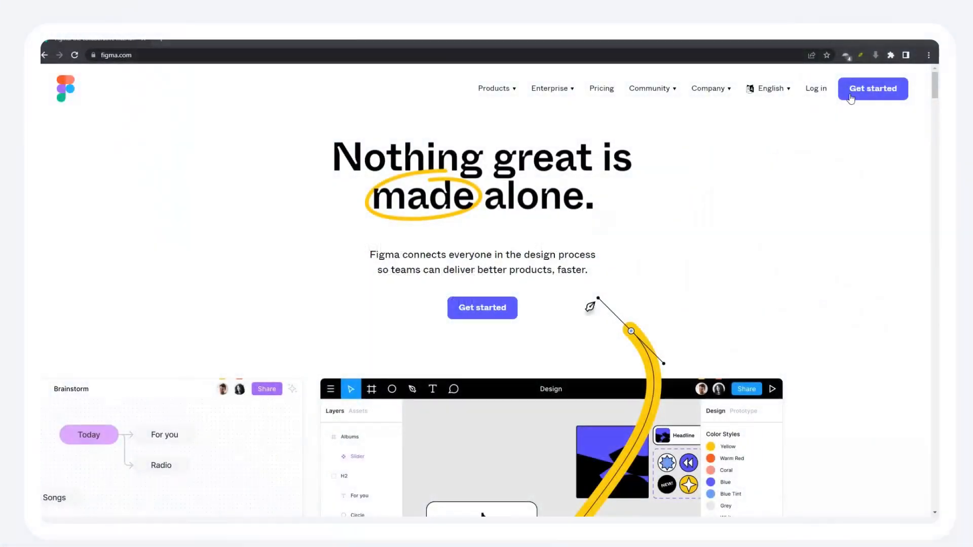
Open the pricing page and compare the Starter, Figma Professional and Figma Organization plans
left_click(601, 90)
scroll(494, 314, "down", 3)
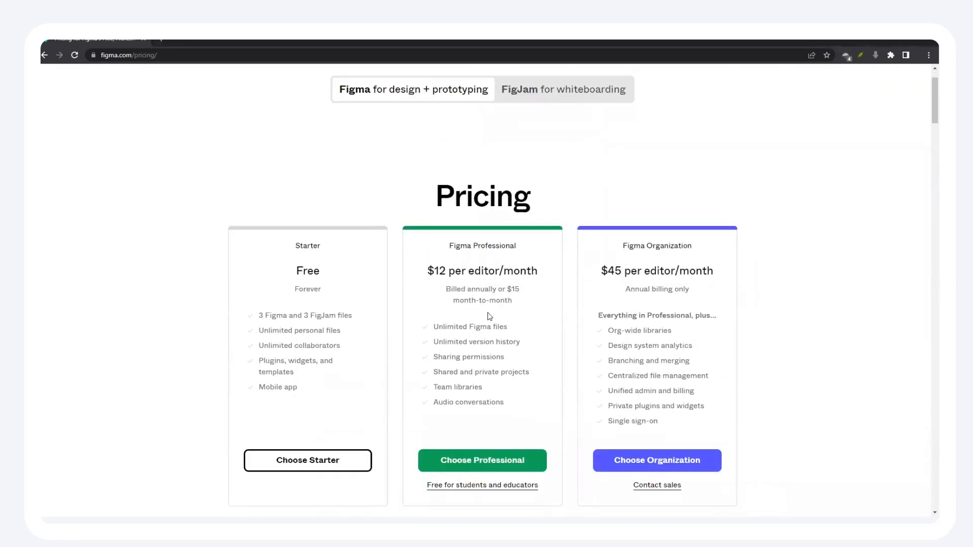
scroll(495, 314, "up", 2)
scroll(499, 311, "down", 3)
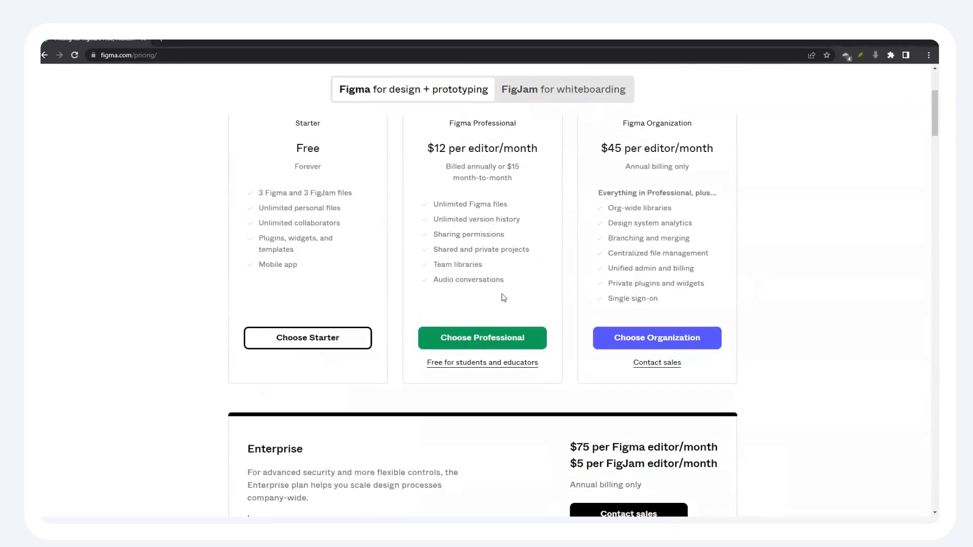
scroll(359, 274, "up", 3)
scroll(445, 321, "down", 2)
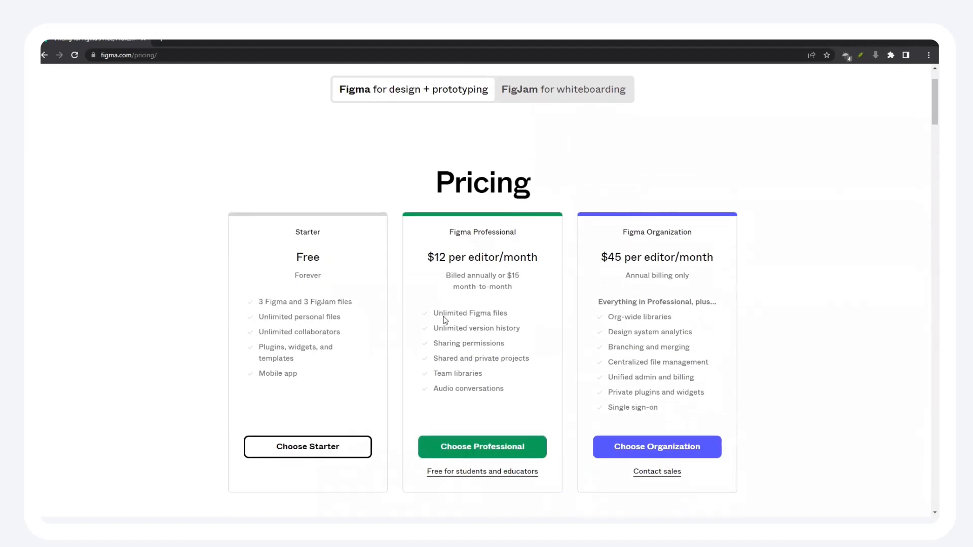
scroll(493, 267, "up", 1)
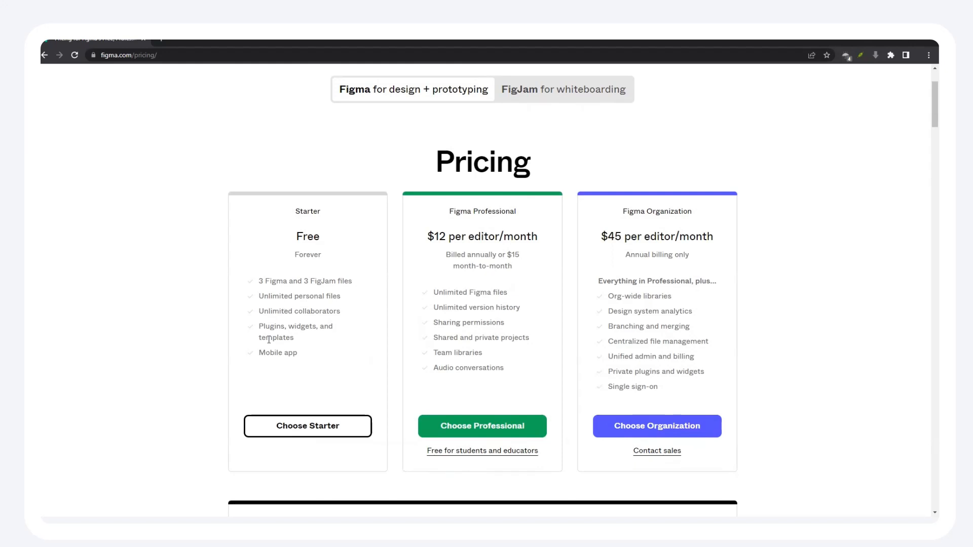
Choose the free Starter plan and submit the sign-up form with the account e-mail and password
left_click(305, 430)
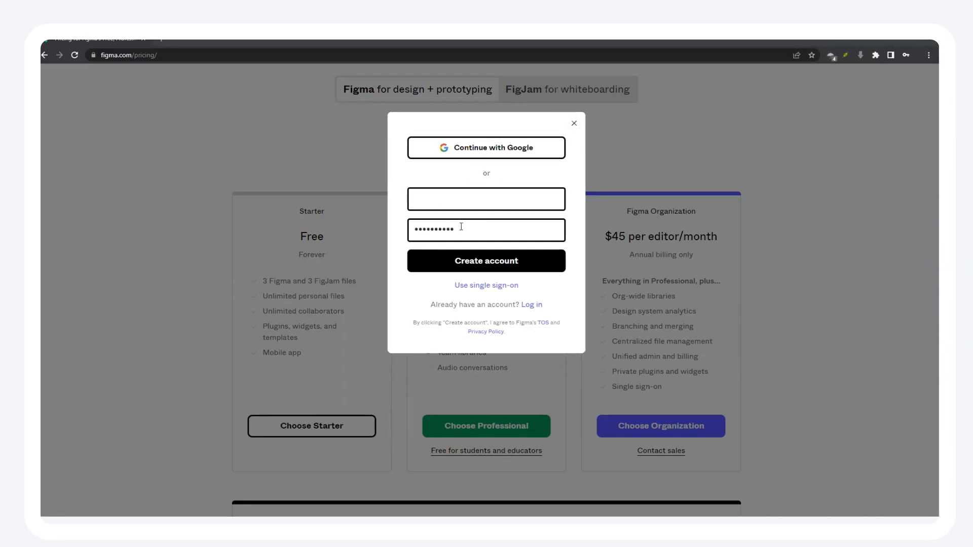
left_click(467, 260)
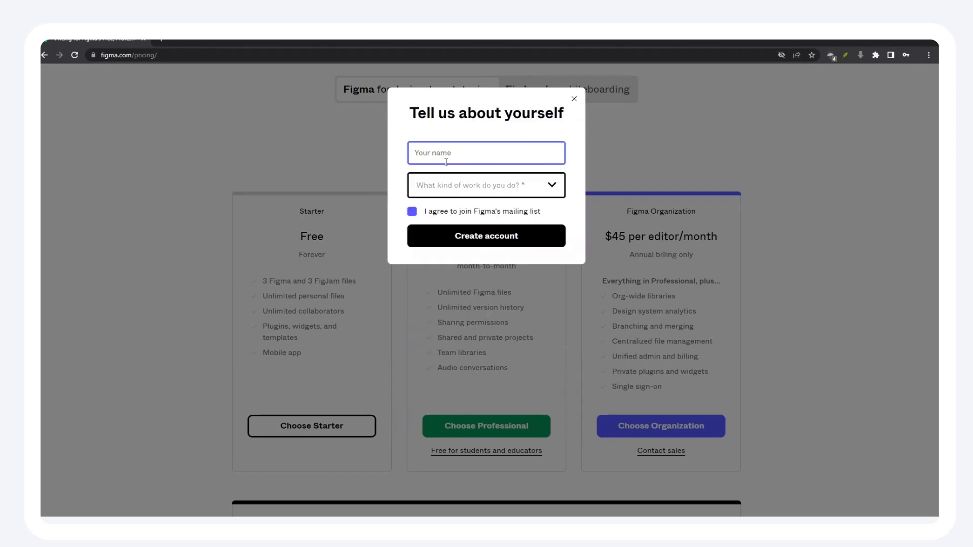
Complete the profile with the account holder's name, Design as work and personal use, opt out of the mailing list, and create the account
type("Mabel")
left_click(536, 186)
left_click(452, 327)
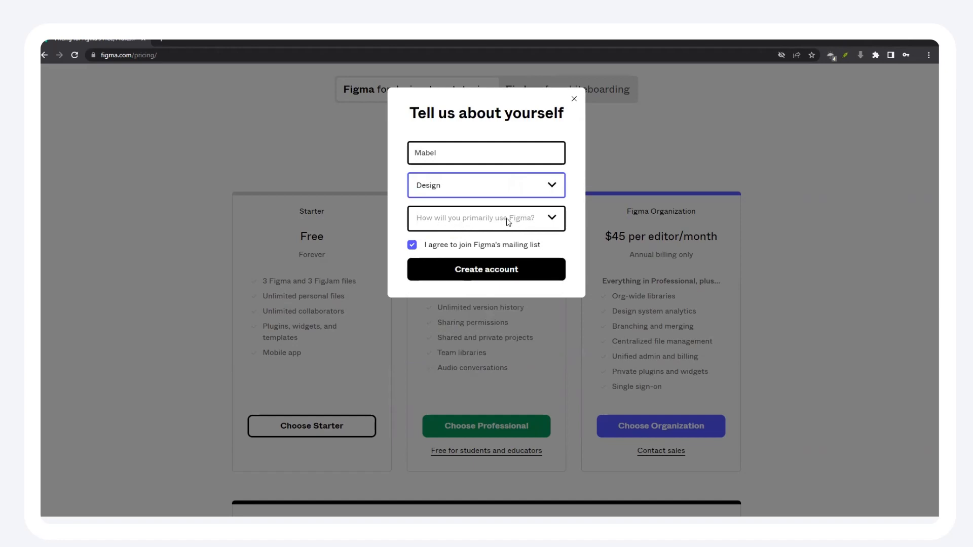
left_click(530, 220)
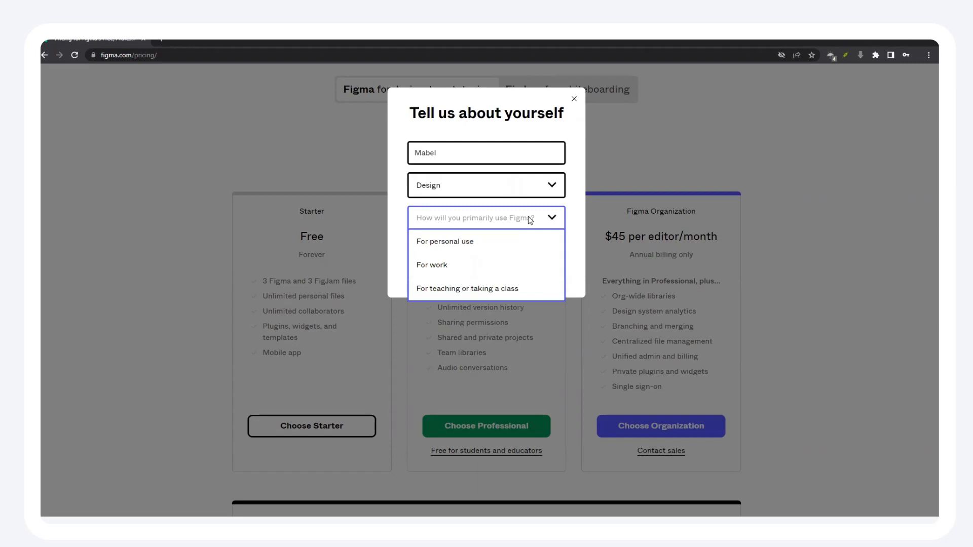
left_click(471, 242)
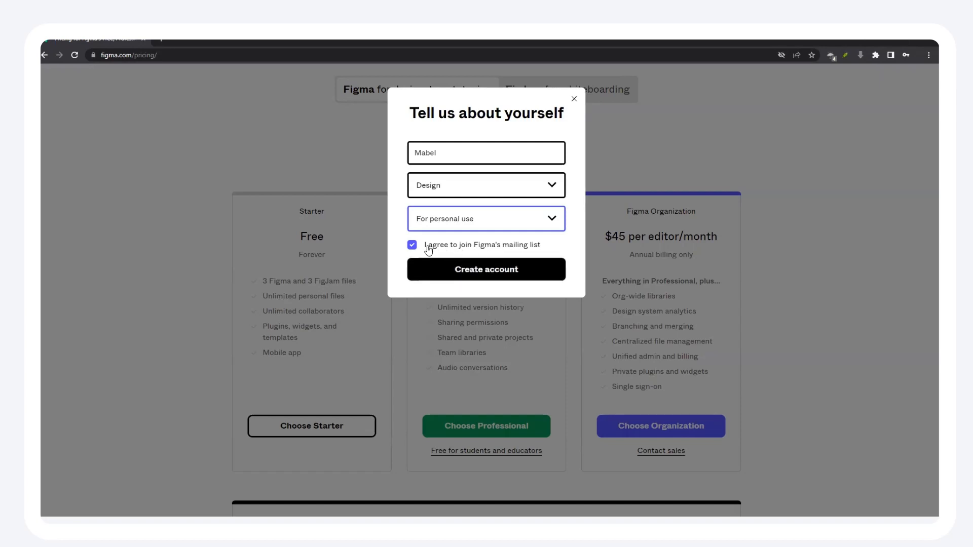
left_click(411, 245)
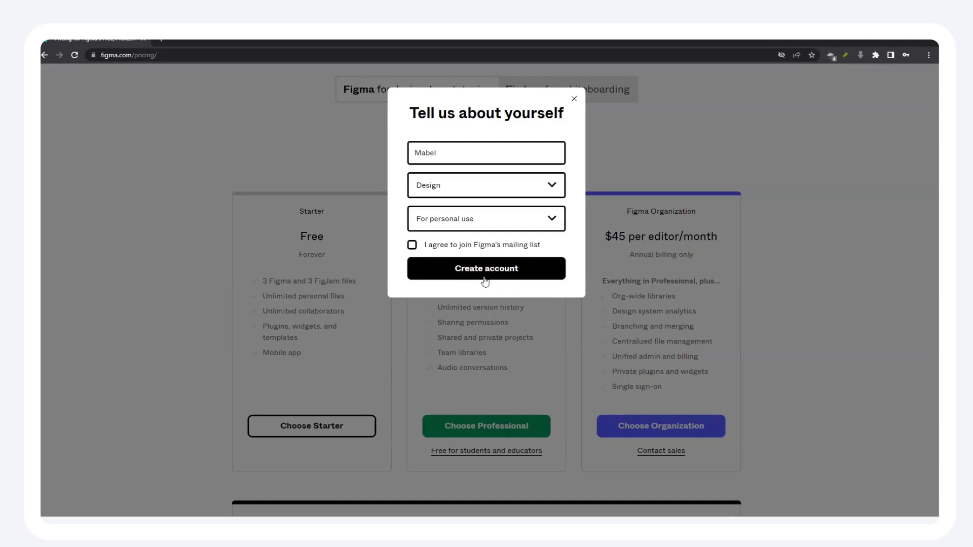
left_click(486, 276)
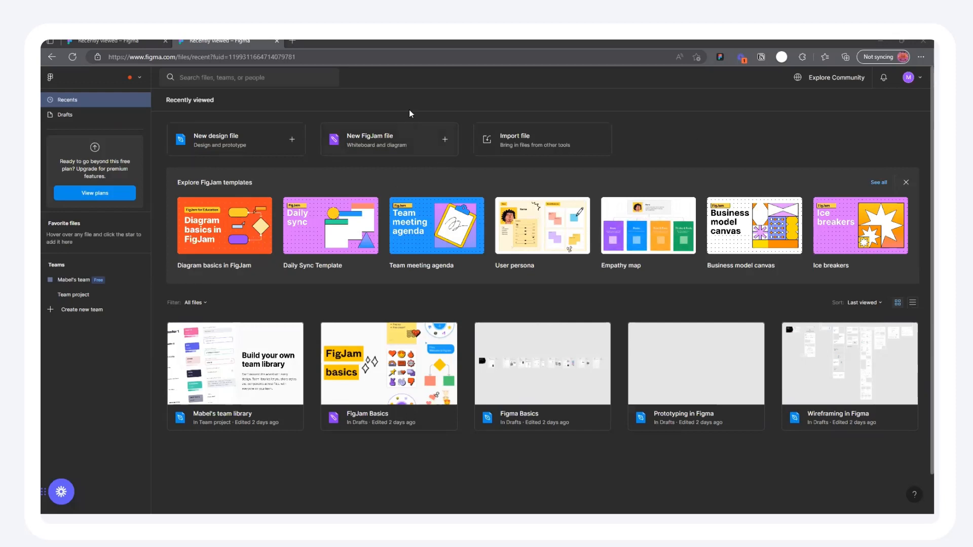
Look through the files of Team project and the projects overview of its parent team
mouse_move(656, 212)
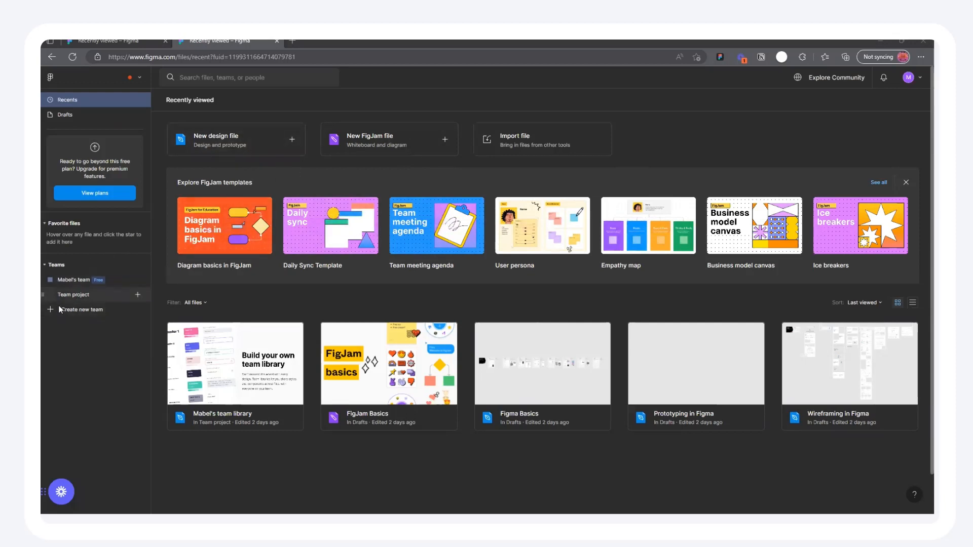
left_click(77, 299)
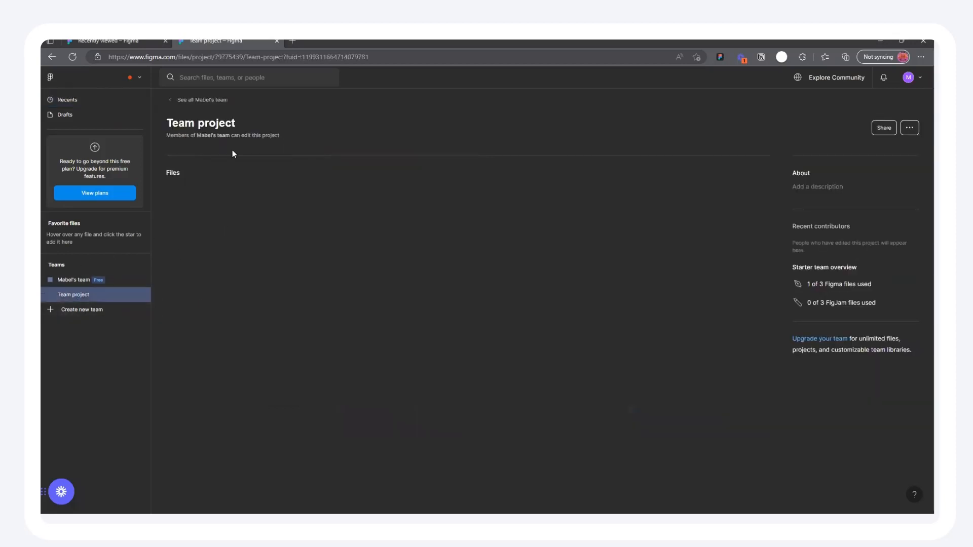
scroll(318, 357, "down", 4)
scroll(245, 284, "up", 4)
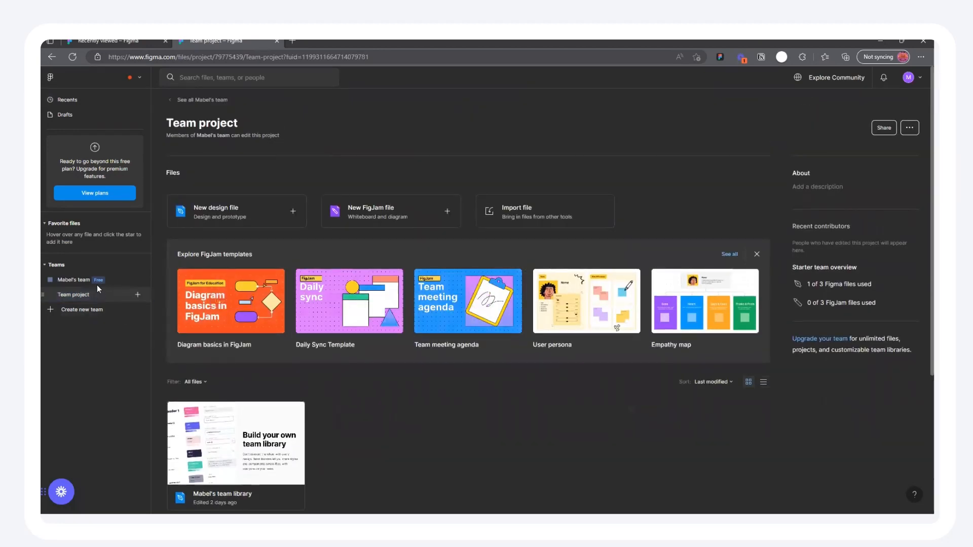
left_click(71, 278)
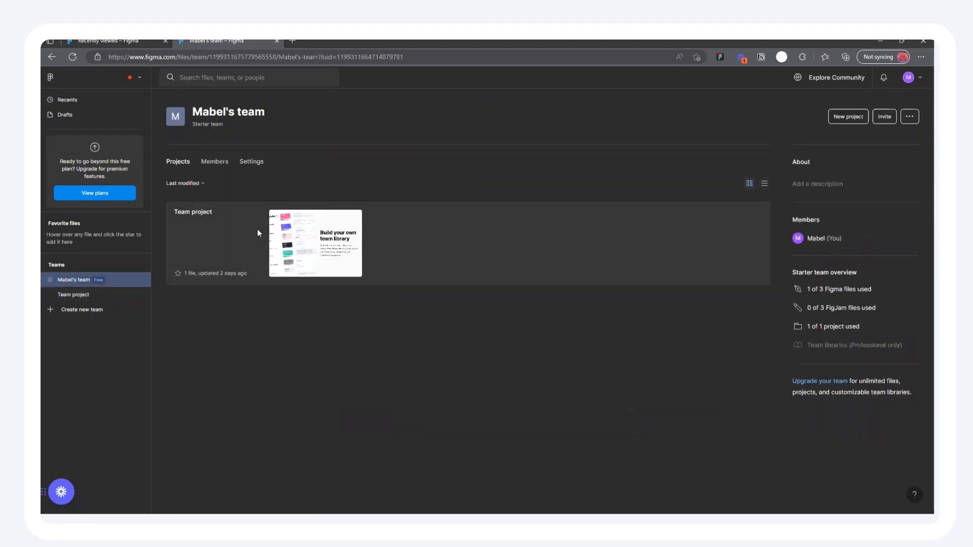
View the draft files and return to the recently viewed files
left_click(74, 115)
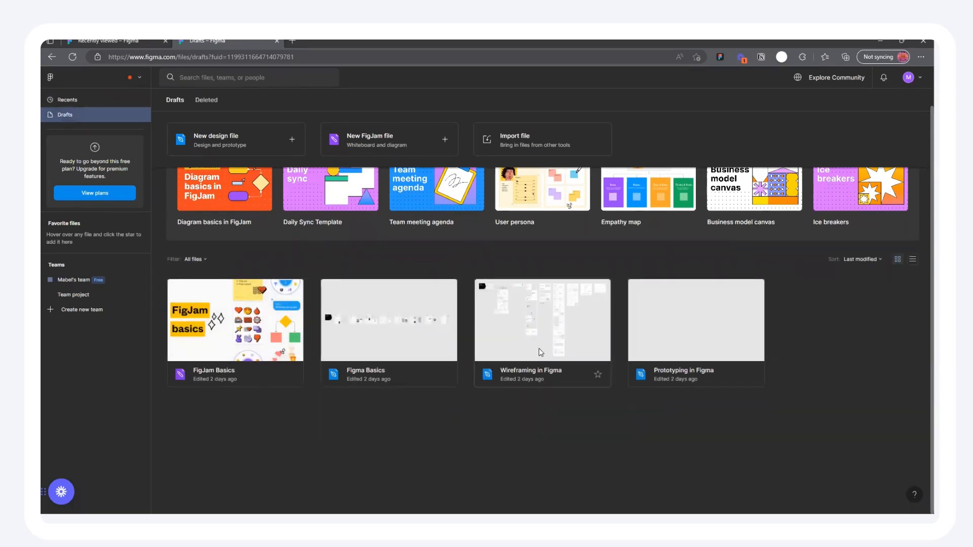
scroll(507, 293, "up", 1)
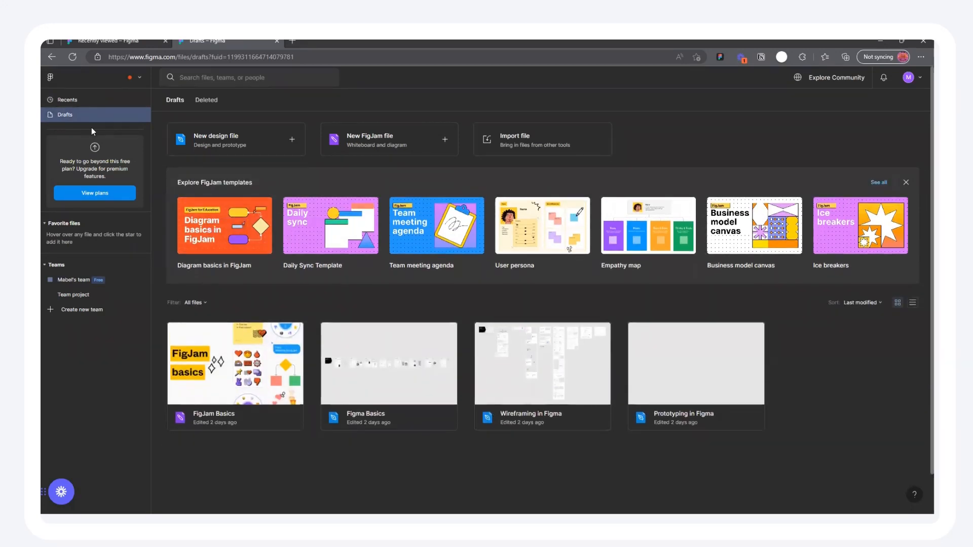
left_click(75, 103)
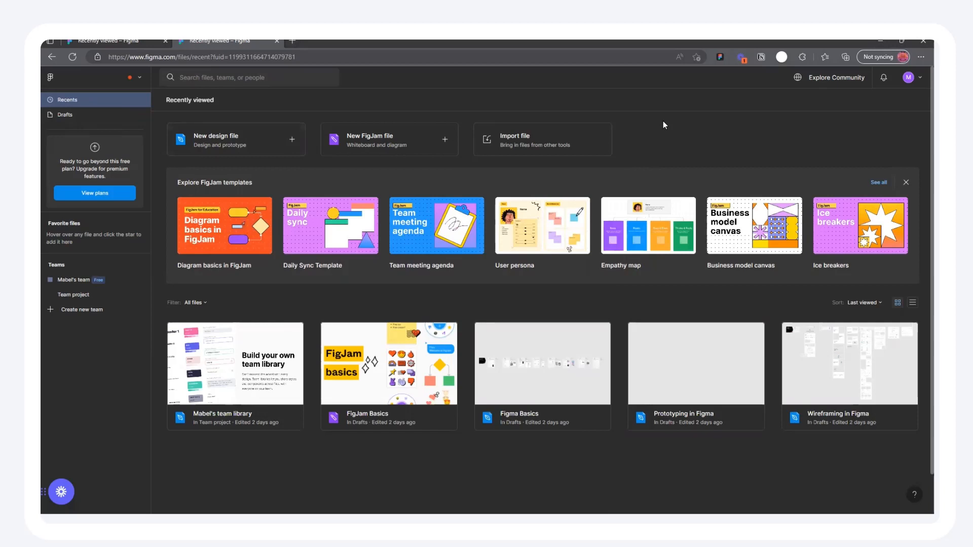
Set the interface theme to System theme
left_click(916, 78)
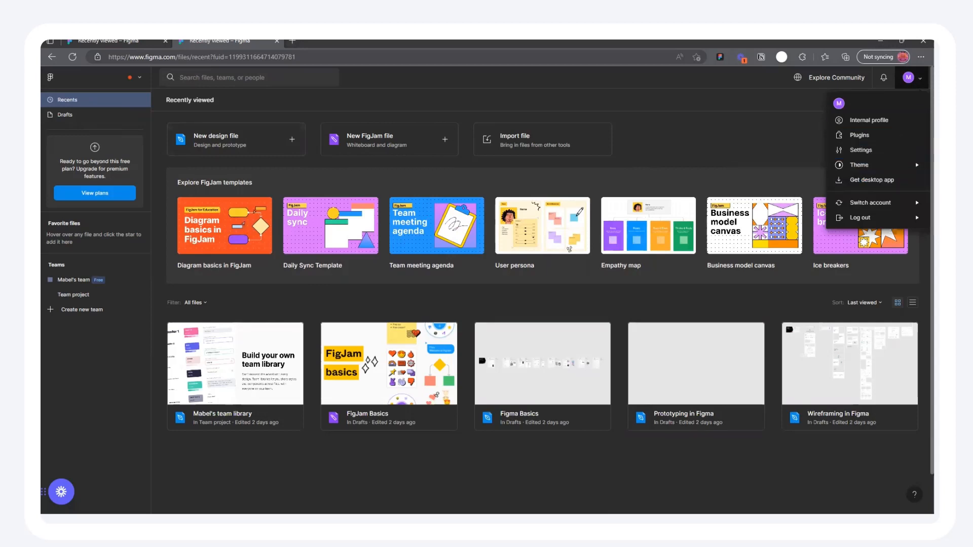
mouse_move(877, 168)
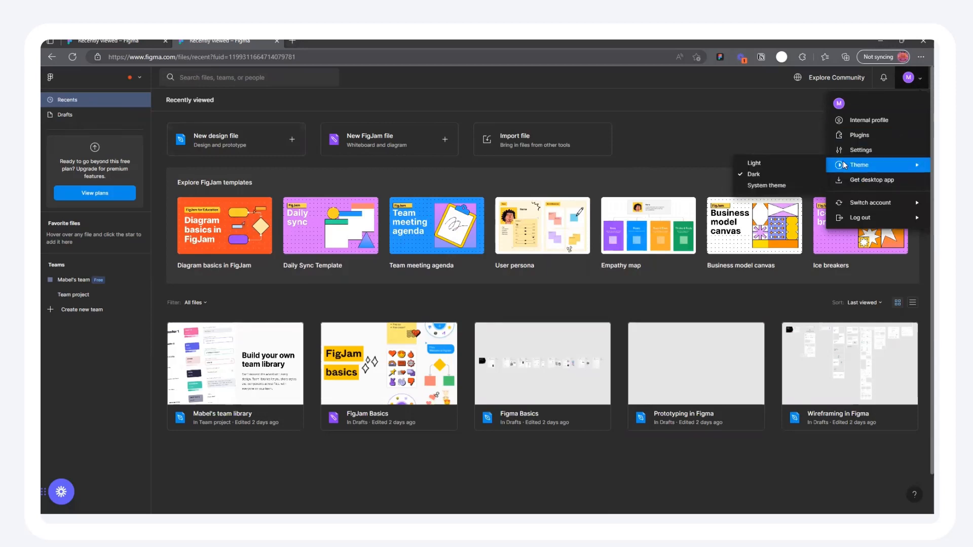
left_click(765, 186)
Switch the interface theme to Light
left_click(910, 77)
mouse_move(861, 169)
left_click(775, 169)
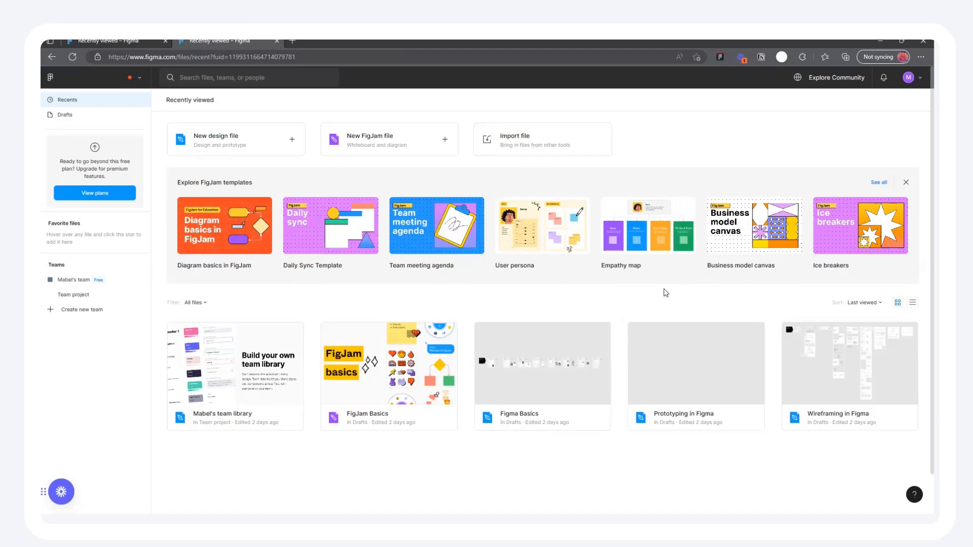
scroll(272, 338, "down", 1)
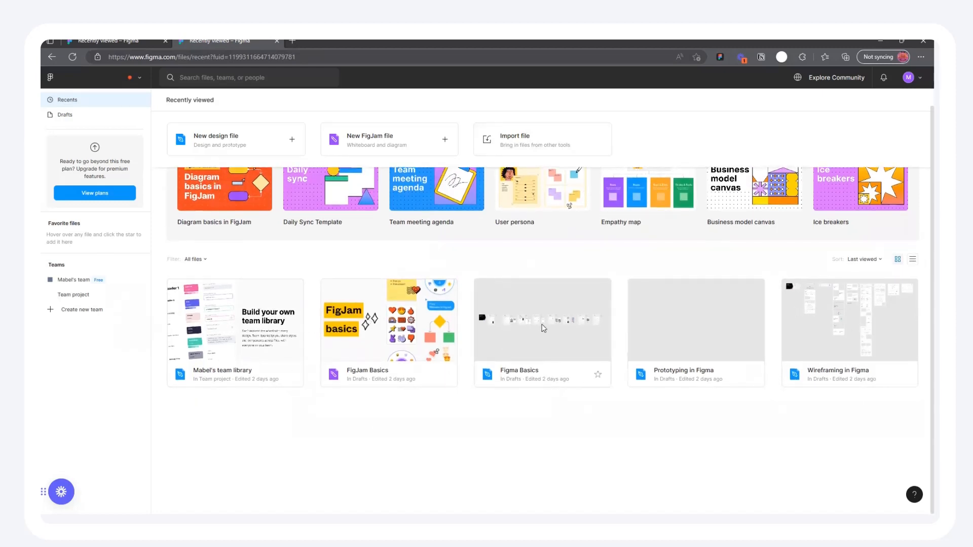
scroll(760, 327, "up", 1)
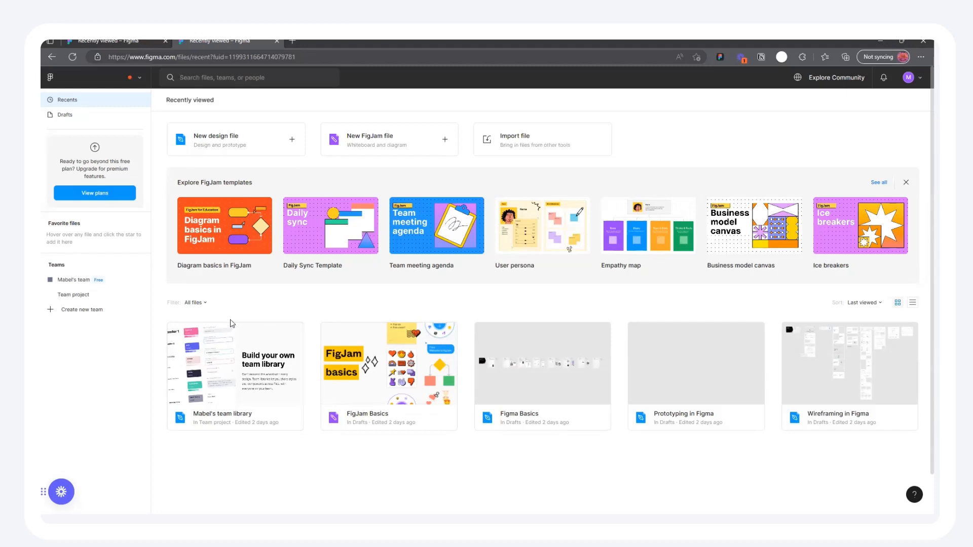
Open the Figma Community and browse its curated collections and trending resources
left_click(827, 78)
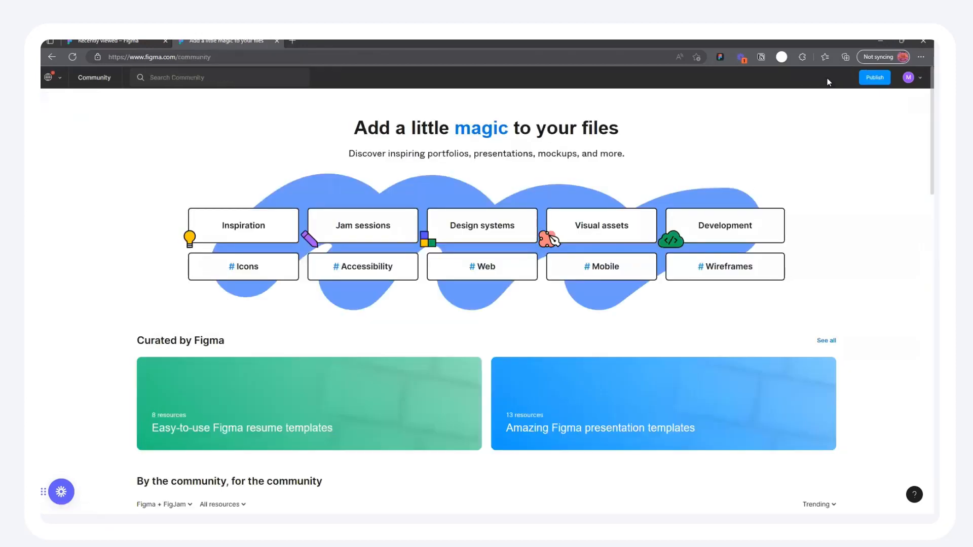
scroll(641, 262, "down", 7)
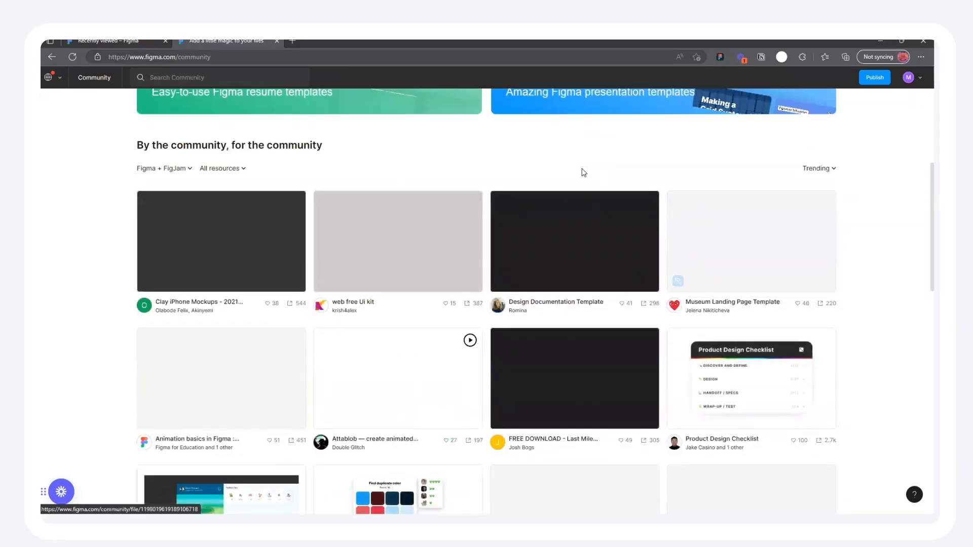
scroll(581, 172, "up", 2)
scroll(743, 360, "down", 7)
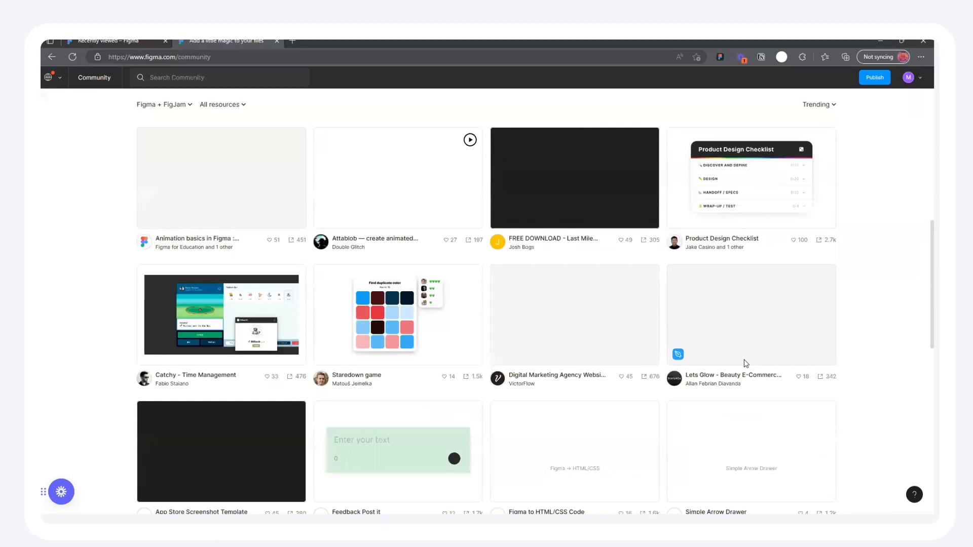
scroll(859, 207, "up", 9)
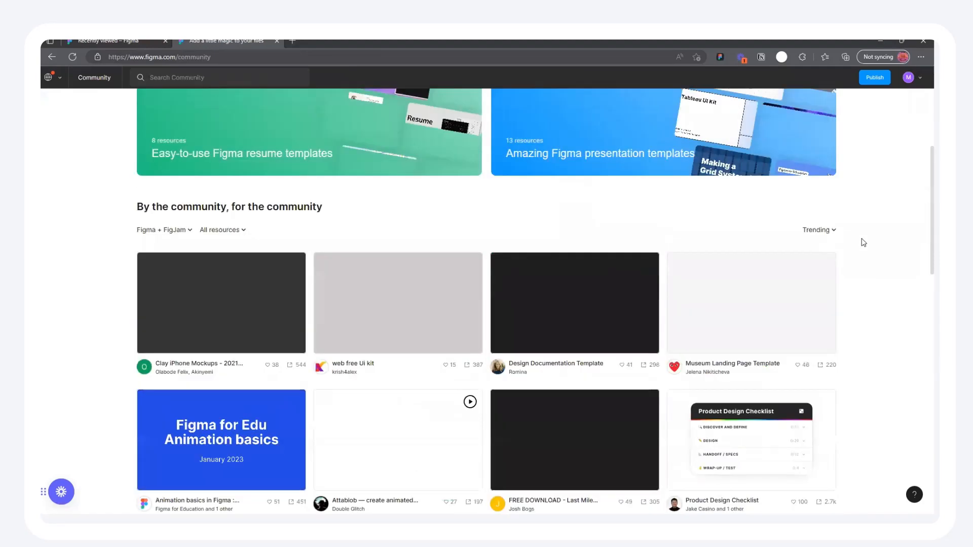
scroll(860, 225, "up", 3)
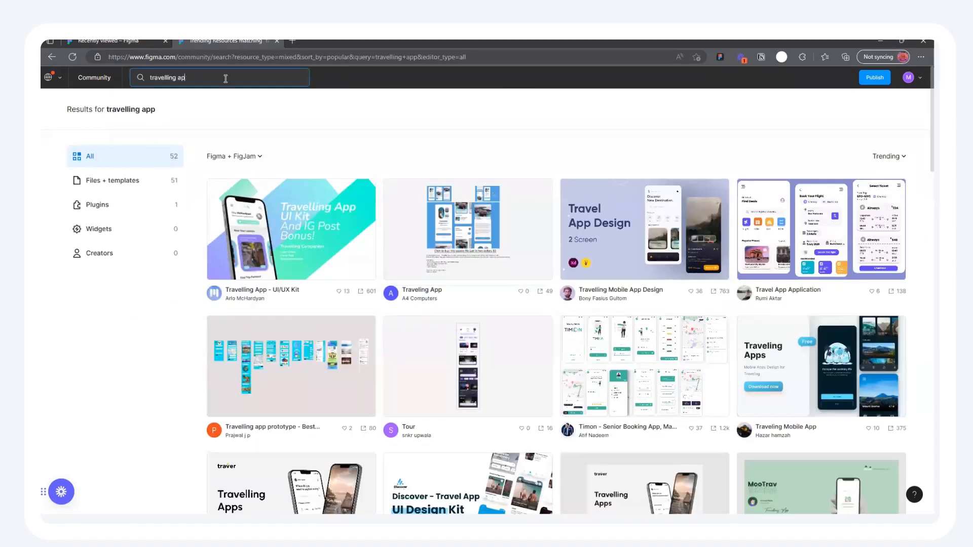
Search the Community for "travelling app" and browse the matching design files
type("p")
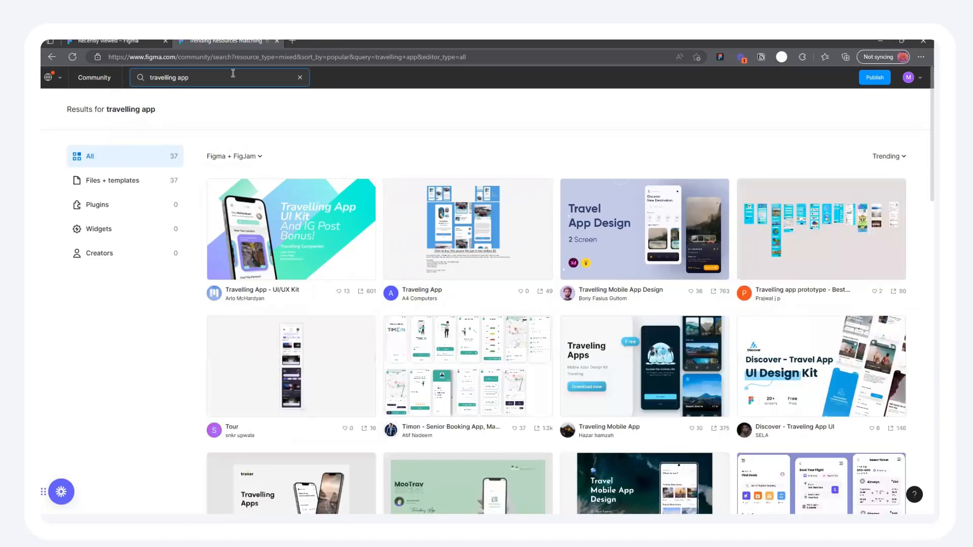
left_click(354, 112)
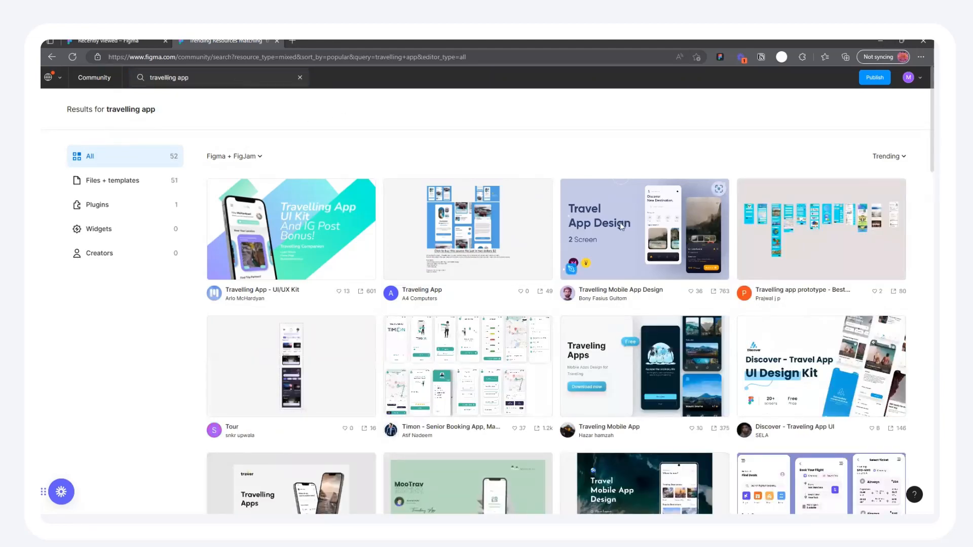
scroll(631, 236, "down", 3)
scroll(481, 214, "up", 3)
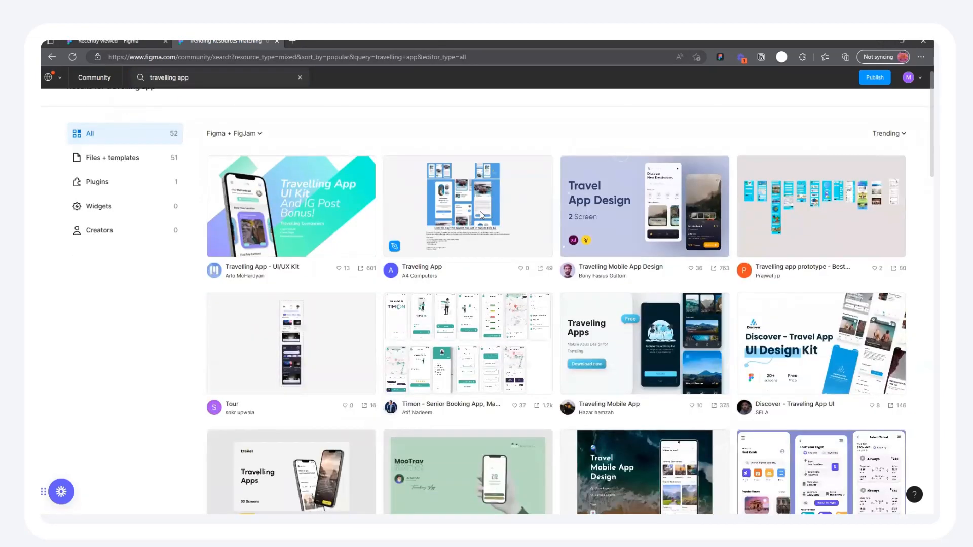
scroll(481, 215, "down", 1)
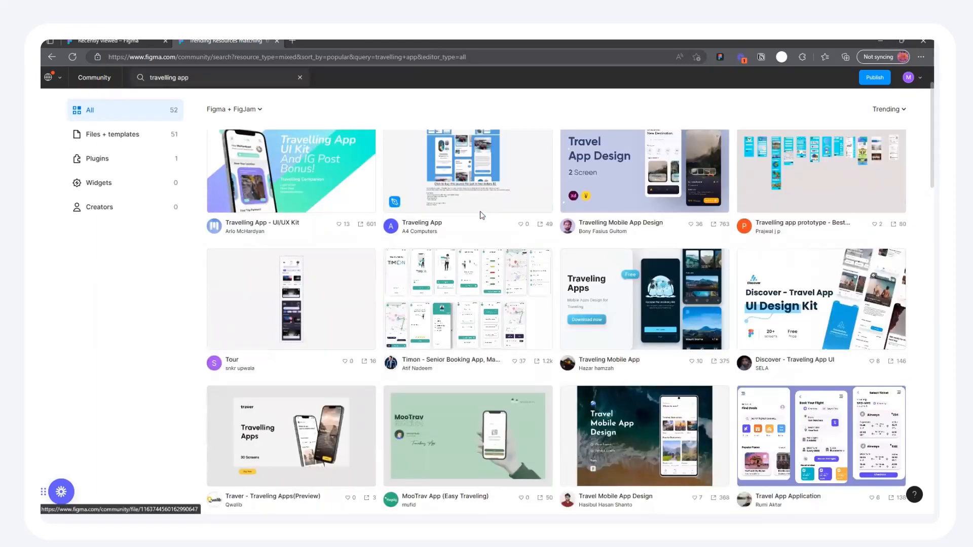
scroll(478, 228, "down", 6)
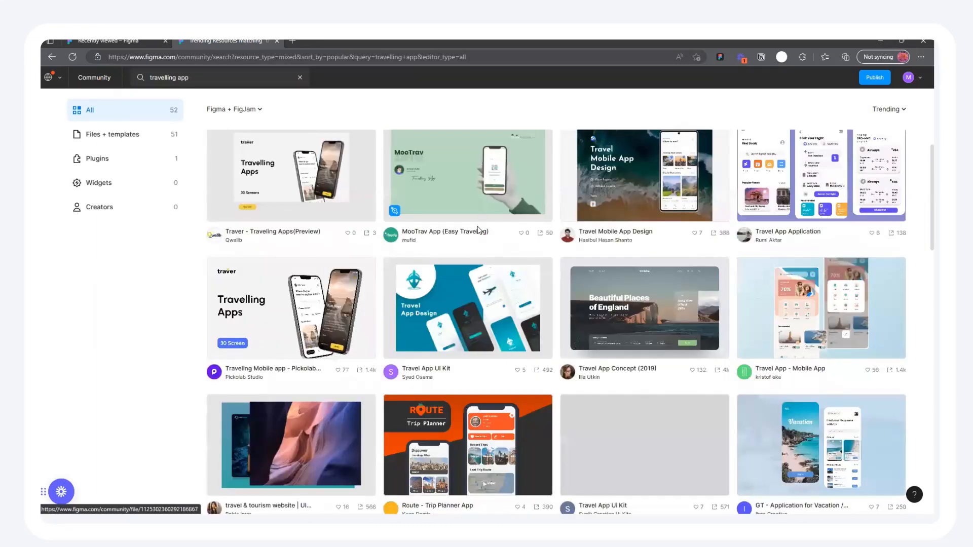
scroll(553, 321, "down", 8)
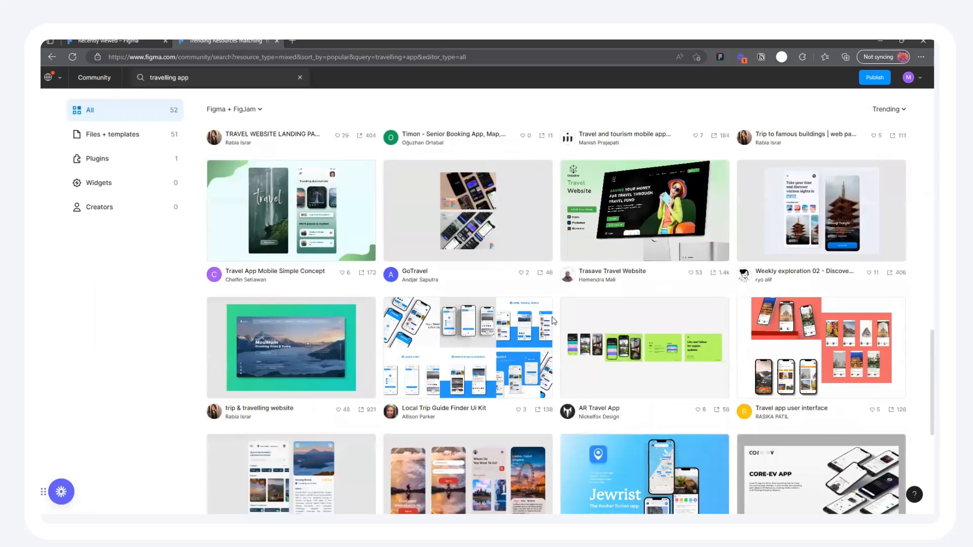
scroll(554, 320, "down", 4)
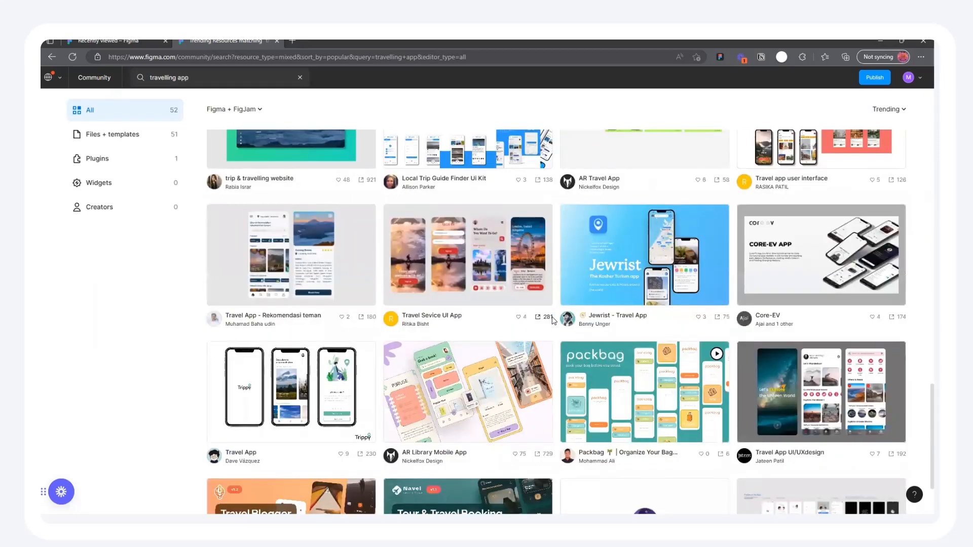
Look through the full list of "travelling app" results to compare the travel app designs and UI kits on offer
scroll(554, 321, "down", 2)
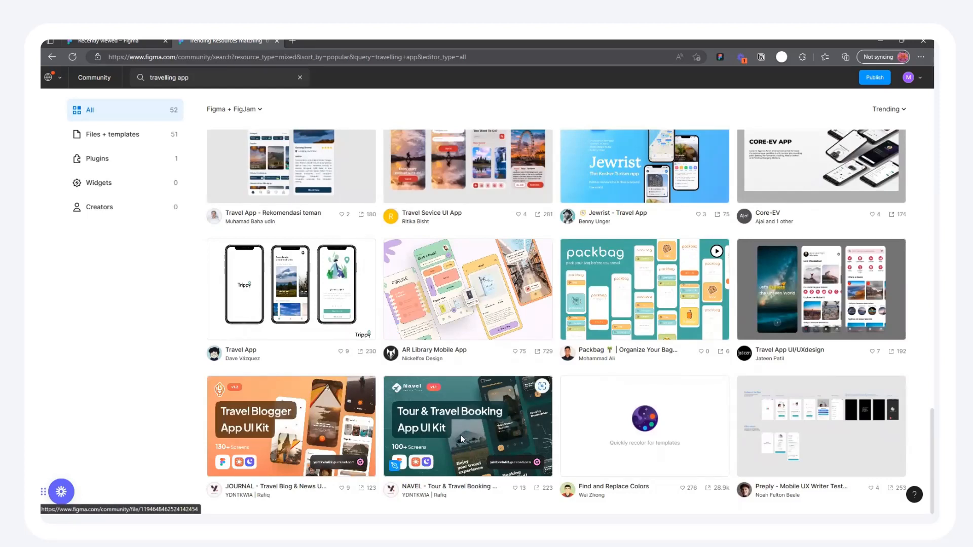
scroll(500, 437, "up", 4)
scroll(473, 438, "down", 4)
scroll(552, 389, "up", 5)
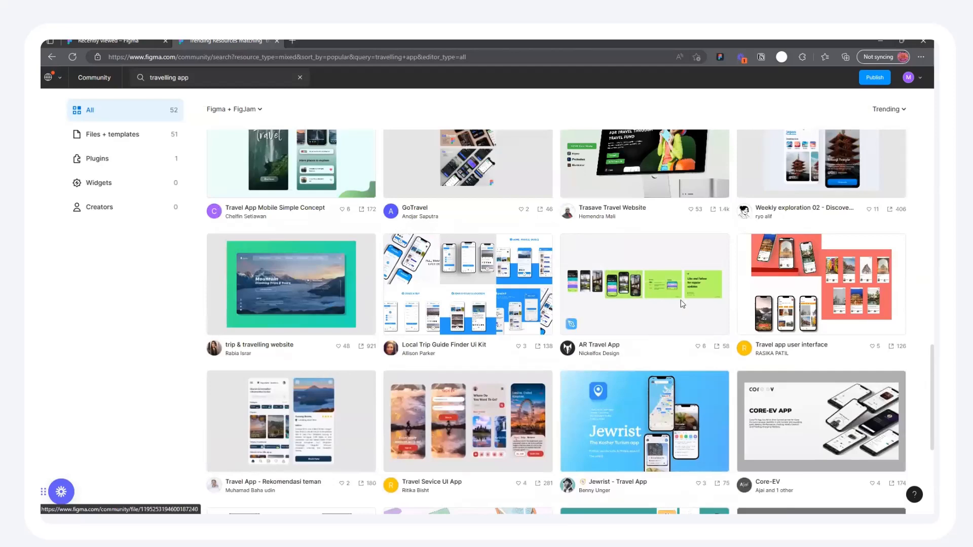
scroll(679, 300, "up", 5)
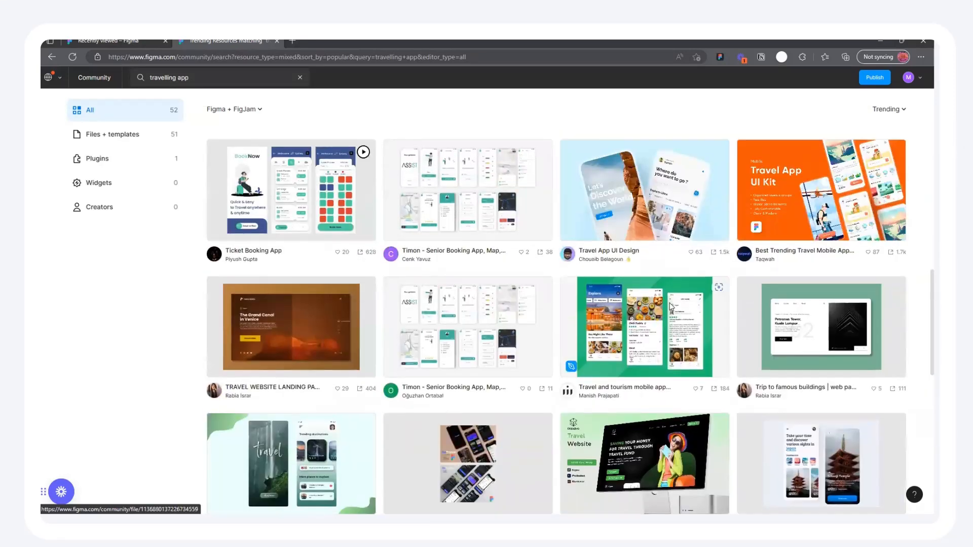
scroll(671, 306, "down", 3)
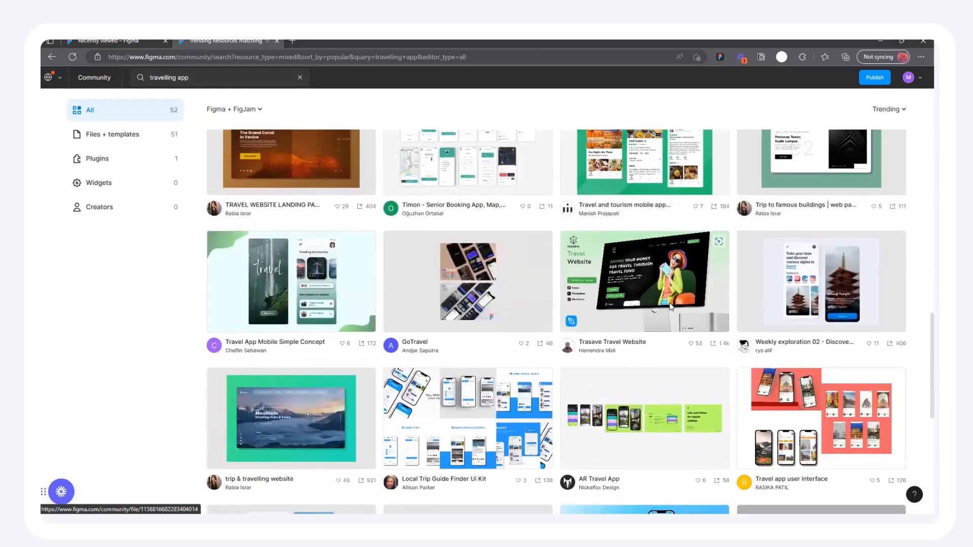
scroll(670, 304, "down", 3)
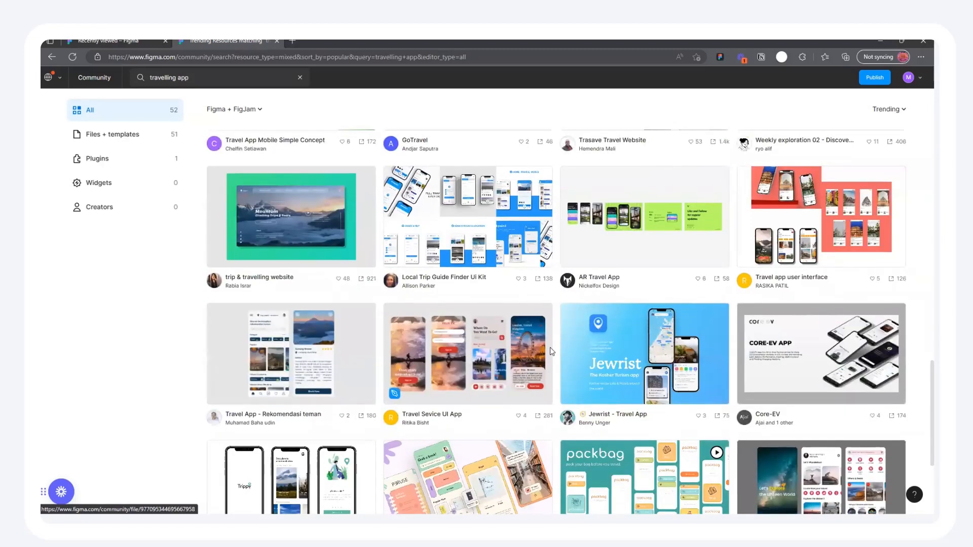
scroll(549, 347, "up", 10)
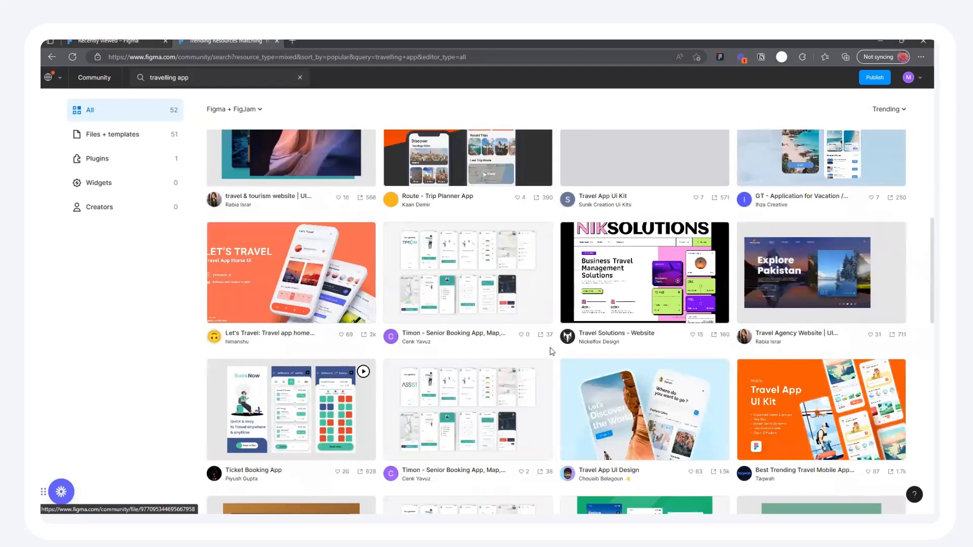
scroll(551, 351, "up", 7)
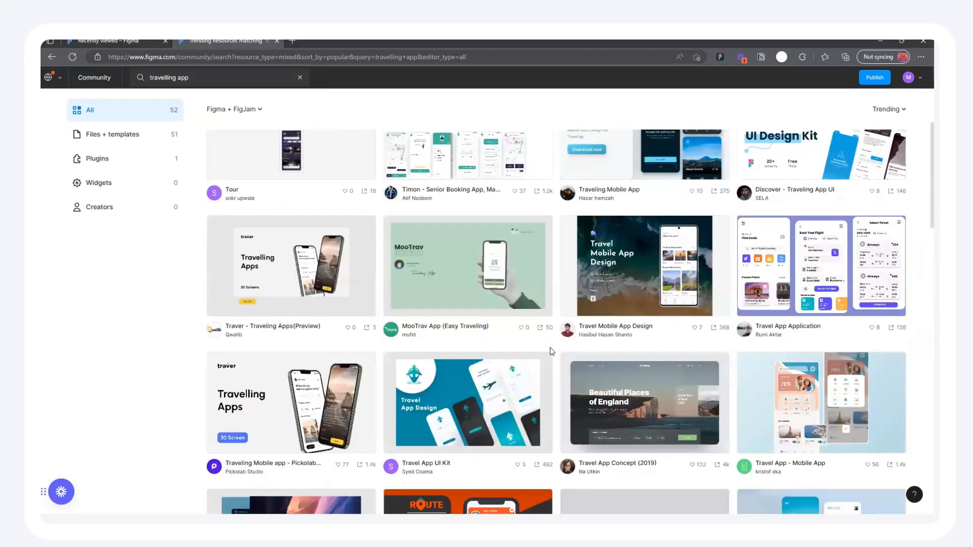
scroll(552, 350, "up", 3)
scroll(460, 310, "down", 6)
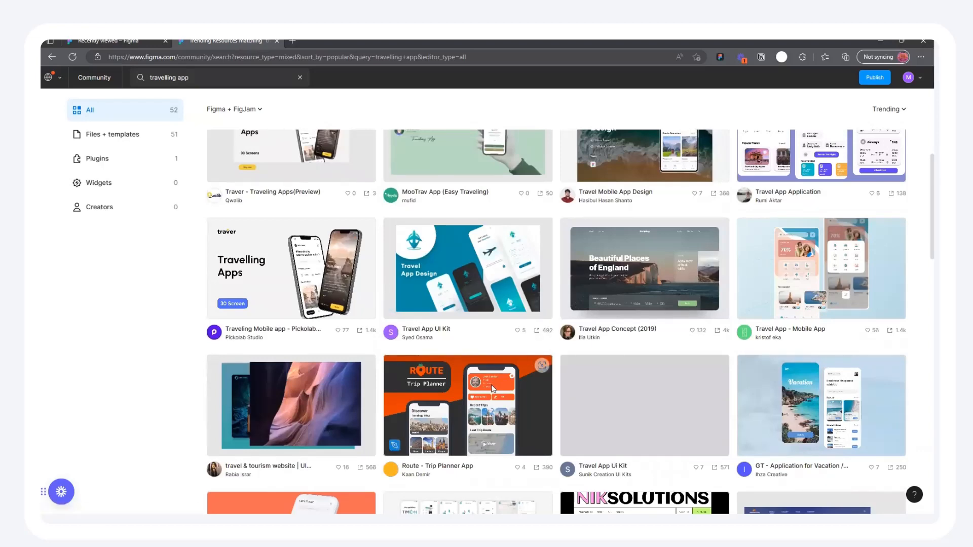
scroll(494, 385, "up", 4)
scroll(564, 324, "up", 1)
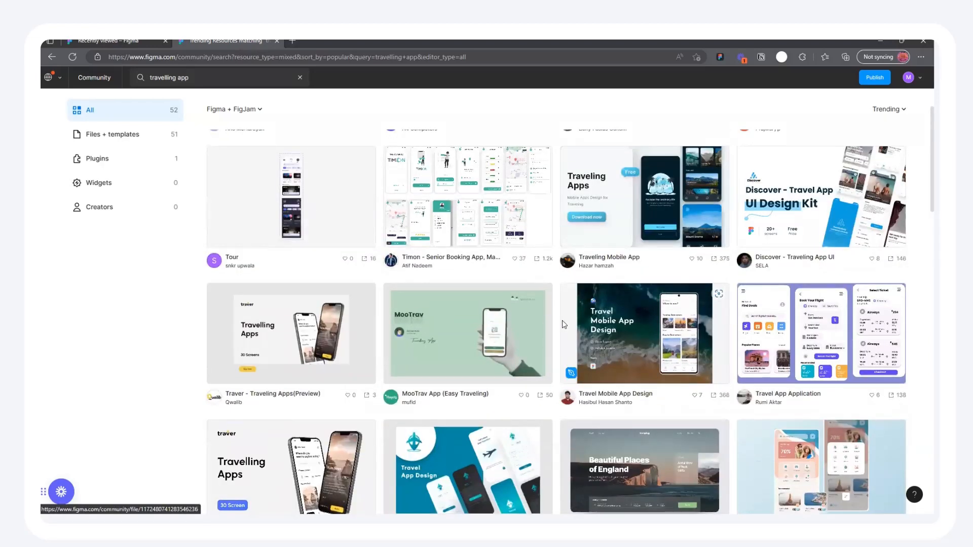
scroll(725, 341, "up", 2)
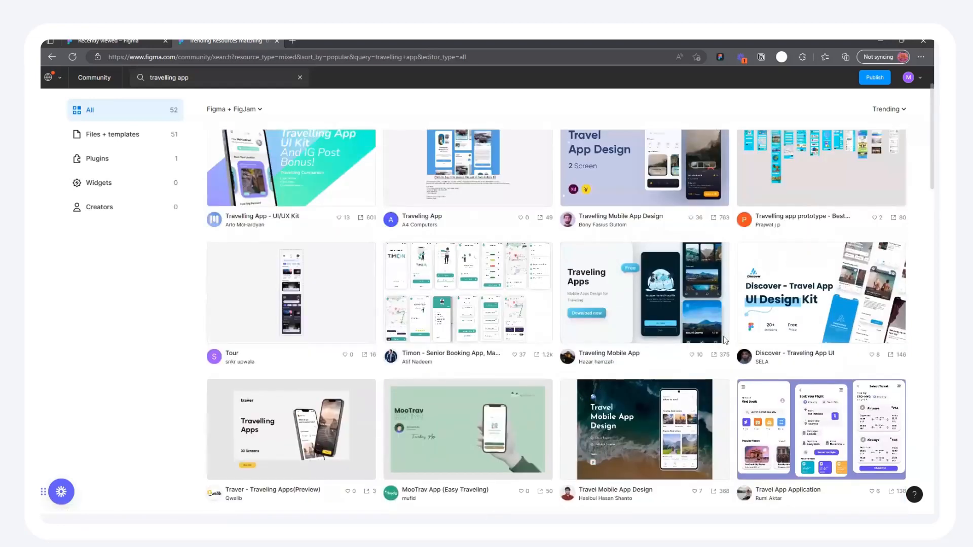
scroll(725, 340, "up", 1)
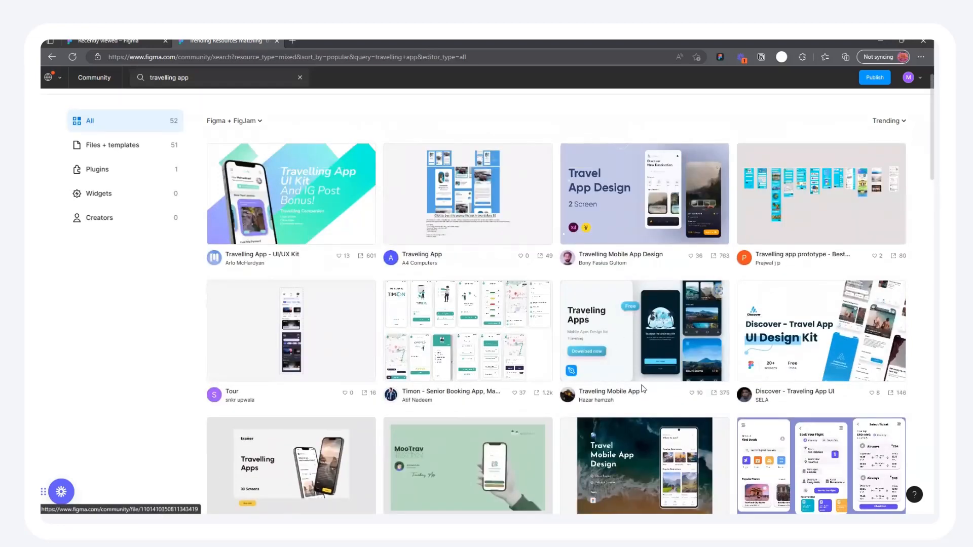
Open the Traveling Mobile App community file, review its page, and get an editable copy of it
left_click(640, 336)
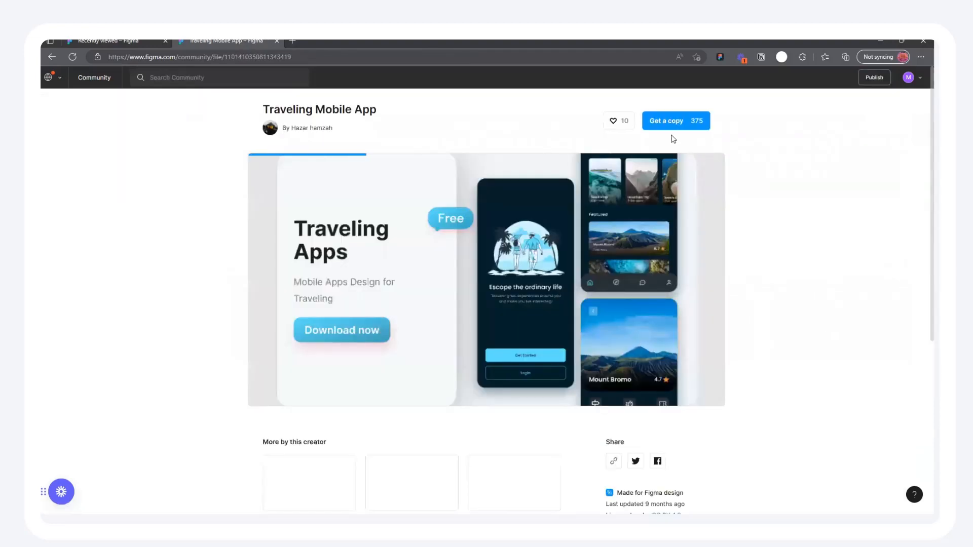
scroll(481, 314, "down", 2)
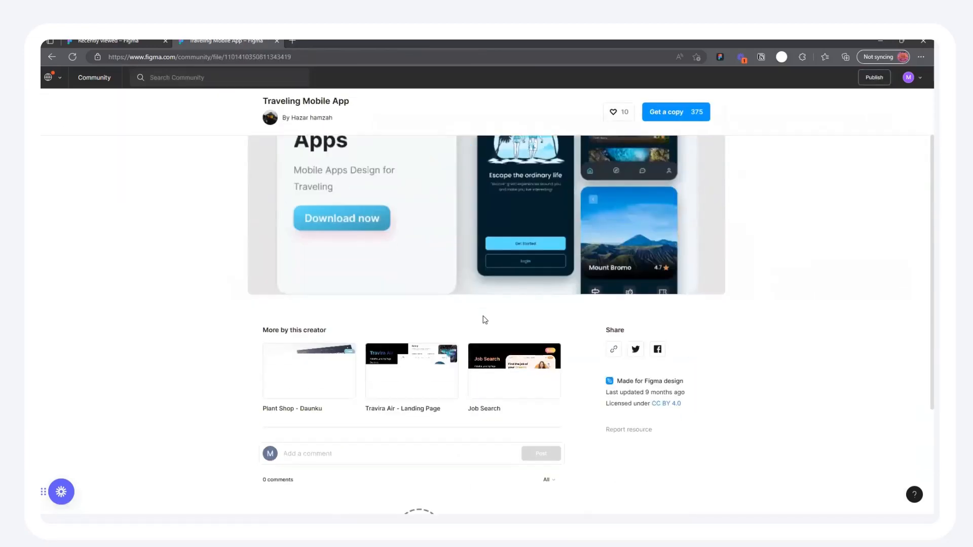
scroll(559, 216, "up", 3)
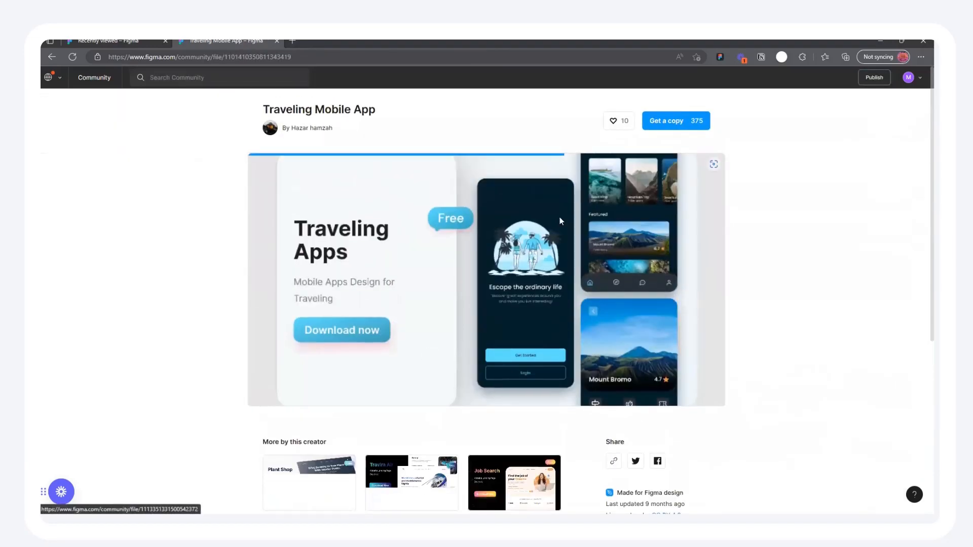
left_click(667, 125)
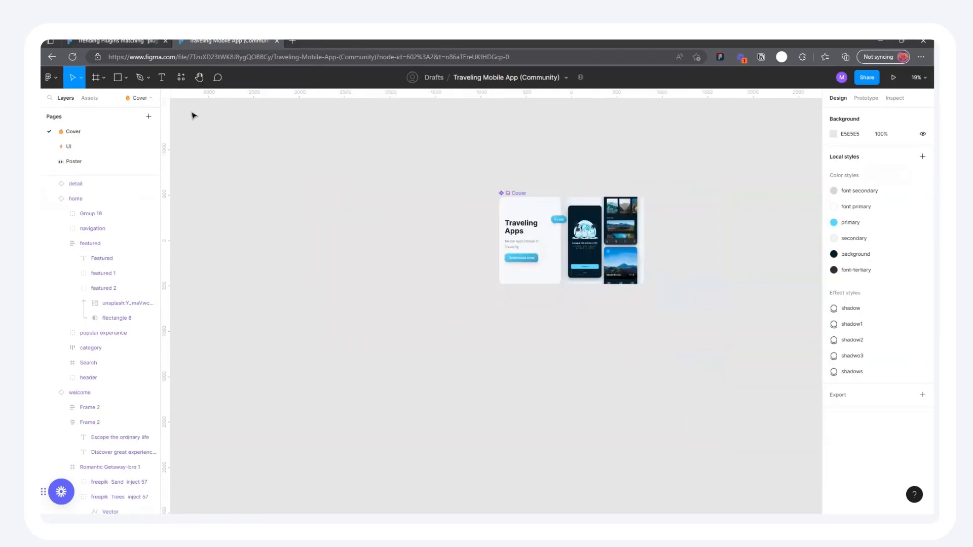
scroll(577, 228, "up", 1)
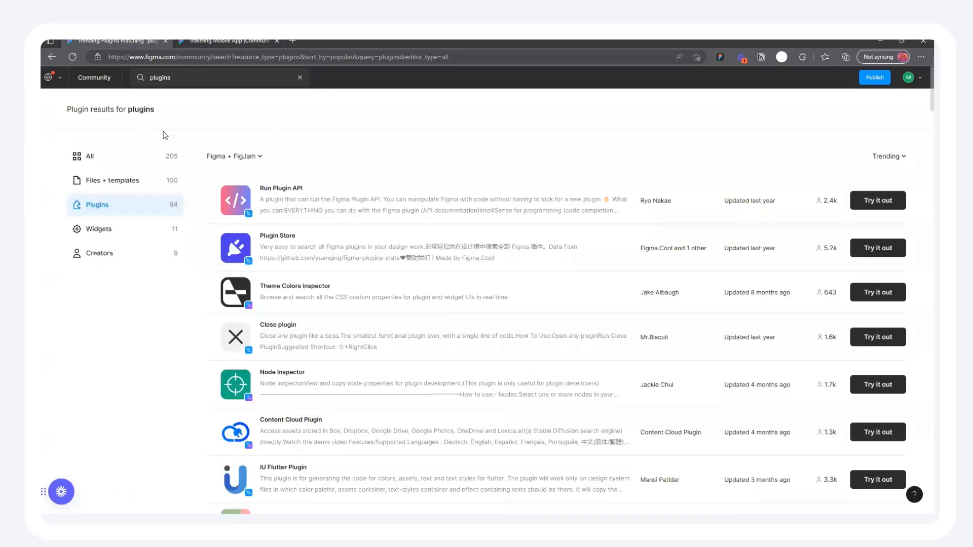
Return from the Community to the file browser and switch to the free-plan account
left_click(60, 78)
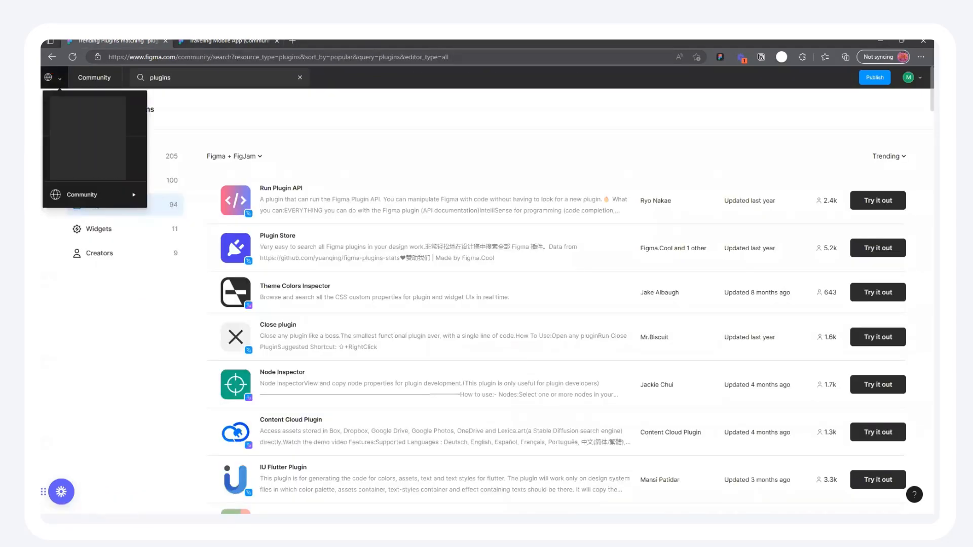
left_click(136, 122)
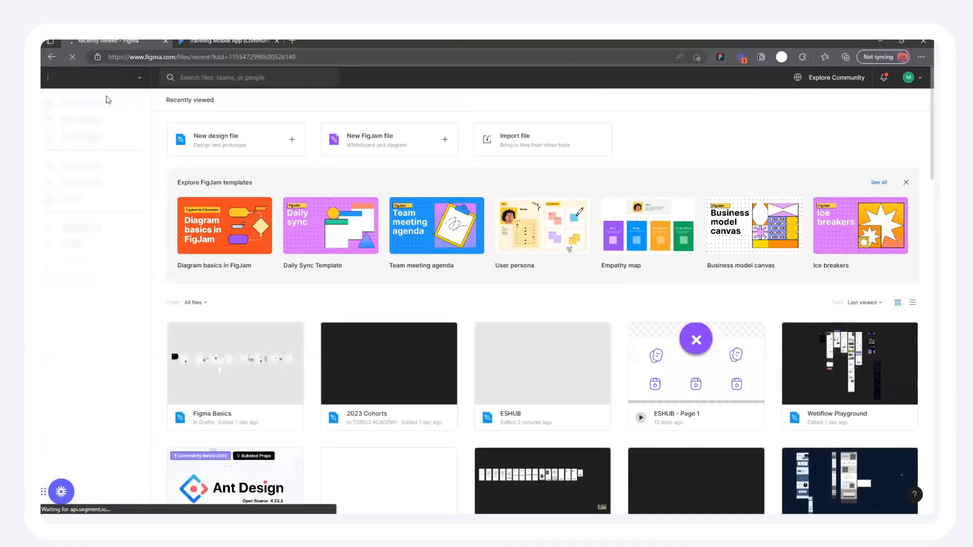
left_click(100, 86)
left_click(136, 168)
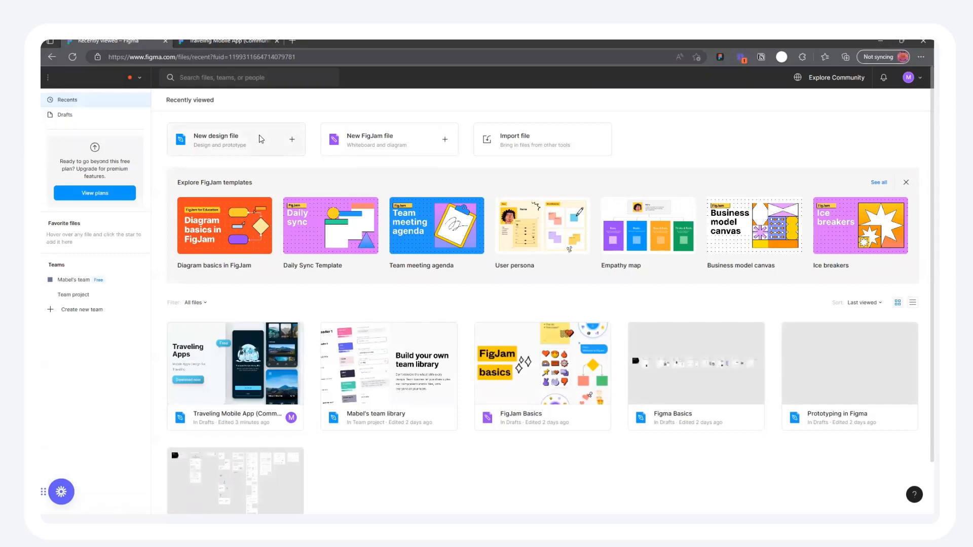
Create a new design file, dismiss the quick tour, and rename the file "Figma Crash Course"
left_click(236, 139)
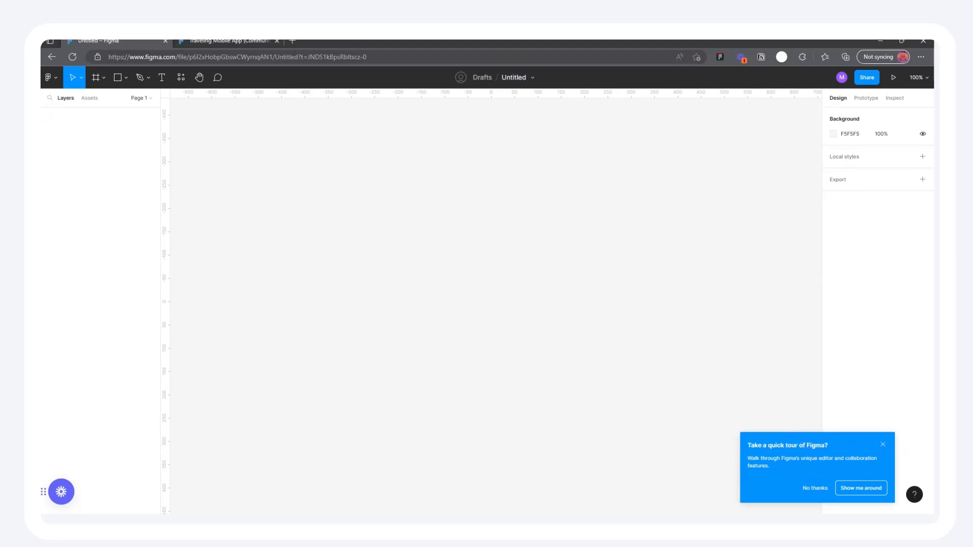
left_click(882, 444)
left_click(510, 77)
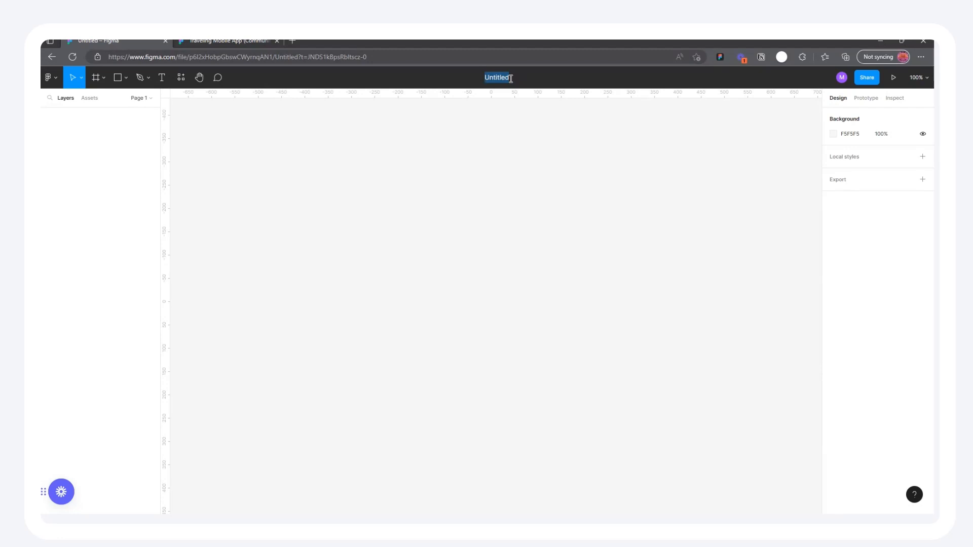
key("BackSpace")
type("Figma Crash Course")
key("Return")
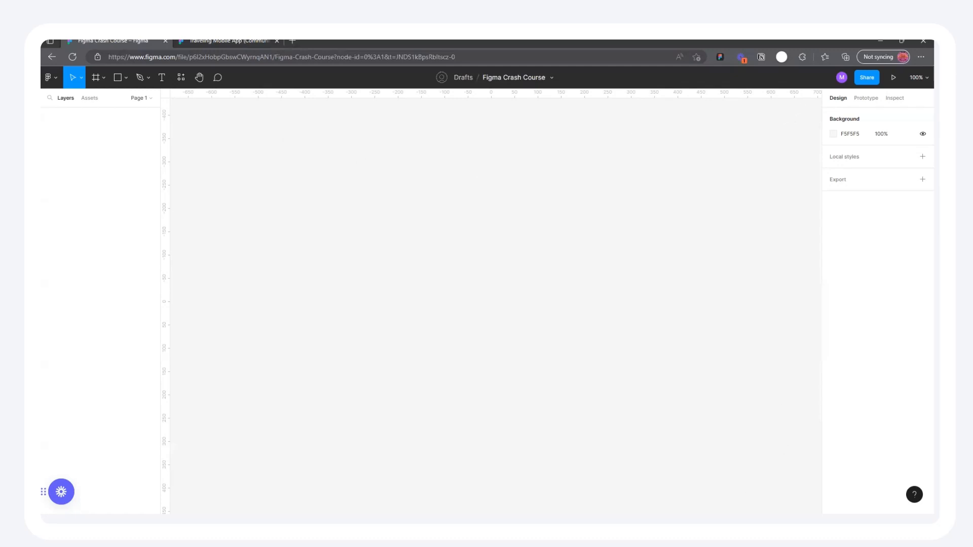
Draw a frame about 361 × 316 and duplicate it several times around the canvas
left_click(96, 77)
left_click_drag(321, 138, 489, 285)
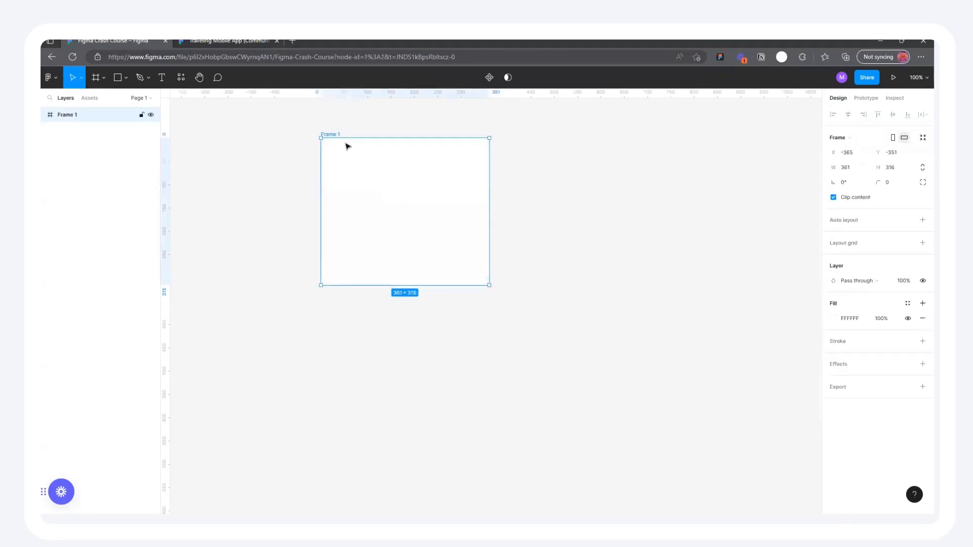
left_click_drag(584, 156, 254, 275, "alt")
left_click_drag(232, 119, 687, 388)
left_click(638, 190)
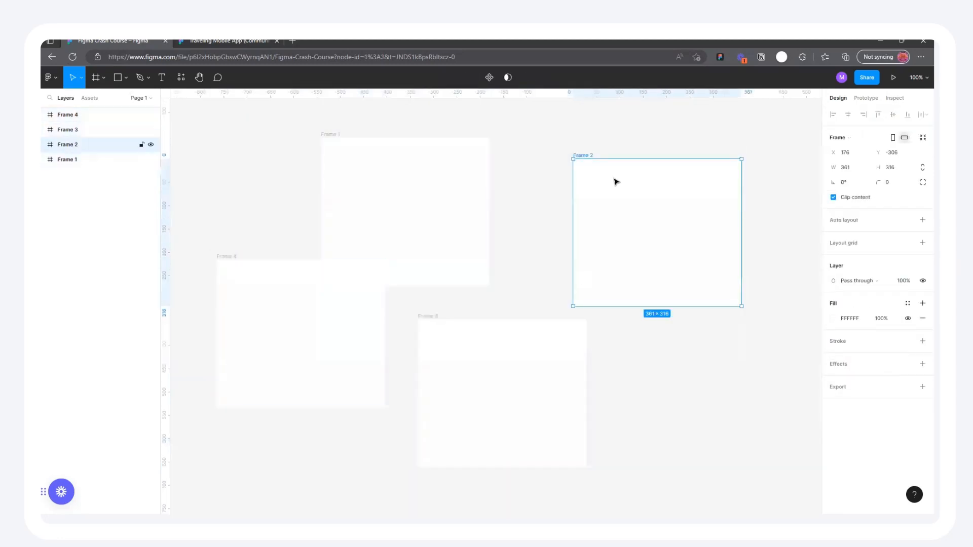
left_click_drag(641, 193, 654, 354, "alt")
Select all the frames on the canvas and delete them
left_click(417, 334)
left_click_drag(207, 124, 797, 450)
key("Delete")
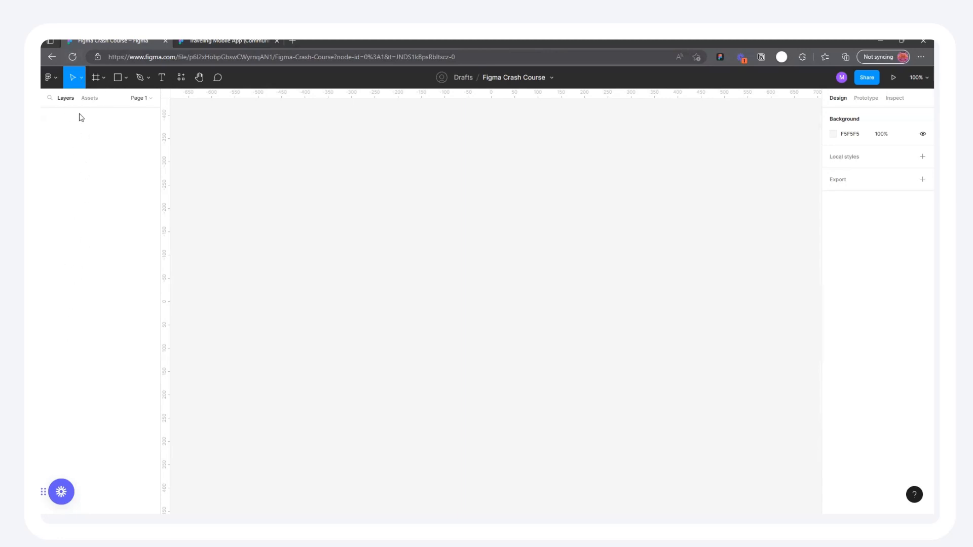
Draw a frame about 250 × 296 and a rectangle about 160 × 138 beside it
left_click(97, 80)
left_click_drag(370, 152, 487, 290)
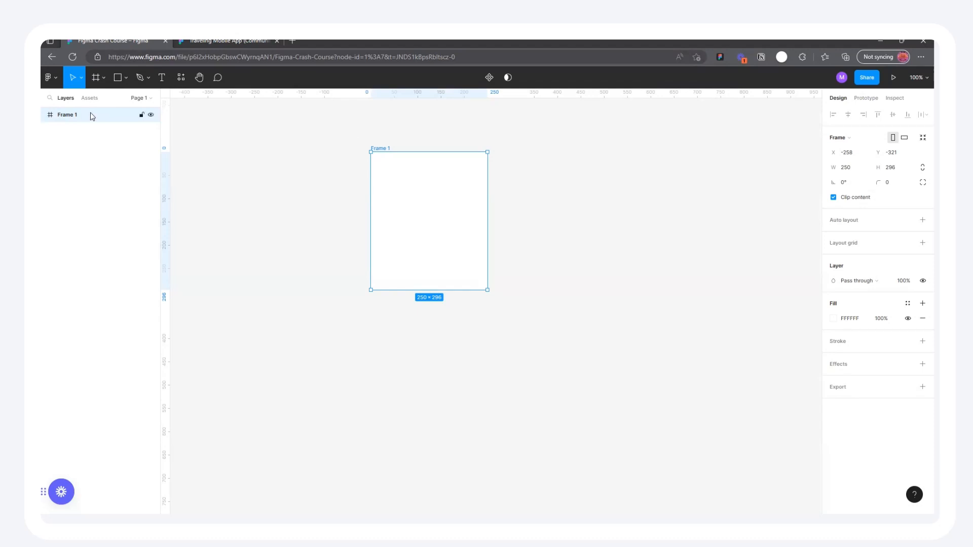
left_click(116, 79)
mouse_move(514, 152)
left_mouse_down()
mouse_move(575, 225)
mouse_move(587, 217)
left_mouse_up()
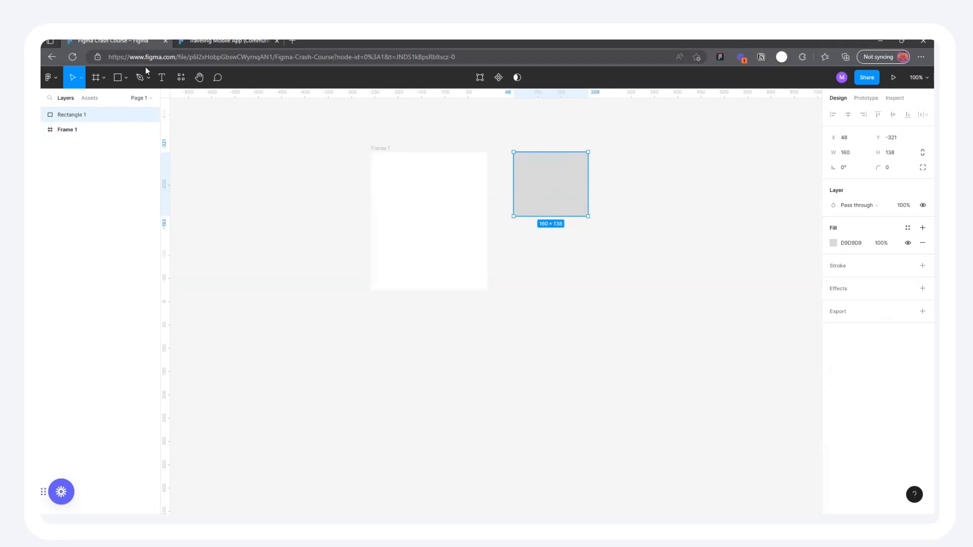
left_click(411, 135)
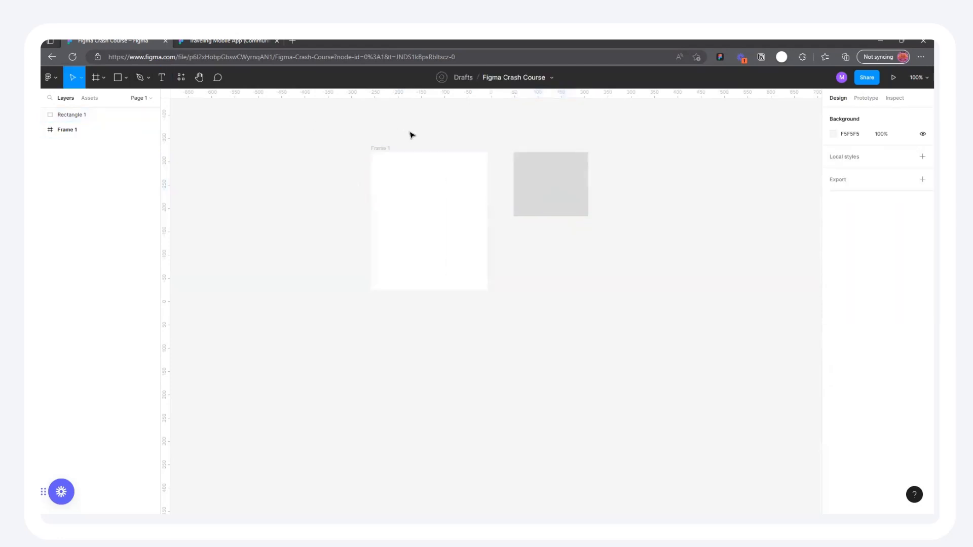
Add a text layer reading "dsfdsfdf" just above the frame
left_click(161, 77)
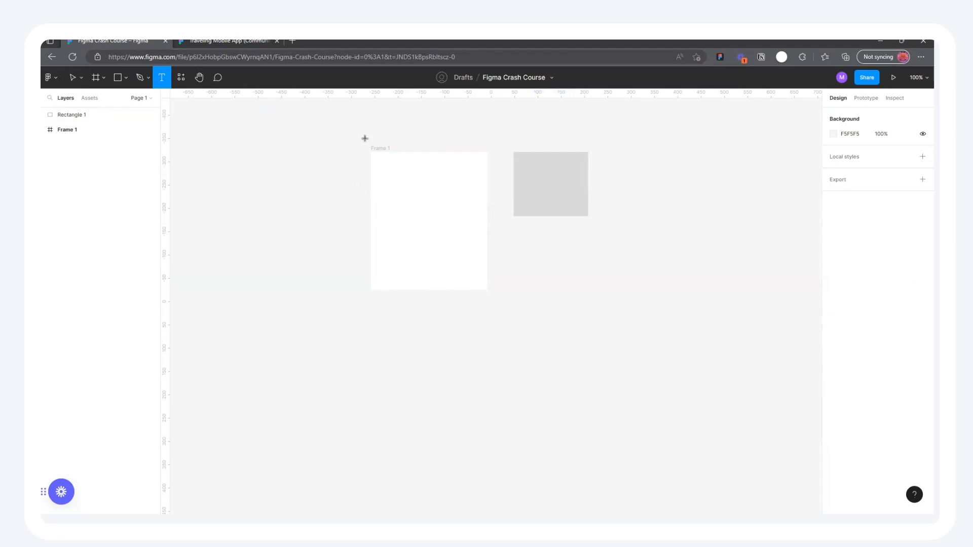
left_click(365, 138)
type("dsfdsfdf")
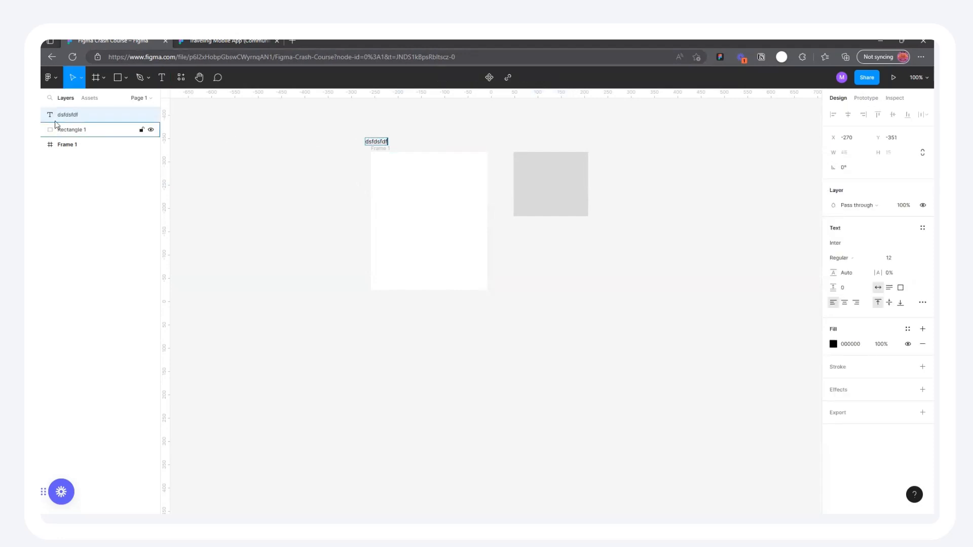
key("Escape")
Delete the frame, the rectangle and the text layer together
left_click_drag(299, 127, 647, 264)
key("Delete")
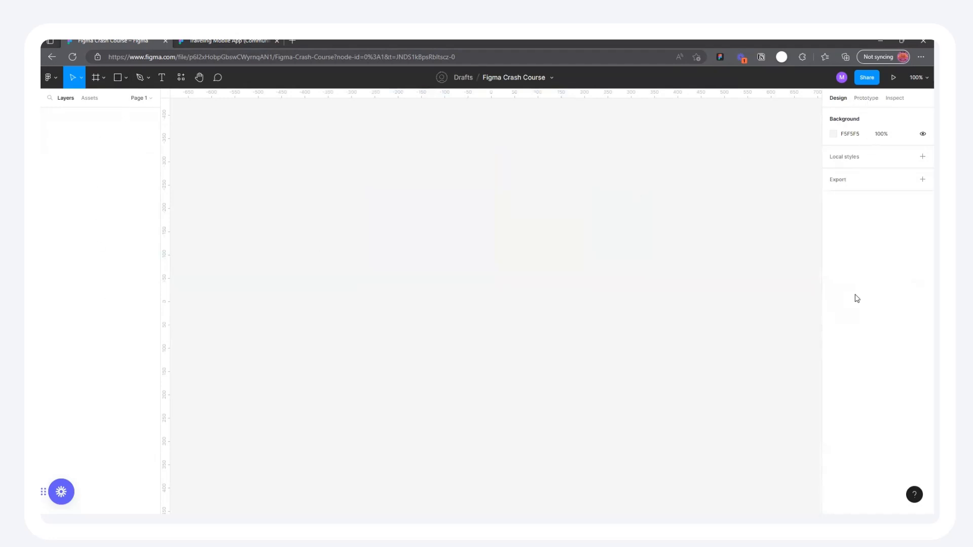
Draw a rectangle about 245 × 255 and duplicate it five times, moving the last copy to the end of the upper row
left_click(117, 77)
mouse_move(410, 146)
left_mouse_down()
mouse_move(554, 302)
mouse_move(524, 264)
left_mouse_up()
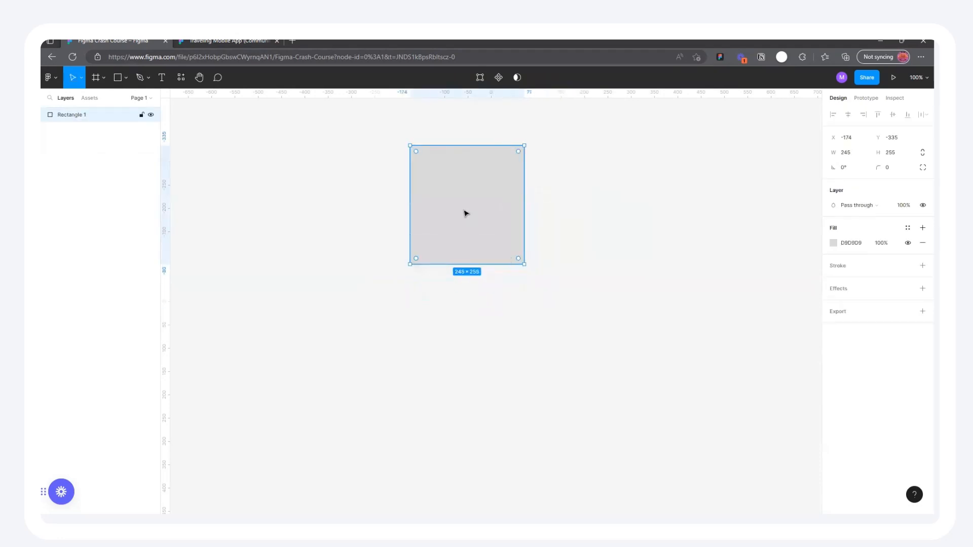
left_click_drag(466, 213, 461, 345, "alt")
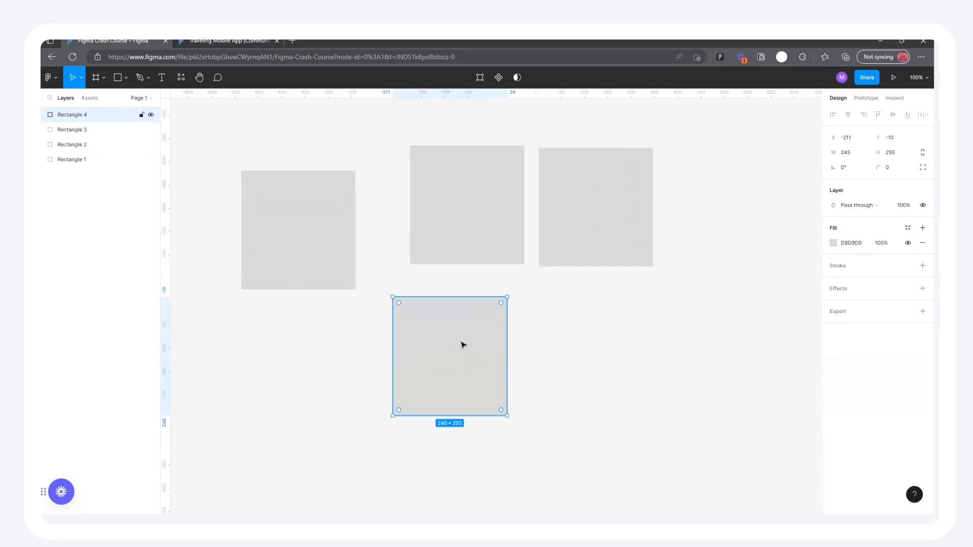
left_click_drag(473, 341, 735, 303, "alt")
left_click(725, 191)
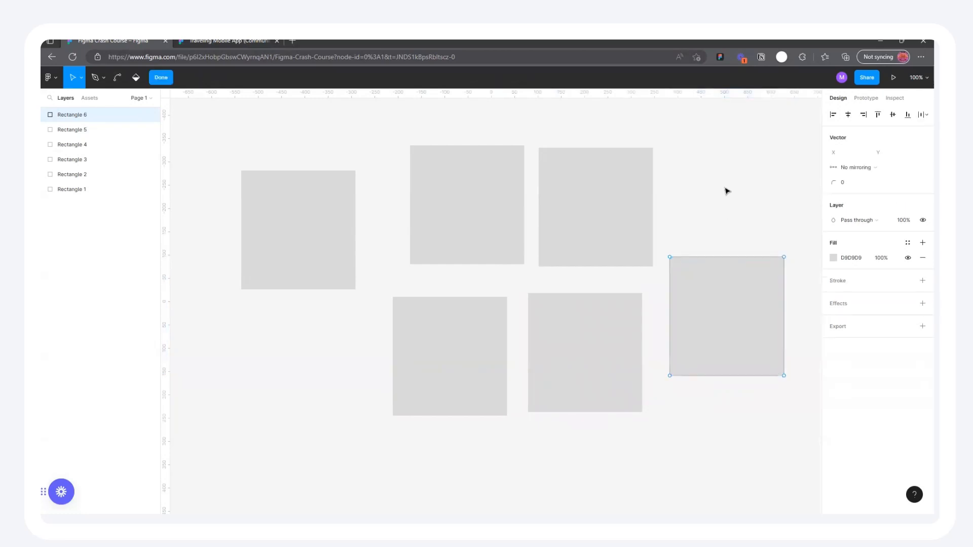
left_click_drag(713, 311, 719, 206)
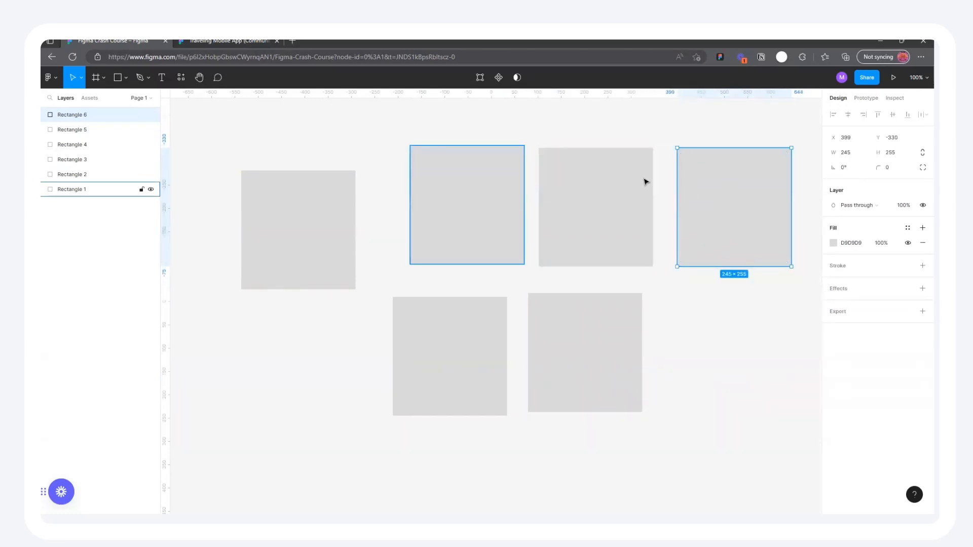
Move the last rectangle of the upper row farther from the others and set its fill to light red FD9D9D
scroll(659, 167, "right", 4)
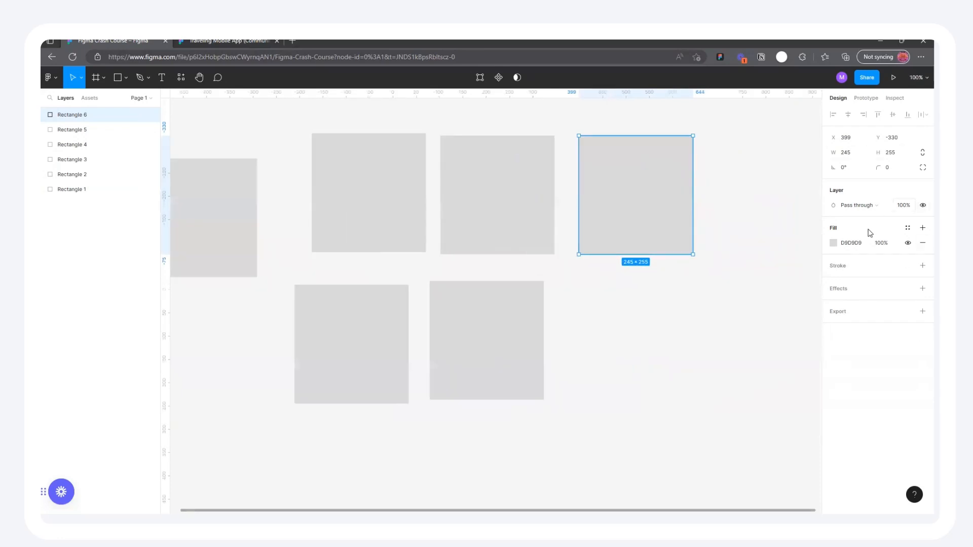
left_click_drag(680, 206, 743, 219)
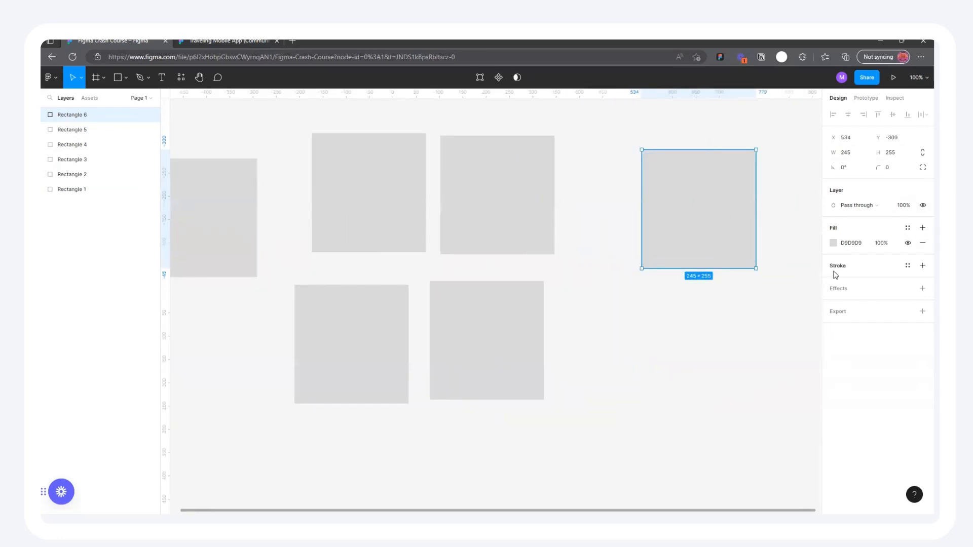
left_click(832, 242)
left_click_drag(815, 289, 817, 275)
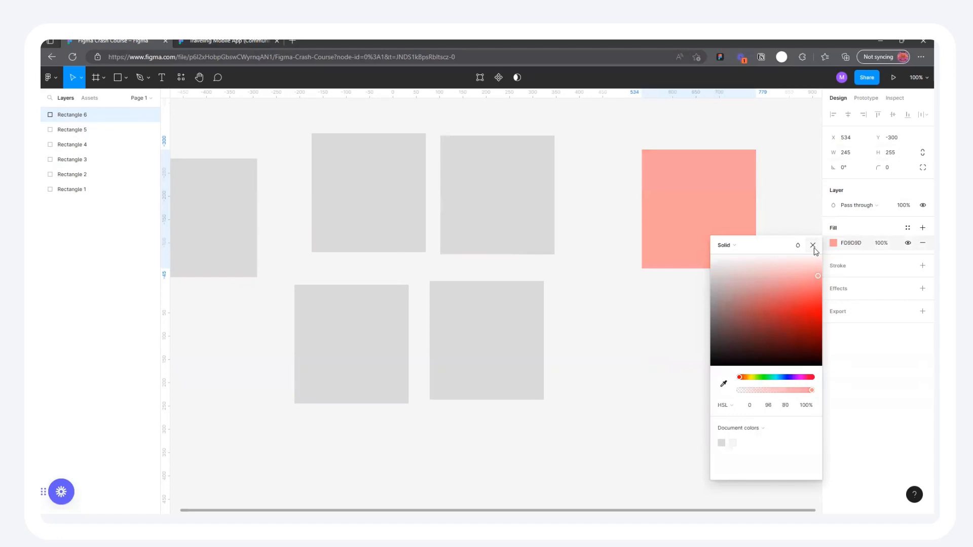
left_click(812, 245)
Add a 1 px black inside stroke and a drop shadow to the red rectangle
left_click(922, 265)
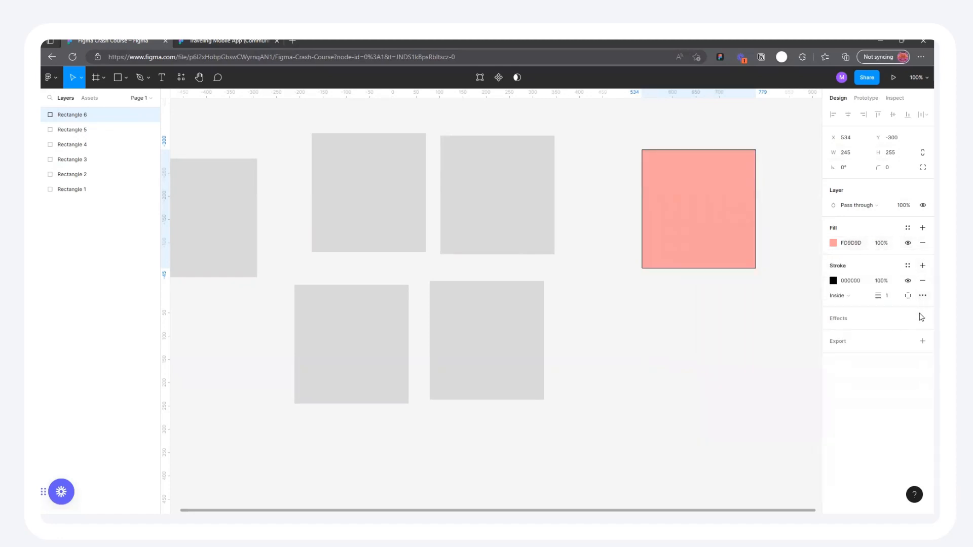
left_click(922, 318)
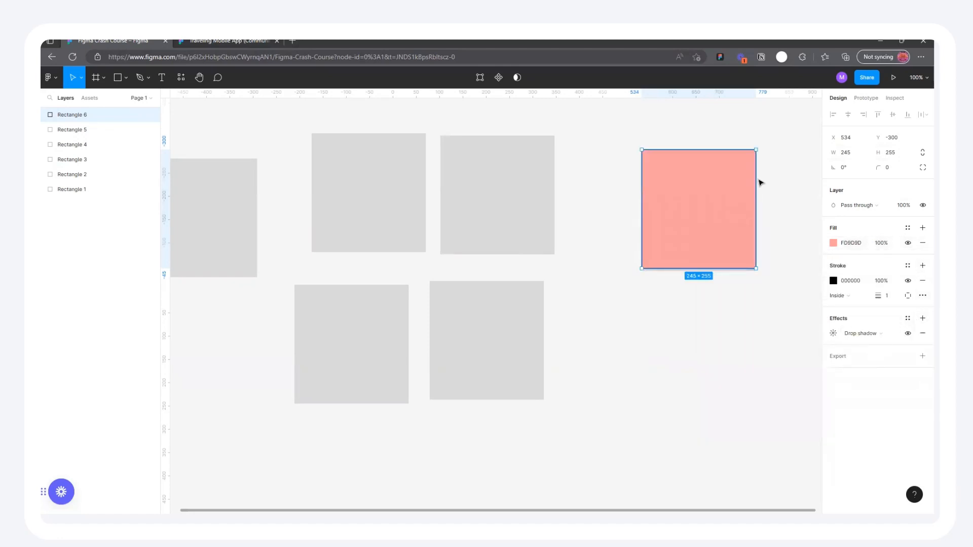
Delete all the rectangles on the canvas together
left_click_drag(225, 135, 737, 384)
key("Delete")
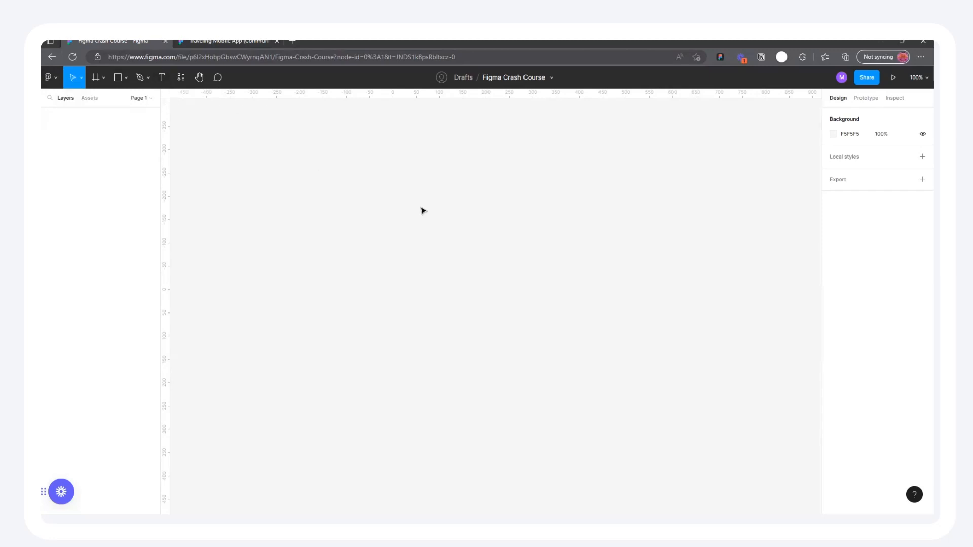
Draw a frame about 222 × 245 and move it around the canvas to about X 66, Y -255
left_click(96, 78)
left_click_drag(347, 139, 450, 253)
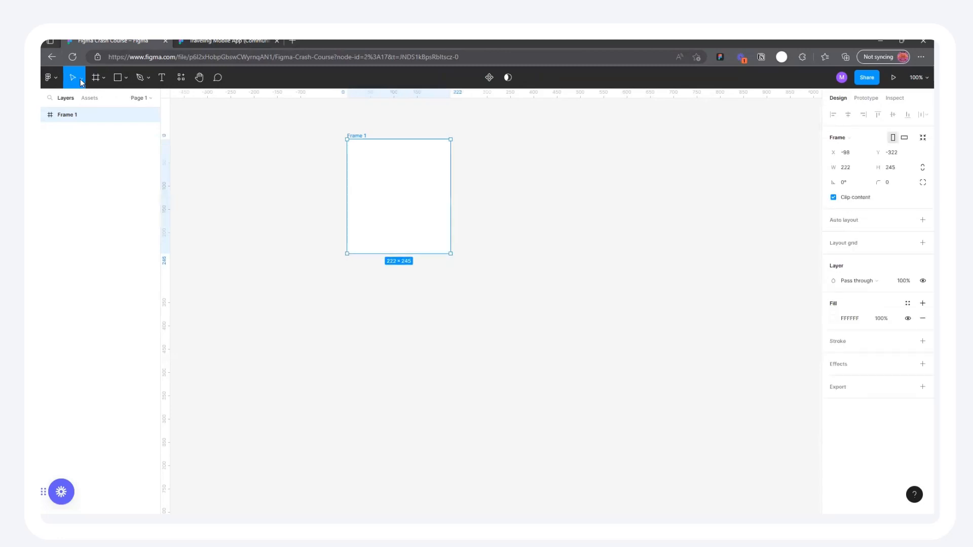
left_click_drag(380, 174, 615, 150)
left_click_drag(637, 213, 458, 318)
left_click_drag(419, 269, 441, 168)
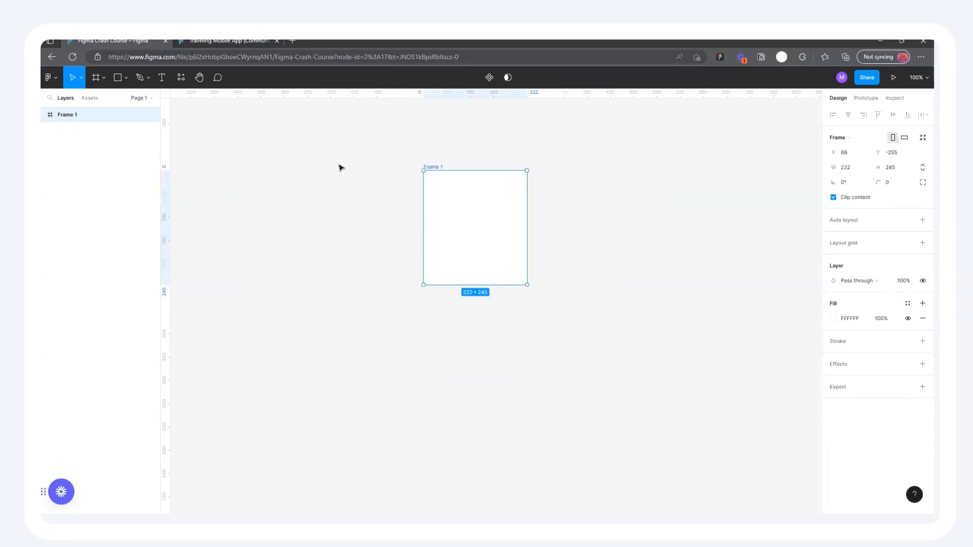
Use the Scale tool to enlarge the frame to about 246 × 271 and shrink it to about 218 × 241
left_click(83, 80)
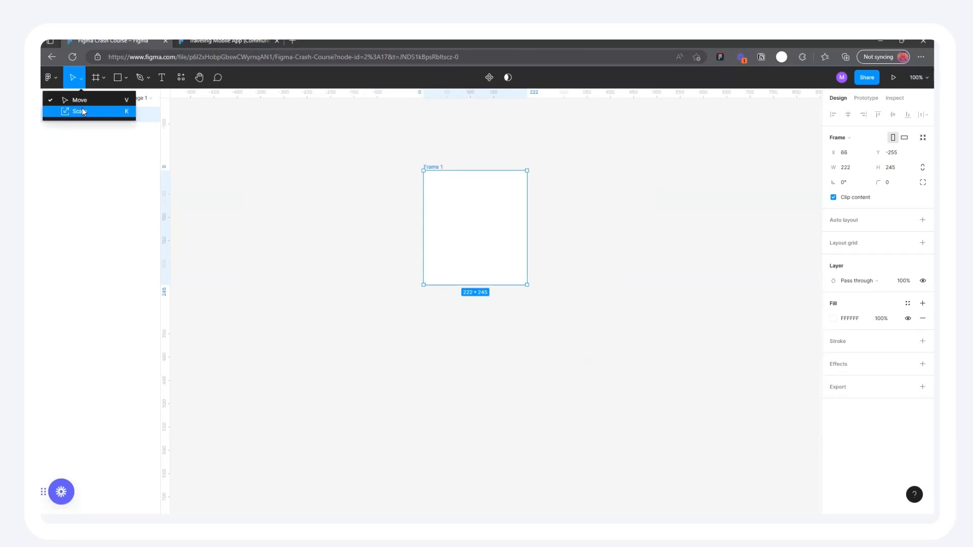
left_click(80, 78)
left_click(80, 80)
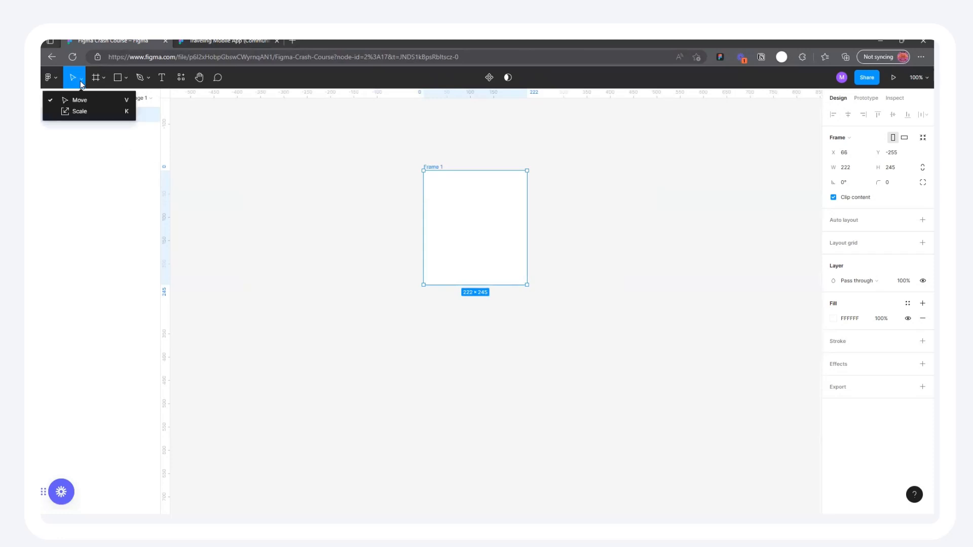
left_click(78, 111)
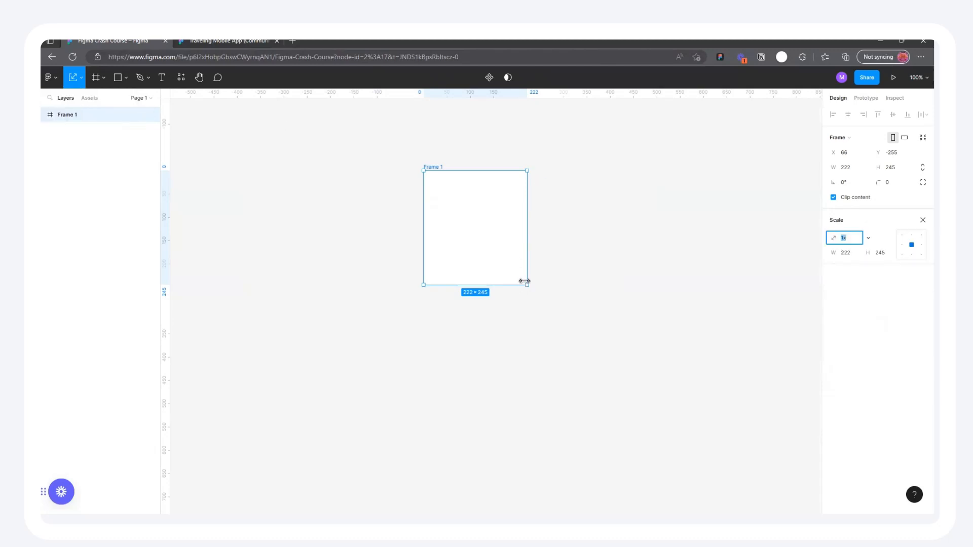
left_click_drag(526, 282, 538, 297)
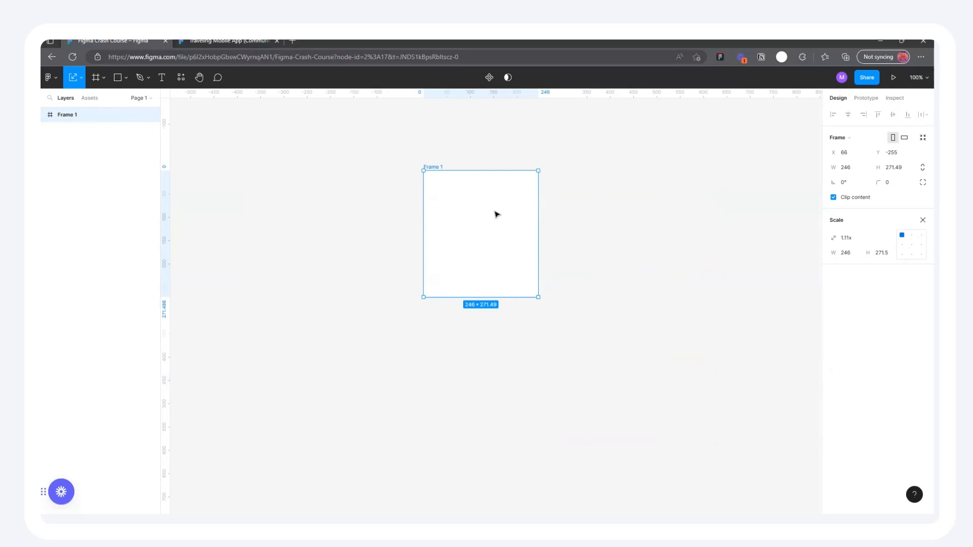
left_click_drag(538, 297, 525, 264)
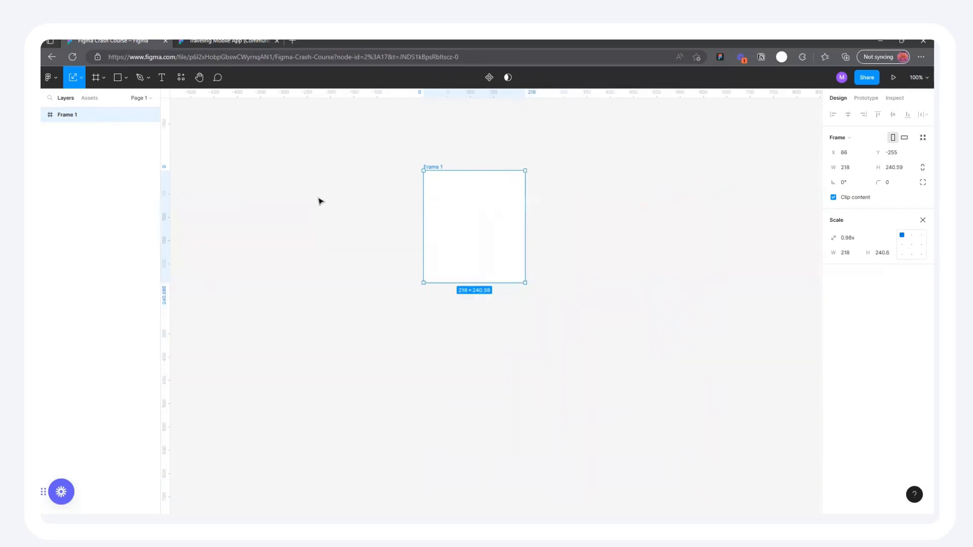
Switch back to the Move tool and move the frame to about X 23, Y -234
left_click(79, 82)
left_click(80, 97)
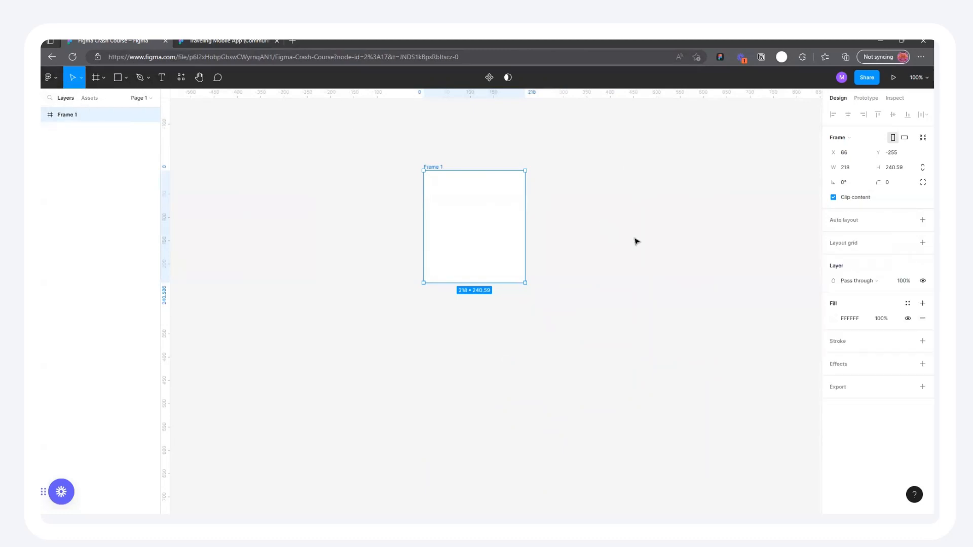
left_click_drag(430, 168, 410, 177)
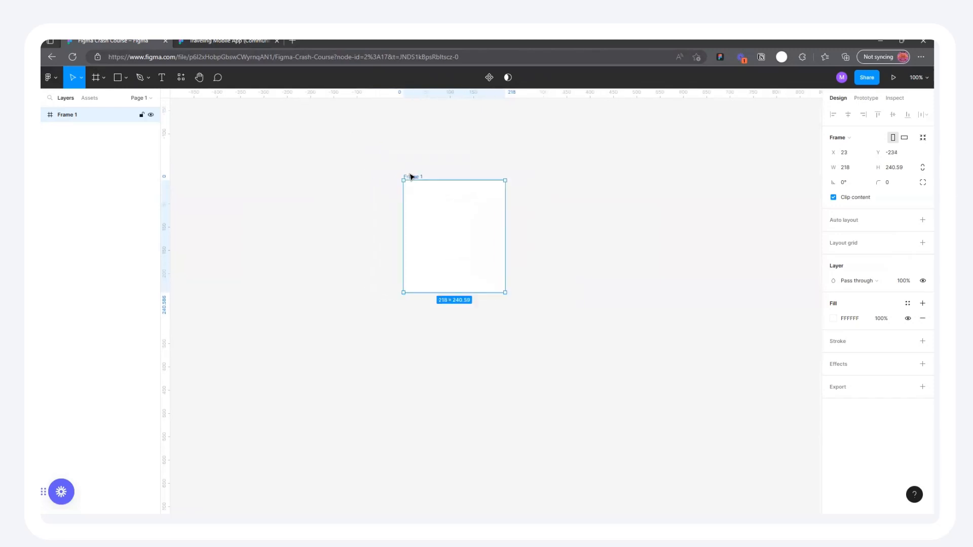
Resize the frame to an 80 × 80 square with the Move tool and deselect it
left_click_drag(505, 294, 458, 202)
scroll(434, 194, "up", 3)
scroll(434, 194, "up", 3)
left_click_drag(490, 254, 530, 272)
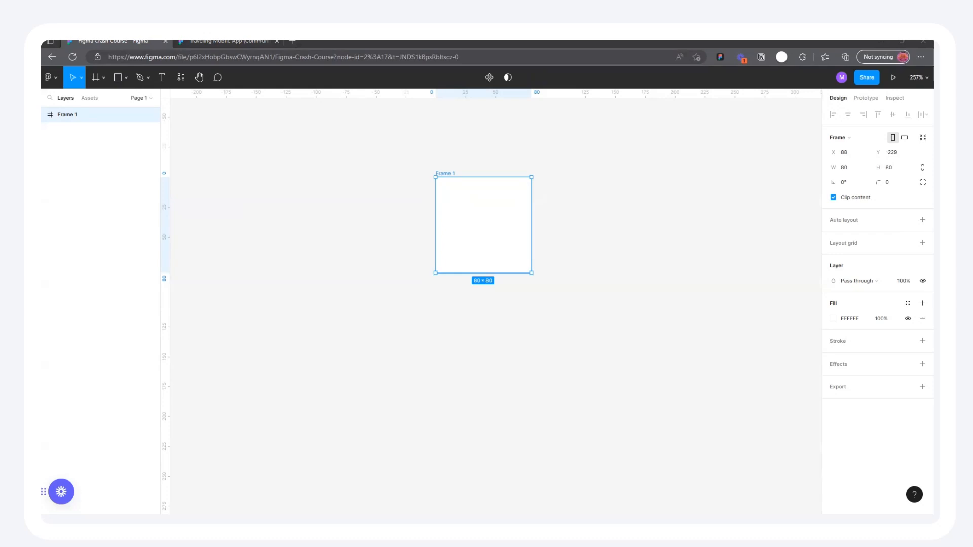
left_click(581, 252)
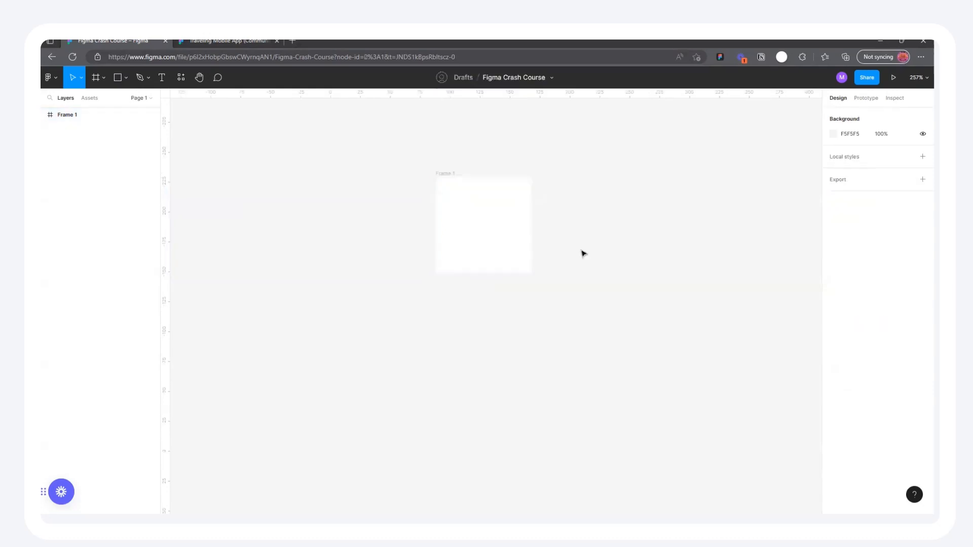
Paste the toucan image, place it on one side of the frame and duplicate it to the frame's other side
key("ctrl+v")
scroll(472, 270, "down", 10)
left_click_drag(473, 270, 239, 240)
left_click_drag(376, 198, 731, 227, "alt")
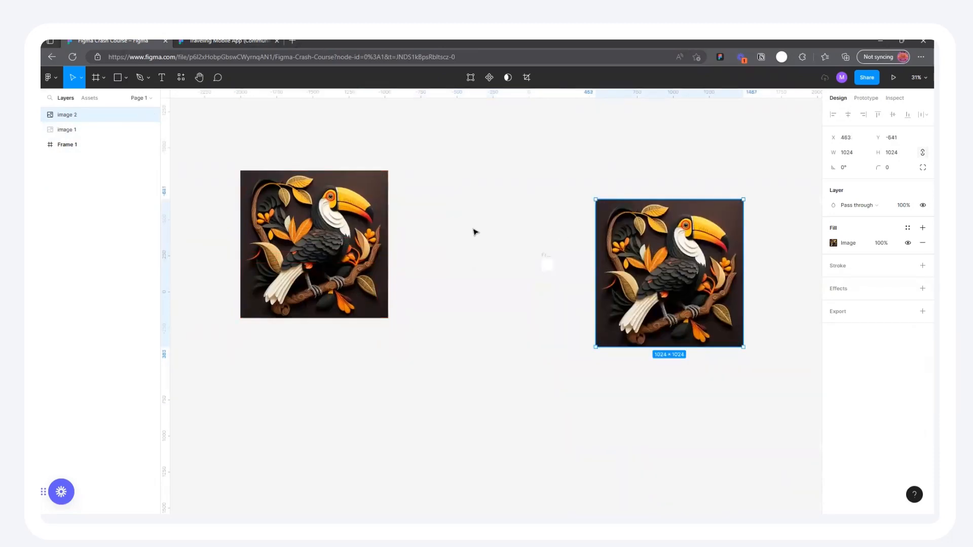
Shrink the duplicated toucan image to about 192 × 192 with the Scale tool
left_click(82, 78)
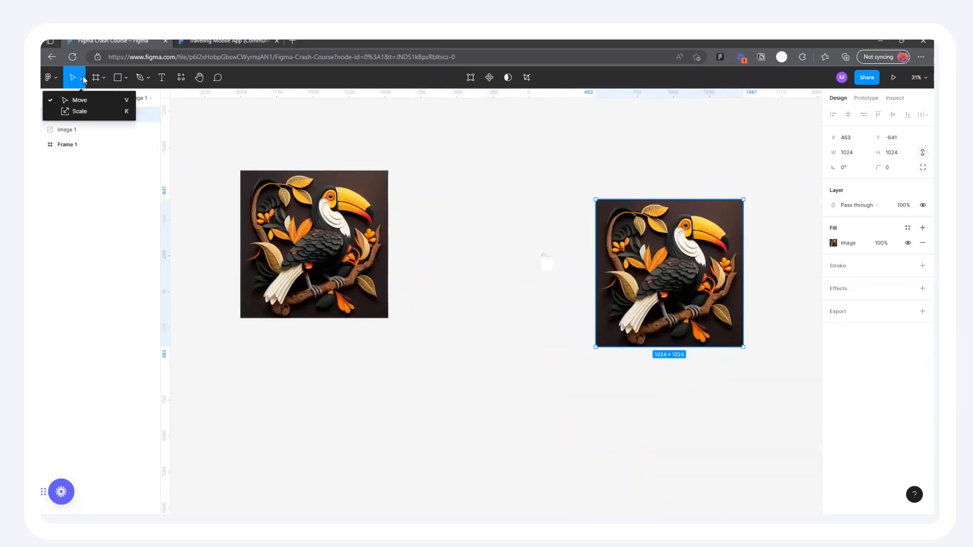
left_click(77, 111)
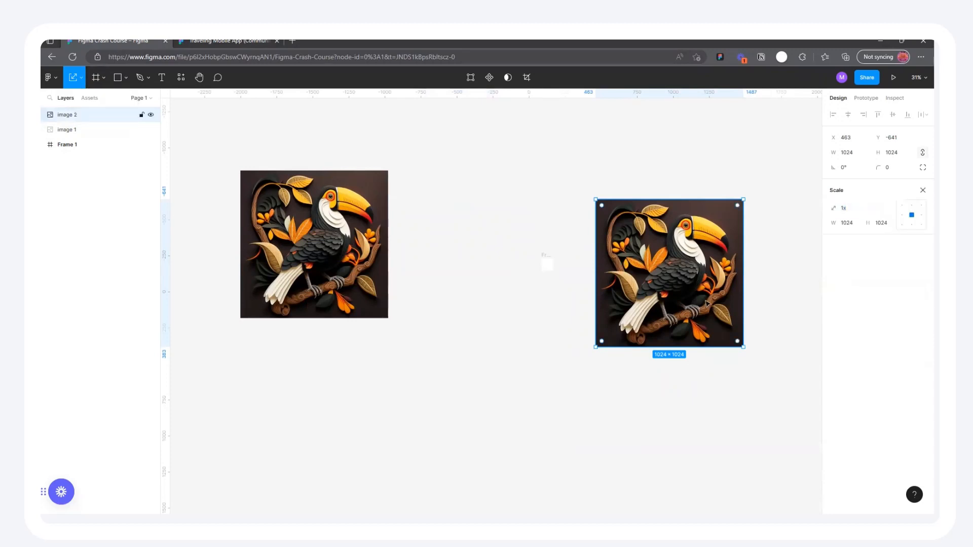
left_click_drag(704, 310, 619, 223)
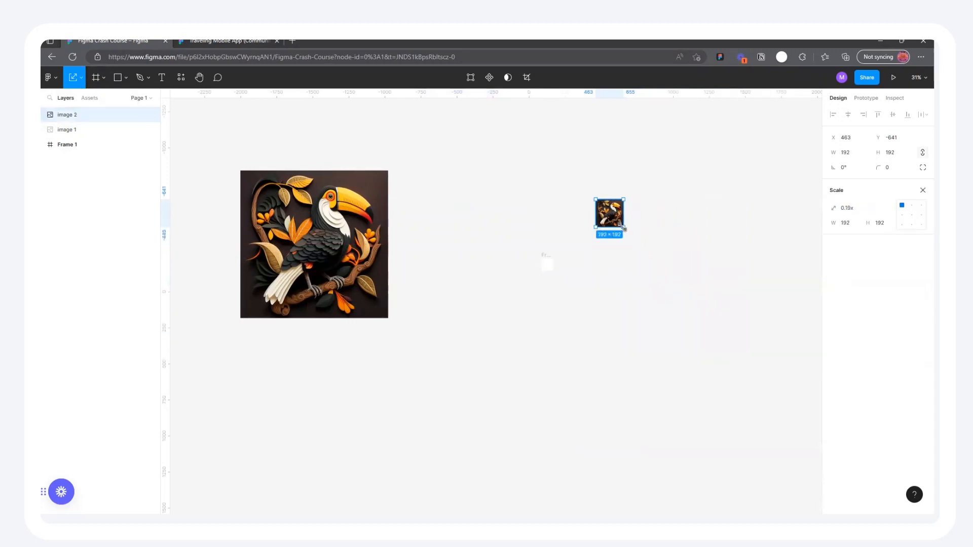
scroll(621, 225, "up", 5)
scroll(621, 180, "up", 5)
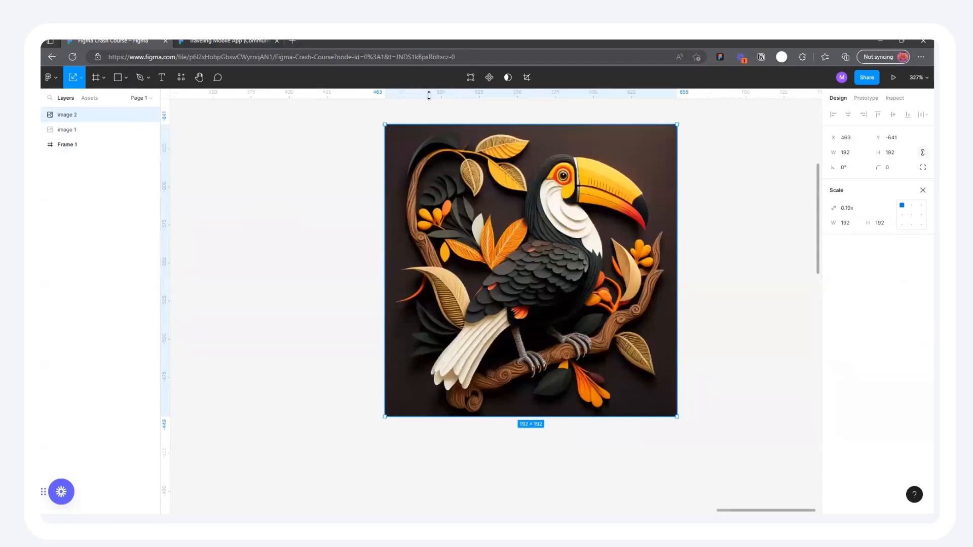
Move the small toucan copy slightly, to about X 468, Y -599
left_click(714, 141)
left_click(523, 176)
left_click_drag(552, 193, 561, 256)
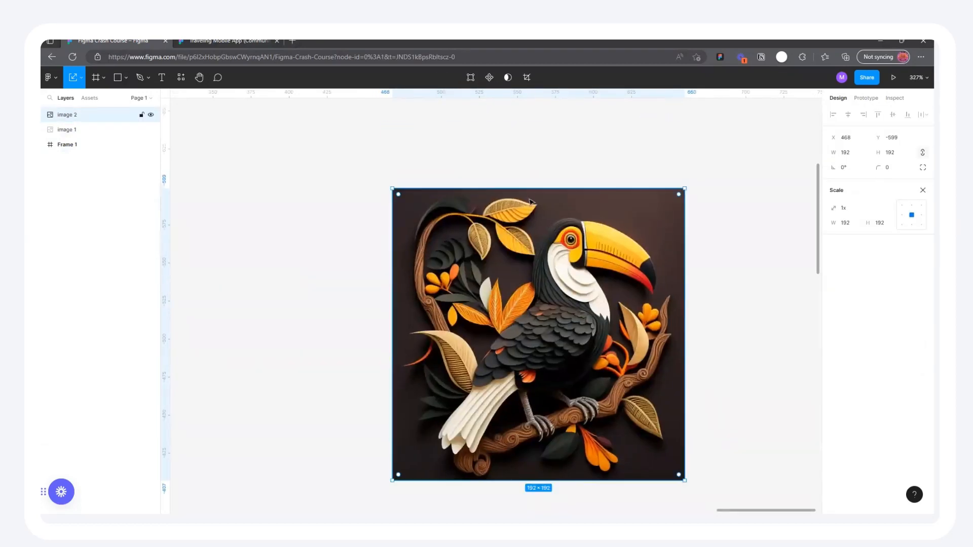
scroll(566, 187, "down", 2)
scroll(580, 248, "down", 10)
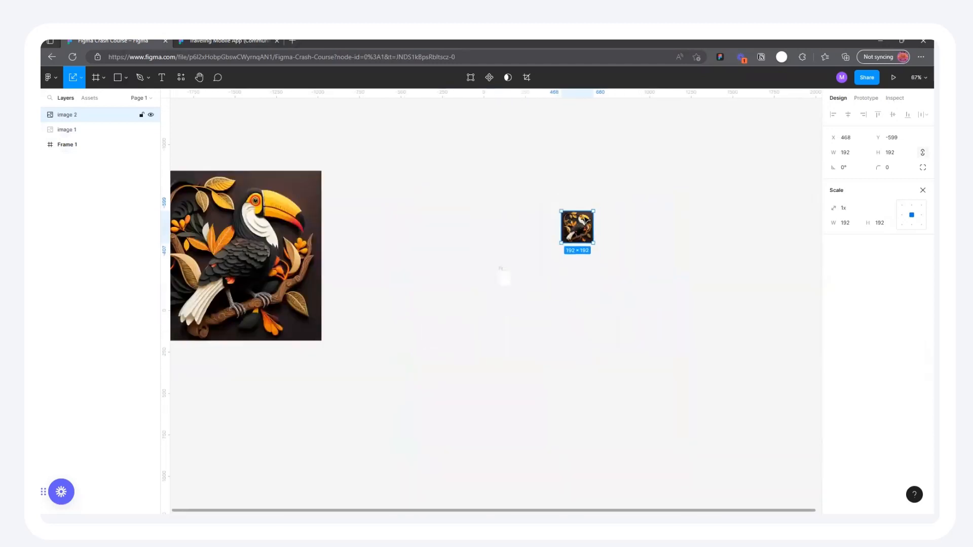
Scale the toucan copy up to about twice the original image's size and reposition it beside the frame
left_click_drag(592, 235, 799, 443)
left_click_drag(667, 331, 655, 274)
left_click_drag(645, 221, 646, 225)
Switch to the Move tool and move the original toucan image to about X -2253, Y -1089
left_click(356, 236)
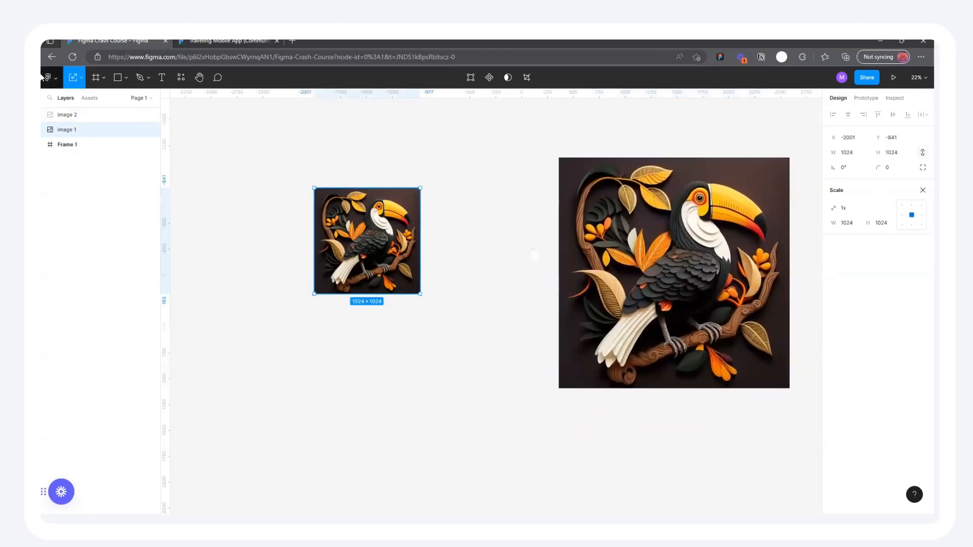
left_click(80, 81)
left_click(137, 99)
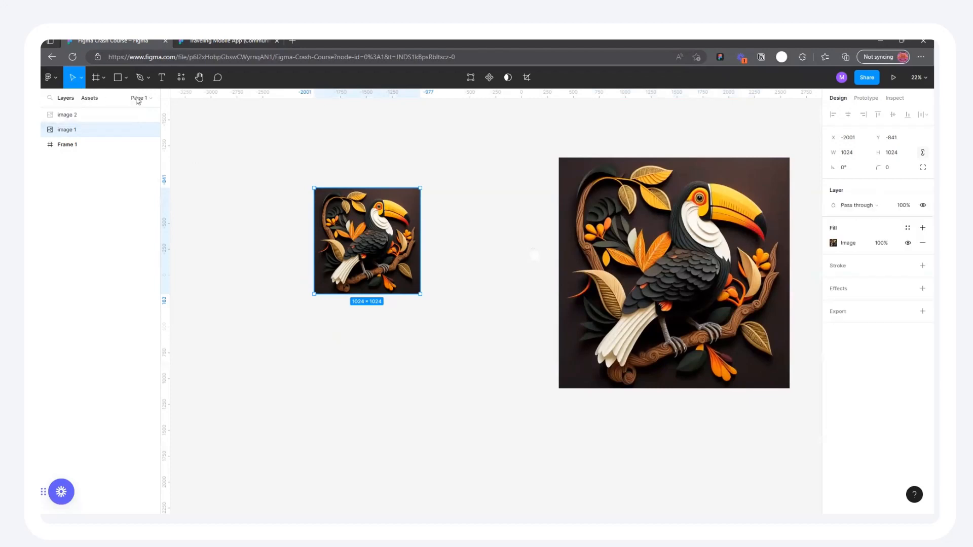
left_click_drag(367, 241, 342, 216)
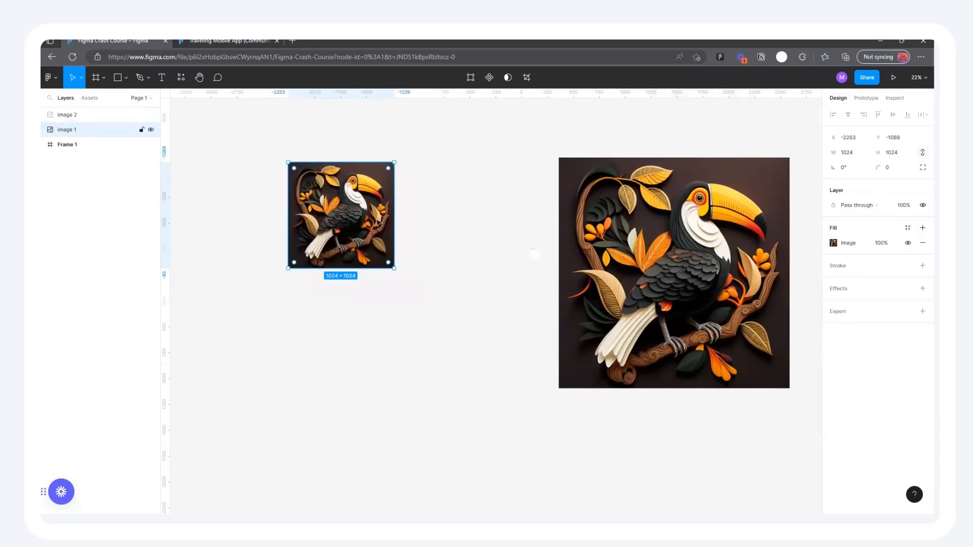
Resize the original toucan image without keeping its proportions, to about 358 × 173 and finally about 219 × 278
scroll(679, 253, "down", 3)
scroll(428, 239, "up", 3)
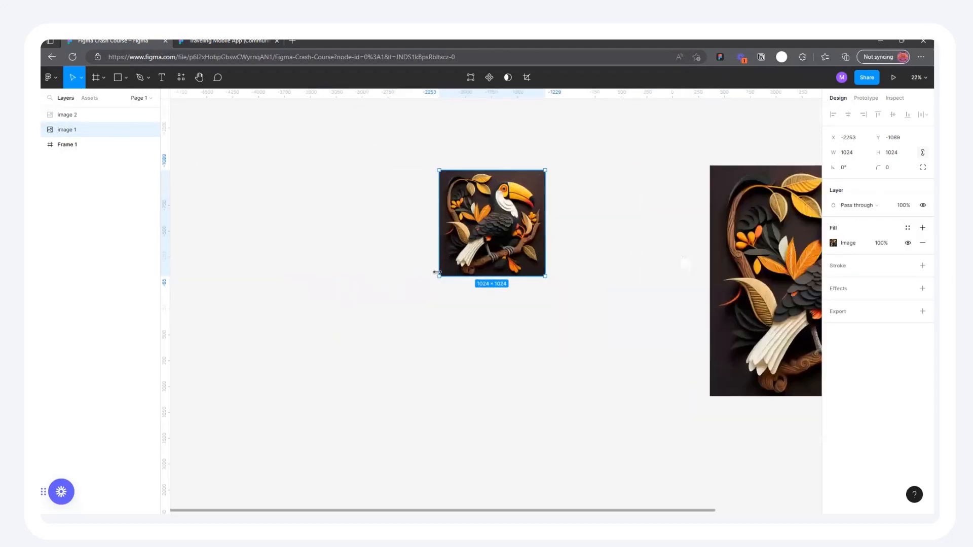
mouse_move(439, 276)
left_mouse_down()
mouse_move(394, 315)
mouse_move(386, 282)
mouse_move(358, 317)
mouse_move(422, 267)
left_mouse_up()
left_click_drag(479, 236, 501, 192)
scroll(536, 167, "up", 5)
left_click_drag(438, 233, 523, 220)
scroll(529, 193, "up", 4)
left_click(501, 188)
left_click(504, 195)
left_click_drag(503, 195, 360, 202)
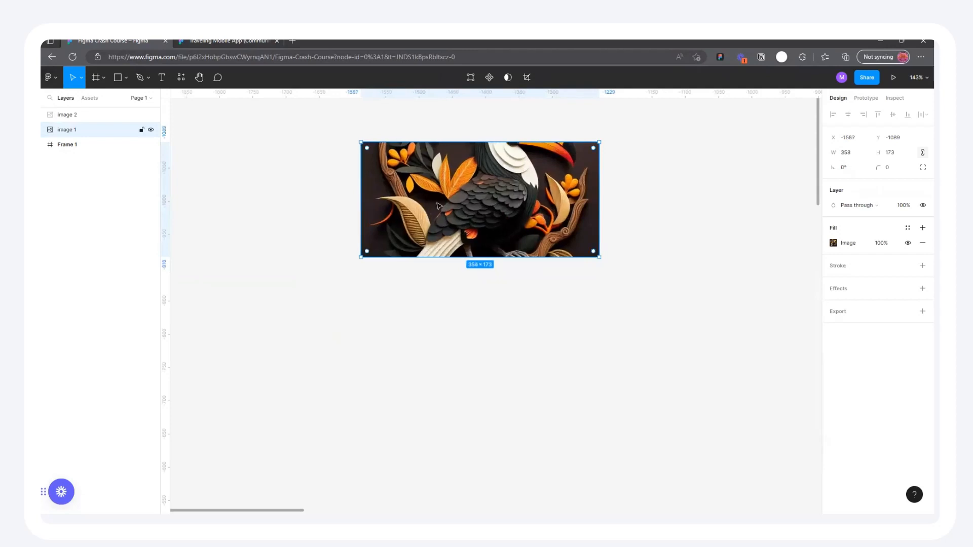
scroll(439, 205, "down", 4)
left_click_drag(403, 233, 445, 267)
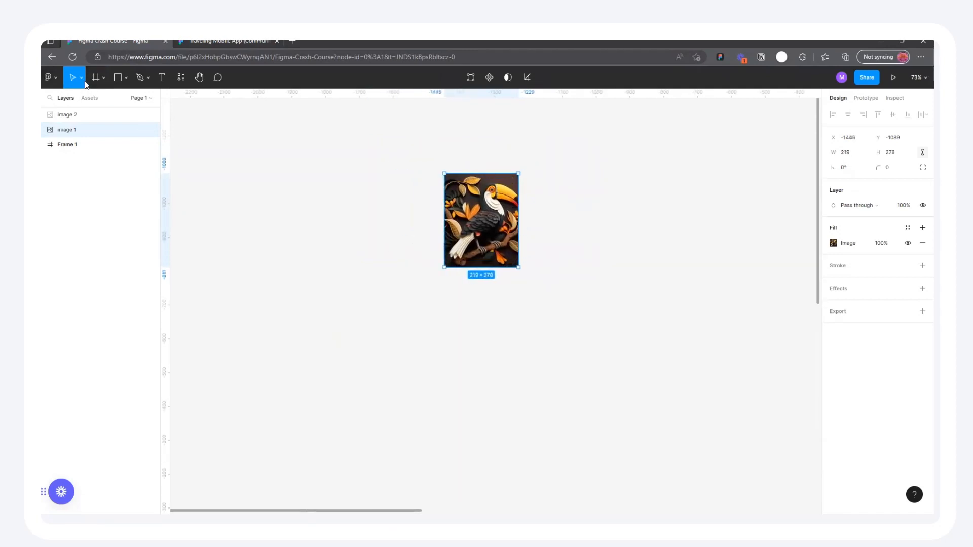
Move the original toucan image to about X -1534, Y -1060 and resize it to about 260 × 330
left_click(82, 78)
left_click(478, 237)
left_click_drag(479, 237, 454, 238)
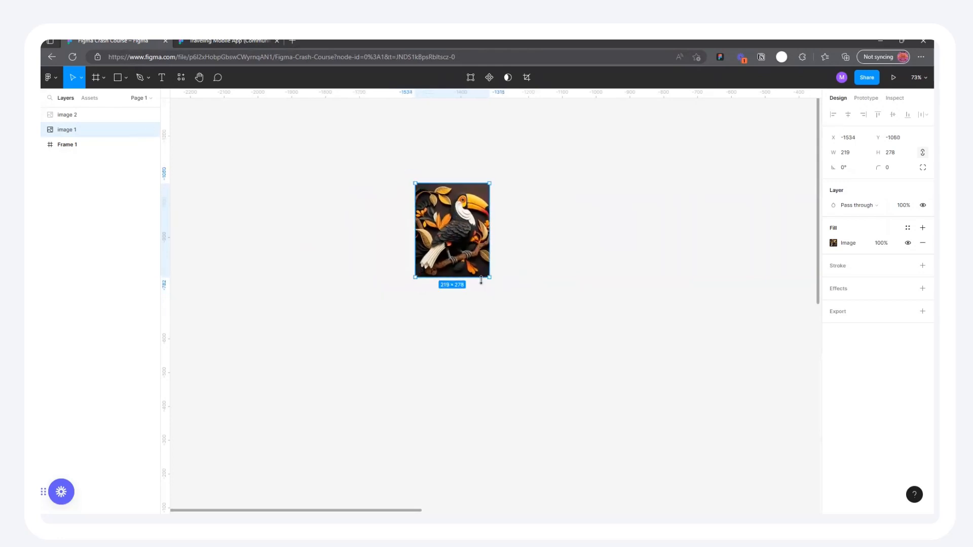
left_click_drag(489, 277, 503, 254)
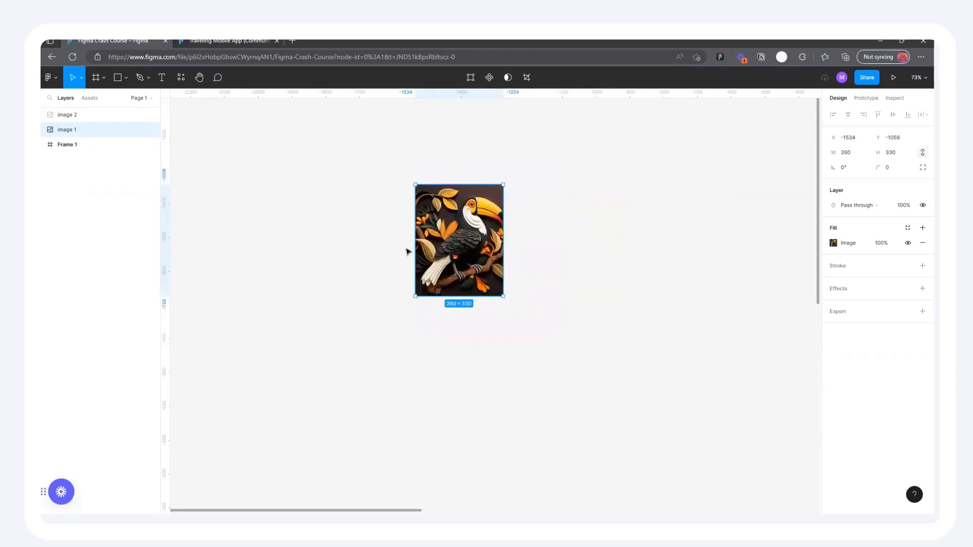
Delete the original toucan image and the small empty frame, keeping only the large toucan copy
scroll(408, 252, "down", 6)
key("Delete")
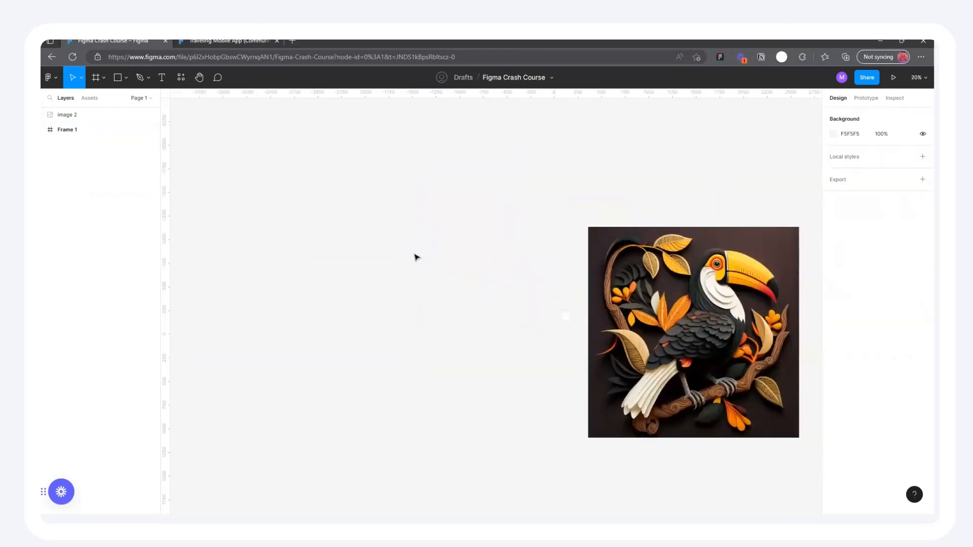
left_click(565, 314)
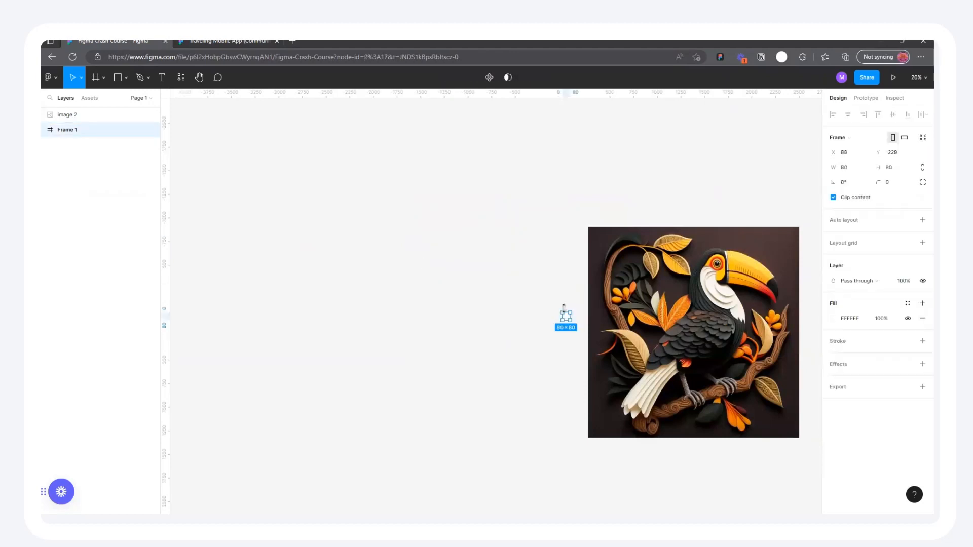
key("Delete")
Add the text "Font" on the empty canvas beside the toucan image, at about X -1444, Y -1523
left_click(161, 77)
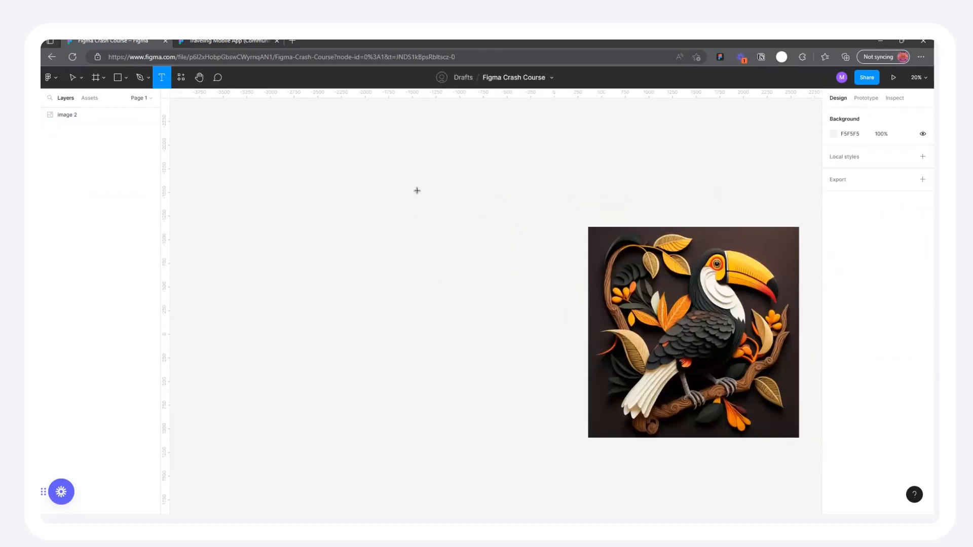
left_click(418, 191)
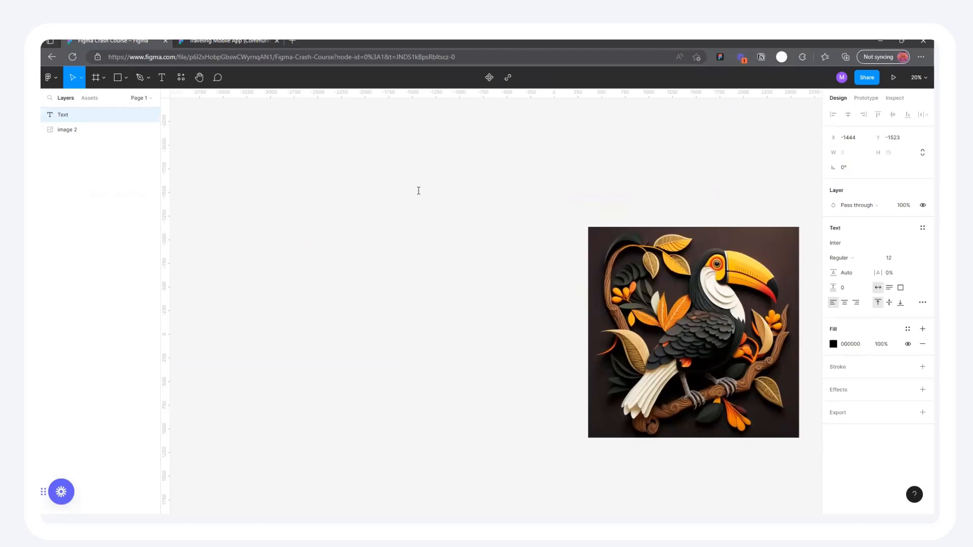
key("Escape")
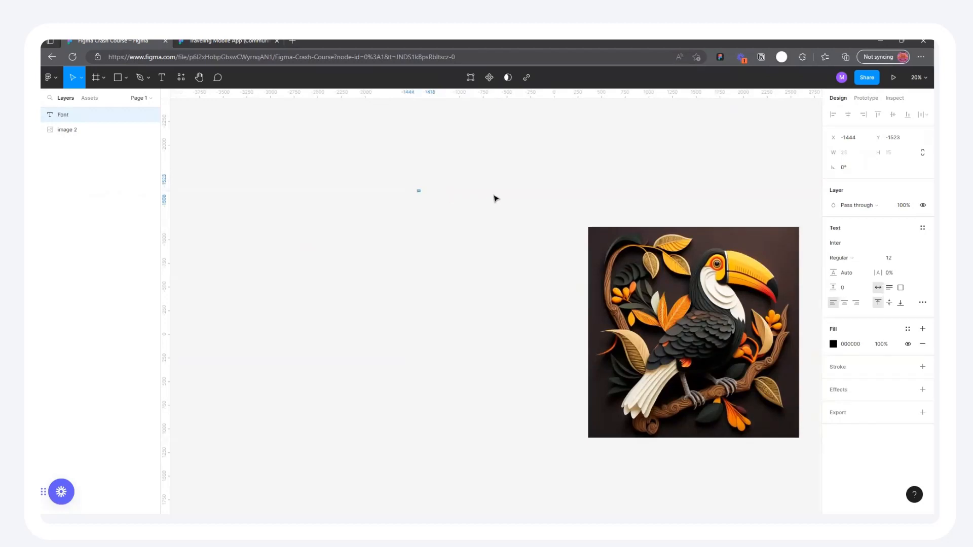
Set the "Font" text's size to 128 and move it to about X -1767, Y -1258
left_click(913, 259)
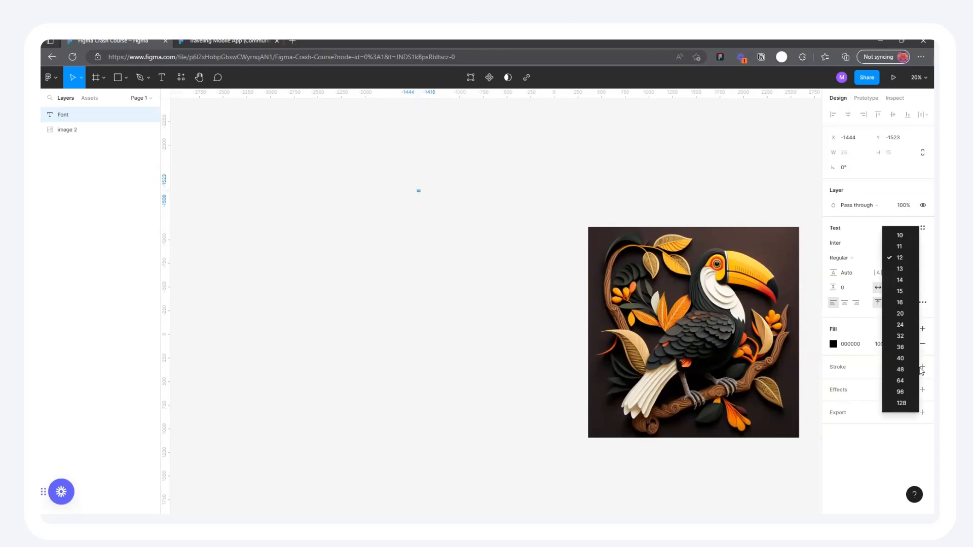
left_click(899, 405)
scroll(453, 188, "up", 1)
scroll(453, 188, "up", 2)
left_click_drag(428, 209, 386, 243)
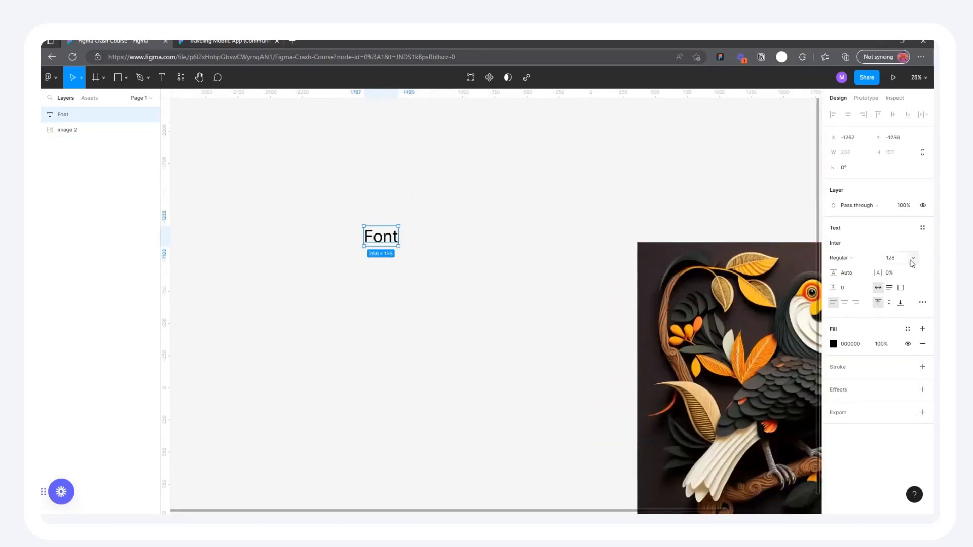
left_click(912, 259)
left_click(908, 270)
Enlarge the "Font" text proportionally with the Scale tool to about 907 × 525
key("k")
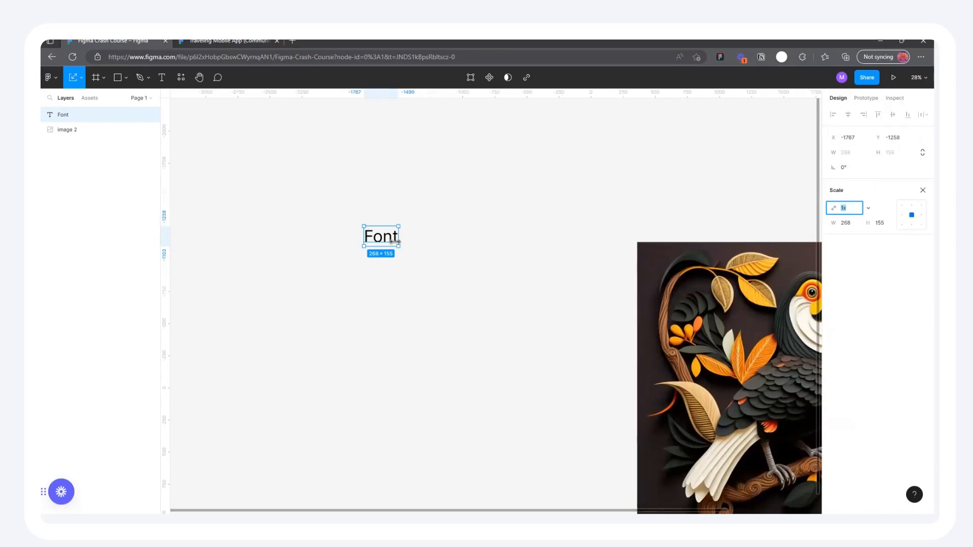
left_click(82, 80)
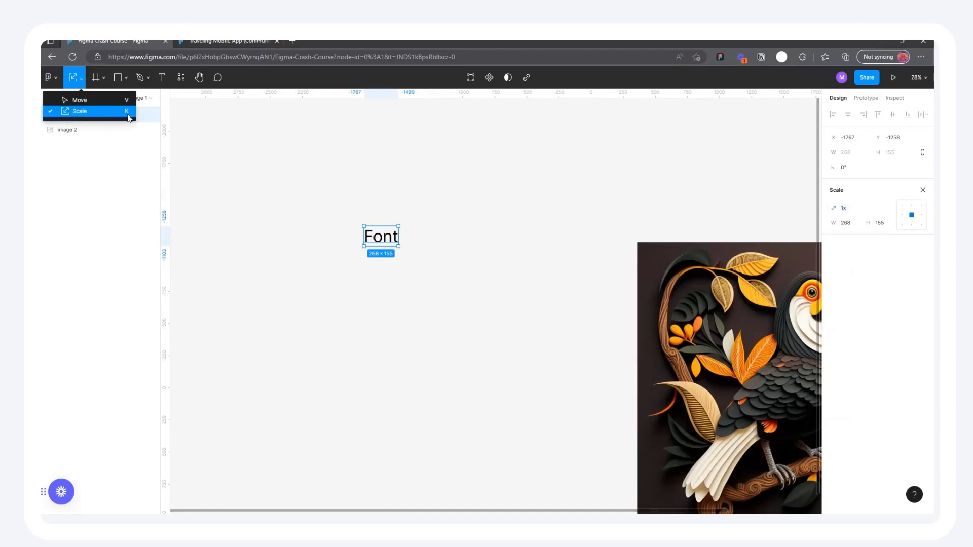
left_click(69, 112)
left_click_drag(398, 246, 453, 294)
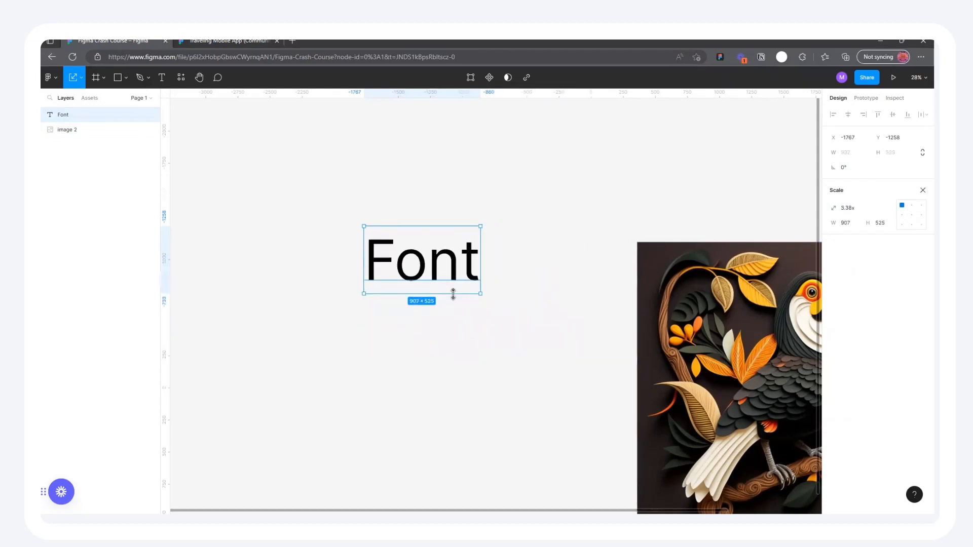
Switch to the Move tool and resize only the text box around "Font" to about 1023 × 844
key("v")
left_click_drag(479, 292, 495, 335)
double_click(448, 257)
key("Escape")
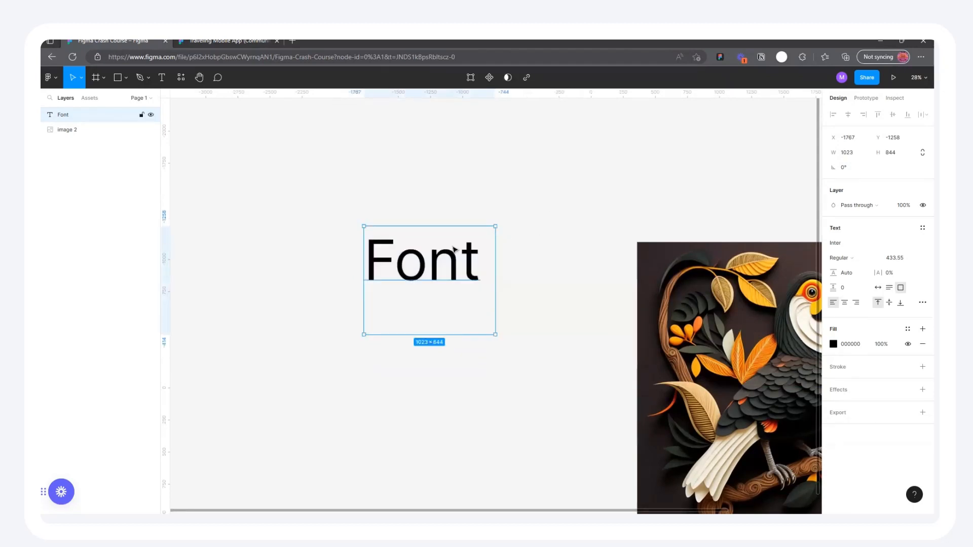
Delete the "Font" text and move the toucan image aside, up and to the right, to free canvas space
key("Delete")
scroll(530, 217, "down", 5)
left_click(591, 254)
left_click_drag(591, 255, 758, 167)
left_click(549, 210)
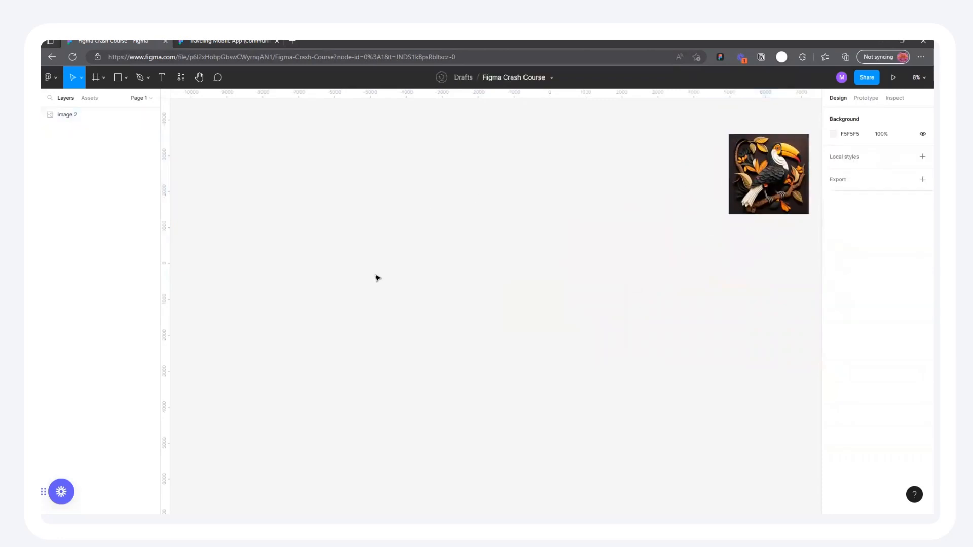
Draw a frame of about 5235 × 4485 on the free canvas and move it to about X -6858, Y -3720
scroll(369, 199, "down", 2)
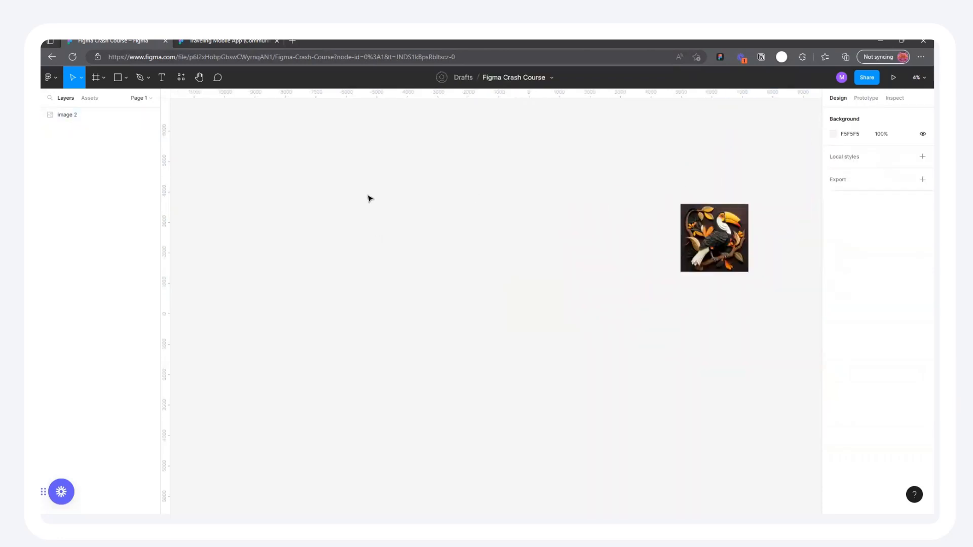
left_click(96, 78)
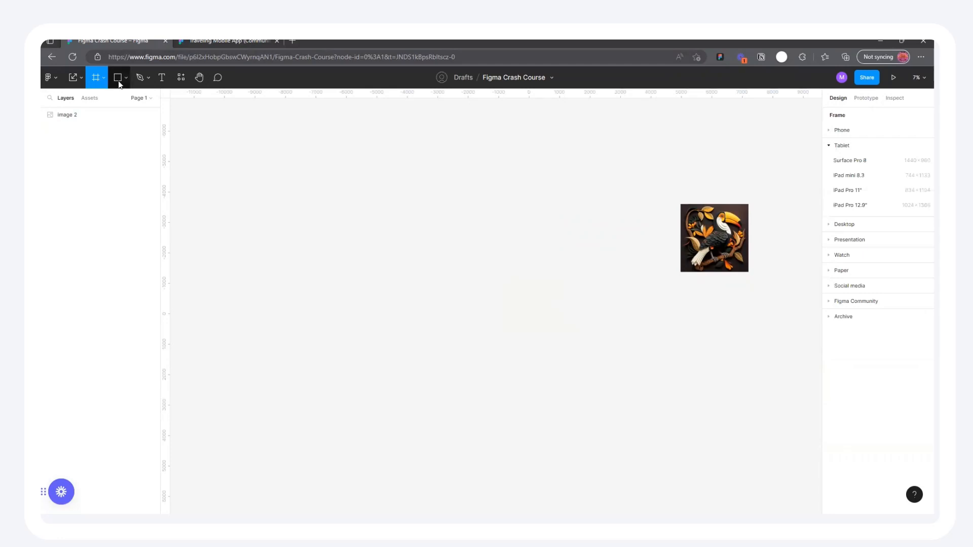
left_click_drag(325, 145, 485, 280)
left_click_drag(335, 142, 330, 196)
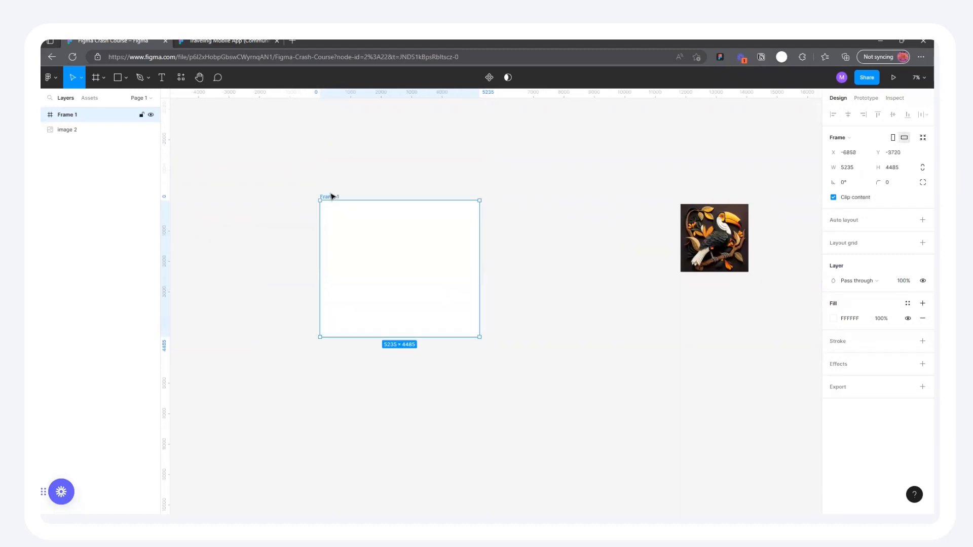
Add the text "fdfdhnbv" above the empty frame and move it into the frame
left_click(162, 77)
left_click(371, 148)
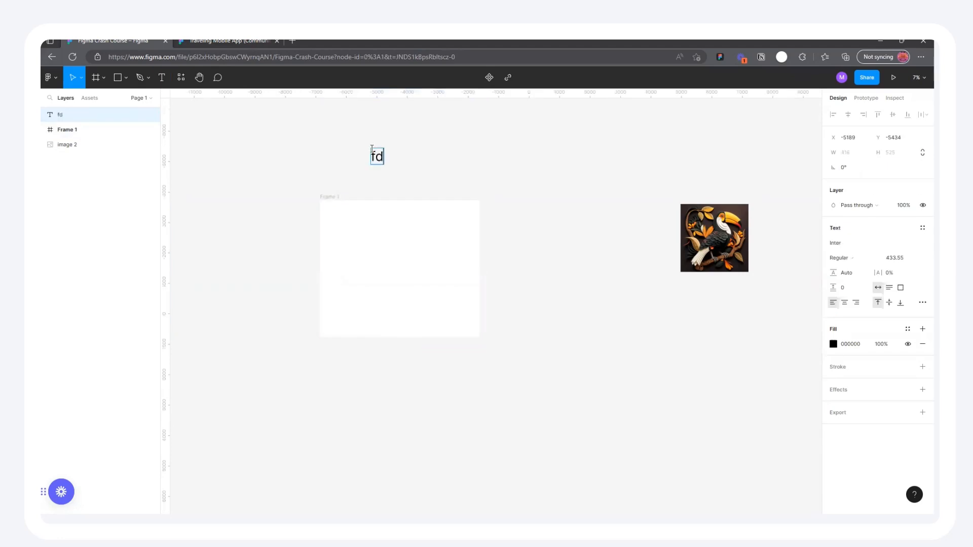
key("Escape")
left_click_drag(398, 164, 391, 233)
Move the frame together with its text, and reposition the text inside it to about X 1695, Y 643
left_click(333, 196)
left_click_drag(377, 198, 326, 180)
left_click(387, 216)
left_click_drag(389, 217, 394, 225)
left_click(324, 180)
mouse_move(325, 181)
left_mouse_down()
mouse_move(343, 208)
mouse_move(328, 180)
left_mouse_up()
left_click(383, 228)
left_click_drag(383, 225, 382, 219)
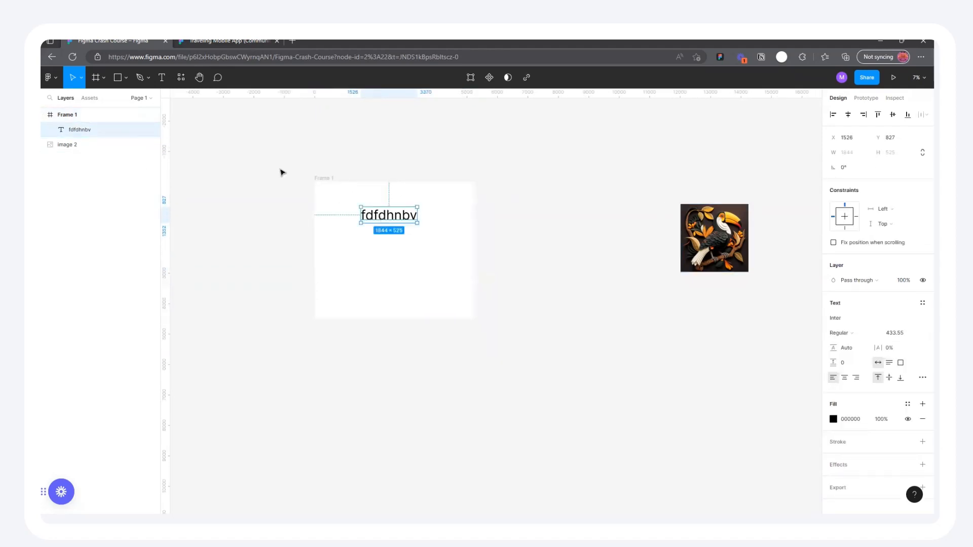
left_click(322, 178)
left_click(397, 221)
left_click_drag(398, 220, 398, 198)
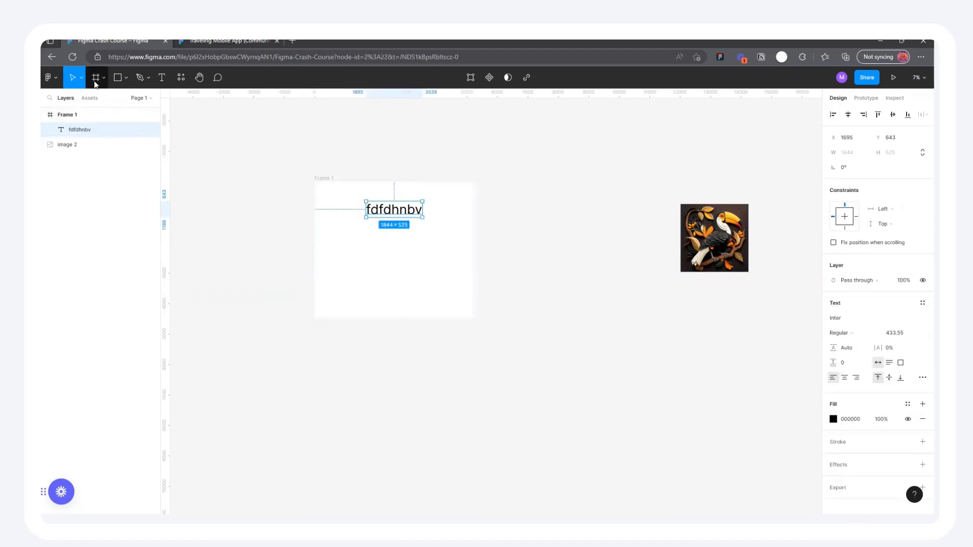
Draw a rectangle of about 1699 × 1653 and place it inside the frame below the text, at about X 1695, Y 1822
left_click(116, 78)
left_click_drag(272, 120, 326, 174)
mouse_move(299, 143)
left_mouse_down()
mouse_move(385, 272)
mouse_move(393, 259)
left_mouse_up()
Draw a second rectangle of about 2312 × 2541 and place it inside the frame over the first rectangle, at about X 1695, Y 1168
left_click(117, 77)
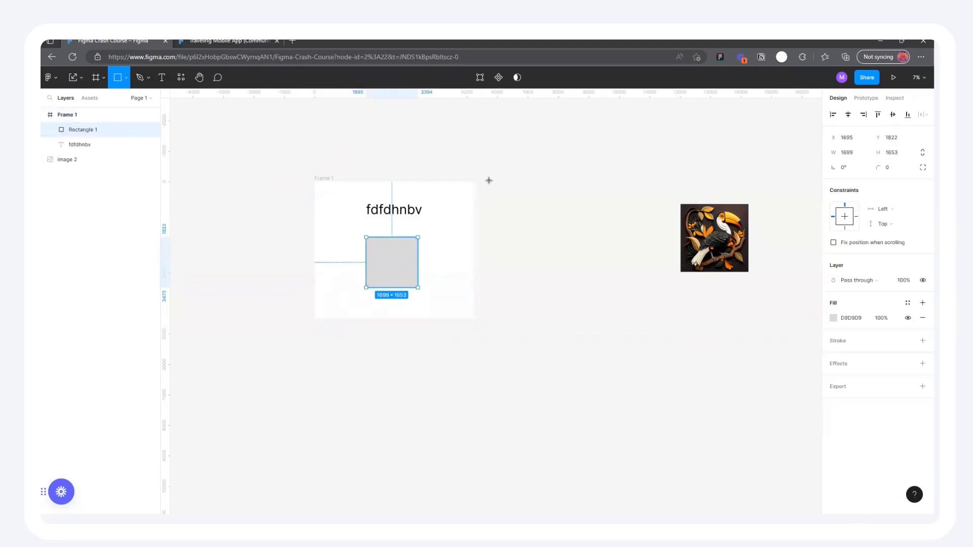
left_click_drag(524, 166, 595, 243)
left_click_drag(562, 207, 404, 258)
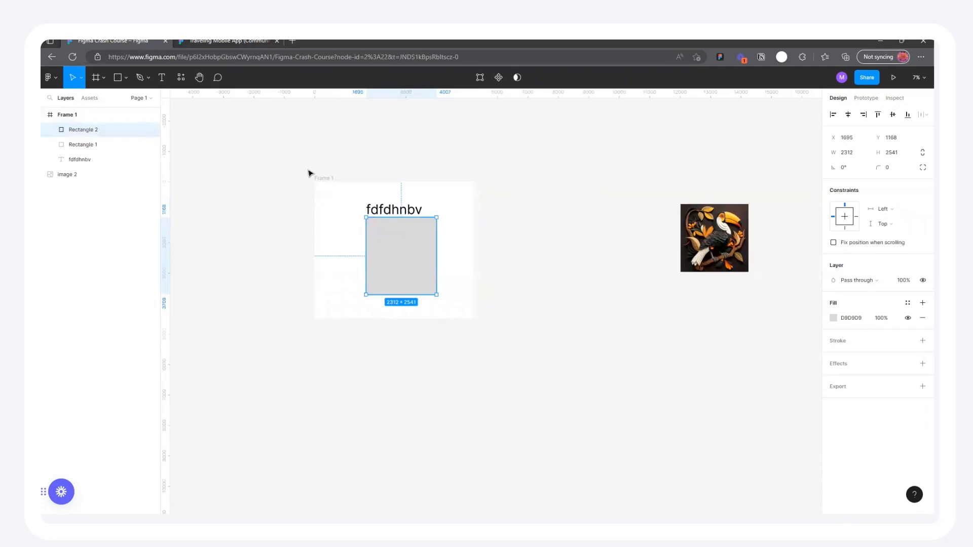
Move the frame to the left, take the larger rectangle out to X -3004, Y -4727, and enlarge it to about 4045 × 4446
left_click_drag(420, 202, 330, 191)
left_click_drag(309, 235, 470, 203)
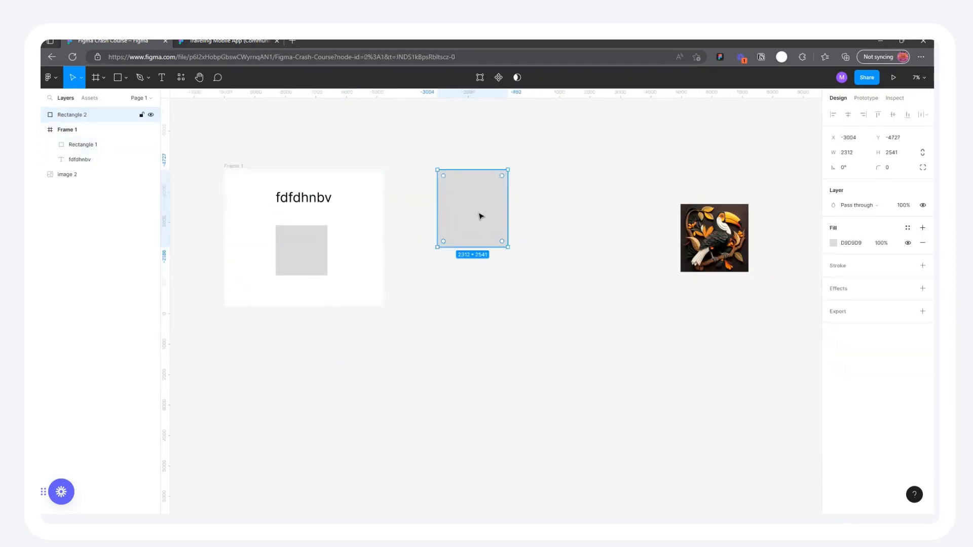
left_click_drag(507, 247, 560, 304)
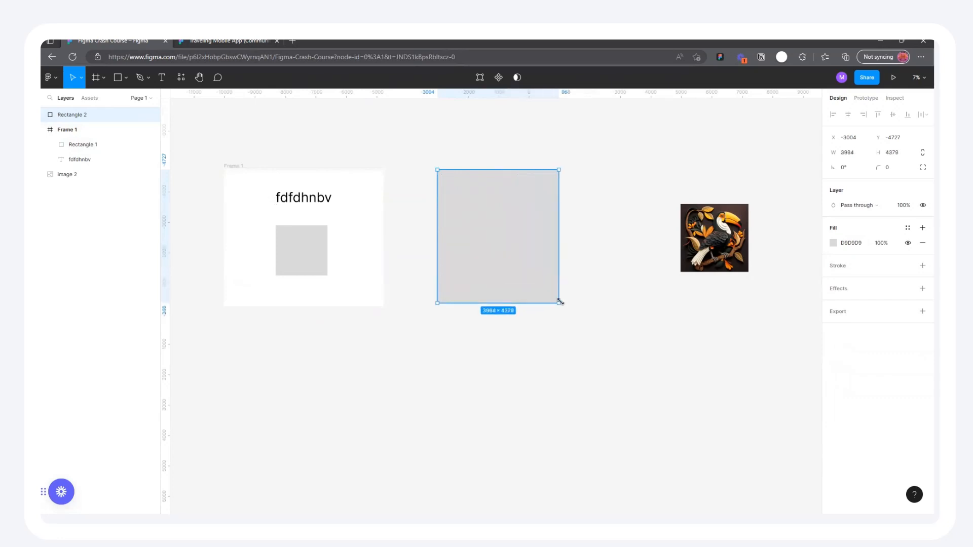
left_click(590, 223)
Duplicate the frame's text onto the large rectangle at about X -2009, Y -2905 and bring the copy to the front
left_click_drag(299, 200, 487, 233)
right_click(487, 233)
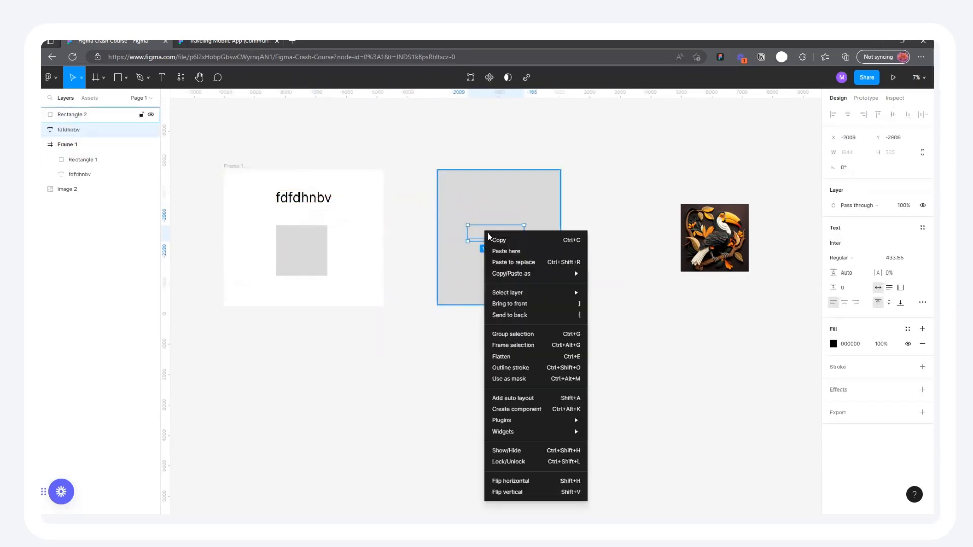
left_click(531, 304)
left_click(588, 191)
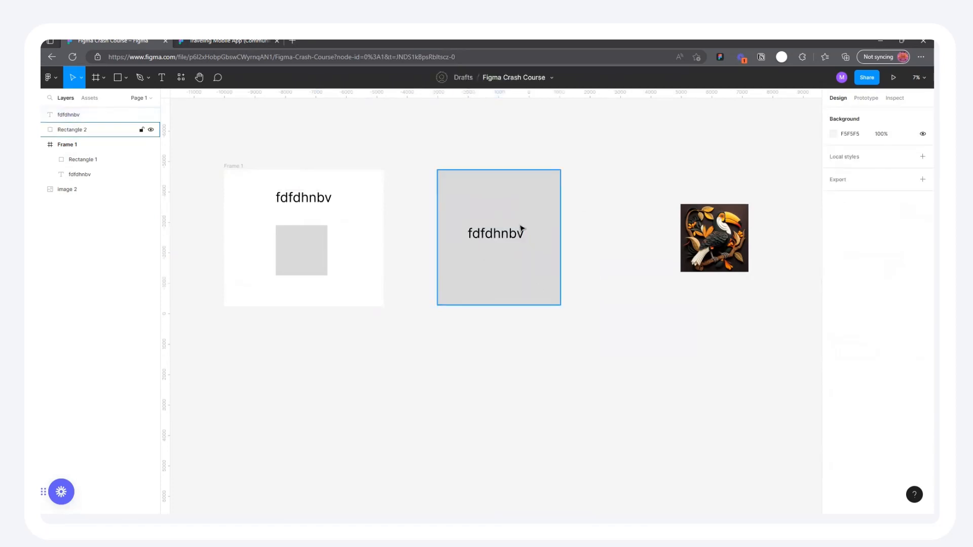
Try moving the large rectangle and its text separately, and undo the moves
scroll(525, 225, "up", 2)
scroll(587, 211, "down", 2)
left_click(563, 213)
left_click_drag(563, 213, 561, 270)
left_click(525, 228)
left_click_drag(525, 228, 569, 151)
left_click(591, 378)
left_click_drag(591, 377, 473, 370)
key("ctrl+z")
key("ctrl+z")
key("ctrl+z")
left_click(527, 189)
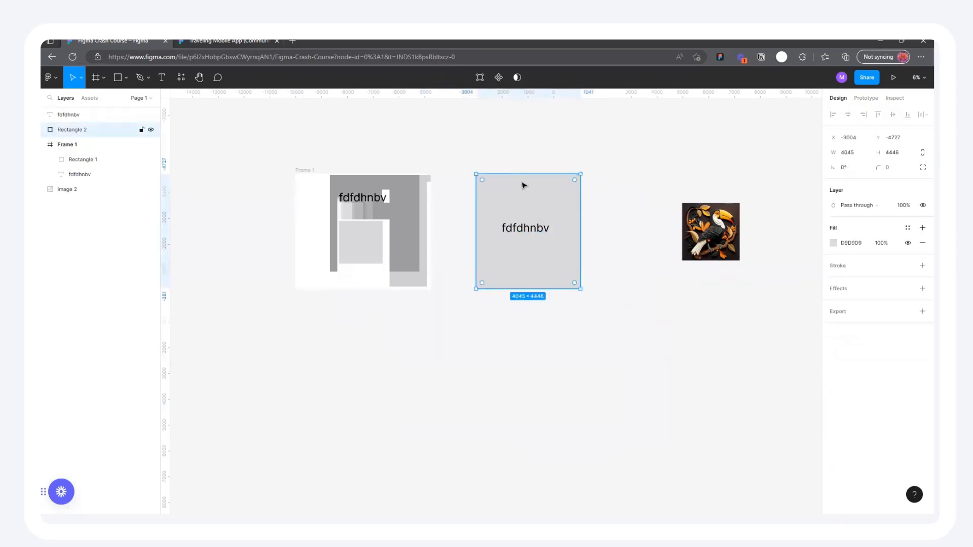
Move the white frame with its contents to about X -9571, Y -4727
scroll(527, 186, "up", 2)
scroll(602, 205, "down", 3)
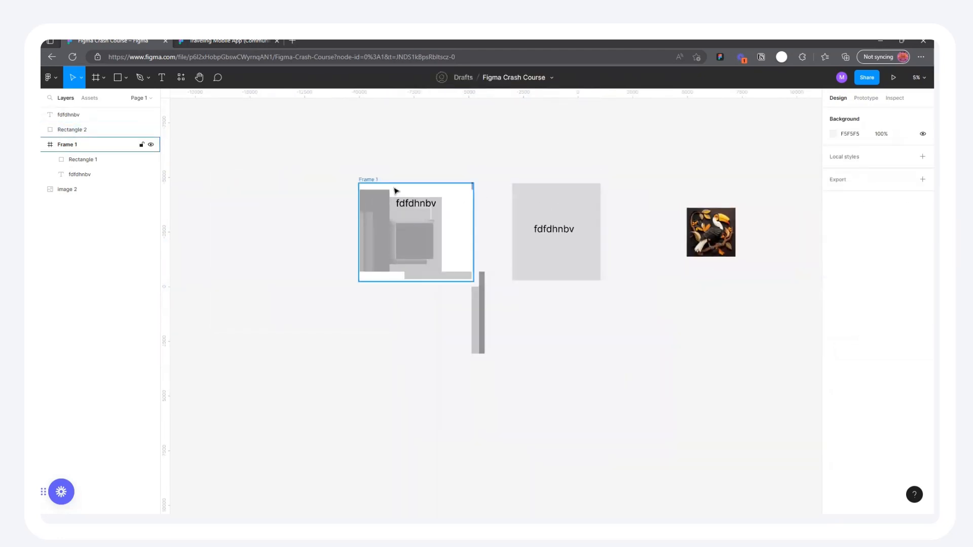
scroll(394, 187, "up", 2)
left_click(358, 179)
left_click_drag(331, 181, 306, 178)
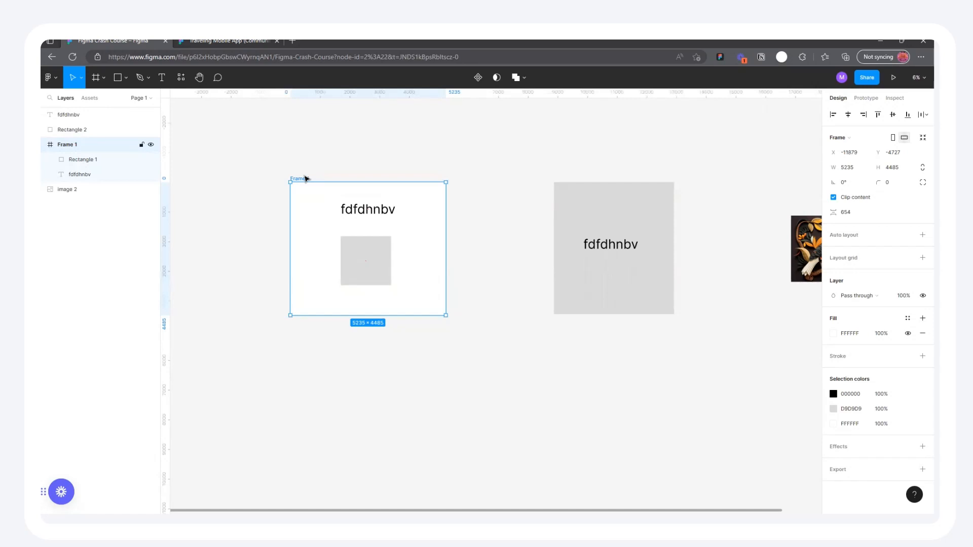
left_click_drag(301, 178, 371, 178)
scroll(684, 257, "up", 5)
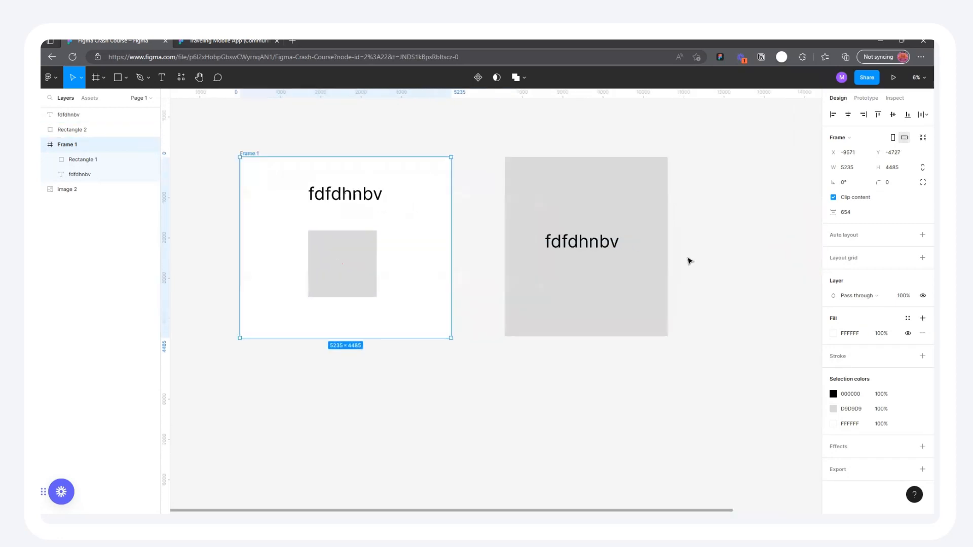
Select the large rectangle and its text together and move both to about X -2128, Y -4356
scroll(474, 211, "down", 3)
scroll(521, 238, "up", 2)
left_click(487, 236)
left_click_drag(485, 243, 491, 243)
scroll(562, 219, "up", 2)
left_click(528, 211)
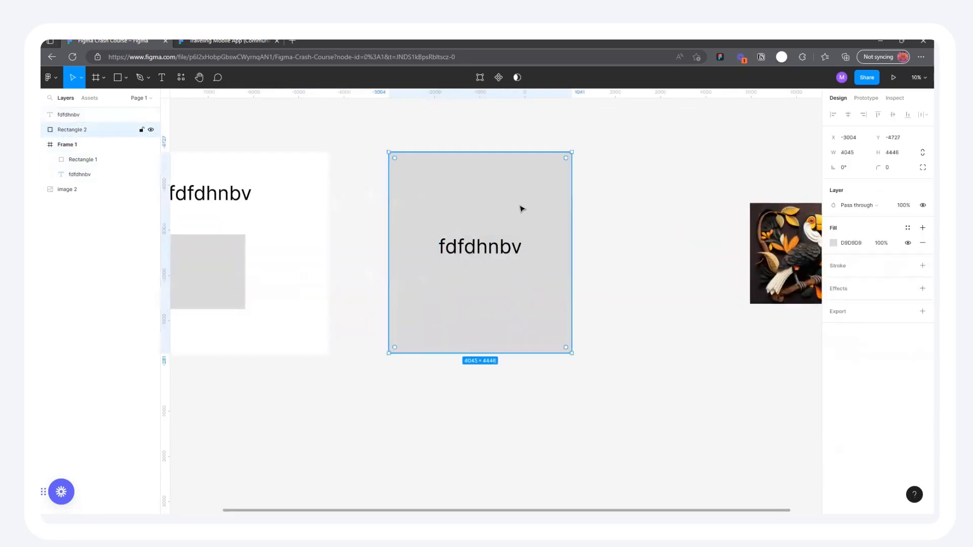
left_click(473, 245)
left_click(511, 217, "shift")
left_click_drag(508, 236, 560, 227)
key("Escape")
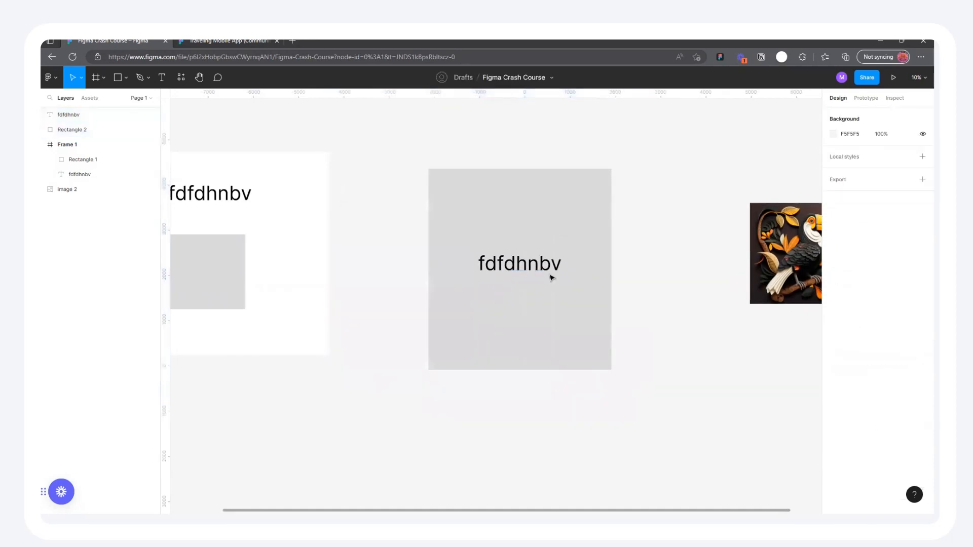
Group the large rectangle with its text and move the group to about X -2155, Y -3903
left_click(519, 263)
left_click(586, 238, "shift")
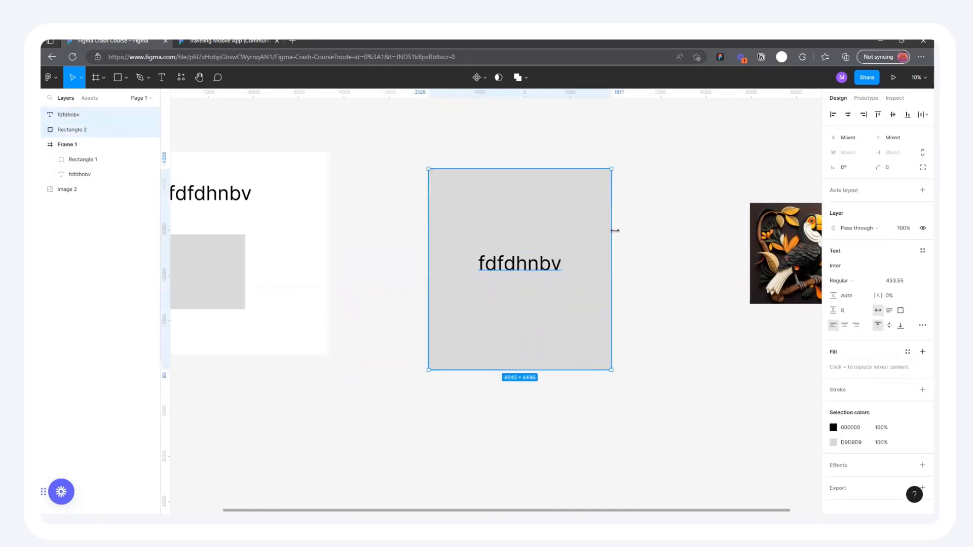
key("ctrl+g")
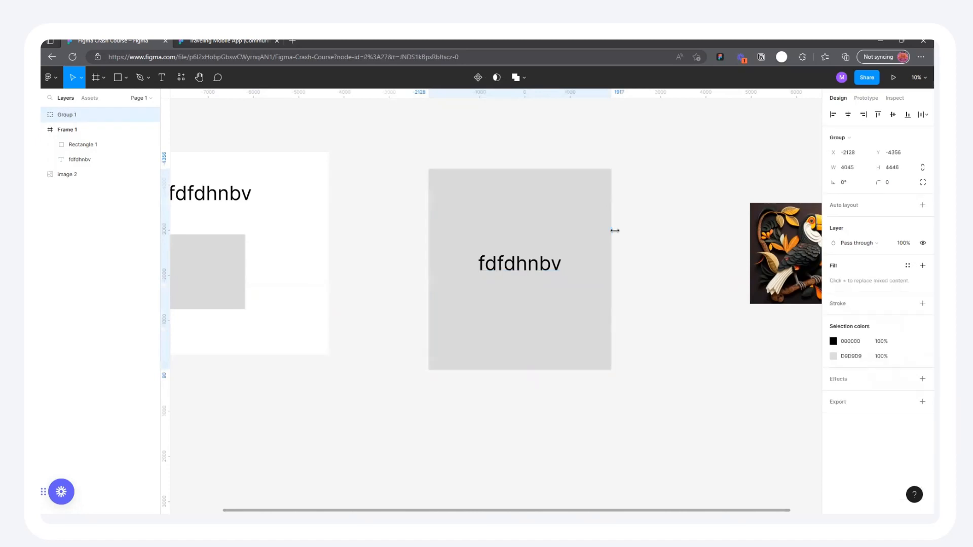
mouse_move(534, 285)
left_mouse_down()
mouse_move(500, 222)
mouse_move(532, 287)
mouse_move(552, 259)
mouse_move(532, 246)
mouse_move(517, 284)
mouse_move(546, 293)
left_mouse_up()
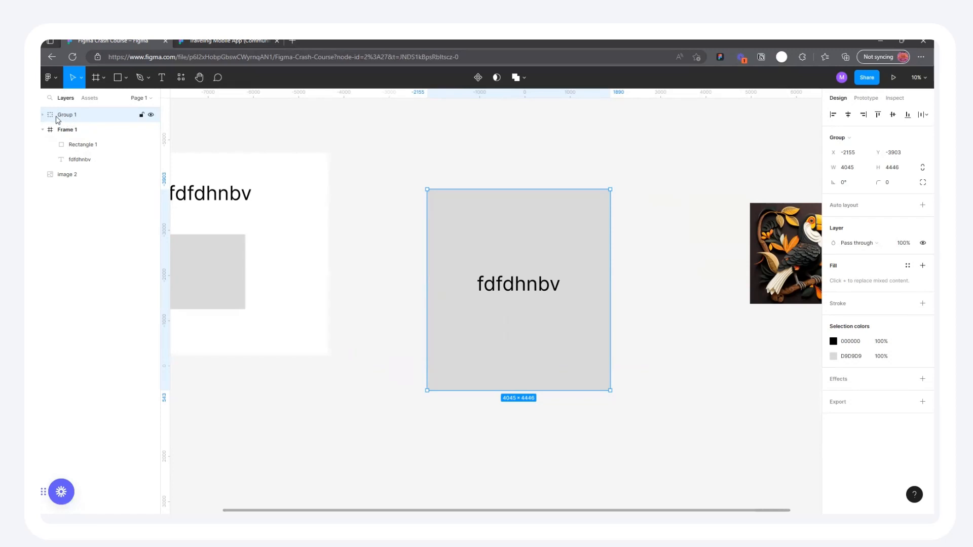
Rename the new group as "Shape"
double_click(67, 115)
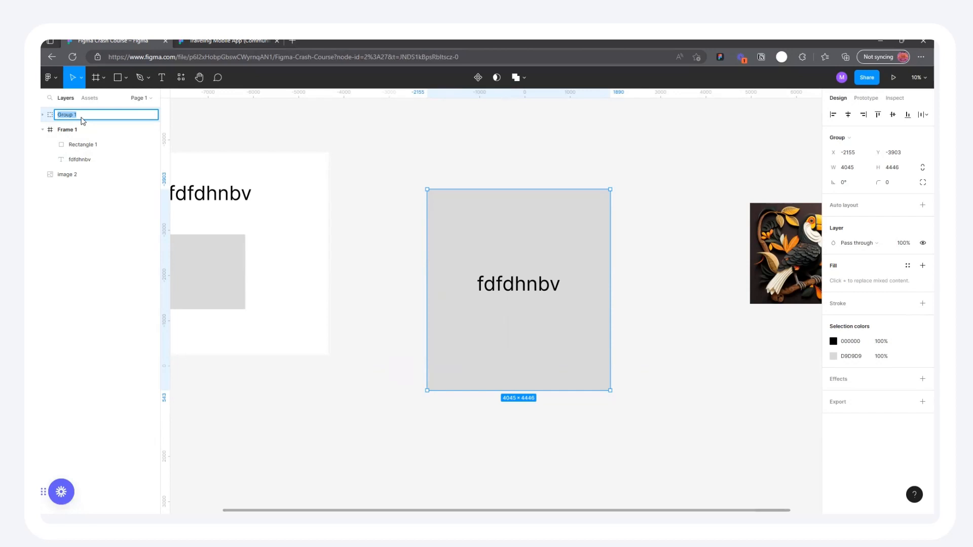
type("Sg")
left_click(457, 130)
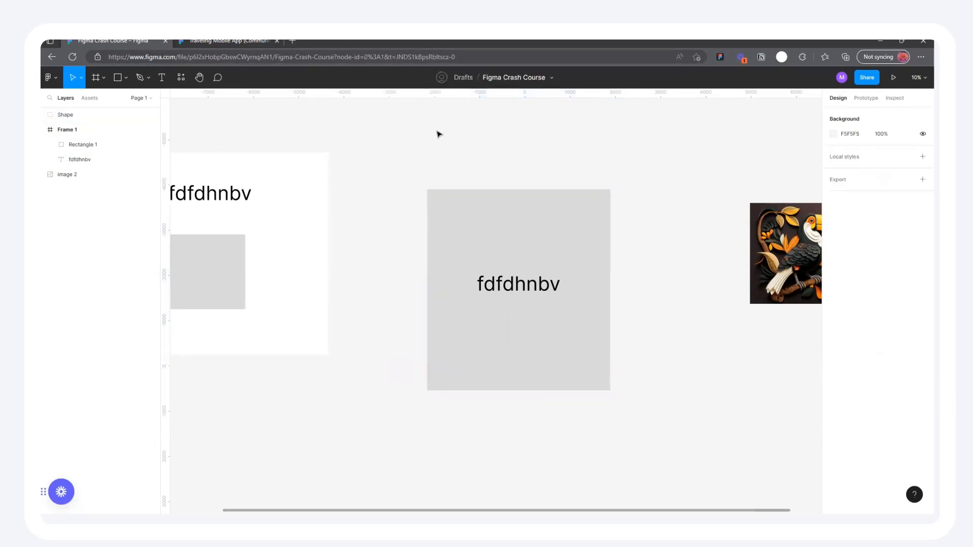
Select the white frame and collapse its contents in the layer list
scroll(610, 215, "down", 2)
scroll(302, 187, "up", 2)
left_click(289, 159)
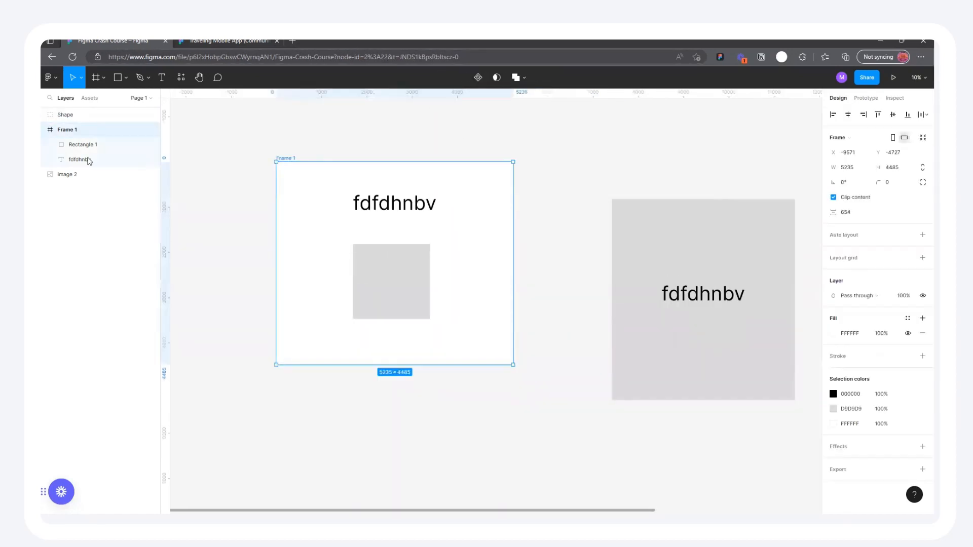
left_click(43, 131)
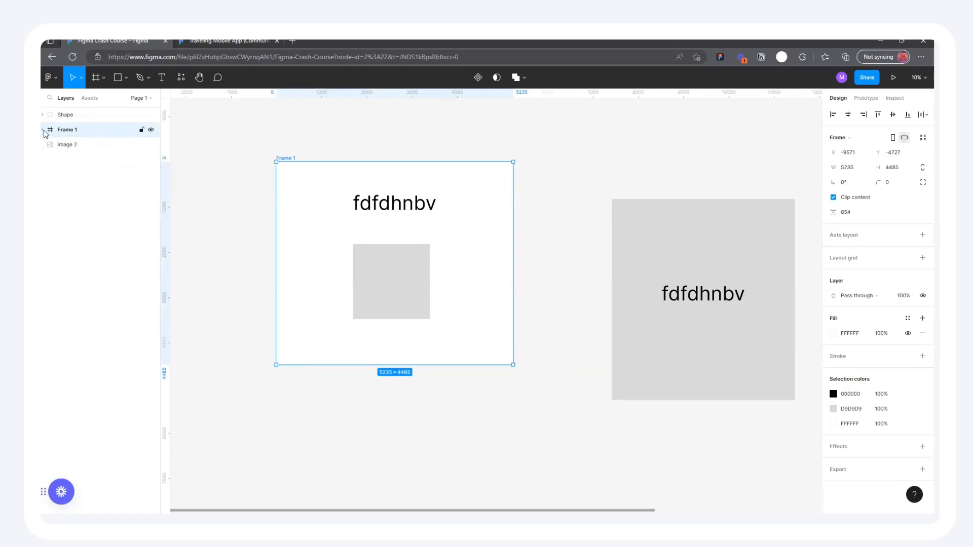
Expand the white frame in the layer list, select its rectangle and text in turn, and collapse it again
left_click(43, 130)
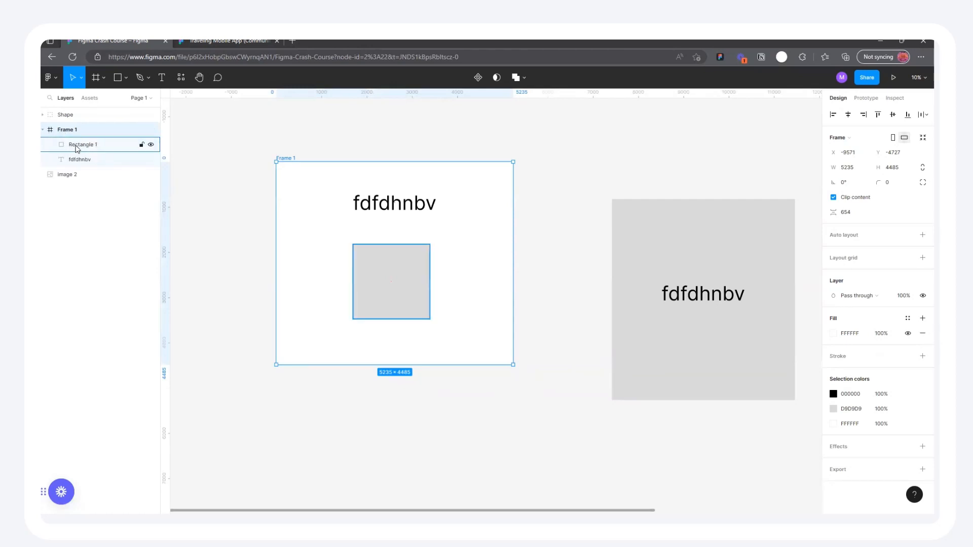
left_click(87, 146)
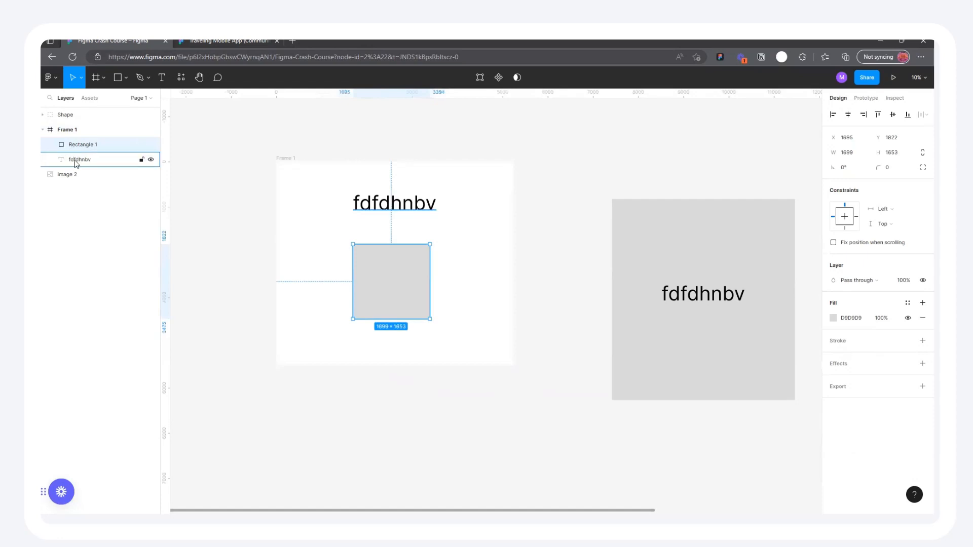
left_click(76, 160)
left_click(43, 130)
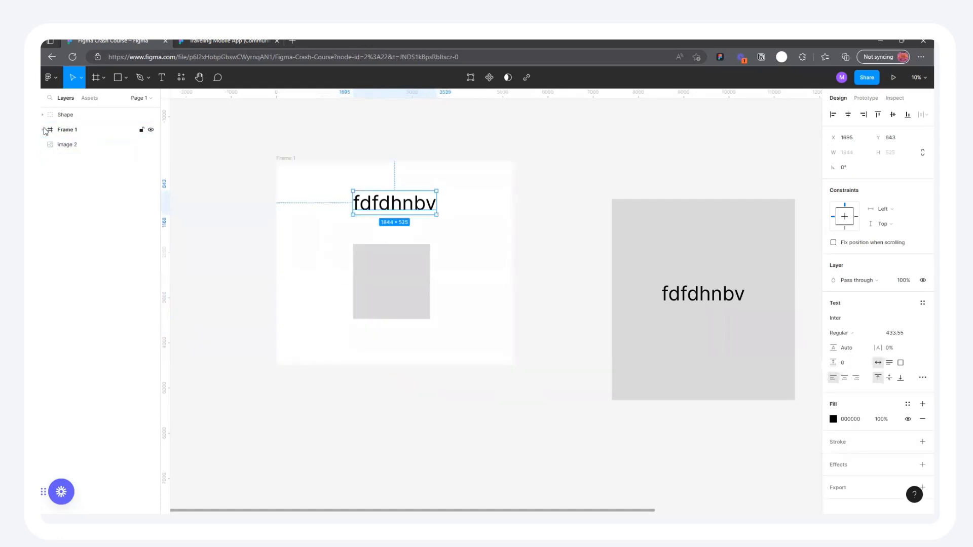
Rename the white frame as "Container"
left_click(71, 131)
double_click(72, 133)
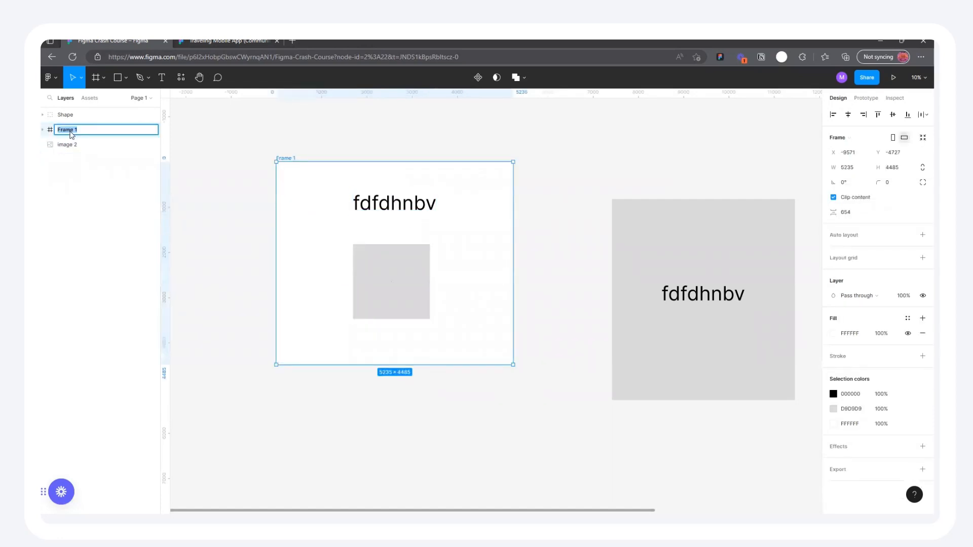
type("Container")
left_click(218, 133)
Select the Container frame and move it down to about Y -4323
left_click(76, 130)
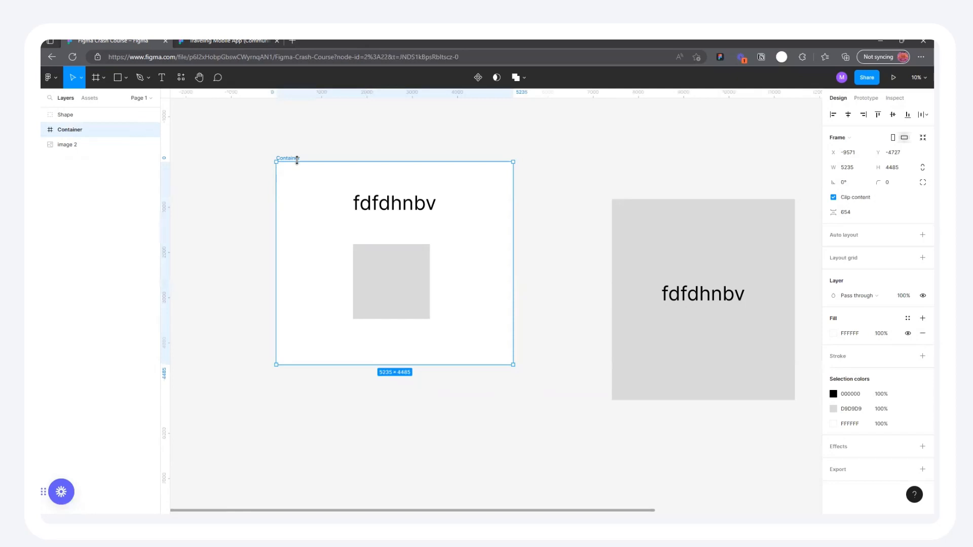
left_click_drag(294, 160, 293, 180)
scroll(286, 180, "up", 5)
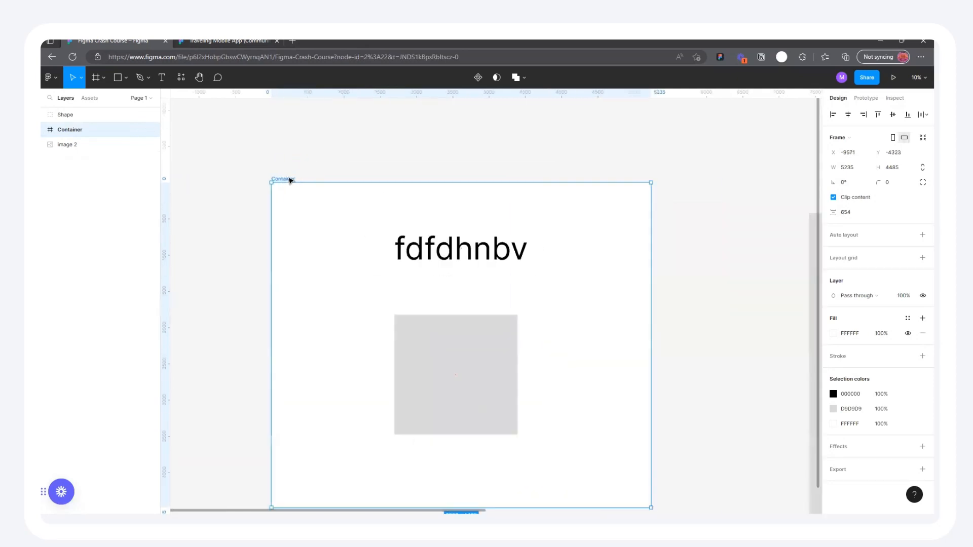
scroll(287, 182, "down", 8)
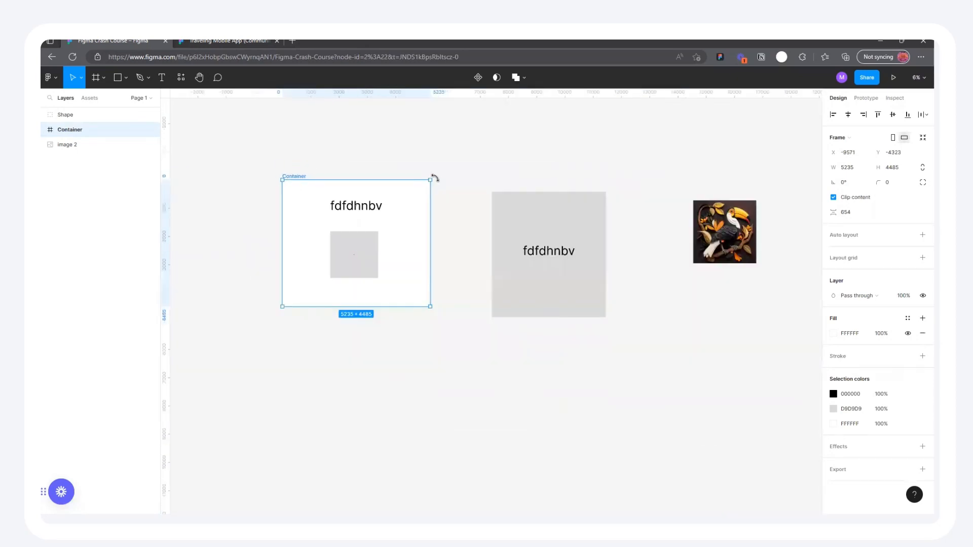
scroll(324, 203, "down", 3)
scroll(294, 187, "up", 3)
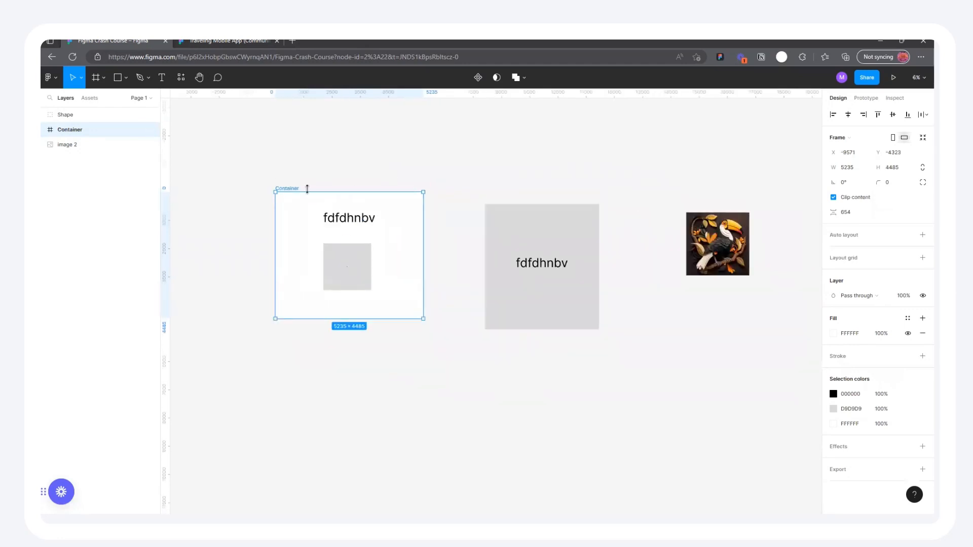
Select the Container frame, the Shape group and the toucan image together, move them up and to the right, and deselect them
left_click_drag(242, 163, 745, 390)
scroll(679, 350, "down", 3)
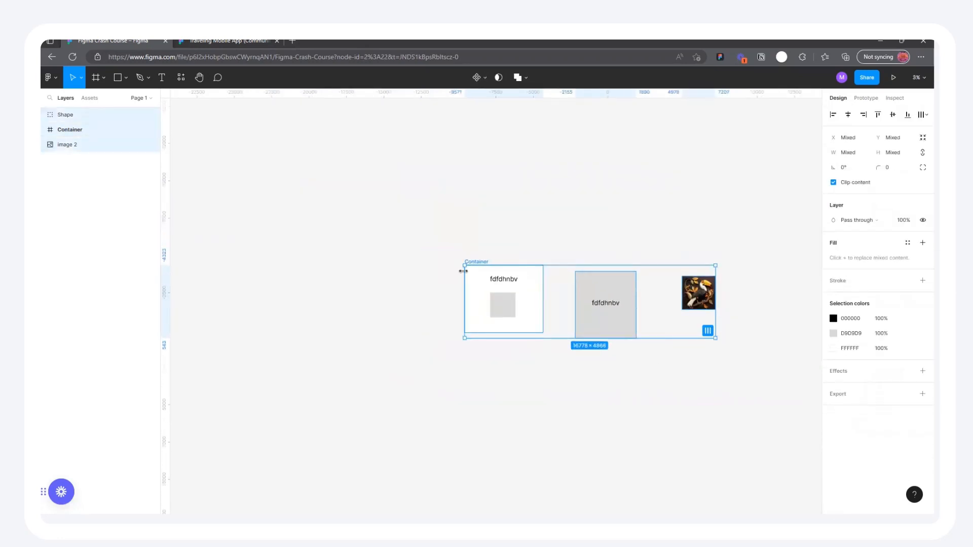
left_click_drag(479, 261, 587, 202)
left_click(368, 209)
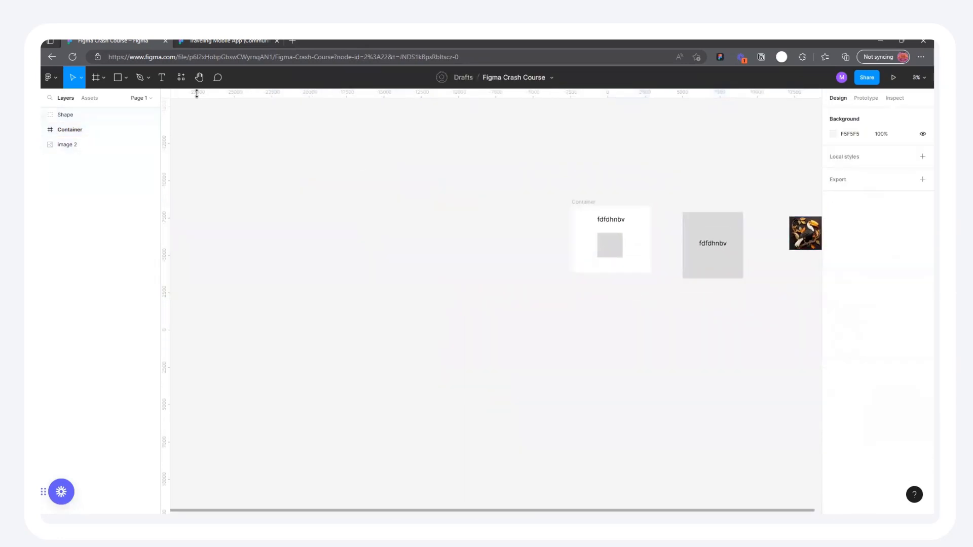
Start the Frame tool and examine the preset sizes in every category, from Phone, Tablet and Desktop to Social media, Figma Community and Archive
scroll(198, 94, "up", 2)
key("f")
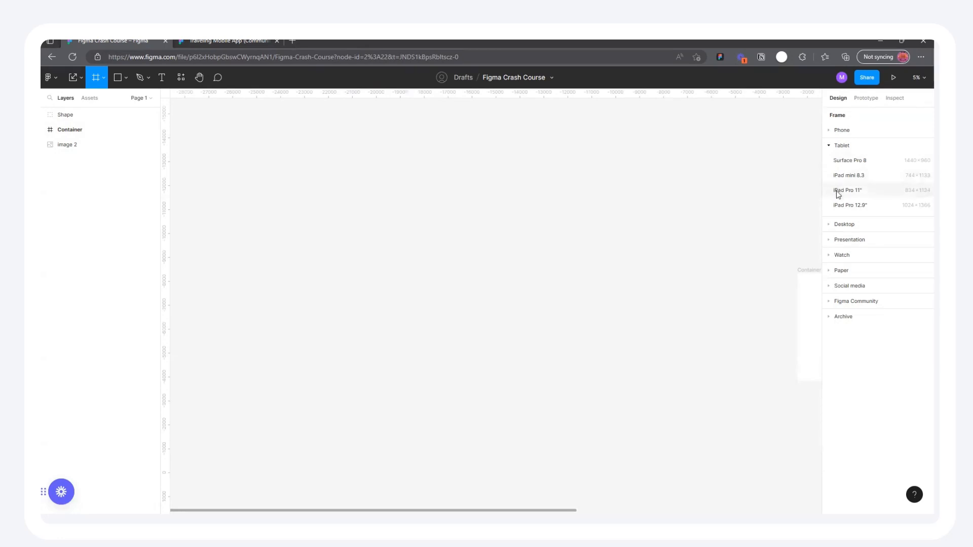
left_click(829, 146)
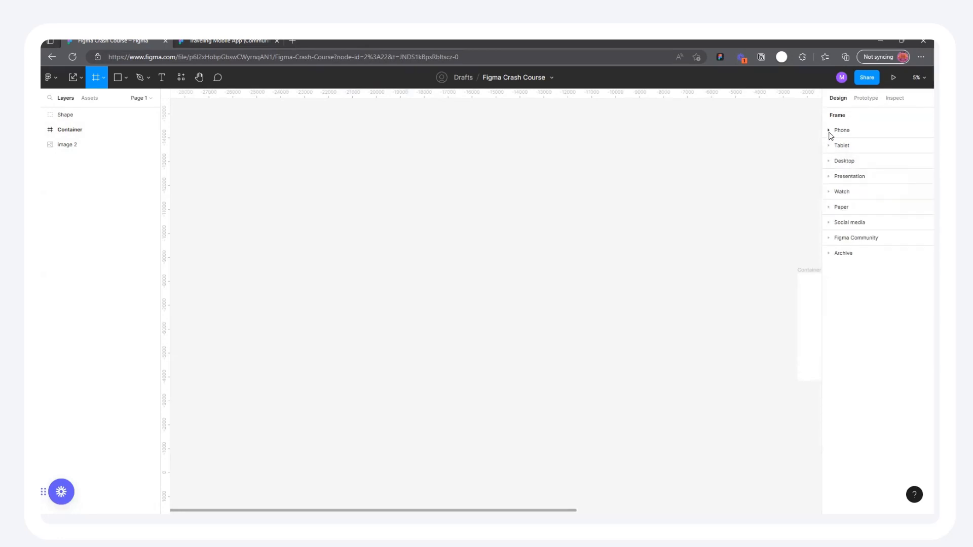
left_click(829, 132)
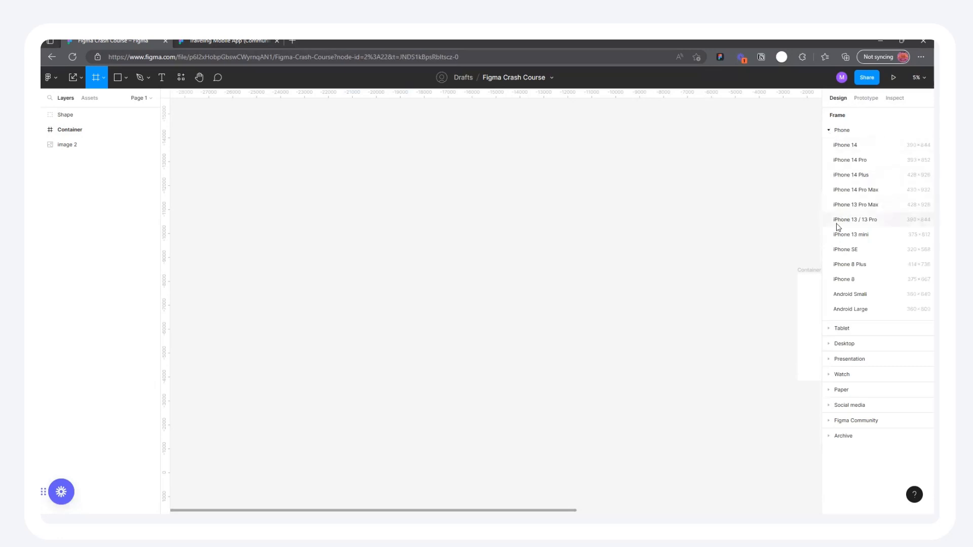
left_click(829, 131)
left_click(830, 131)
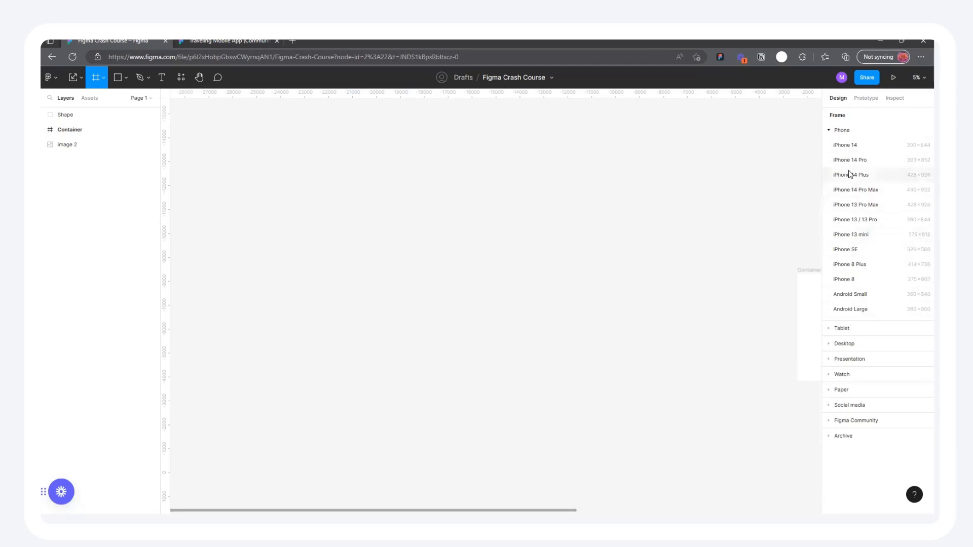
left_click(830, 344)
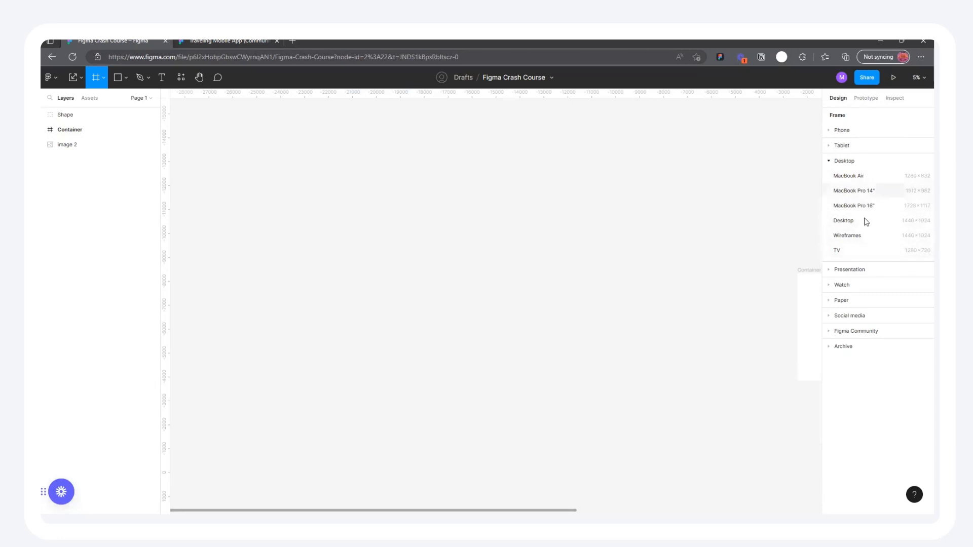
left_click(837, 271)
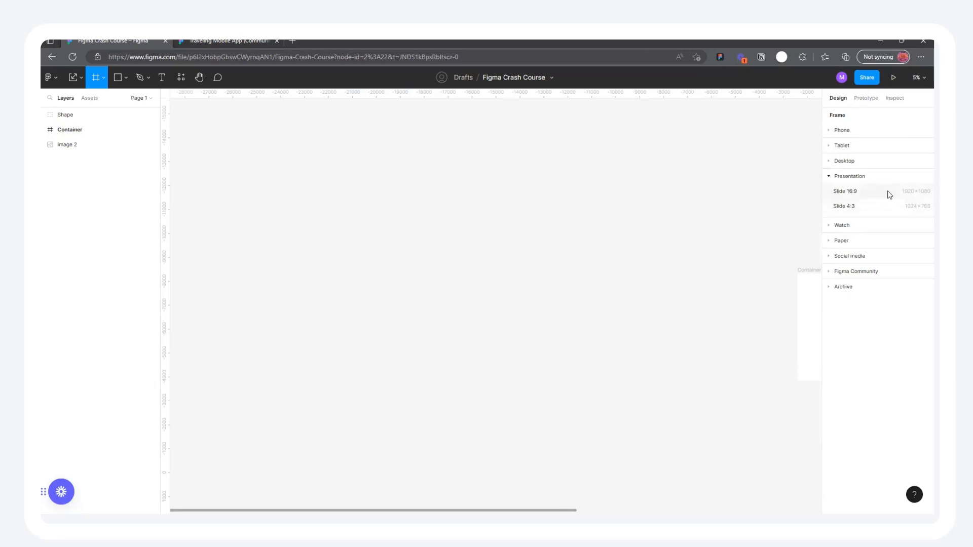
left_click(833, 227)
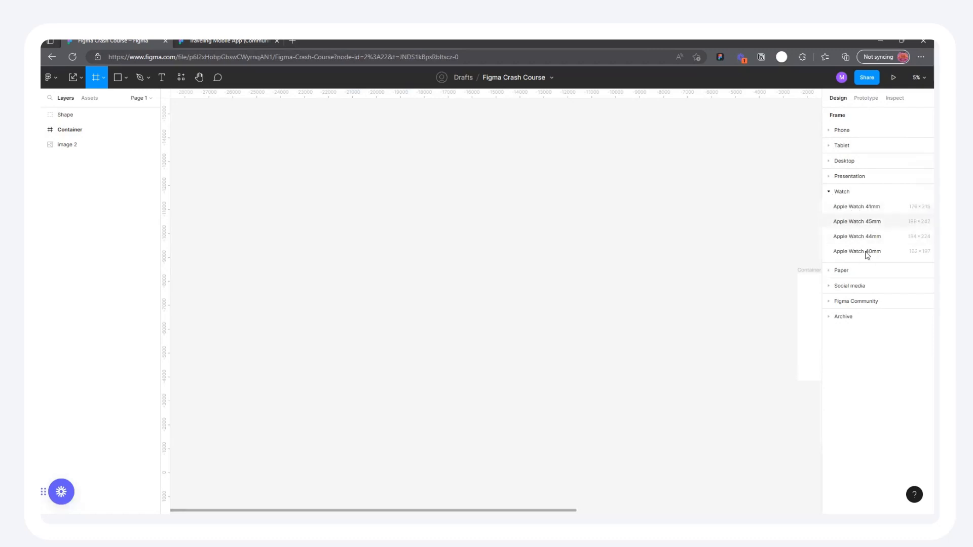
left_click(835, 270)
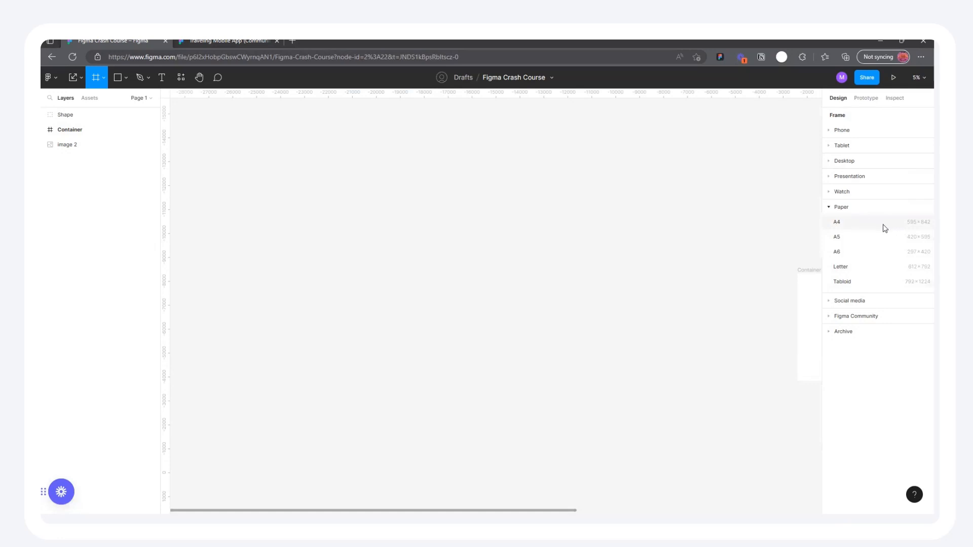
left_click(832, 302)
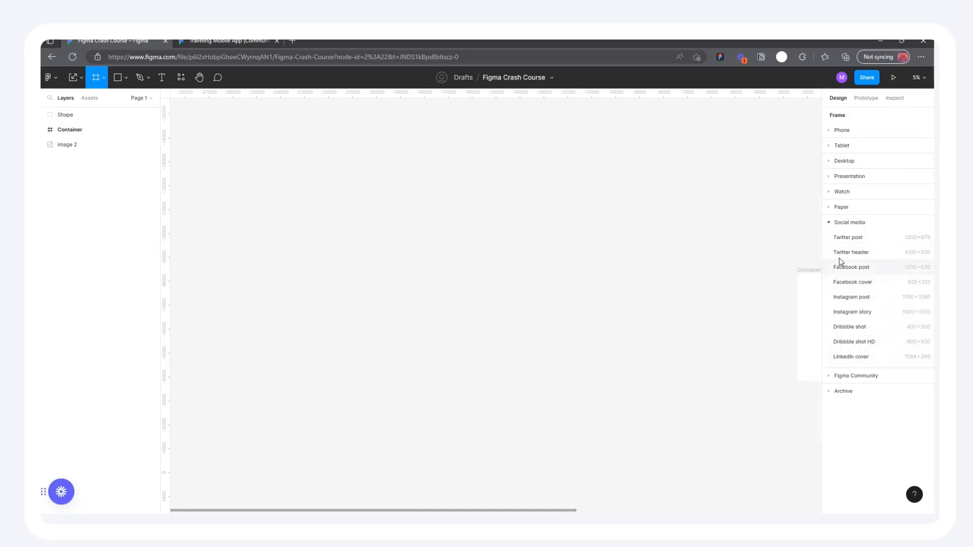
left_click(830, 377)
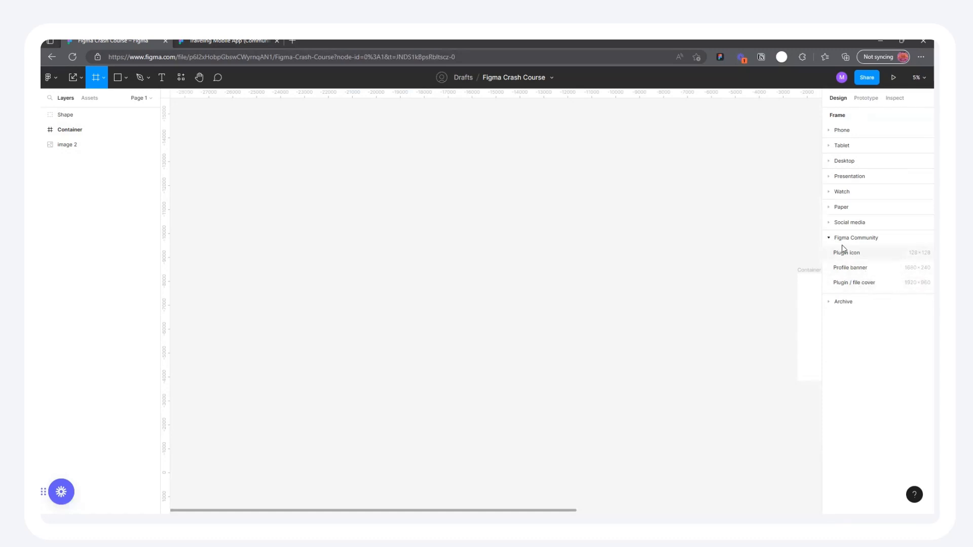
left_click(829, 303)
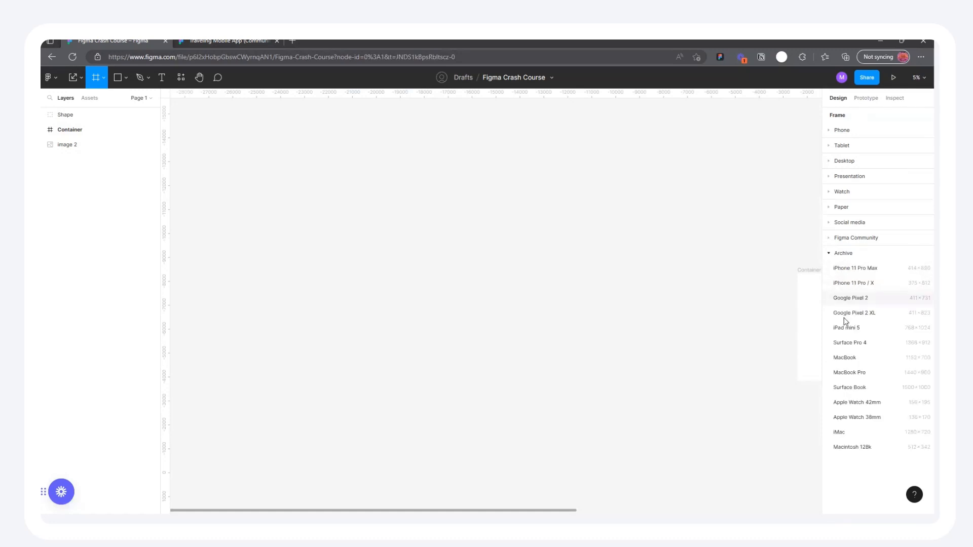
left_click(830, 254)
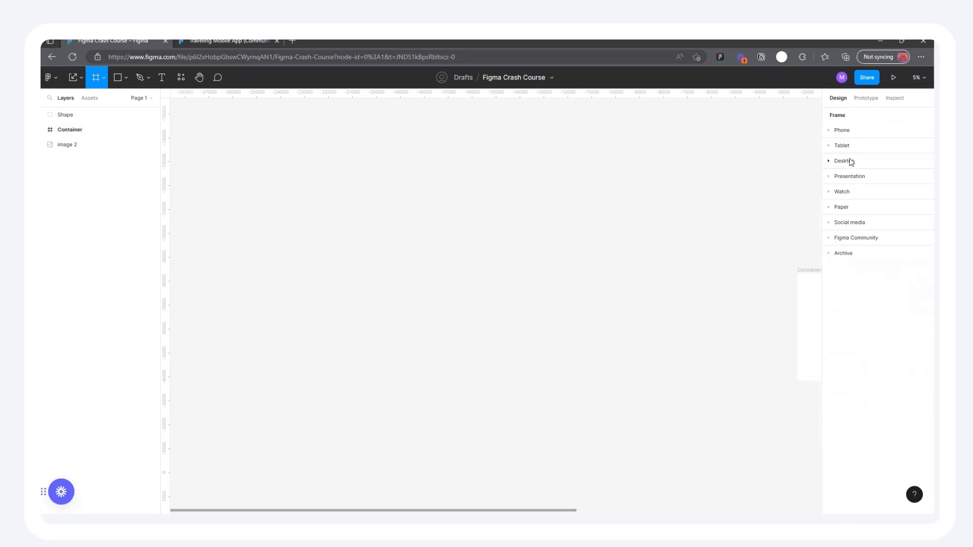
Add an iPhone 13 mini preset frame and move it to about X -16246, Y -8846
left_click(831, 130)
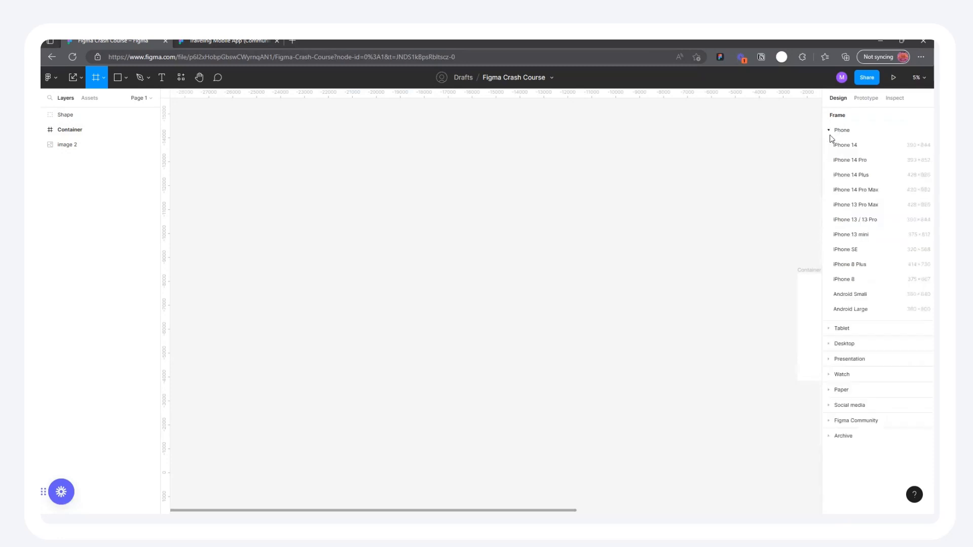
left_click(904, 240)
scroll(514, 308, "up", 3)
left_click_drag(460, 258, 404, 178)
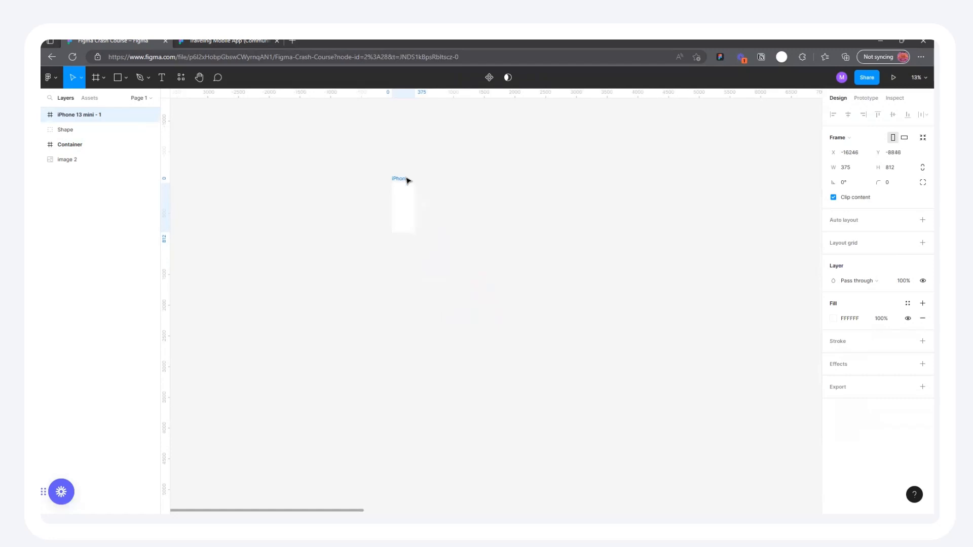
View the phone frame's prototype settings, return to its design properties, and deselect it
left_click(865, 99)
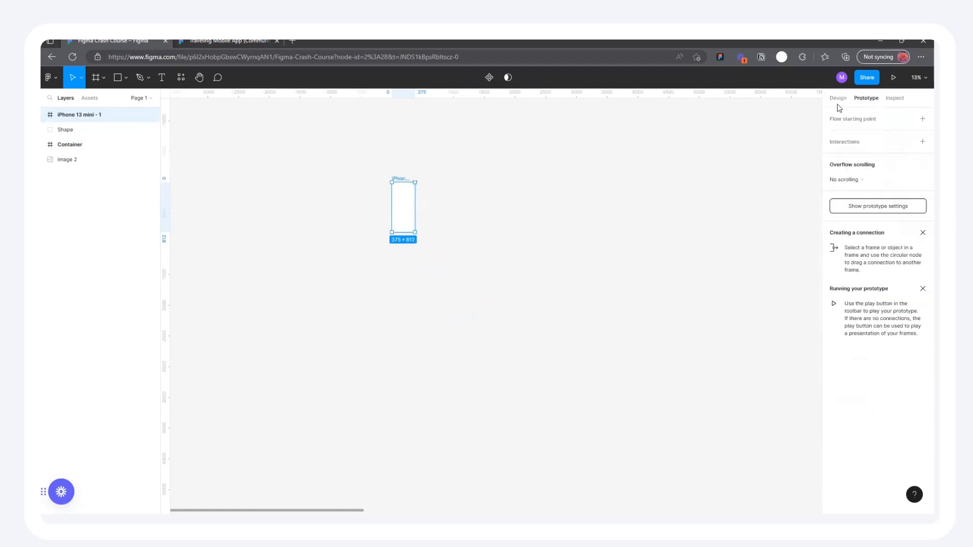
left_click(838, 98)
left_click(408, 157)
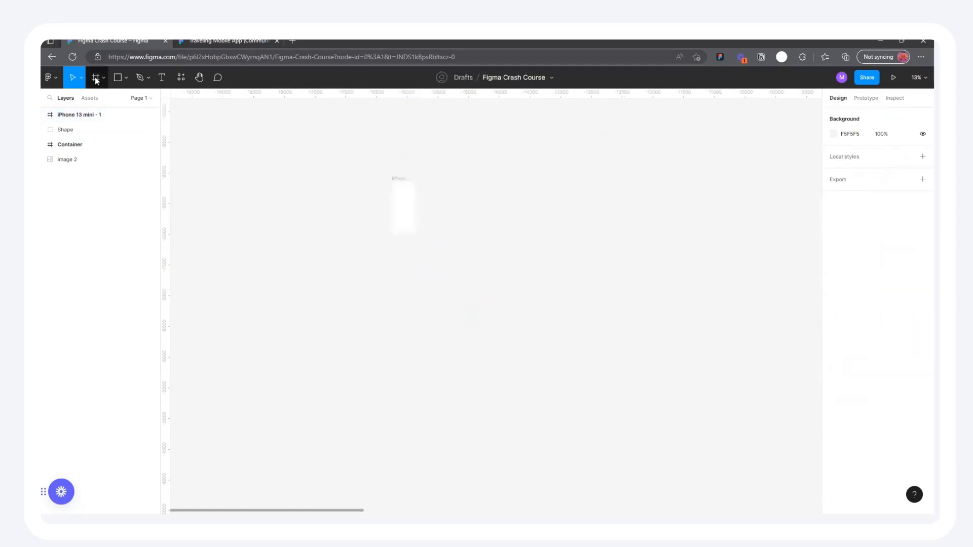
Add an iPad mini 8.3 preset frame and place it to the right of the phone frame, aligned with its upper edge
key("f")
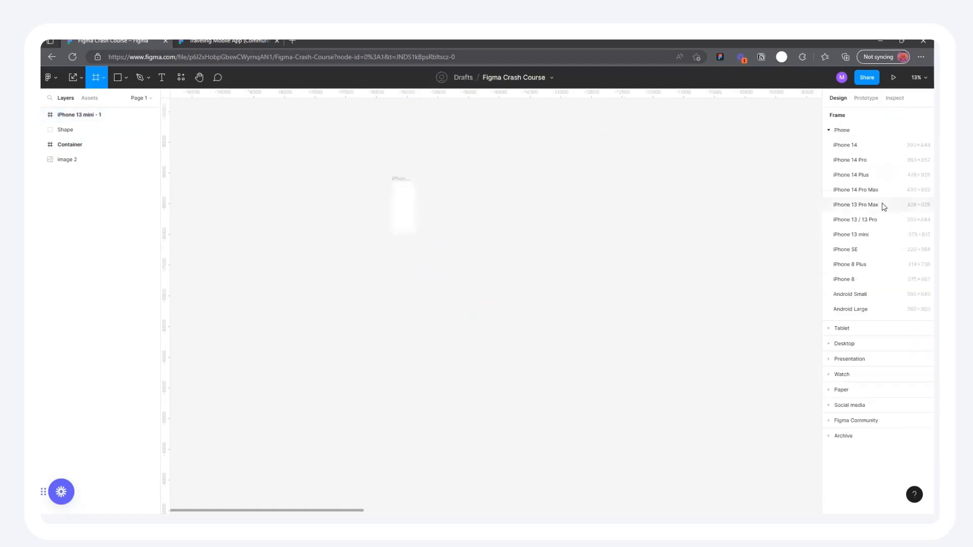
left_click(829, 329)
left_click(855, 175)
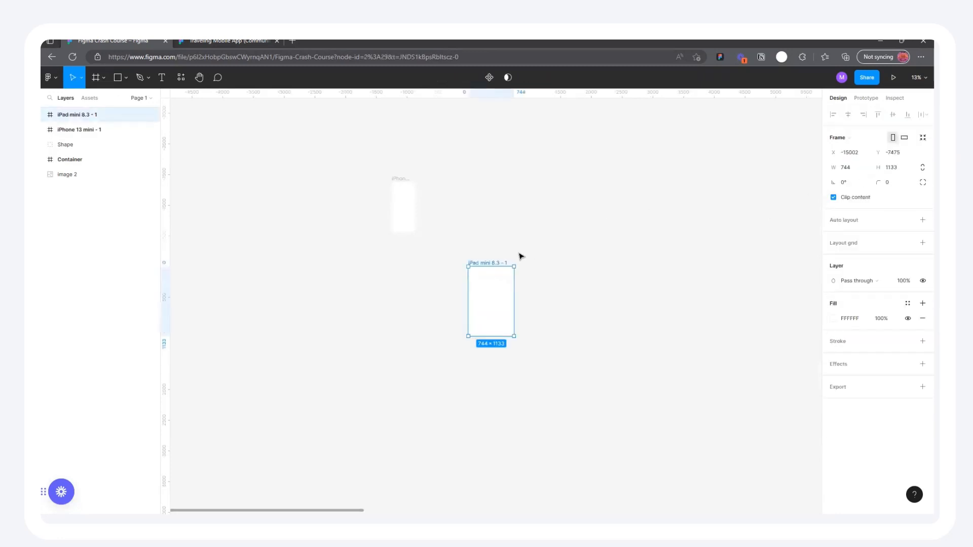
left_click_drag(491, 263, 451, 181)
Add a 1440 × 1024 Desktop preset frame and place it to the left of the phone frame
left_click(94, 78)
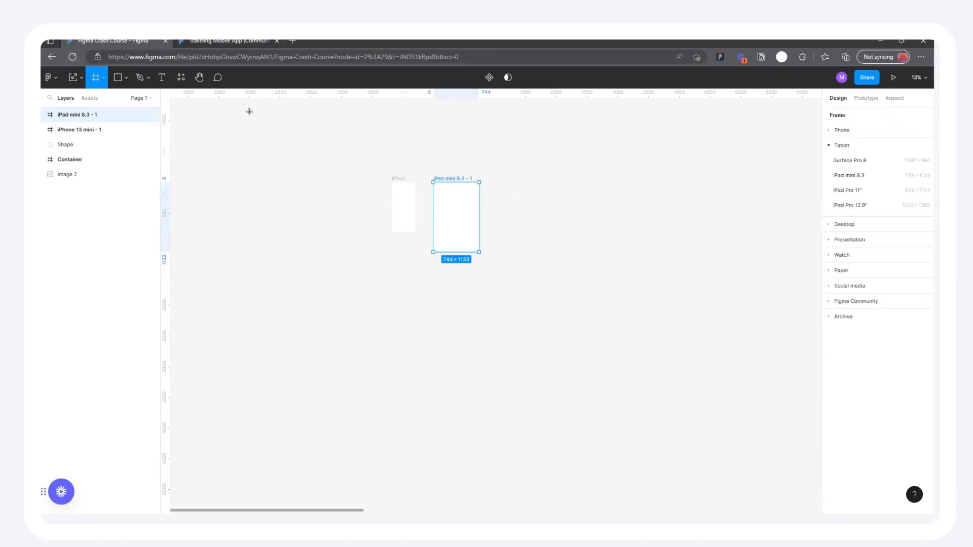
left_click(833, 224)
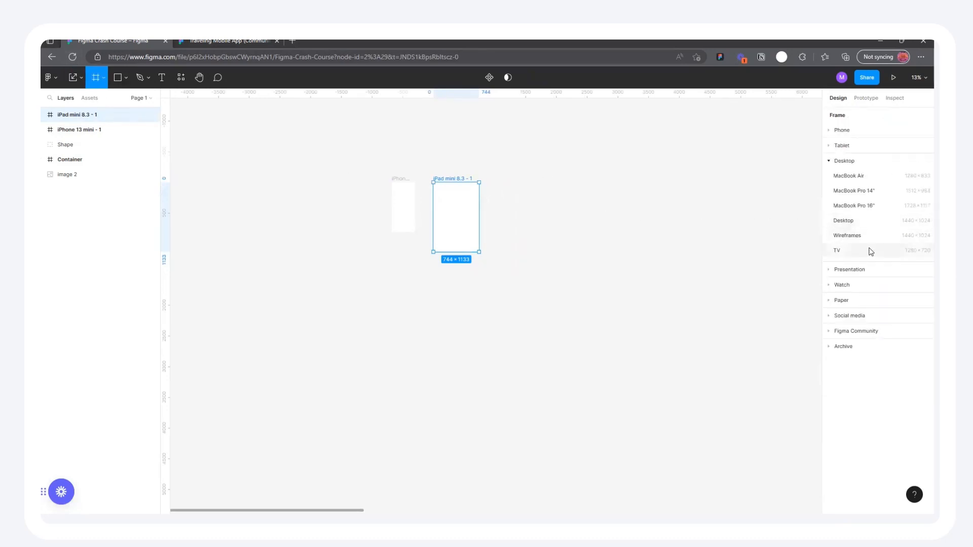
left_click(880, 220)
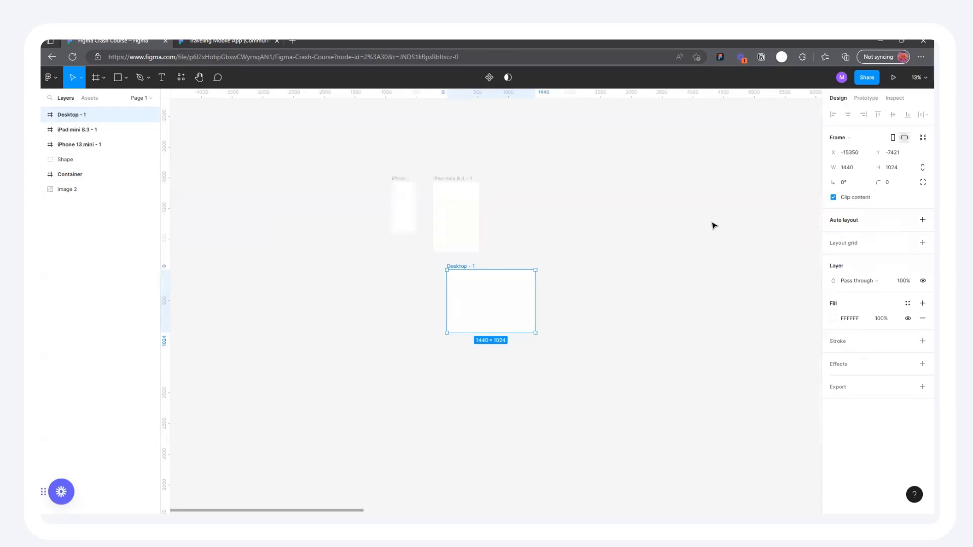
left_click_drag(452, 265, 274, 173)
Swap the iPad and iPhone frames, placing the iPad at about X -16766 and the iPhone at about X -15791, both at Y -8952
scroll(258, 174, "up", 3)
left_click_drag(637, 186, 478, 282)
left_click_drag(532, 185, 684, 199)
left_click_drag(467, 282, 496, 174)
left_click_drag(689, 195, 598, 173)
left_click(689, 147)
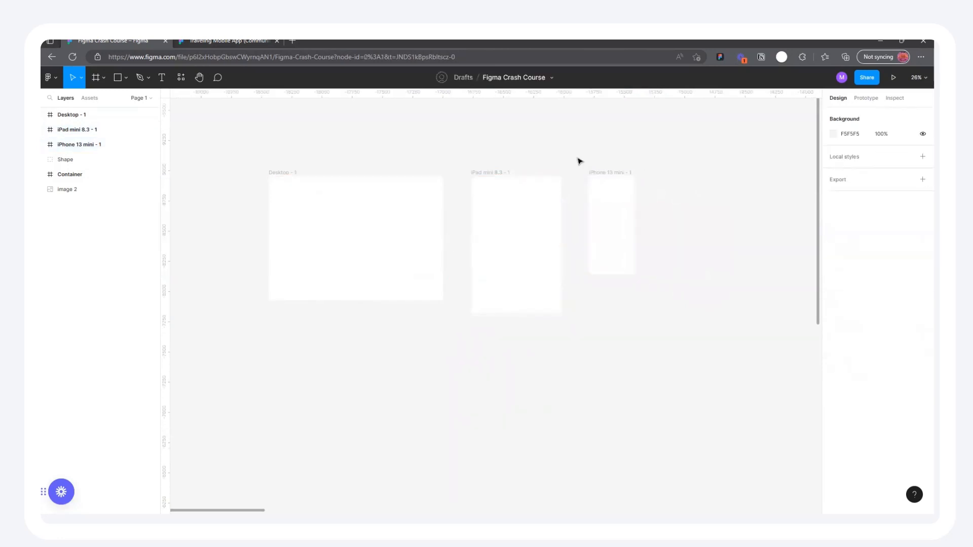
Rename the iPhone 13 mini frame as "Mobile"
double_click(610, 173)
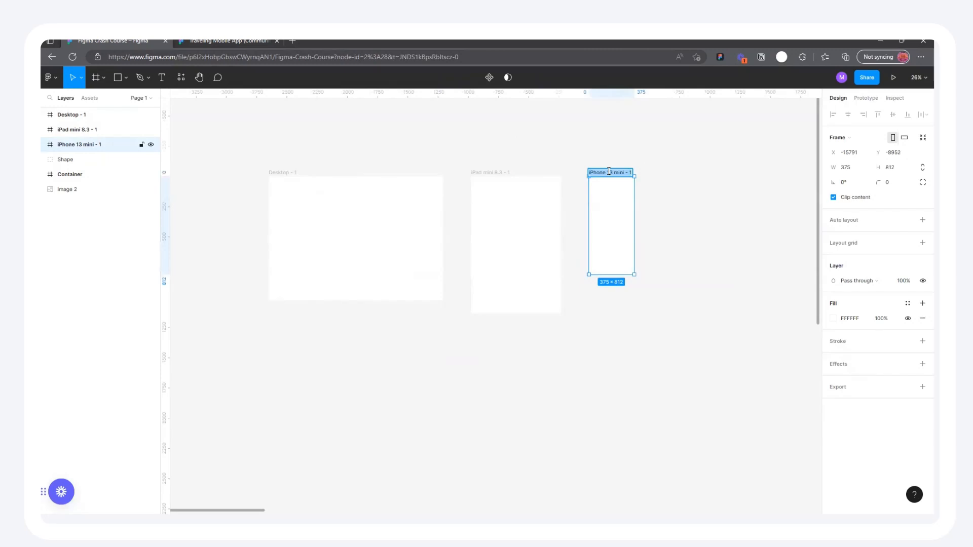
type("Mobile")
left_click(499, 173)
Rename the iPad mini 8.3 frame as "Tablet"
double_click(498, 174)
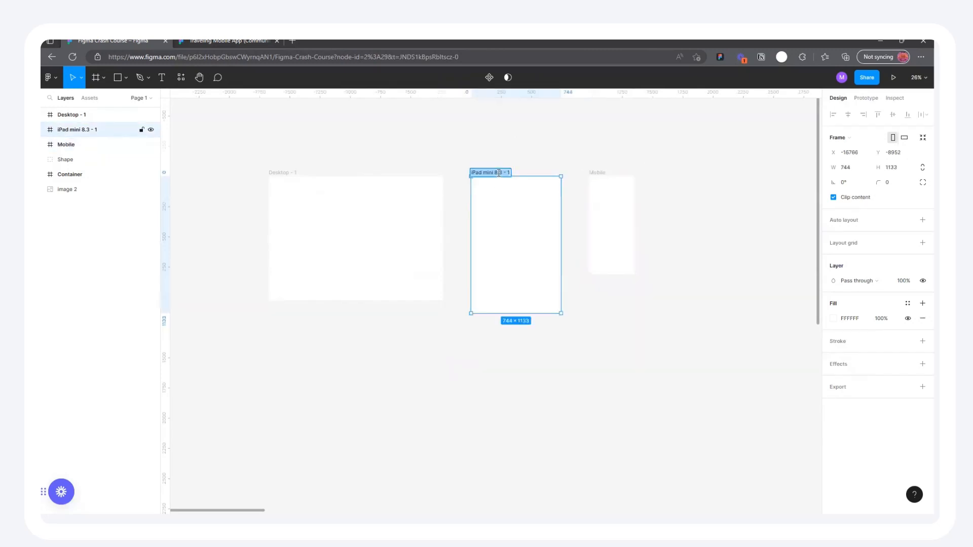
type("Tablet")
left_click(473, 151)
Rename the 1440 × 1024 frame as "Desktop"
double_click(286, 172)
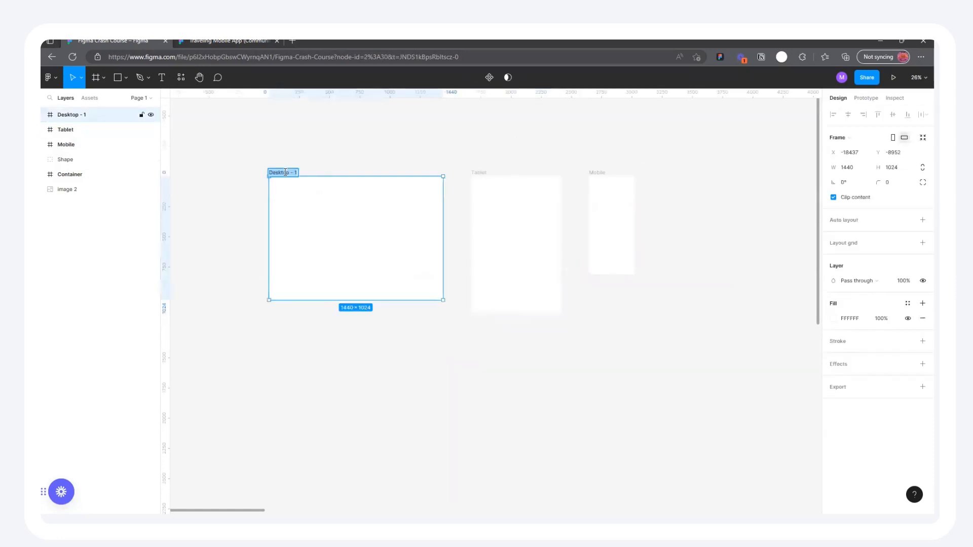
type("Deskt")
left_click(353, 141)
Delete the Desktop, Tablet and Mobile frames together
left_click_drag(279, 172, 277, 178)
left_click(475, 176)
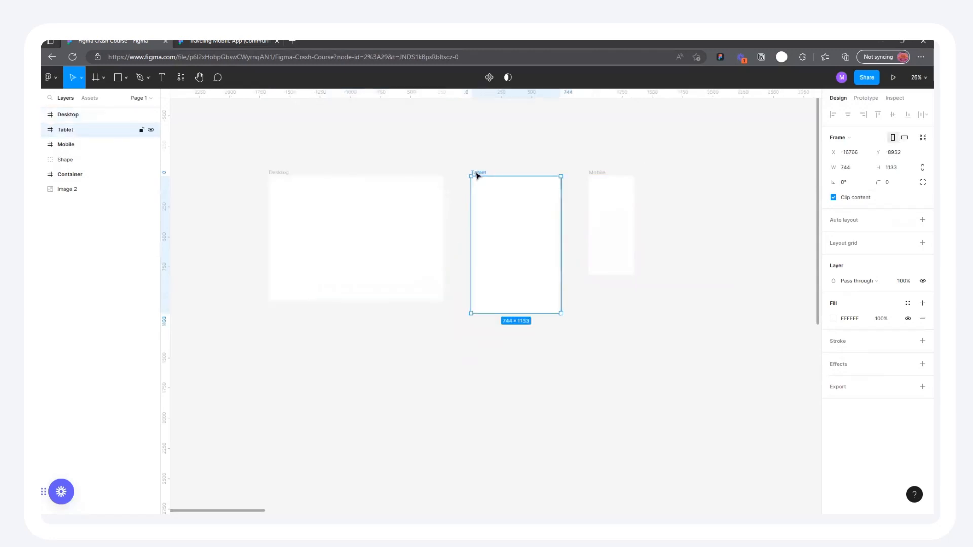
left_click(596, 173)
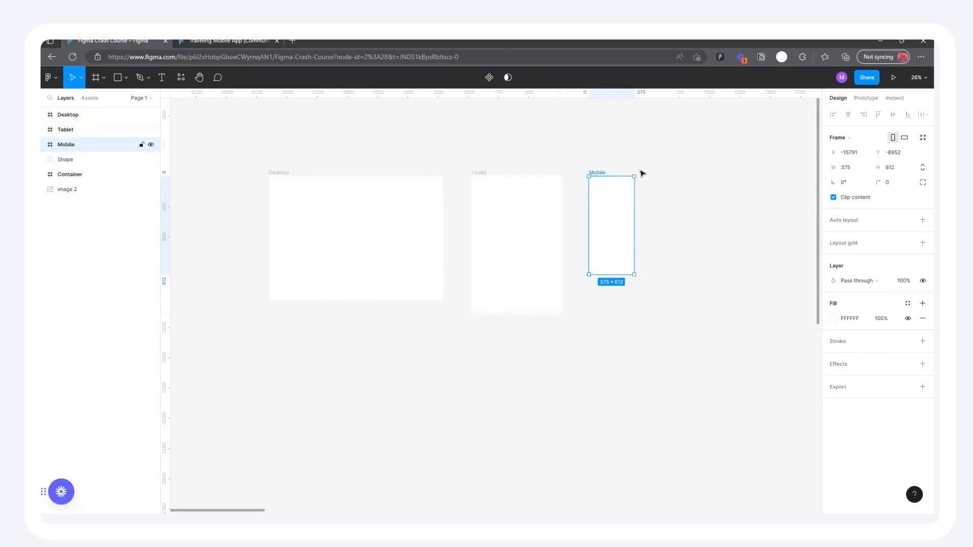
left_click(481, 173, "shift")
left_click(289, 175, "shift")
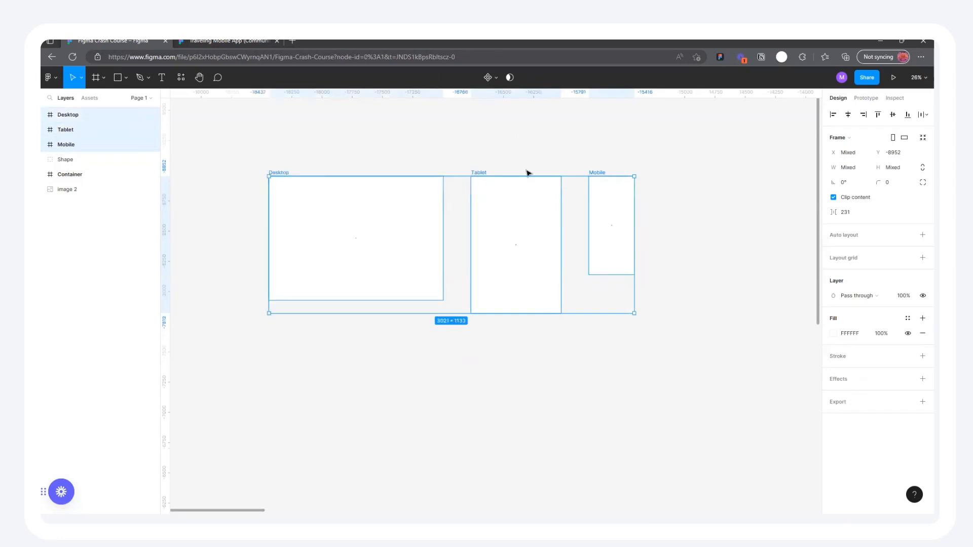
left_click(562, 155)
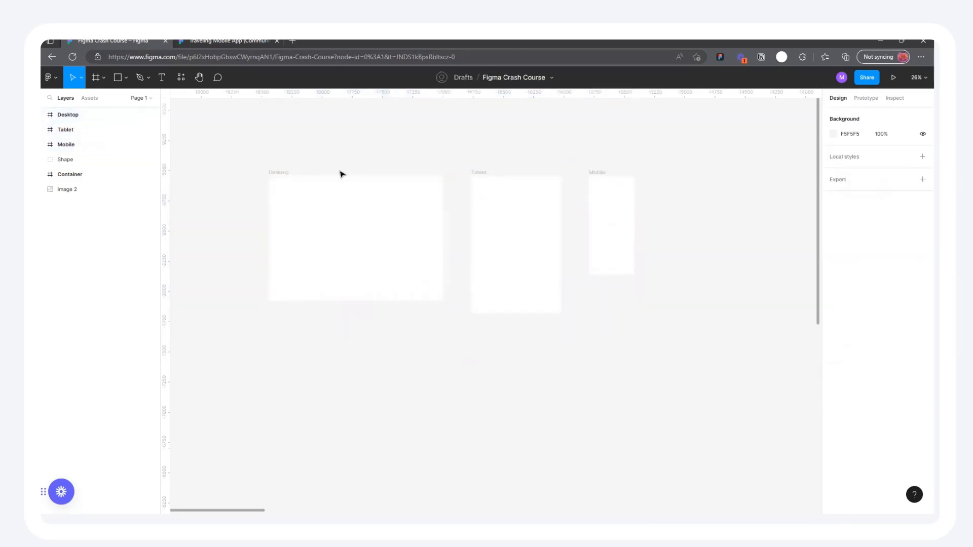
left_click_drag(230, 139, 751, 402)
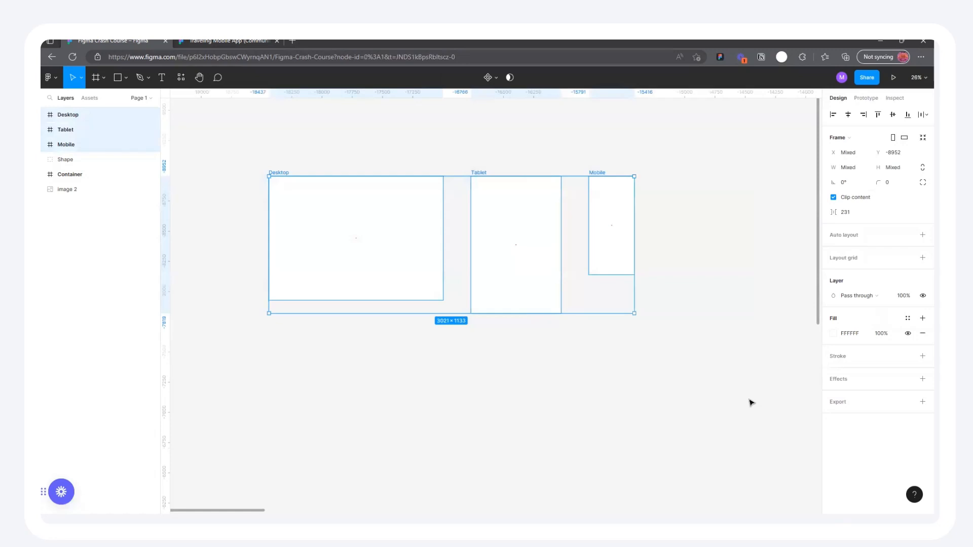
key("Delete")
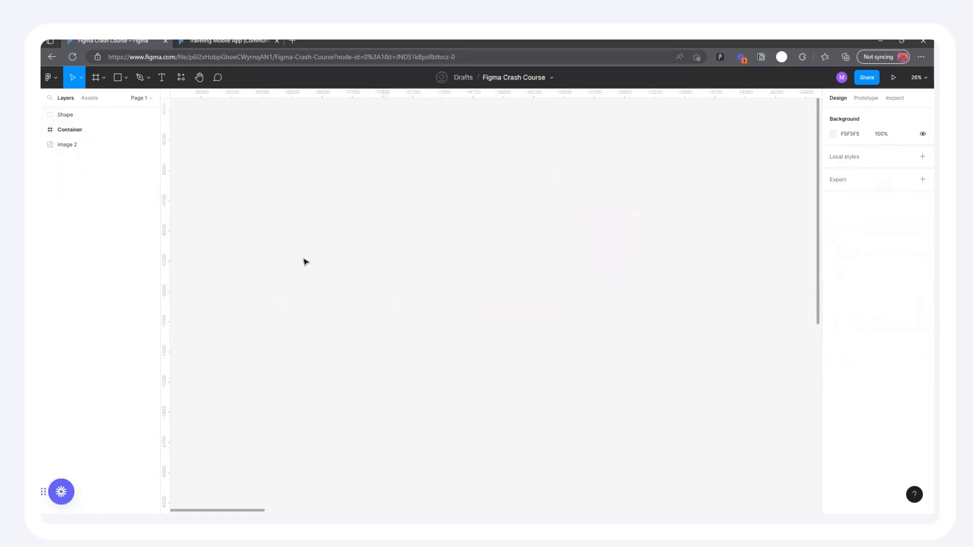
Draw a section about 4397 × 2680 in the empty canvas area
left_click(103, 79)
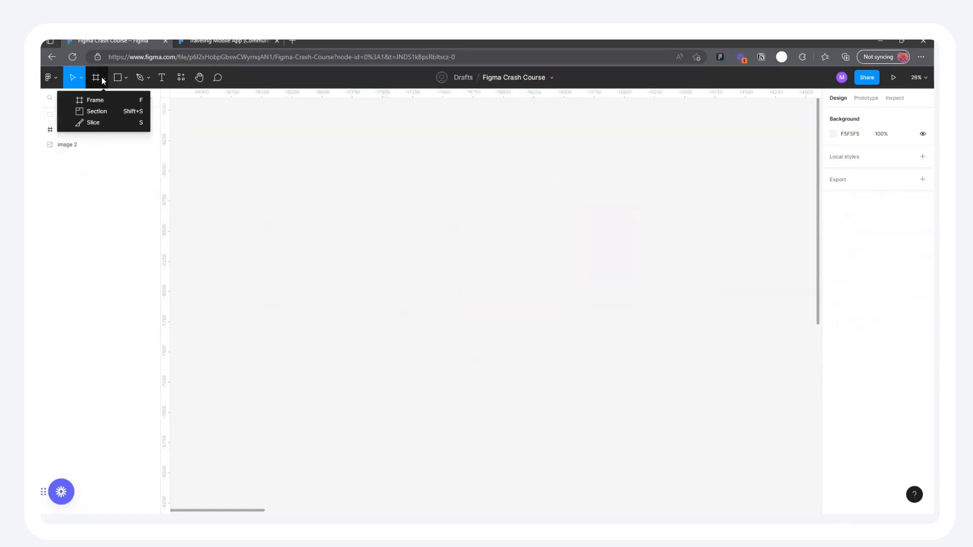
left_click(98, 111)
left_click_drag(321, 143, 783, 423)
scroll(396, 354, "down", 5, "ctrl")
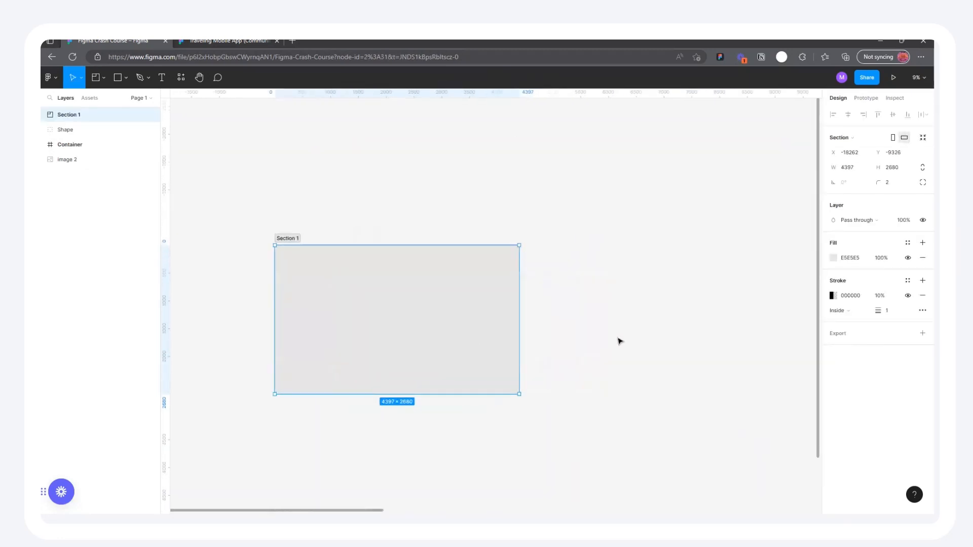
Copy the welcome screen from the Traveling Mobile App file and paste it three times beside Section 1 in the Figma Crash Course file
left_click(184, 40)
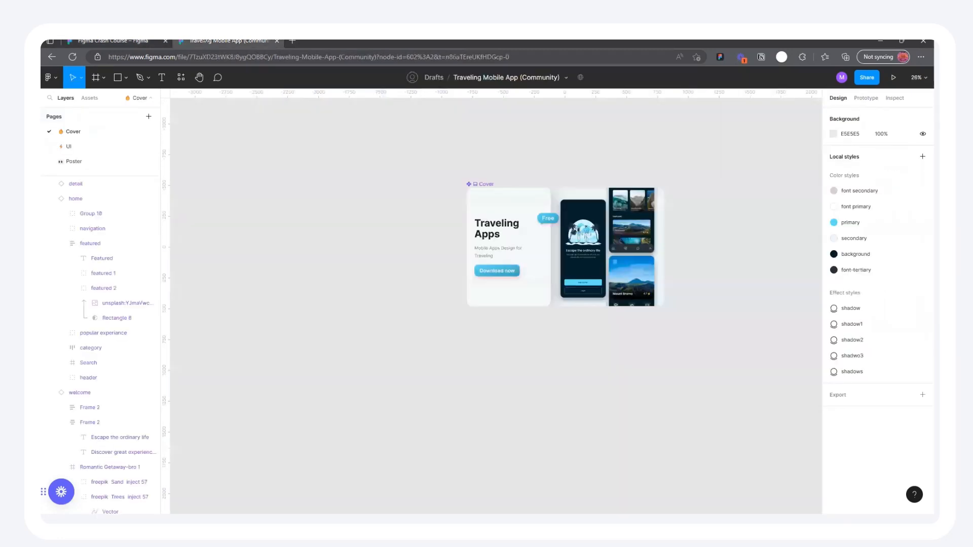
left_click(589, 229)
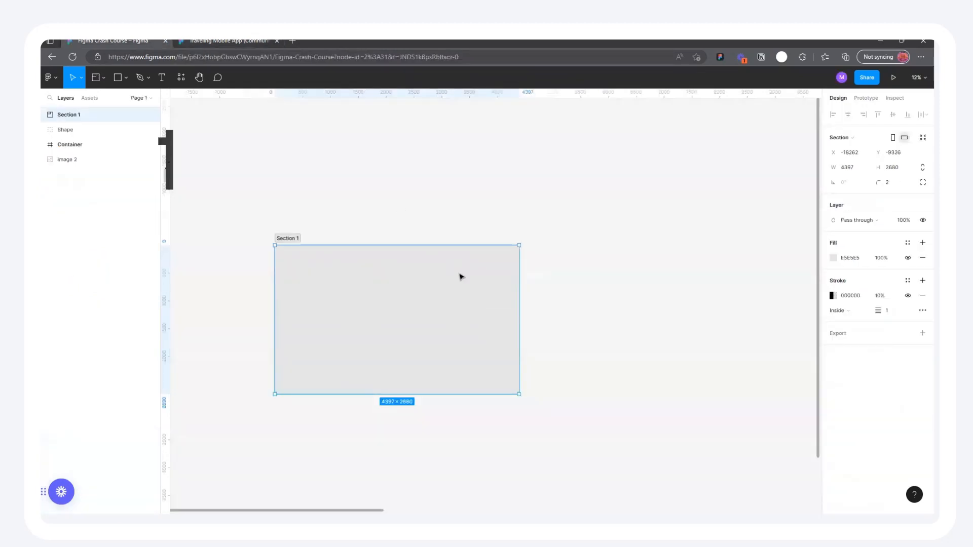
scroll(333, 233, "down", 3, "ctrl")
left_click(501, 343)
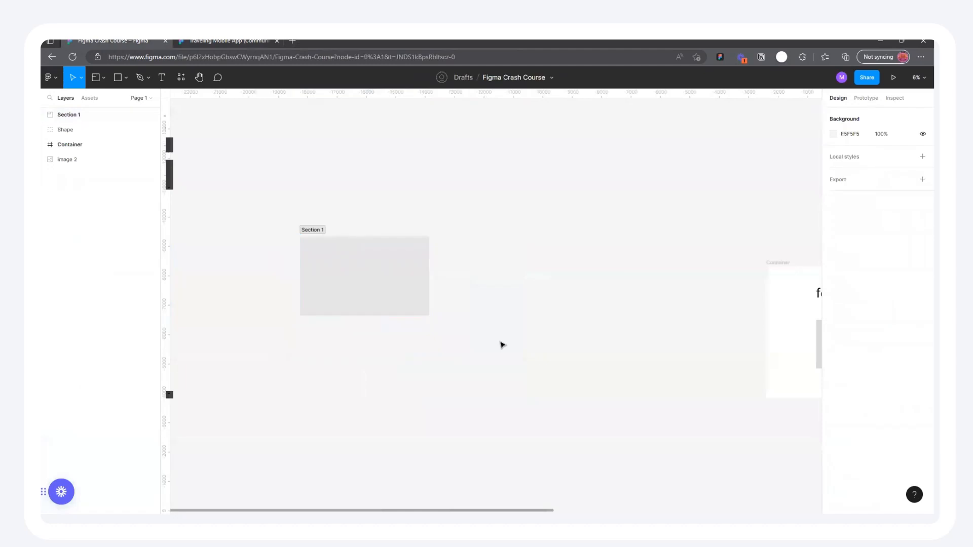
key("ctrl+v")
key("ctrl+v")
key("ctrl+v")
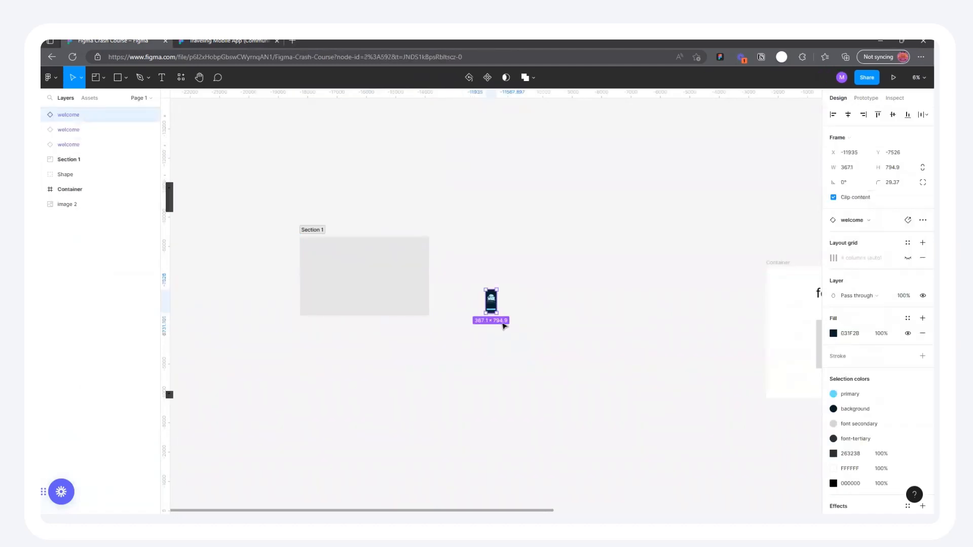
Arrange four copies of the welcome screen in one row with a spacing of 108
left_click_drag(502, 305, 550, 294)
scroll(488, 305, "up", 4, "ctrl")
scroll(591, 298, "up", 5)
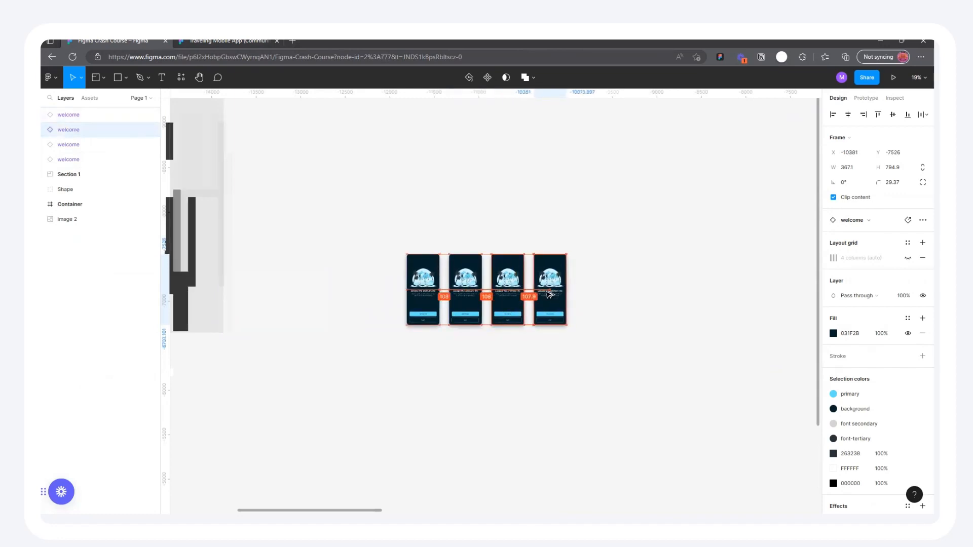
left_click(602, 293)
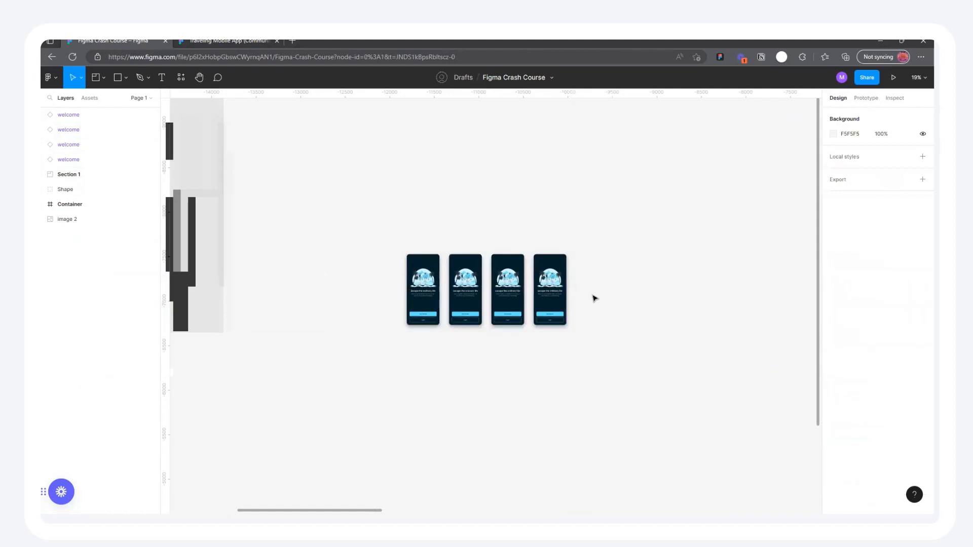
mouse_move(539, 293)
left_mouse_down()
mouse_move(566, 291)
mouse_move(533, 289)
mouse_move(550, 289)
left_mouse_up()
left_click(600, 290)
scroll(668, 312, "left", 4)
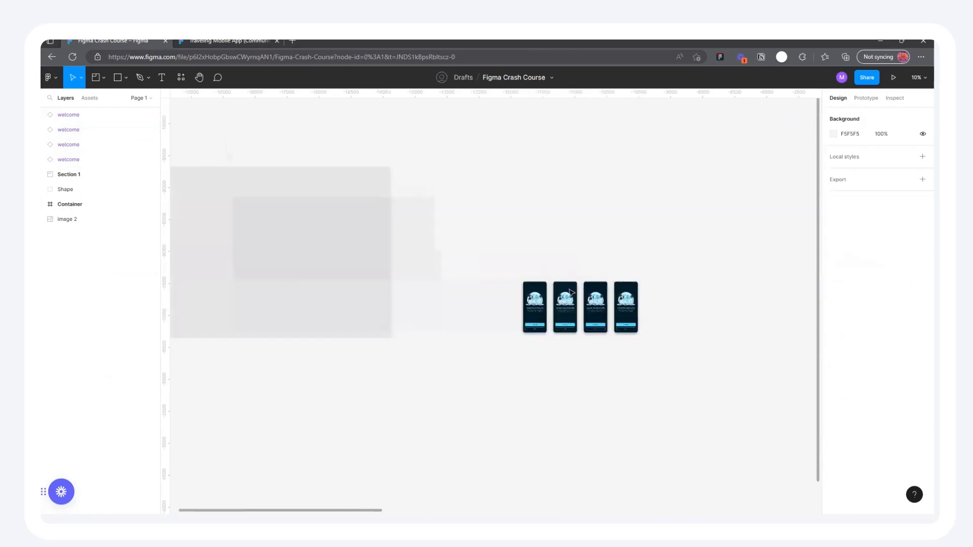
left_click_drag(709, 351, 484, 258)
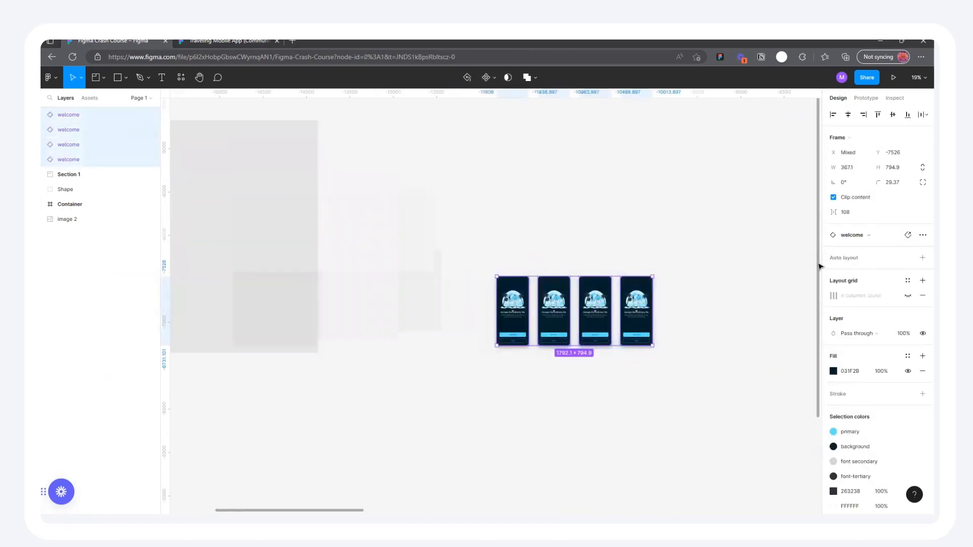
left_click(921, 115)
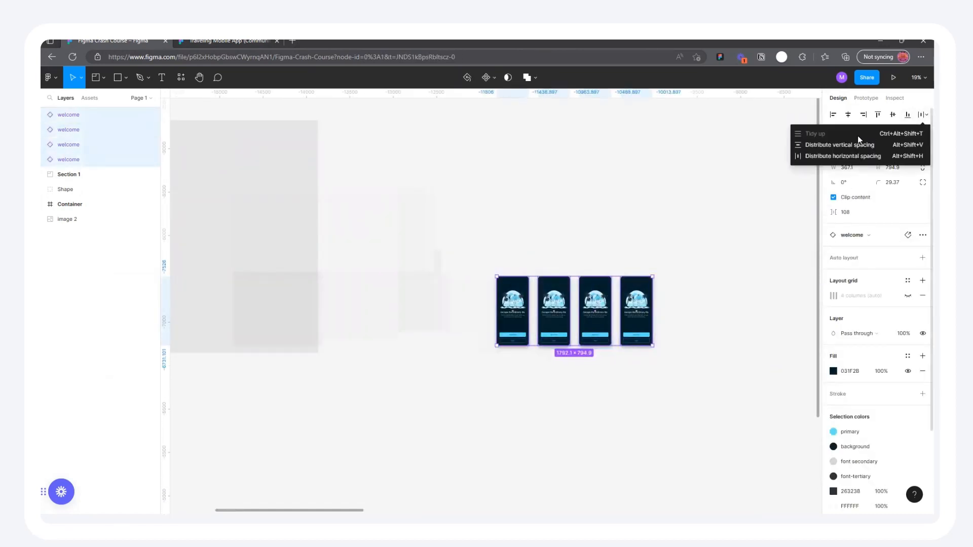
left_click(648, 216)
Move the row of four welcome screens closer to Section 1
scroll(760, 268, "down", 3)
scroll(731, 277, "up", 1)
left_click_drag(758, 335, 591, 256)
left_click_drag(660, 302, 579, 247)
left_click(710, 226)
scroll(508, 212, "up", 3)
scroll(639, 245, "down", 3)
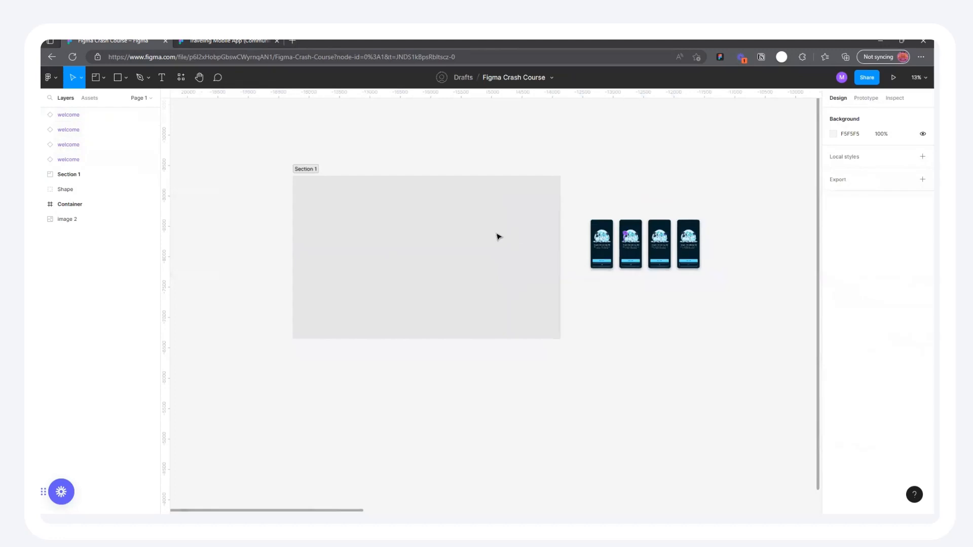
scroll(473, 190, "up", 3)
left_click_drag(471, 190, 680, 328)
left_click_drag(591, 219, 630, 221)
left_click(660, 189)
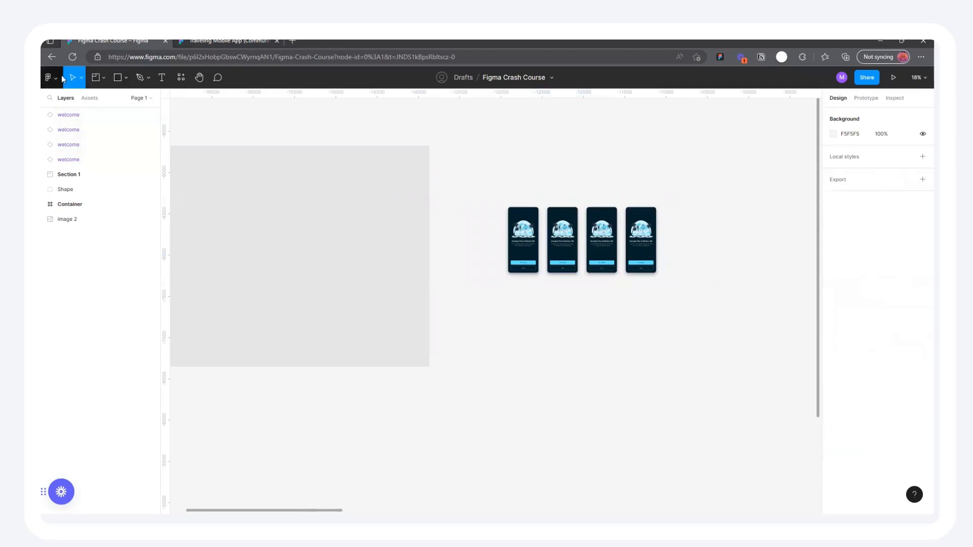
Draw a frame about 1792 × 208 above the four welcome screens, matching the width of the row
left_click(105, 79)
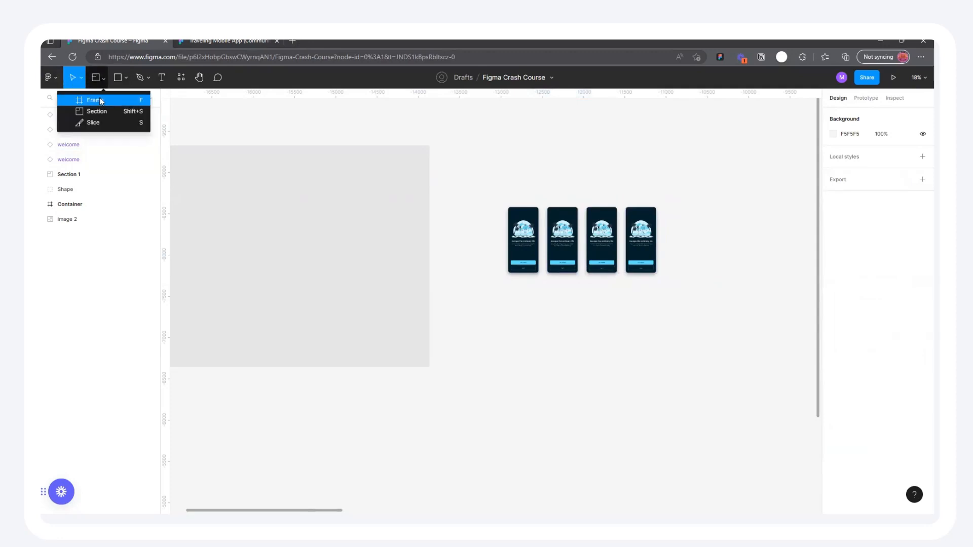
left_click(114, 101)
scroll(797, 228, "up", 2)
left_click_drag(406, 154, 606, 178)
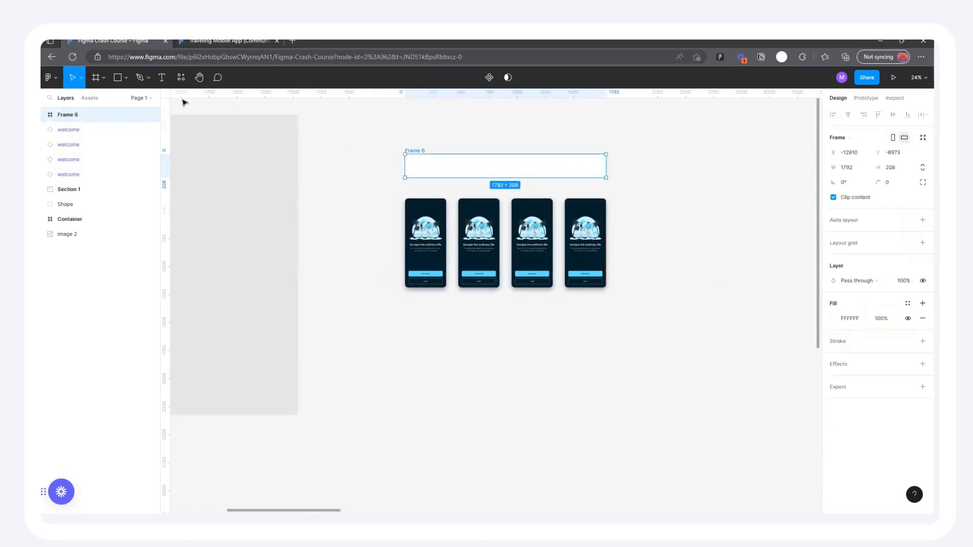
Add the text "Login" inside the new frame and set its font size to 128
left_click(162, 77)
left_click(478, 169)
type("Login")
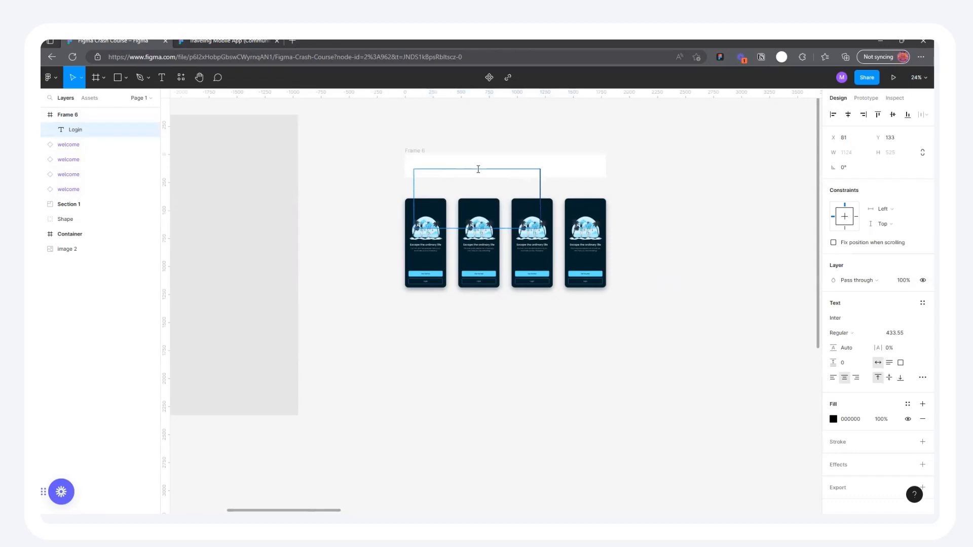
key("Escape")
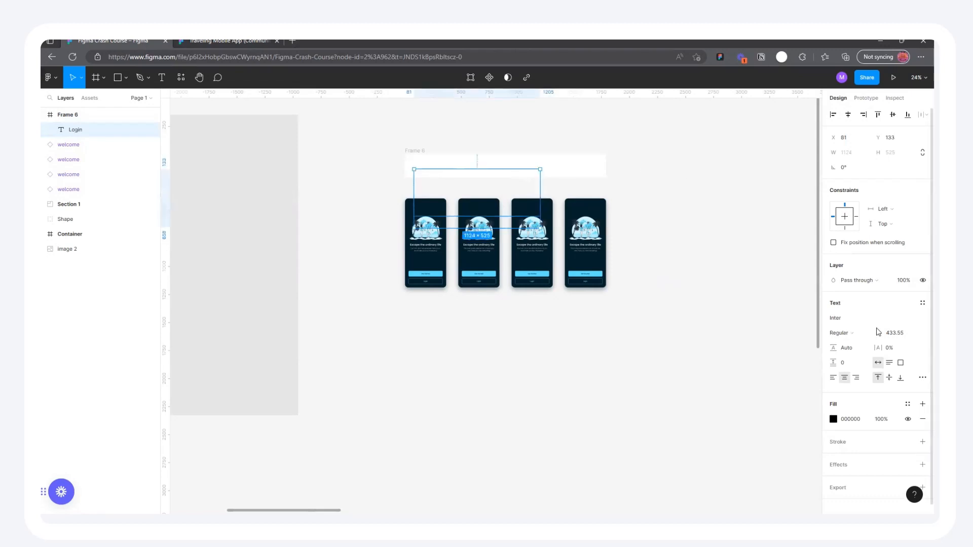
left_click(914, 334)
left_click(901, 497)
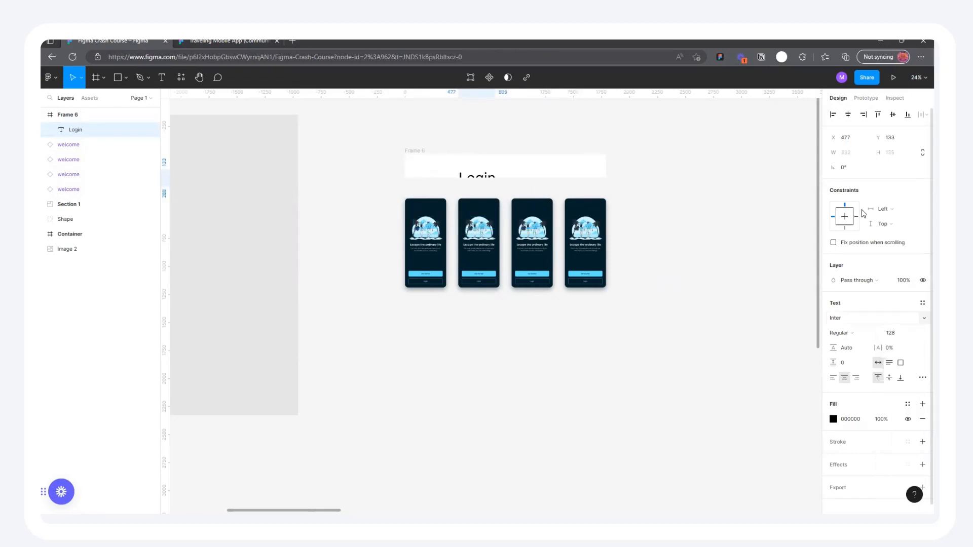
Center the Login text vertically and horizontally within its frame
left_click(892, 115)
left_click(848, 114)
scroll(491, 154, "up", 2)
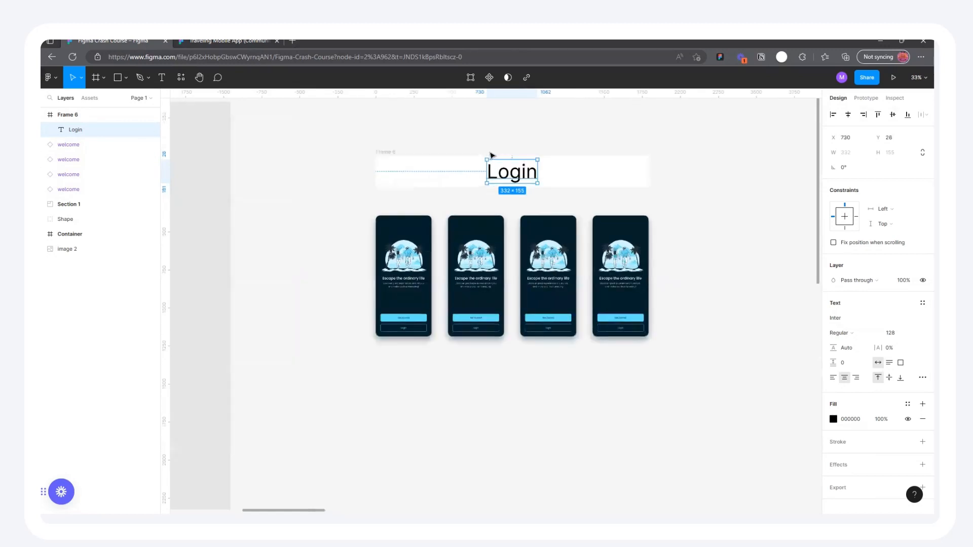
Increase the height of the frame around the Login text to about 237
left_click(386, 152)
scroll(582, 224, "down", 3)
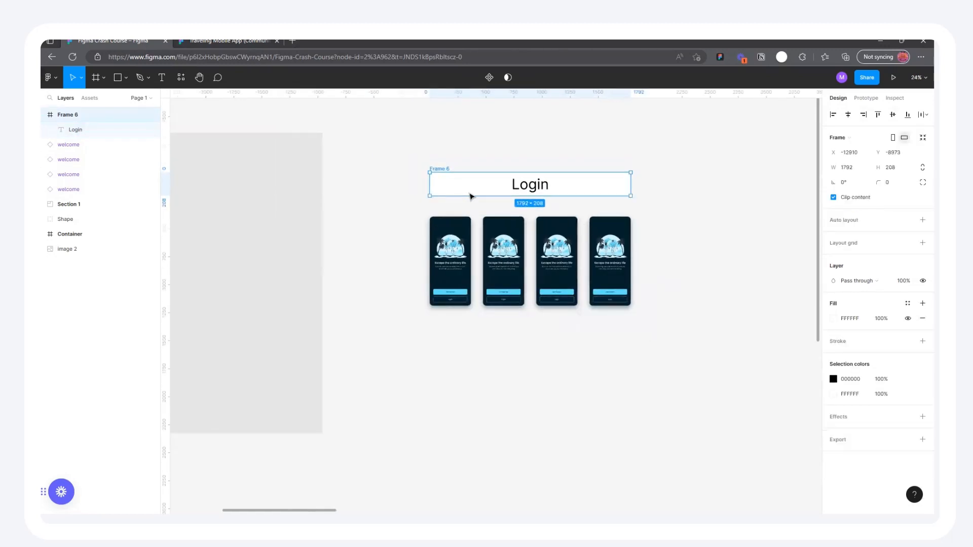
scroll(559, 185, "up", 1)
left_click(537, 185)
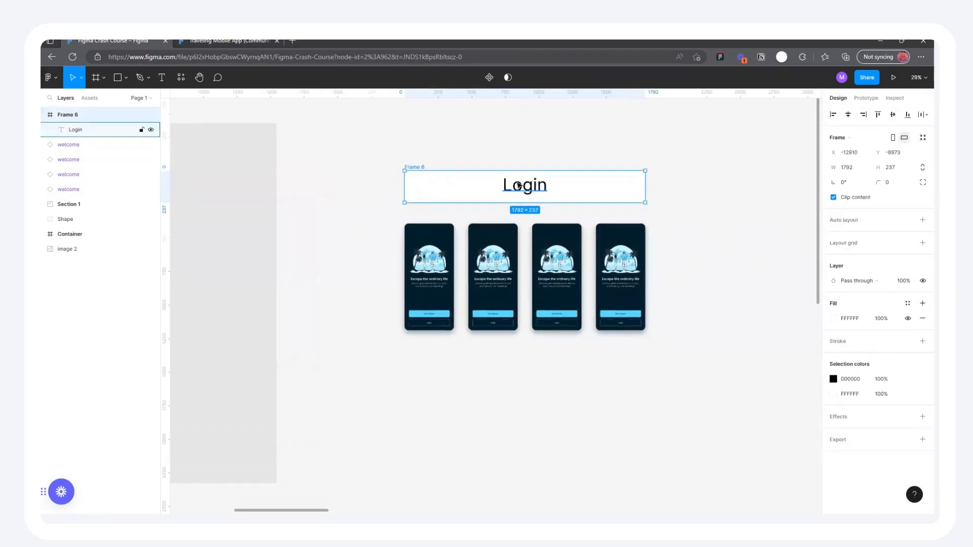
left_click(690, 204)
Move the Login title frame further above the welcome screens, to about X -12877, Y -9444
scroll(582, 197, "down", 3)
left_click(549, 209)
scroll(671, 210, "up", 2)
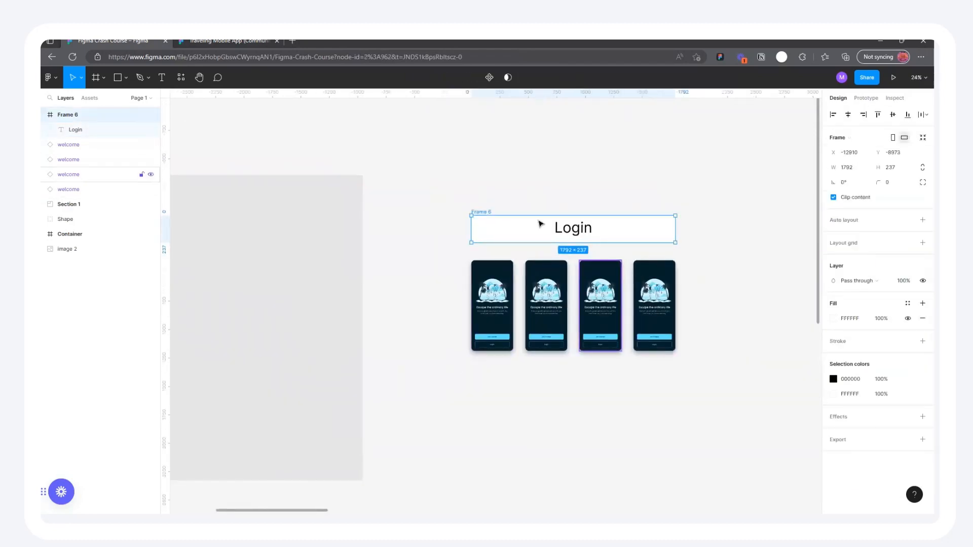
left_click_drag(483, 212, 487, 158)
scroll(644, 272, "down", 3)
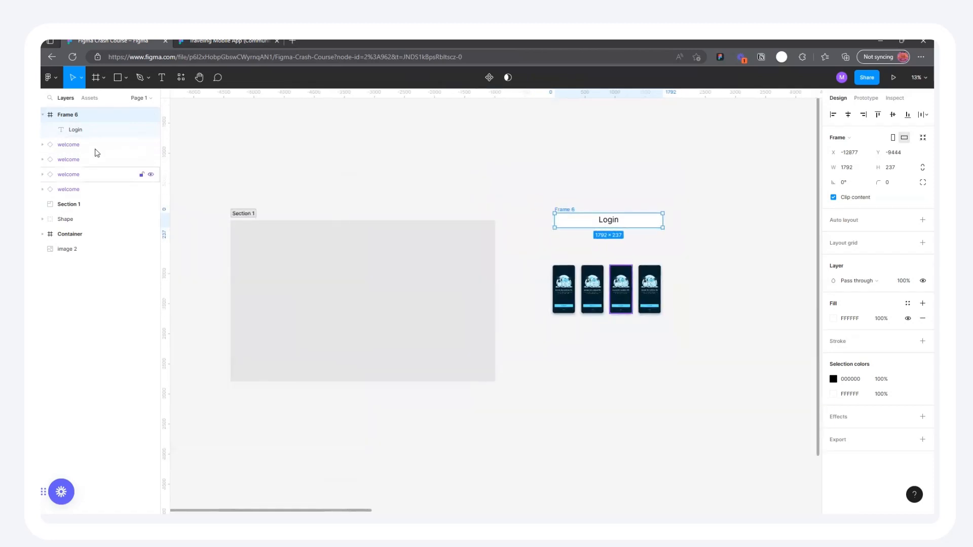
Draw a section about 2738 × 1939 around the four welcome screens
left_click(105, 79)
left_click(96, 111)
scroll(692, 329, "up", 1)
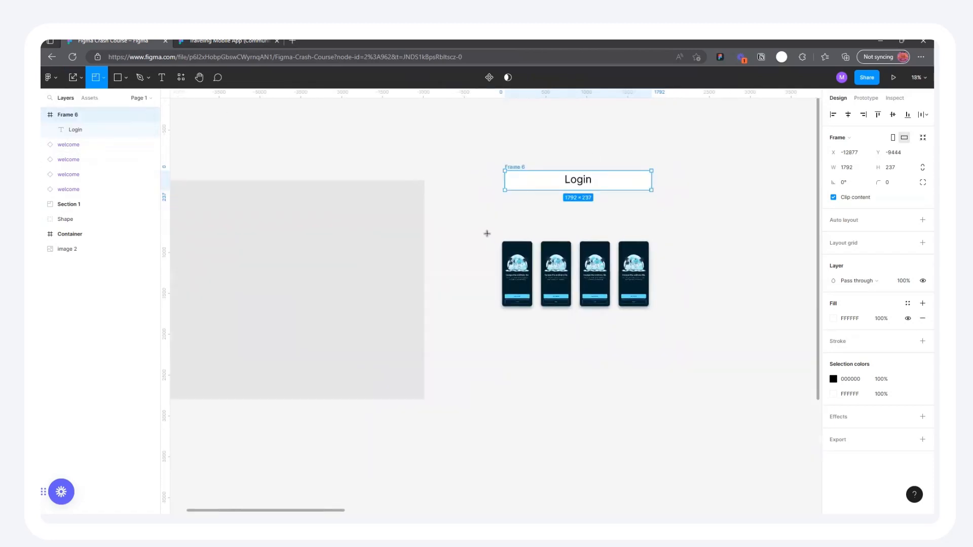
left_click_drag(479, 202, 700, 361)
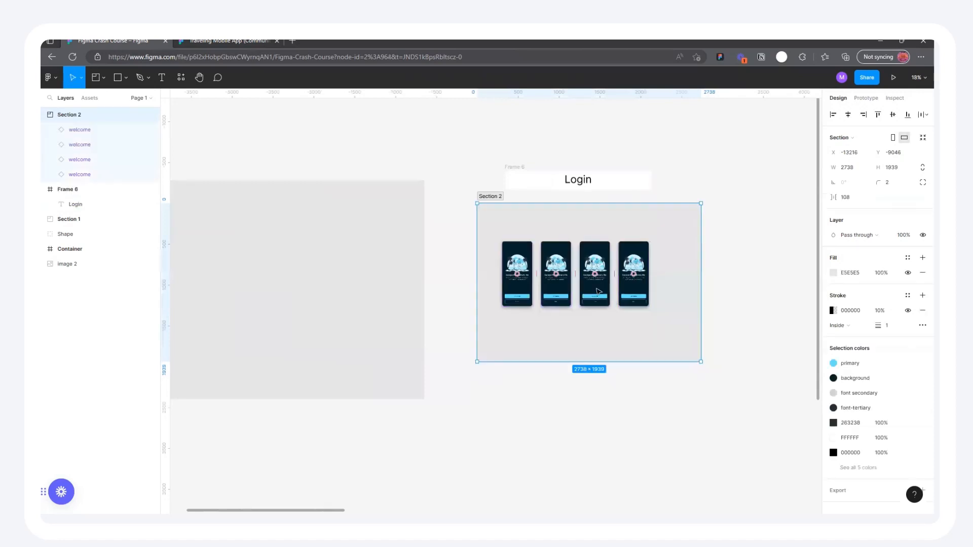
Move the section with the welcome screens away from the title frame and rename it "Login"
left_click_drag(489, 196, 527, 238)
double_click(525, 241)
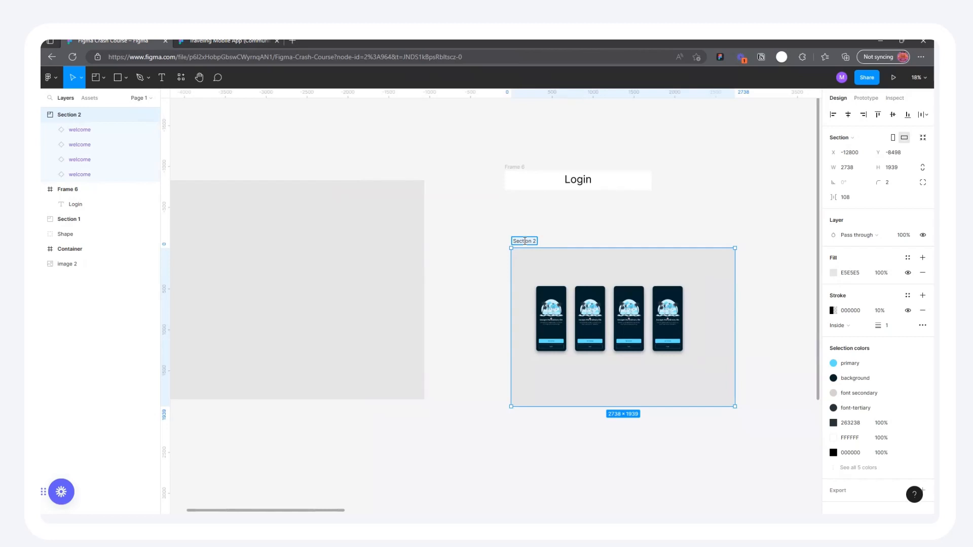
key("BackSpace")
type("Login")
left_click(671, 224)
Place the Login section below the title frame at about X -12877, Y -8886 and shrink it to about 2290 × 1642
left_click_drag(521, 241, 514, 208)
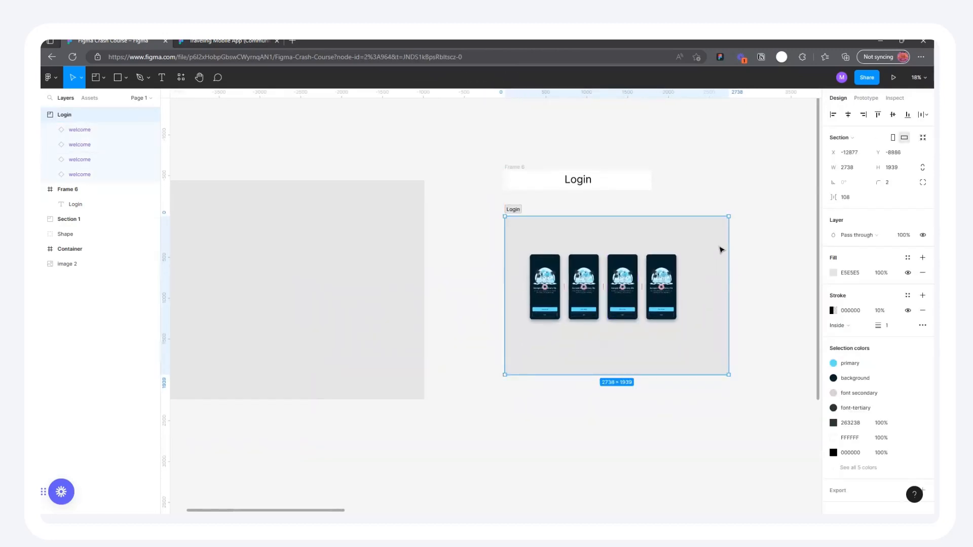
left_click_drag(729, 245, 693, 241)
left_click_drag(602, 374, 608, 341)
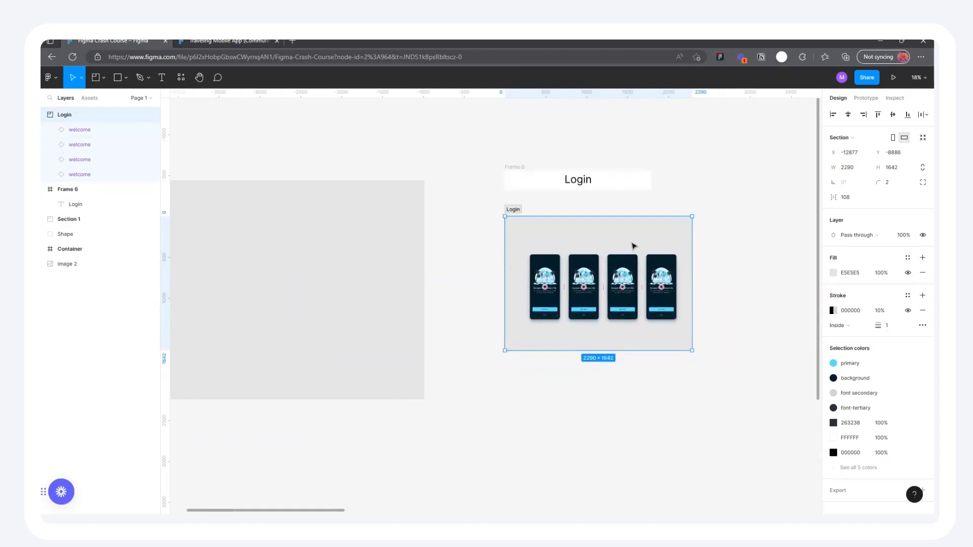
Shift the Login section slightly lower and delete the Login title frame above it
left_click(709, 248)
scroll(629, 237, "up", 2)
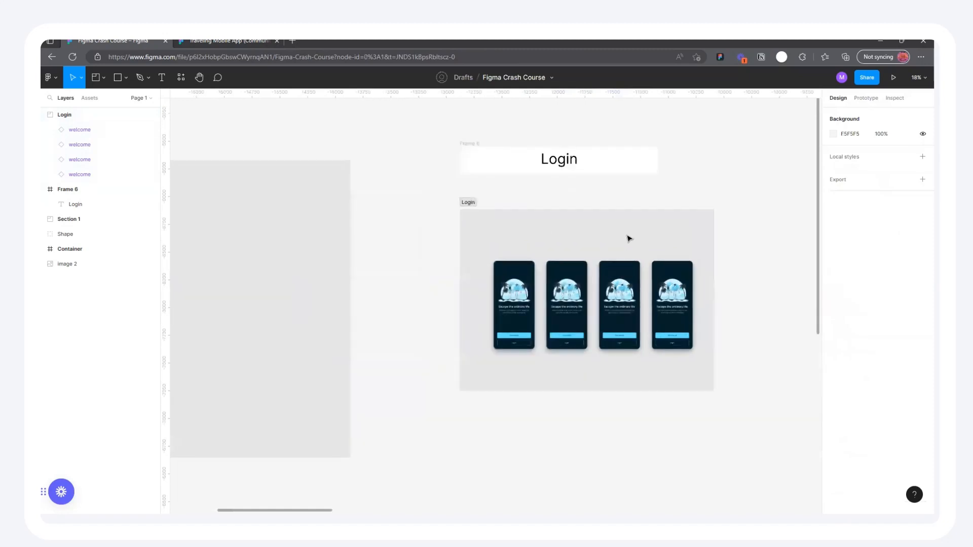
left_click(463, 219)
left_click_drag(469, 221, 470, 230)
left_click(468, 145)
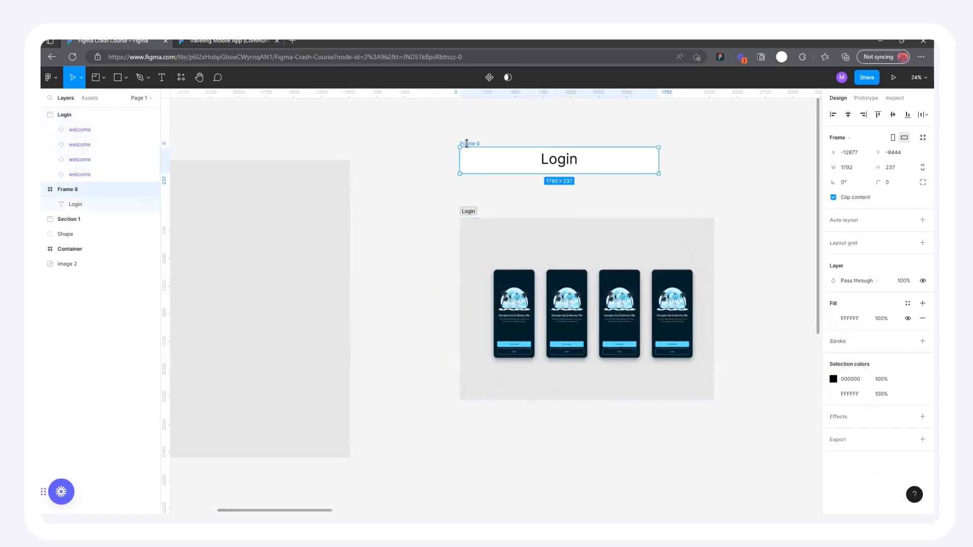
key("Delete")
Move the Login section up to about X -12810, Y -9357
left_click(467, 211)
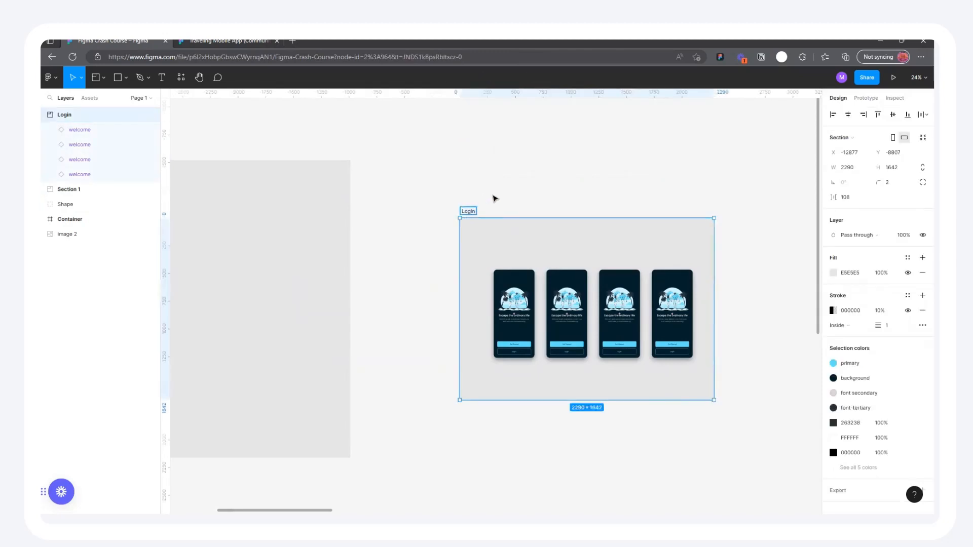
left_click(496, 197)
left_click_drag(469, 210, 475, 150)
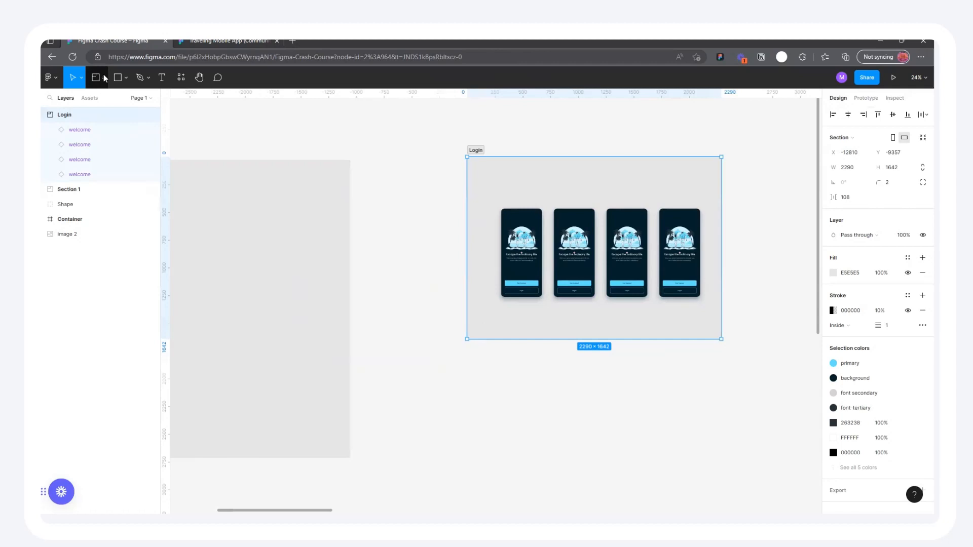
left_click(104, 78)
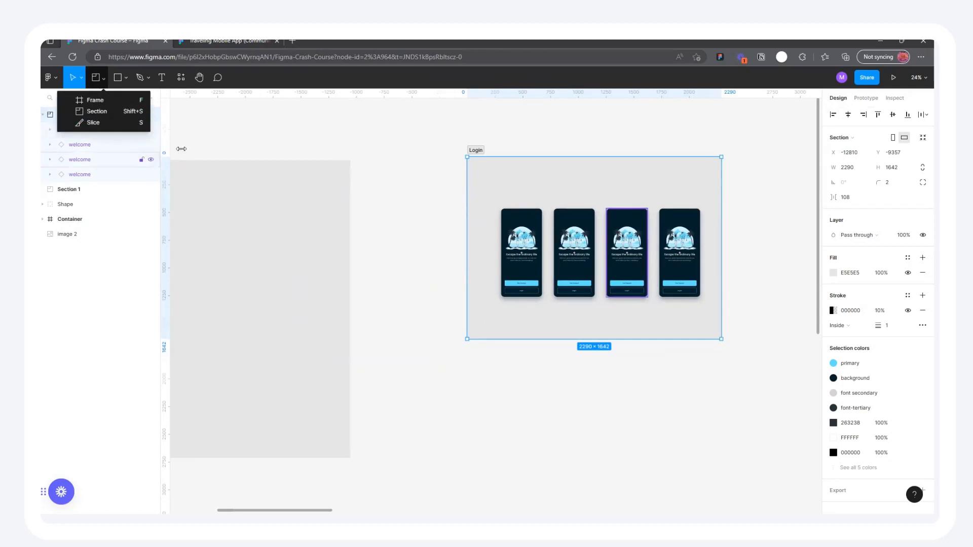
left_click(484, 120)
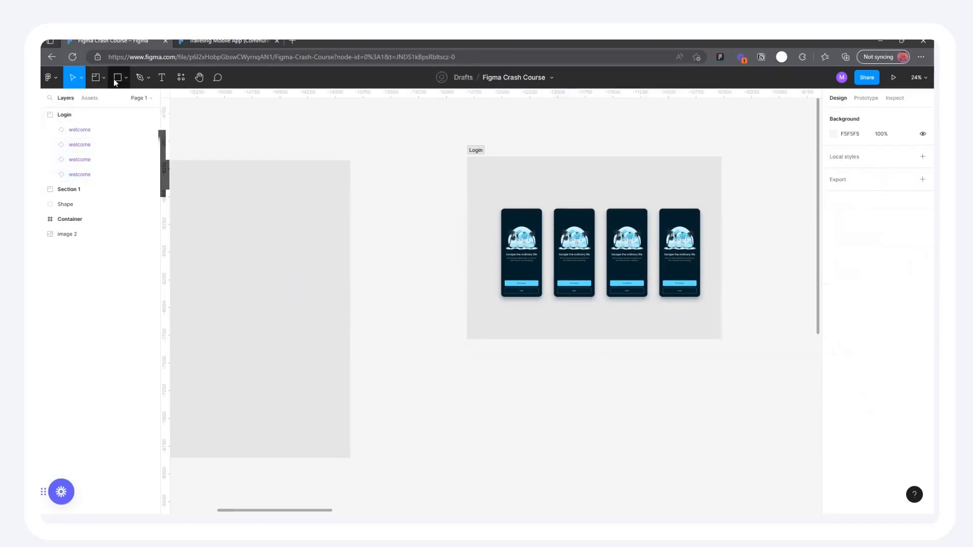
Draw a rectangle about 2492 × 1740 on the empty canvas to the right of the Login section
left_click(119, 78)
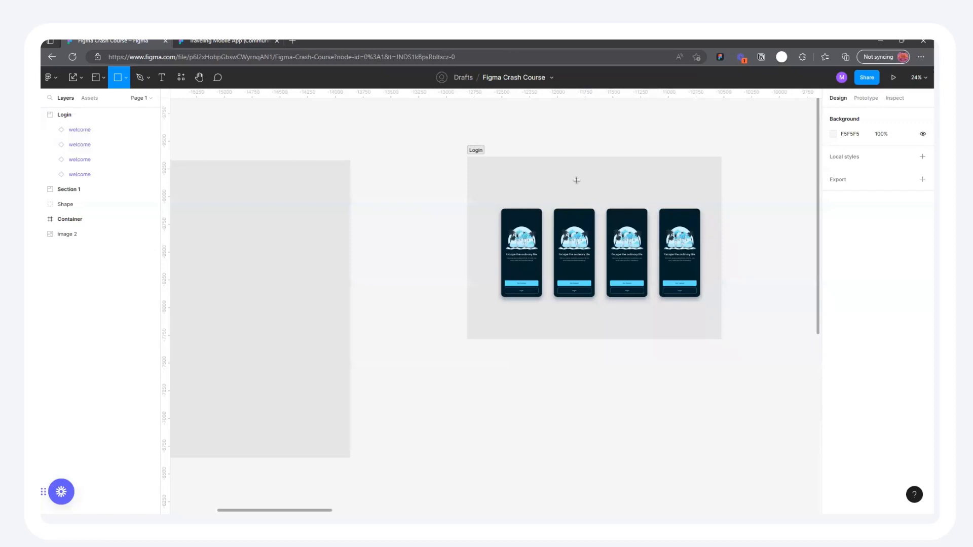
scroll(576, 180, "down", 5, "ctrl")
scroll(405, 223, "down", 2, "ctrl")
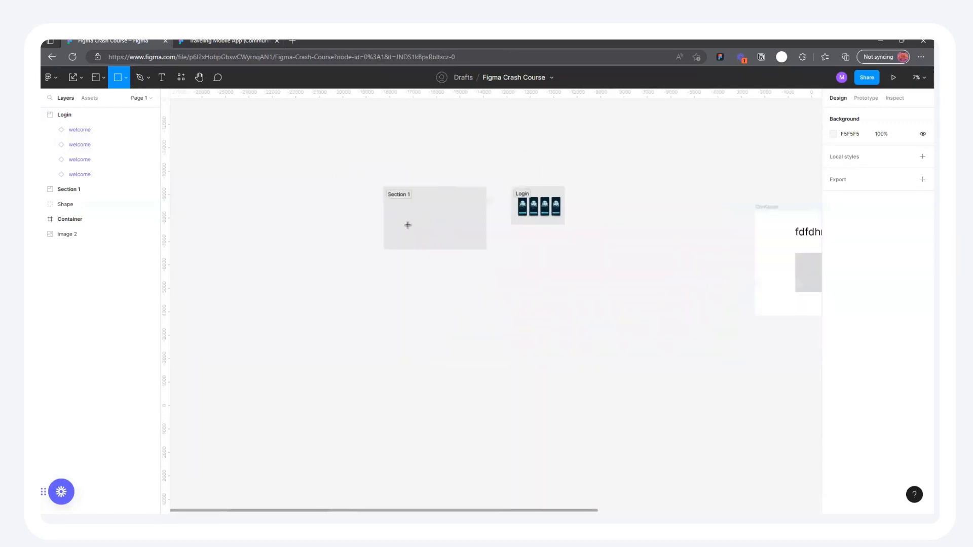
scroll(634, 202, "up", 4, "ctrl")
left_click_drag(572, 164, 680, 239)
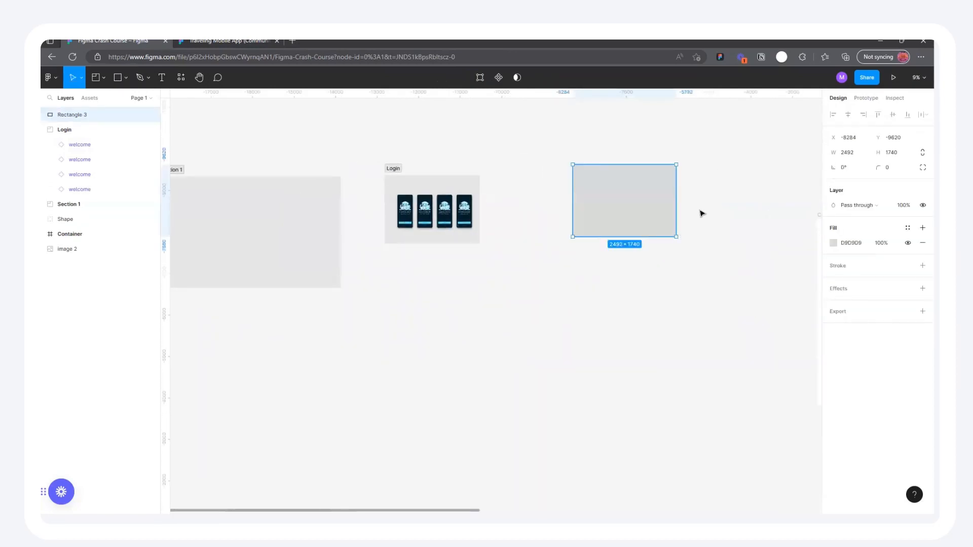
Move the 2492 × 1740 rectangle to about X -8840, Y -10161
scroll(708, 163, "up", 2, "ctrl")
left_click_drag(577, 200, 545, 212)
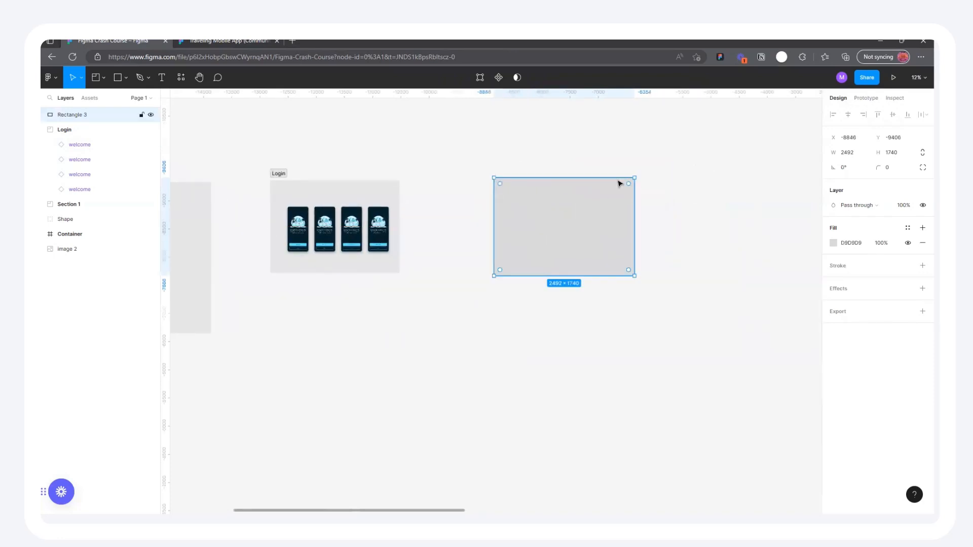
scroll(633, 172, "up", 2, "ctrl")
left_click_drag(538, 263, 539, 207)
scroll(641, 221, "down", 2, "ctrl")
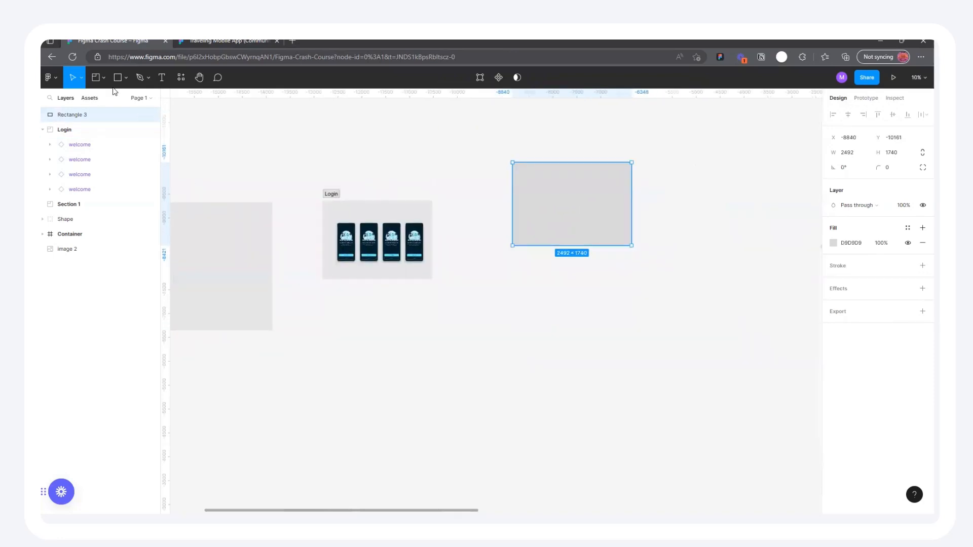
Draw a square about 1697 × 1697 and place it below the rectangle at about X -8594, Y -8126
left_click(117, 77)
mouse_move(543, 275)
left_mouse_down()
mouse_move(647, 369)
mouse_move(645, 390)
mouse_move(628, 345)
left_mouse_up()
mouse_move(611, 310)
left_mouse_down()
mouse_move(630, 354)
mouse_move(656, 312)
mouse_move(580, 309)
left_mouse_up()
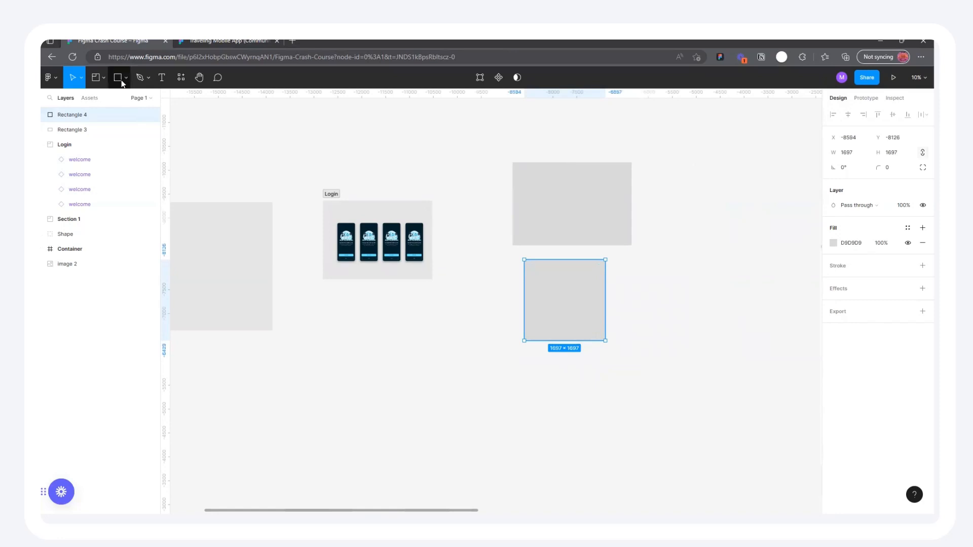
Draw another rectangle about 2633 × 1459 right of the first one and move it down to about X -6188, Y -8282
left_click(117, 77)
mouse_move(663, 164)
left_mouse_down()
mouse_move(760, 232)
mouse_move(788, 234)
left_mouse_up()
mouse_move(708, 195)
left_mouse_down()
mouse_move(703, 252)
mouse_move(662, 299)
mouse_move(718, 280)
left_mouse_up()
Delete the square and the first rectangle, keeping only the 2633 × 1459 rectangle
scroll(704, 310, "up", 2)
scroll(704, 309, "up", 1)
left_click_drag(483, 292, 446, 291)
key("Delete")
left_click(551, 145)
key("Delete")
Move the remaining rectangle closer to the Login section, to about X -9641, Y -9594
left_click(664, 265)
scroll(662, 393, "down", 3)
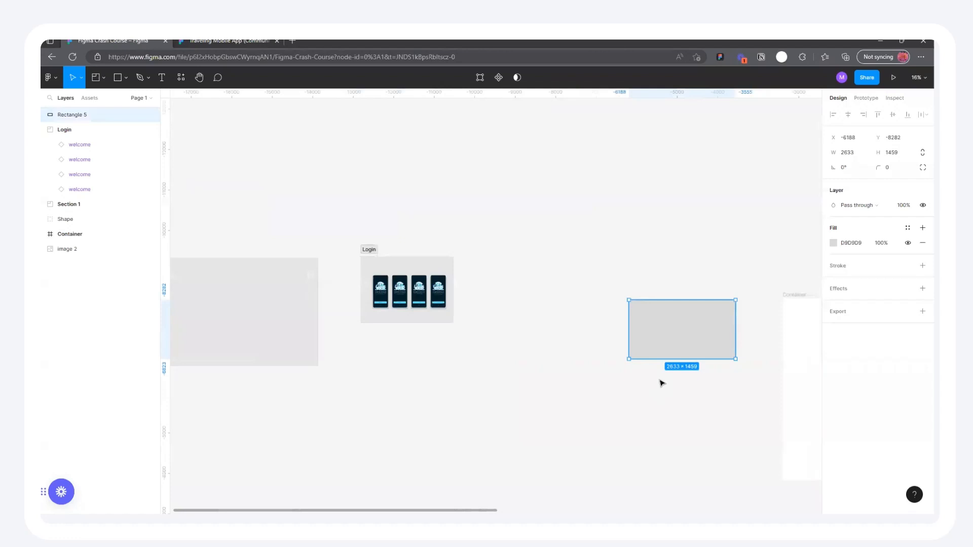
left_click_drag(654, 319, 518, 267)
scroll(557, 274, "up", 2)
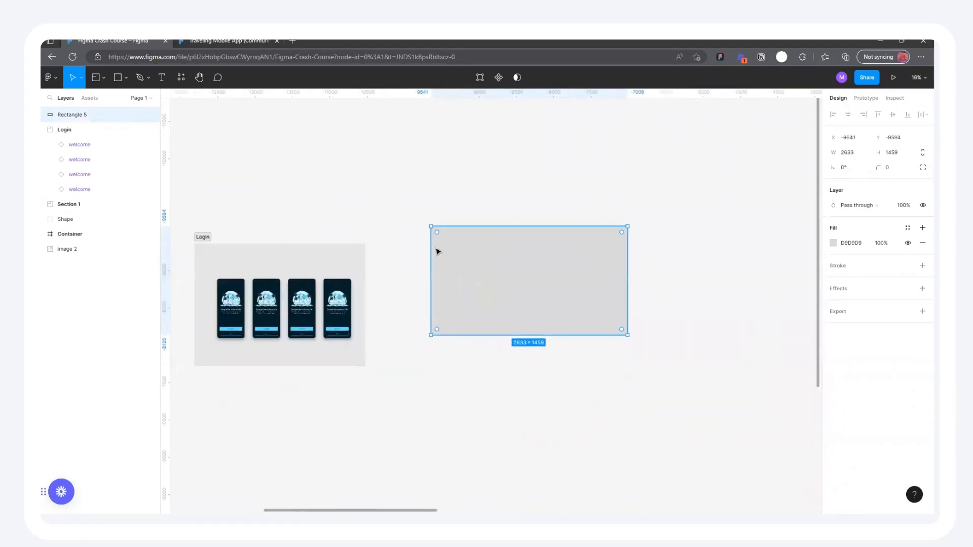
scroll(557, 224, "up", 2)
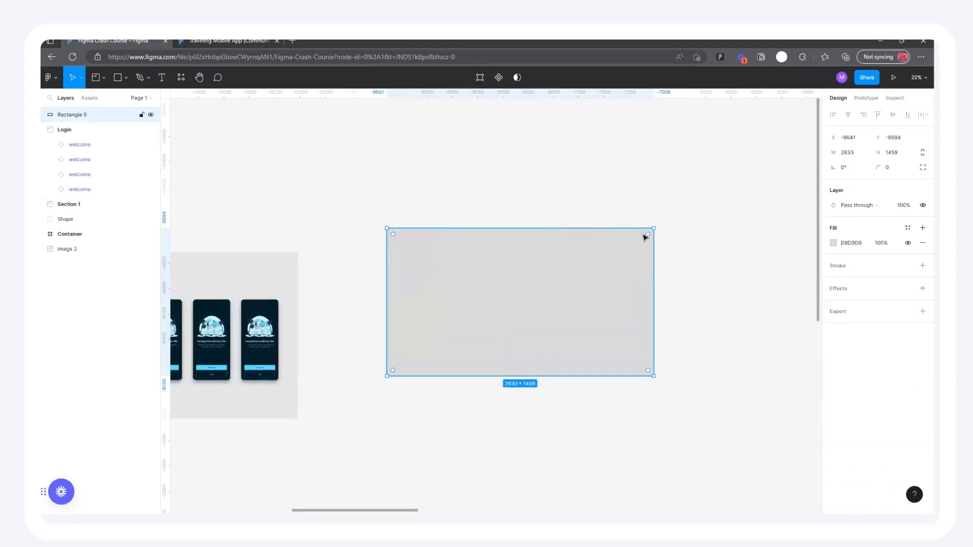
Round all four corners of the rectangle to a radius of about 66
scroll(643, 236, "up", 3)
left_click_drag(651, 234, 651, 238)
scroll(653, 237, "up", 4)
scroll(657, 236, "up", 5)
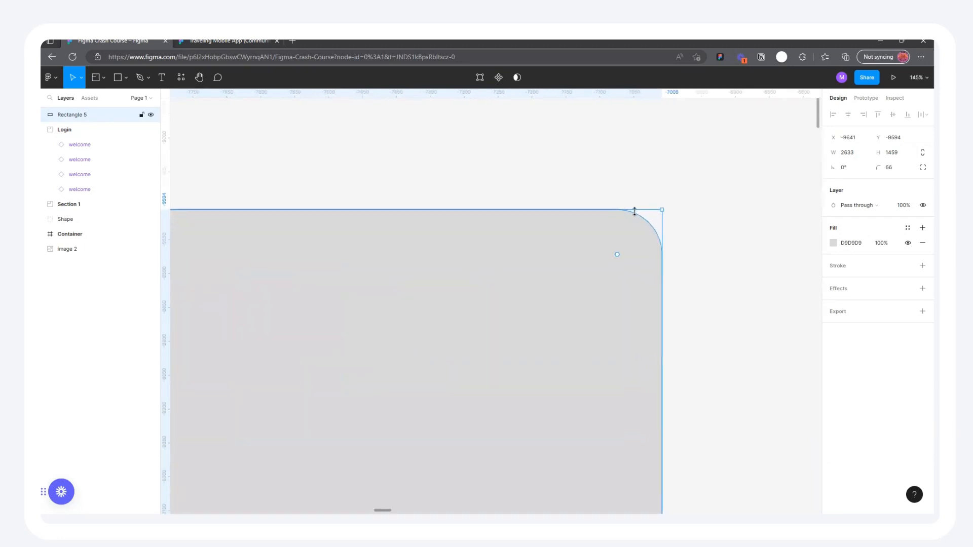
left_click(889, 169)
left_click(666, 200)
Move the rounded rectangle to about X -9304, Y -9732
left_click(603, 234)
scroll(536, 274, "down", 5)
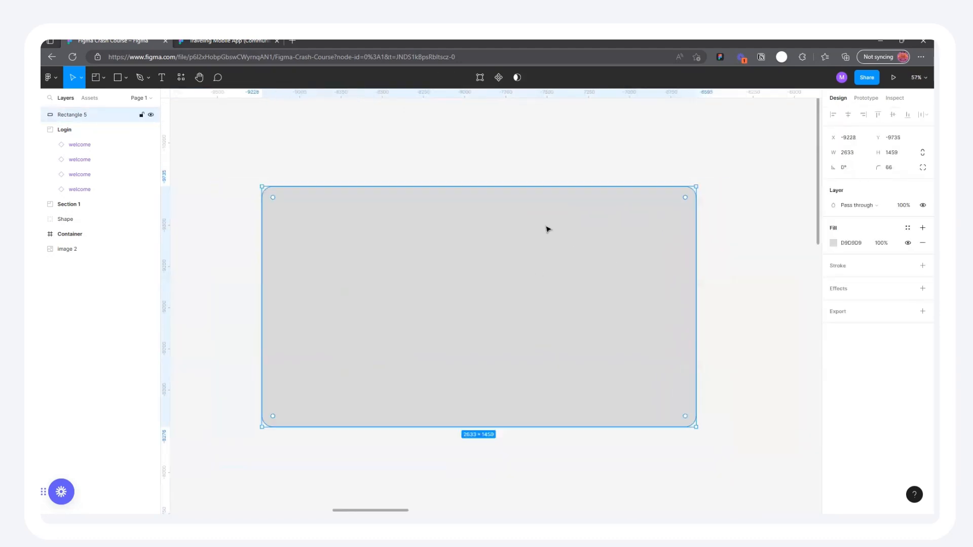
left_click_drag(590, 236, 577, 237)
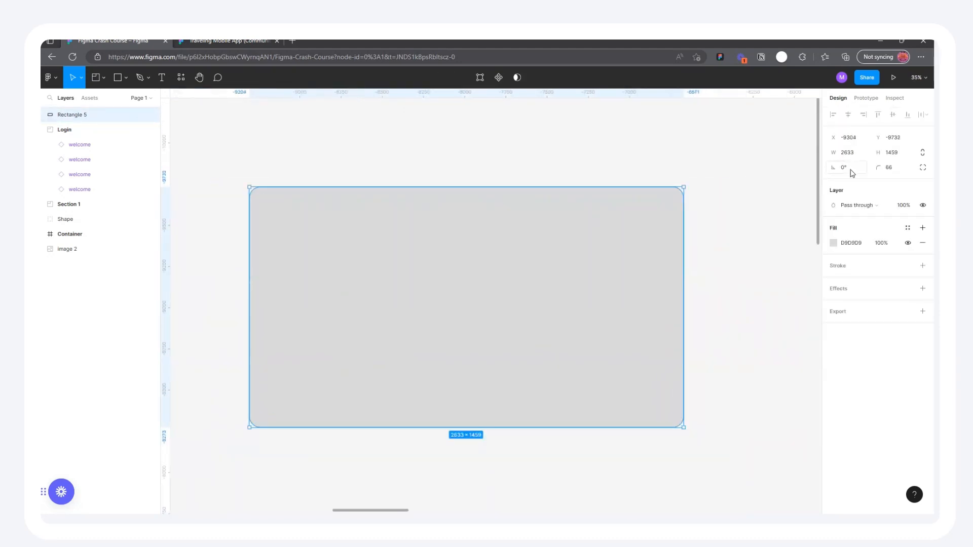
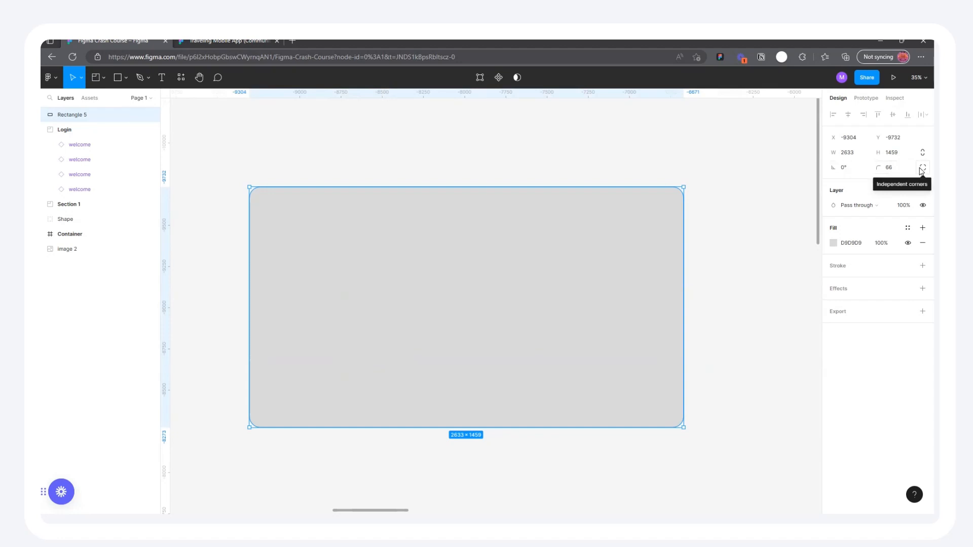
Adjust the corner radius of the whole rectangle to about 107
left_click(894, 171)
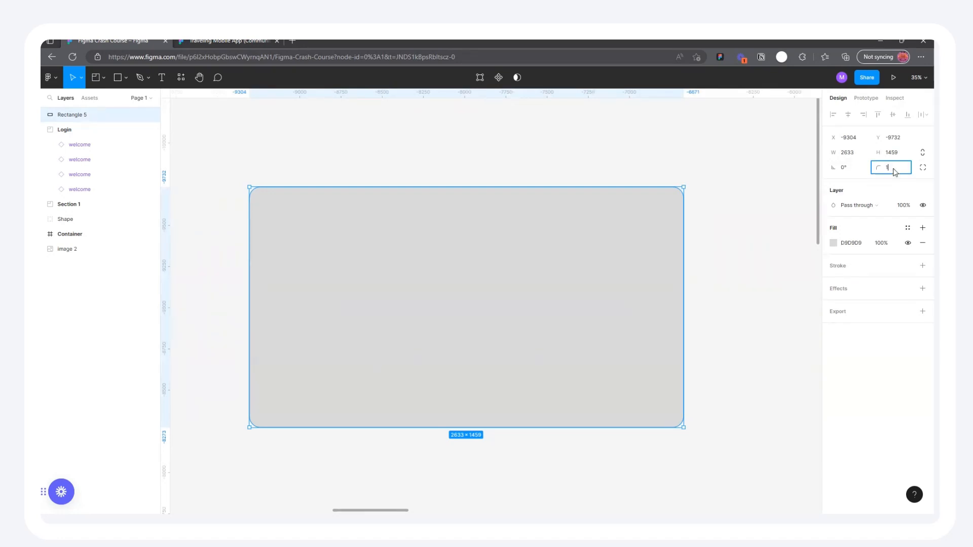
key("Return")
left_click(602, 155)
left_click(667, 213)
left_click_drag(668, 203, 669, 225)
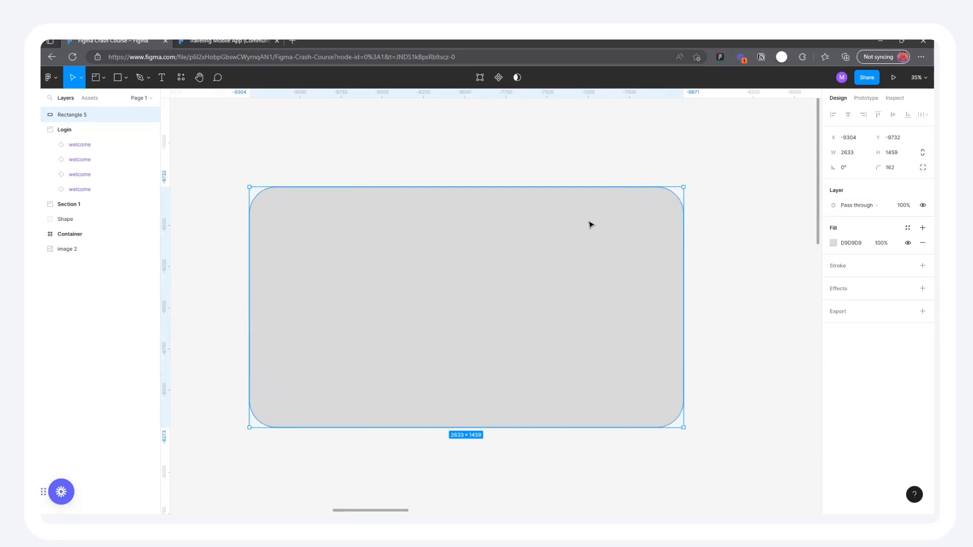
left_click_drag(658, 218, 667, 213)
Give the rectangle independent corners, setting the top-left and bottom-right radii to 0
left_click(922, 168)
key("Return")
left_click(879, 183)
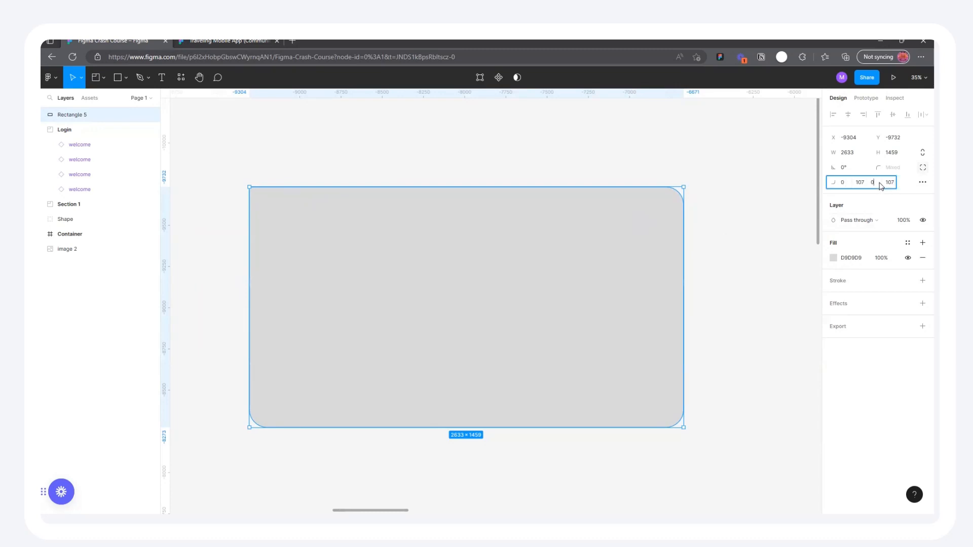
key("Return")
left_click(740, 199)
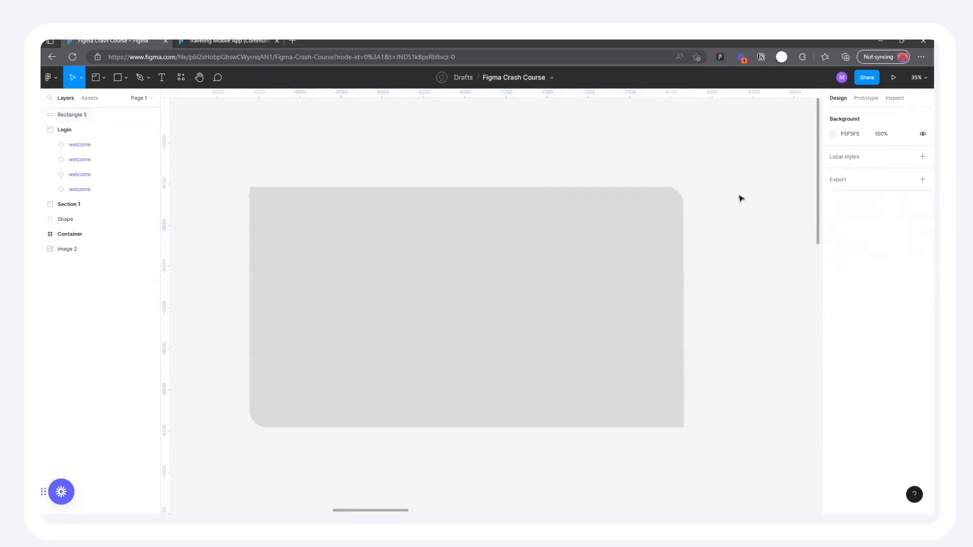
Examine the rectangle's bottom-right corner up close and compare it with the other corners
left_click(684, 427)
left_click(691, 441)
scroll(696, 444, "up", 3)
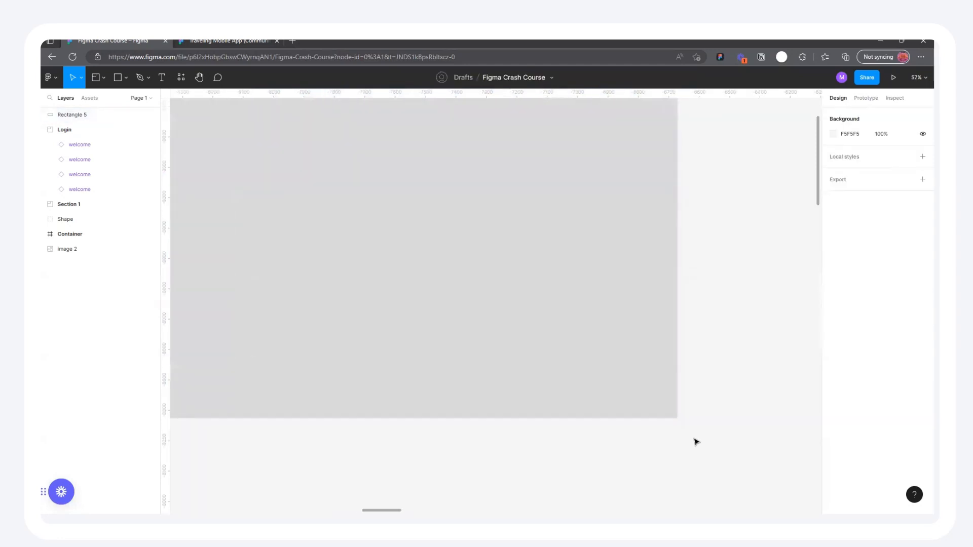
scroll(696, 444, "up", 10)
left_click(523, 350)
scroll(613, 387, "up", 3)
left_click(666, 389)
left_click(575, 376)
left_click(697, 402)
scroll(729, 403, "down", 3)
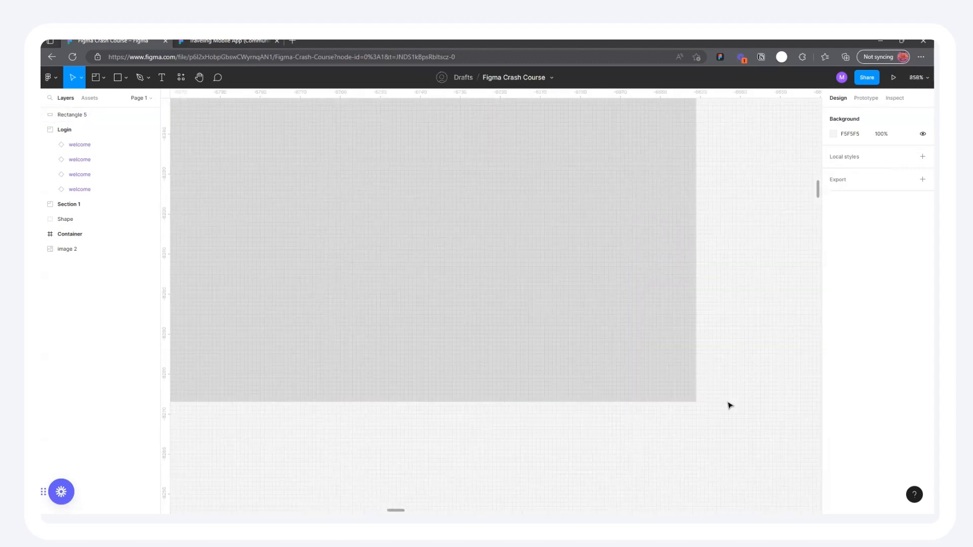
scroll(730, 403, "down", 15)
scroll(630, 335, "up", 2)
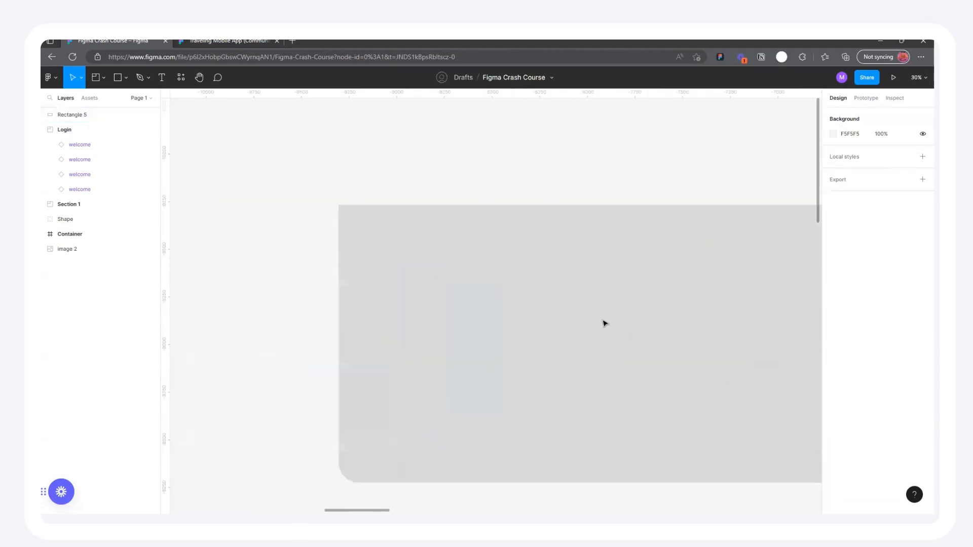
scroll(367, 223, "down", 2)
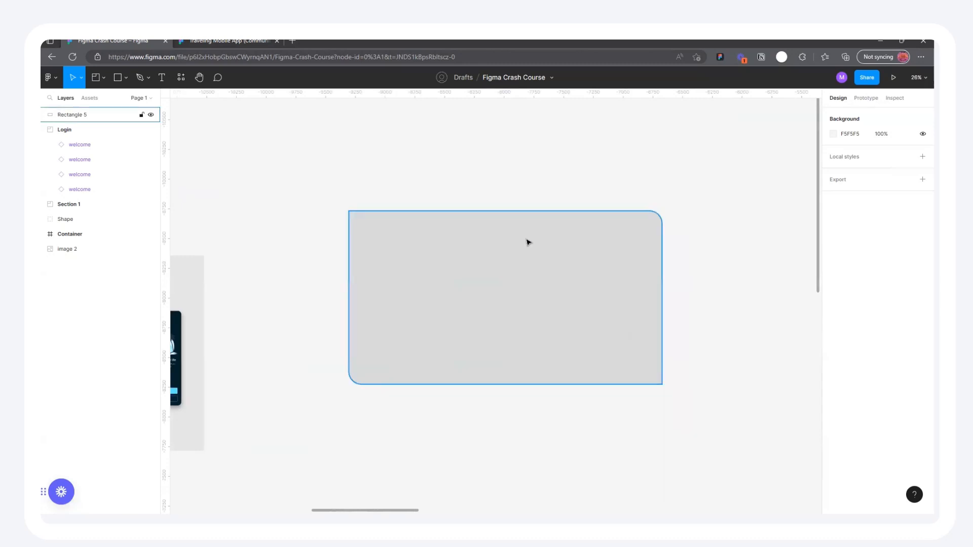
Move the rectangle to about X -9331, Y -9783
left_click(591, 245)
left_click_drag(498, 243, 481, 243)
mouse_move(479, 278)
left_mouse_down()
mouse_move(502, 290)
mouse_move(471, 277)
left_mouse_up()
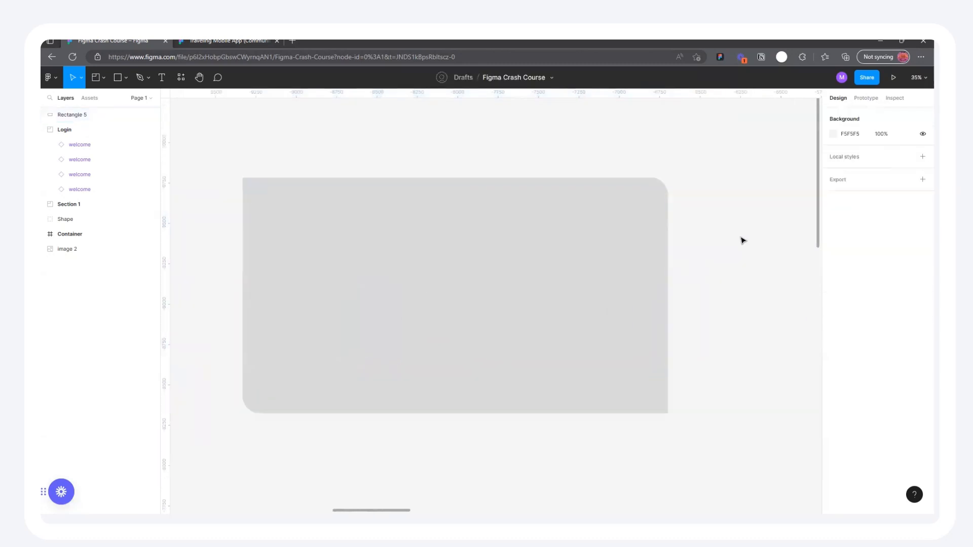
left_click(508, 261)
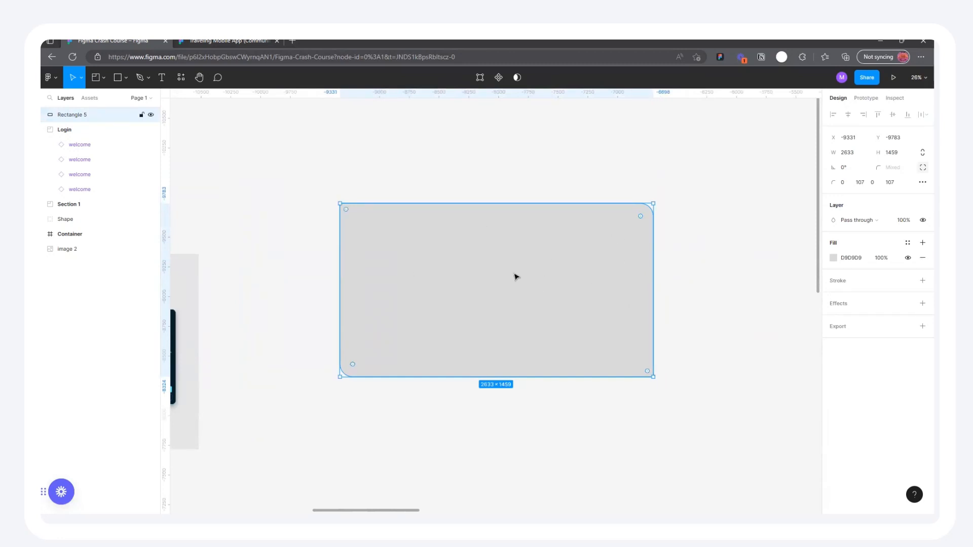
Resize the rectangle to a width of about 1915 and a height of about 1425
left_click(860, 155)
left_click(671, 269)
left_click(605, 260)
left_click_drag(655, 263, 594, 271)
left_click_drag(470, 377, 537, 391)
left_click_drag(833, 151, 593, 172)
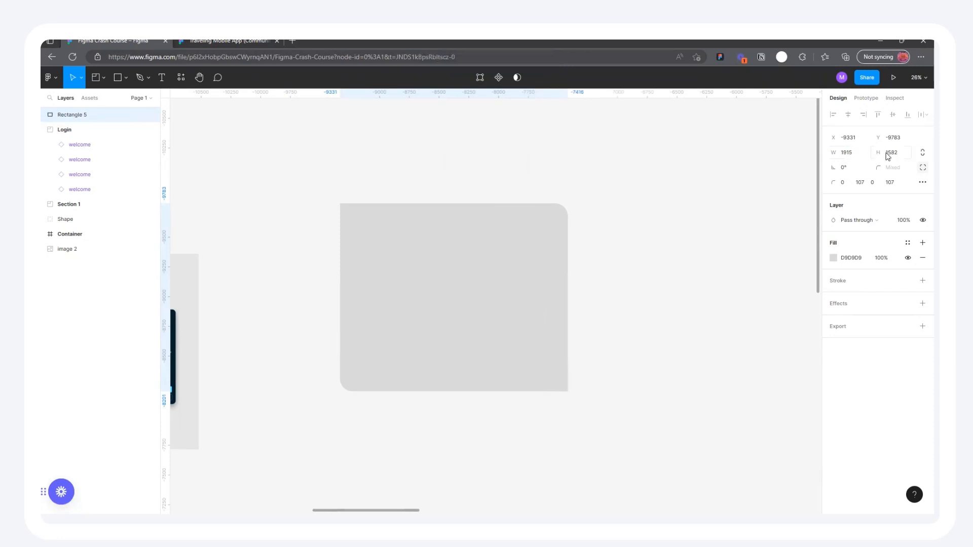
left_click_drag(878, 153, 736, 190)
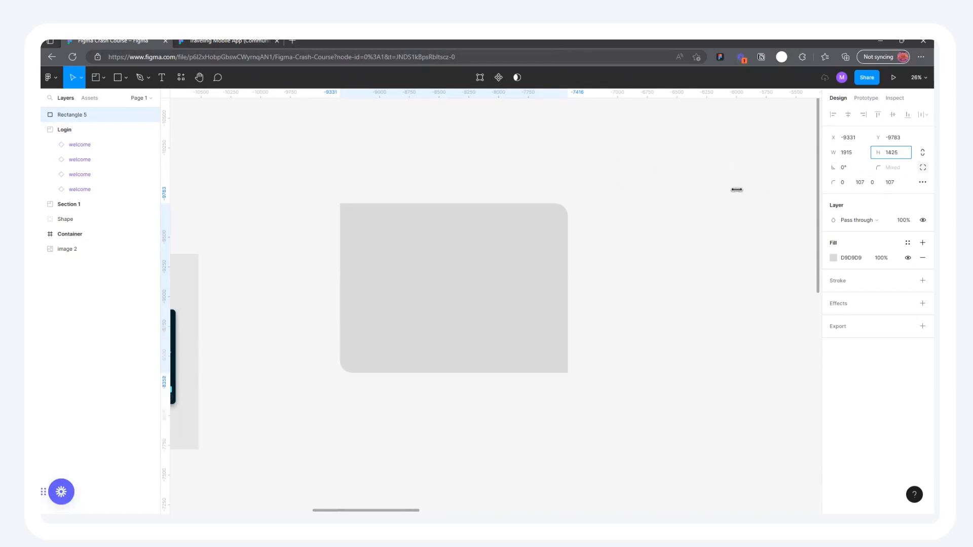
Reposition the resized rectangle at about X -8833, Y -9961
left_click_drag(453, 242, 516, 217)
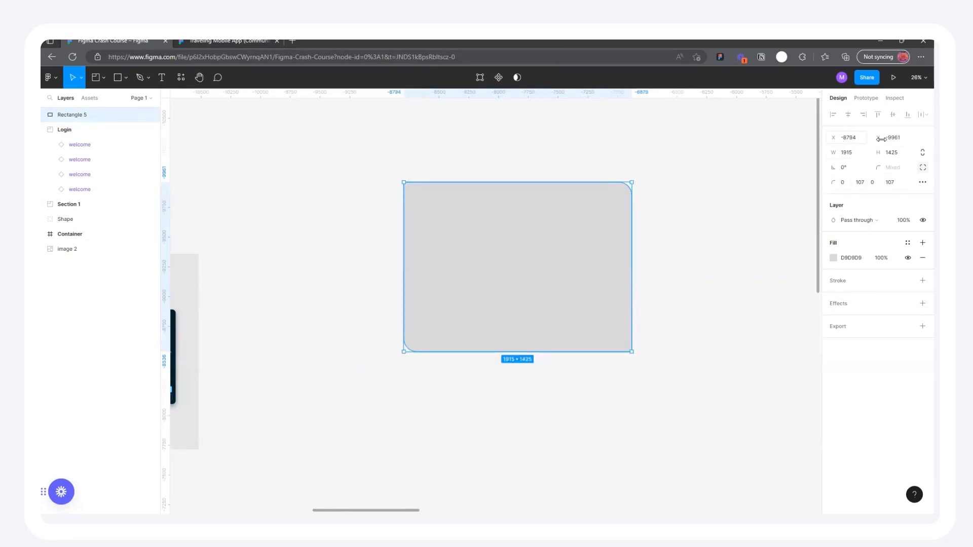
left_click_drag(837, 142, 782, 178)
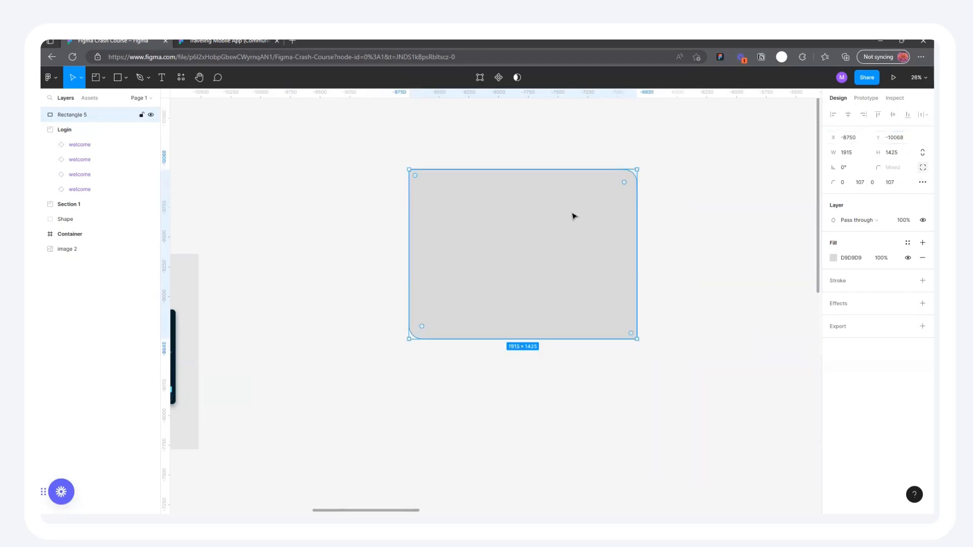
left_click_drag(550, 282, 560, 232)
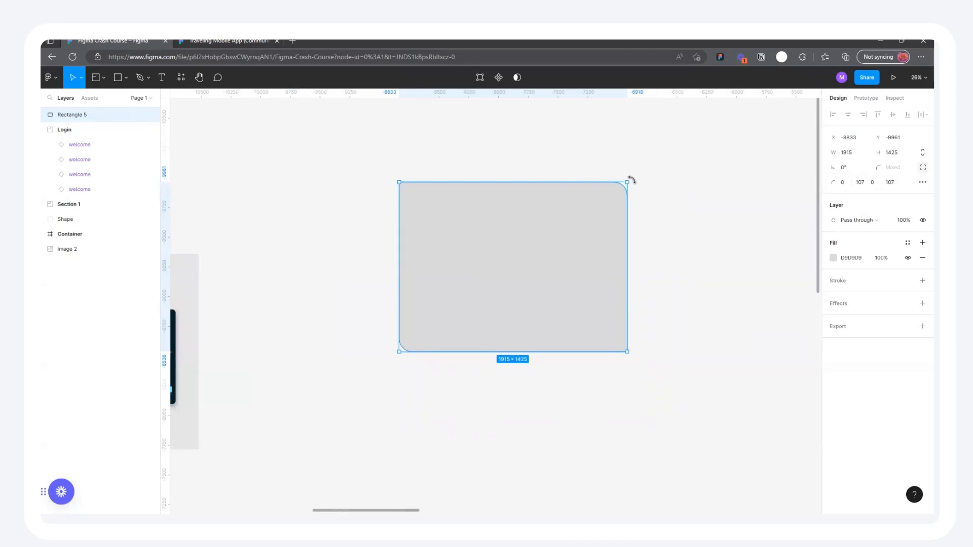
Try rotating the rectangle both on the canvas and through its rotation value, and undo the rotations
mouse_move(631, 179)
left_mouse_down()
mouse_move(637, 204)
mouse_move(640, 175)
left_mouse_up()
left_click_drag(631, 179, 580, 187)
key("ctrl+z")
left_click_drag(832, 164, 379, 191)
key("ctrl+z")
key("ctrl+z")
key("ctrl+z")
Reselect the grey rectangle and set its layer blend mode to Normal
left_click(701, 176)
left_click(511, 185)
left_click(871, 222)
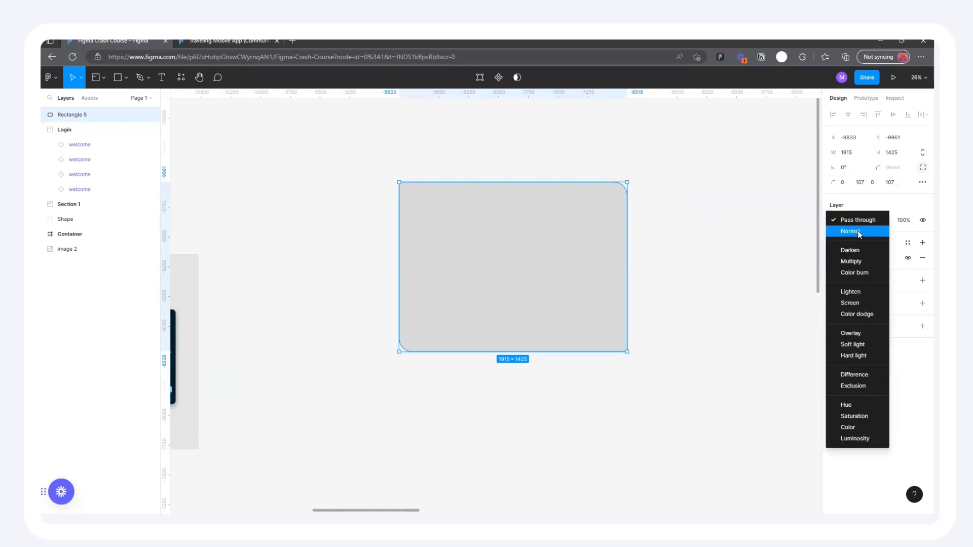
left_click(858, 231)
Try the Darken, Color burn and Lighten blend modes on the rectangle
left_click(861, 220)
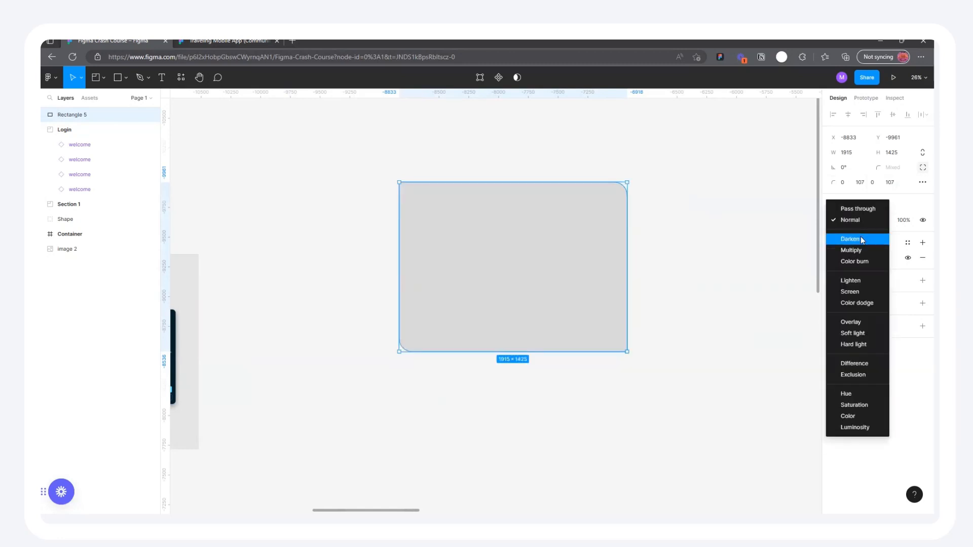
left_click(860, 236)
left_click(860, 220)
left_click(859, 238)
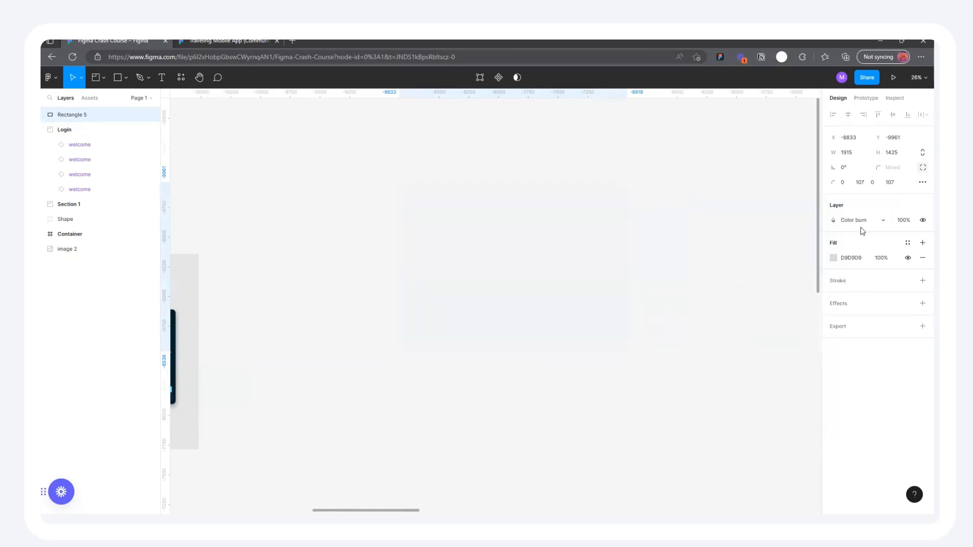
left_click(861, 223)
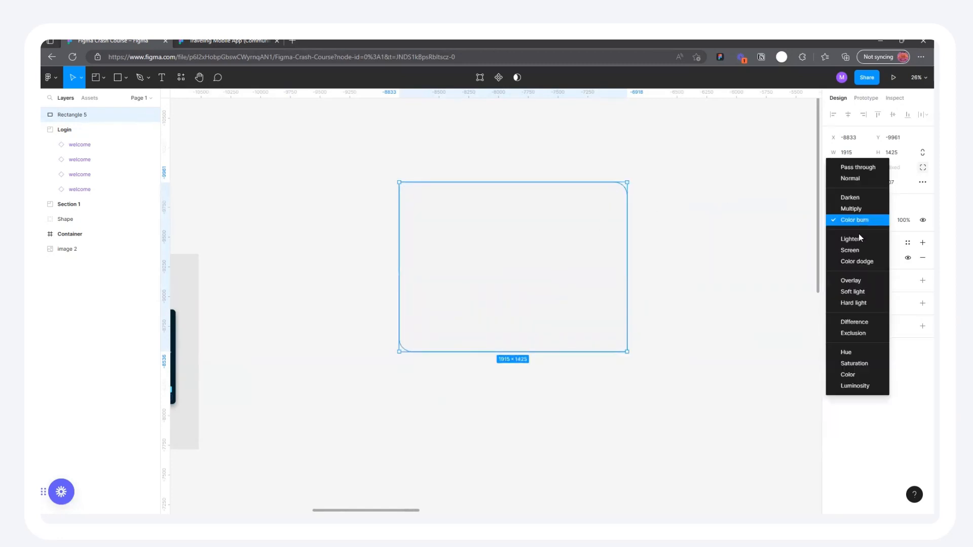
left_click(858, 239)
Try the Screen, Color dodge and Soft light blend modes on the rectangle and return it to Normal
left_click(856, 218)
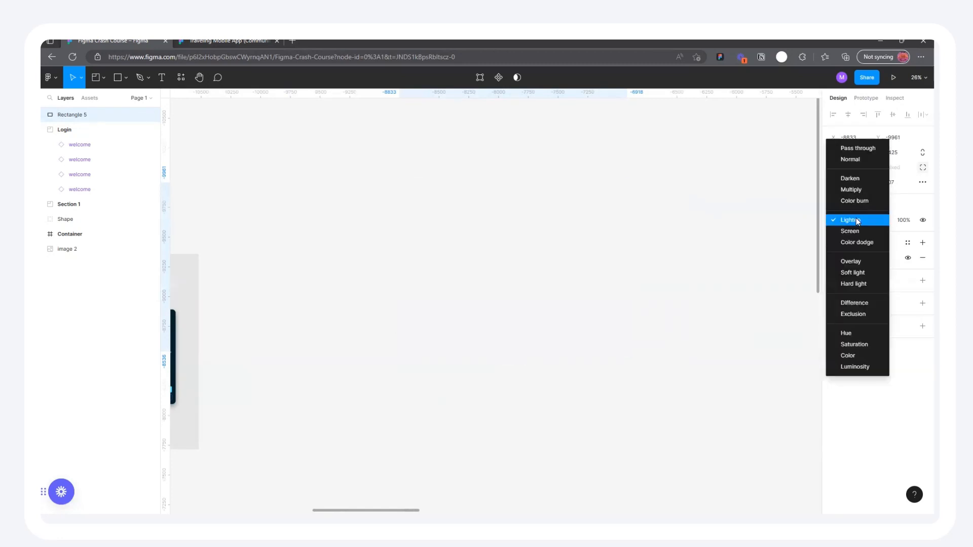
left_click(855, 231)
left_click(860, 218)
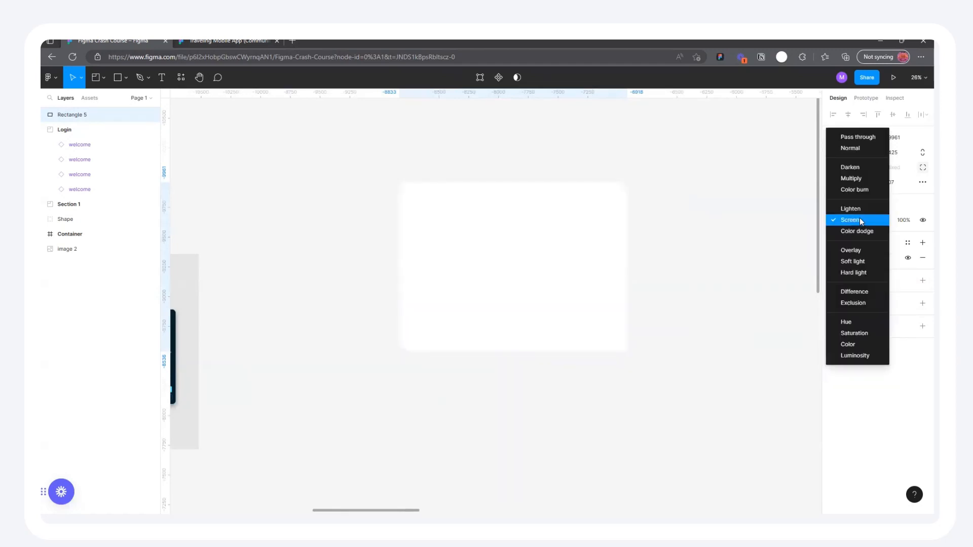
left_click(858, 231)
left_click(859, 224)
left_click(858, 252)
left_click(861, 220)
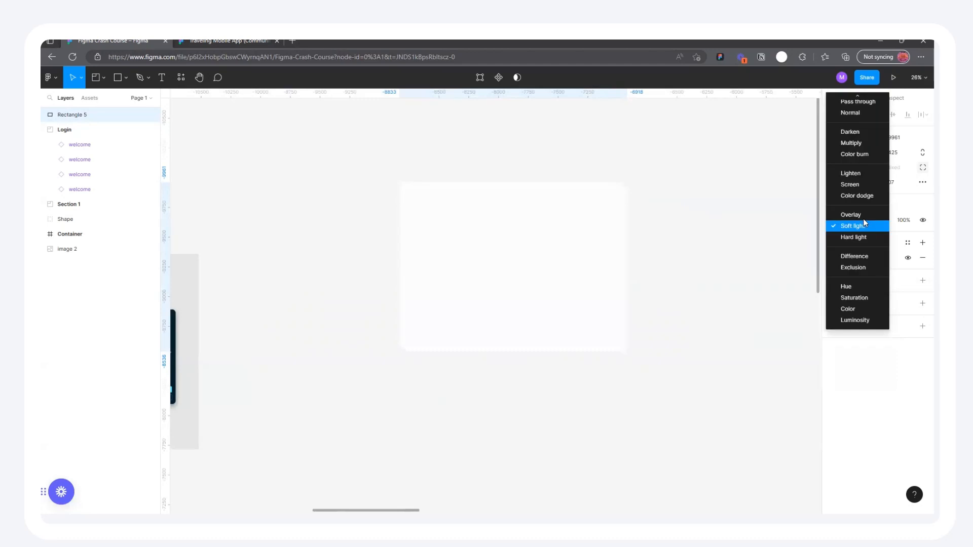
left_click(861, 109)
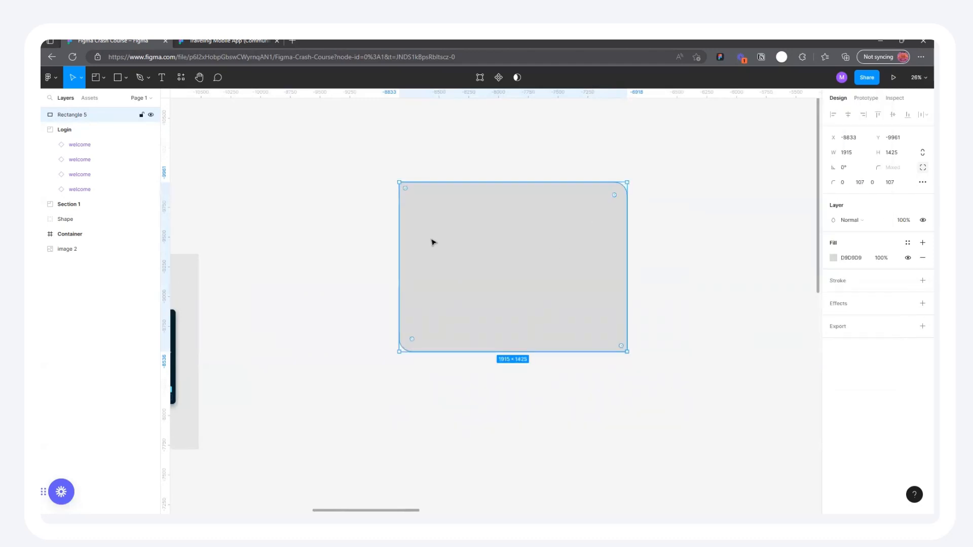
Duplicate the toucan image and place the copy beside the rectangle at about X -6602, Y -9961
scroll(406, 241, "down", 10)
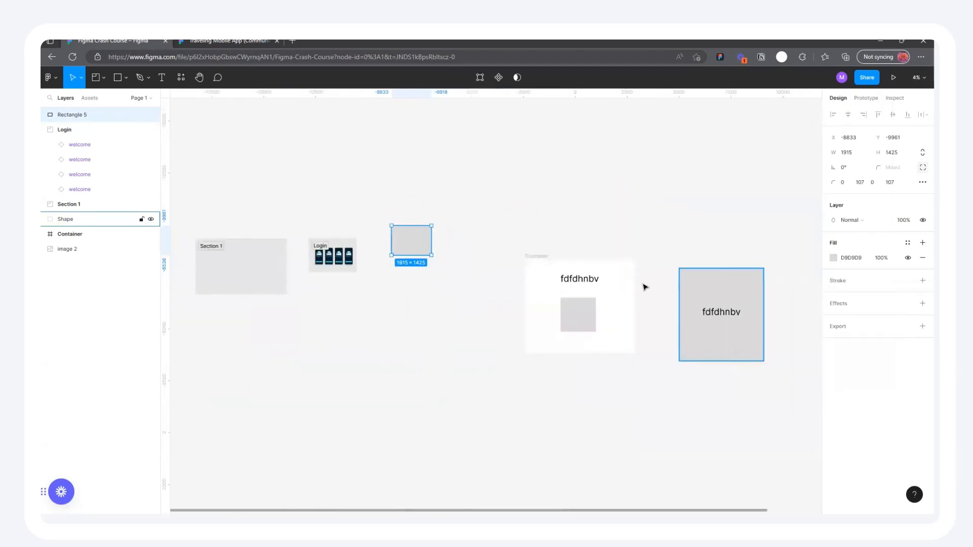
scroll(586, 271, "down", 3)
left_click(729, 287)
left_click_drag(728, 286, 496, 288)
scroll(494, 292, "up", 5)
left_click_drag(487, 325, 586, 219)
scroll(593, 169, "up", 4)
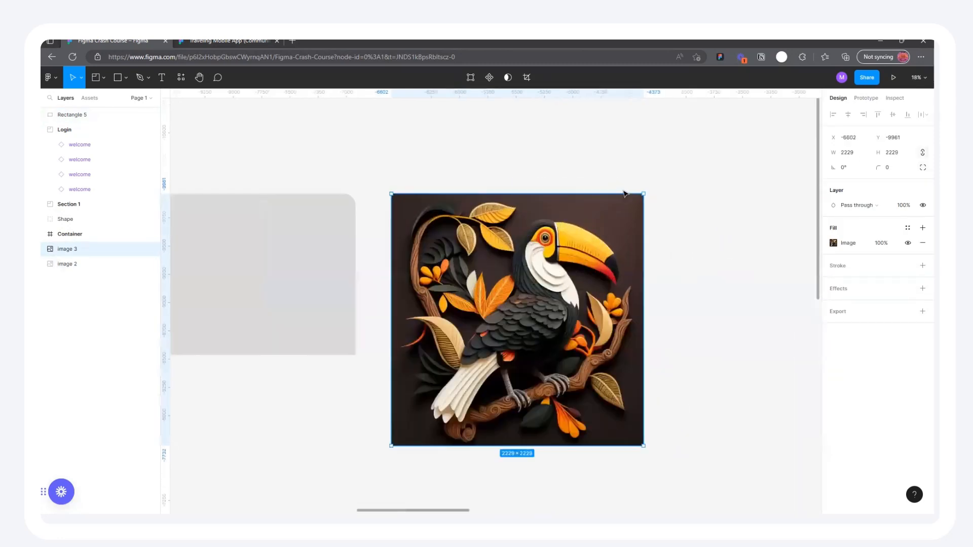
Switch the duplicated toucan image's blend mode between Normal and Pass through, leaving it on Normal
left_click(861, 205)
left_click(860, 213)
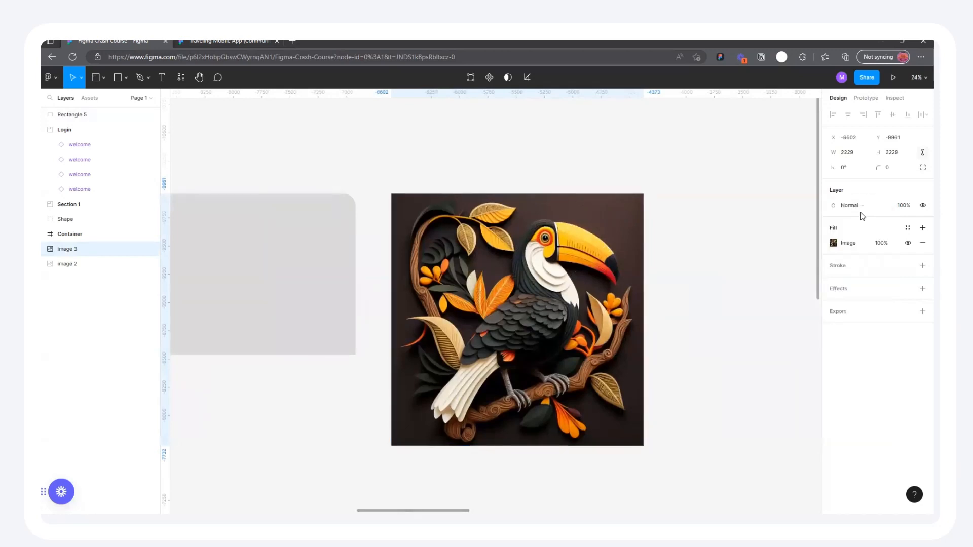
left_click(864, 207)
left_click(864, 198)
left_click(857, 210)
left_click(855, 216)
Try the Darken, Multiply and Color burn blend modes on the toucan image
left_click(856, 208)
left_click(856, 223)
left_click(858, 208)
left_click(859, 216)
left_click(860, 204)
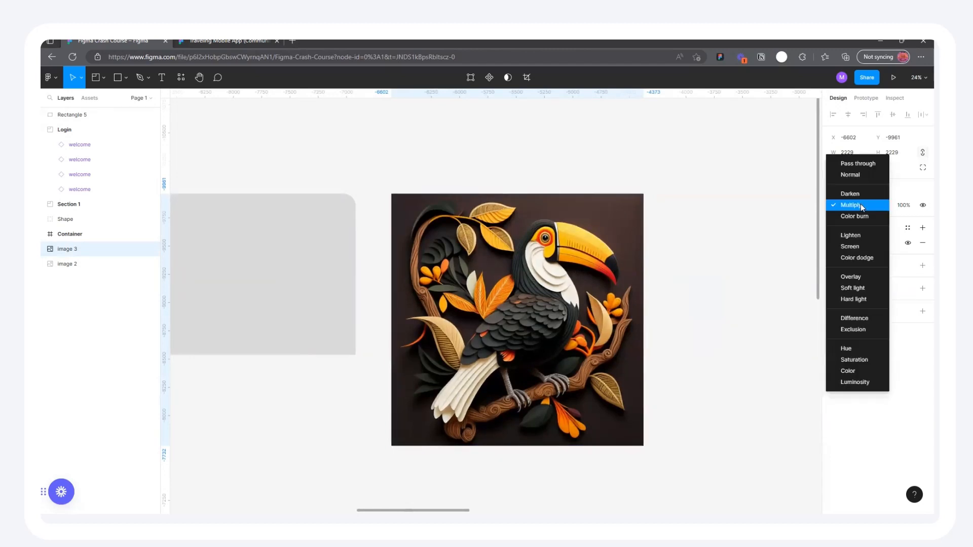
left_click(860, 220)
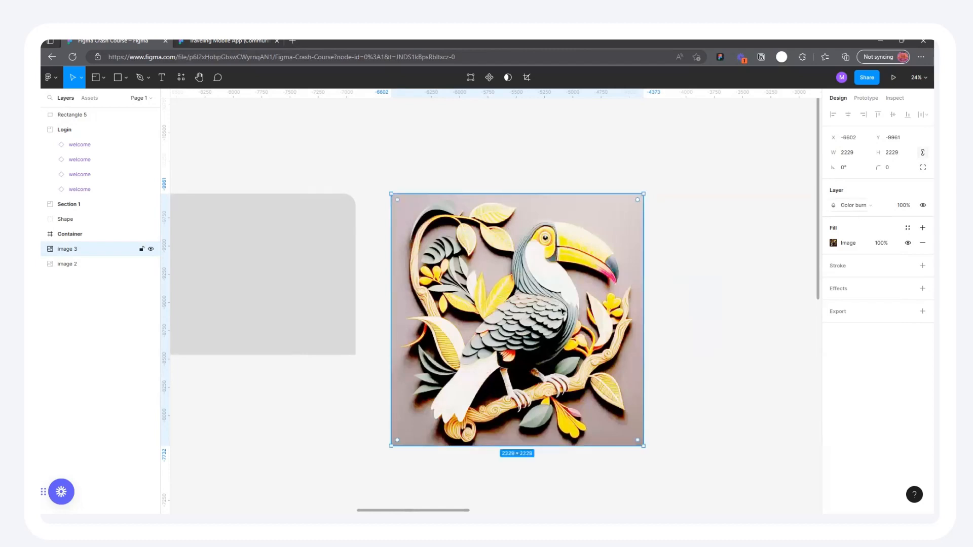
Try the Lighten, Screen and Color dodge blend modes on the toucan image
left_click(858, 205)
left_click(856, 228)
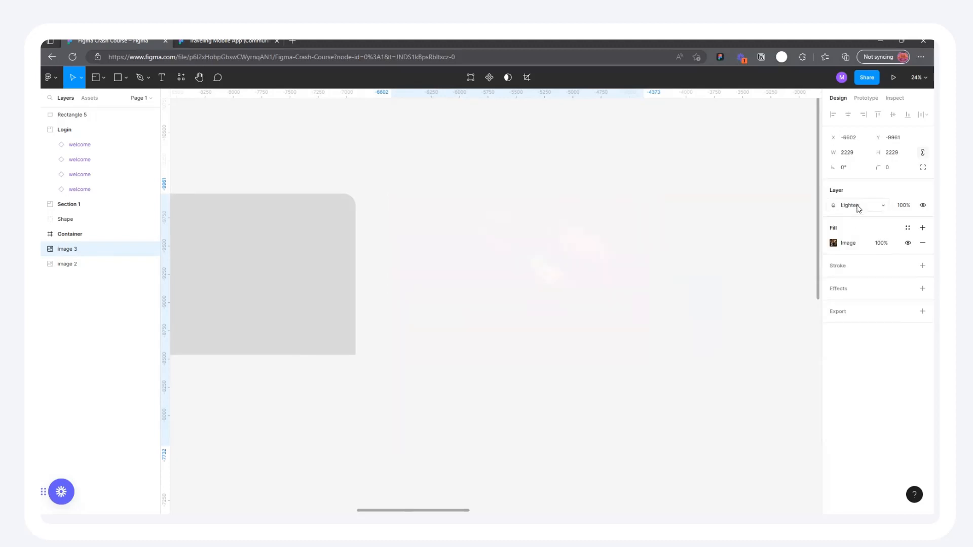
left_click(857, 206)
left_click(853, 216)
left_click(855, 213)
left_click(857, 217)
Try further blend modes on the toucan image, from Overlay through to Difference
left_click(860, 206)
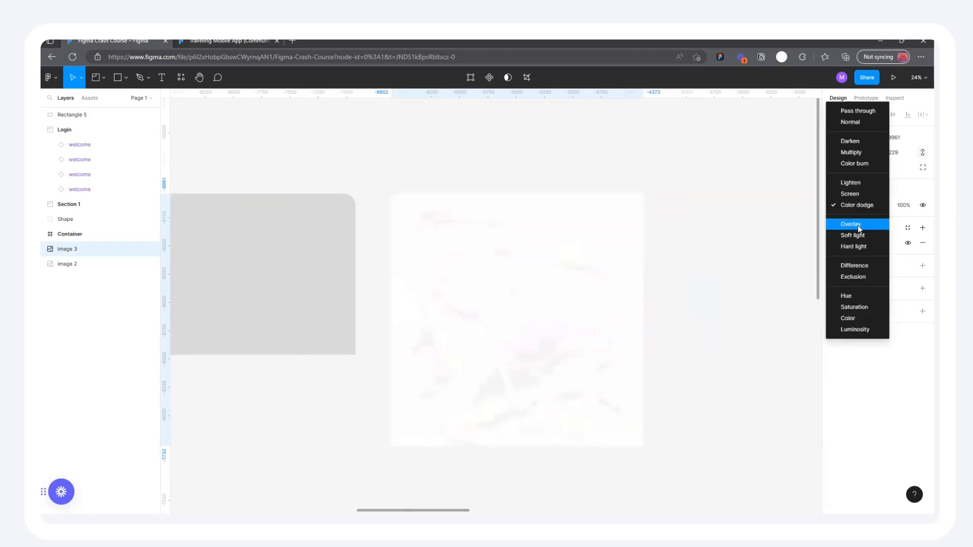
left_click(859, 225)
left_click(859, 207)
left_click(859, 226)
left_click(861, 209)
left_click(859, 237)
left_click(860, 208)
left_click(856, 255)
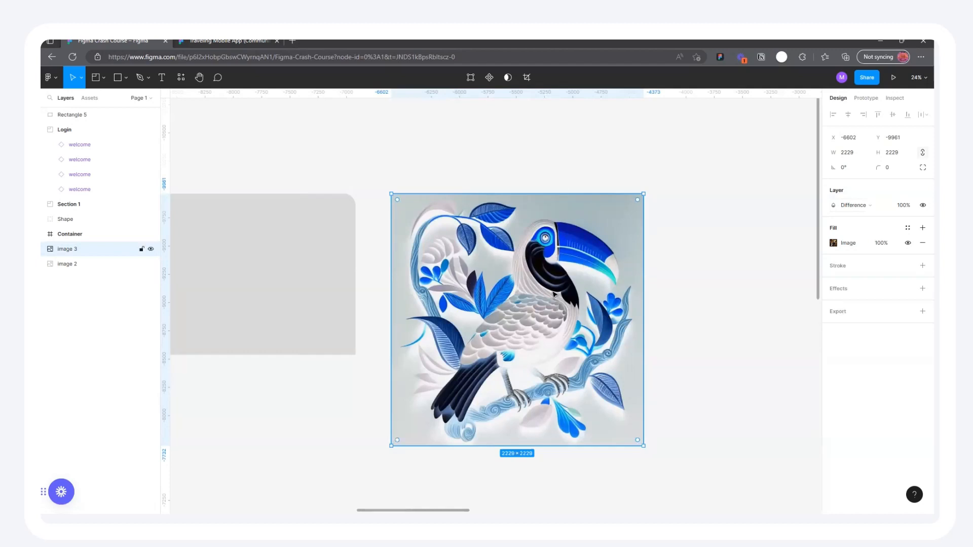
Try the Exclusion blend mode on the toucan image and return it to Normal
left_click(865, 207)
left_click(847, 271)
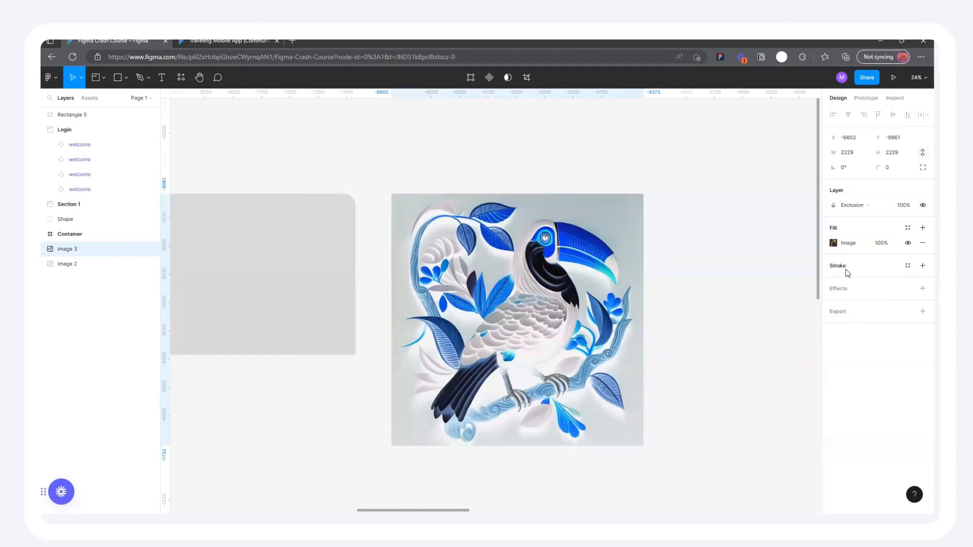
left_click(853, 206)
left_click(851, 113)
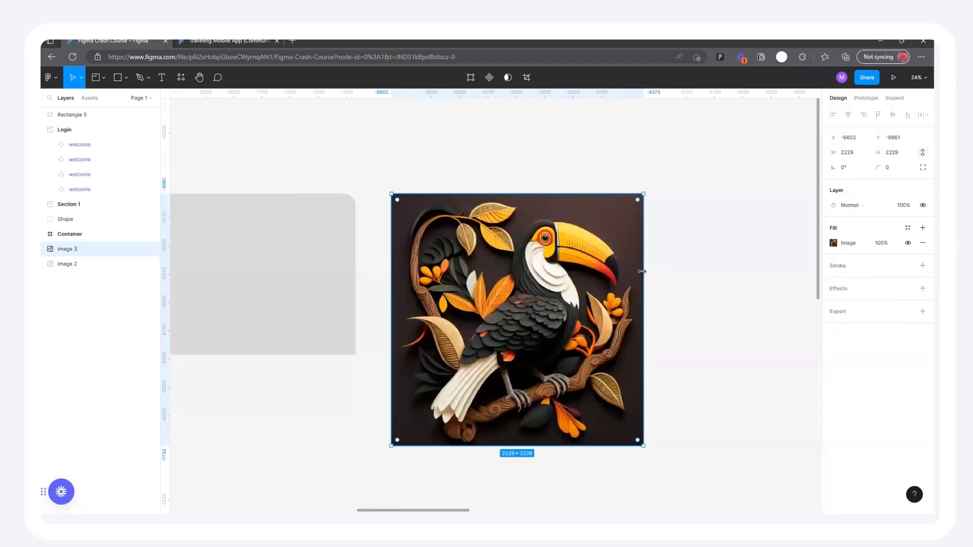
Move the toucan image away from the rectangle and reposition the rectangle at about X -8745, Y -10002
scroll(673, 245, "down", 3)
left_click_drag(627, 289, 241, 426)
scroll(586, 254, "up", 3)
left_click(454, 260)
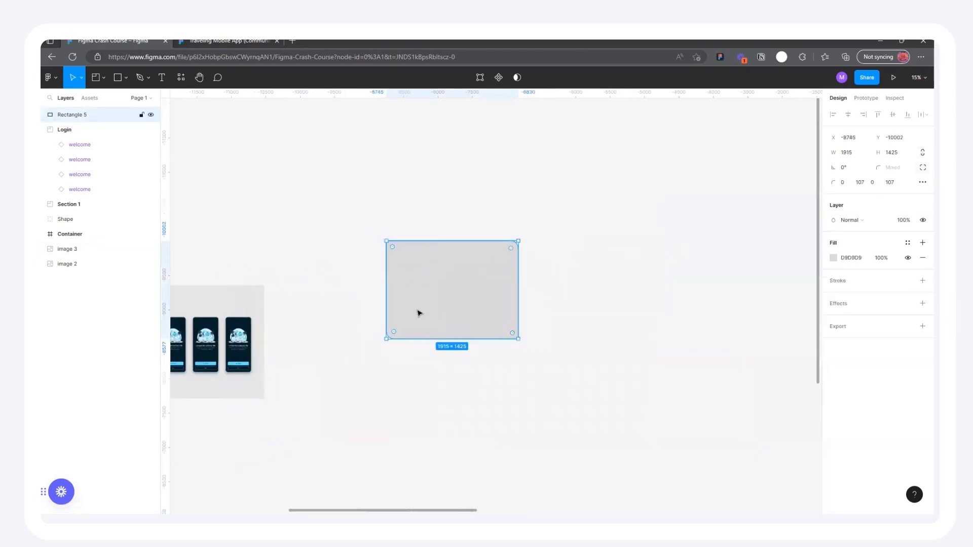
scroll(419, 311, "up", 3)
left_click(675, 199)
left_click(486, 250)
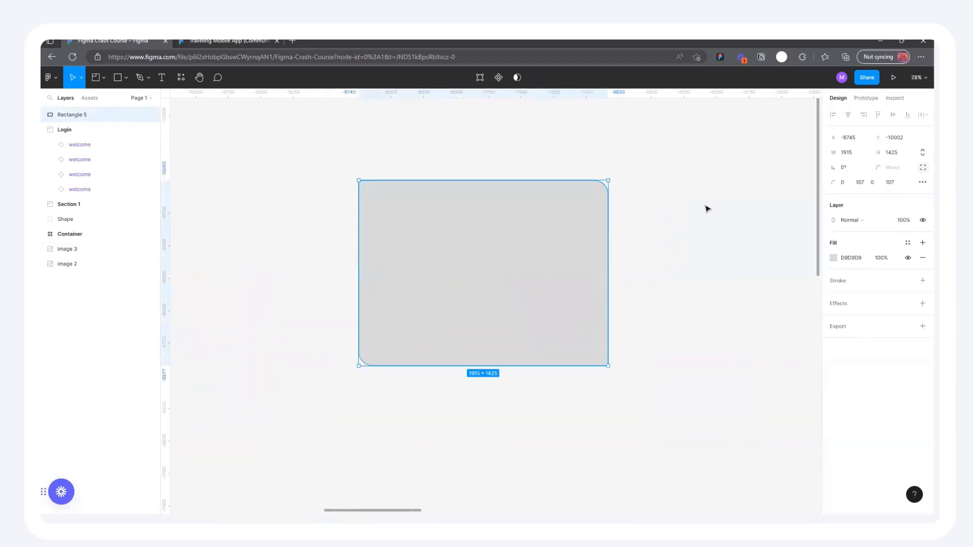
Change the rectangle's solid fill to a bright blue with HSL values of about 198, 100, 58
left_click(834, 258)
left_click_drag(740, 315, 790, 303)
left_click_drag(739, 392, 779, 392)
left_click_drag(790, 340, 829, 322)
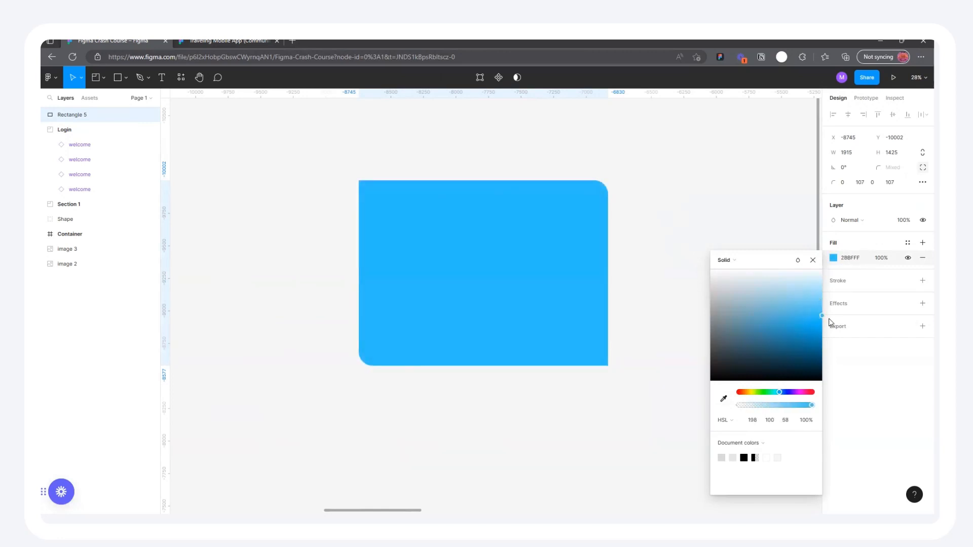
Convert the rectangle's fill to a linear gradient and stretch it roughly horizontally from beyond its left edge to beyond its right edge
left_click(741, 263)
left_click(741, 274)
left_click_drag(484, 363, 648, 269)
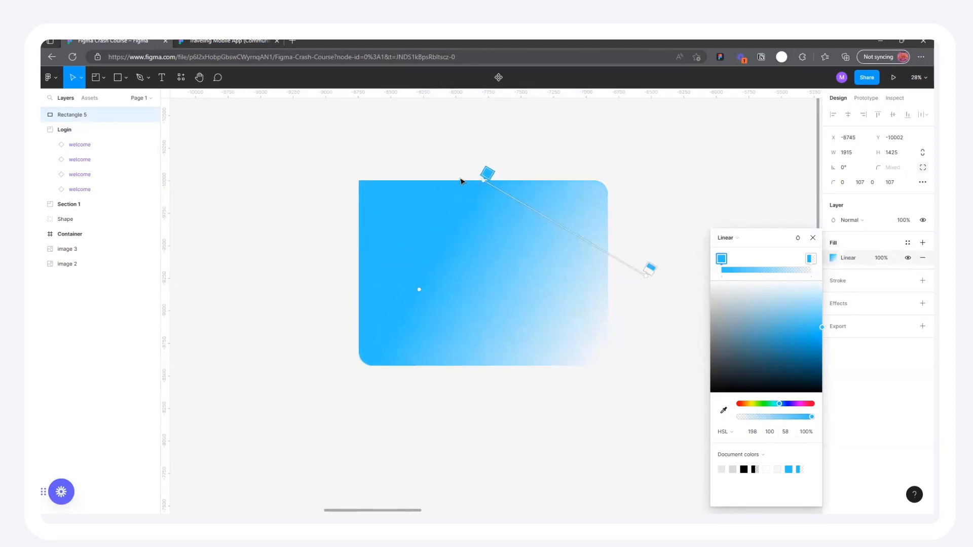
left_click_drag(484, 180, 340, 272)
left_click_drag(645, 274, 648, 269)
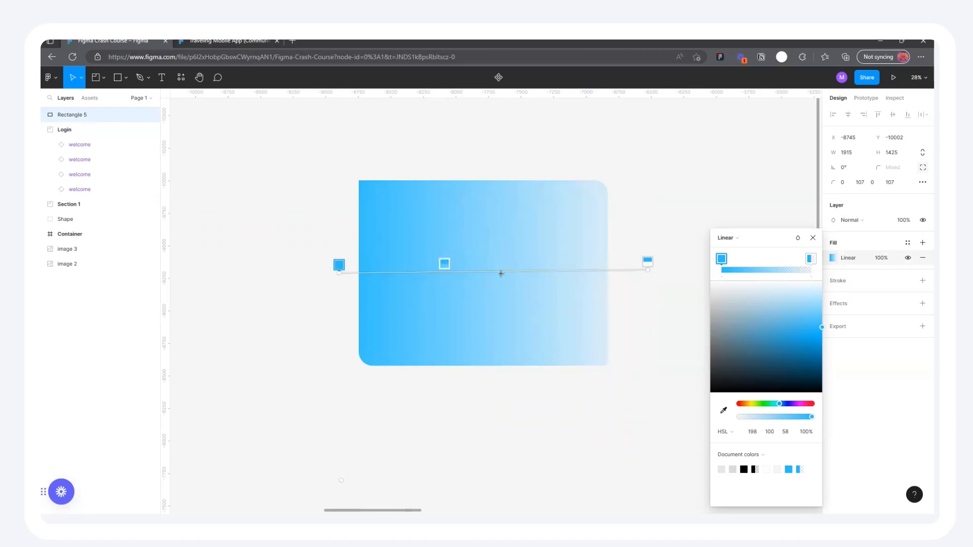
left_click_drag(646, 269, 649, 277)
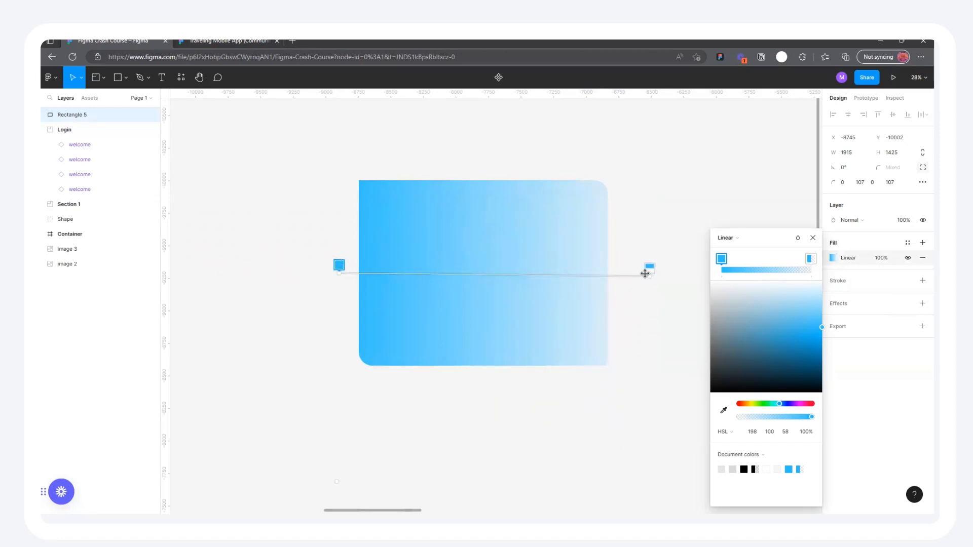
Realign the linear gradient diagonally from the rectangle's upper-left corner to its lower-right corner
left_click_drag(647, 277, 473, 383)
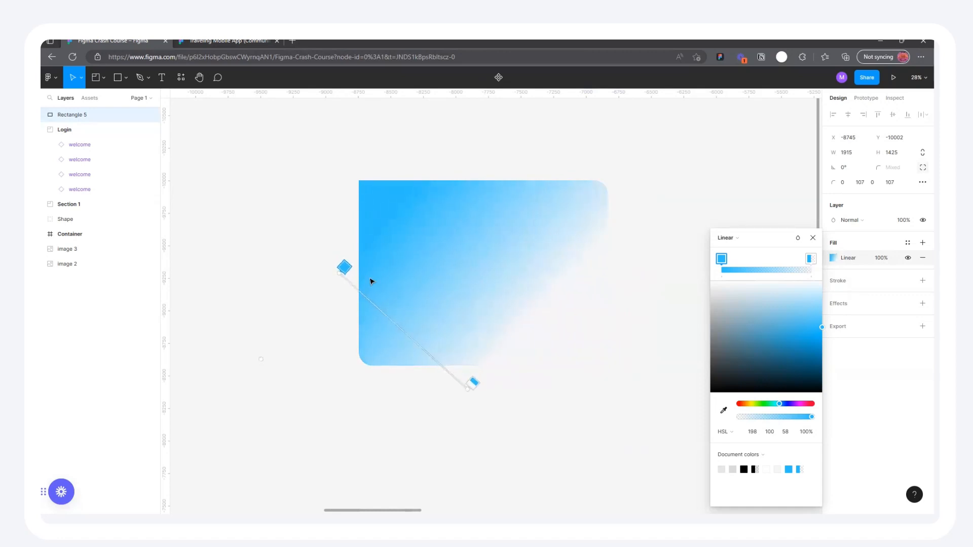
left_click_drag(336, 269, 359, 177)
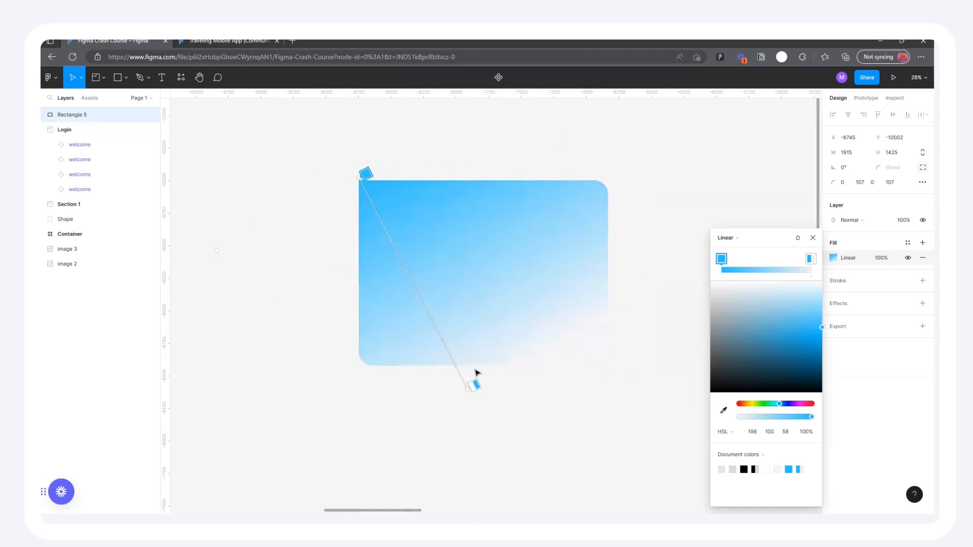
left_click_drag(467, 397, 612, 369)
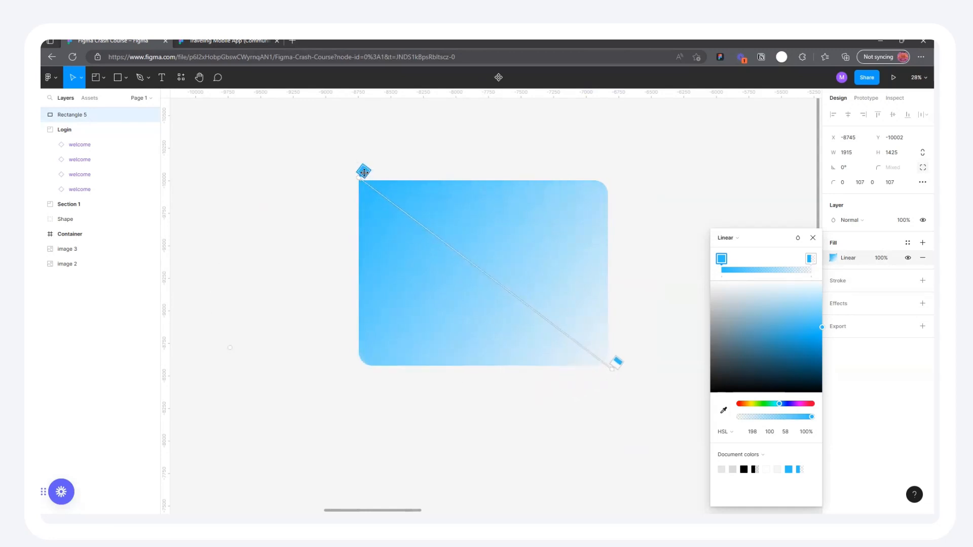
Color the gradient's start stop pink and its end stop blue, about HSL 238, 100, 58 at 100% opacity
left_click_drag(794, 402, 800, 402)
left_click(616, 362)
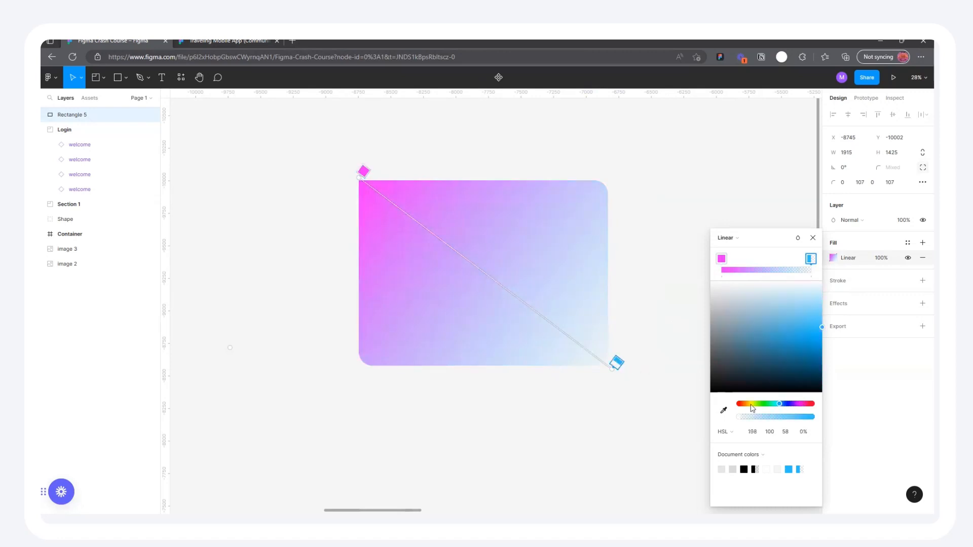
left_click_drag(780, 406, 799, 407)
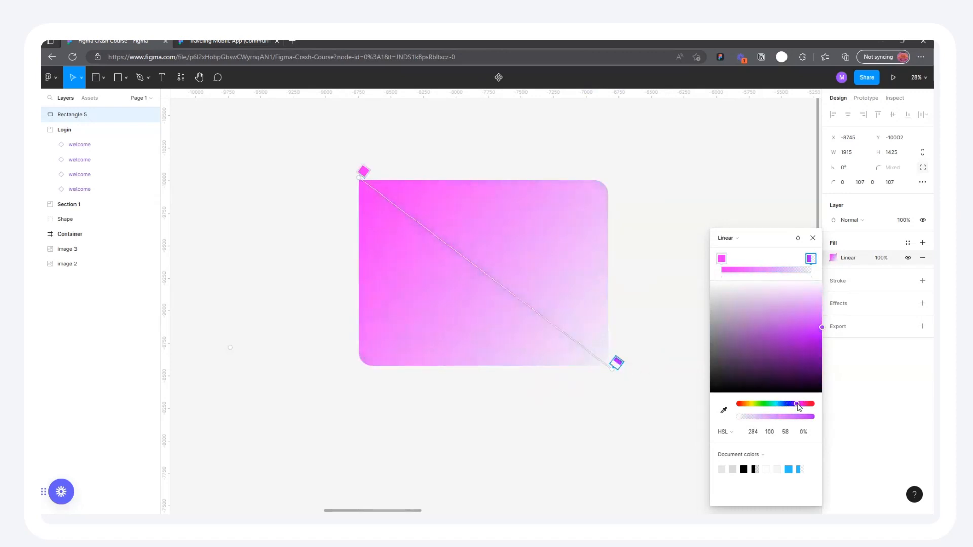
left_click_drag(741, 417, 788, 406)
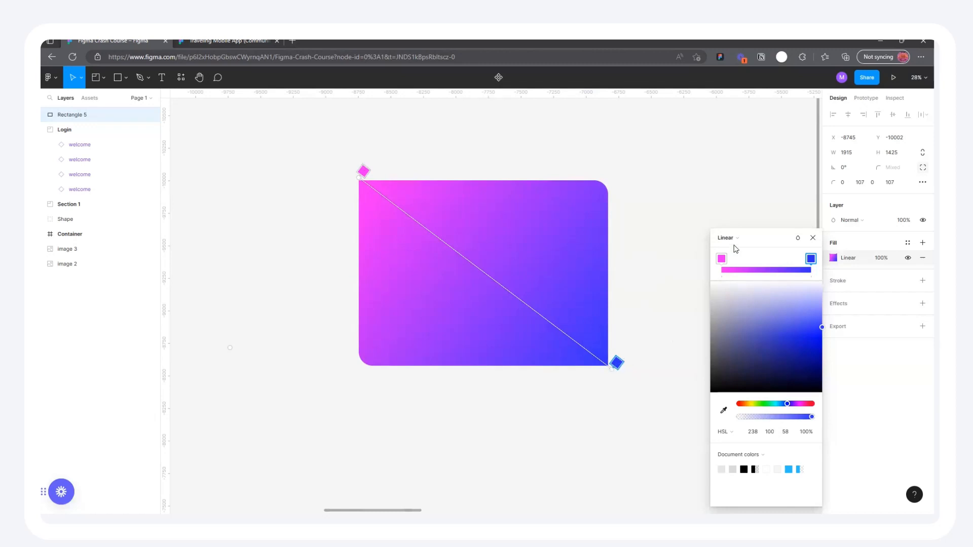
Add two intermediate gradient stops: cyan near the middle and pink, about HSL 331, 91, 73, nearer the start
left_click(500, 279)
left_click_drag(793, 407, 777, 405)
left_click(416, 218)
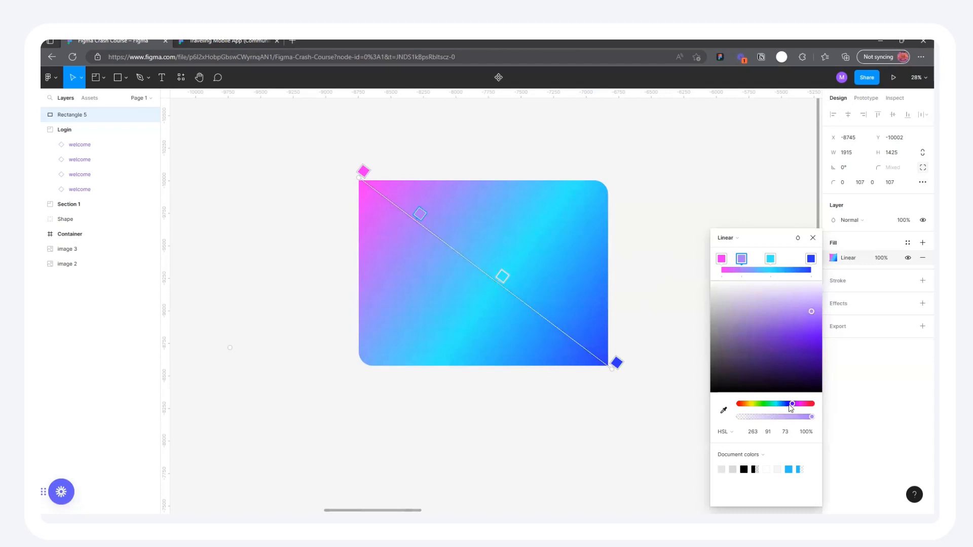
left_click_drag(796, 405, 807, 405)
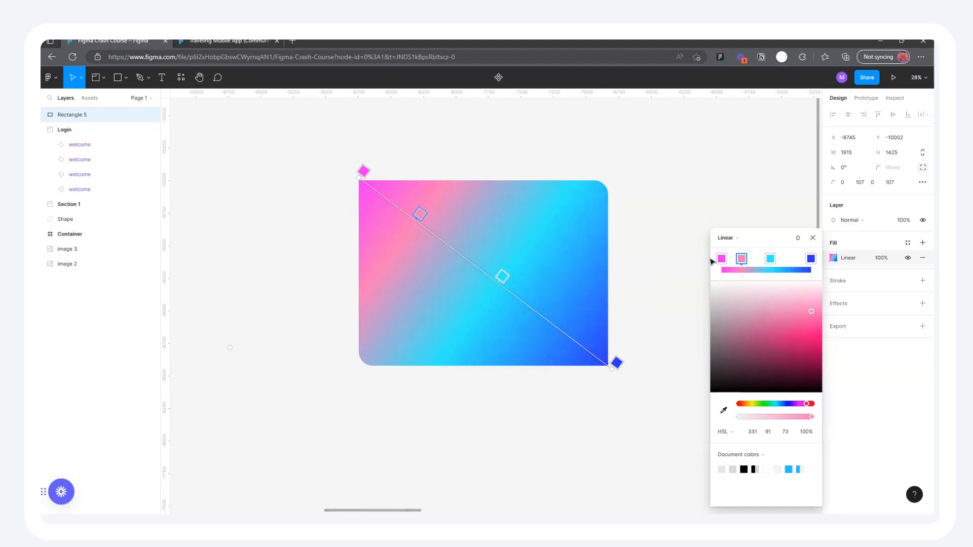
Switch the rectangle's gradient to Radial and shift its center point slightly upward
left_click(728, 238)
left_click(732, 248)
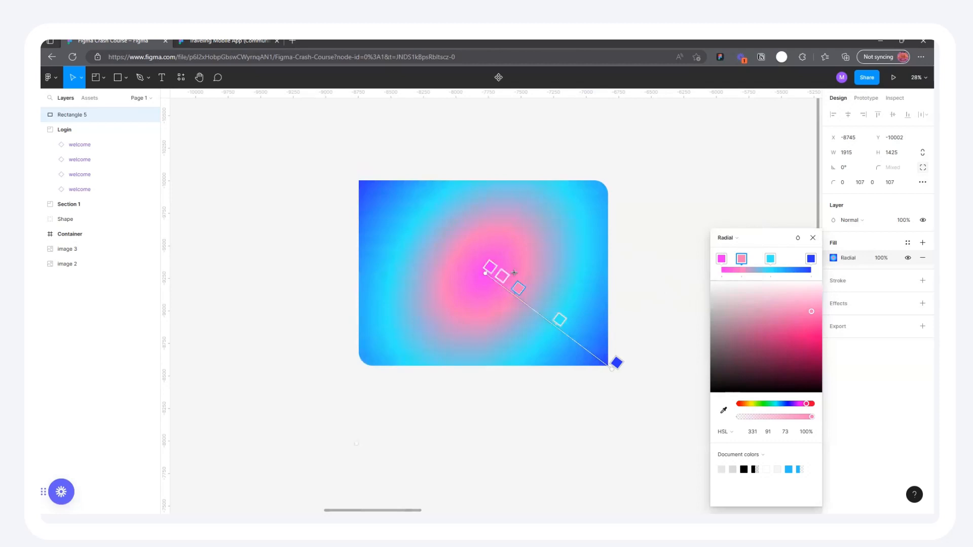
mouse_move(477, 268)
left_mouse_down()
mouse_move(454, 245)
mouse_move(488, 276)
mouse_move(486, 268)
left_mouse_up()
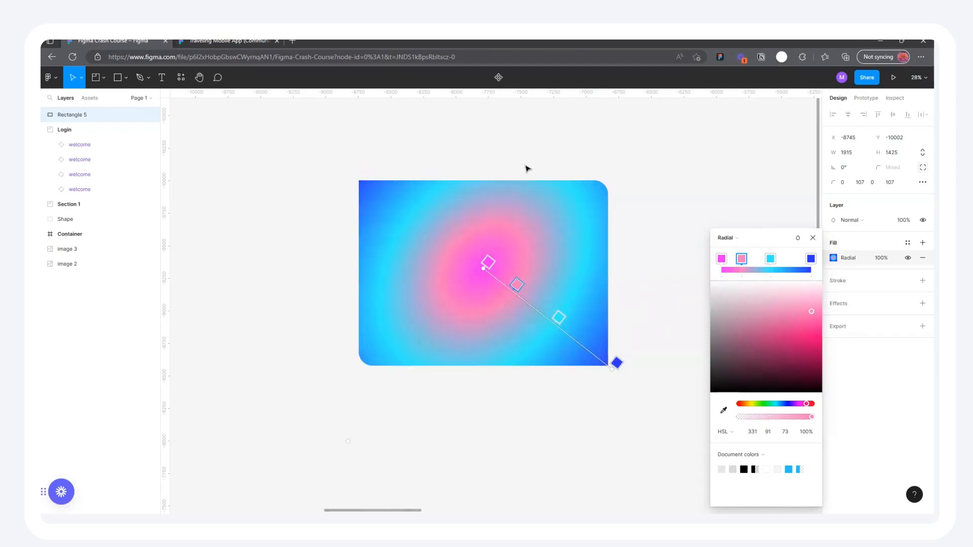
Switch the rectangle's gradient to Angular and swing its end handle to the upper-right corner
left_click(730, 242)
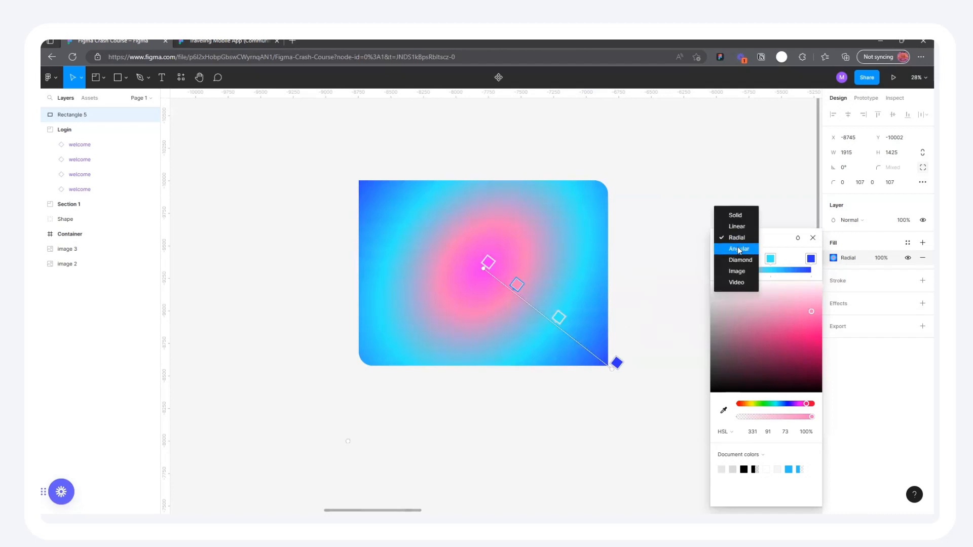
left_click(738, 247)
left_click_drag(614, 372, 627, 175)
Switch the gradient to Diamond, nudge its center point, and pull the end handle horizontally toward the rectangle's left side
left_click(729, 238)
left_click(735, 253)
mouse_move(481, 269)
left_mouse_down()
mouse_move(456, 278)
mouse_move(487, 273)
left_mouse_up()
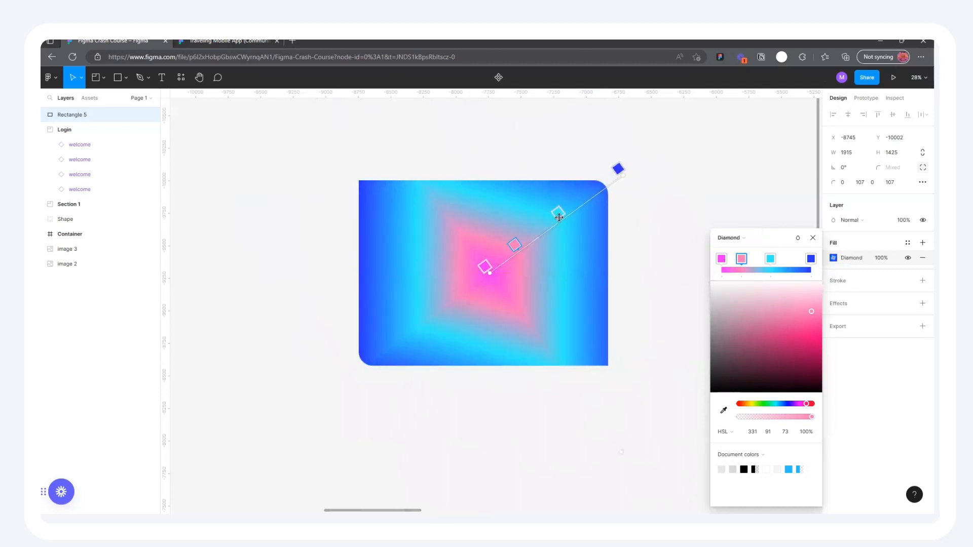
left_click_drag(626, 177, 412, 274)
Change the rectangle's fill type to Image and load the LADY JPG file from Downloads, shifting the rectangle slightly down
left_click(753, 238)
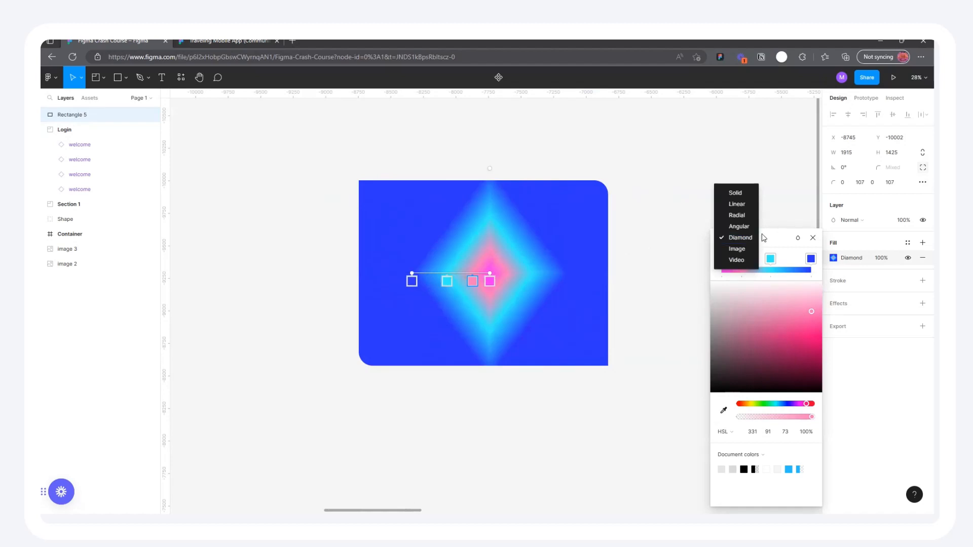
left_click(747, 249)
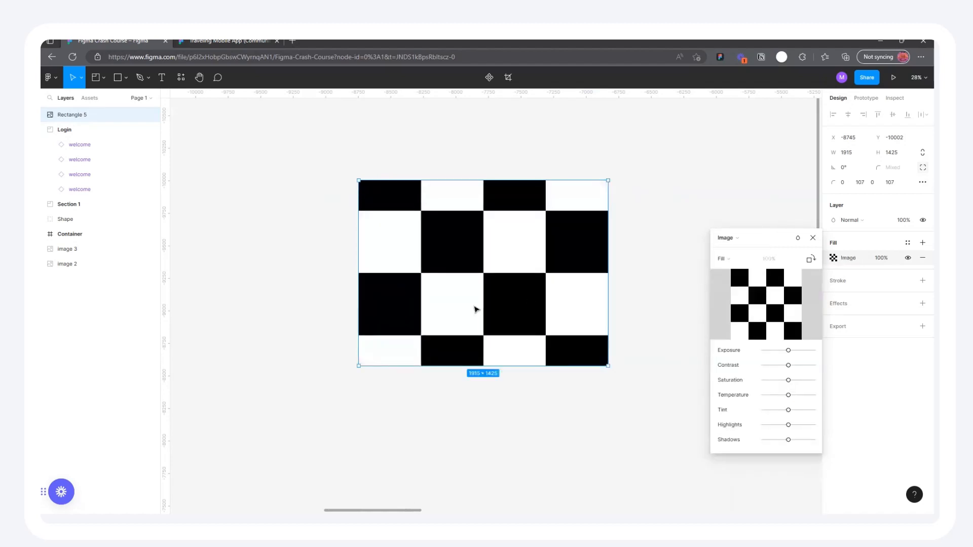
left_click_drag(425, 207, 470, 233)
mouse_move(773, 305)
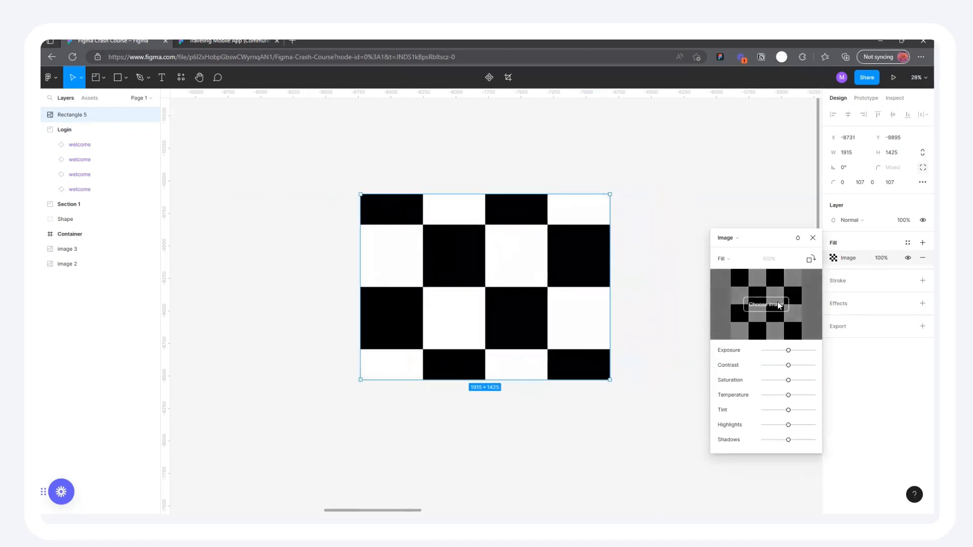
left_click(772, 306)
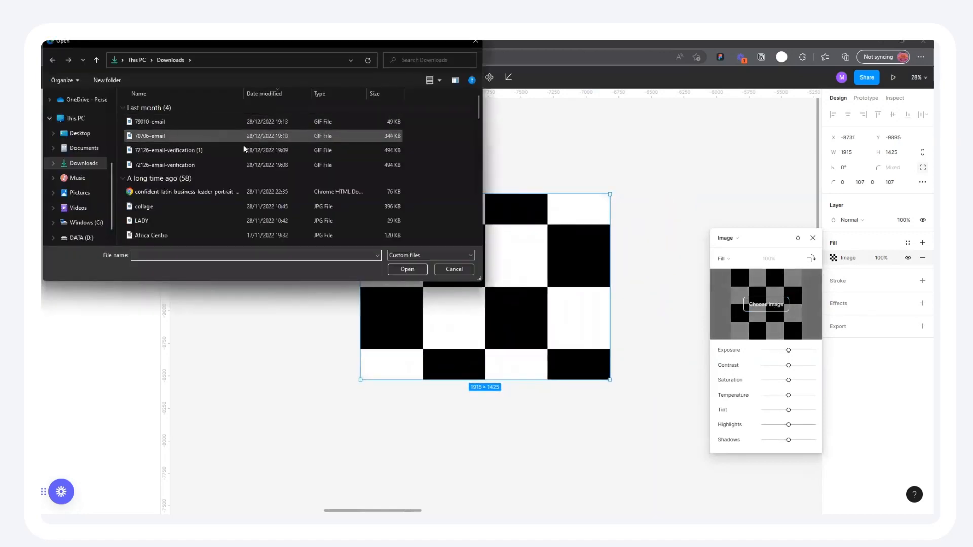
left_click(160, 219)
left_click(400, 271)
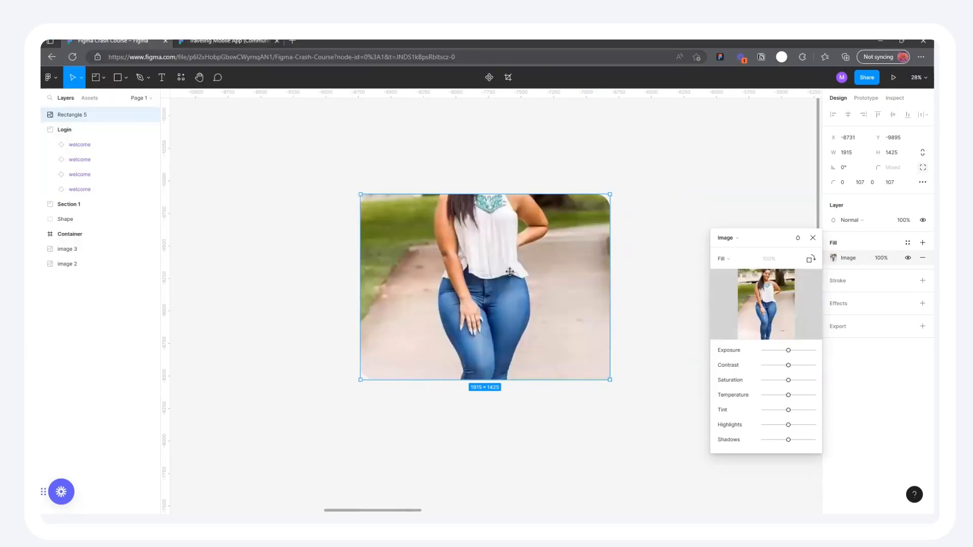
Set the image fill to Crop, reposition the photo to frame the woman's head and torso, and move the rectangle slightly up and left
left_click(723, 258)
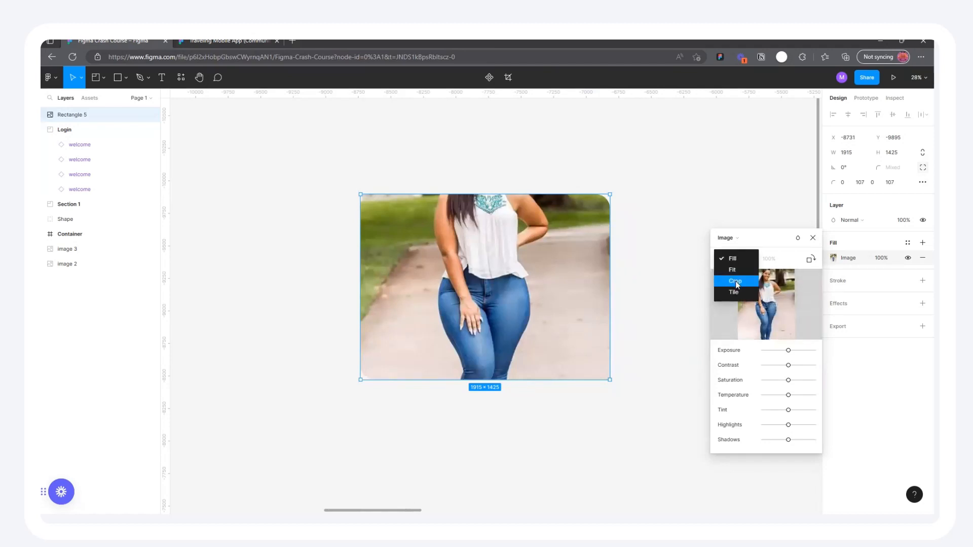
left_click(725, 280)
left_click_drag(485, 246, 488, 274)
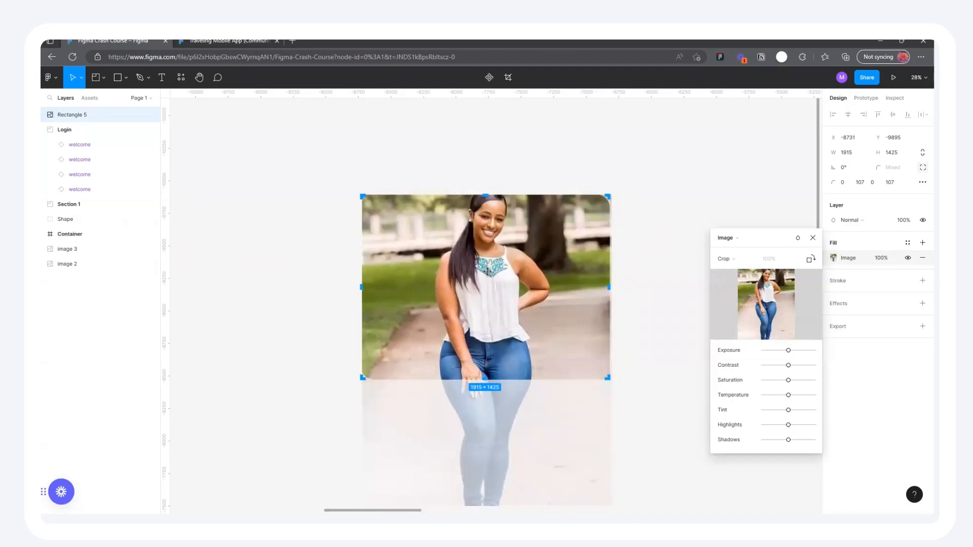
left_click_drag(483, 239, 483, 234)
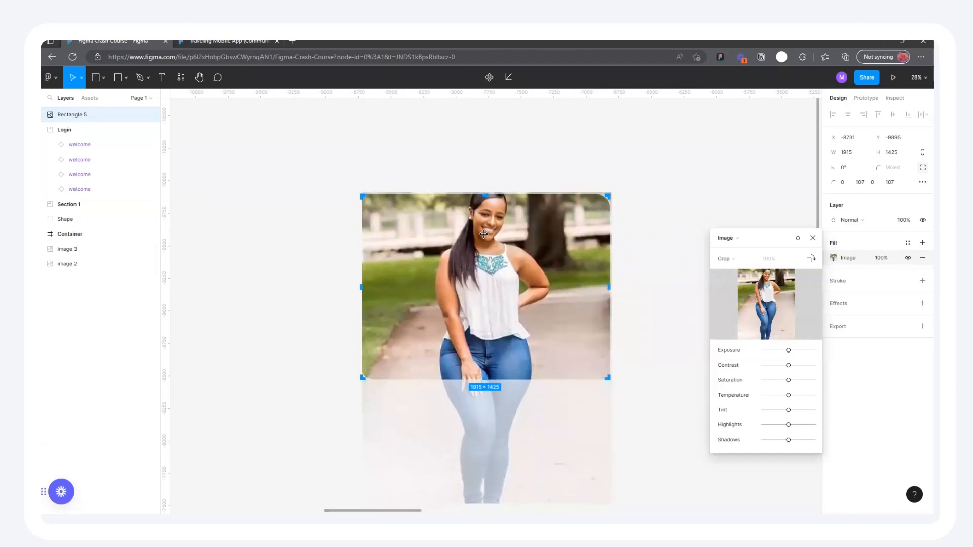
left_click(634, 233)
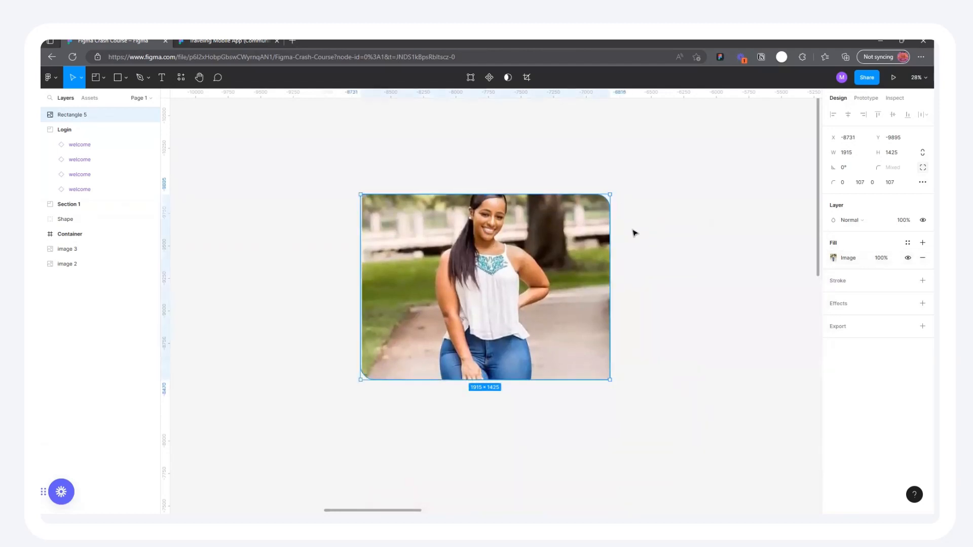
left_click_drag(492, 252, 478, 228)
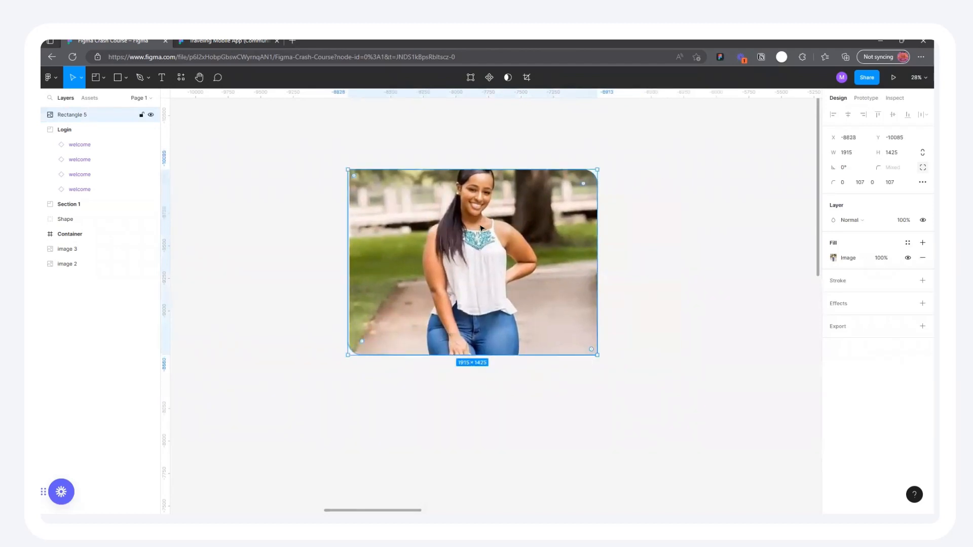
Try the Video fill type on the rectangle, and switch the fill back to Image
double_click(463, 229)
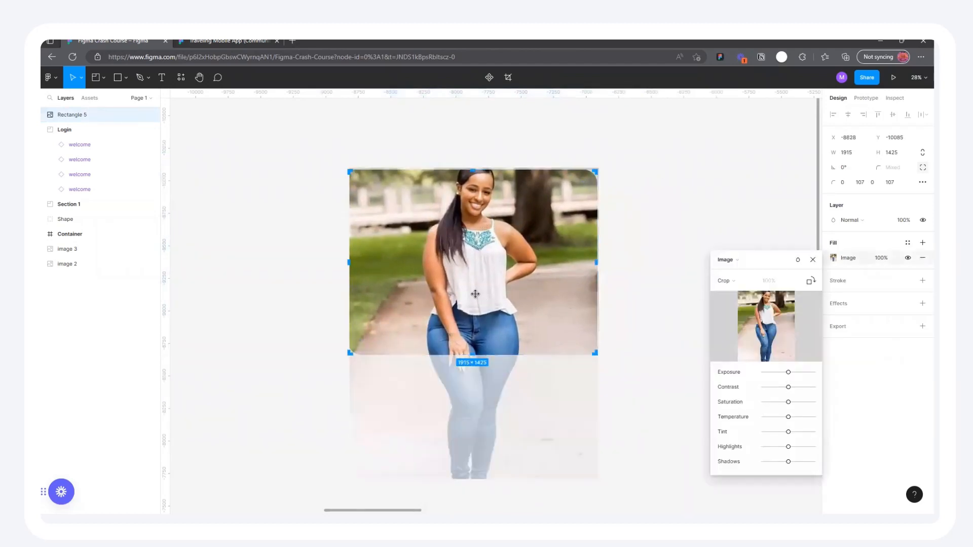
left_click(733, 261)
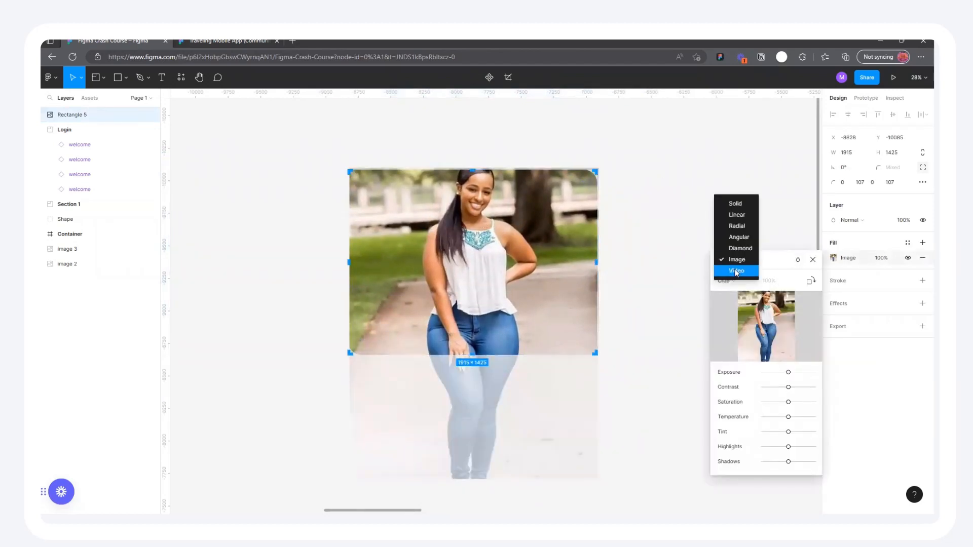
left_click(736, 271)
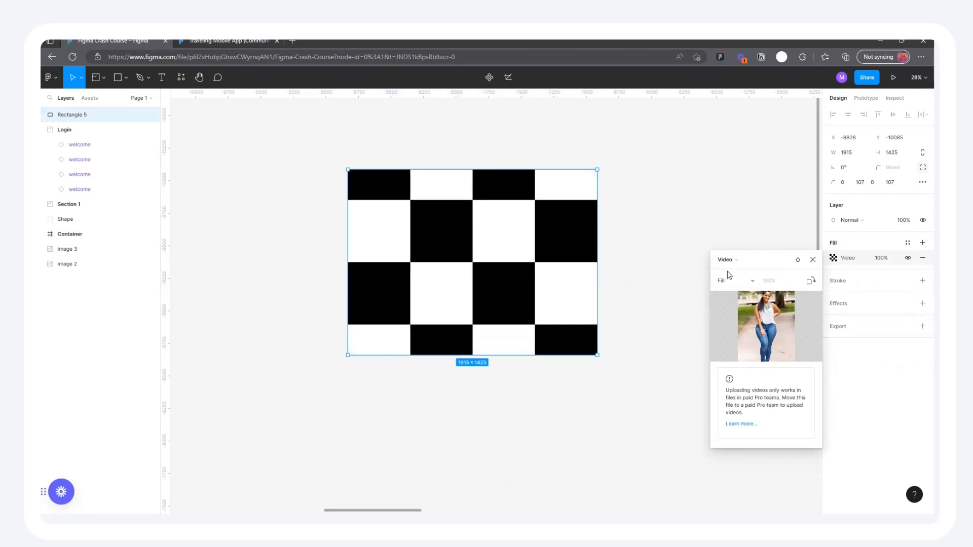
left_click(745, 260)
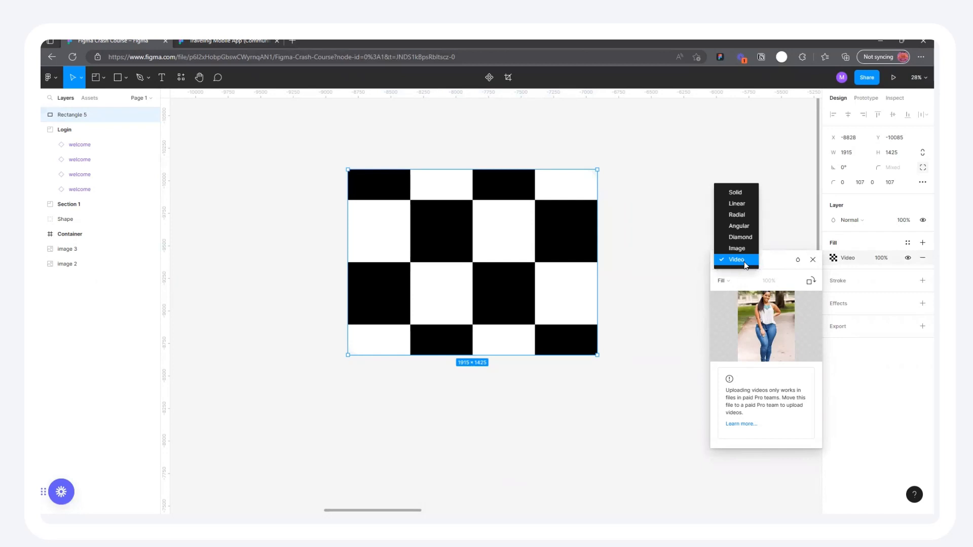
left_click(736, 260)
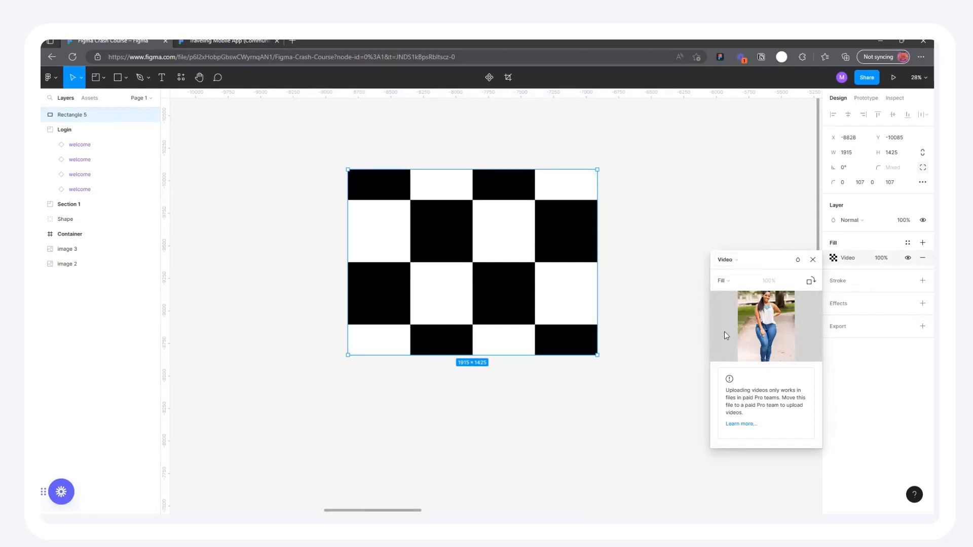
left_click(738, 263)
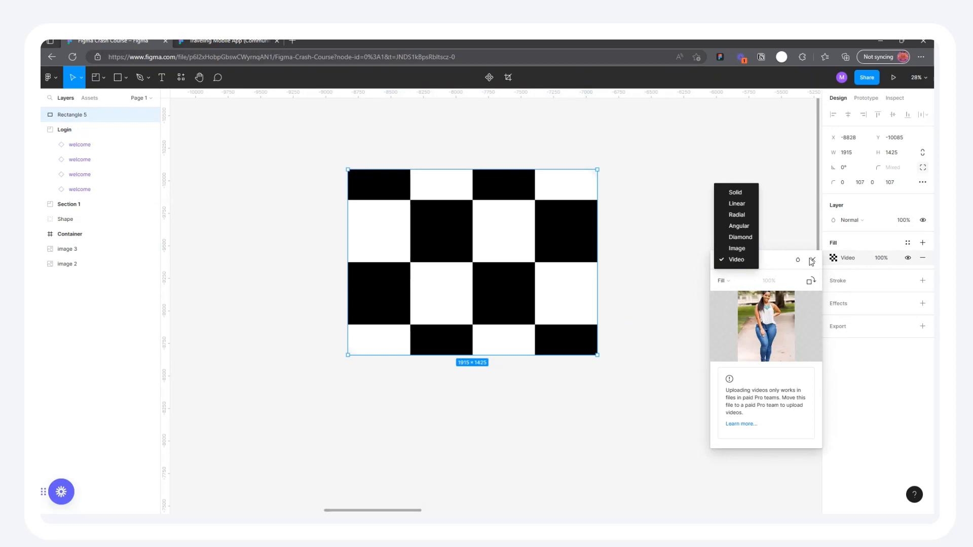
left_click(743, 249)
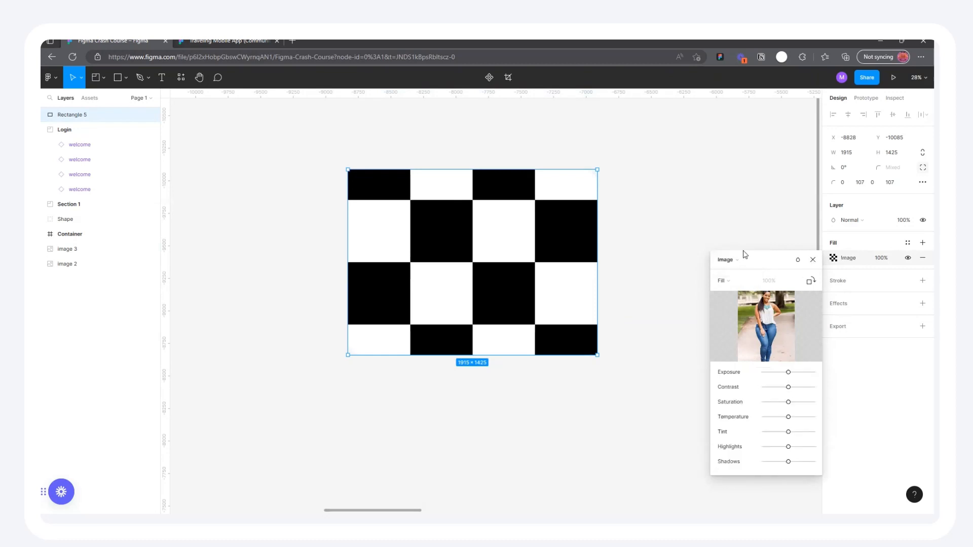
left_click(692, 217)
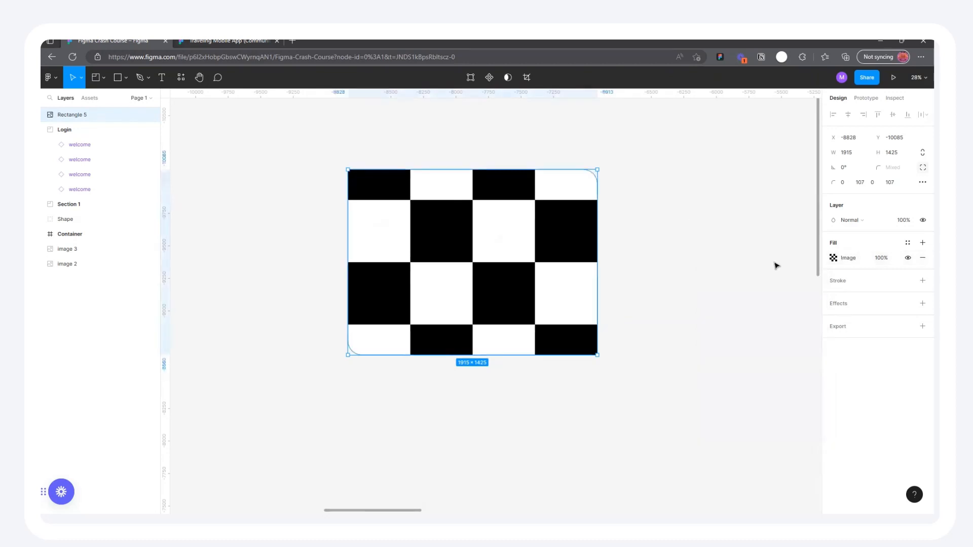
Replace the rectangle's image fill with a solid gray fill, about 8C8C8C at 100% opacity
scroll(676, 242, "down", 5)
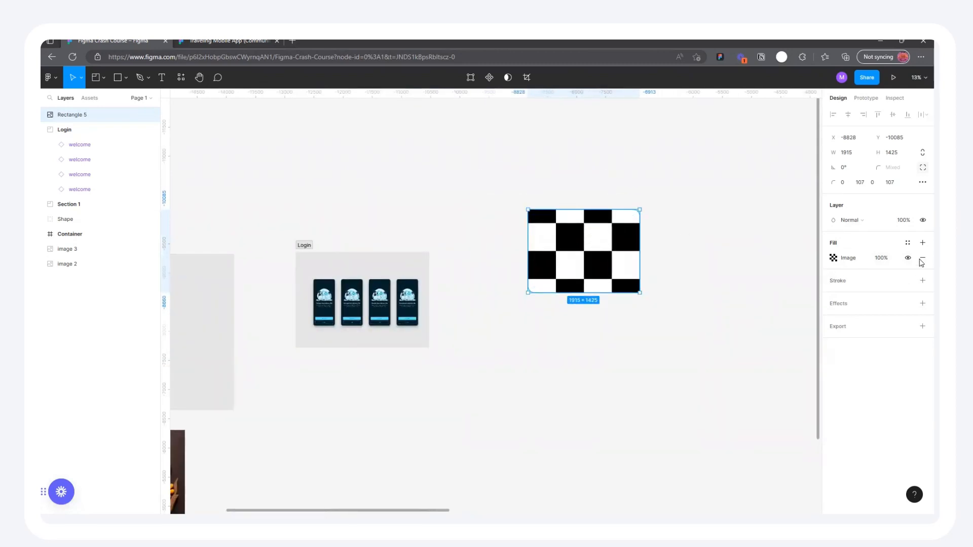
left_click(922, 243)
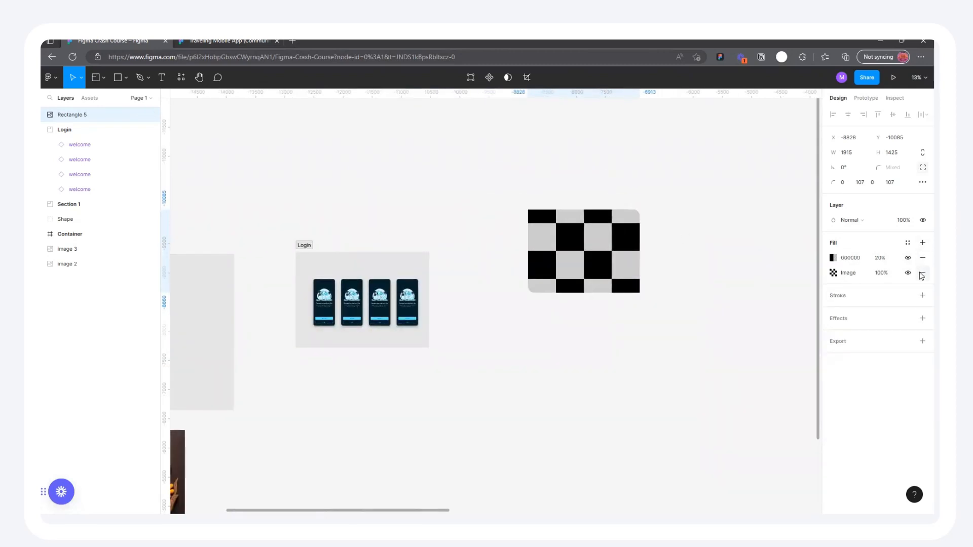
left_click(922, 273)
left_click(833, 258)
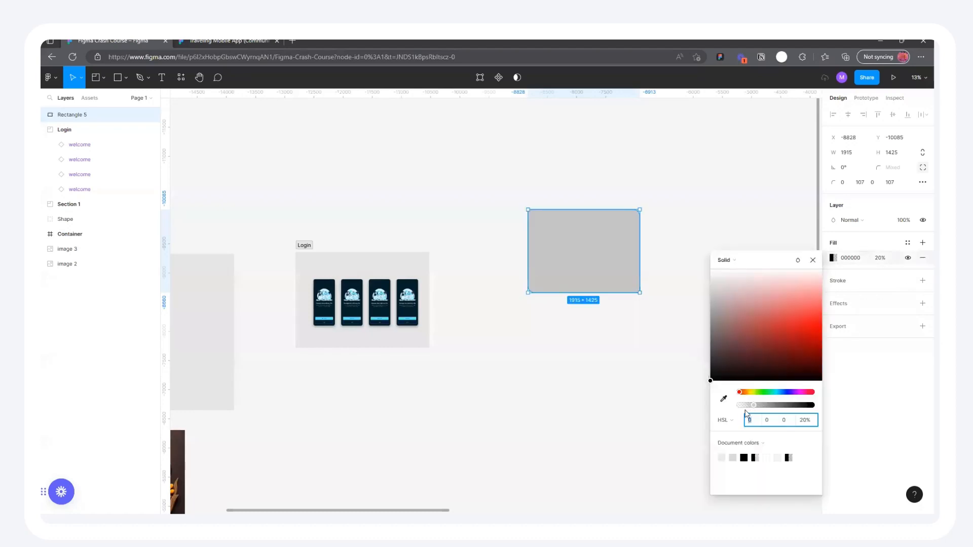
left_click_drag(753, 408, 864, 403)
left_click_drag(741, 344, 659, 320)
left_click(673, 199)
Move the gray rectangle into the empty space between the Login section and the Container frame, at about X -7515, Y -9565
scroll(480, 193, "down", 3)
left_click(546, 219)
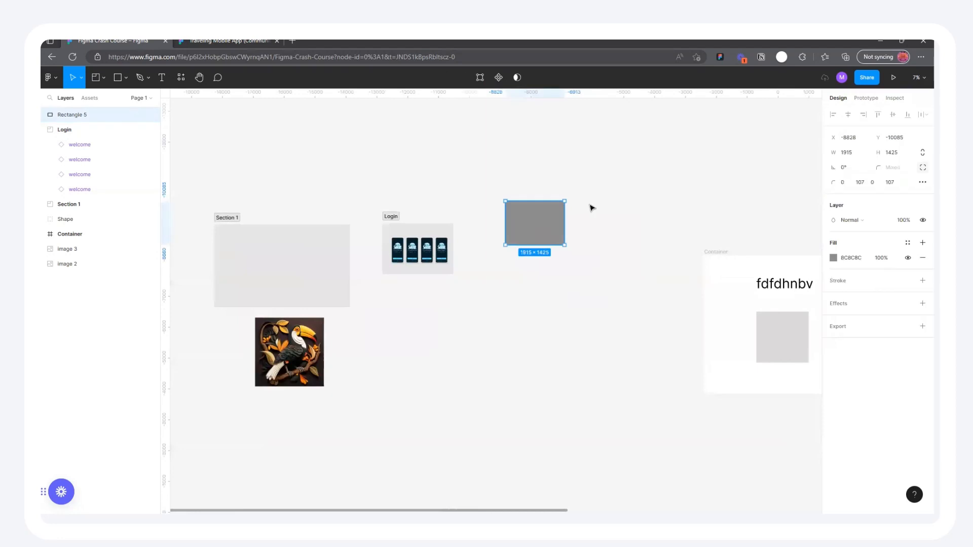
scroll(619, 205, "up", 2)
left_click_drag(497, 220, 563, 264)
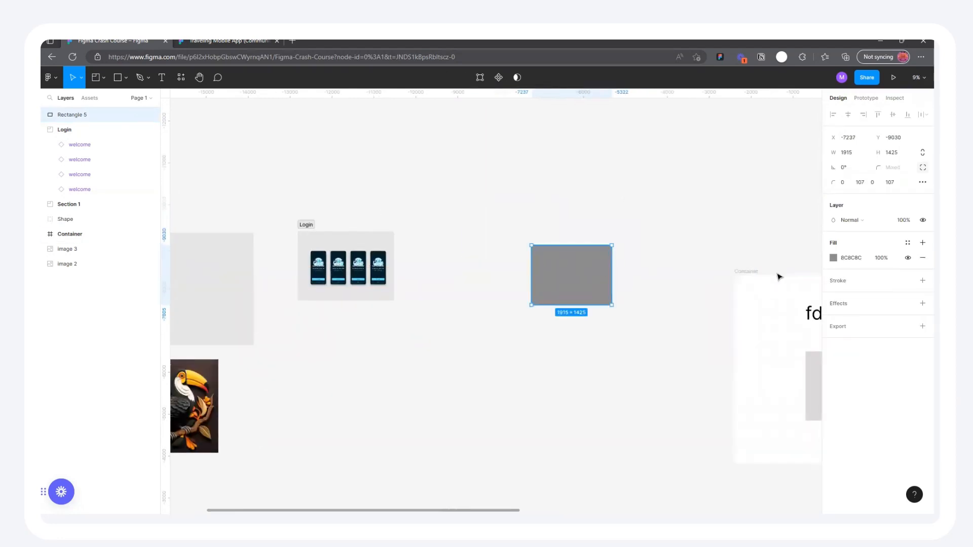
scroll(679, 268, "up", 2)
left_click_drag(517, 248, 497, 211)
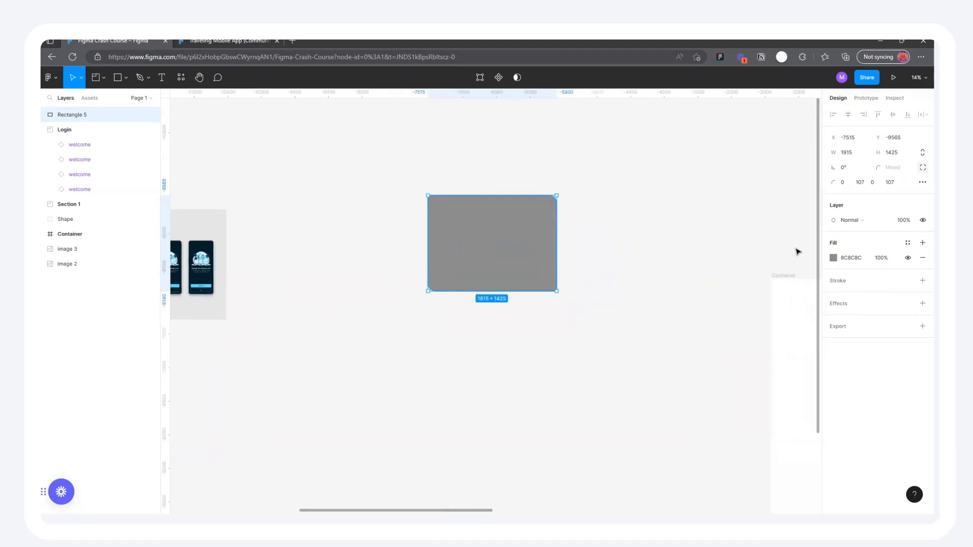
Add a black stroke to the rectangle with a thickness of 51, keeping its Inside alignment
left_click(922, 281)
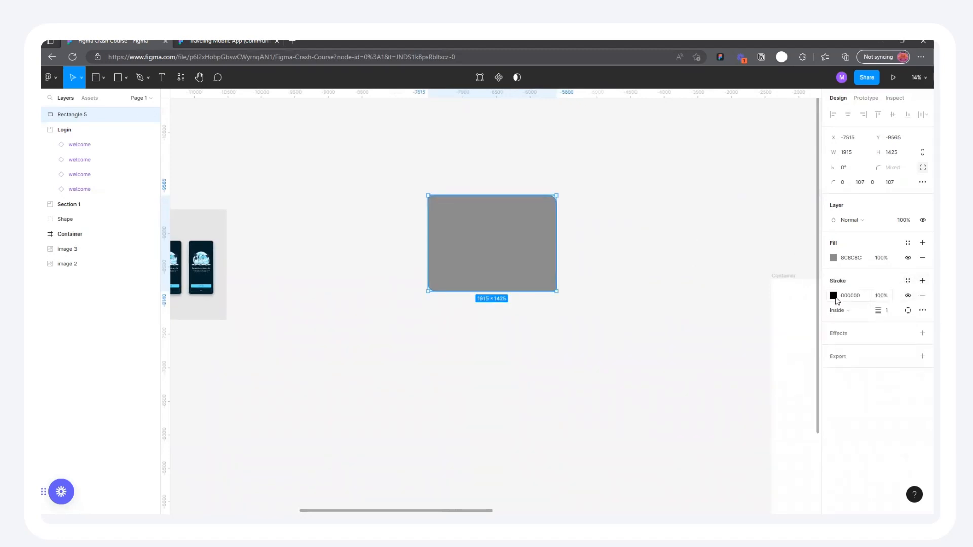
left_click_drag(881, 311, 928, 315)
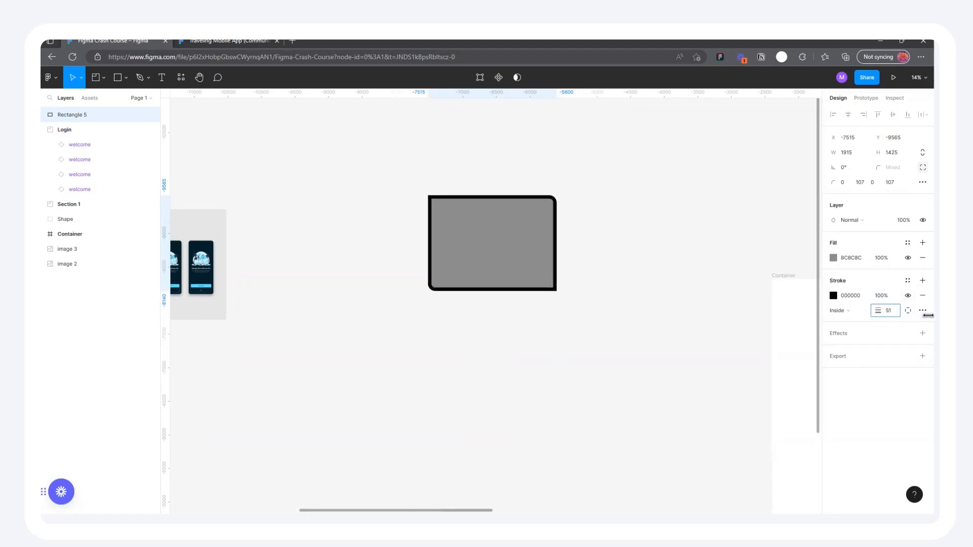
left_click(853, 314)
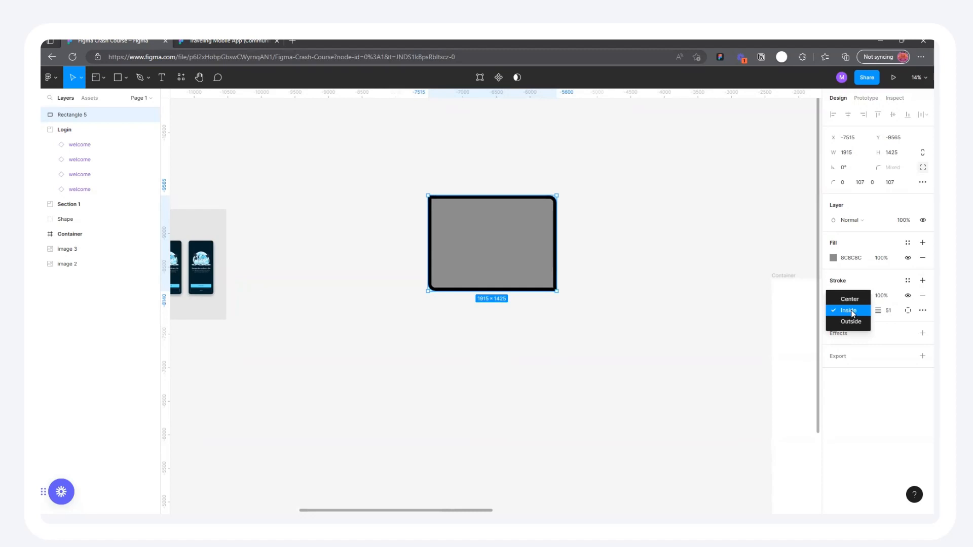
left_click(853, 312)
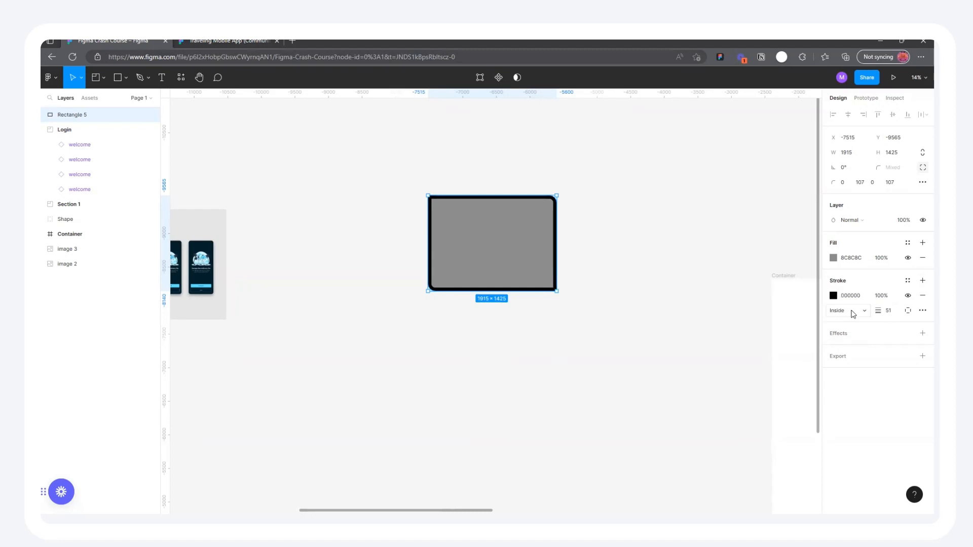
Try the Outside, Inside and Center stroke alignments on the gray rectangle
left_click(853, 314)
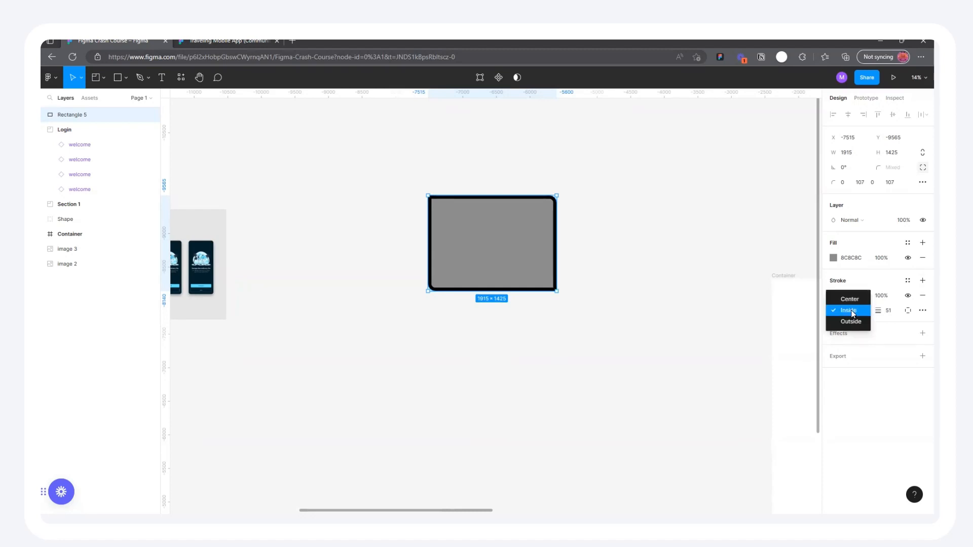
left_click(851, 321)
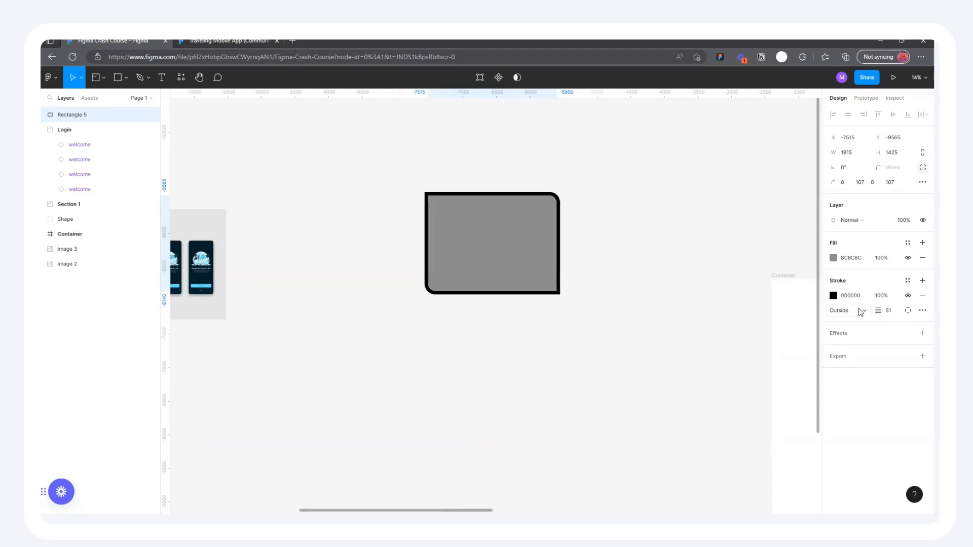
left_click(860, 311)
left_click(852, 298)
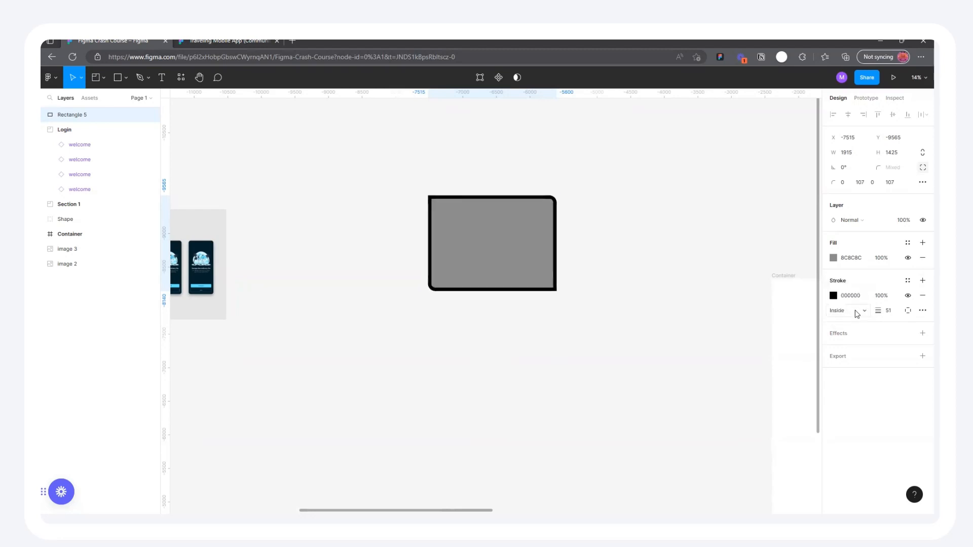
left_click(858, 300)
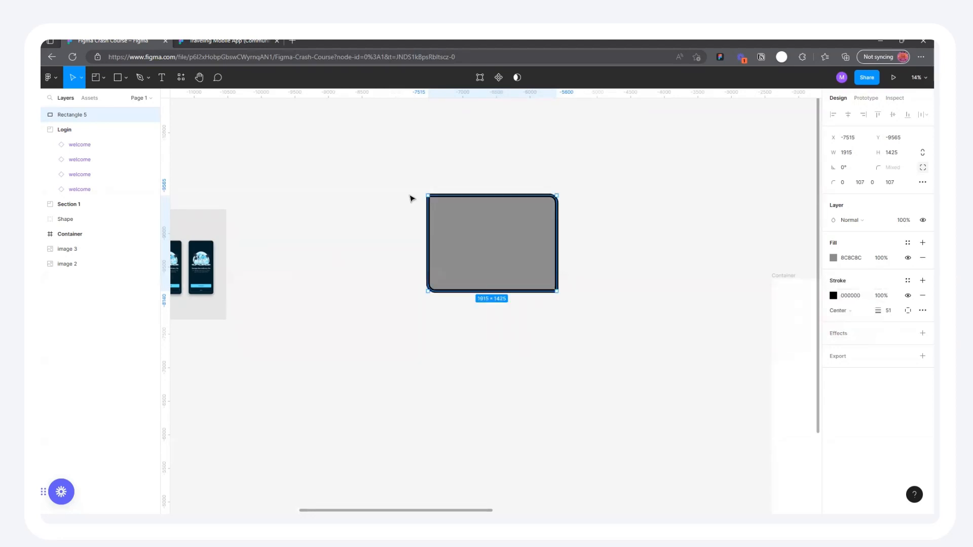
Set the rectangle's stroke alignment to Outside, trying Inside first, and increase the stroke thickness to 72
left_click(846, 311)
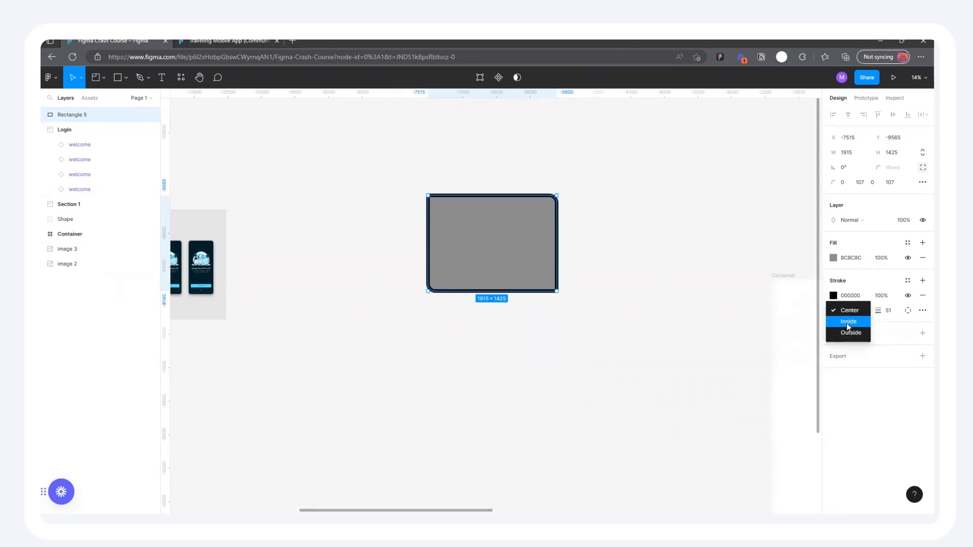
left_click(847, 322)
left_click(846, 311)
left_click(849, 323)
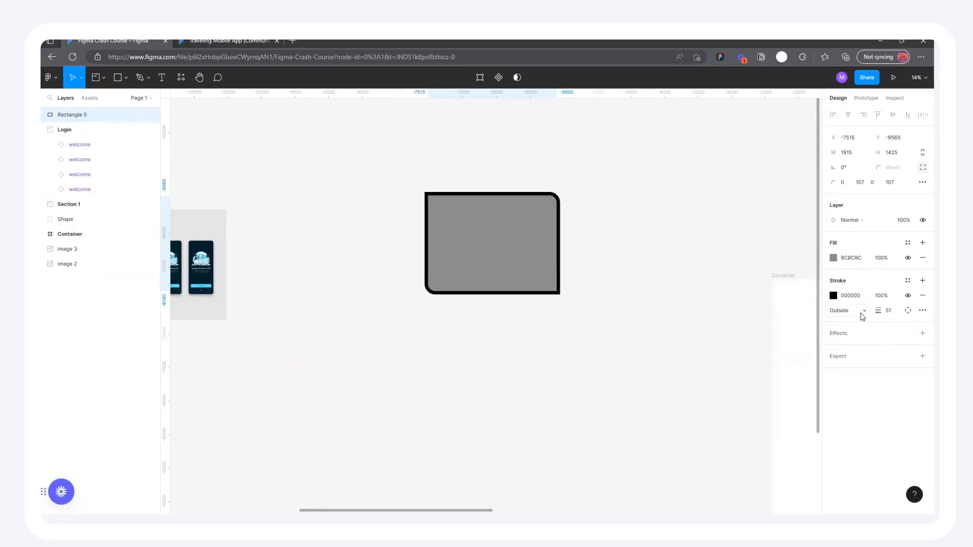
left_click_drag(877, 310, 889, 314)
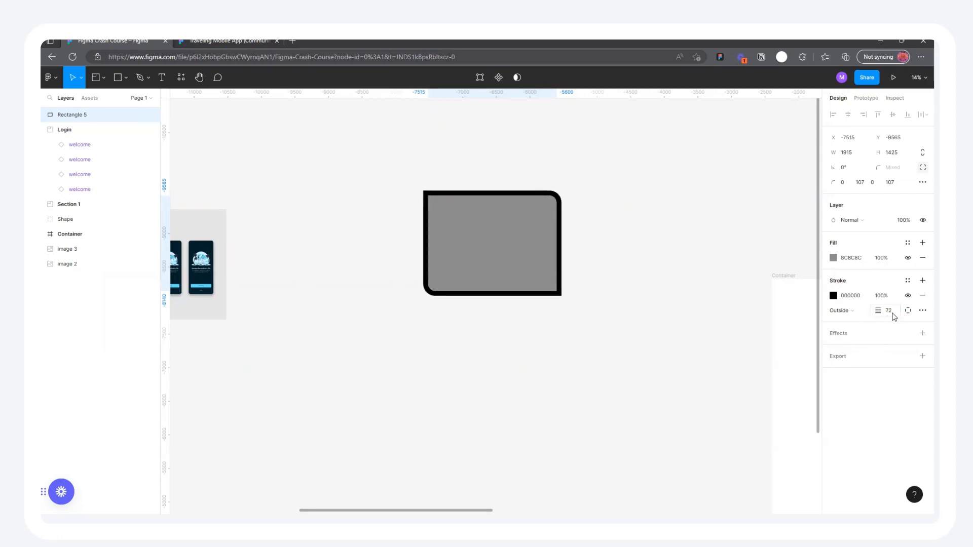
Try limiting the rectangle's stroke to a single side: Top, Bottom, Left and Right in turn
left_click(908, 310)
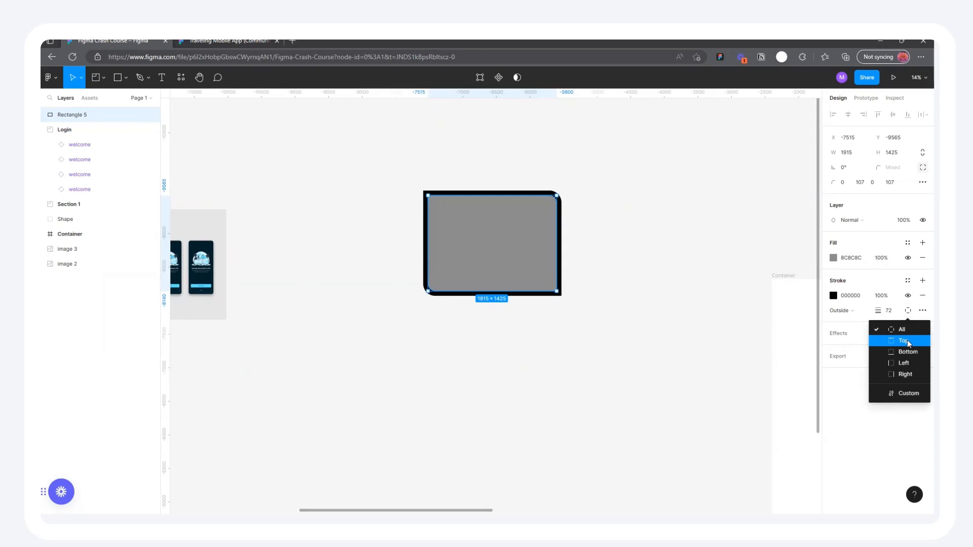
left_click(907, 341)
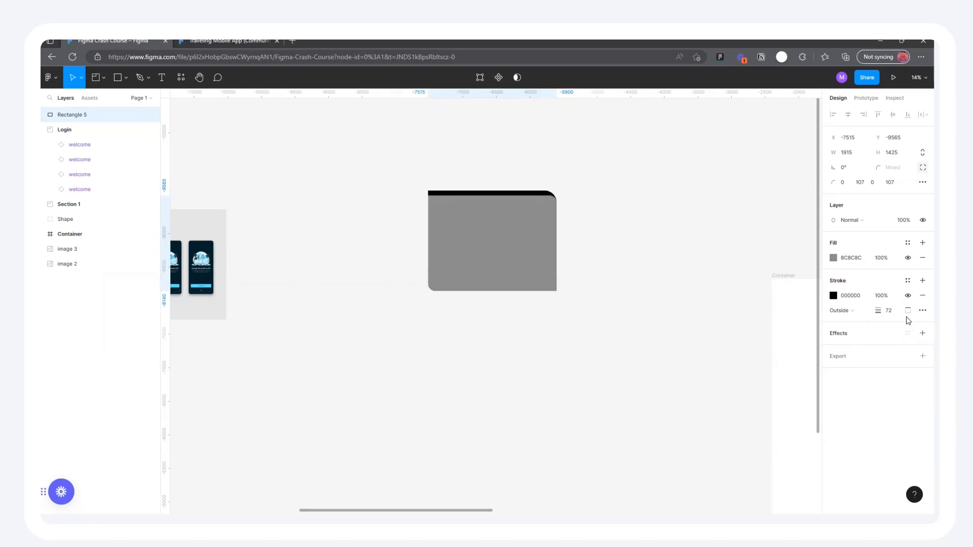
left_click(907, 310)
left_click(906, 343)
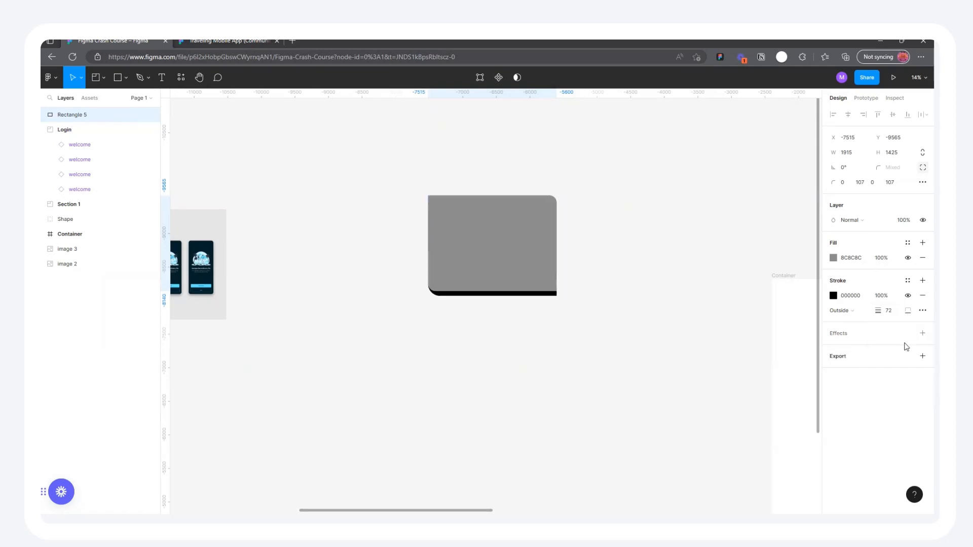
left_click(906, 311)
left_click(906, 366)
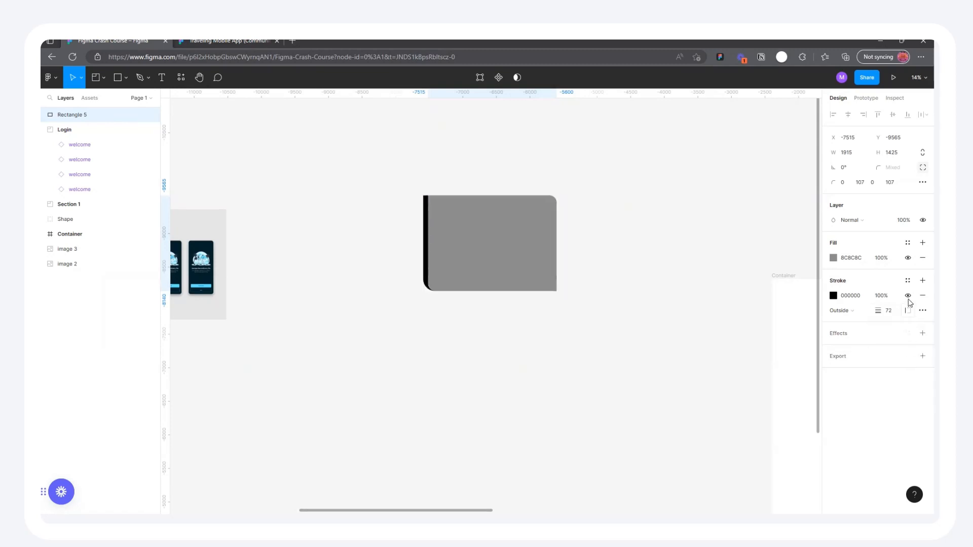
left_click(907, 311)
left_click(905, 377)
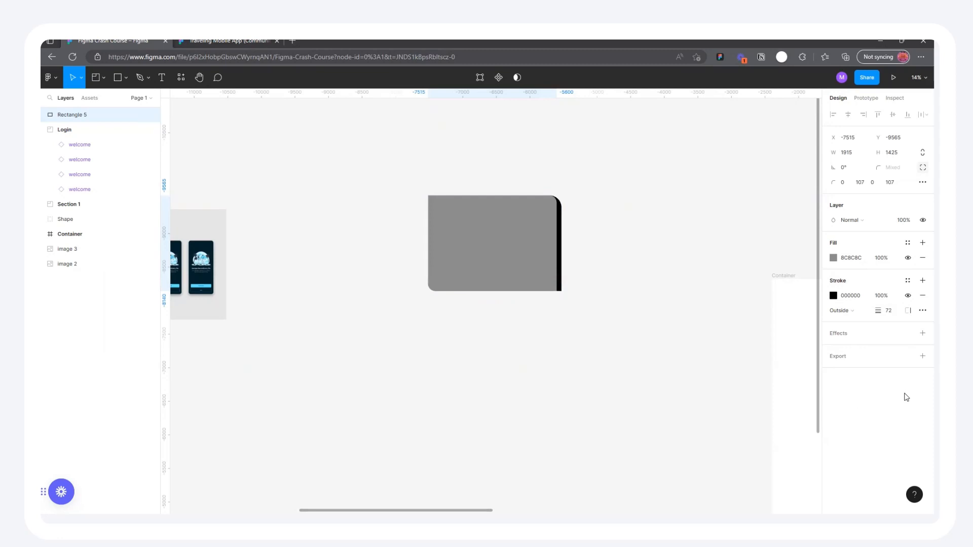
Give the rectangle custom per-side strokes of left 30, top 1 and bottom 10, and move it to about X -7487, Y -9426
left_click(907, 311)
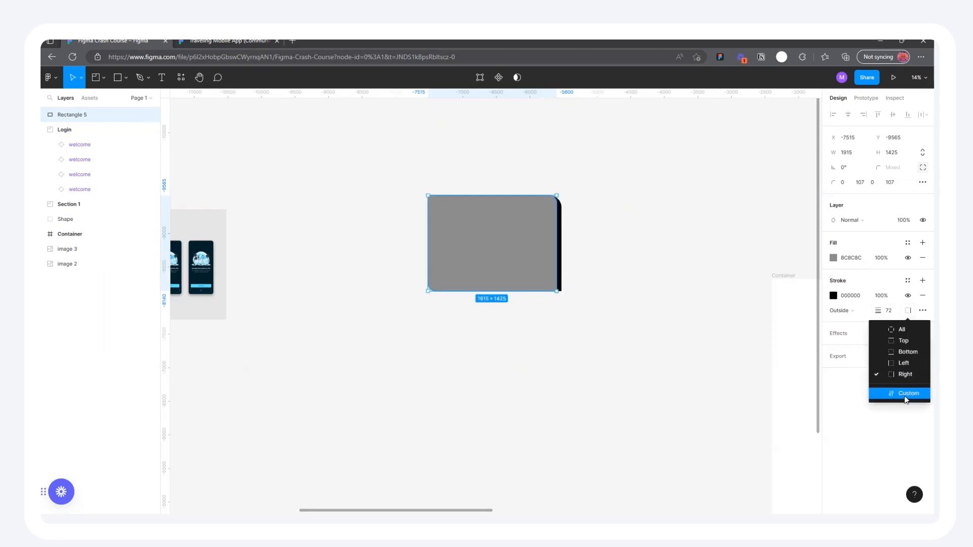
left_click(905, 394)
left_click(850, 327)
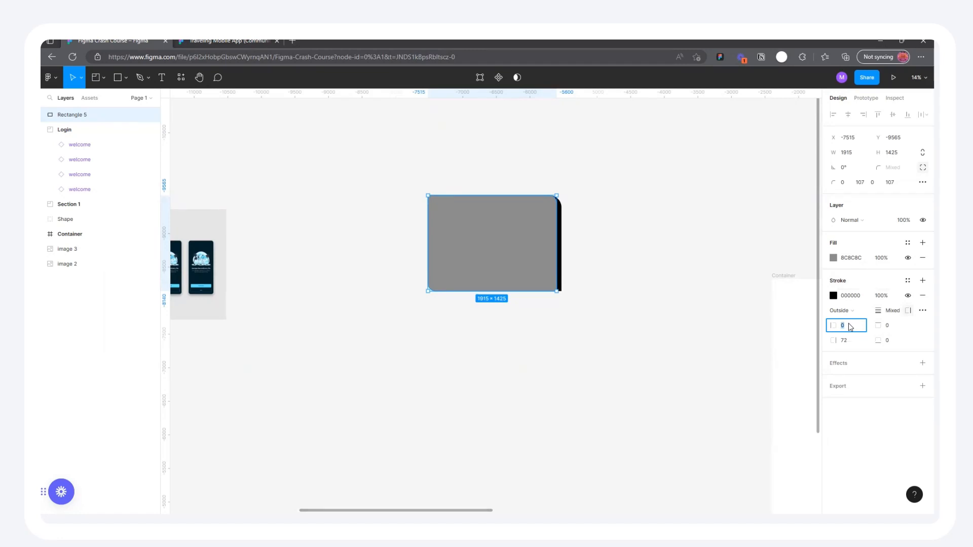
type("30")
left_click(895, 328)
left_click(896, 325)
type("1")
left_click(894, 342)
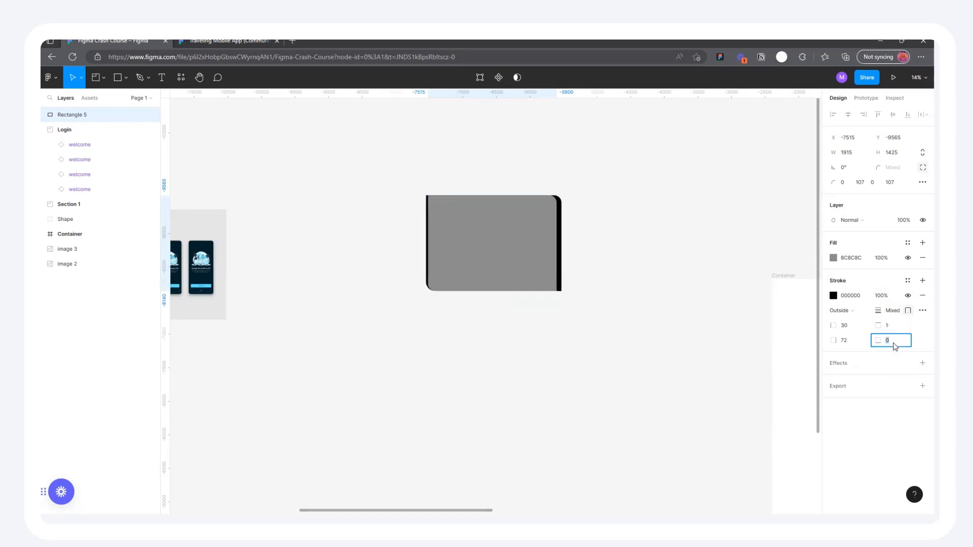
type("10")
key("Return")
mouse_move(498, 228)
left_mouse_down()
mouse_move(512, 226)
mouse_move(499, 237)
left_mouse_up()
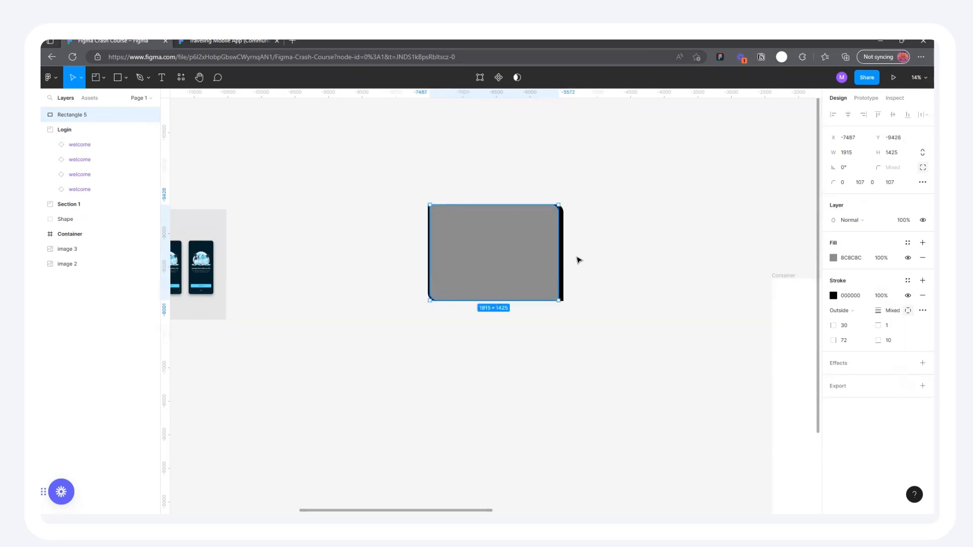
Change the rectangle's stroke colour to purple 7636FE
left_click(907, 282)
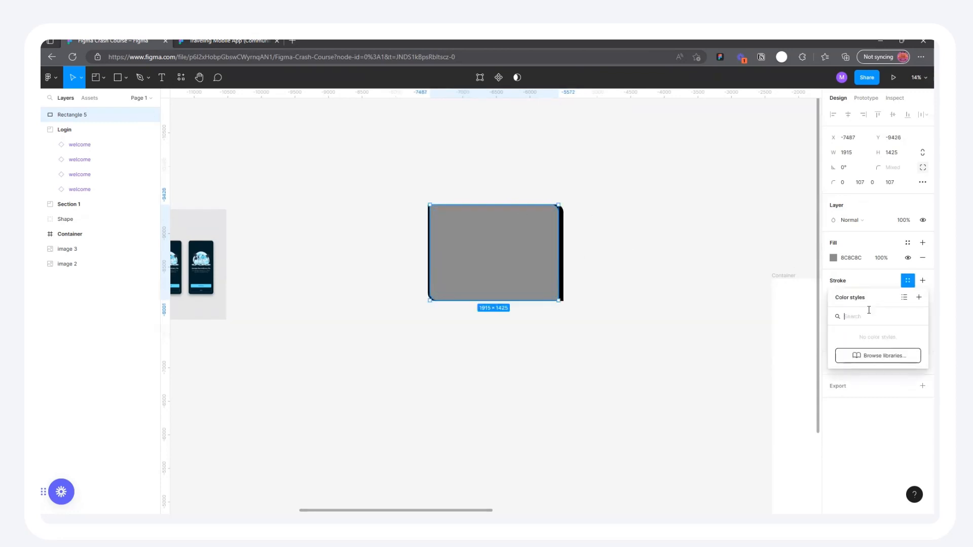
left_click(902, 281)
left_click(833, 295)
mouse_move(771, 341)
left_mouse_down()
mouse_move(785, 353)
mouse_move(817, 341)
mouse_move(807, 319)
mouse_move(790, 321)
left_mouse_up()
mouse_move(740, 405)
left_mouse_down()
mouse_move(805, 404)
mouse_move(791, 404)
left_mouse_up()
mouse_move(799, 360)
left_mouse_down()
mouse_move(814, 299)
mouse_move(826, 350)
mouse_move(825, 311)
mouse_move(826, 349)
mouse_move(823, 324)
left_mouse_up()
left_click(813, 272)
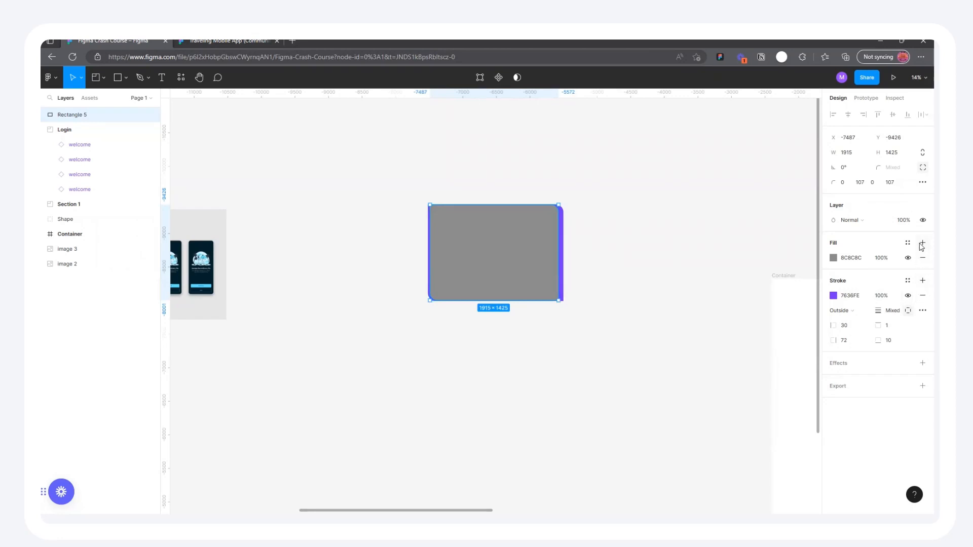
Remove the rectangle's stroke and change its fill to white FFFFFF
left_click(921, 298)
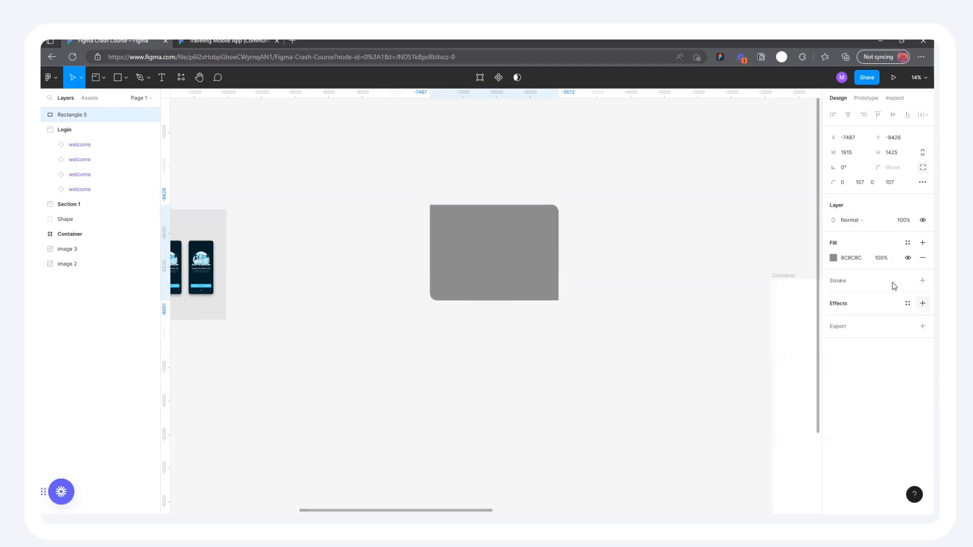
left_click_drag(542, 235, 557, 235)
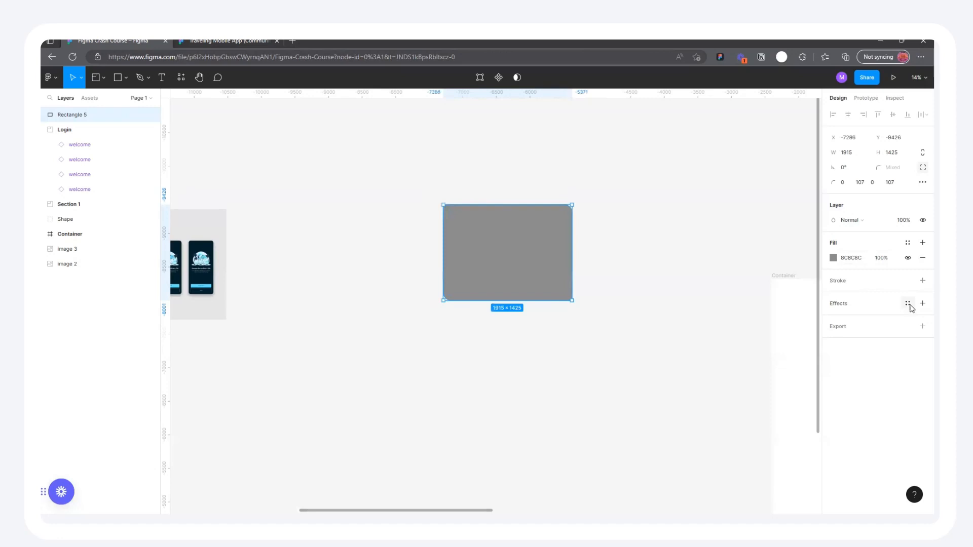
left_click(907, 303)
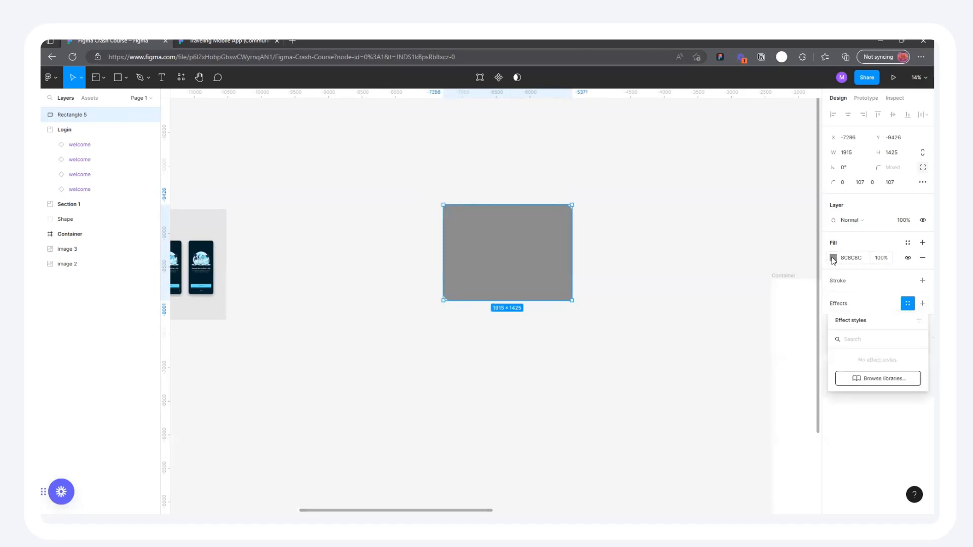
left_click(833, 258)
left_click(529, 247)
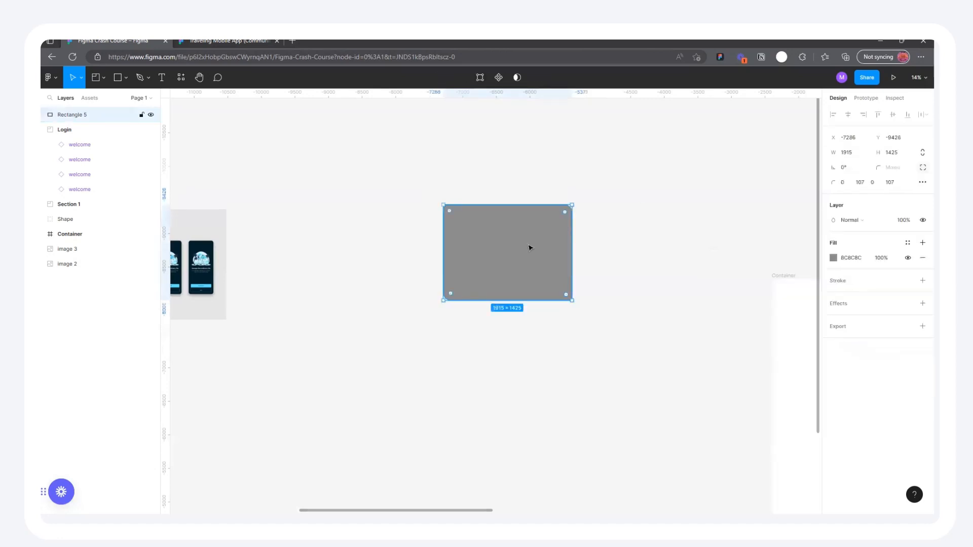
left_click(832, 259)
left_click_drag(722, 307, 677, 223)
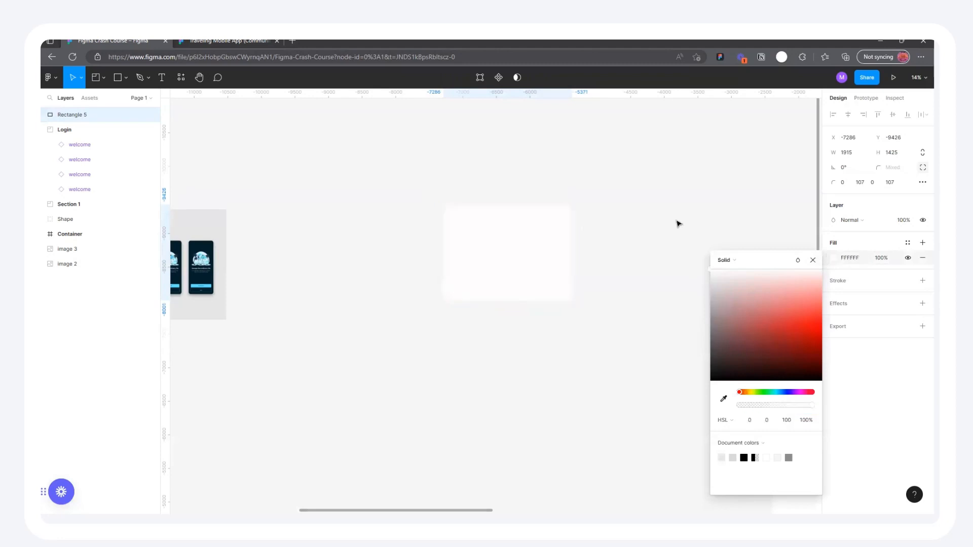
left_click(622, 191)
left_click(519, 261)
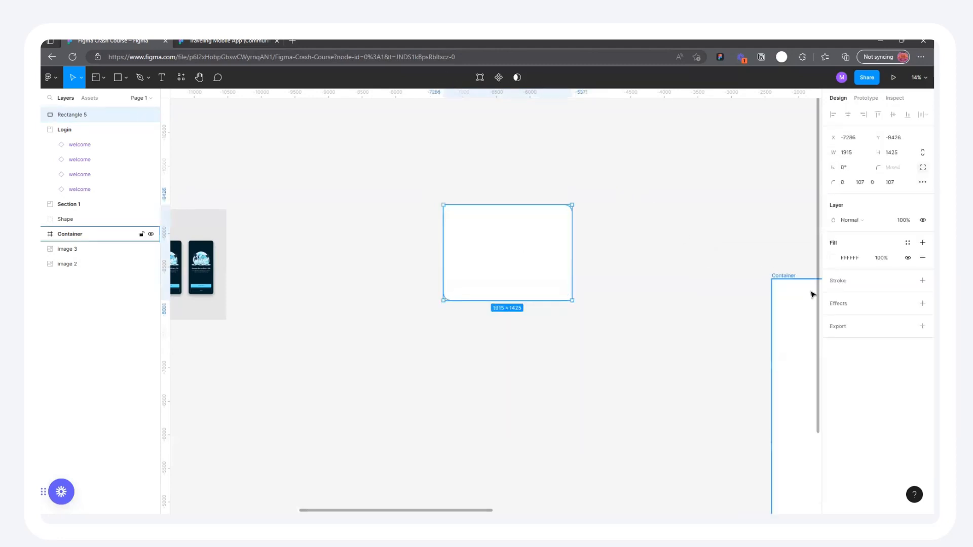
Add a drop shadow with a blur of 250 to the white rectangle and move the rectangle slightly
left_click(921, 304)
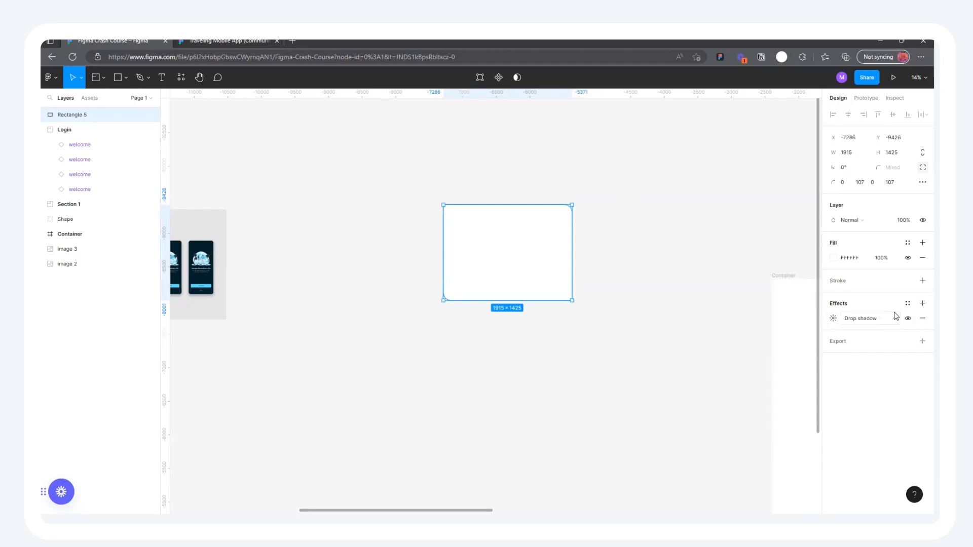
left_click(832, 320)
mouse_move(766, 342)
left_mouse_down()
mouse_move(874, 343)
mouse_move(116, 330)
mouse_move(688, 308)
mouse_move(48, 303)
mouse_move(101, 289)
mouse_move(764, 342)
left_mouse_up()
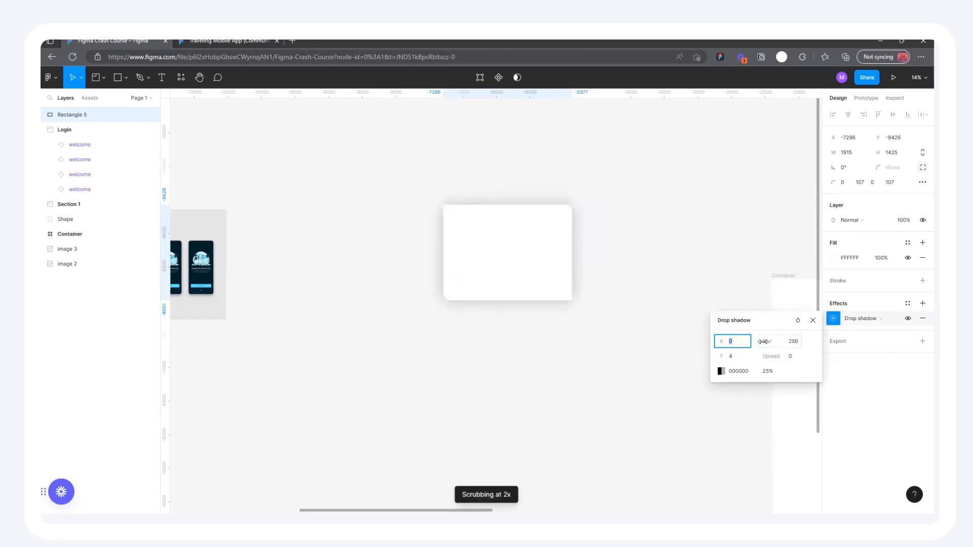
left_click_drag(495, 241, 461, 226)
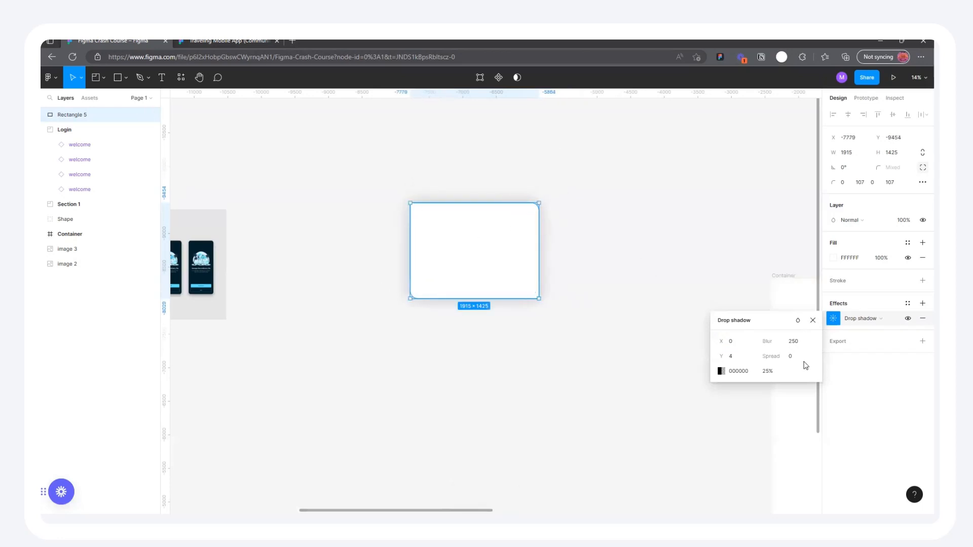
Change the drop shadow's colour to blue 074CFC at 100% opacity
left_click(720, 371)
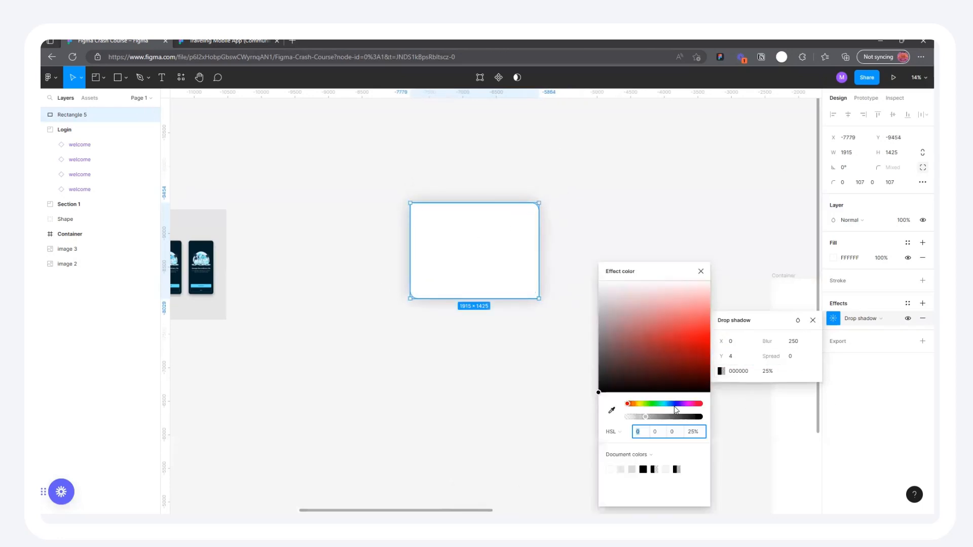
mouse_move(646, 421)
left_mouse_down()
mouse_move(684, 421)
mouse_move(638, 420)
left_mouse_up()
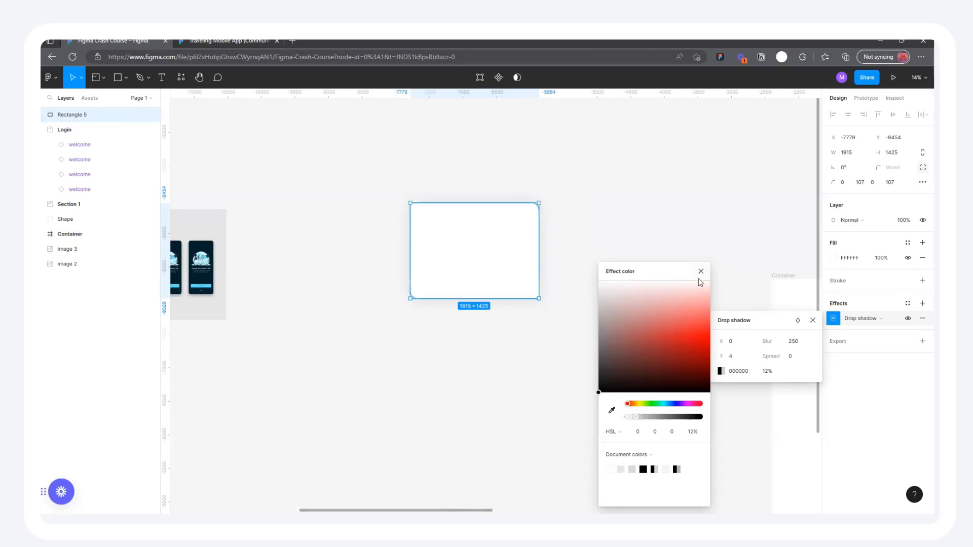
mouse_move(679, 353)
left_mouse_down()
mouse_move(717, 329)
mouse_move(711, 323)
left_mouse_up()
mouse_move(637, 419)
left_mouse_down()
mouse_move(680, 421)
mouse_move(689, 404)
mouse_move(663, 404)
mouse_move(672, 404)
left_mouse_up()
mouse_move(703, 327)
left_mouse_down()
mouse_move(709, 298)
mouse_move(723, 289)
left_mouse_up()
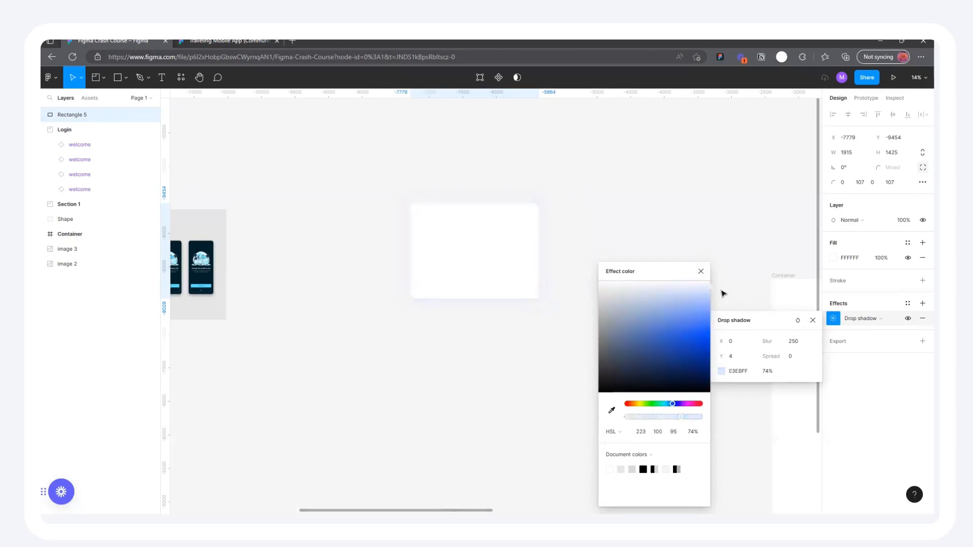
left_click_drag(682, 419, 714, 418)
left_click_drag(674, 367, 707, 338)
left_click(701, 271)
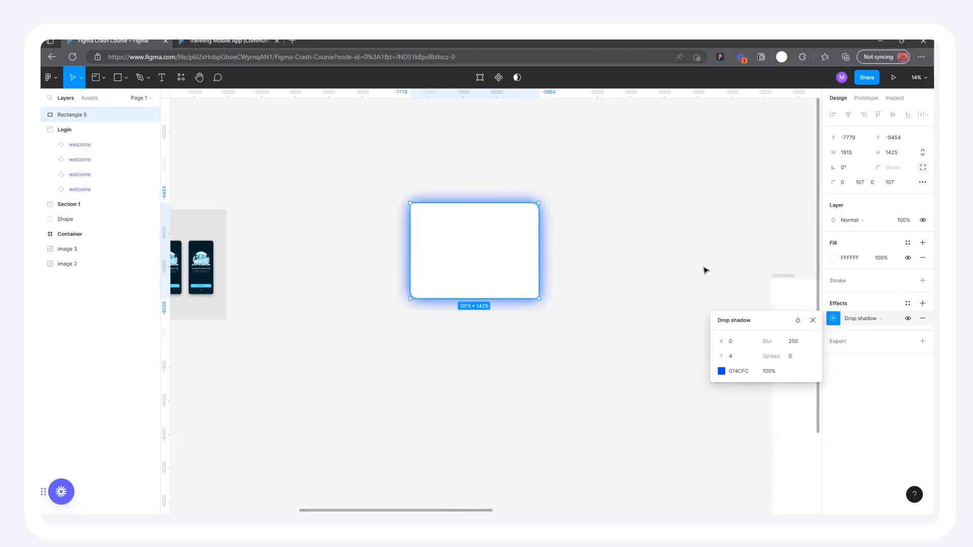
Switch the rectangle's effect to Inner shadow and reposition the rectangle on the canvas
left_click(872, 318)
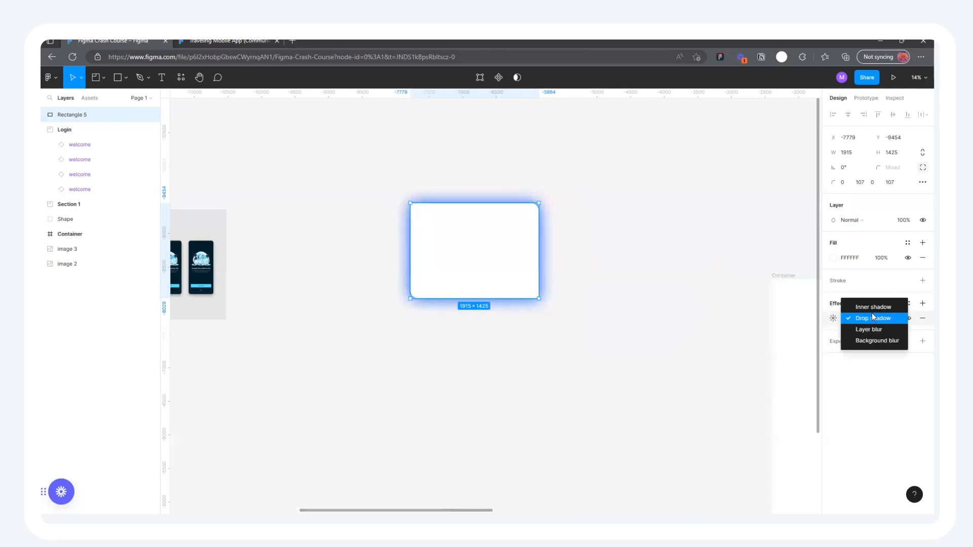
left_click(876, 310)
left_click_drag(504, 245, 527, 260)
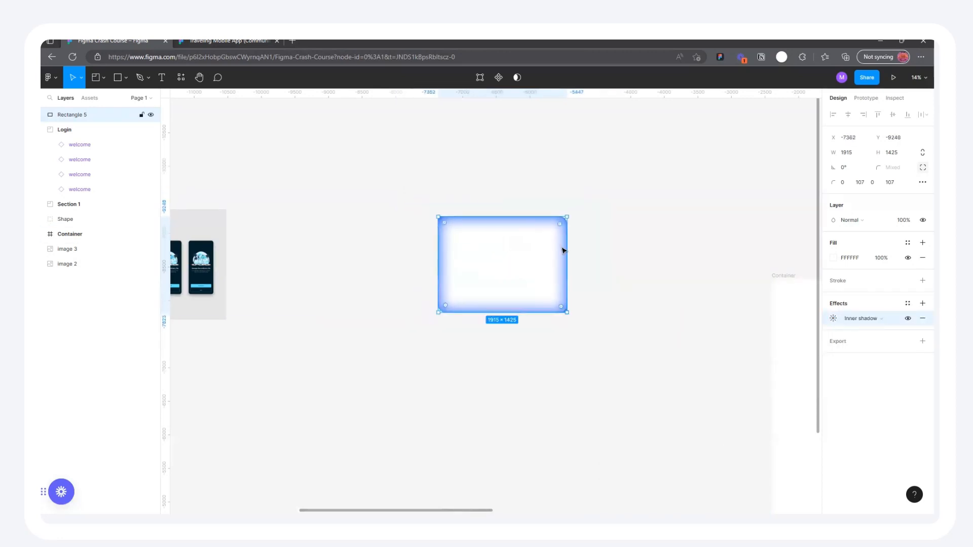
Change the inner shadow's colour to purple 9863DC at 60% opacity
left_click(833, 318)
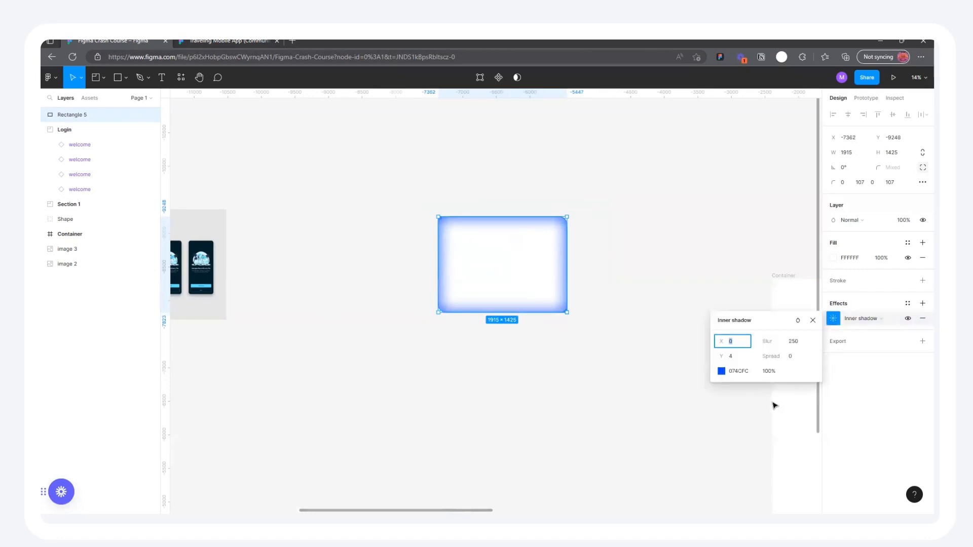
left_click(721, 372)
left_click_drag(700, 416, 671, 417)
mouse_move(684, 320)
left_mouse_down()
mouse_move(706, 314)
mouse_move(701, 326)
left_mouse_up()
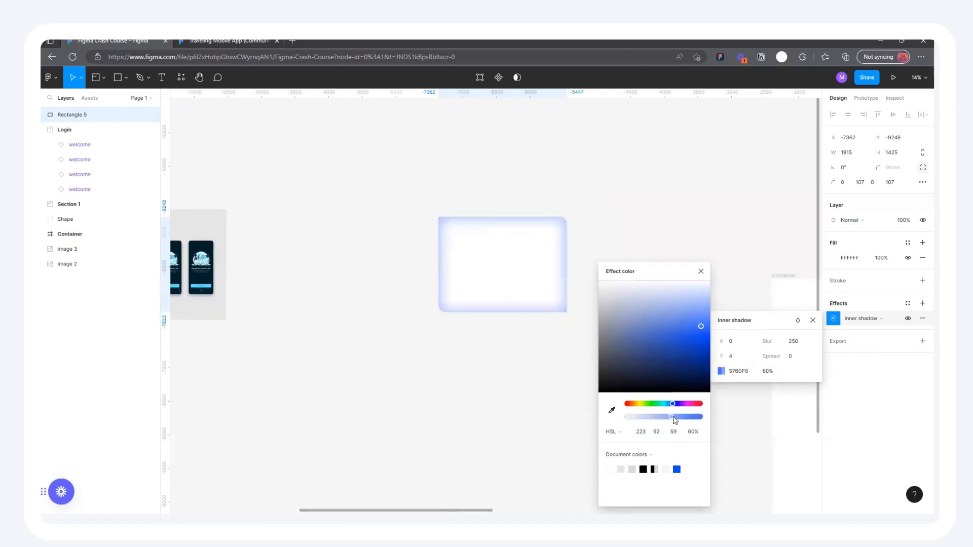
left_click_drag(672, 404, 680, 404)
left_click_drag(700, 326, 623, 369)
left_click(669, 323)
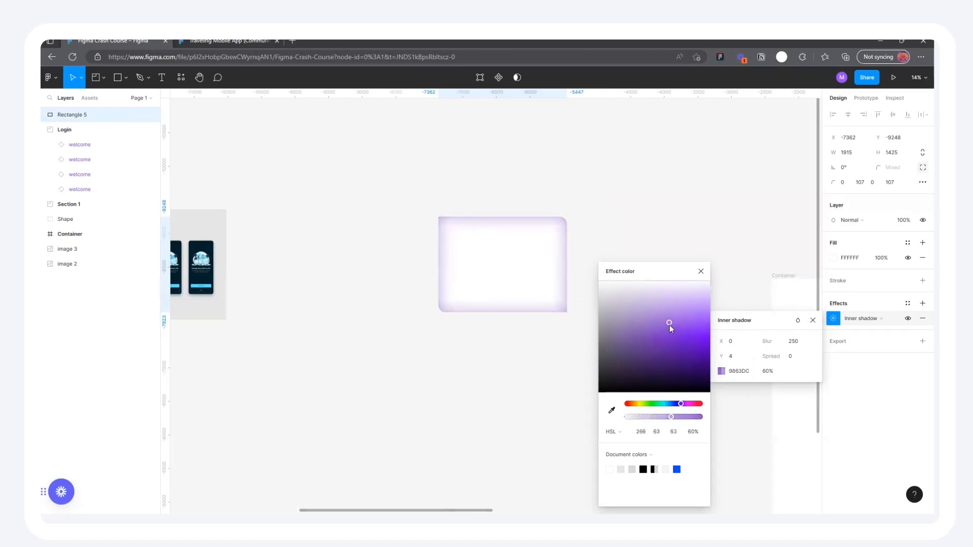
Switch the rectangle's effect to Layer blur and change its fill to red E90909
left_click(874, 319)
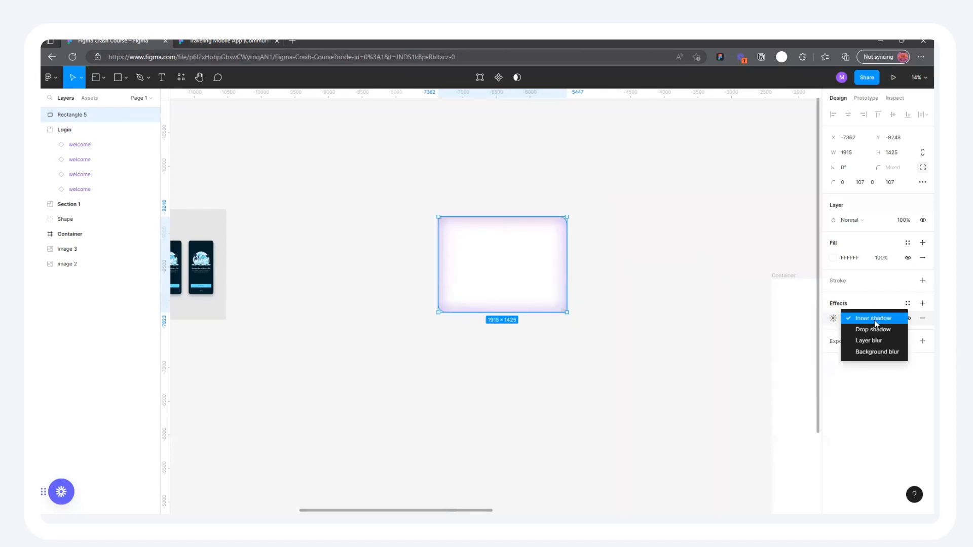
left_click(872, 341)
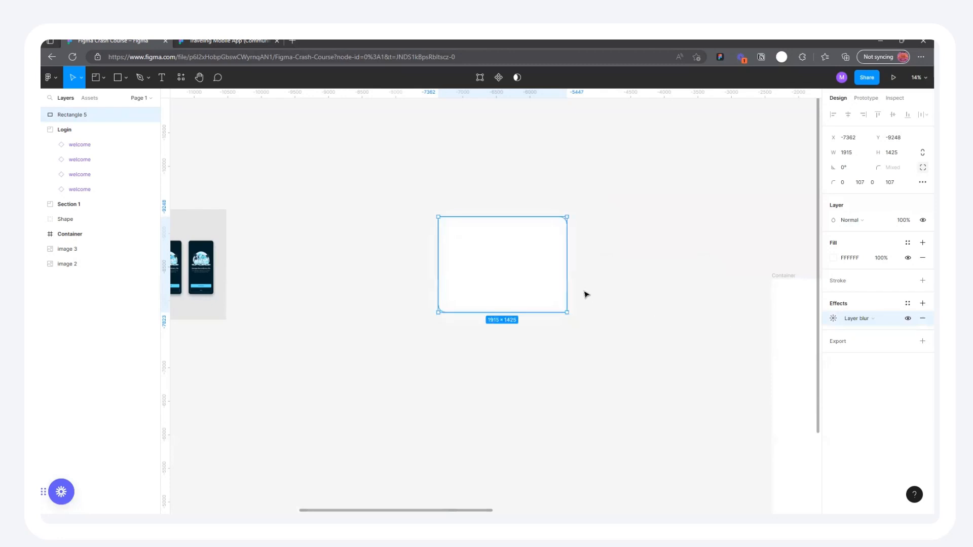
left_click(833, 258)
left_click_drag(789, 327, 817, 330)
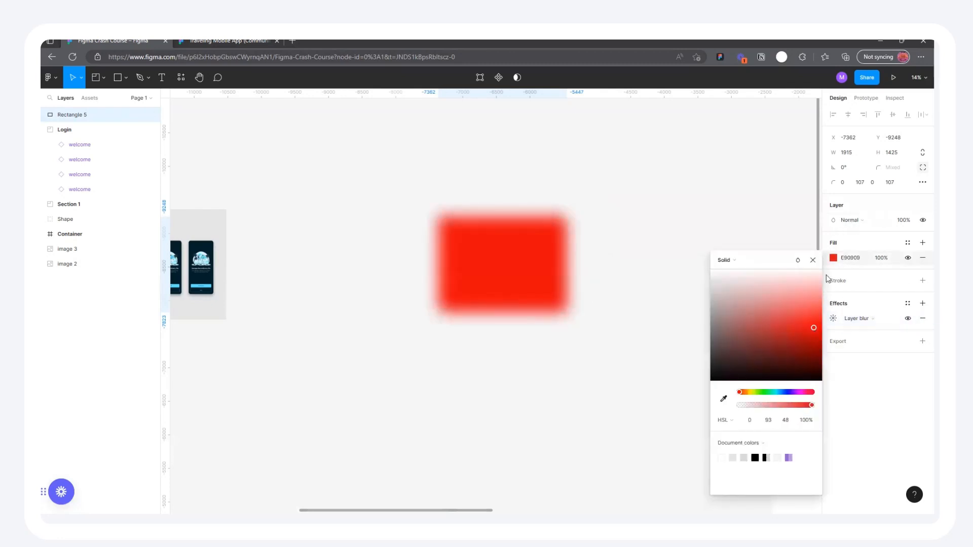
left_click(813, 261)
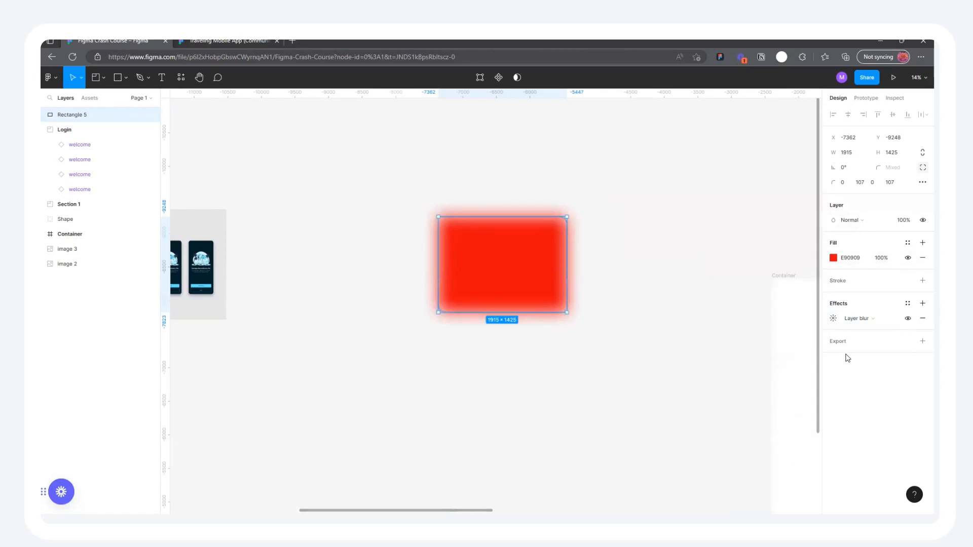
Increase the blur amount of the rectangle's layer blur beyond 250
left_click(834, 319)
left_click_drag(722, 342, 42, 264)
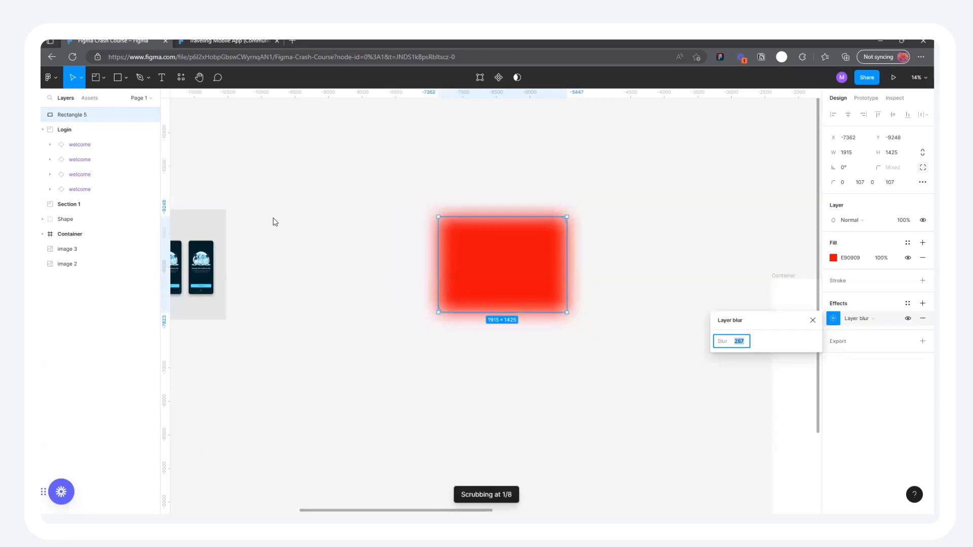
left_click_drag(720, 341, 632, 226)
left_click(812, 321)
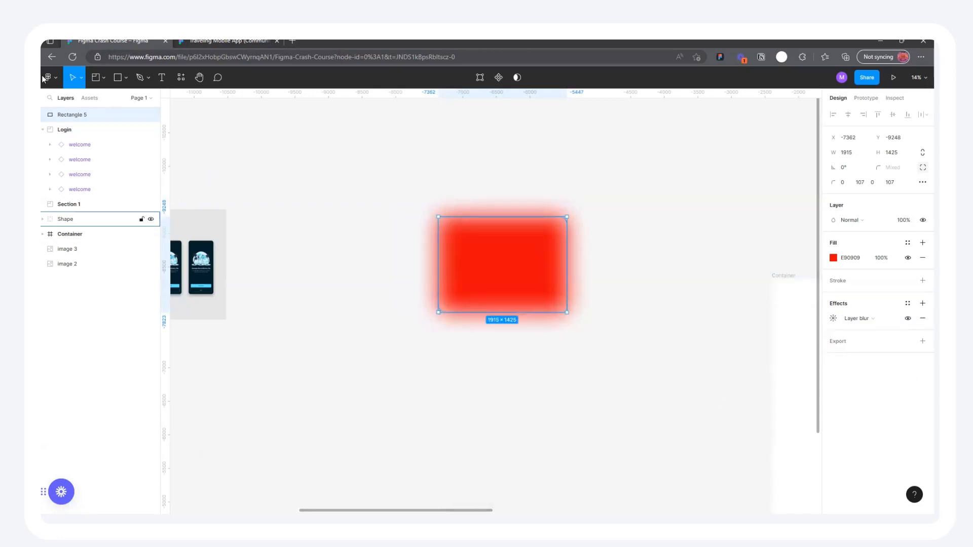
Round the blurred rectangle's top-left and bottom-left corners to a radius of about 712 and move it on the canvas
scroll(523, 246, "down", 5)
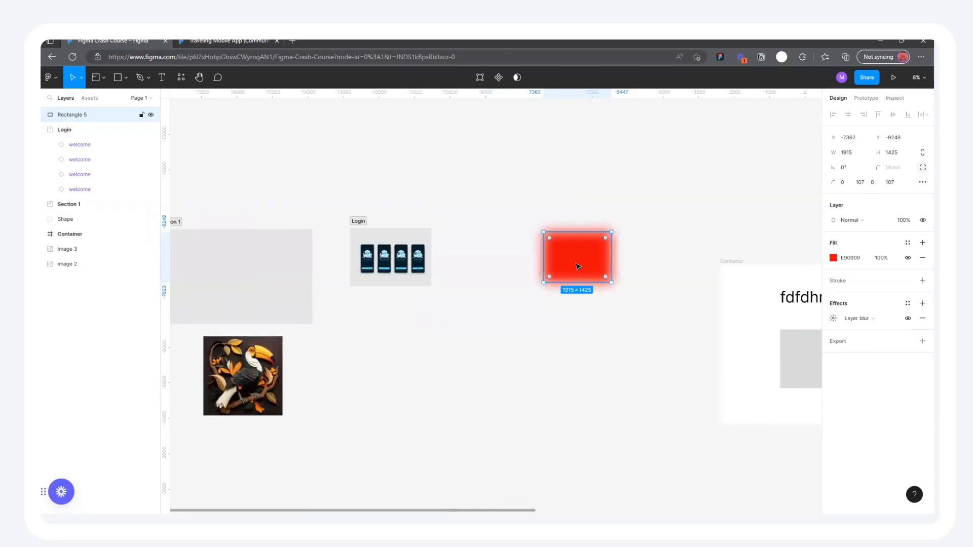
scroll(608, 244, "up", 4)
left_click_drag(609, 225, 539, 266)
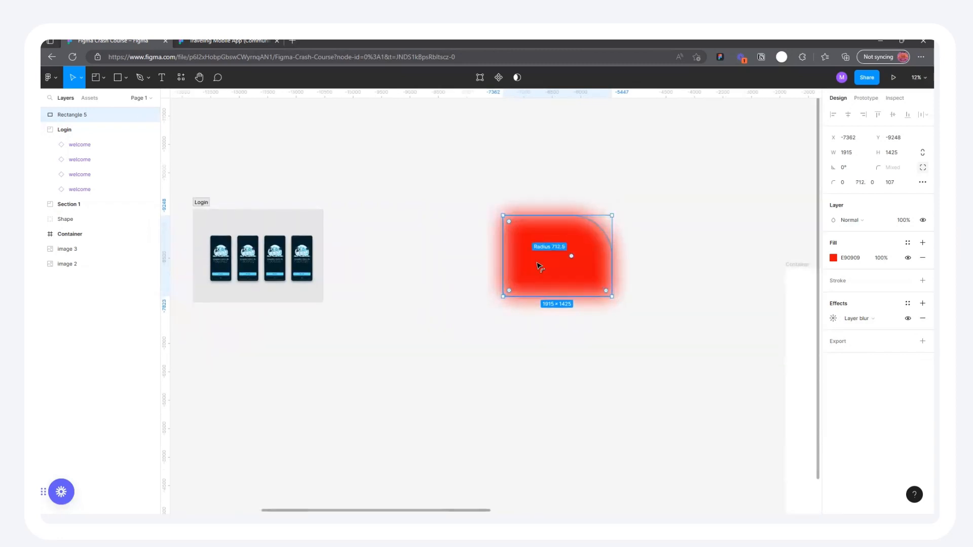
left_click_drag(509, 221, 543, 256)
left_click_drag(509, 290, 601, 219)
left_click(648, 252)
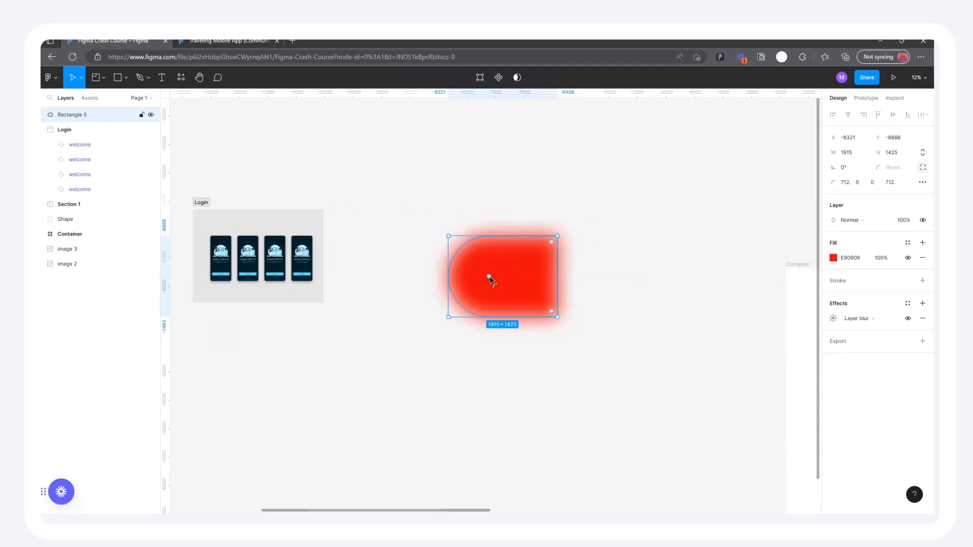
Reset all of the rectangle's corner radii to 0 and remove its layer blur effect
left_click_drag(490, 278, 393, 220)
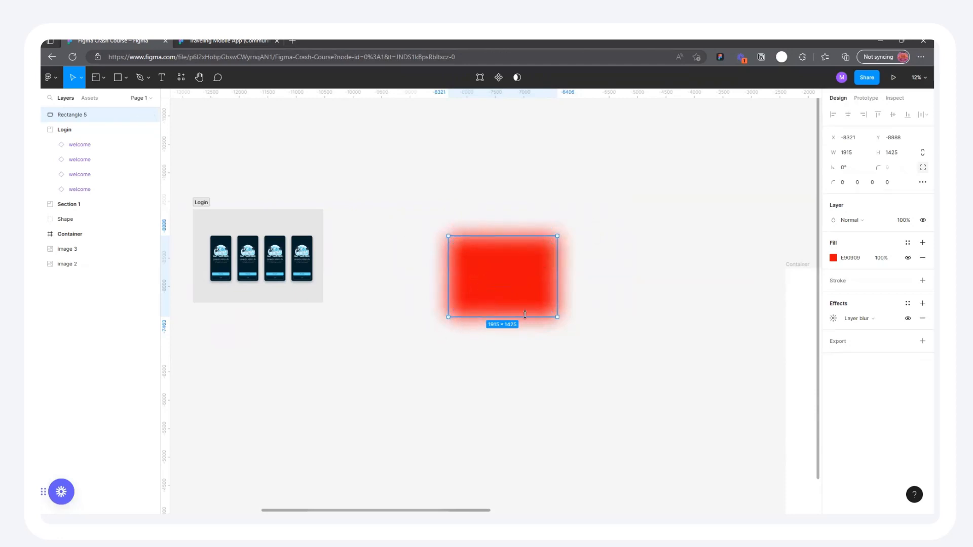
left_click(921, 318)
left_click(583, 256)
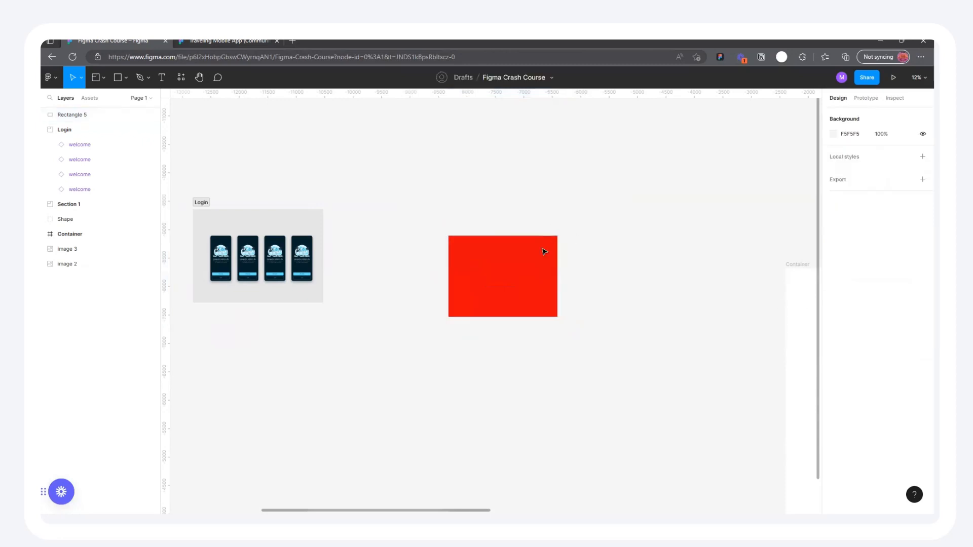
Round the rectangle's top-right corner to 268 and its bottom-left corner to 473, and move the rectangle upward
left_click(528, 269)
left_click_drag(551, 238, 543, 252)
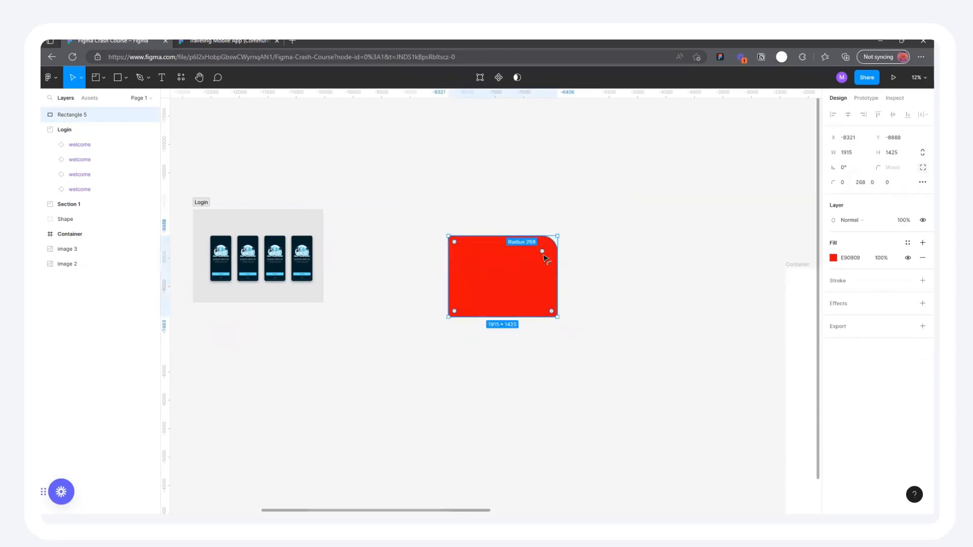
left_click_drag(457, 317, 477, 288)
key("ctrl+z")
scroll(617, 247, "down", 3)
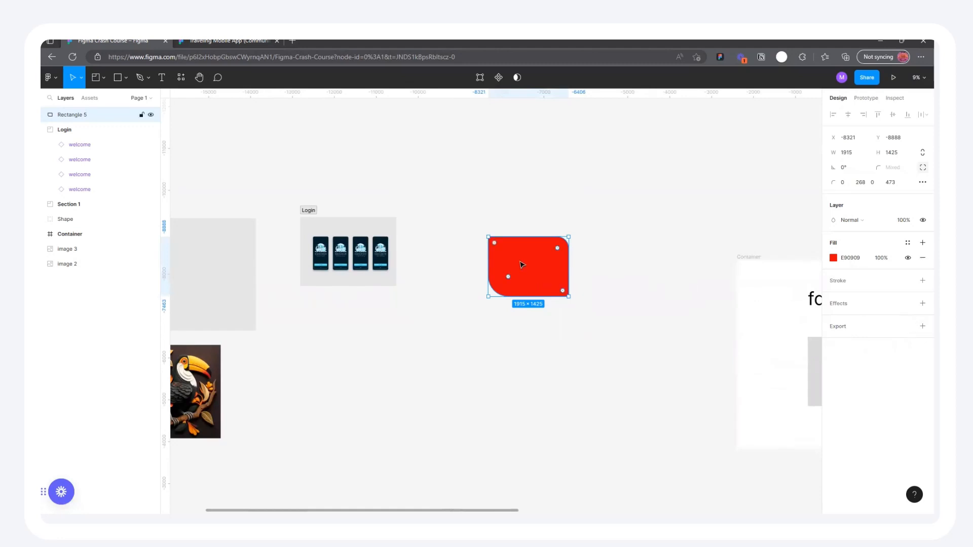
left_click_drag(522, 274, 512, 217)
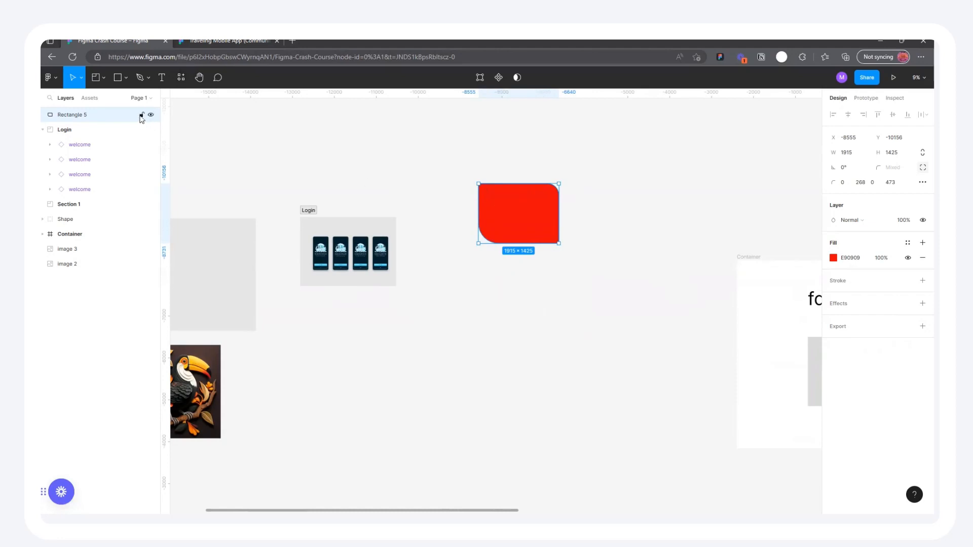
Delete the red rectangle with the rounded corners from the canvas
left_click(127, 78)
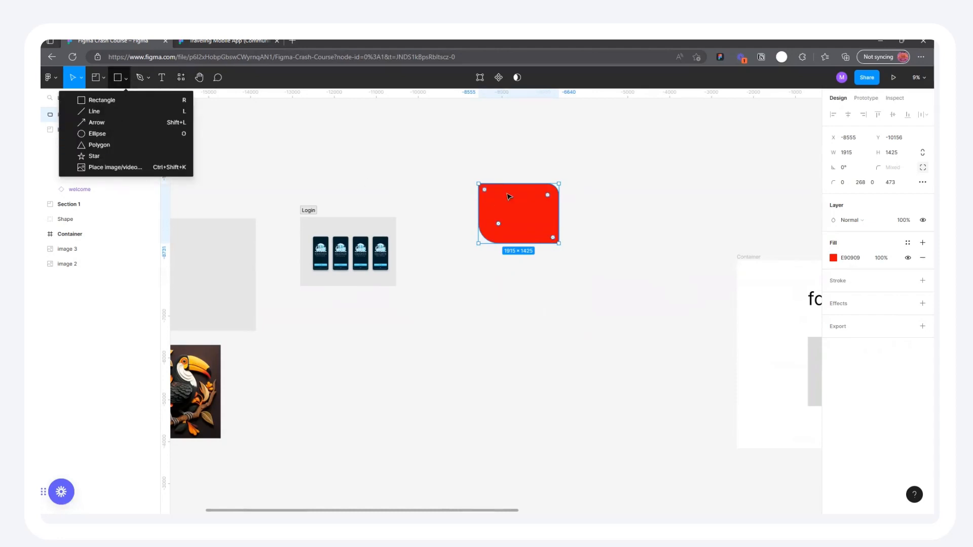
left_click(572, 176)
left_click(500, 202)
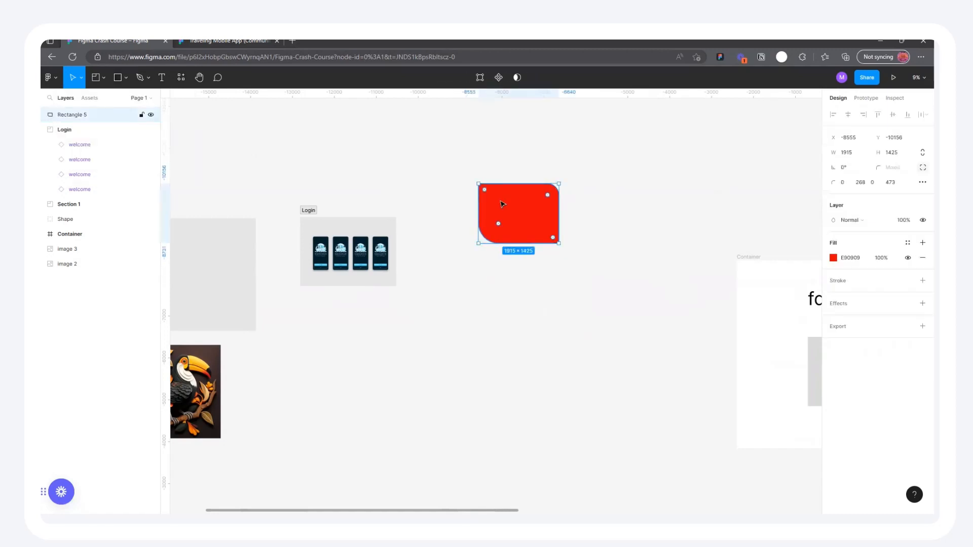
key("Delete")
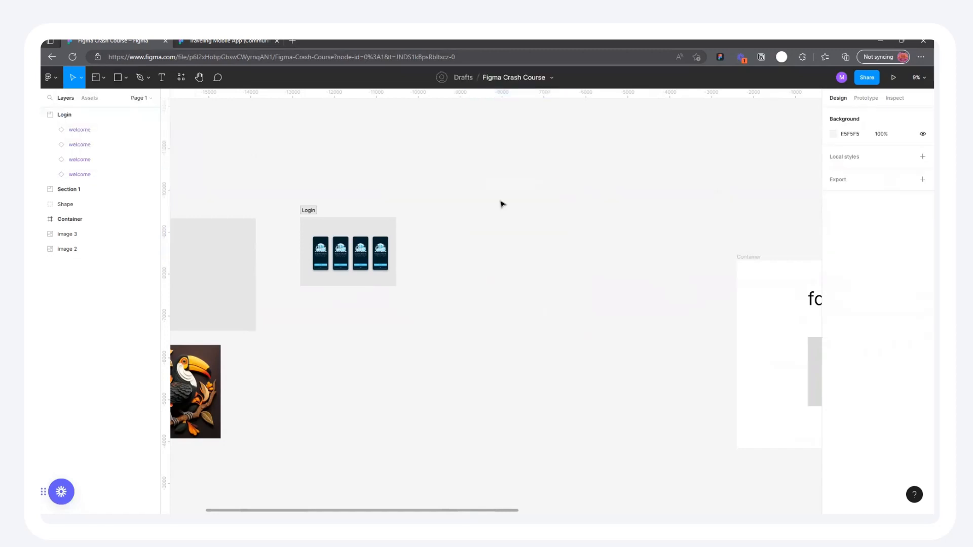
Draw a horizontal line about 5062 long above the Login section and set its stroke weight to 169
left_click(125, 78)
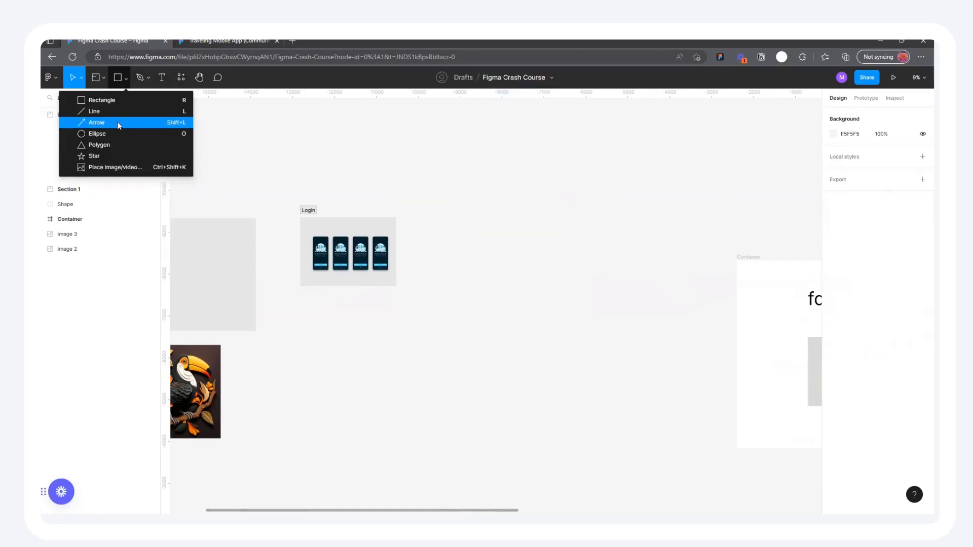
left_click(155, 112)
left_click_drag(356, 146, 569, 152)
left_click(601, 154)
left_click(531, 146)
mouse_move(877, 280)
left_mouse_down()
mouse_move(900, 279)
mouse_move(86, 270)
mouse_move(141, 265)
left_mouse_up()
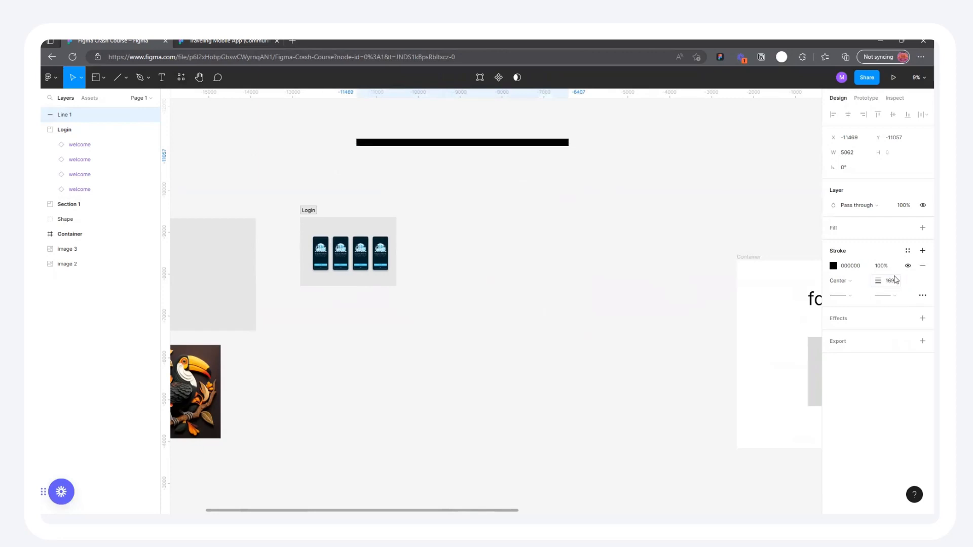
Give the line a circle arrow at its right end, then try circle and triangle arrows at its left end
left_click(848, 297)
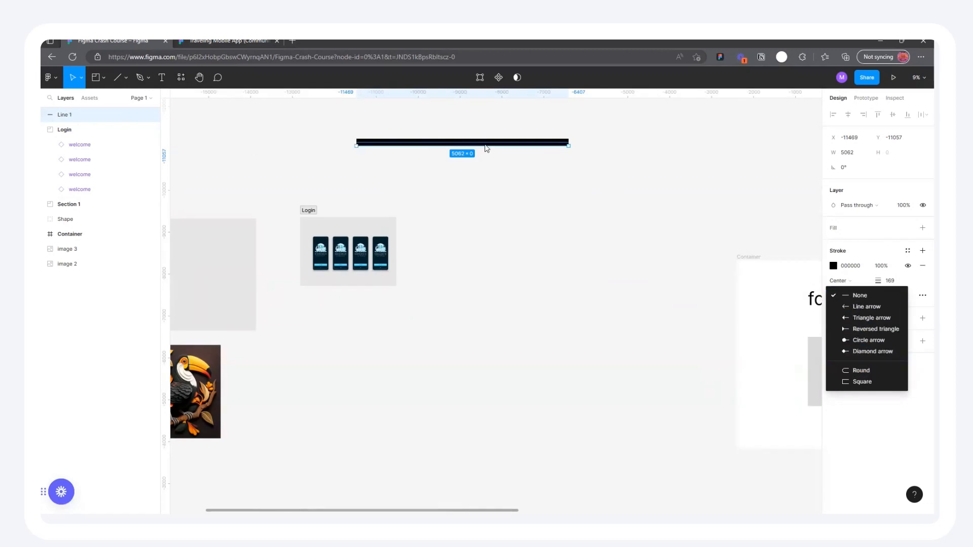
left_click(911, 310)
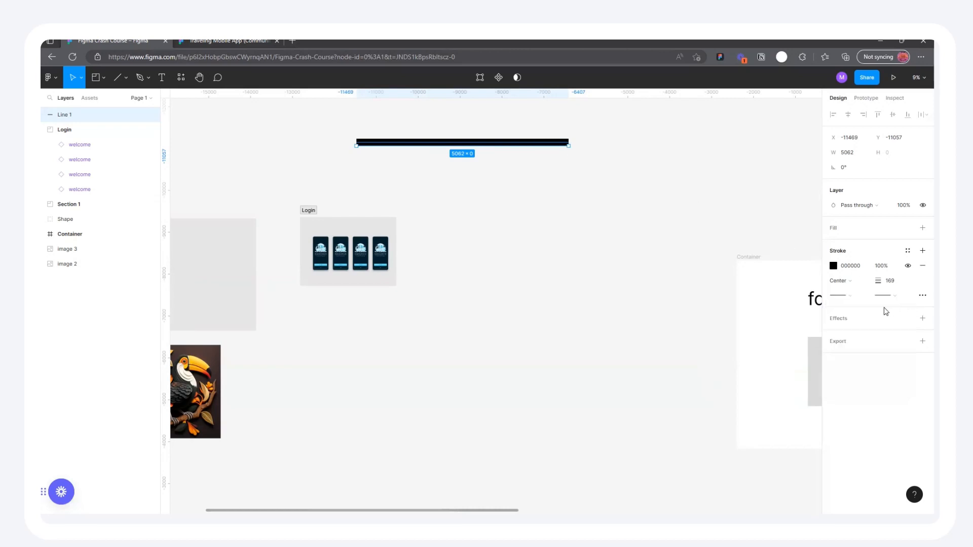
left_click(885, 296)
left_click(862, 342)
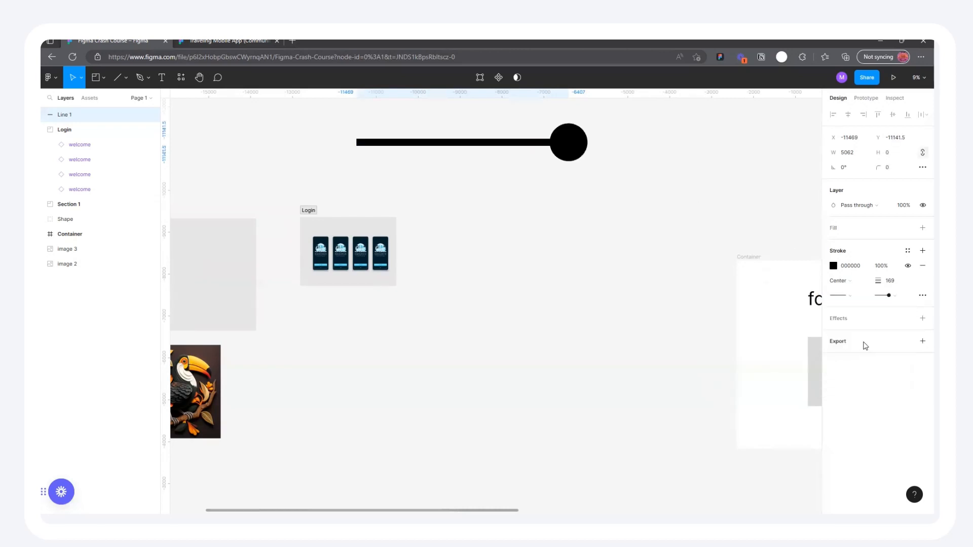
left_click(842, 297)
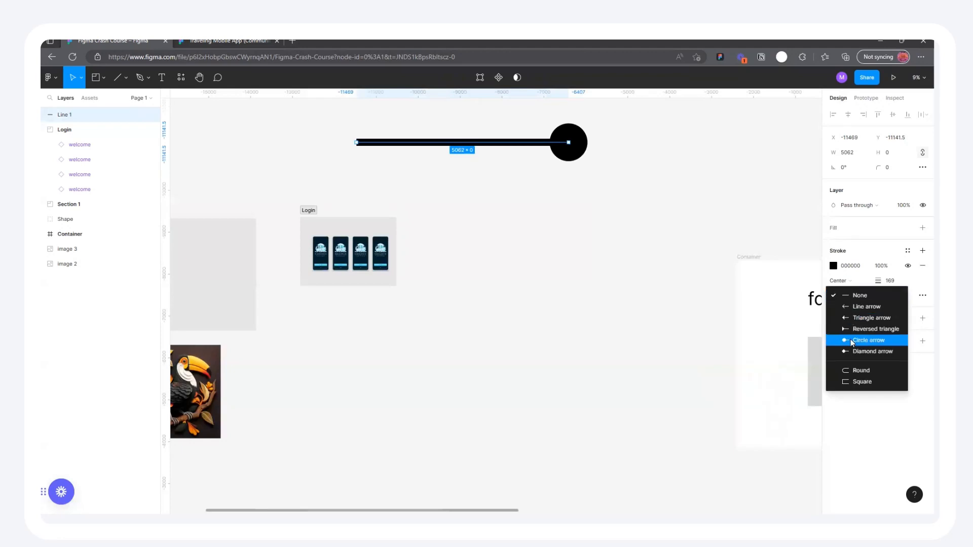
left_click(852, 336)
left_click(841, 296)
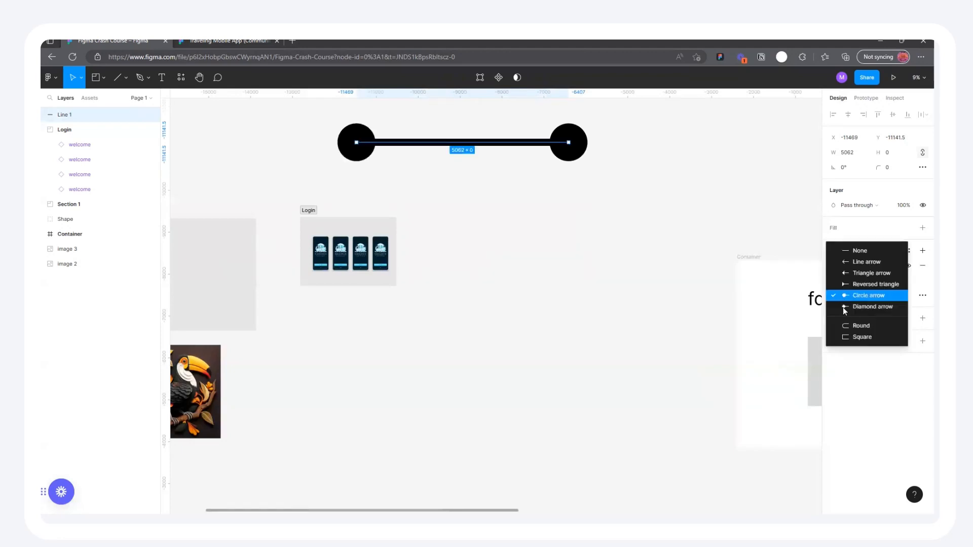
left_click(855, 274)
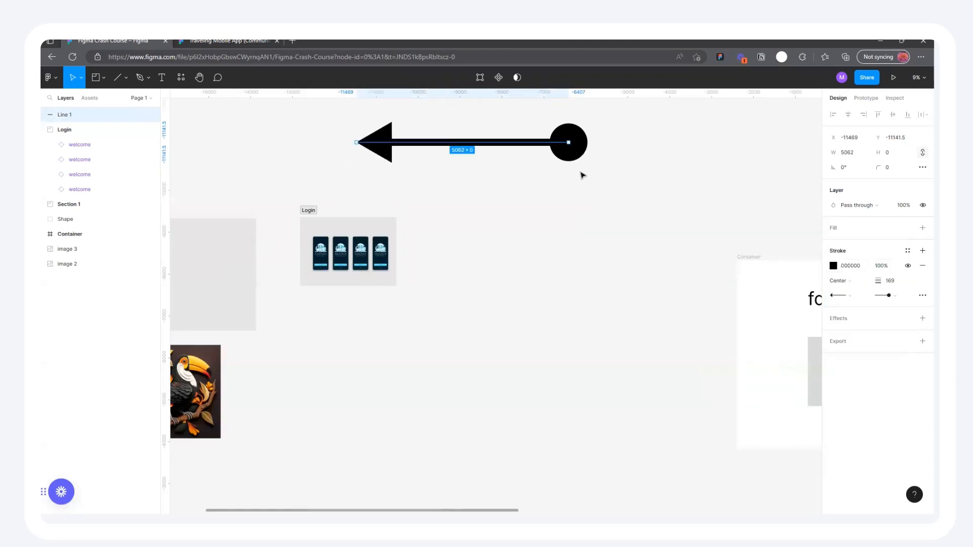
Rotate the line to about -4.45°, recolor its stroke red (F90B0B) and move it slightly down
left_click_drag(566, 138, 628, 149)
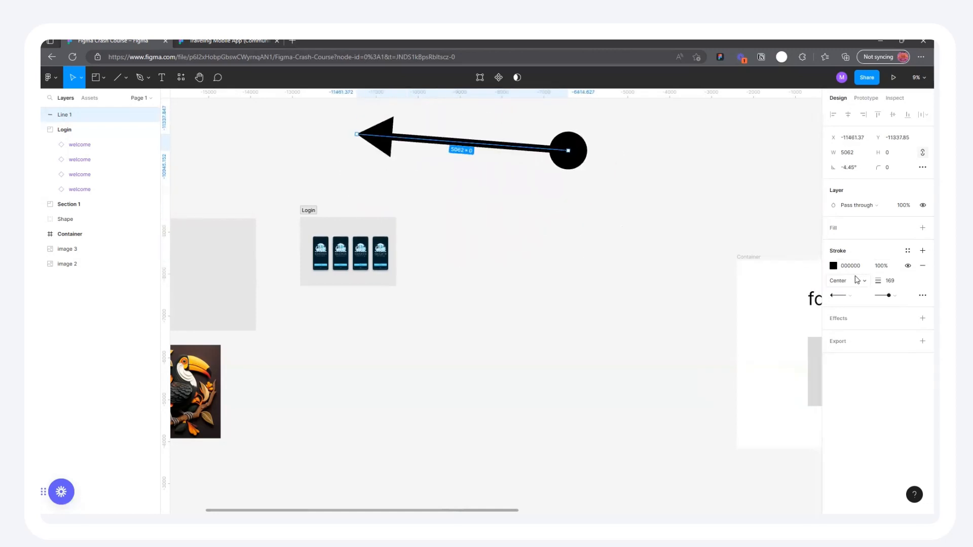
left_click(833, 266)
mouse_move(780, 304)
left_mouse_down()
mouse_move(796, 292)
mouse_move(821, 337)
mouse_move(813, 308)
mouse_move(816, 331)
left_mouse_up()
left_click(812, 268)
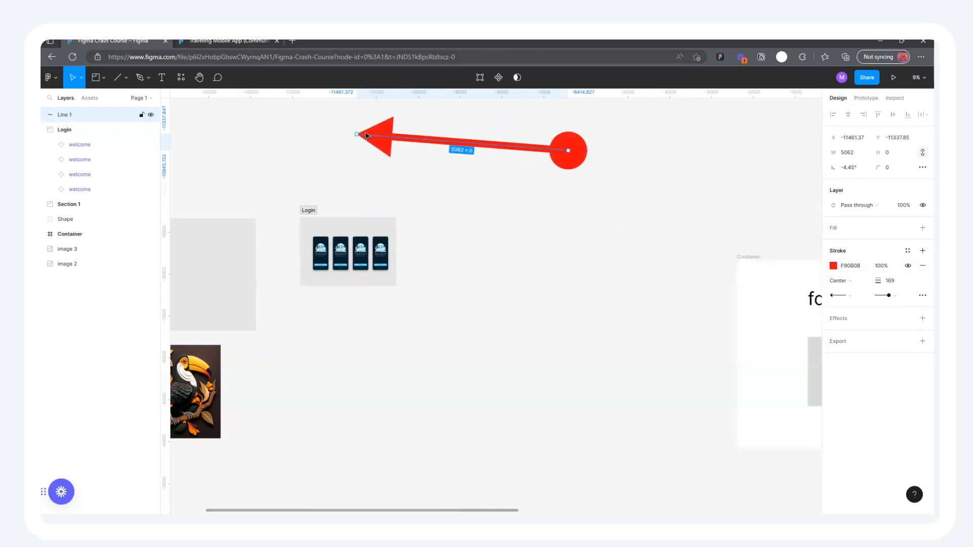
left_click_drag(367, 136, 370, 154)
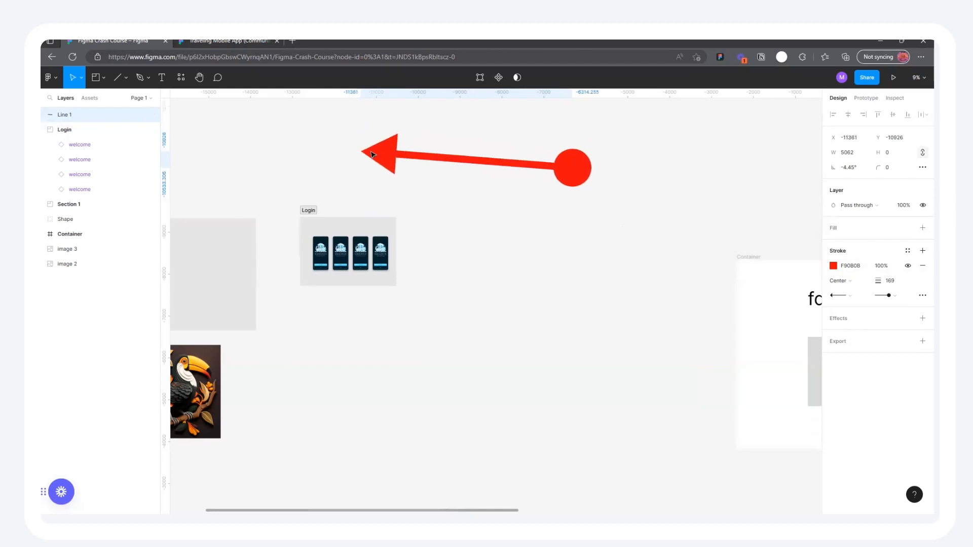
Change both the end point and the start point of the red line to Round
left_click(892, 303)
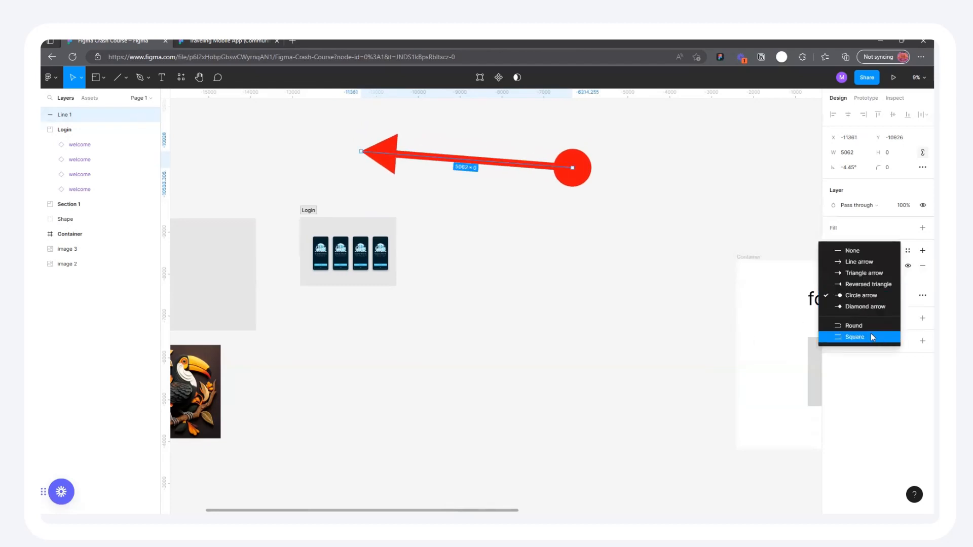
left_click(871, 326)
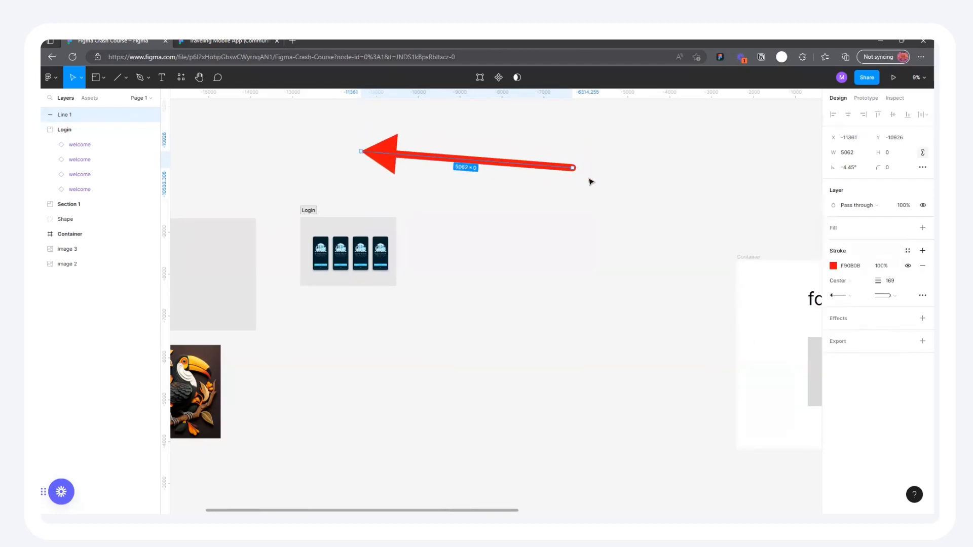
scroll(590, 181, "up", 10)
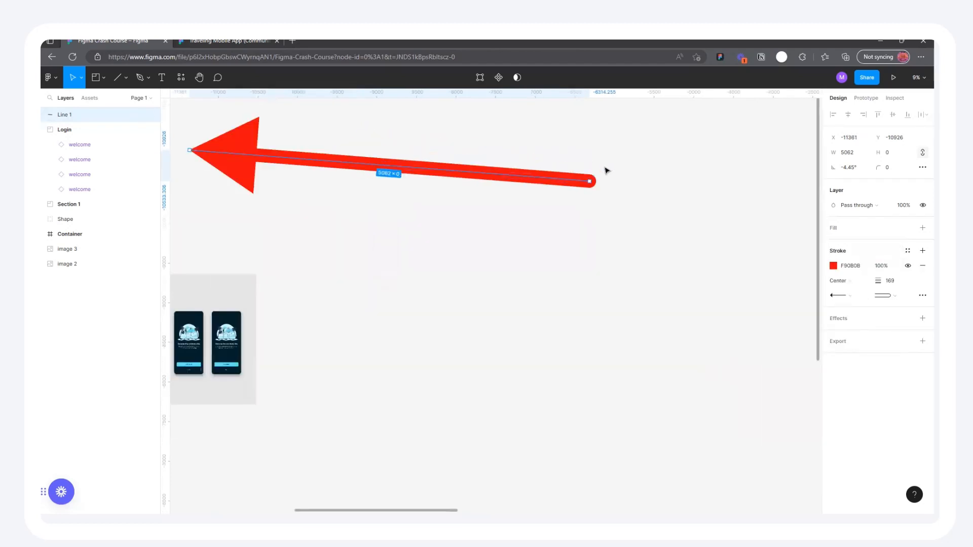
left_click(843, 296)
left_click(859, 348)
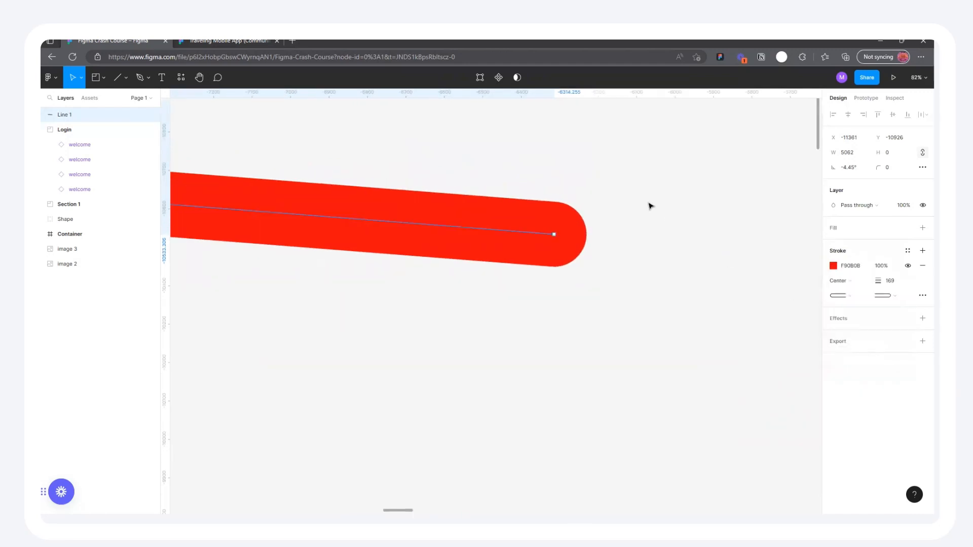
scroll(650, 206, "down", 8)
scroll(497, 229, "up", 3)
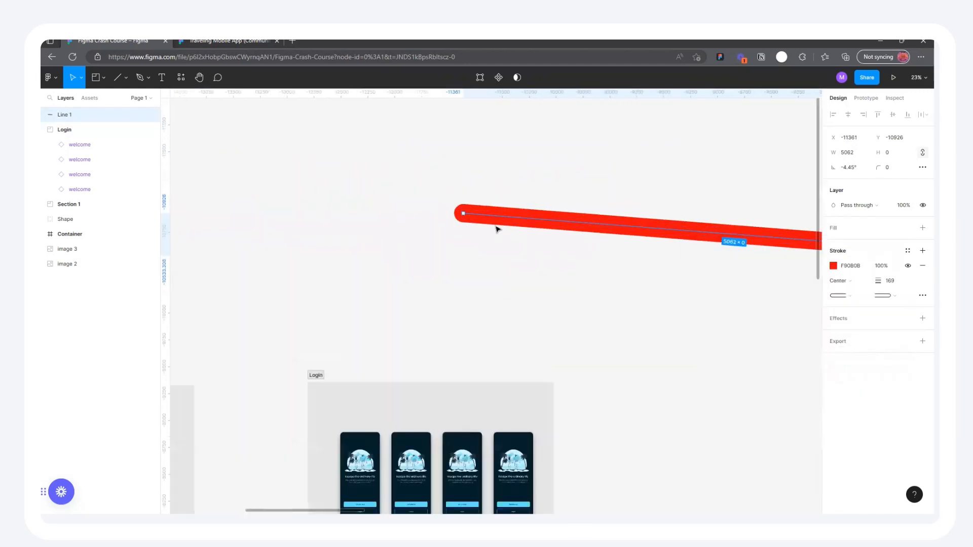
scroll(497, 229, "down", 5)
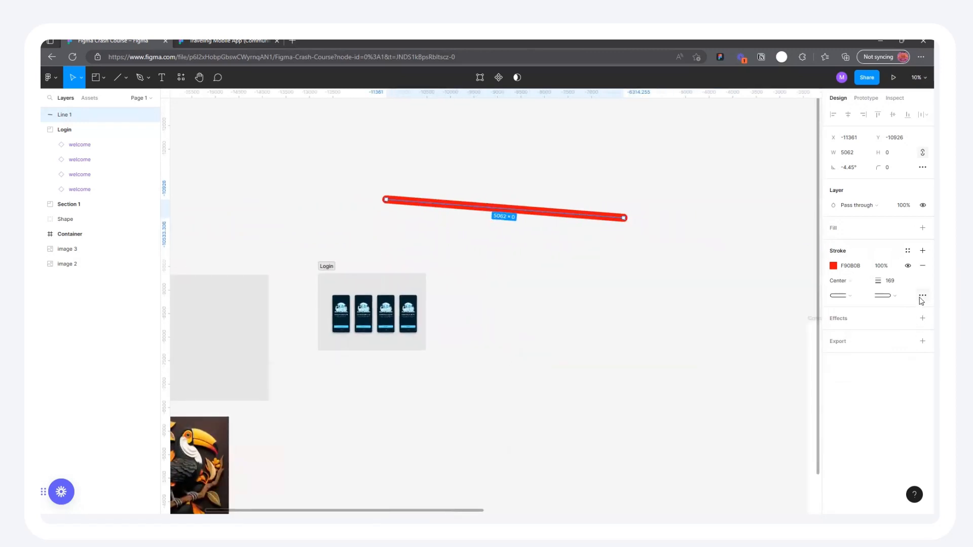
Set the red line's stroke style to Dash in the advanced stroke settings
left_click(922, 297)
left_click(801, 319)
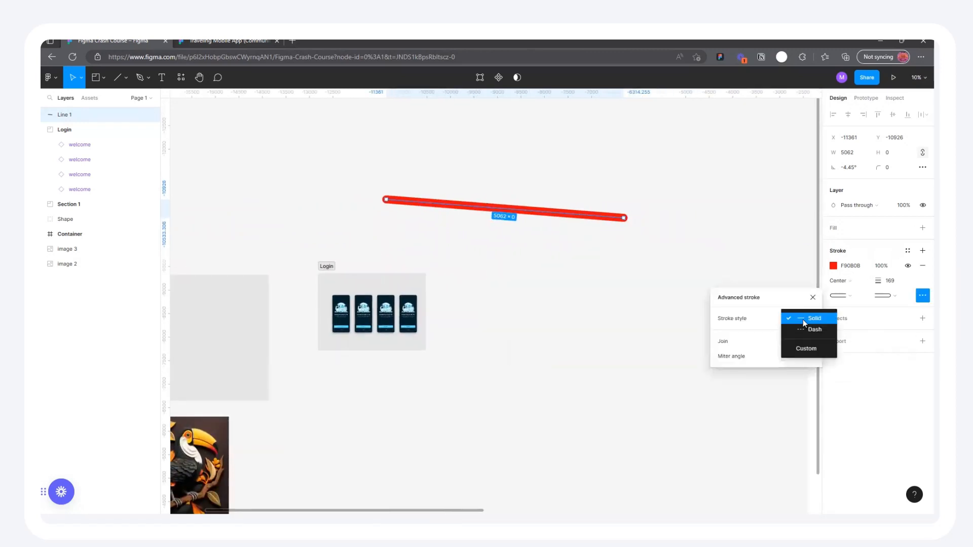
left_click(806, 330)
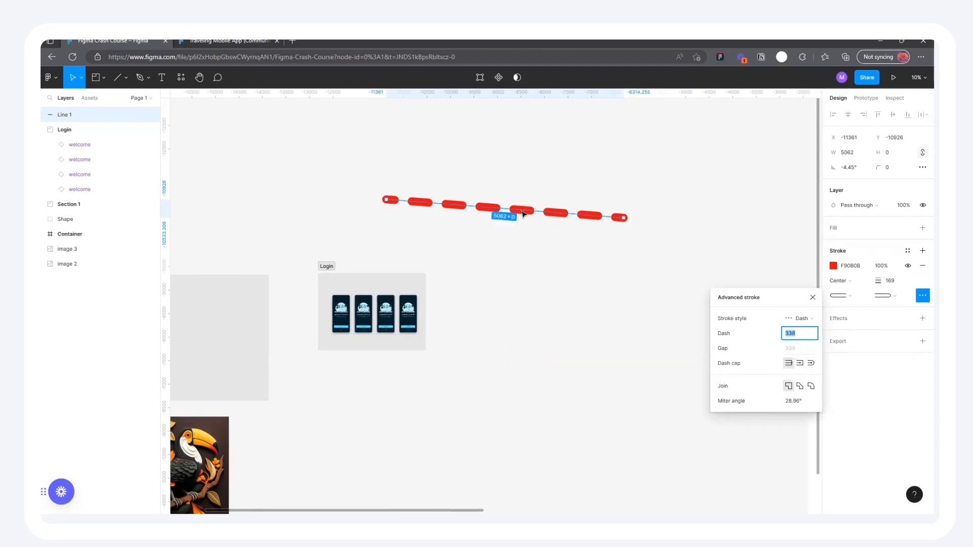
Shift the dashed line slightly on the canvas and rotate it back to 0°
left_click_drag(522, 215, 511, 220)
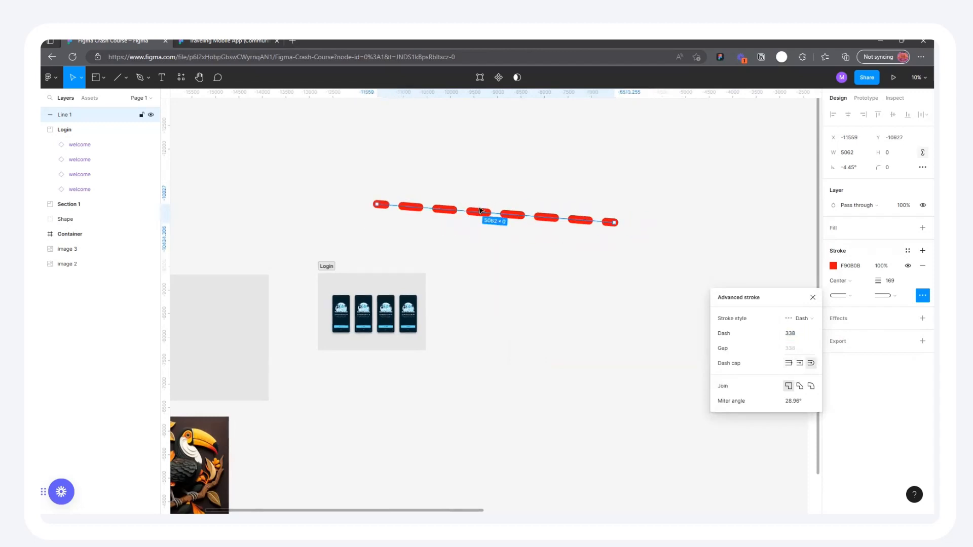
scroll(481, 210, "down", 4)
scroll(560, 230, "up", 3)
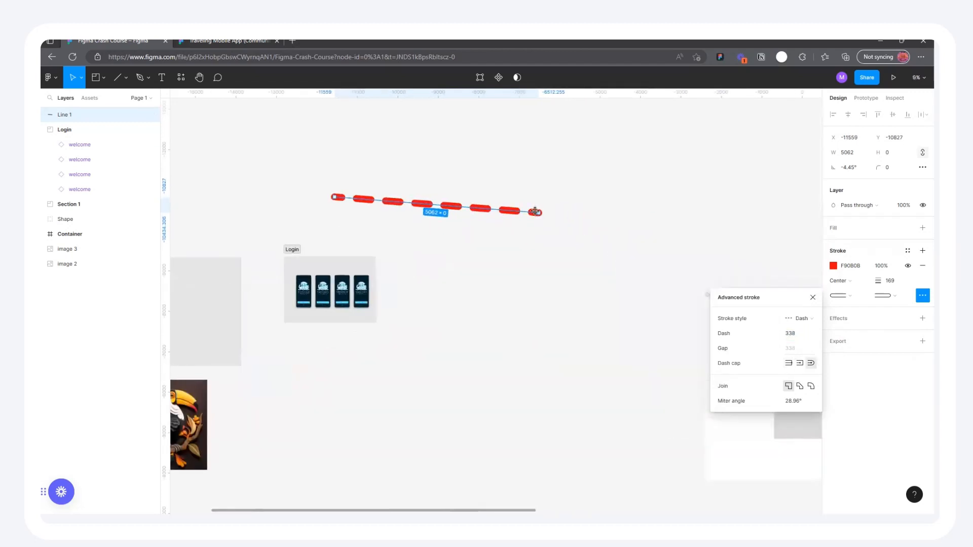
left_click_drag(542, 212, 543, 196)
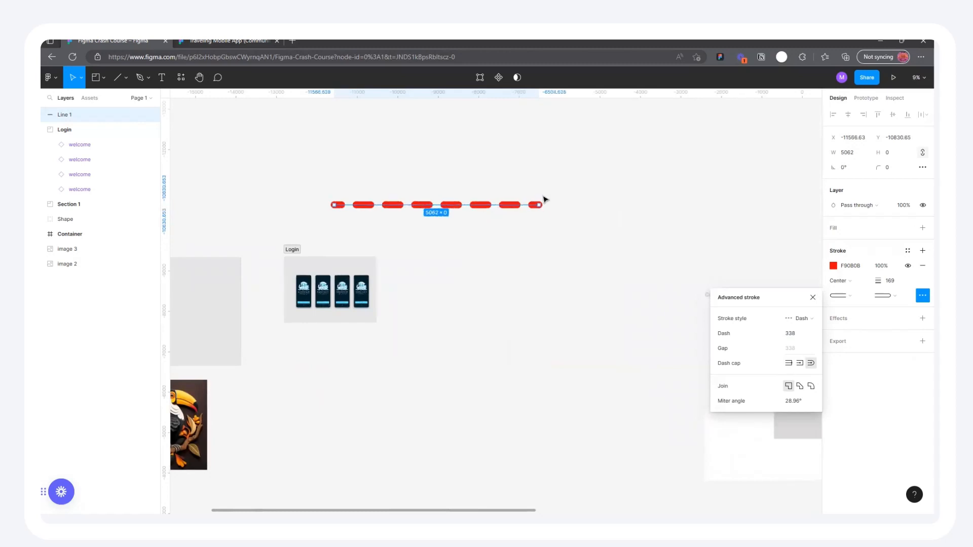
Duplicate the dashed line five times and arrange the copies in staggered rows above the Login section
scroll(417, 197, "up", 4)
mouse_move(446, 218)
left_mouse_down()
mouse_move(493, 264)
mouse_move(495, 228)
mouse_move(496, 237)
mouse_move(564, 214)
mouse_move(536, 323)
mouse_move(489, 291)
mouse_move(394, 285)
mouse_move(580, 317)
mouse_move(718, 284)
mouse_move(780, 286)
left_mouse_up()
left_click(582, 360)
scroll(527, 221, "down", 5)
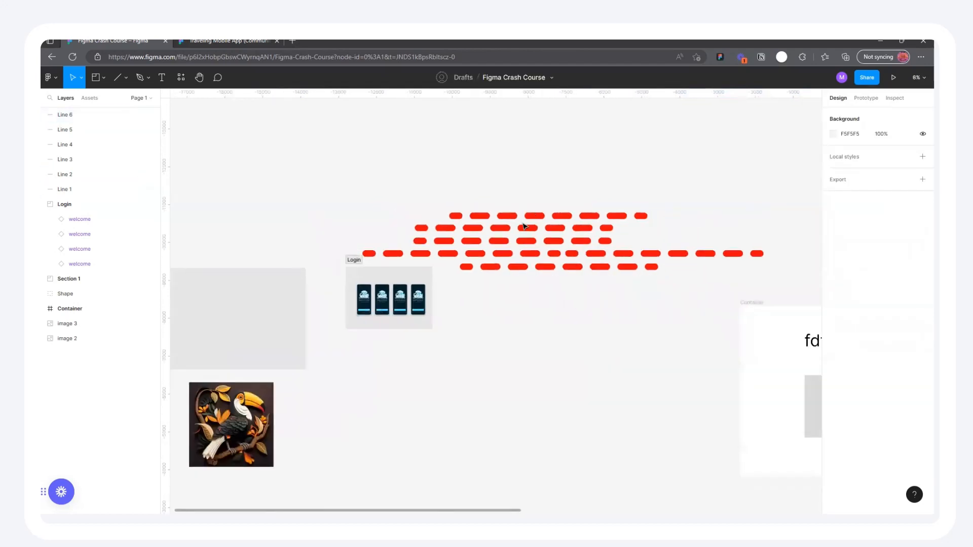
Select all the dashed lines together and move them up, clear of the Section 1 and Login sections
scroll(503, 183, "up", 2)
left_click_drag(503, 183, 599, 294)
left_click_drag(693, 217, 602, 156)
left_click(602, 157)
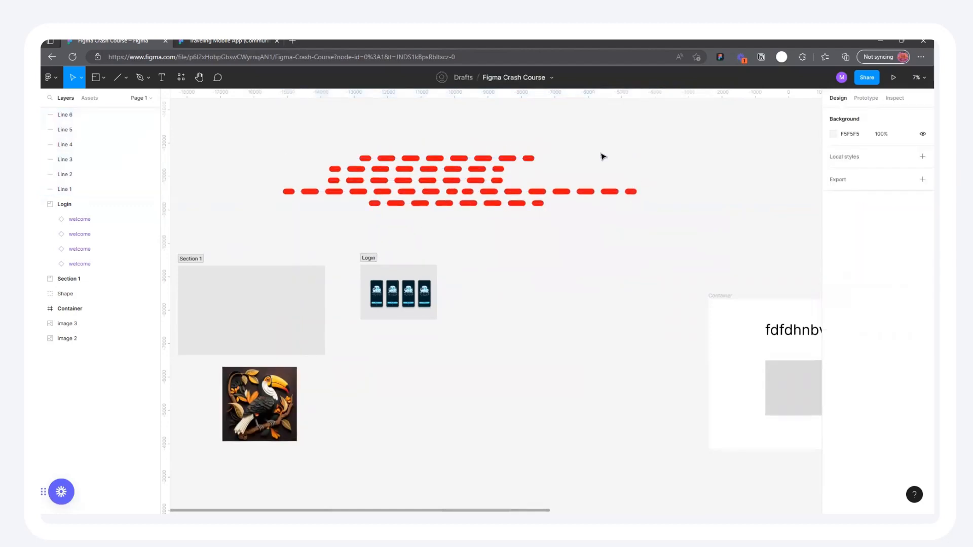
mouse_move(688, 226)
left_mouse_down()
mouse_move(525, 183)
mouse_move(331, 165)
mouse_move(330, 146)
left_mouse_up()
left_click(662, 168)
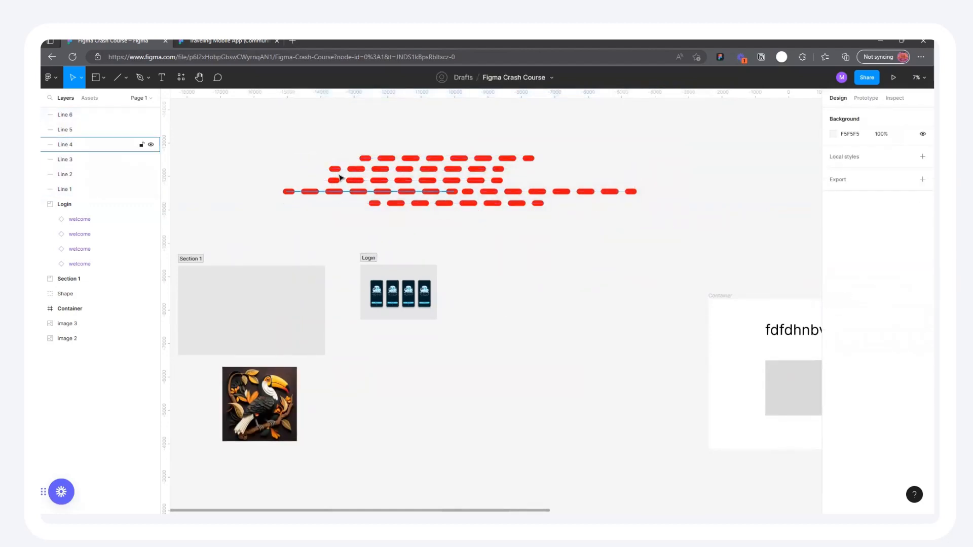
Draw a horizontal arrow about 6154 long above the rows of dashed lines with the Arrow tool
left_click(125, 78)
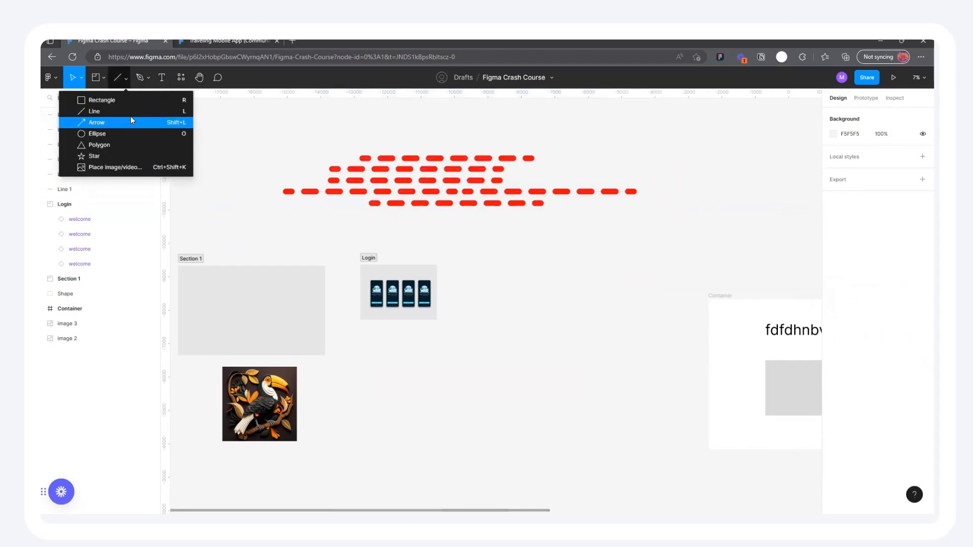
left_click(131, 115)
left_click(125, 77)
left_click(120, 133)
left_click(126, 81)
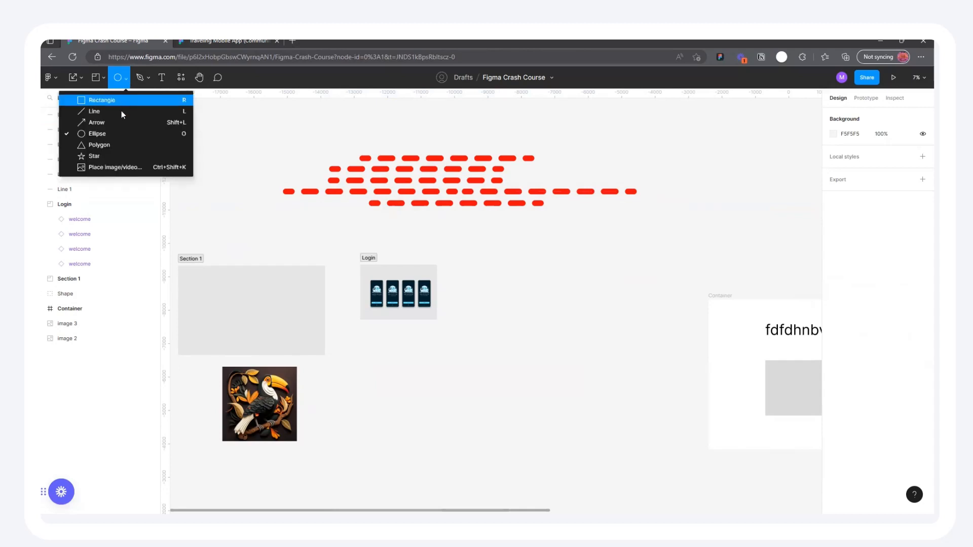
left_click(129, 124)
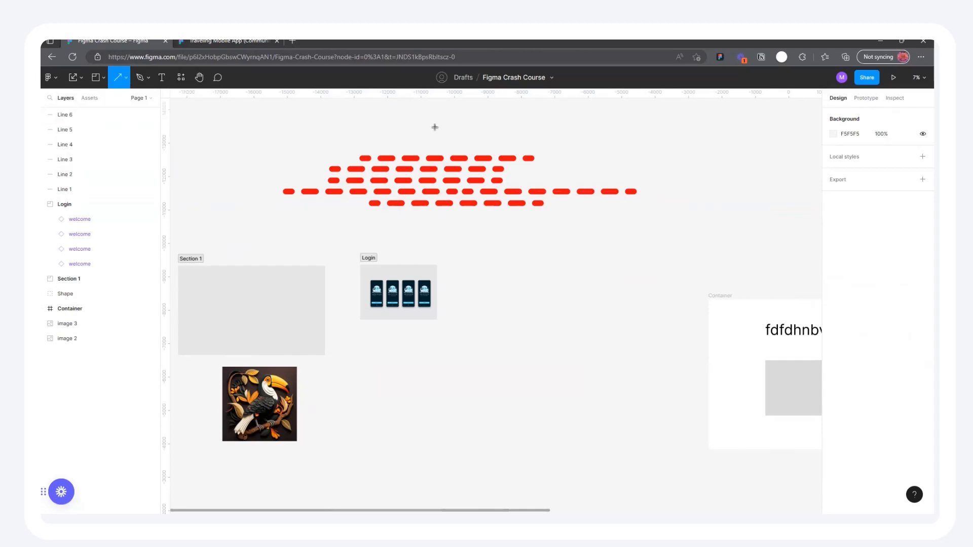
left_click_drag(373, 127, 579, 136)
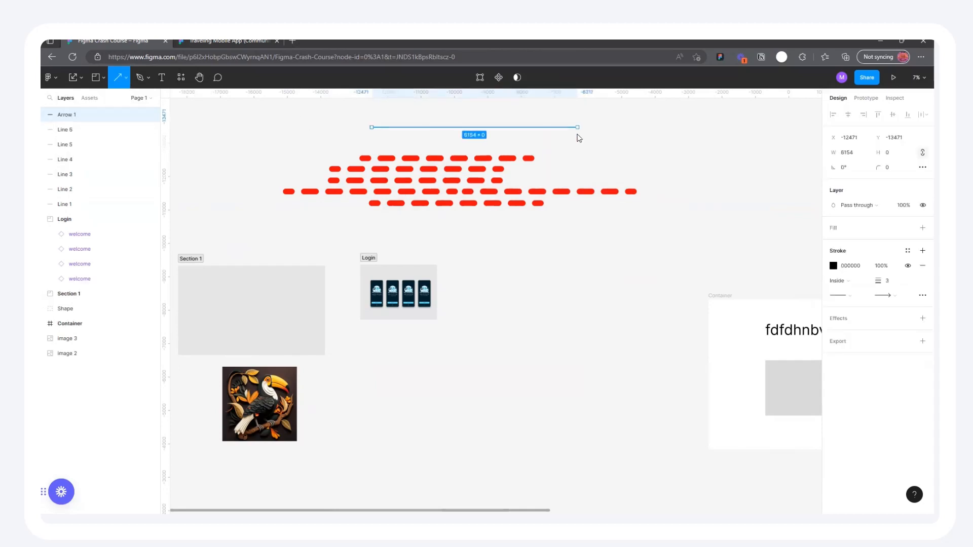
left_click(599, 134)
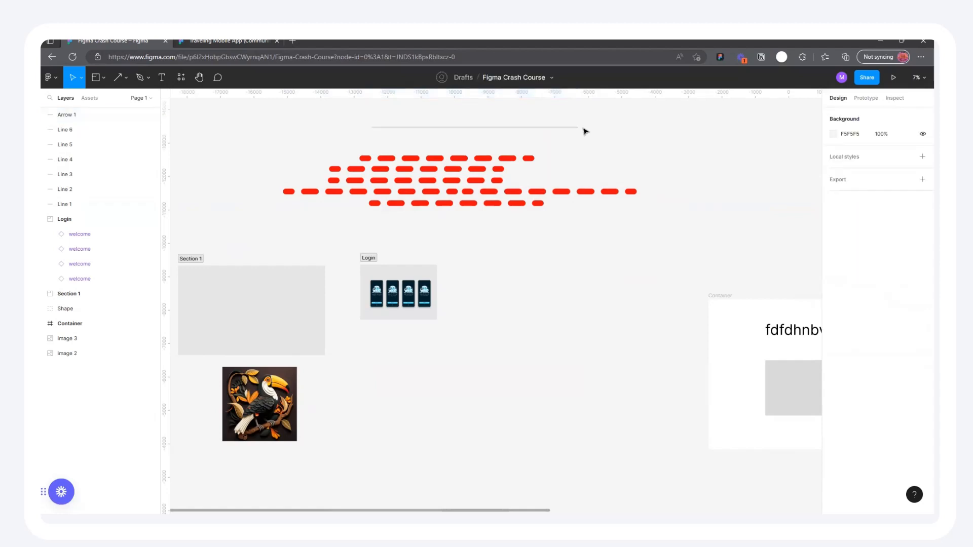
Thicken the arrow's stroke to 54, then delete the arrow
scroll(585, 131, "up", 5, "ctrl")
left_click(564, 137)
left_click_drag(881, 283, 907, 283)
scroll(632, 175, "down", 5, "ctrl")
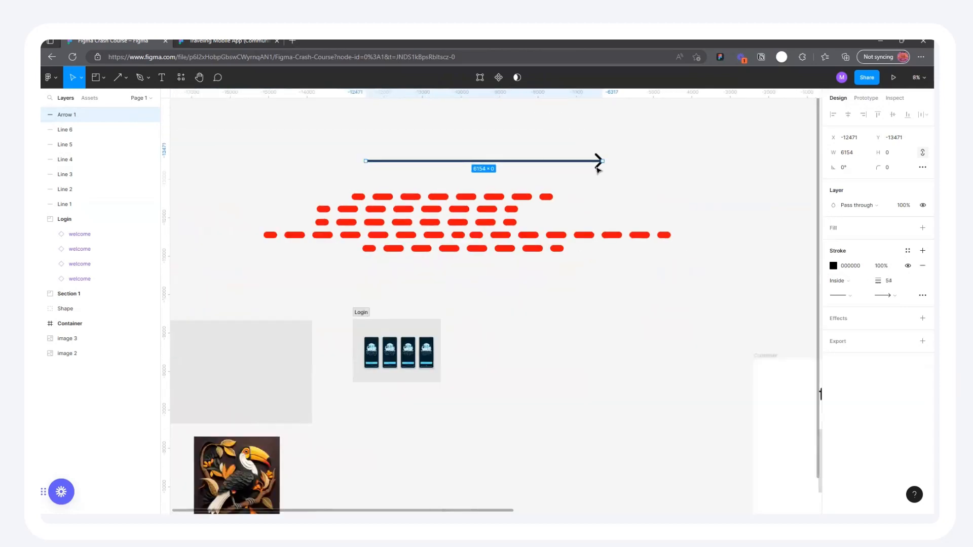
key("Delete")
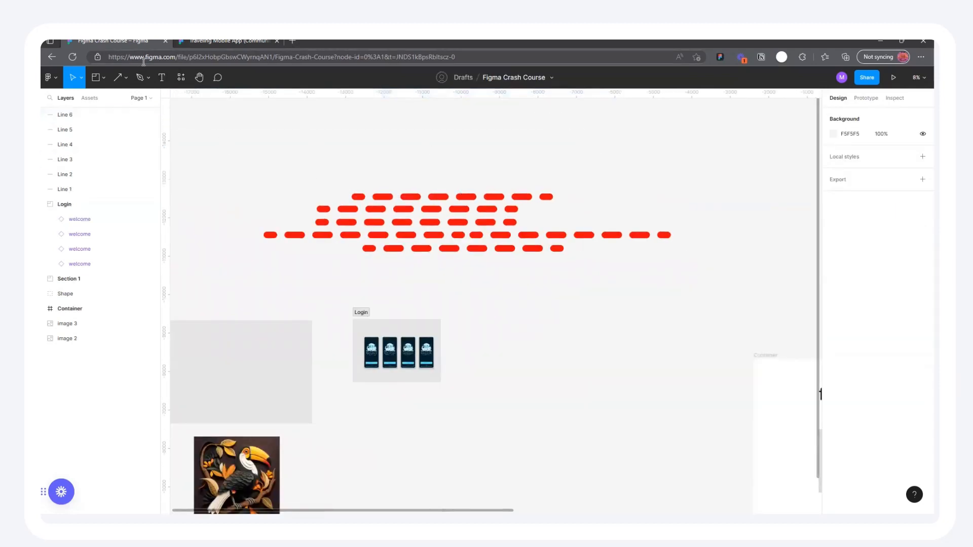
Draw a circle about 2464 in diameter above the Container frame with the Ellipse tool, and reposition it over the frame's left edge
left_click(126, 78)
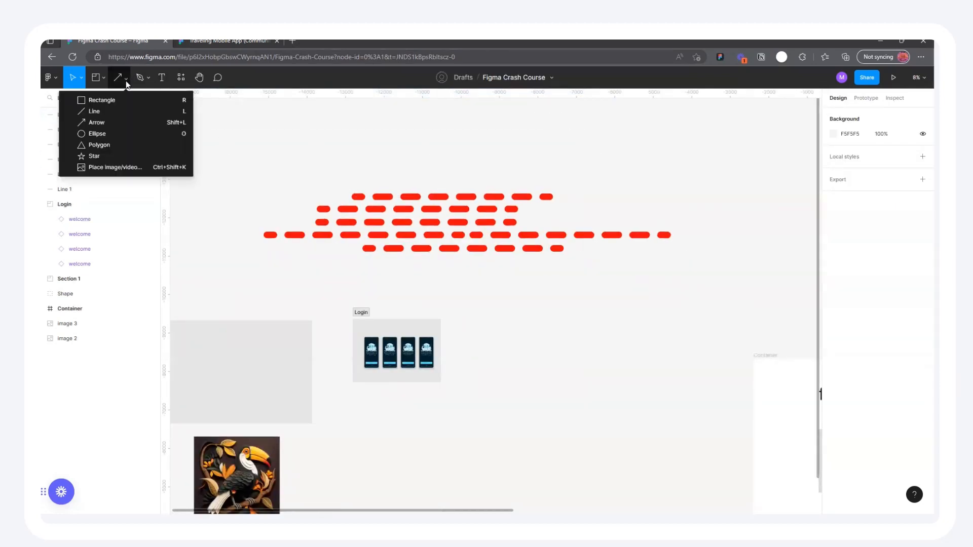
left_click(120, 133)
scroll(553, 178, "down", 5, "ctrl")
scroll(553, 177, "right", 3)
scroll(553, 178, "up", 3)
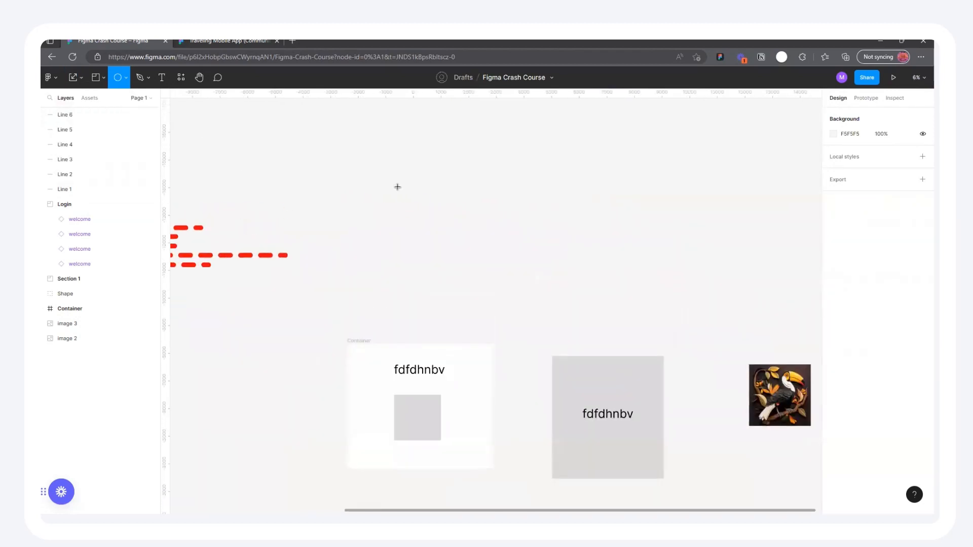
left_click_drag(406, 169, 492, 256)
mouse_move(460, 217)
left_mouse_down()
mouse_move(450, 213)
mouse_move(504, 234)
mouse_move(521, 256)
mouse_move(507, 236)
mouse_move(384, 203)
left_mouse_up()
Draw two trial ellipses beside the circle, about 3071 × 3020 and 4319 × 3657, and delete each one
key("o")
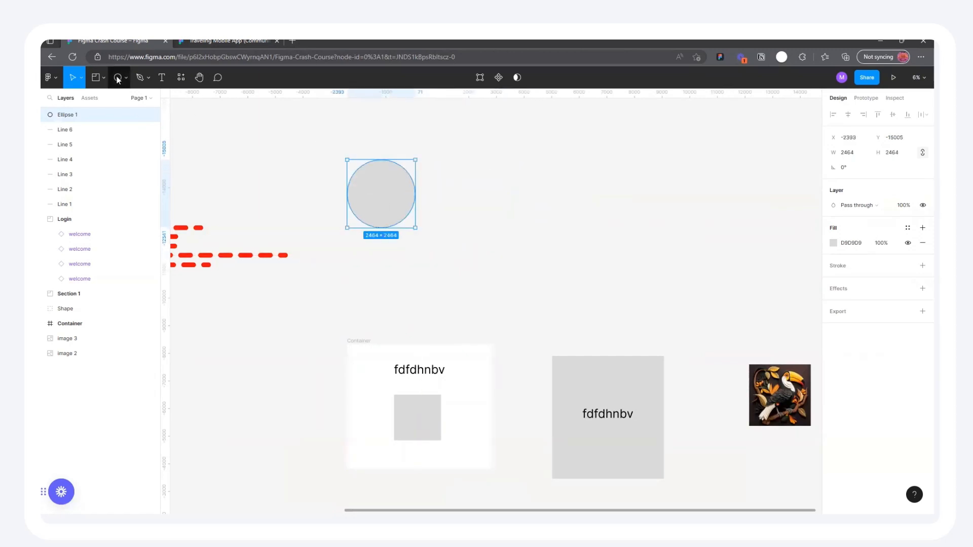
mouse_move(477, 137)
left_mouse_down()
mouse_move(569, 229)
mouse_move(562, 220)
left_mouse_up()
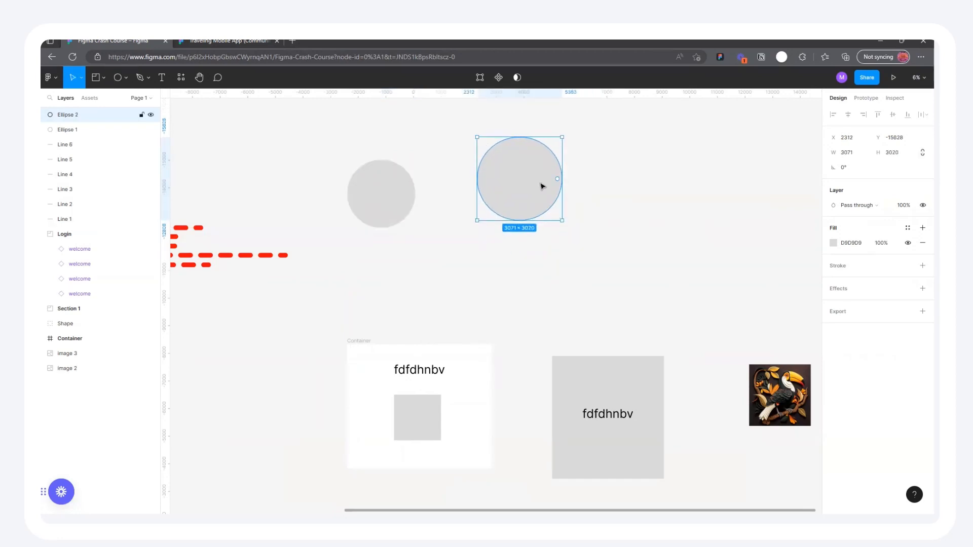
key("Delete")
left_click(118, 77)
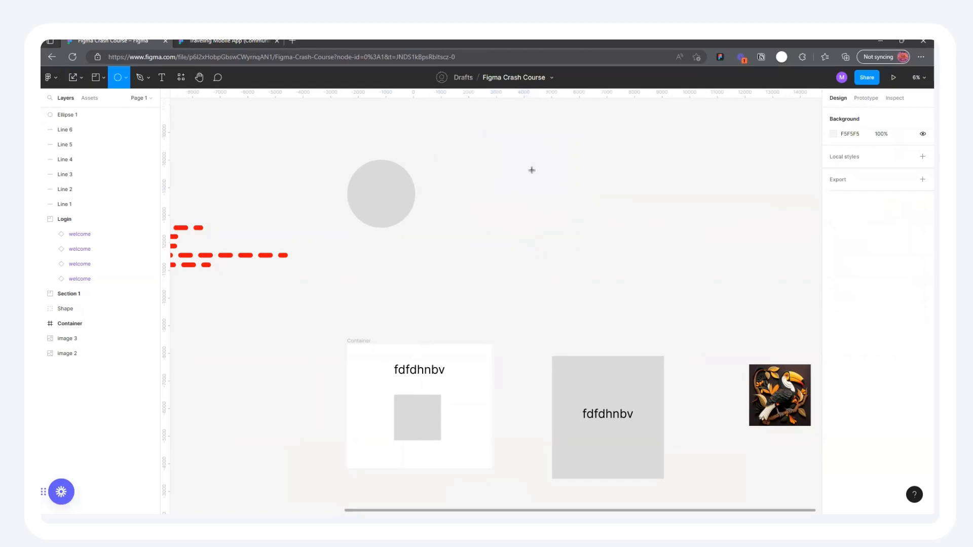
mouse_move(497, 154)
left_mouse_down()
mouse_move(597, 256)
mouse_move(616, 221)
mouse_move(671, 252)
mouse_move(617, 256)
left_mouse_up()
left_click_drag(576, 219, 592, 218)
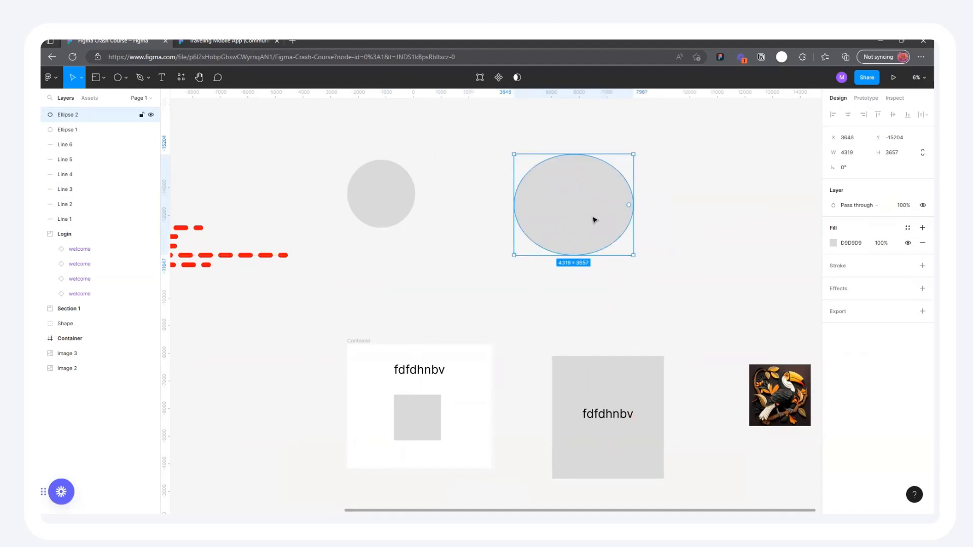
key("Delete")
Move the circle further right above the Container frame and reduce its arc sweep to about 85.77%
left_click(364, 182)
left_click_drag(376, 194, 490, 221)
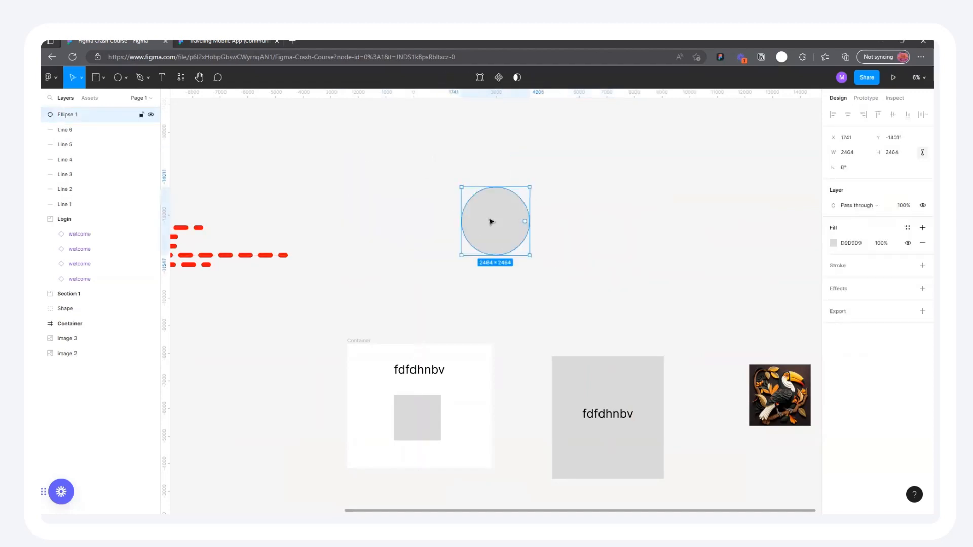
scroll(500, 224, "up", 5)
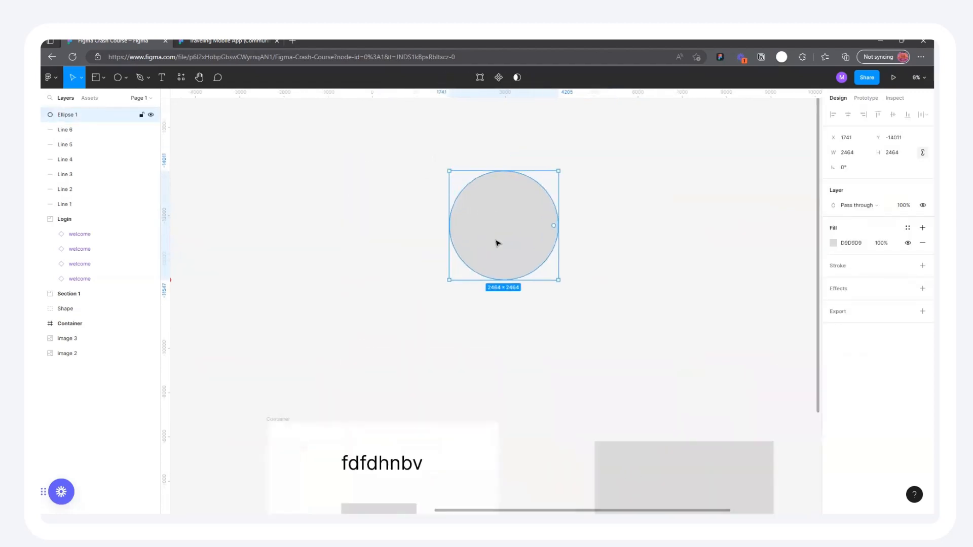
scroll(547, 223, "down", 3)
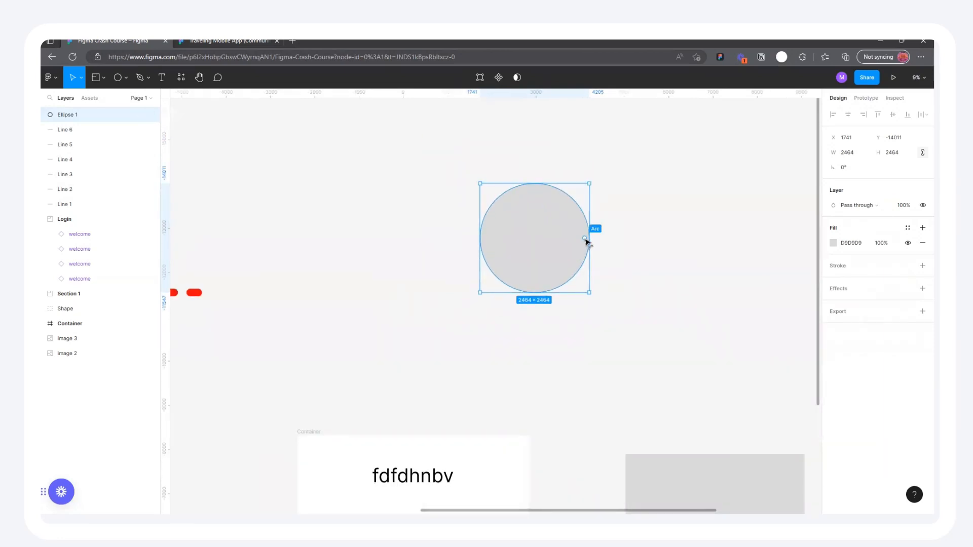
left_click_drag(585, 238, 575, 192)
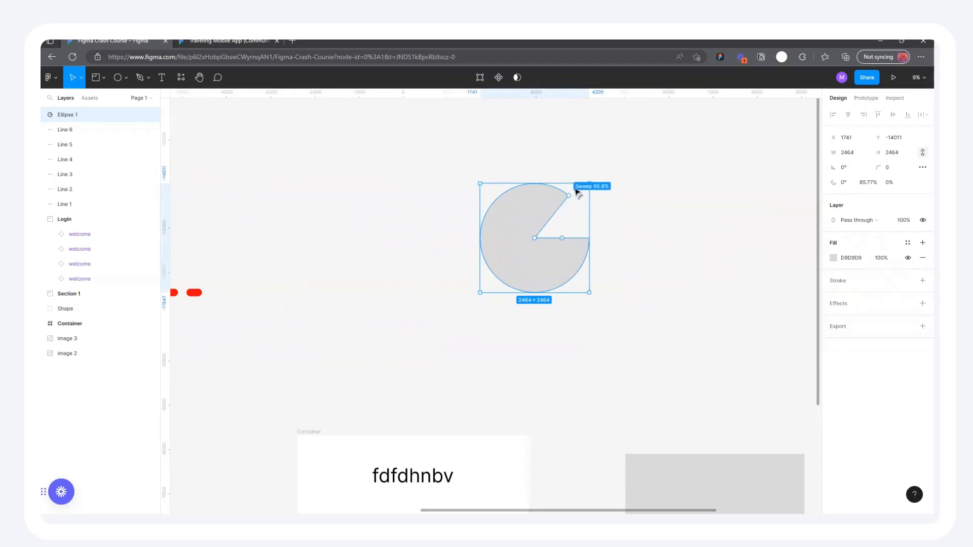
left_click_drag(576, 191, 576, 191)
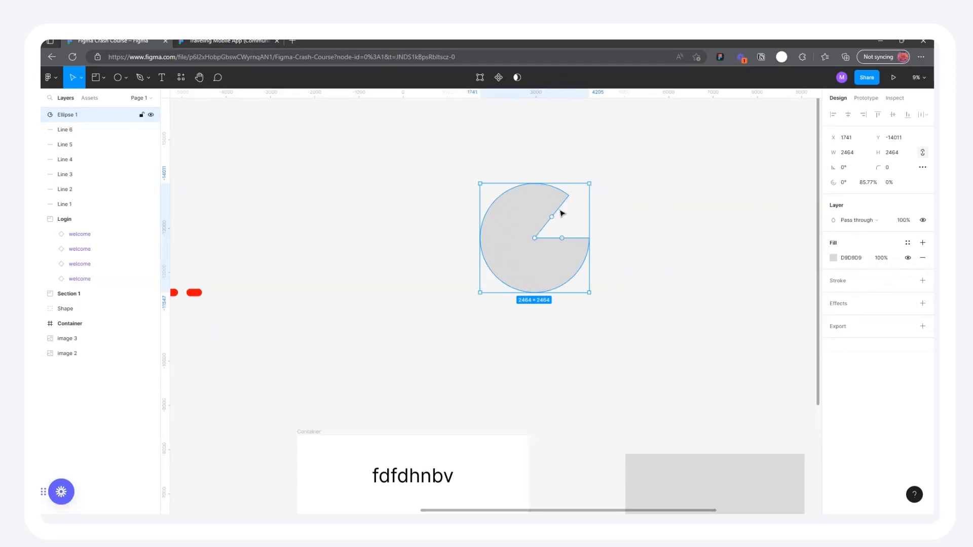
Reshape the pie into an open half-ring with about 54.13% sweep, 64.8% ratio and a start angle of -6.18°
left_click_drag(552, 219, 555, 268)
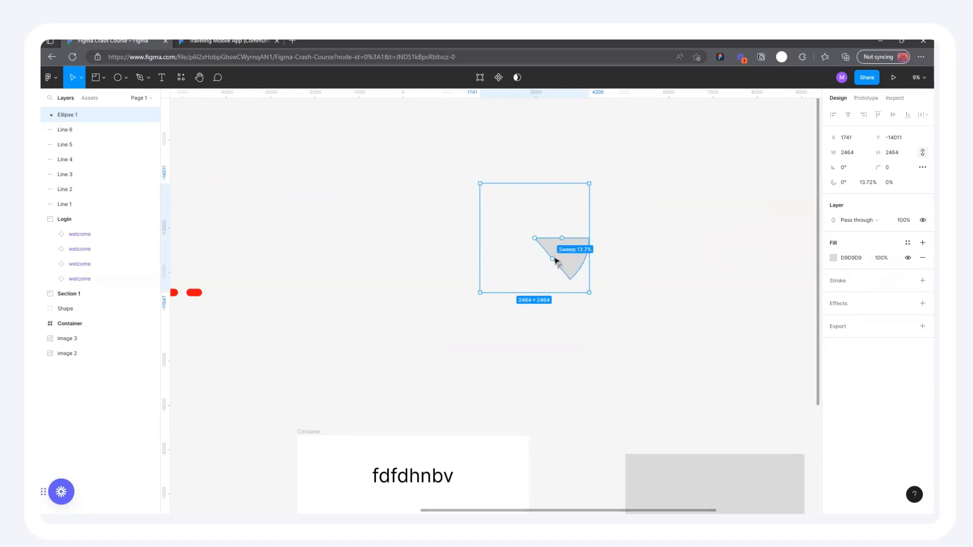
left_click_drag(550, 261, 476, 241)
mouse_move(561, 250)
left_mouse_down()
mouse_move(570, 225)
mouse_move(569, 238)
left_mouse_up()
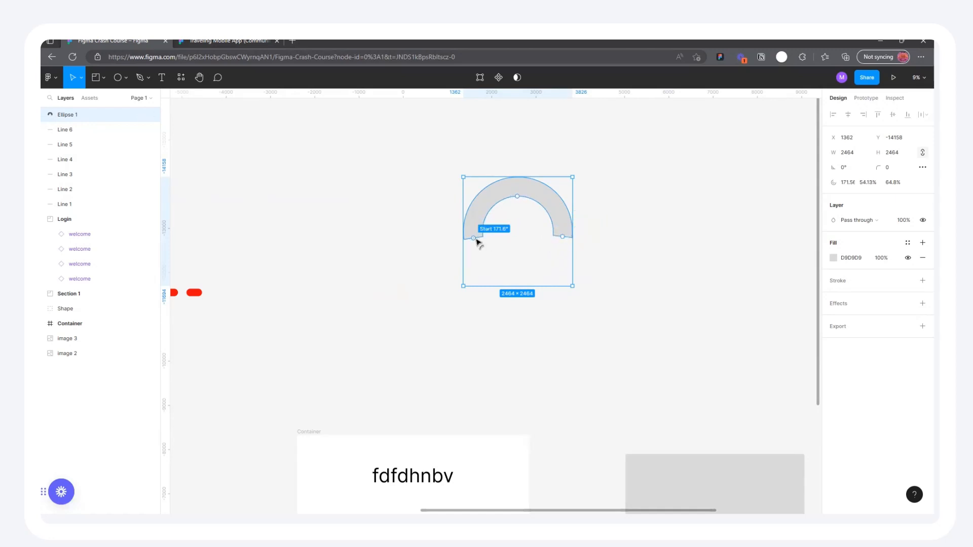
left_click_drag(474, 242, 613, 218)
left_click(616, 216)
Duplicate the half-ring directly above the original, flip the copy vertically, and lower it towards the original
left_click_drag(529, 274, 527, 220)
right_click(523, 218)
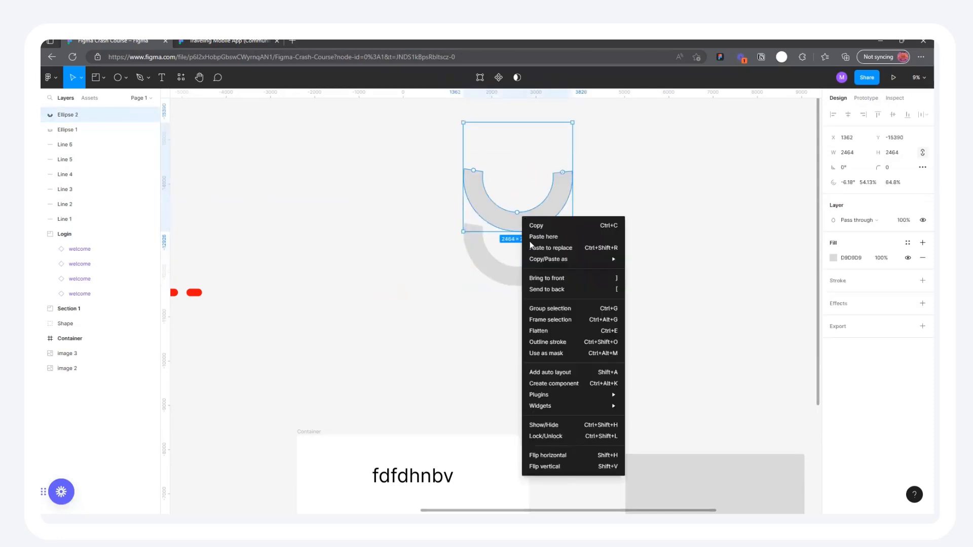
left_click(566, 466)
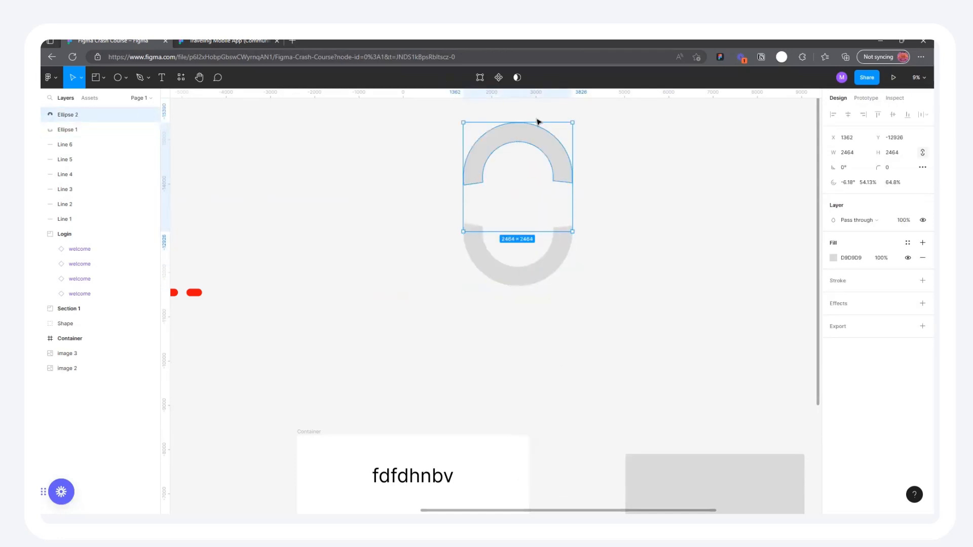
left_click_drag(526, 137, 524, 164)
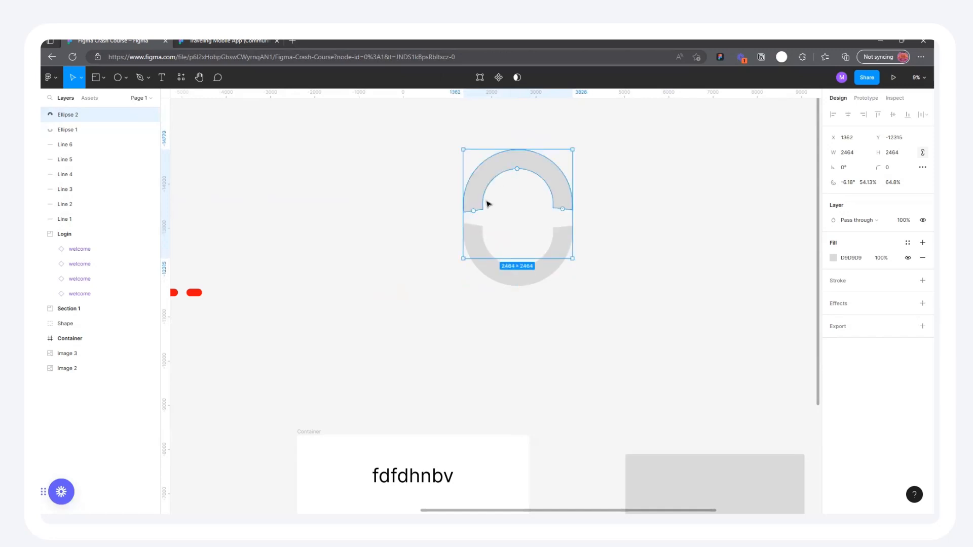
Adjust the upper half-ring's sweep to about 46.36% and its position, then delete both half-rings
left_click_drag(473, 211, 487, 184)
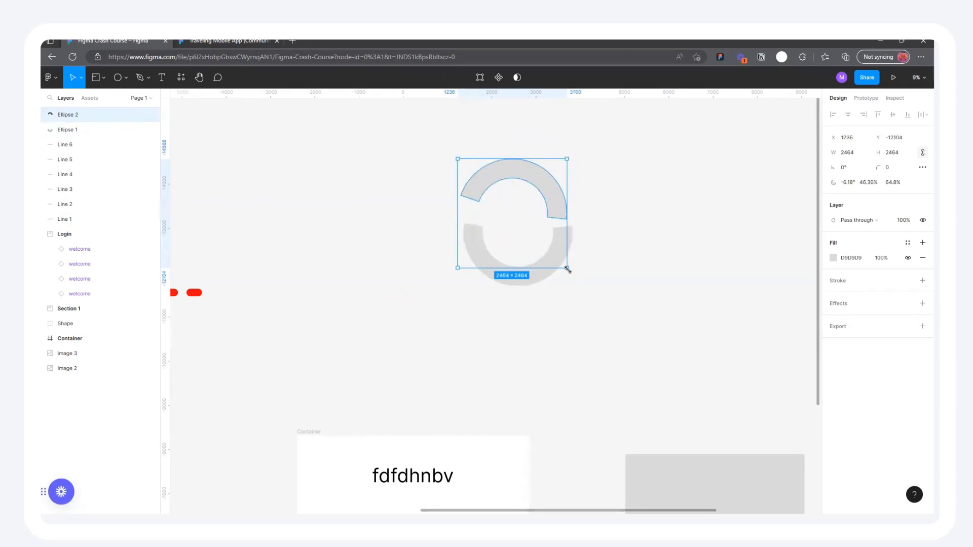
left_click_drag(568, 272, 582, 228)
left_click_drag(477, 189, 488, 182)
left_click_drag(419, 163, 605, 321)
key("Delete")
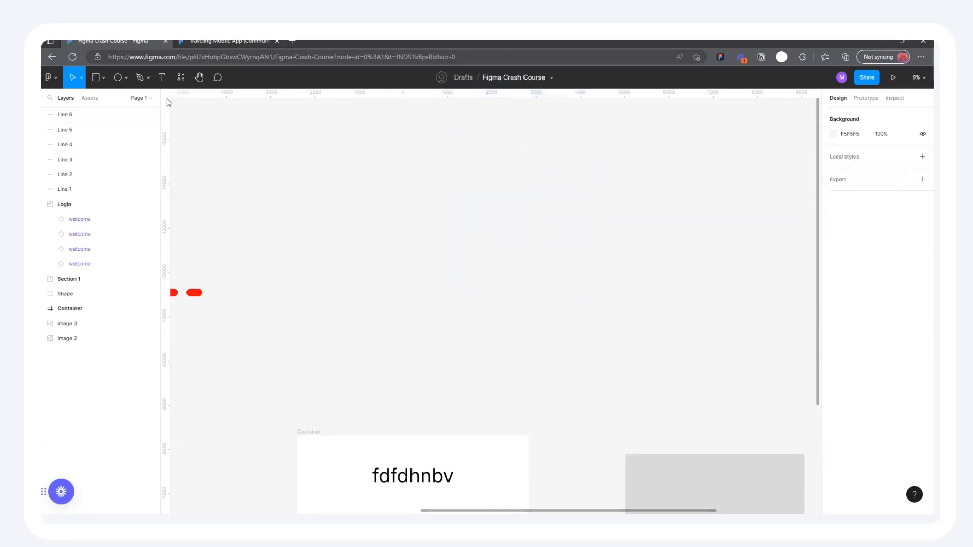
Draw a circle about 3171 in diameter as an open pie, and make a duplicate slice with about 18.23% sweep
left_click(117, 77)
left_click_drag(443, 179, 583, 322)
mouse_move(533, 280)
left_mouse_down()
mouse_move(490, 235)
mouse_move(545, 226)
mouse_move(521, 174)
mouse_move(472, 169)
left_mouse_up()
left_click_drag(485, 232, 623, 177)
left_click_drag(620, 143, 654, 239)
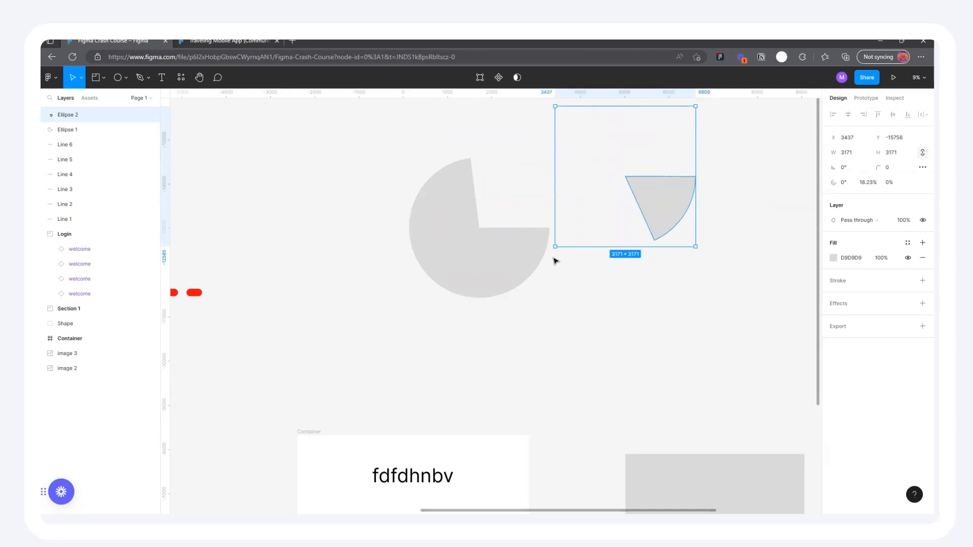
Rotate the slice to about 82° and place it at the opening of the larger pie shape
left_click_drag(551, 250, 647, 282)
left_click_drag(666, 164, 538, 195)
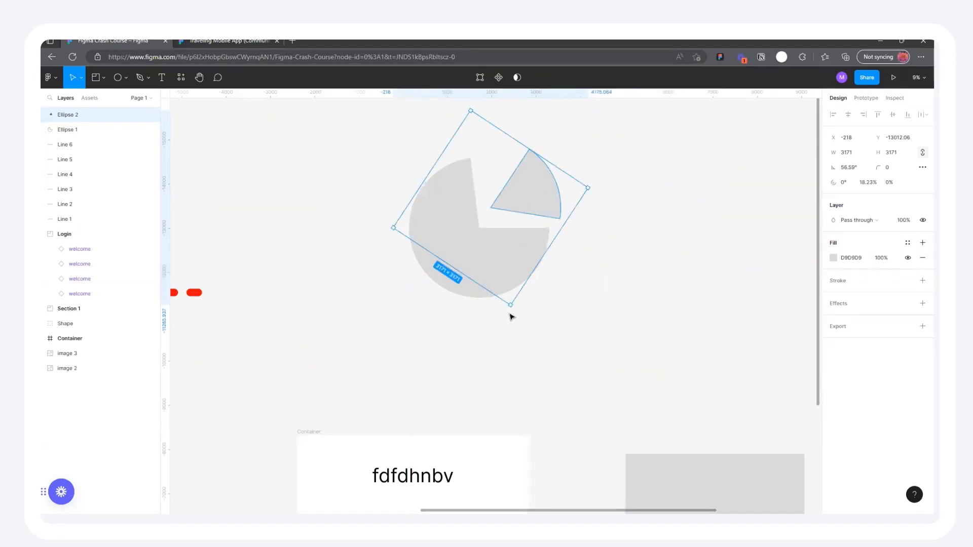
left_click_drag(508, 307, 548, 279)
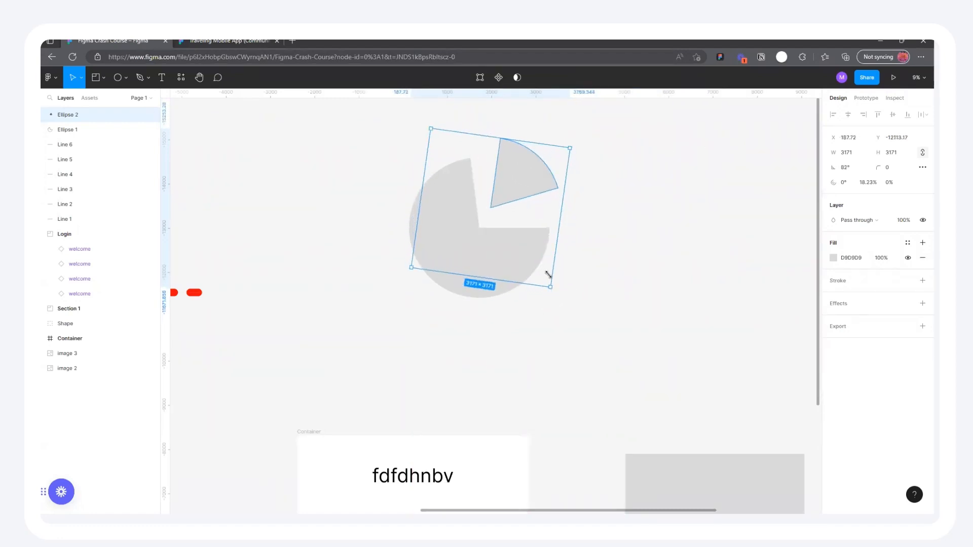
left_click_drag(514, 188, 511, 200)
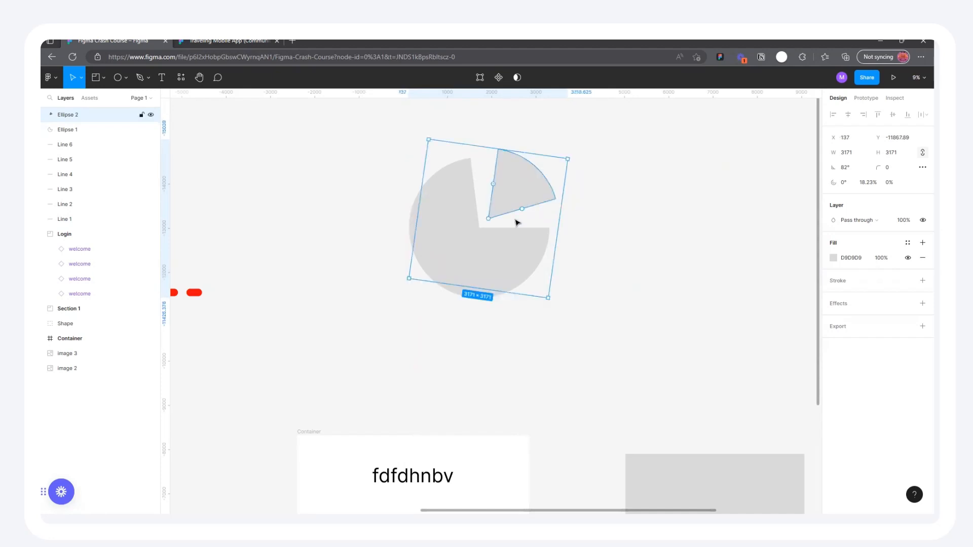
left_click(608, 259)
left_click(533, 196)
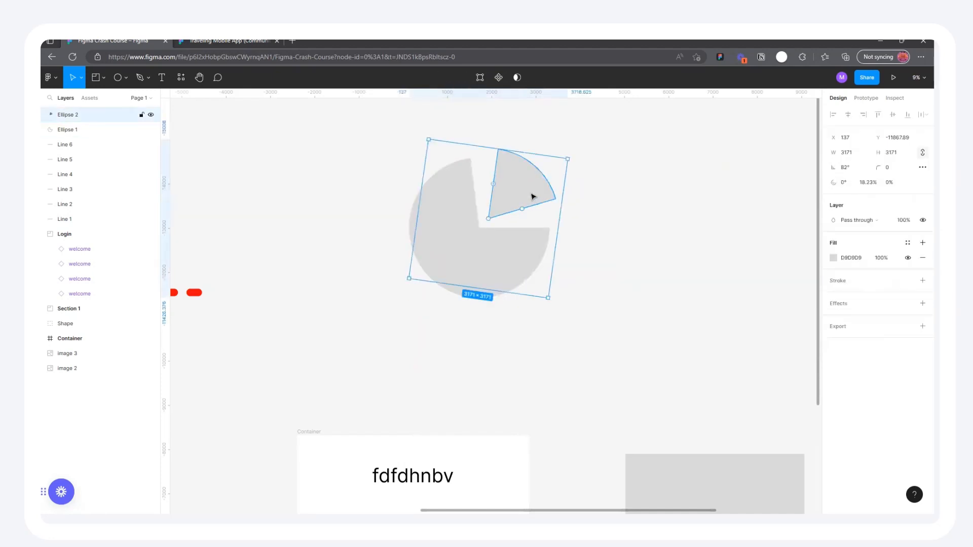
left_click(647, 228)
Set the larger pie's sweep to about 78.88%, then rotate the slice to about 73.72° and fit it into the gap
scroll(485, 183, "up", 3)
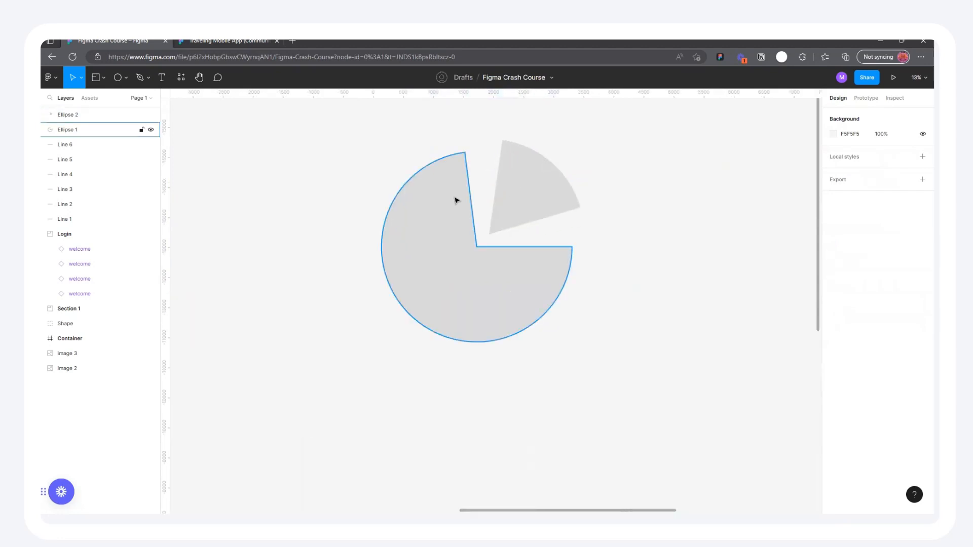
left_click(471, 198)
left_click_drag(471, 201, 493, 203)
left_click(515, 145)
left_click_drag(520, 167, 529, 176)
left_click_drag(609, 159, 625, 211)
left_click_drag(551, 215, 558, 208)
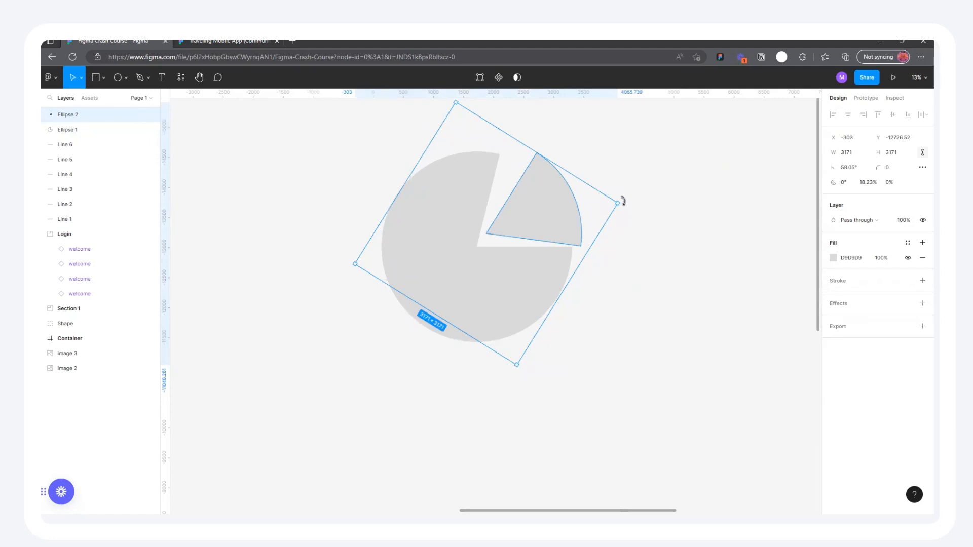
left_click_drag(622, 201, 627, 170)
left_click_drag(534, 209, 534, 213)
left_click(668, 167)
Change the small pie slice's fill to a solid bright red
scroll(678, 298, "down", 3)
scroll(679, 301, "down", 2)
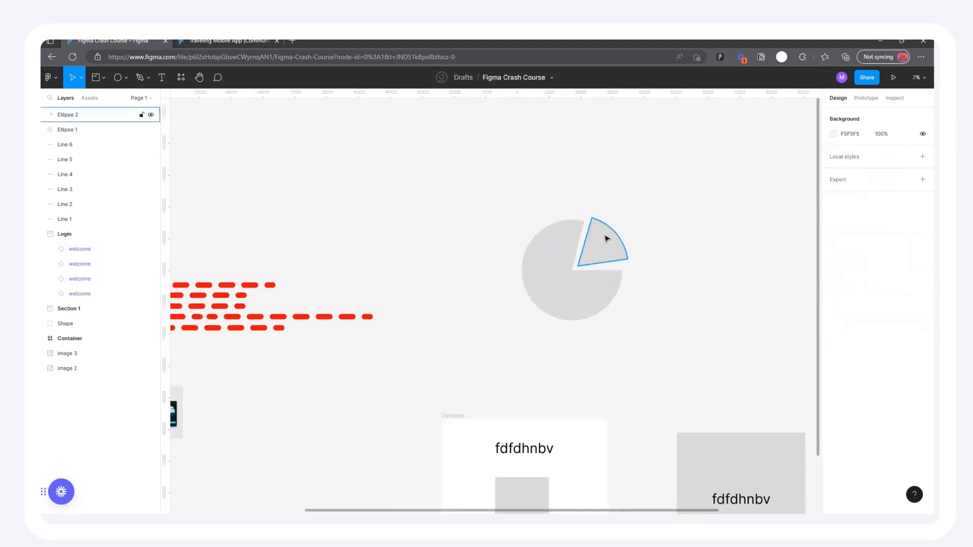
left_click(608, 238)
left_click(833, 258)
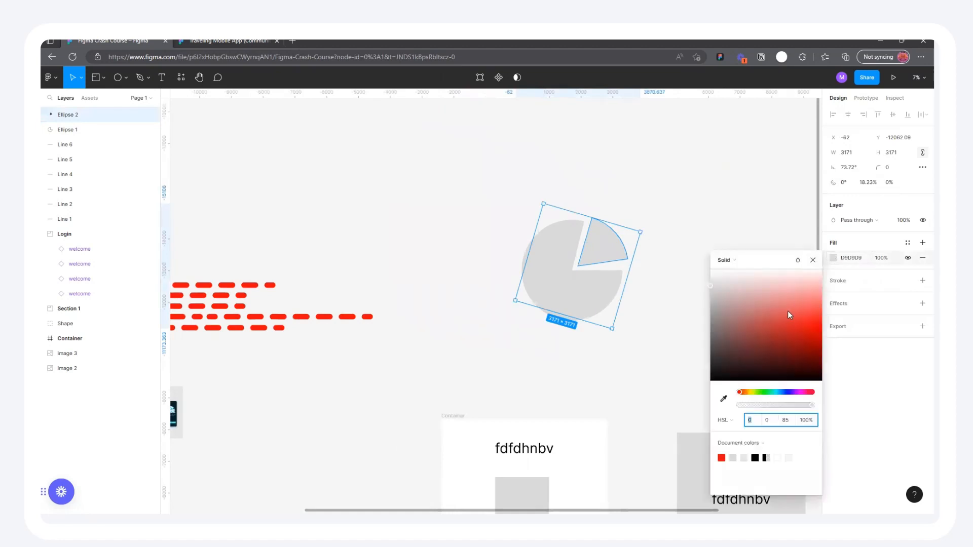
left_click(821, 330)
Change the larger pie shape's fill to a solid blue
left_click(610, 294)
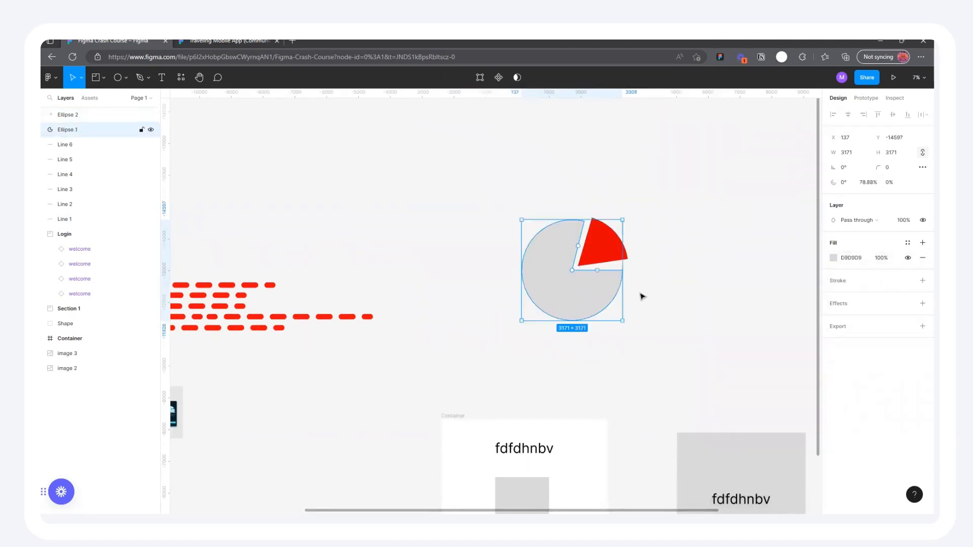
left_click(834, 258)
left_click(790, 393)
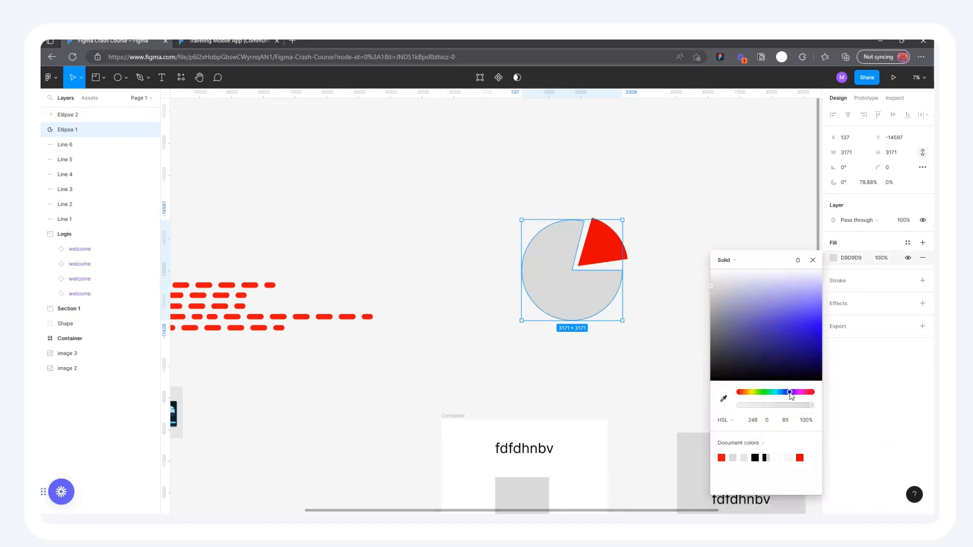
left_click(799, 324)
Select both pie shapes together and move them above the rows of red dashed lines
left_click_drag(459, 184, 653, 314)
scroll(654, 314, "down", 3)
left_click_drag(609, 274, 364, 228)
left_click(490, 180)
Rotate the red slice to about 69.34° and nudge it slightly towards the blue pie's centre, then deselect it
scroll(432, 189, "up", 5)
left_click(344, 207)
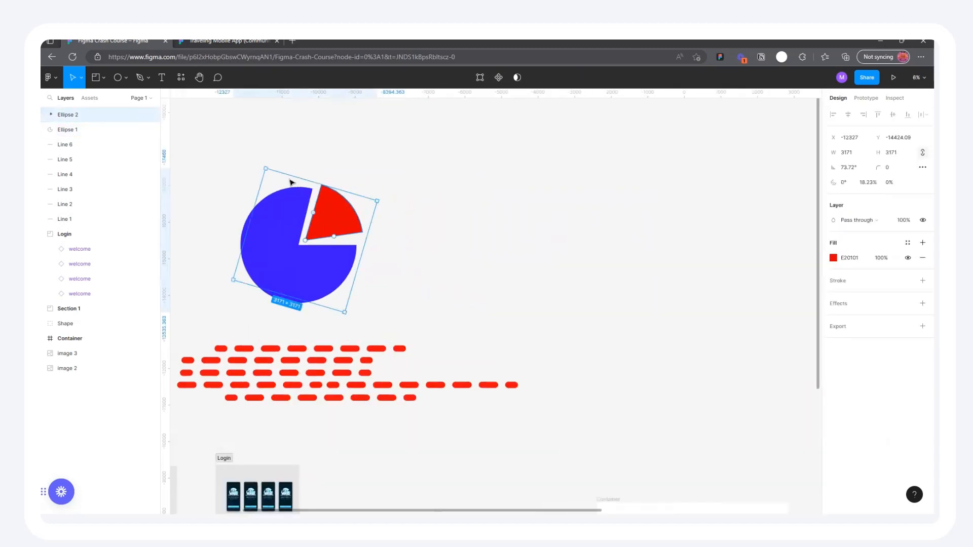
scroll(404, 216, "up", 3)
scroll(404, 217, "up", 2)
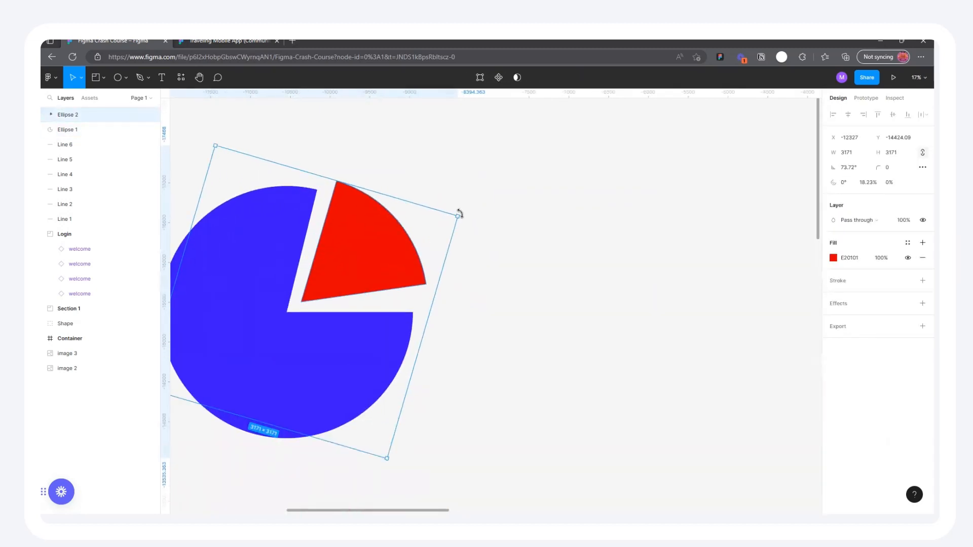
left_click_drag(465, 221, 467, 226)
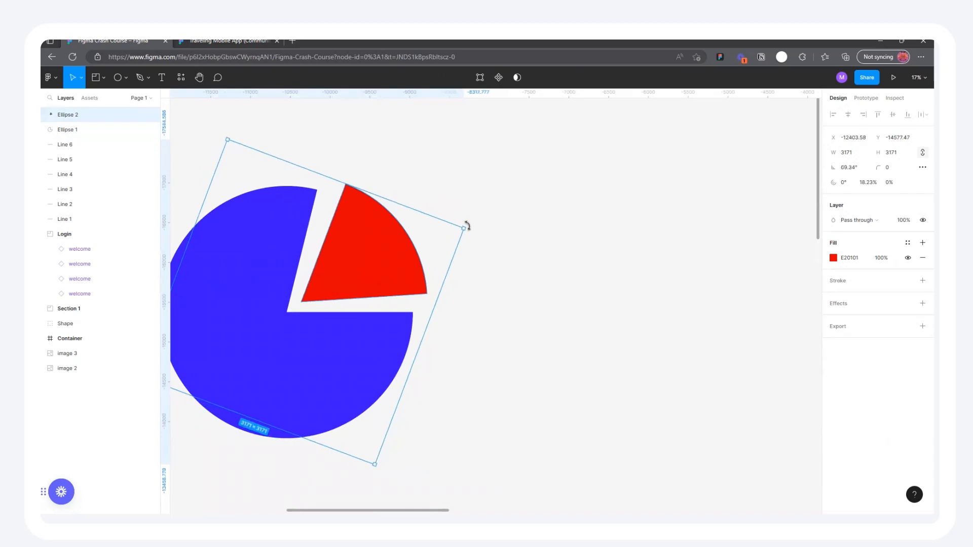
left_click(489, 210)
scroll(450, 202, "down", 3)
scroll(432, 219, "up", 5)
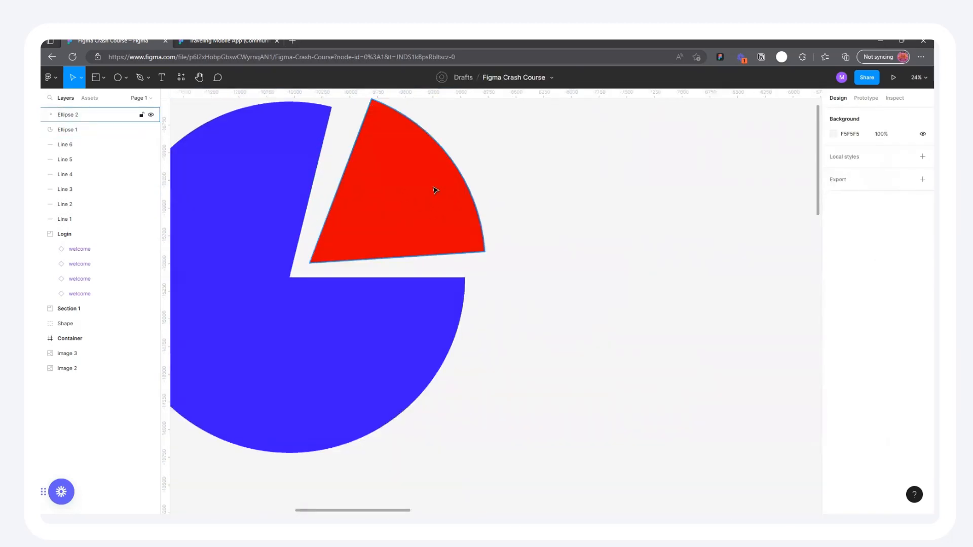
left_click(436, 189)
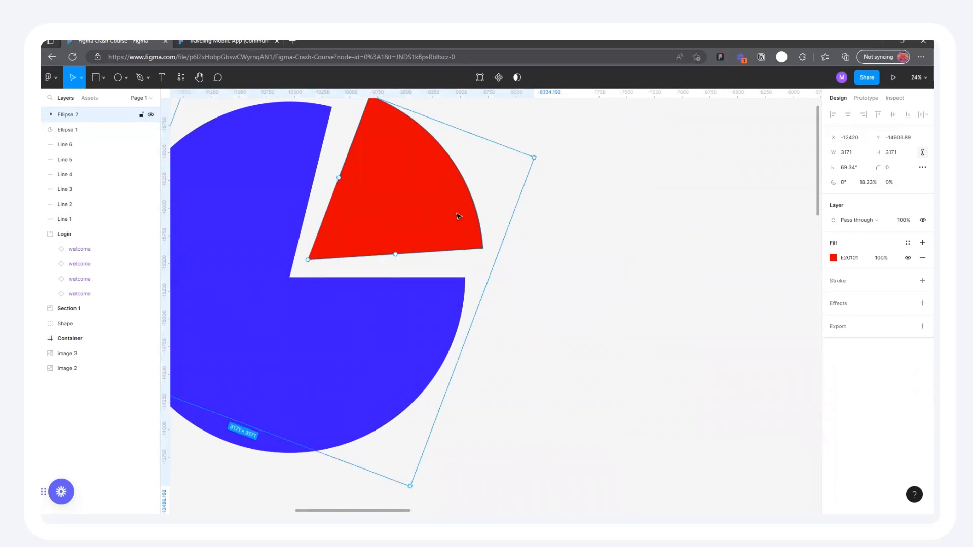
scroll(414, 221, "down", 3)
scroll(414, 221, "down", 5)
left_click(488, 178)
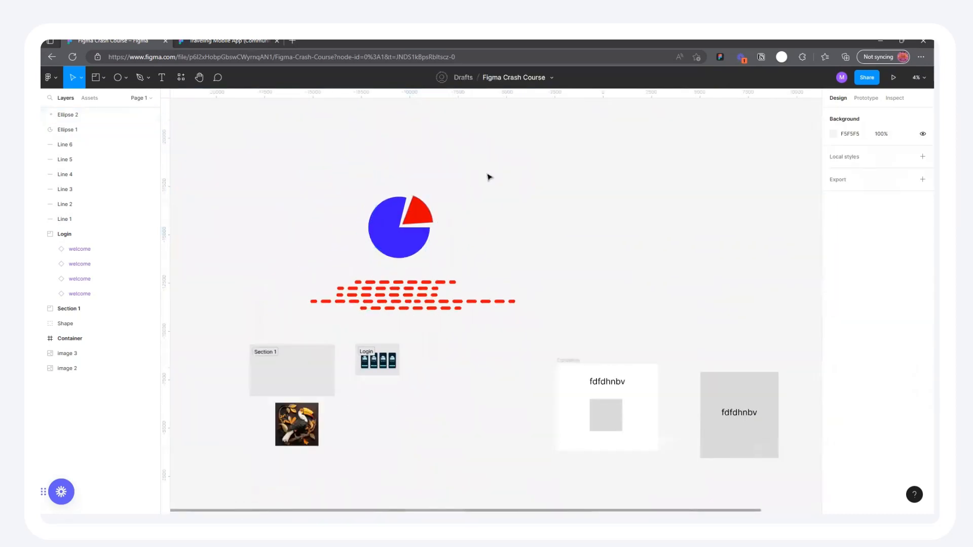
Draw a circle about 4852 × 4852 with the Ellipse tool and place it to the right of the pie chart
left_click(120, 79)
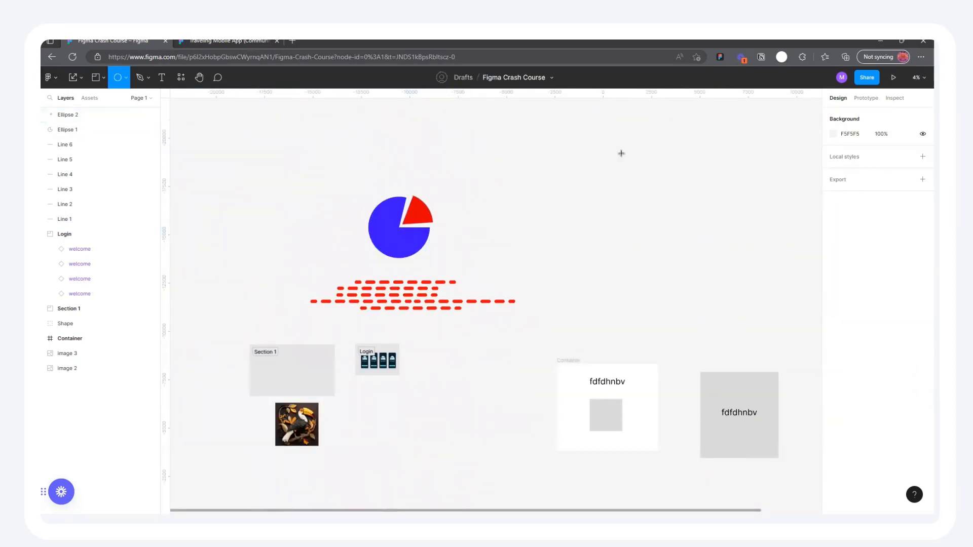
left_click_drag(514, 144, 607, 237)
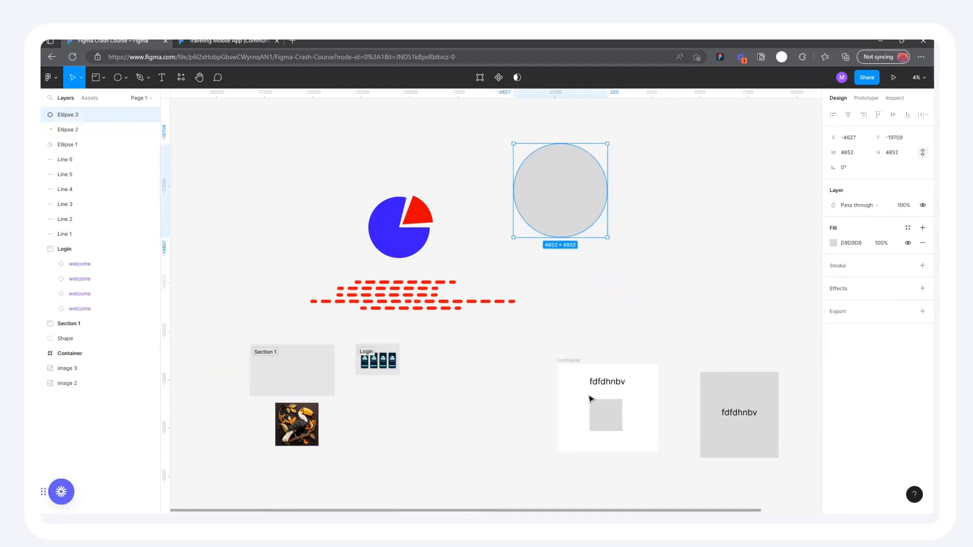
left_click_drag(556, 191, 572, 227)
Add a black inside stroke about 497 thick to the new circle and shift the circle further from the pie chart
left_click(922, 266)
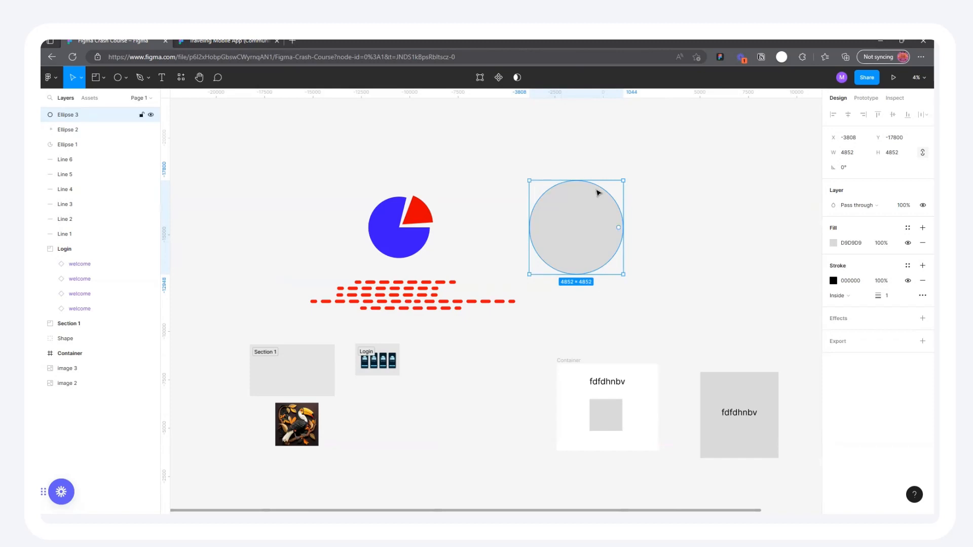
left_click_drag(556, 225, 587, 215)
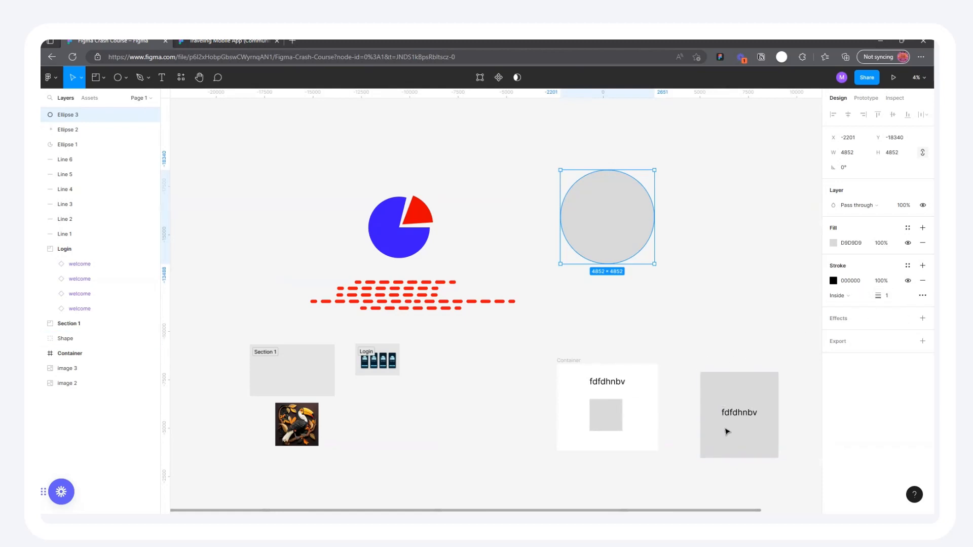
left_click_drag(599, 224, 605, 243)
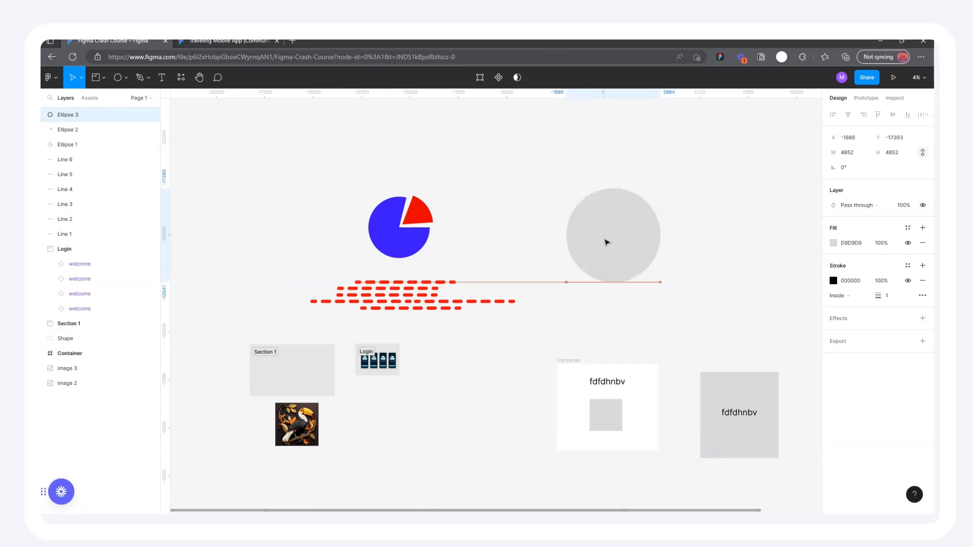
left_click_drag(879, 294, 919, 275)
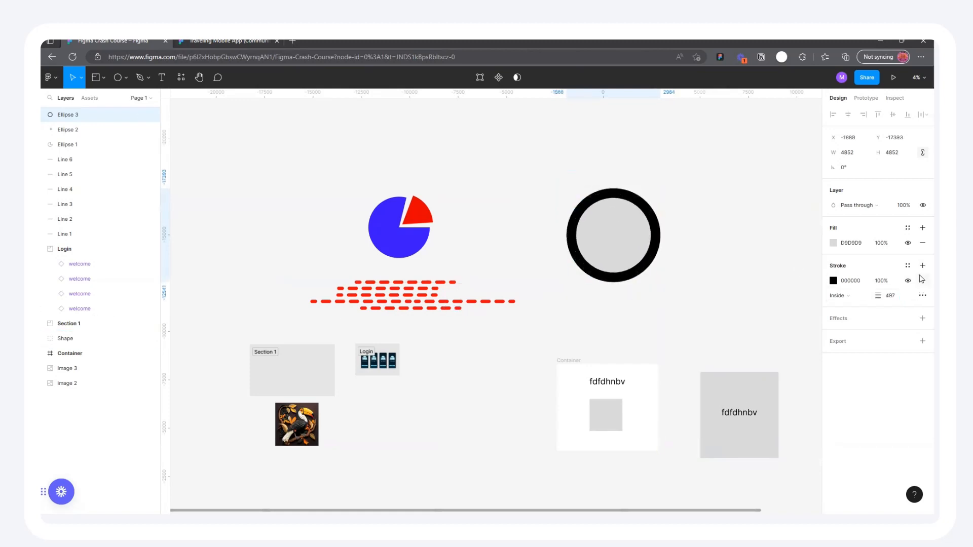
Set the circle's stroke position to Center and its stroke colour to white (FFFFFF)
left_click(856, 306)
left_click(851, 297)
left_click(850, 286)
left_click(845, 297)
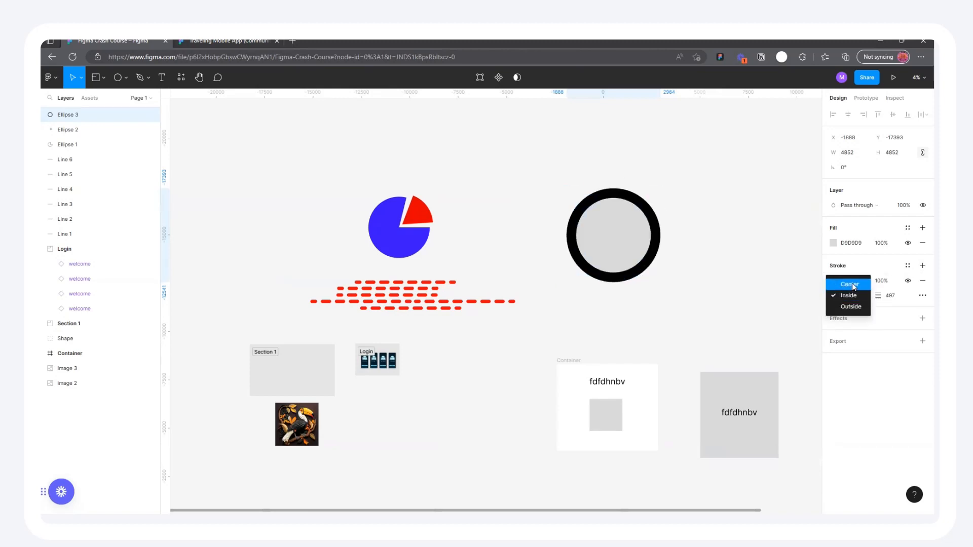
left_click(852, 284)
left_click(835, 282)
left_click_drag(767, 296, 752, 258)
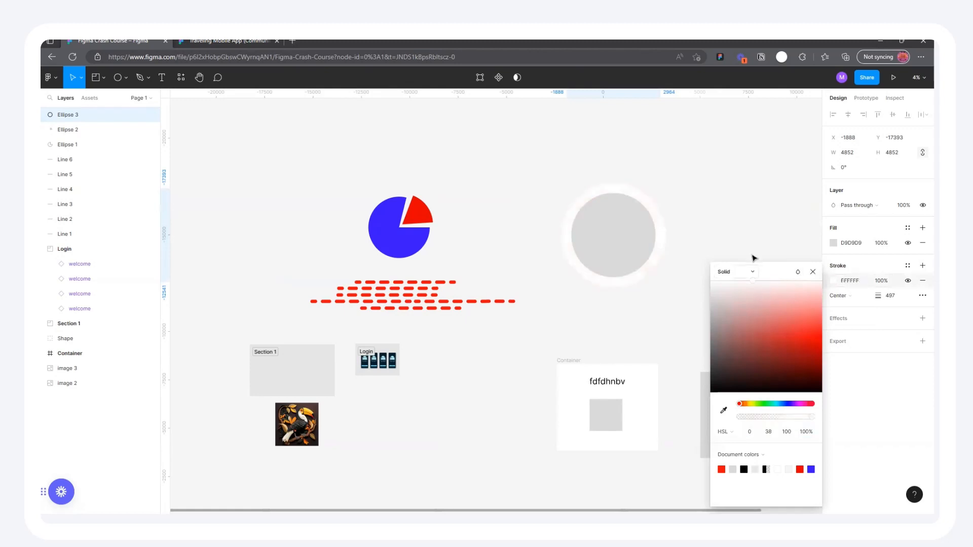
left_click(812, 271)
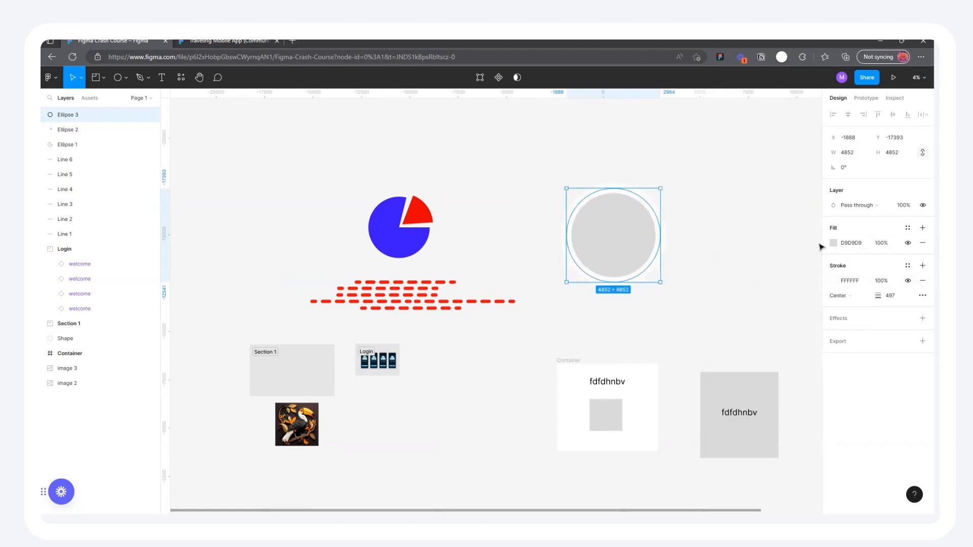
Fill the circle with solid red F40F0F and move it to the left side of the pie chart
left_click(832, 244)
left_click_drag(786, 314, 811, 310)
left_click(737, 250)
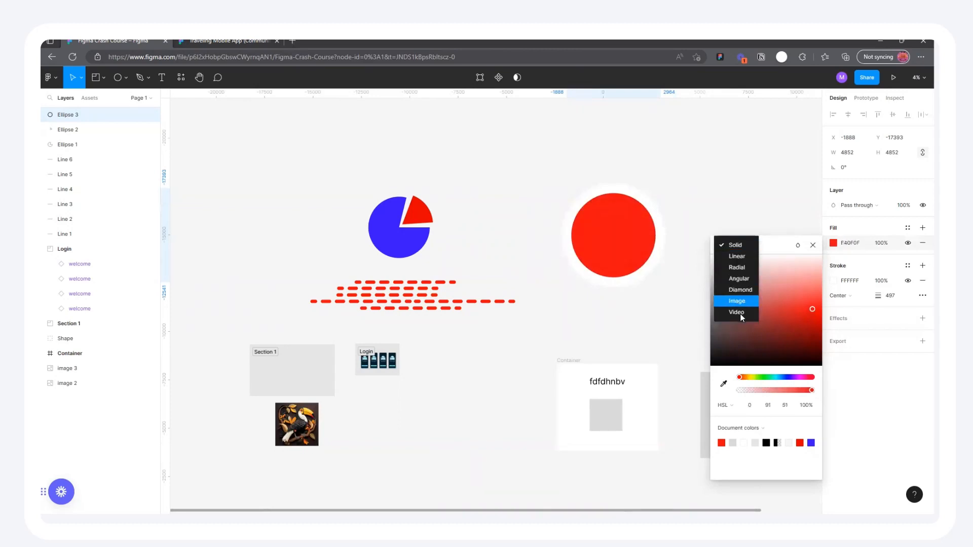
left_click(721, 220)
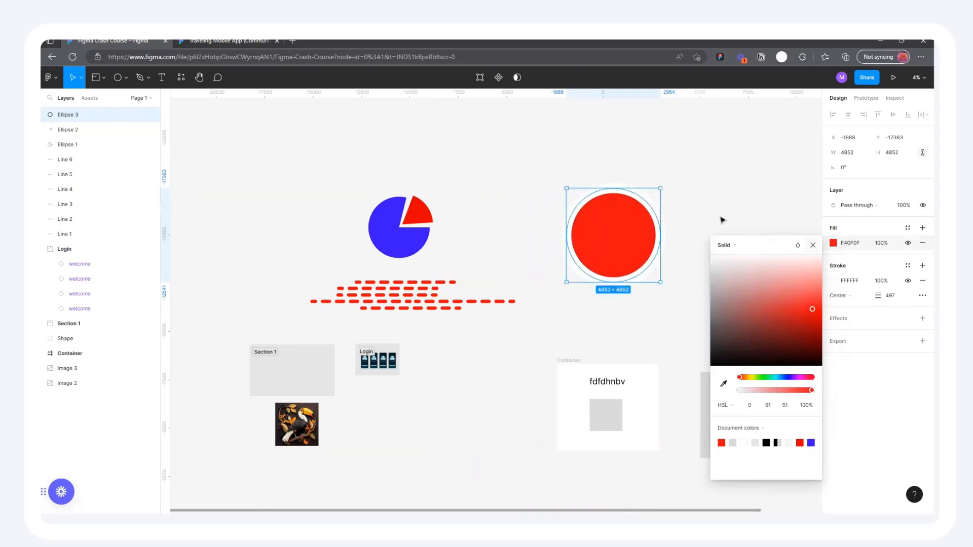
left_click(709, 210)
left_click_drag(628, 233, 278, 231)
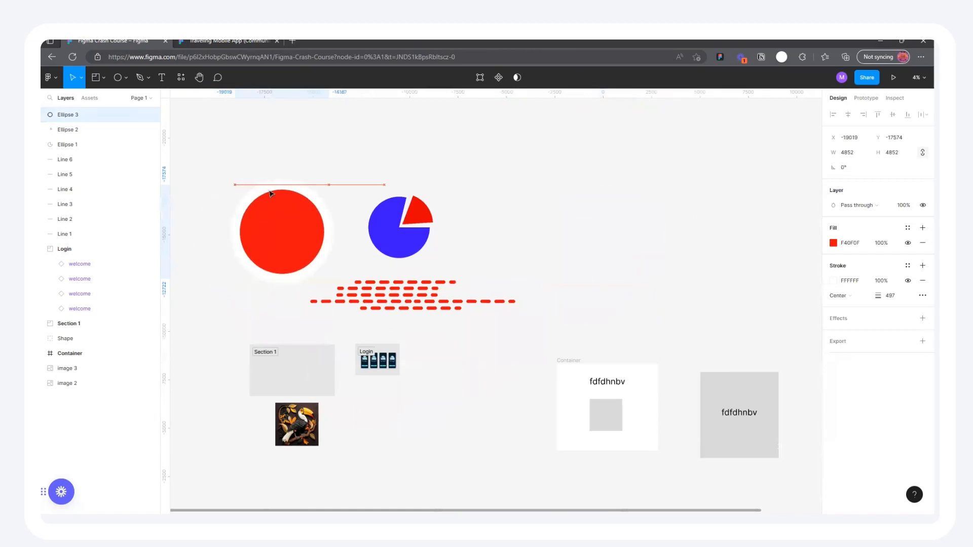
Draw a triangular polygon about 5276 × 5276 to the right of the pie chart
left_click(125, 78)
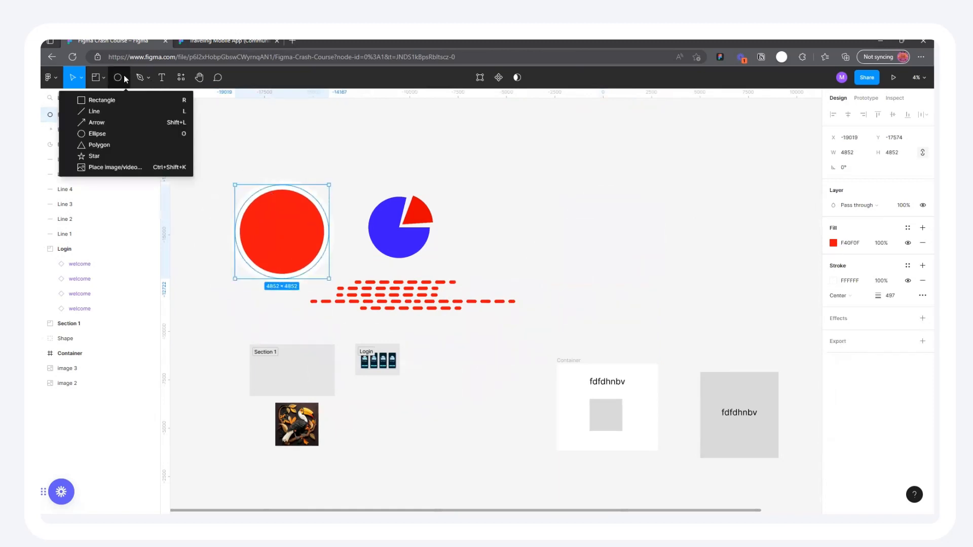
left_click(102, 144)
left_click_drag(557, 173, 652, 283)
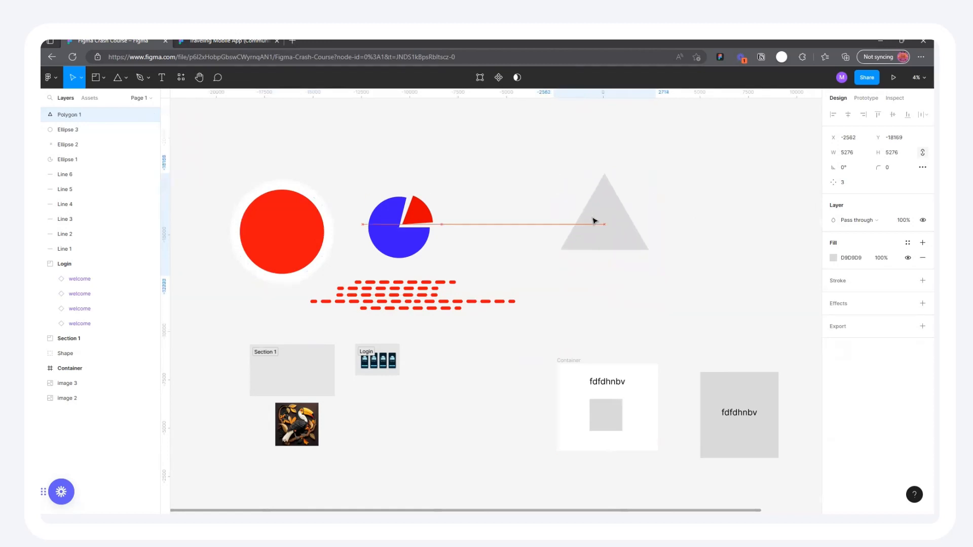
scroll(635, 209, "up", 3)
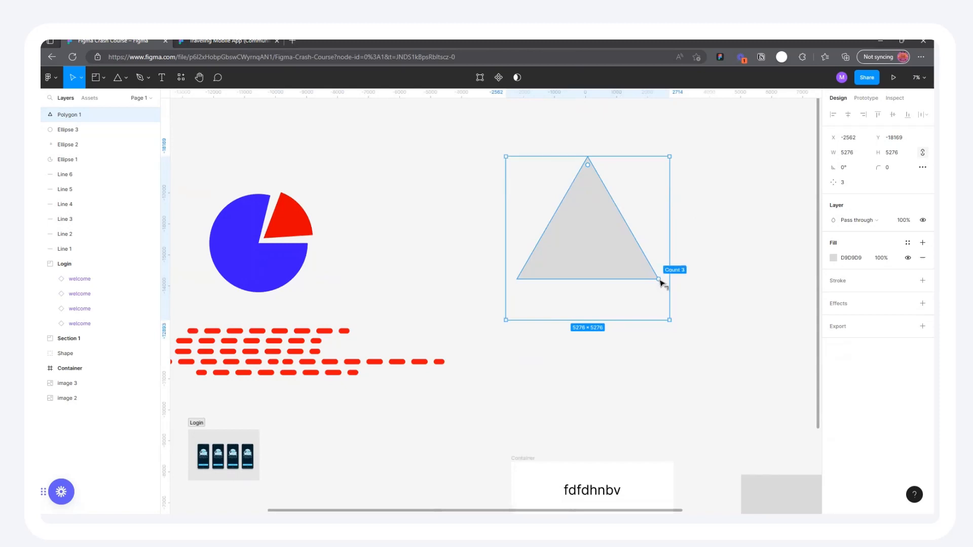
Try the polygon with 7, 5, 12 and 23 sides and bring its side count back to 3
left_click_drag(660, 282, 662, 190)
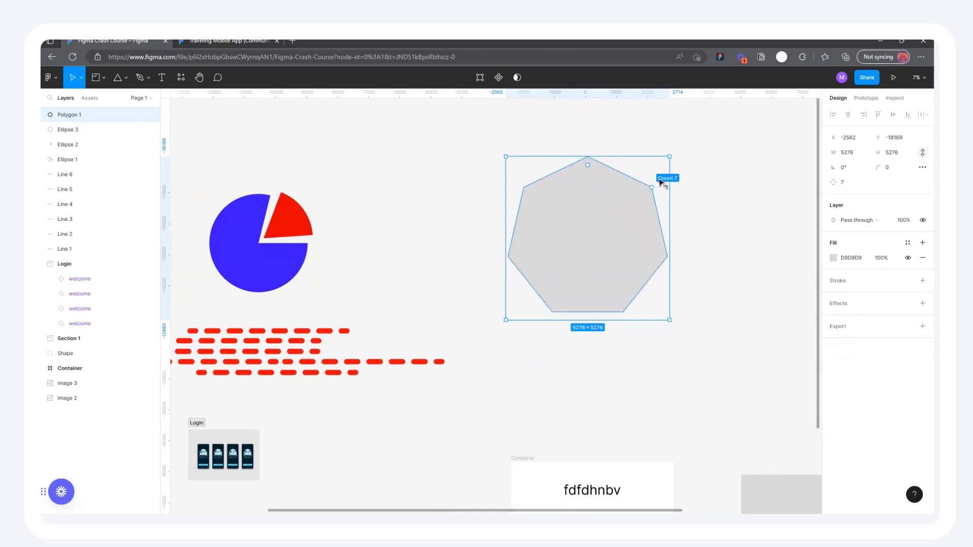
left_click_drag(660, 182, 657, 182)
left_click_drag(654, 189, 661, 215)
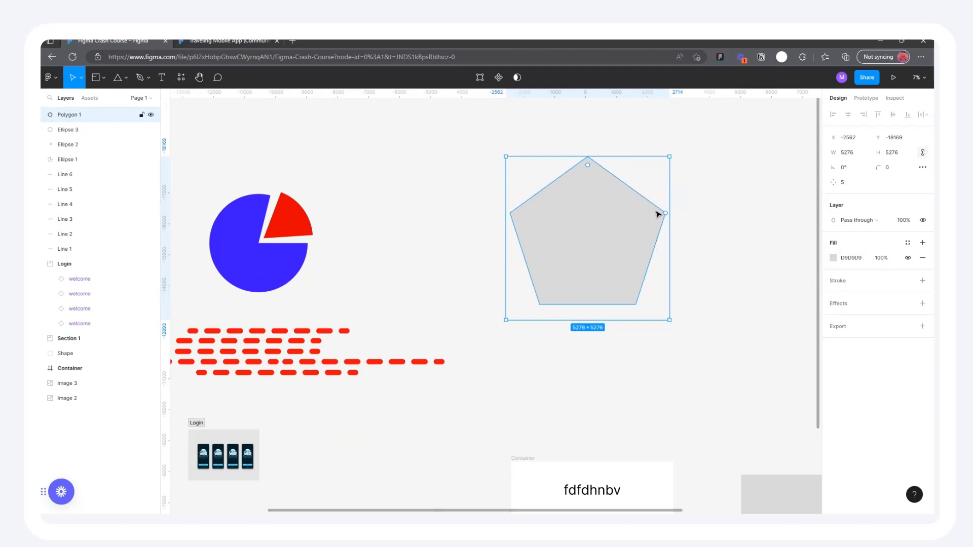
left_click_drag(668, 214, 654, 164)
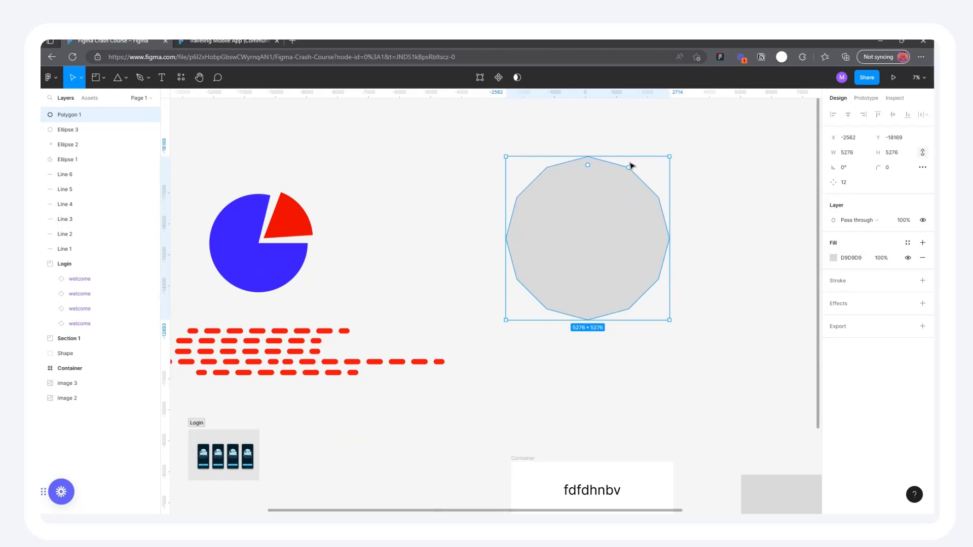
mouse_move(631, 166)
left_mouse_down()
mouse_move(640, 193)
mouse_move(617, 175)
left_mouse_up()
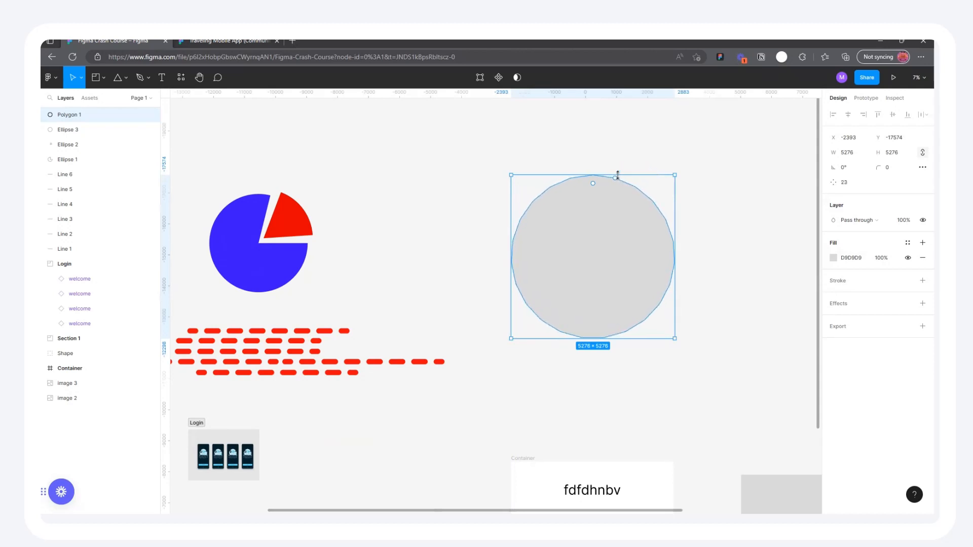
left_click_drag(615, 180, 658, 306)
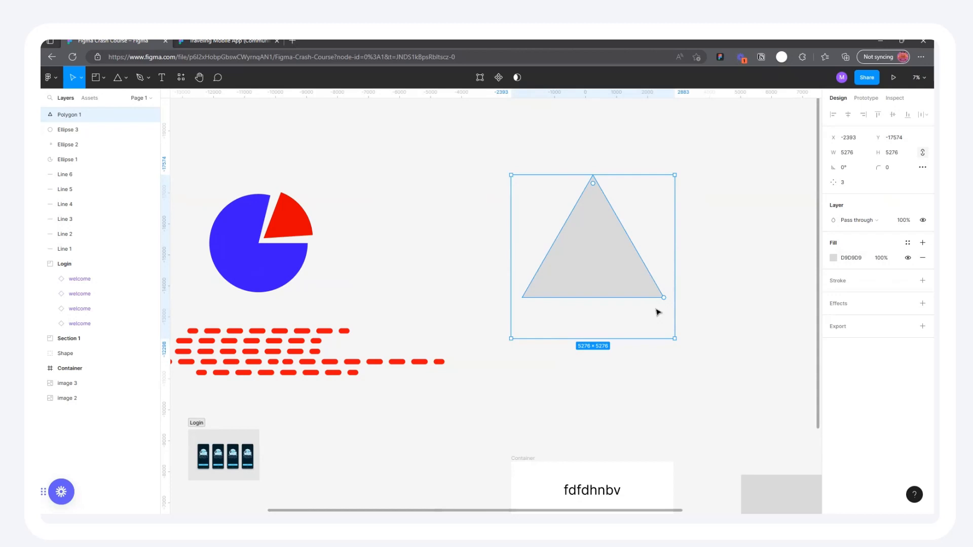
Reposition the triangle to the right of the pie chart and set its side count to 4 to make a diamond
left_click_drag(611, 255, 520, 225)
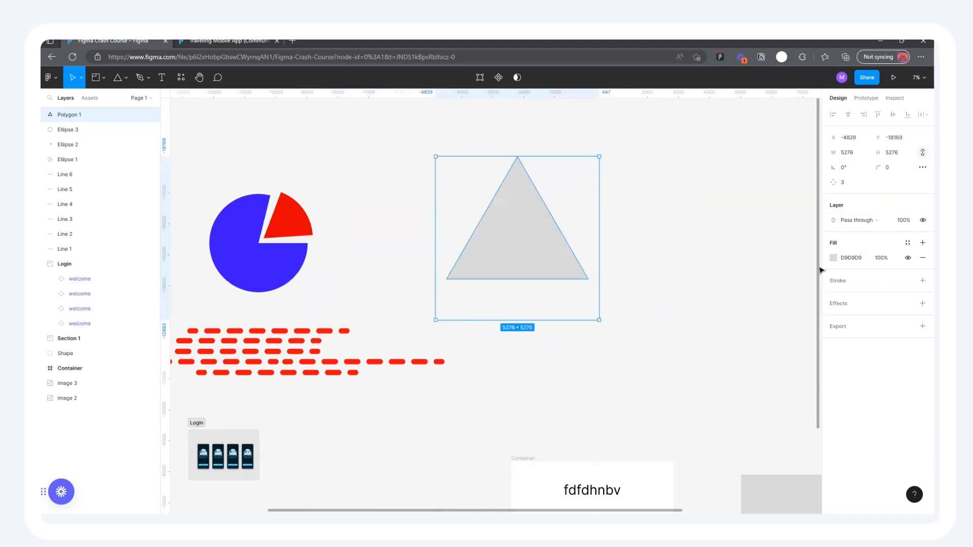
left_click_drag(547, 250, 620, 249)
left_click_drag(657, 280, 682, 229)
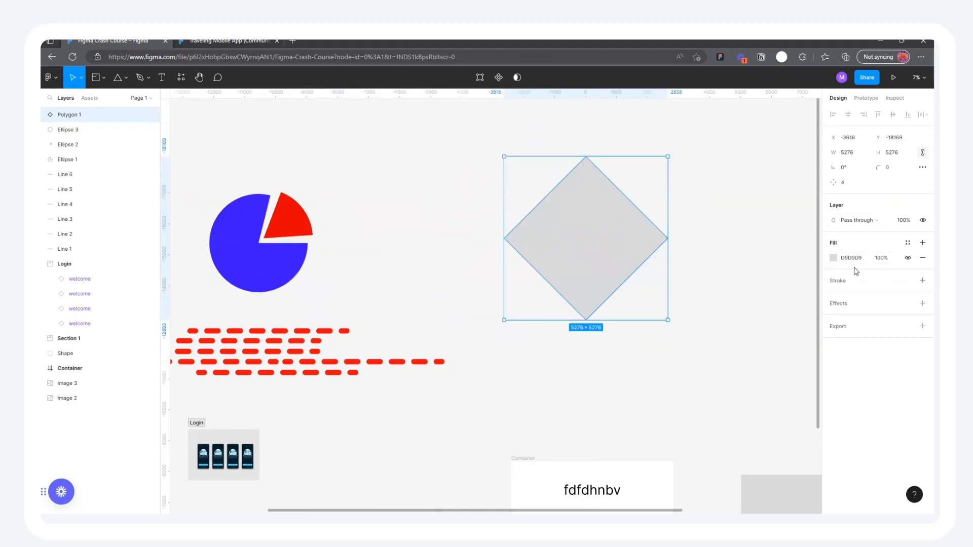
Try a black inside stroke about 57 thick on the diamond and remove it again
left_click(922, 281)
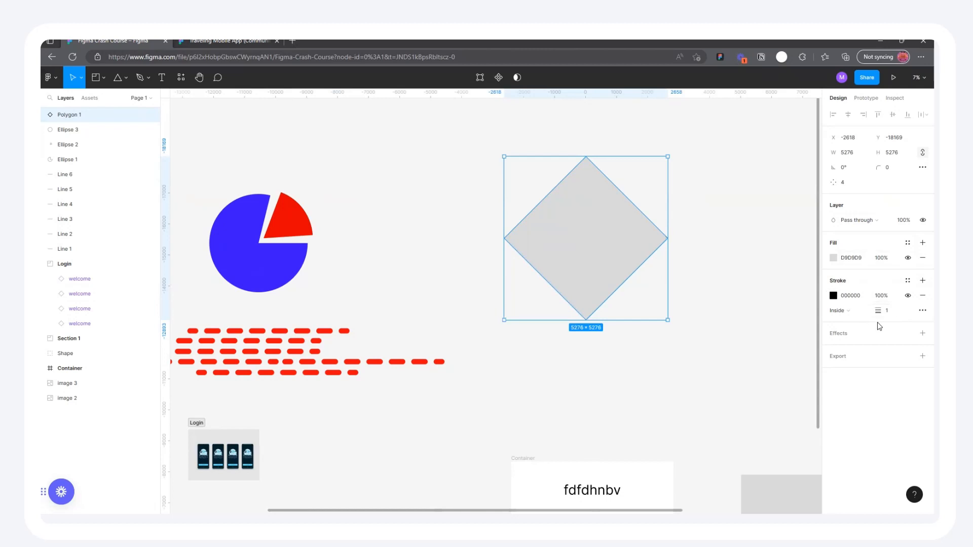
mouse_move(878, 312)
left_mouse_down()
mouse_move(923, 315)
mouse_move(54, 318)
mouse_move(928, 318)
left_mouse_up()
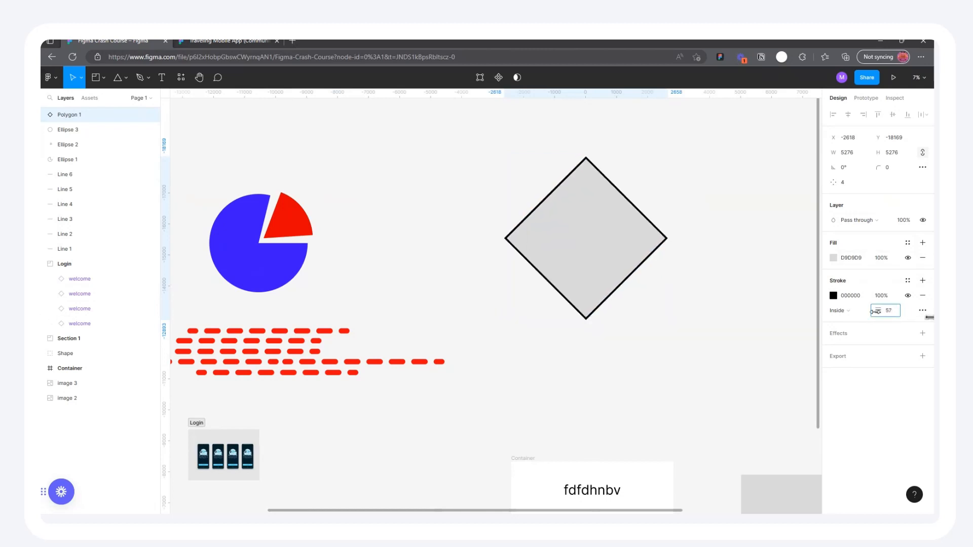
left_click(922, 296)
Move the diamond right beside the pie chart and deselect it
left_click_drag(582, 245, 396, 242)
left_click(549, 181)
Draw a five-pointed star about 5122 × 5122 in the empty area to the right of the diamond
left_click(125, 79)
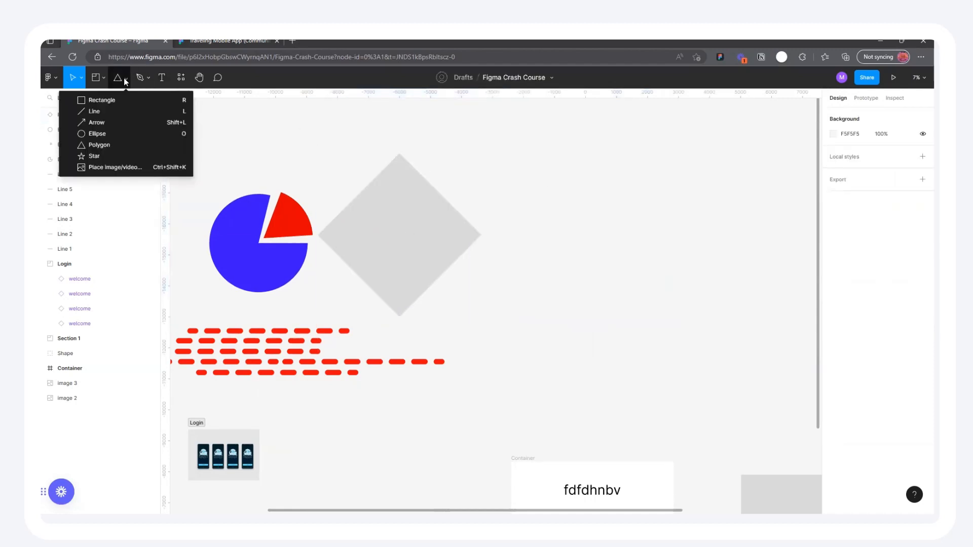
left_click(122, 156)
scroll(374, 180, "down", 2)
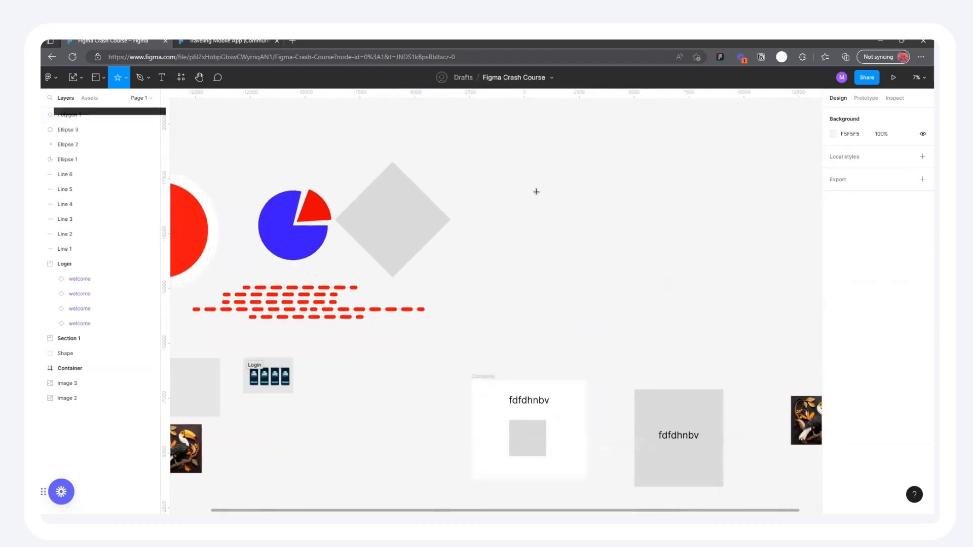
left_click_drag(513, 155, 627, 267)
scroll(580, 199, "up", 2)
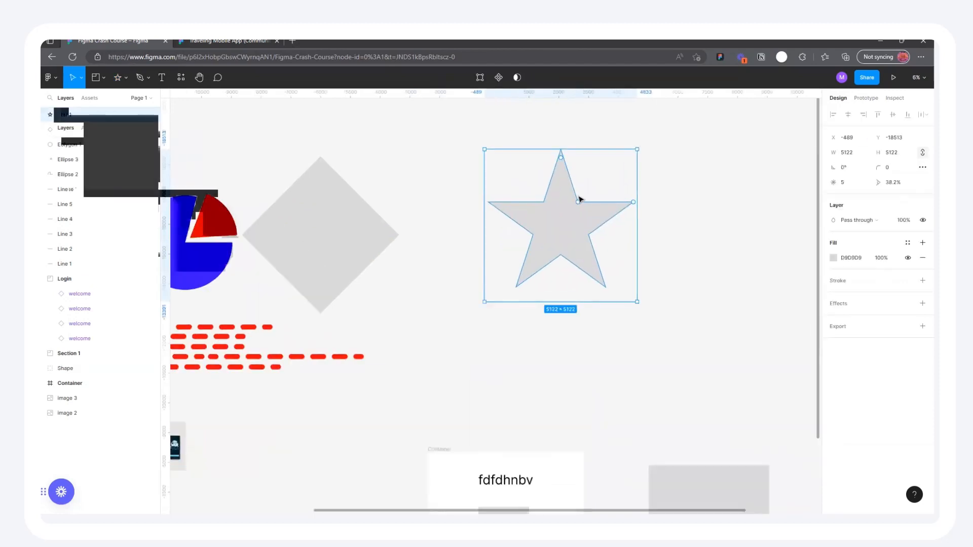
left_click_drag(554, 245, 580, 250)
scroll(608, 254, "up", 2)
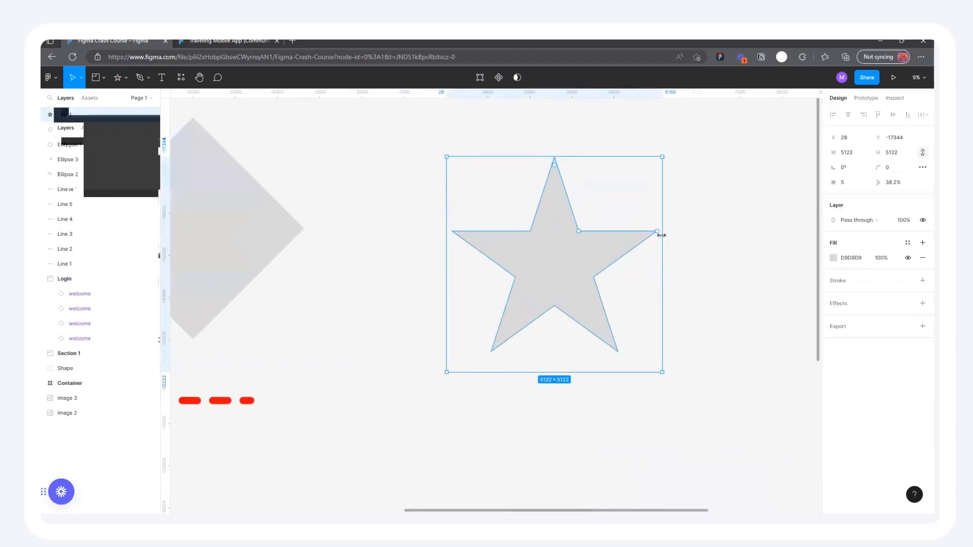
Try the star with 3 points, then set it to 6 points with an inner ratio of 54%
left_click_drag(657, 232, 636, 306)
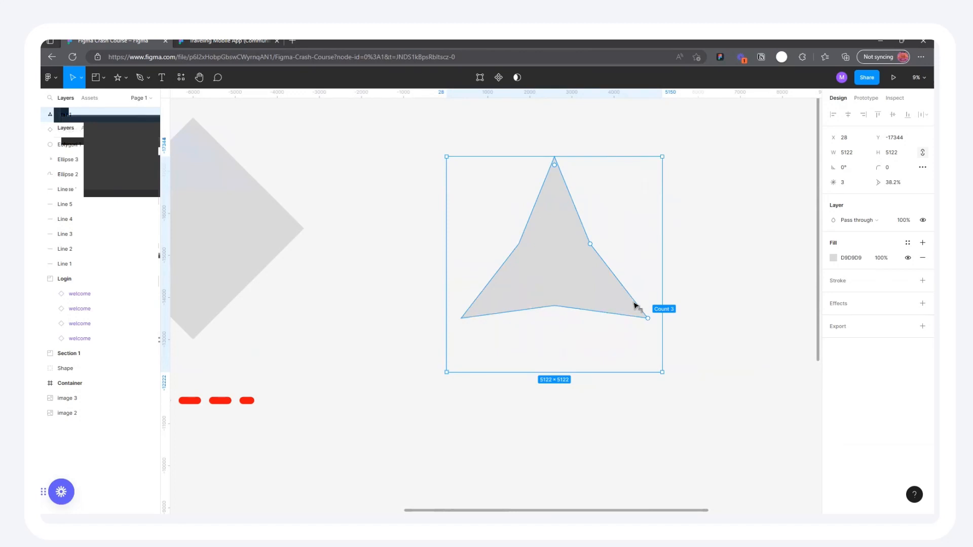
left_click_drag(637, 306, 584, 215)
mouse_move(557, 167)
left_mouse_down()
mouse_move(555, 200)
mouse_move(555, 148)
mouse_move(555, 191)
mouse_move(554, 157)
left_mouse_up()
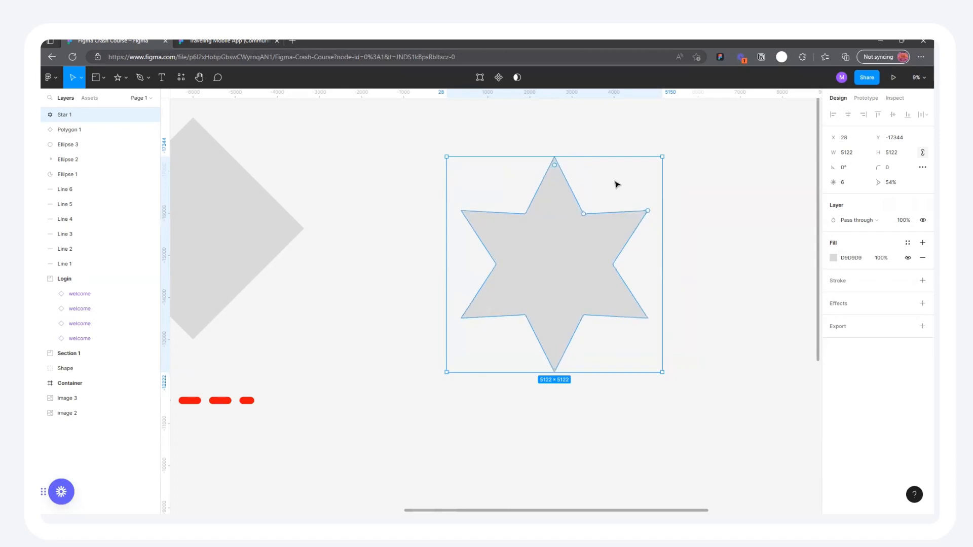
Raise the star's point count to 13, keeping the star selected
left_click_drag(650, 209, 614, 158)
left_click(723, 195)
left_click(598, 239)
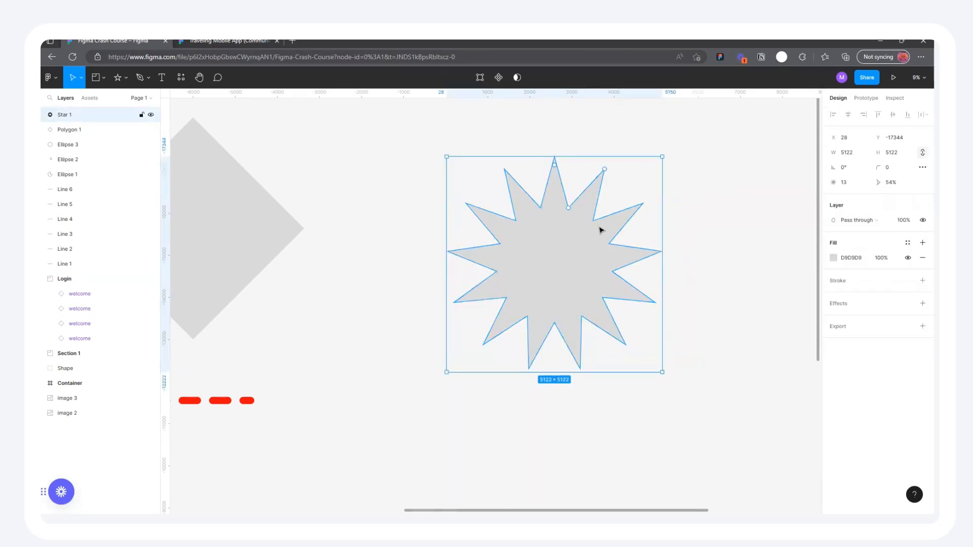
Move the 13-pointed star closer to the diamond and add a black inside stroke about 180 thick
scroll(601, 230, "down", 3)
scroll(648, 244, "down", 2)
left_click_drag(610, 254, 576, 219)
scroll(582, 191, "up", 2)
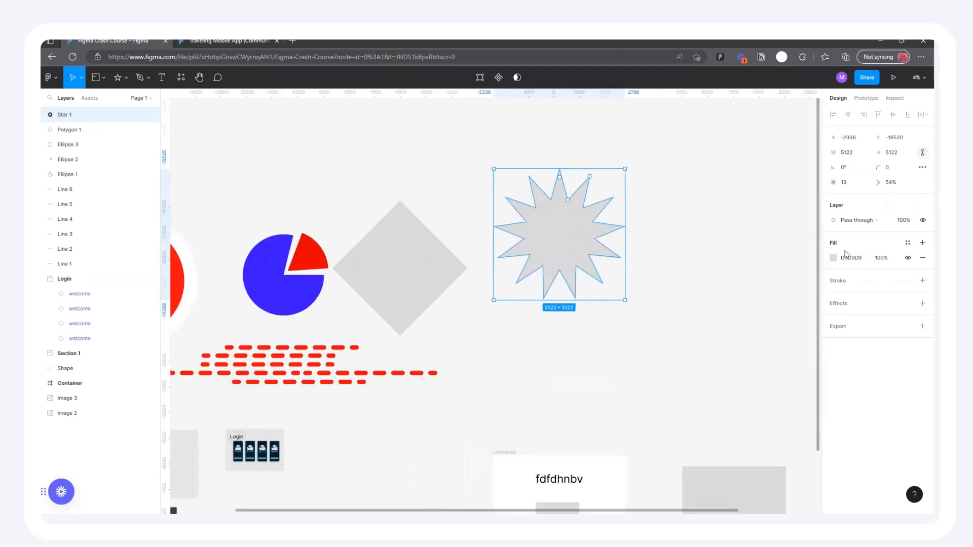
left_click(922, 280)
mouse_move(877, 310)
left_mouse_down()
mouse_move(962, 310)
mouse_move(48, 317)
mouse_move(167, 305)
mouse_move(157, 306)
left_mouse_up()
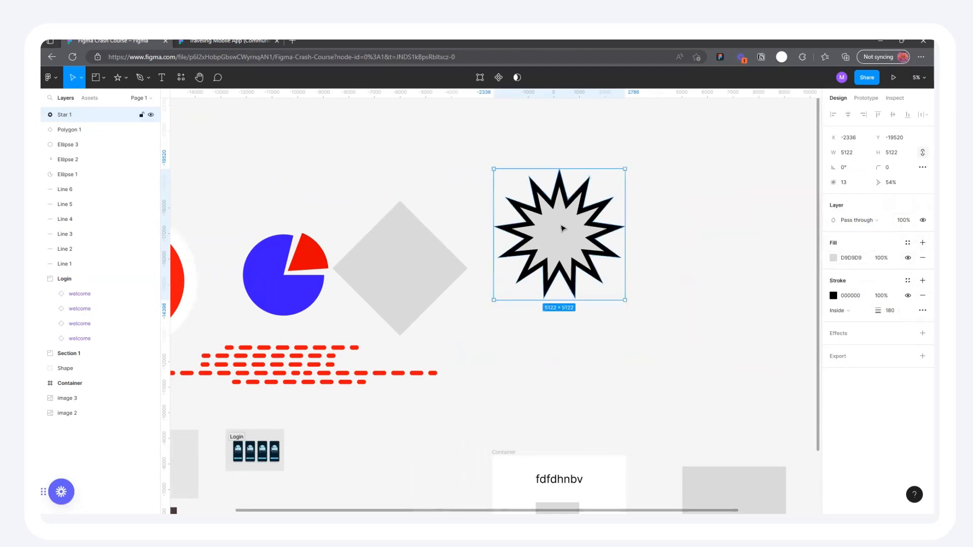
Remove the star's fill so only its stroke outline is kept, and reposition it to the right of the diamond
left_click_drag(562, 228, 598, 240)
left_click(922, 258)
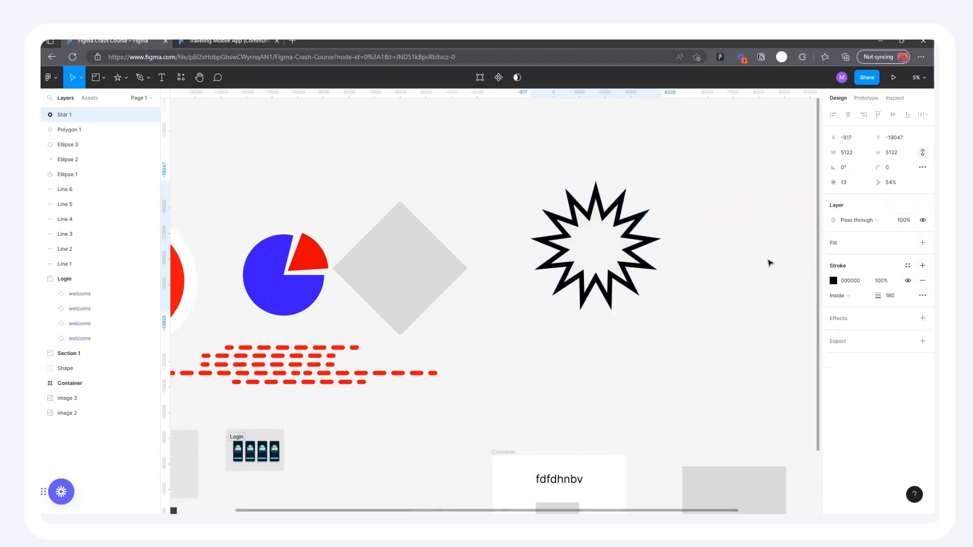
left_click_drag(578, 225, 560, 231)
scroll(627, 226, "up", 2)
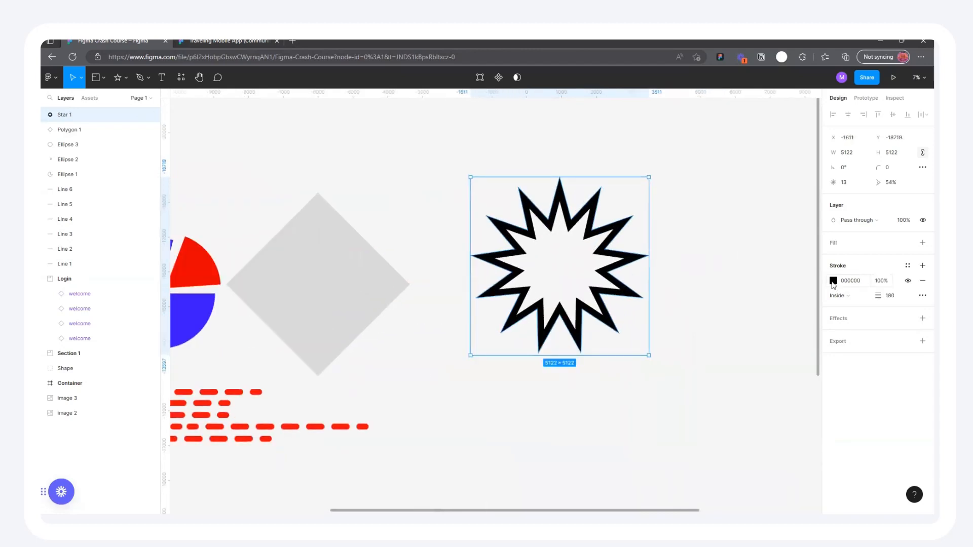
Recolour the star's stroke from black to yellow, FCE303
left_click(832, 281)
left_click_drag(749, 403, 752, 404)
mouse_move(814, 336)
left_mouse_down()
mouse_move(837, 318)
mouse_move(819, 339)
left_mouse_up()
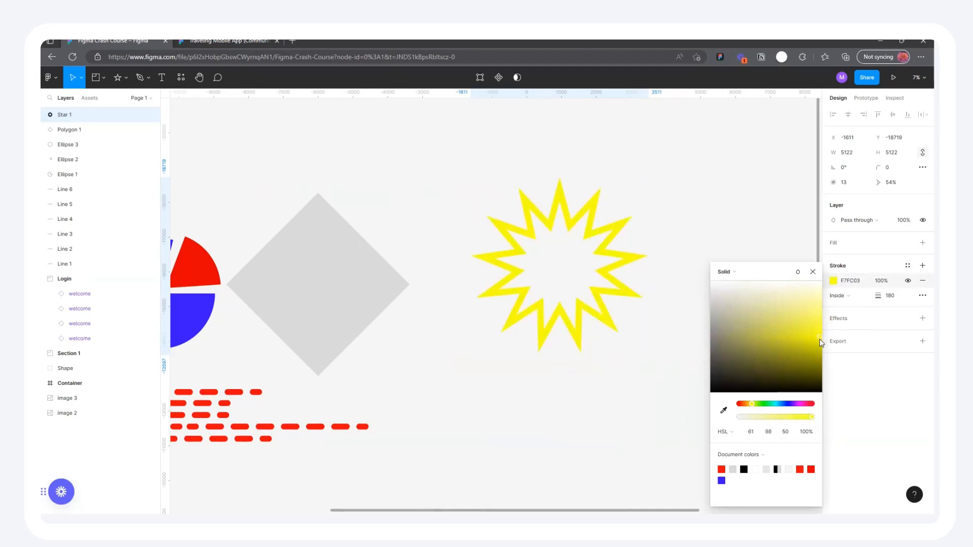
left_click_drag(750, 407, 750, 403)
left_click(646, 208)
scroll(738, 207, "down", 3)
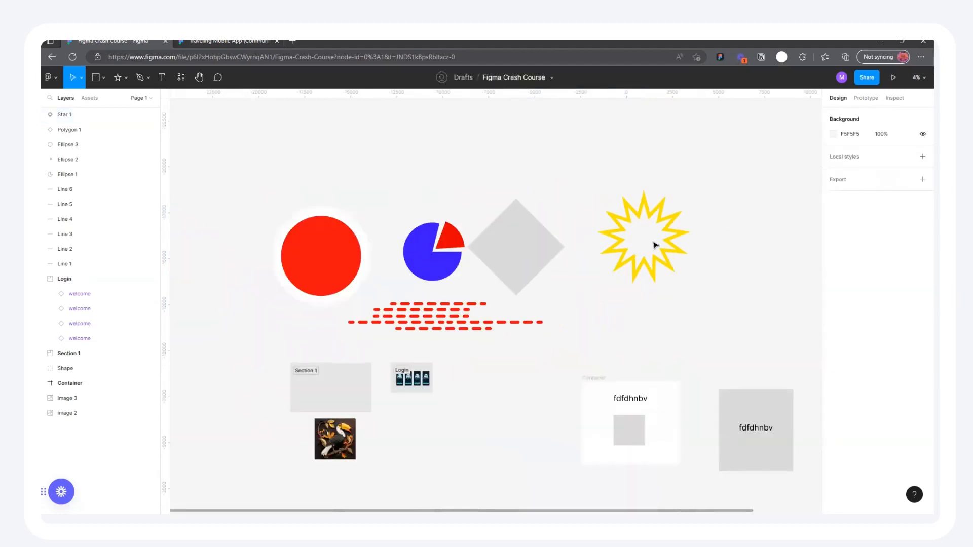
scroll(654, 223, "up", 4)
left_click(577, 256)
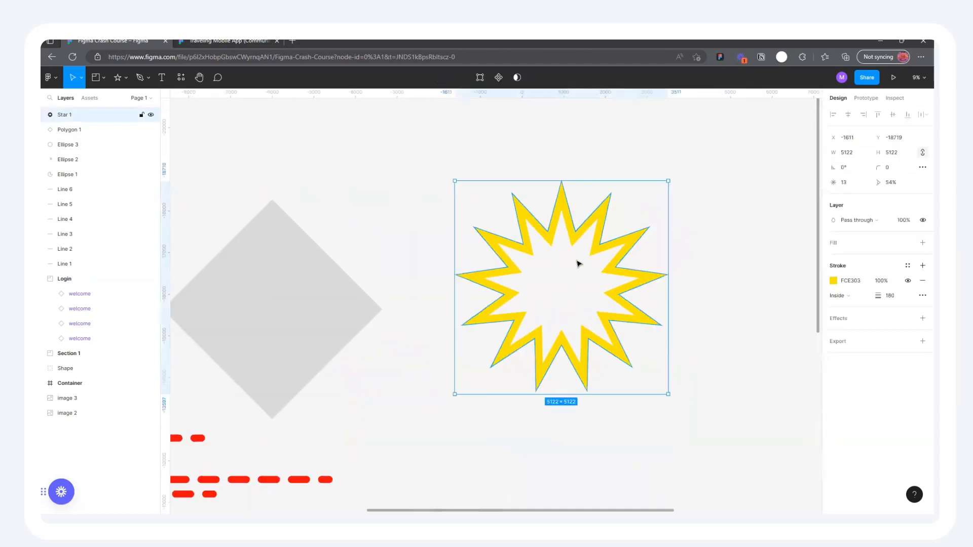
scroll(659, 244, "down", 4)
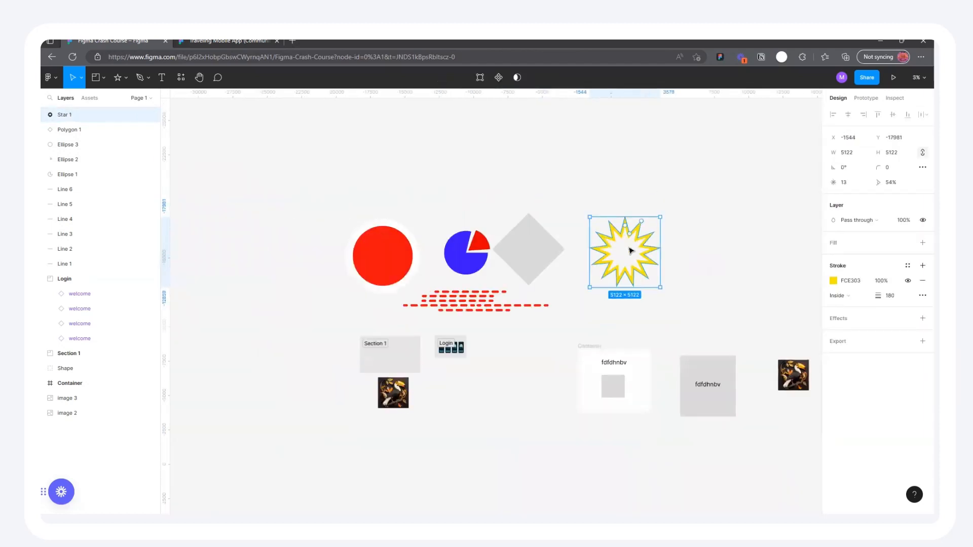
Add a radial gradient fill to the star with a red centre stop, HSL 0, 100, 61
left_click(681, 249)
left_click(630, 254)
left_click(922, 243)
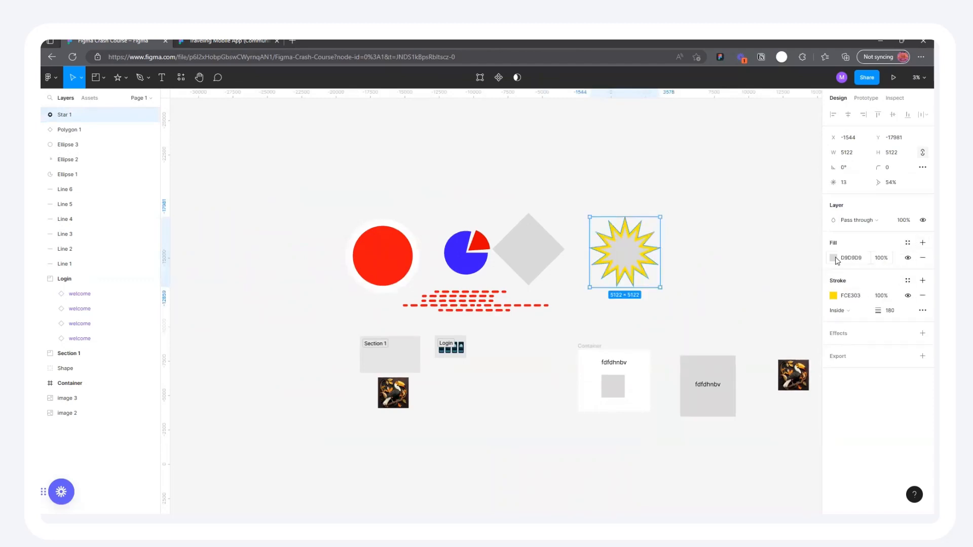
left_click(834, 259)
left_click(734, 262)
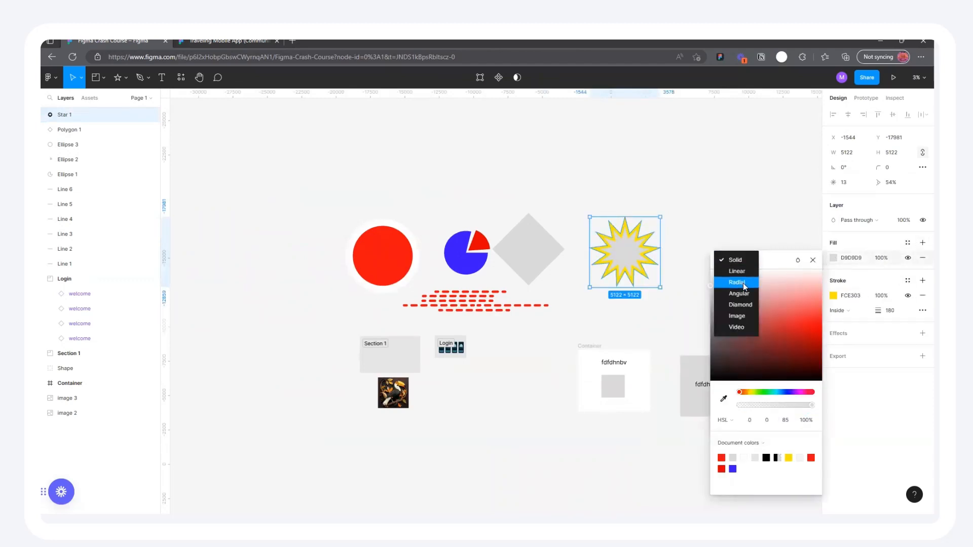
left_click(737, 282)
scroll(624, 256, "up", 3)
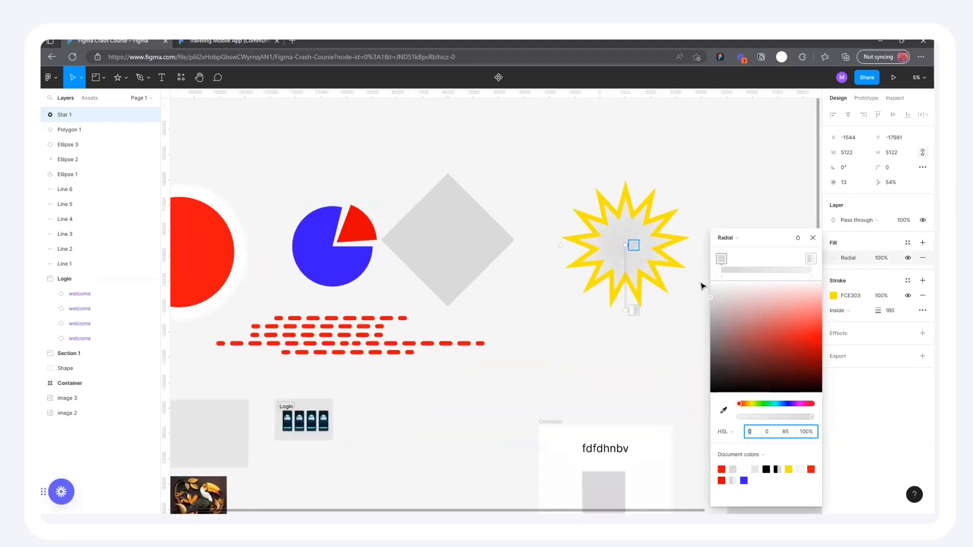
left_click_drag(811, 333, 831, 326)
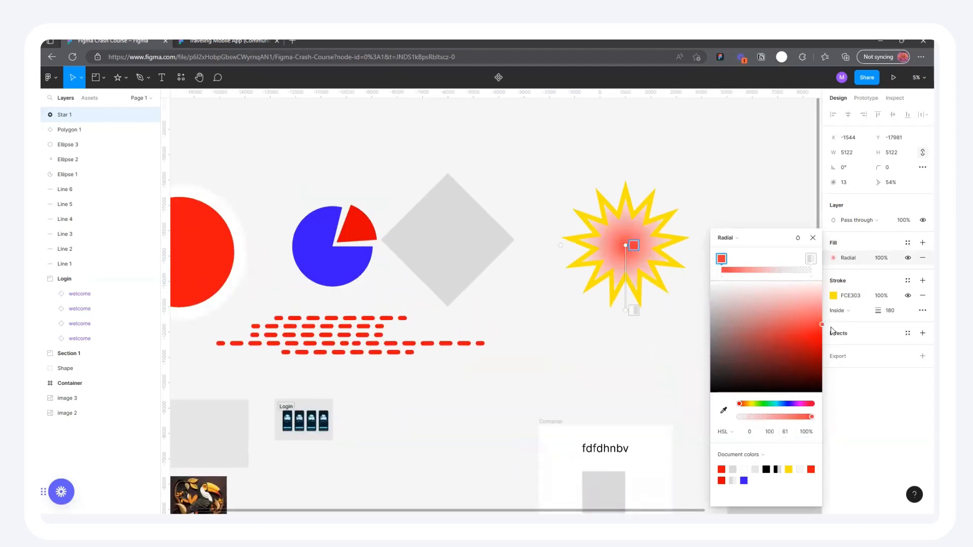
Set the gradient's outer stop to blue, HSL 202, 98, 55, at 100% opacity
left_click(811, 259)
left_click(781, 404)
left_click_drag(790, 330, 821, 342)
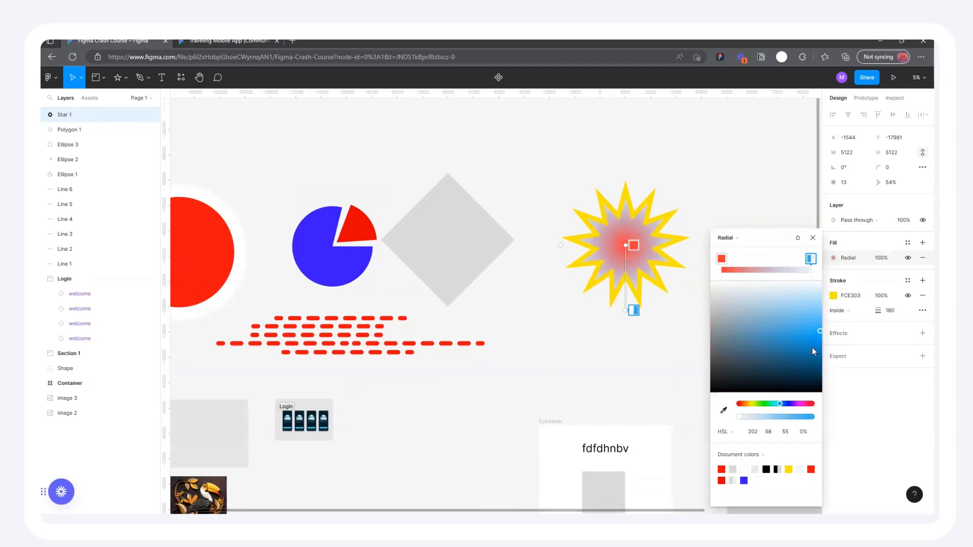
left_click_drag(741, 419, 812, 417)
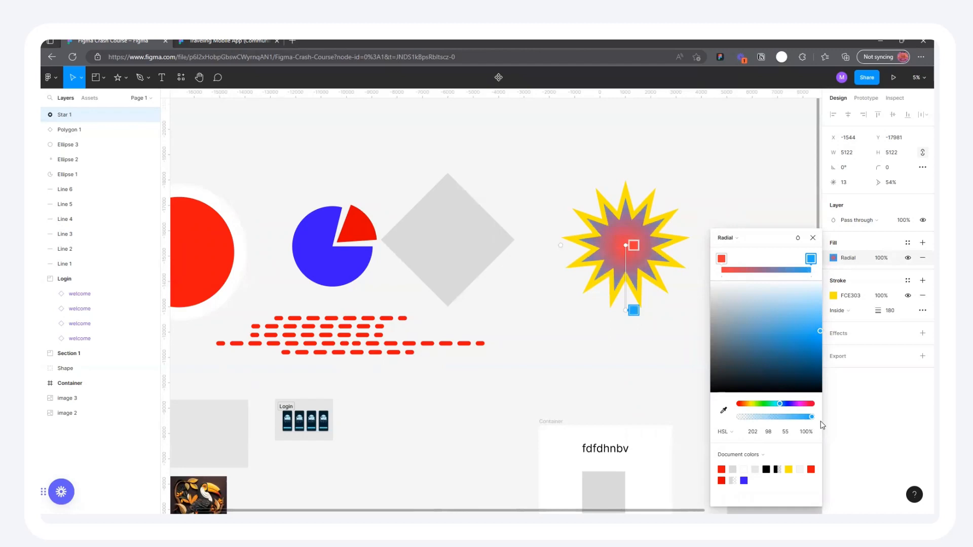
Shift the gradient's centre slightly upward and add a middle stop in pinkish purple, HSL 306, 44, 55
left_click_drag(626, 245, 625, 236)
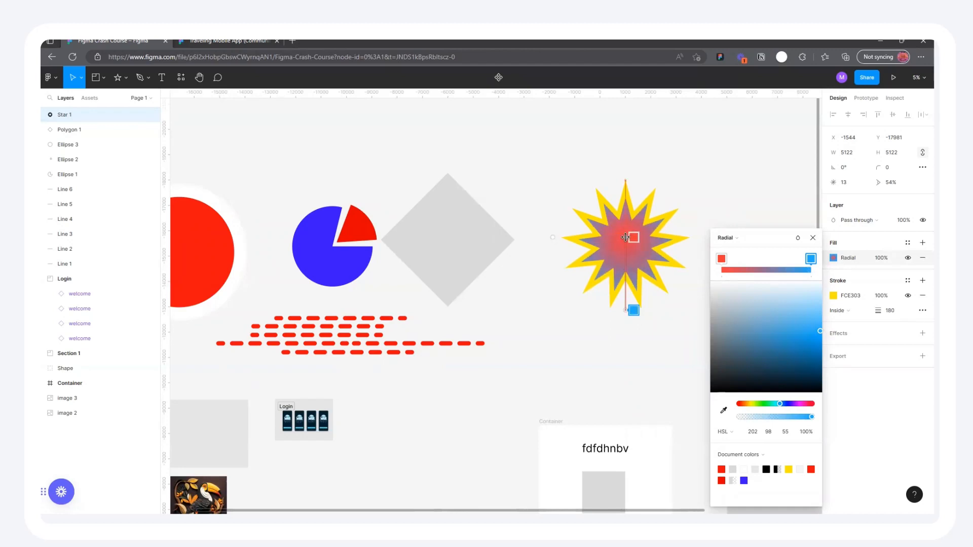
left_click(626, 259)
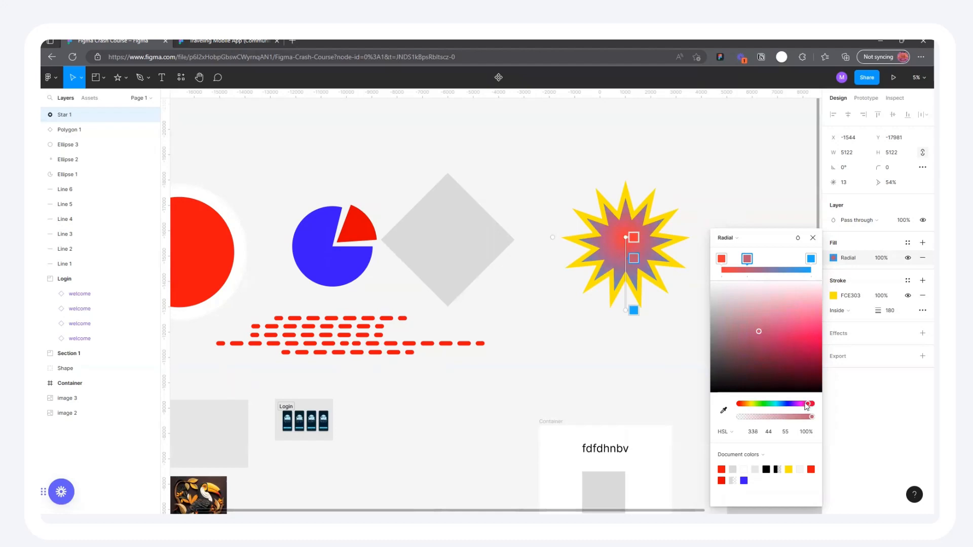
left_click_drag(806, 406, 803, 406)
key("Escape")
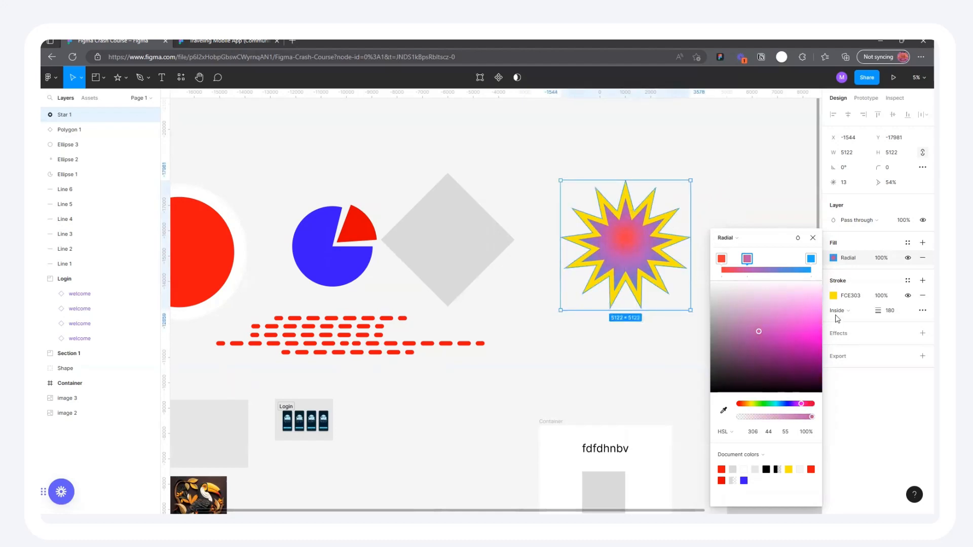
Change the star's stroke colour to light blue, 98C4F8
left_click(833, 296)
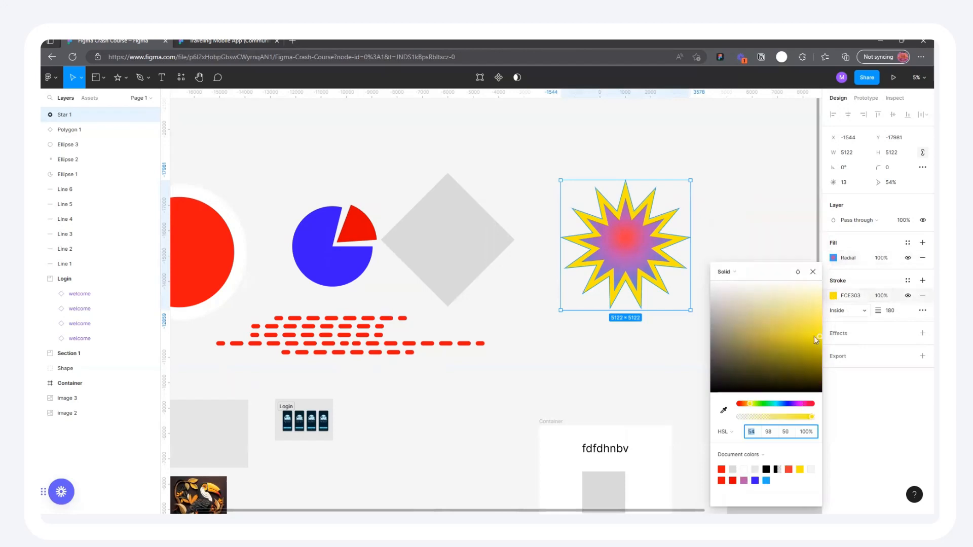
left_click(766, 404)
mouse_move(766, 405)
left_mouse_down()
mouse_move(792, 405)
mouse_move(782, 405)
left_mouse_up()
left_click(807, 296)
left_click_drag(807, 297, 807, 305)
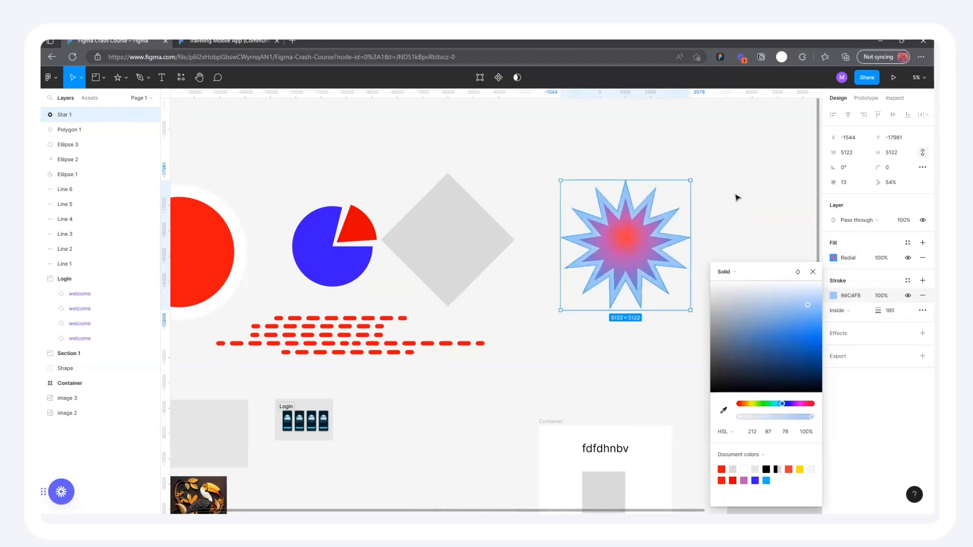
left_click(752, 193)
scroll(751, 195, "down", 4)
scroll(747, 190, "up", 4)
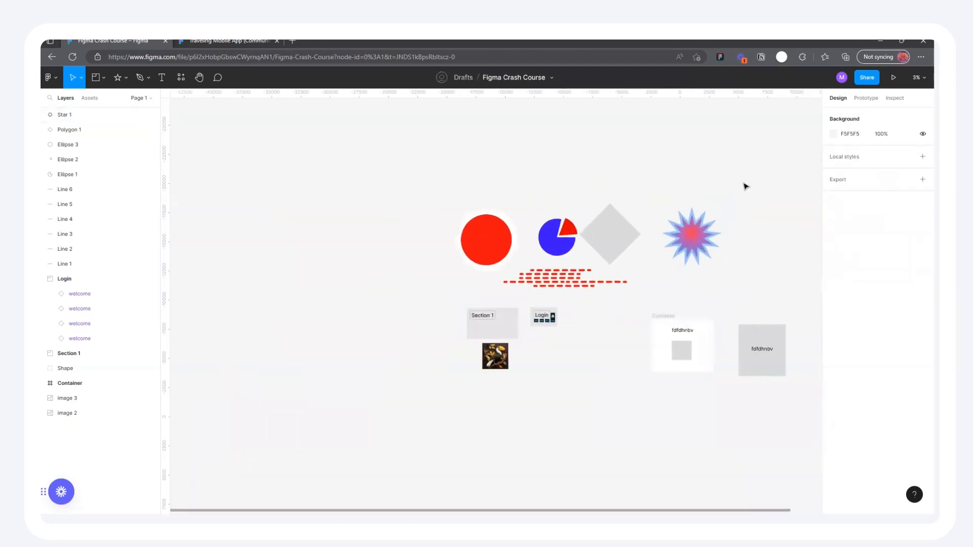
Reduce the star to 8 points and move it from beyond the diamond to above the red circle
left_click_drag(712, 269, 426, 267)
scroll(402, 264, "up", 3)
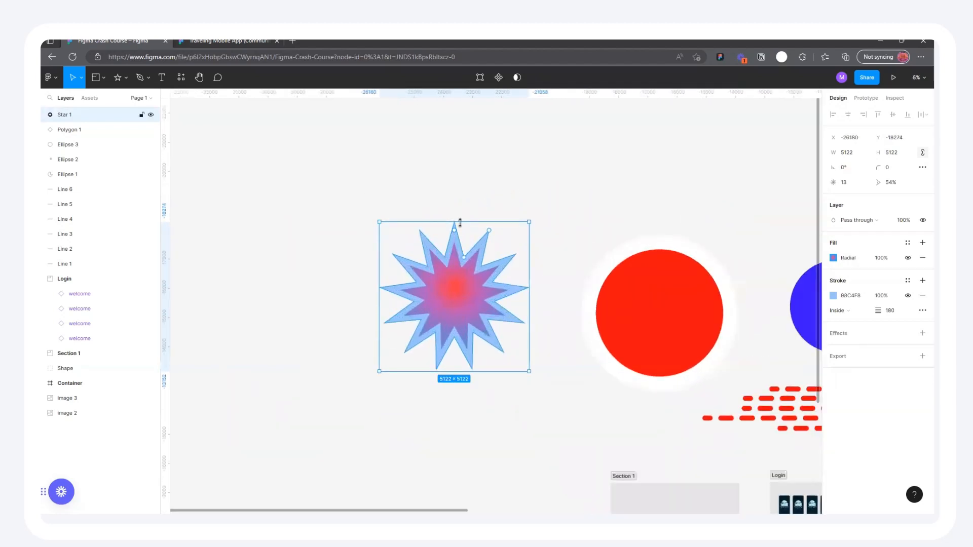
left_click_drag(489, 231, 515, 250)
left_click(465, 223)
scroll(400, 221, "down", 3)
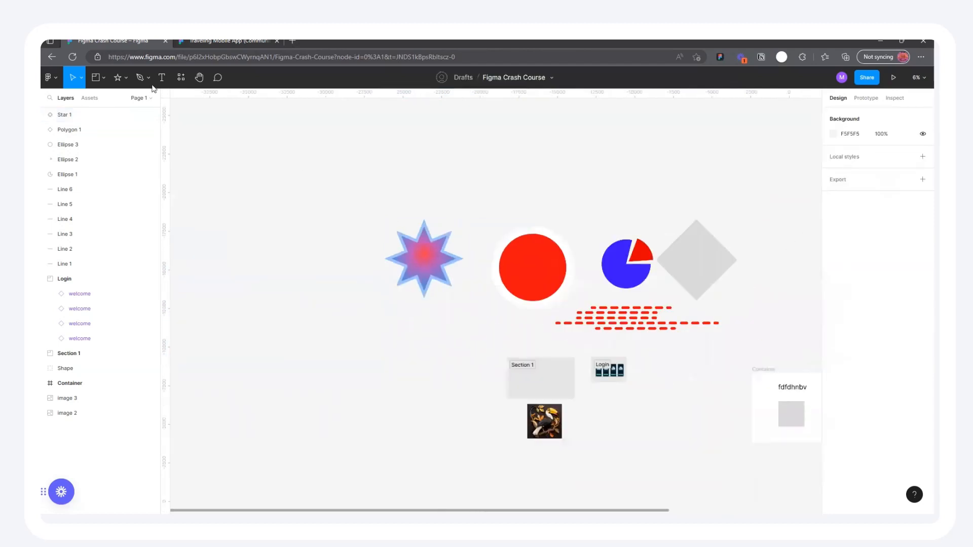
left_click_drag(428, 254, 565, 184)
Place the LADY image from the Downloads folder into the grey diamond
left_click(125, 81)
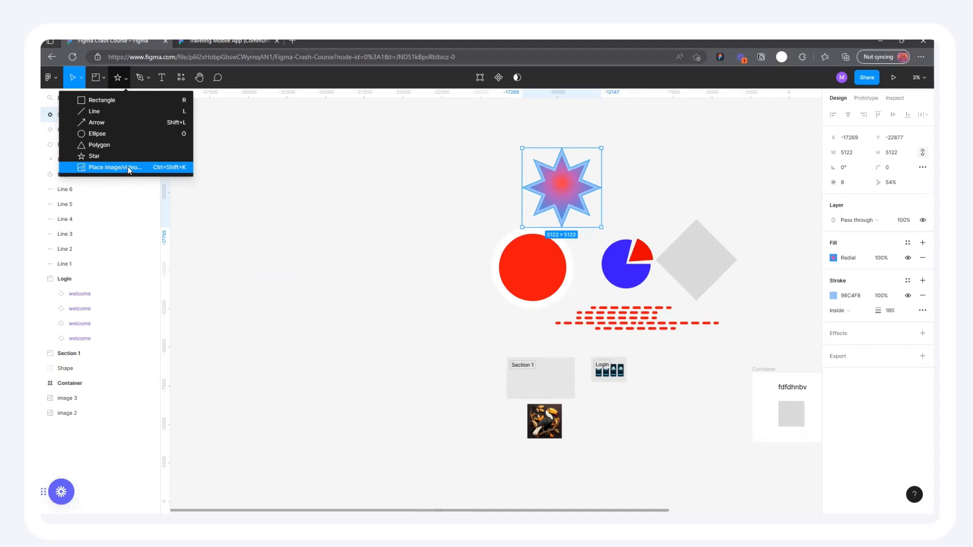
left_click(129, 168)
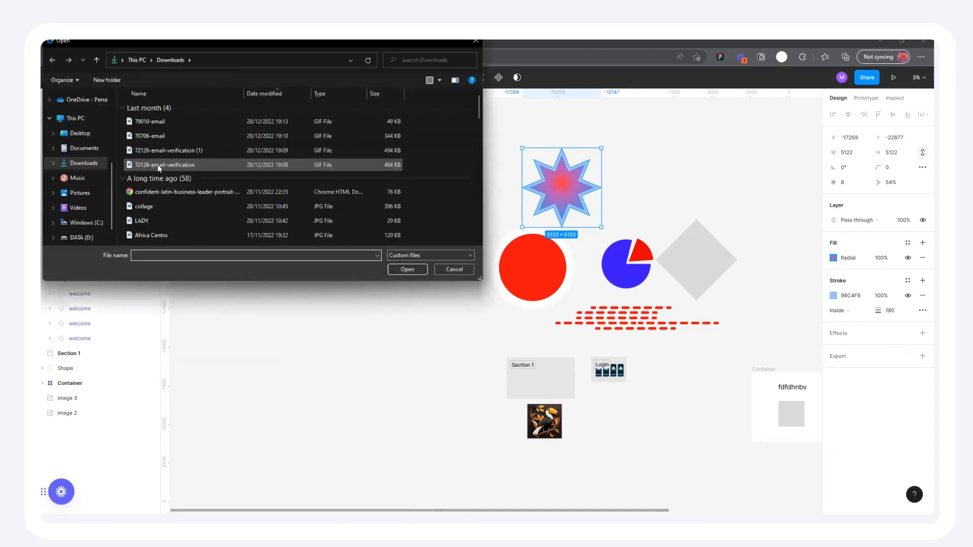
left_click(150, 221)
left_click(395, 269)
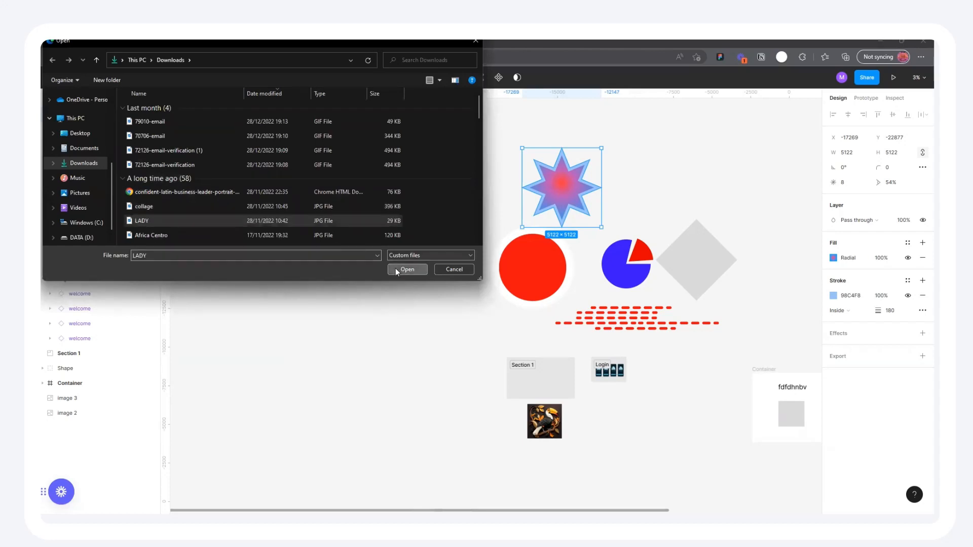
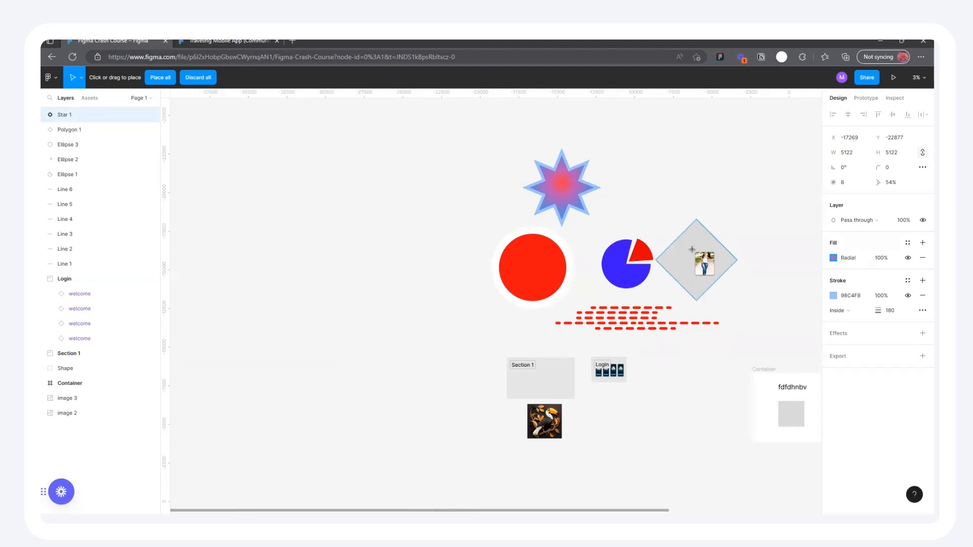
left_click(692, 249)
Move the image-filled diamond up beside the star, above the pie chart
left_click_drag(725, 257, 754, 170)
scroll(766, 144, "up", 2)
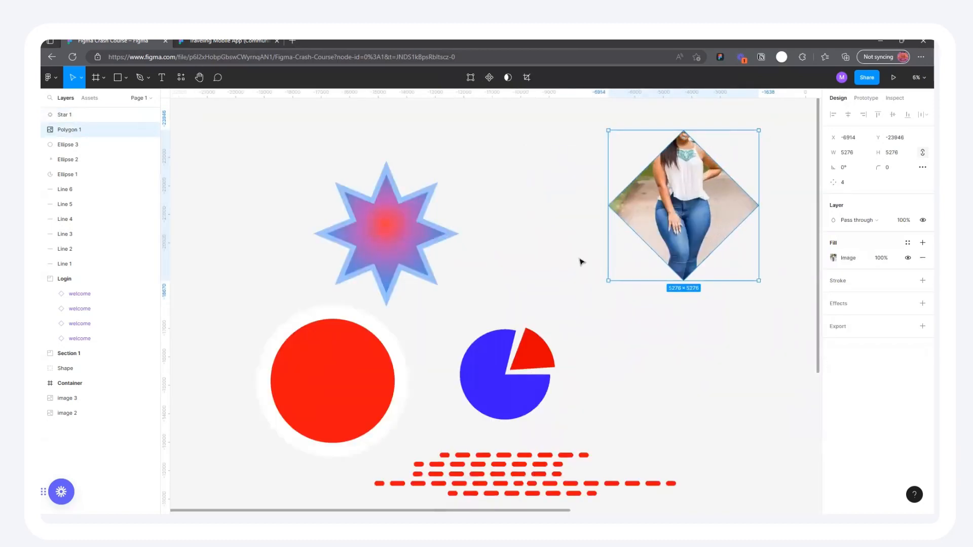
scroll(580, 262, "down", 3)
left_click_drag(628, 237, 589, 244)
scroll(646, 199, "up", 2)
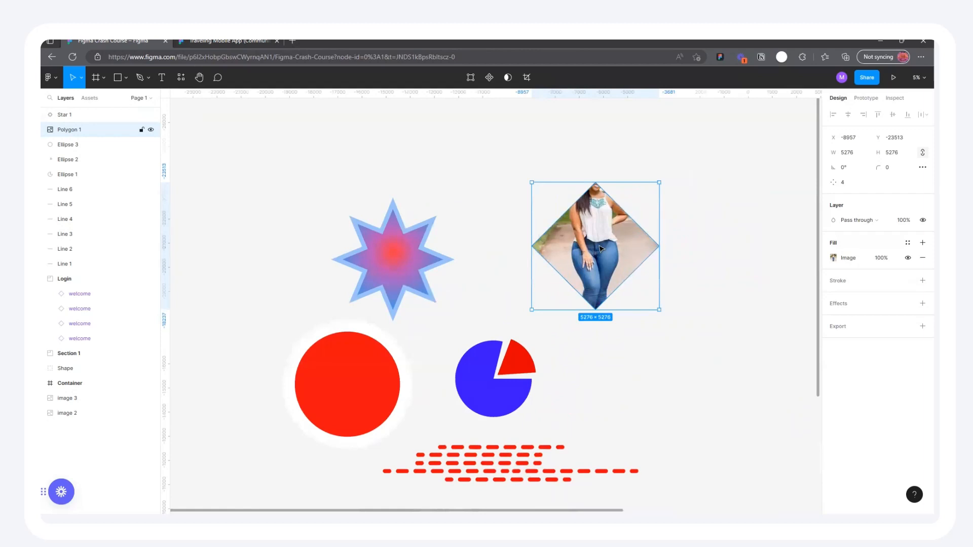
Switch the diamond's image fill to Crop and adjust the crop to include the woman's face, placing the diamond right next to the star
left_click(832, 259)
left_click(733, 281)
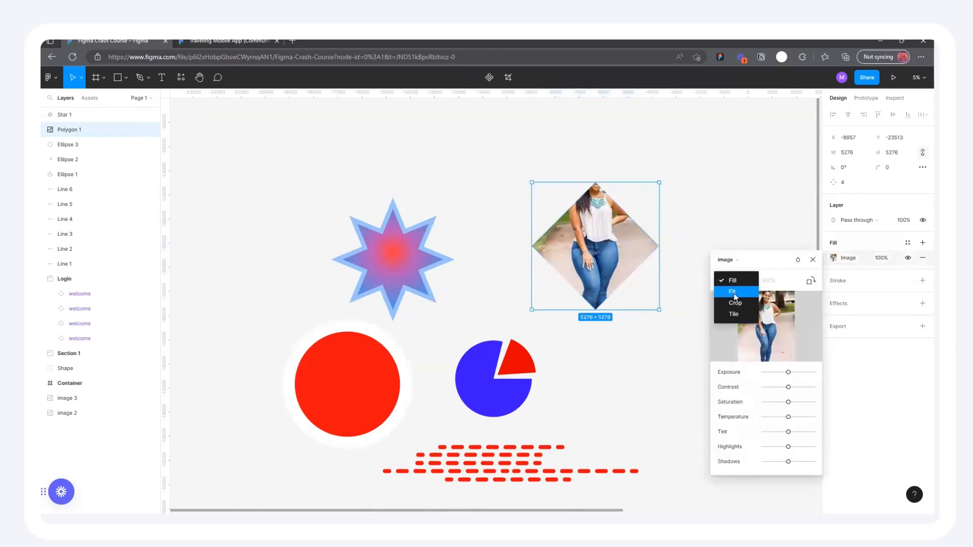
left_click(736, 304)
left_click_drag(598, 232, 471, 233)
left_click(697, 196)
left_click(579, 187)
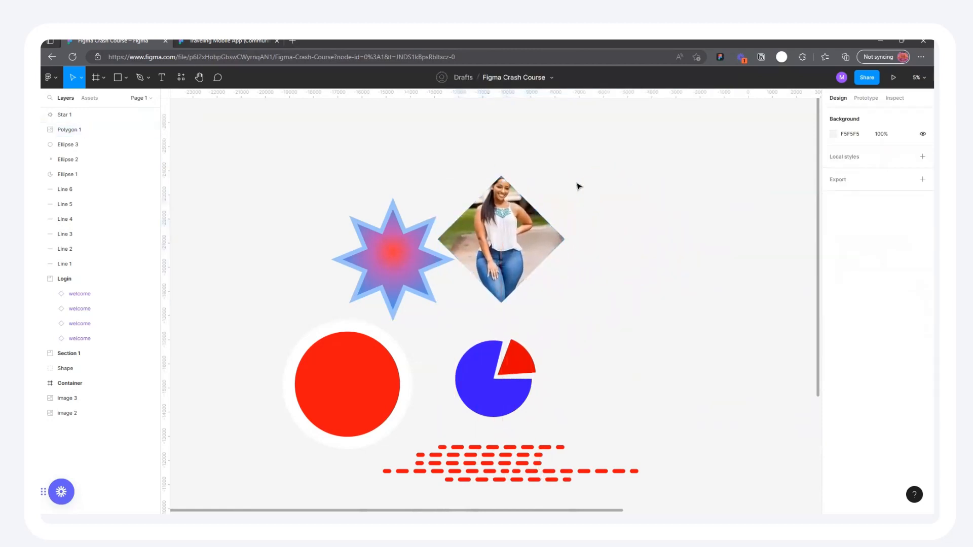
Draw a closed curved four-point vector shape about 15921 × 16212 with the Pen tool, above and to the right of the other shapes
scroll(580, 186, "down", 5)
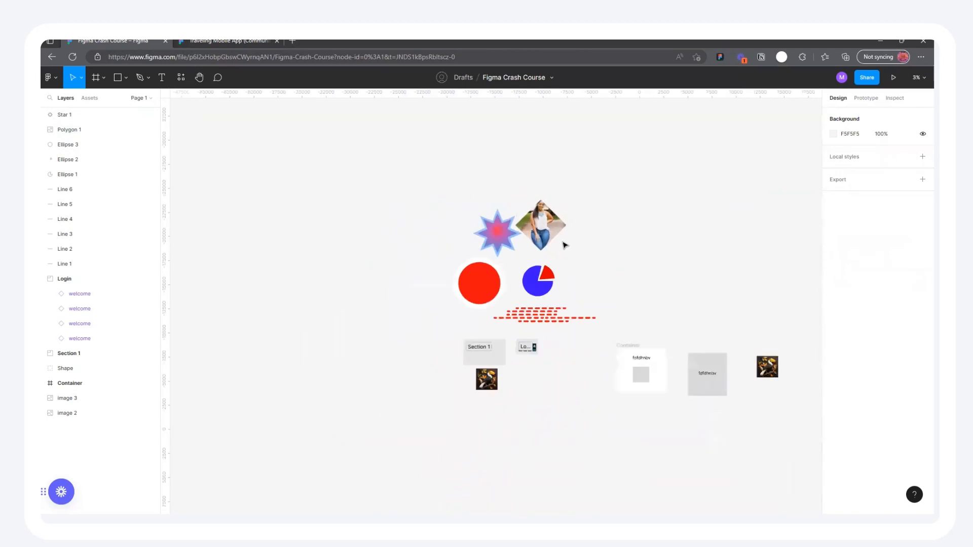
left_click(140, 77)
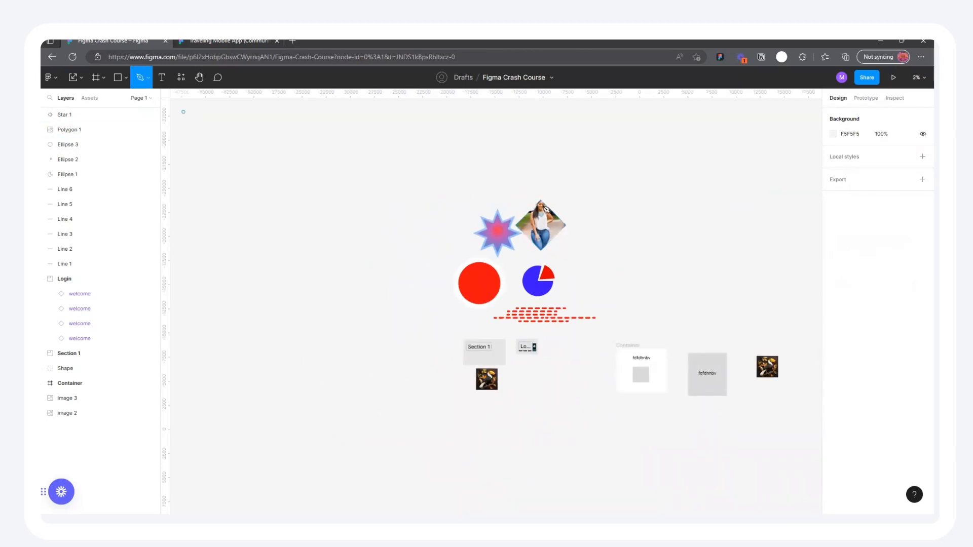
left_click(582, 156)
left_click_drag(714, 134, 753, 187)
left_click(714, 226)
left_click_drag(633, 255, 613, 220)
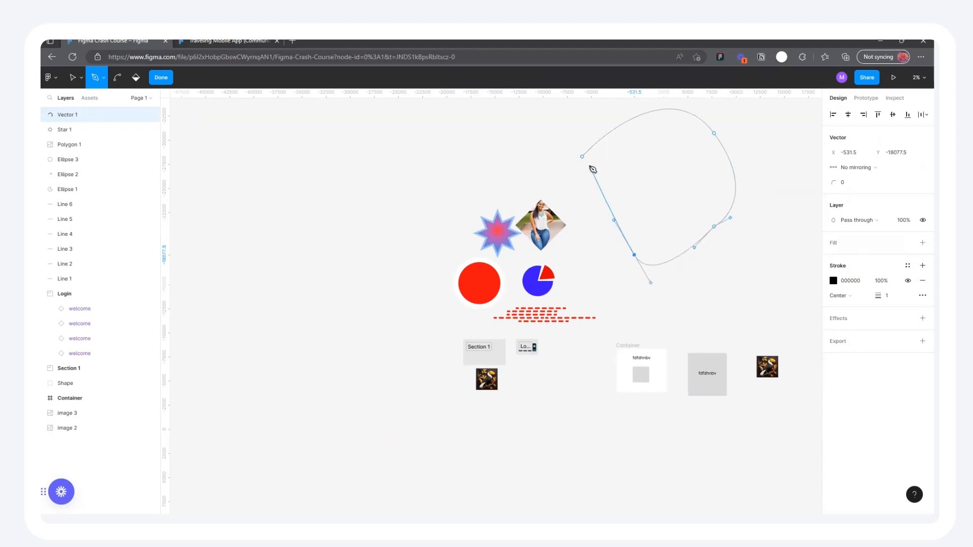
left_click(582, 157)
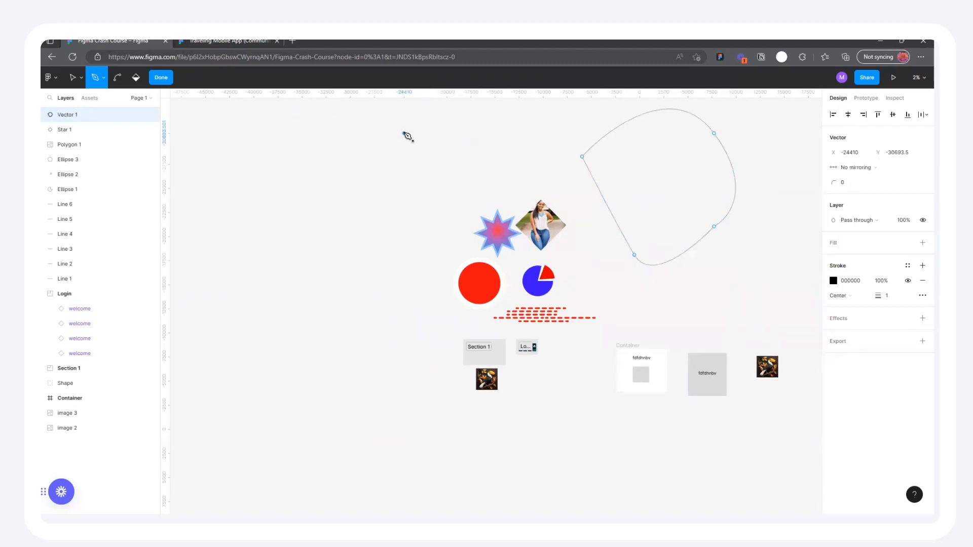
key("Escape")
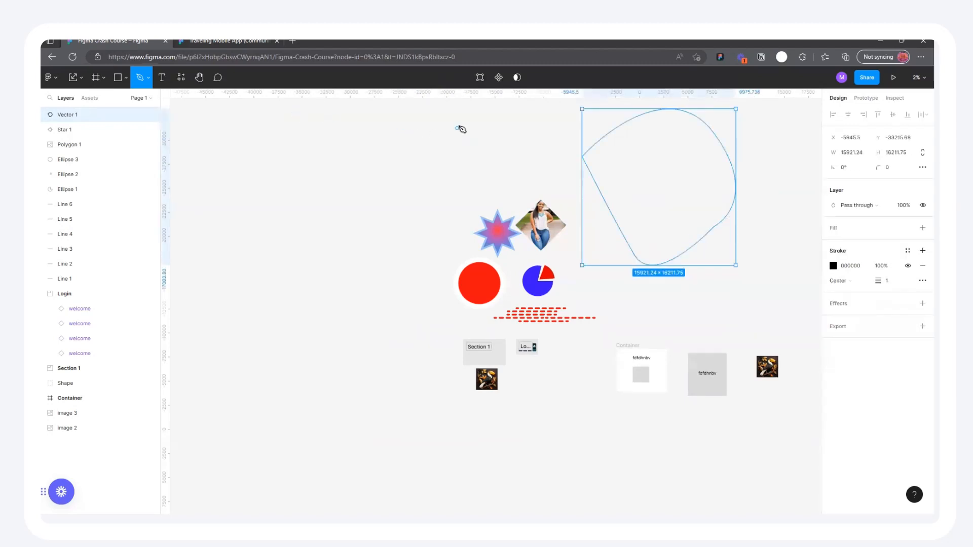
left_click(126, 78)
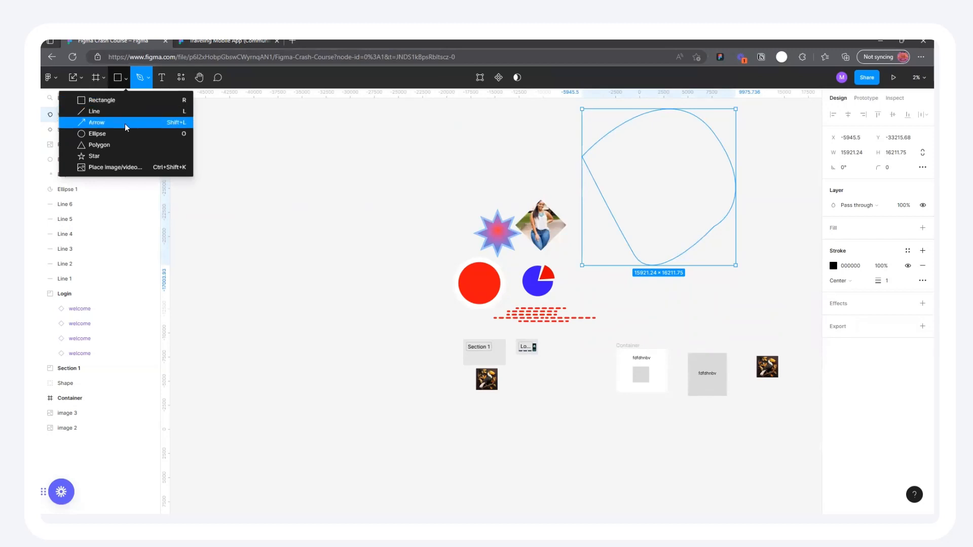
left_click(122, 81)
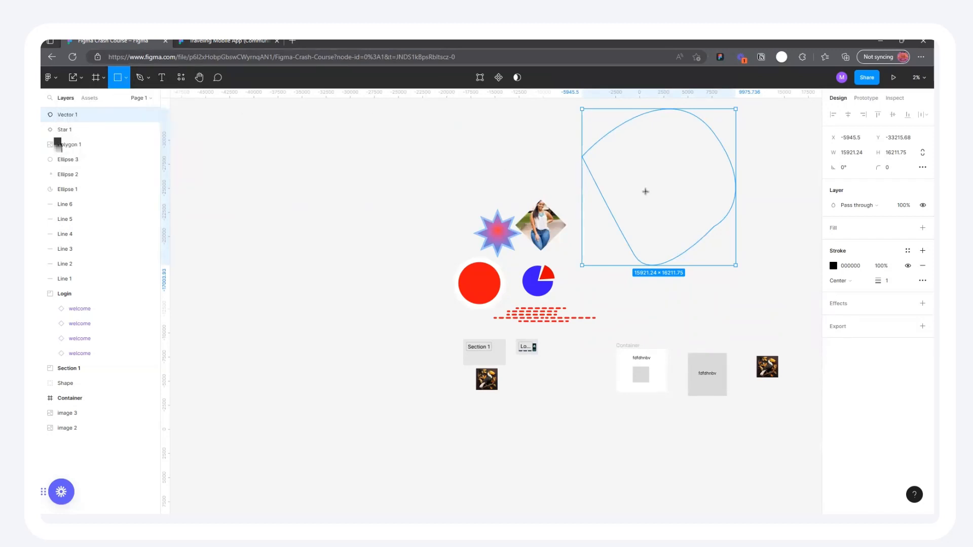
left_click(140, 81)
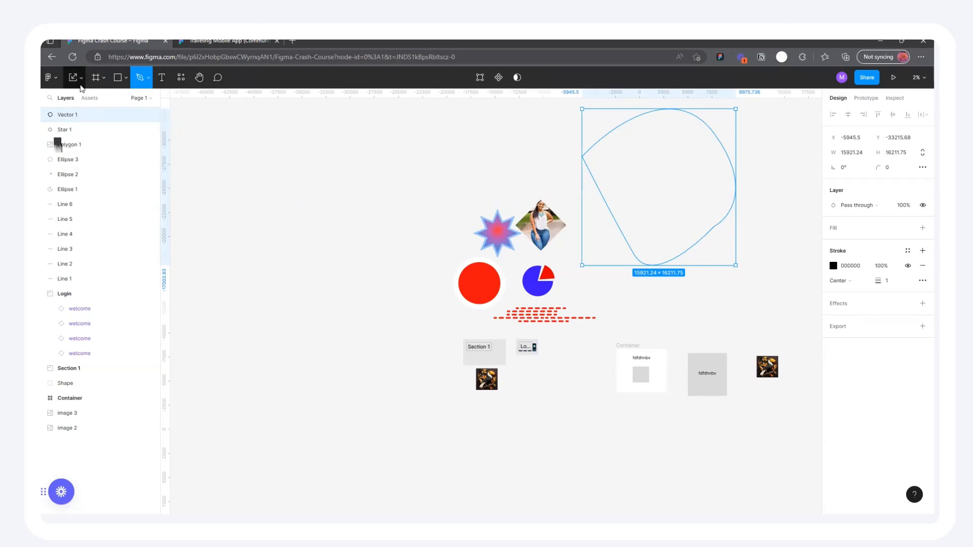
left_click(80, 77)
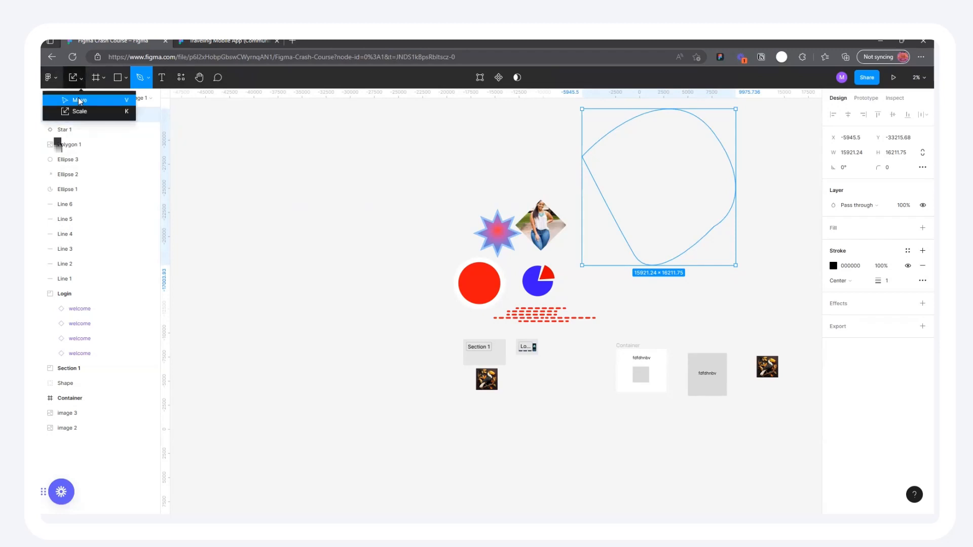
Give the freeform vector a solid light pink fill and remove its black stroke
left_click(76, 98)
left_click(665, 165)
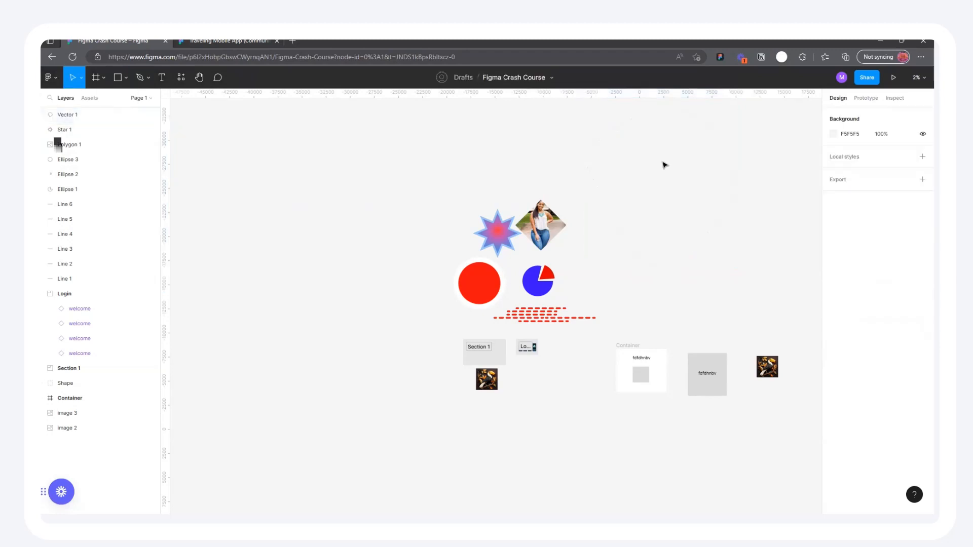
left_click(593, 154)
left_click(922, 228)
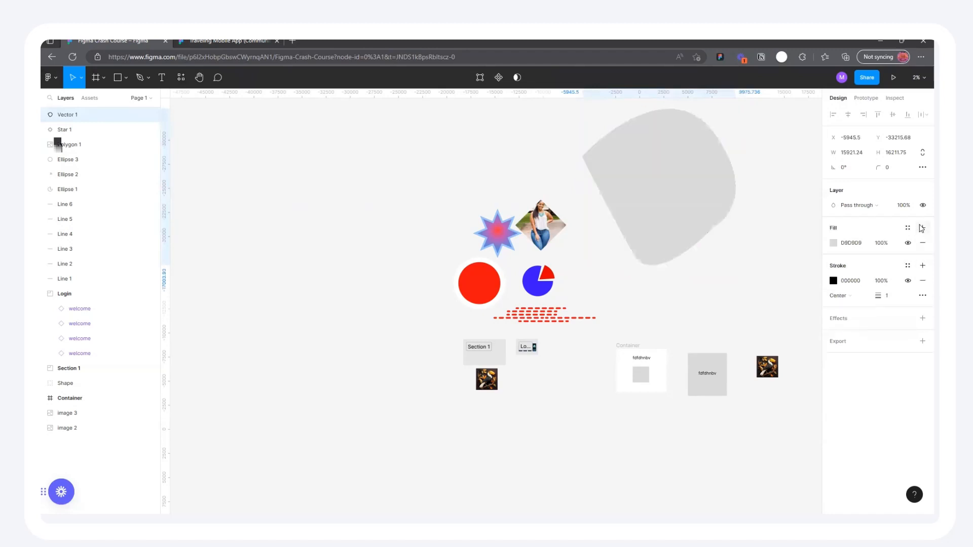
left_click(835, 243)
left_click_drag(780, 269, 900, 271)
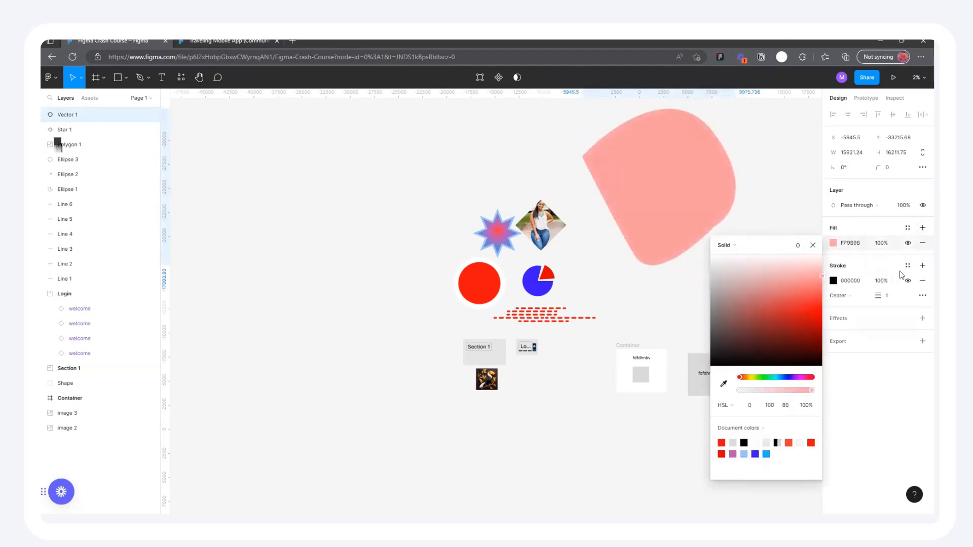
left_click(922, 282)
Move the pink vector across the canvas to both sides of the other shapes and delete it
left_click_drag(643, 170, 389, 191)
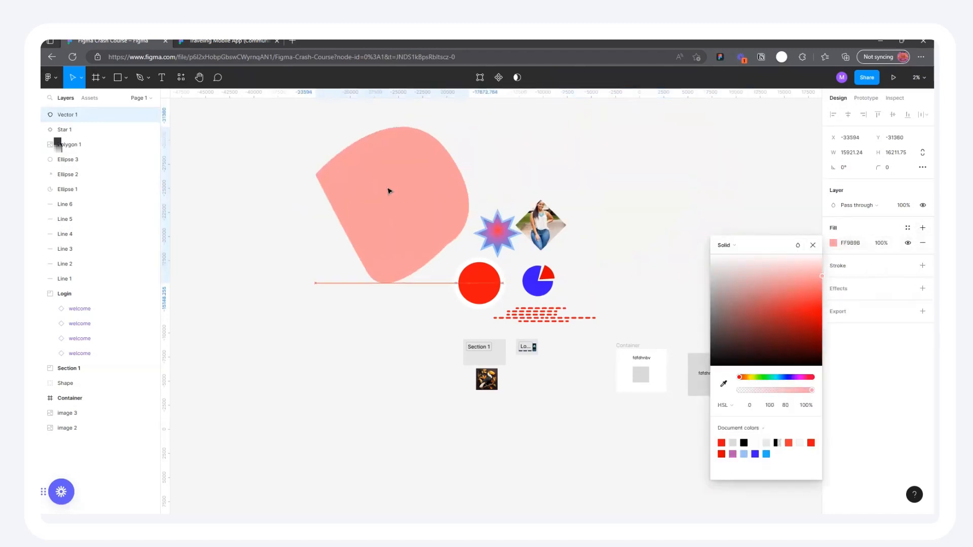
left_click(813, 245)
left_click_drag(390, 169, 302, 207)
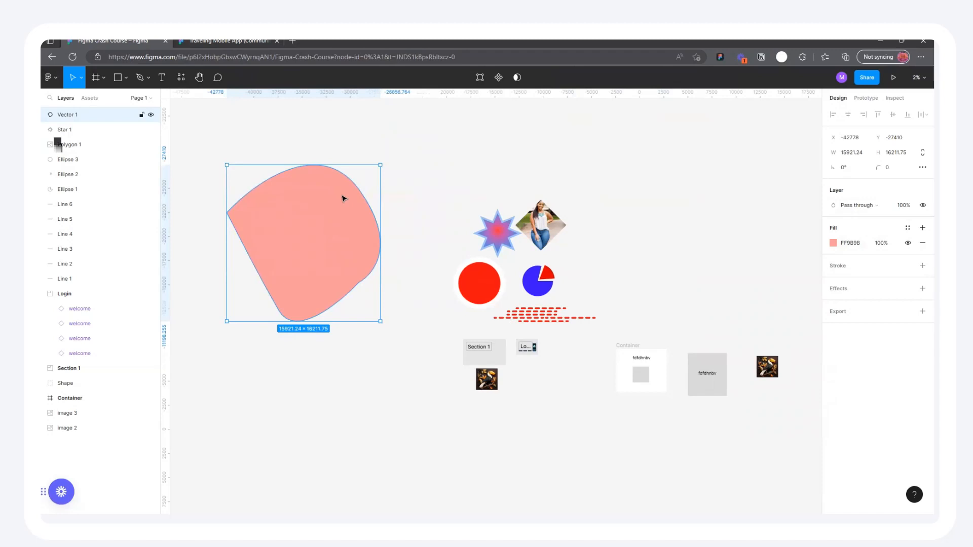
left_click_drag(349, 197, 647, 213)
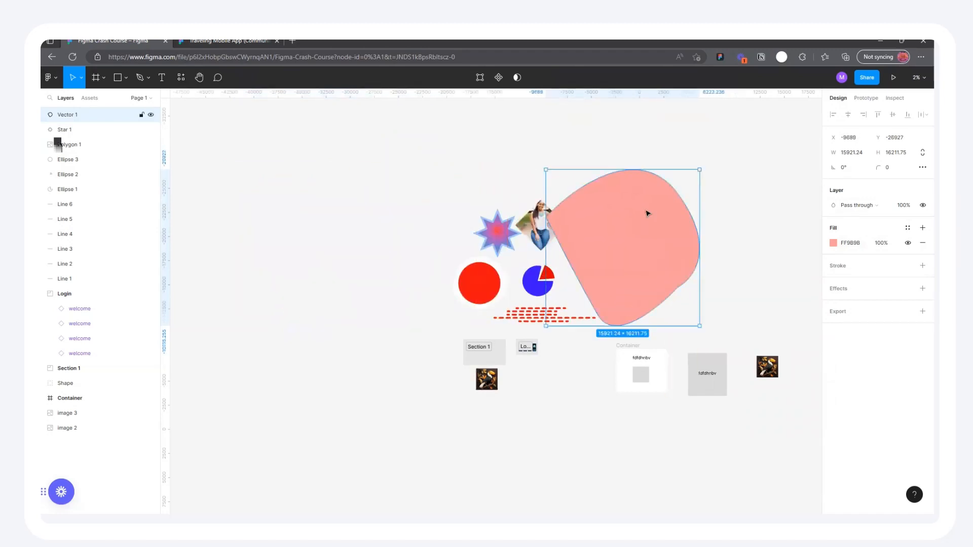
key("Delete")
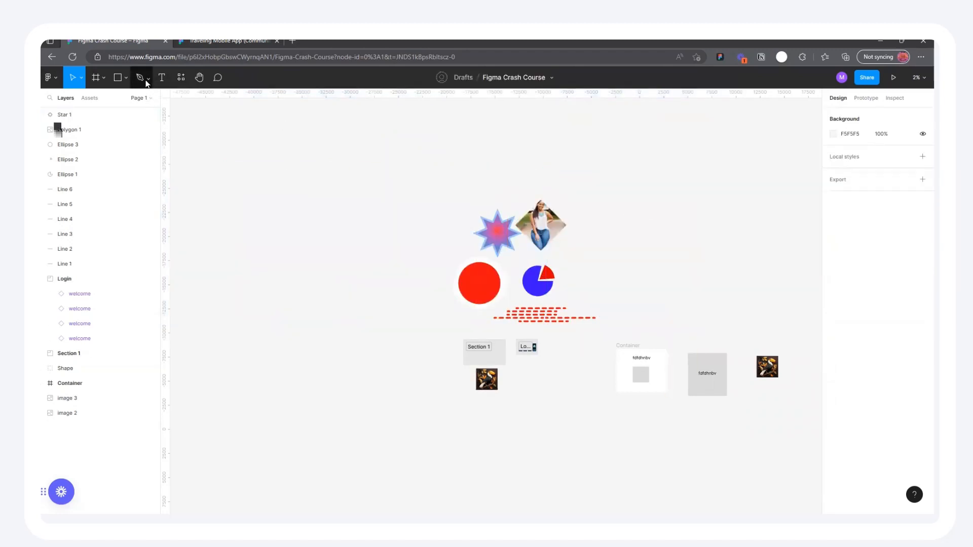
Try to sketch a rectangular page outline with the Pencil tool at stroke width 3, and undo both strokes
left_click(149, 80)
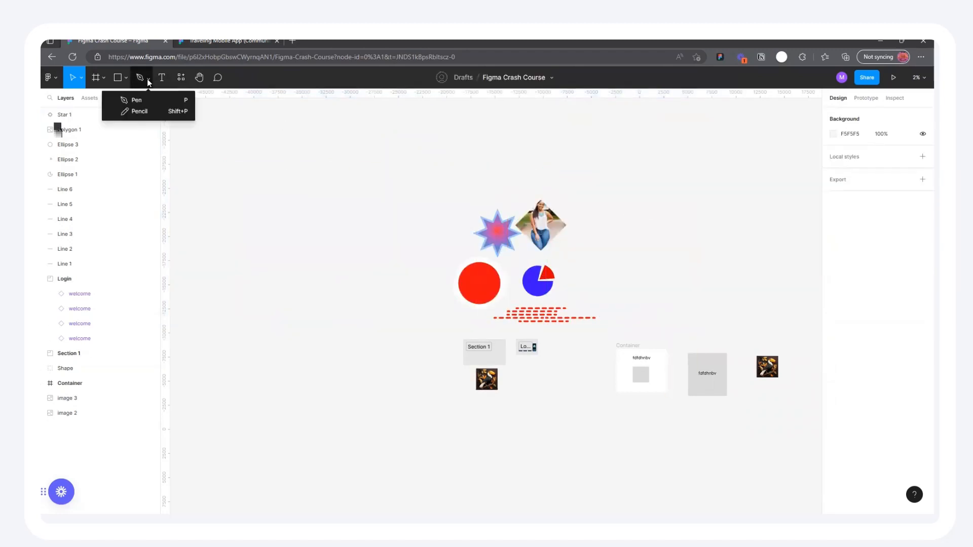
left_click(142, 111)
left_click_drag(642, 150, 648, 242)
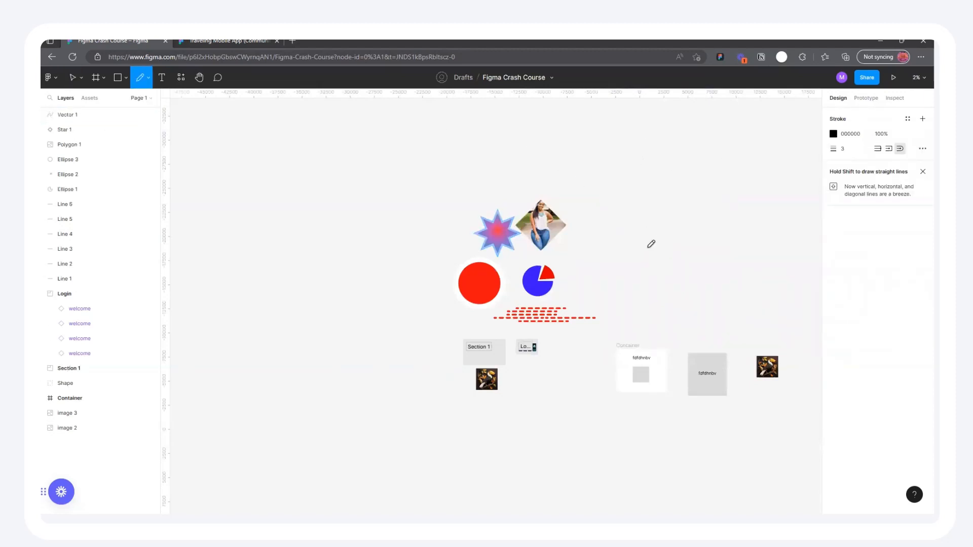
left_click_drag(643, 151, 771, 158)
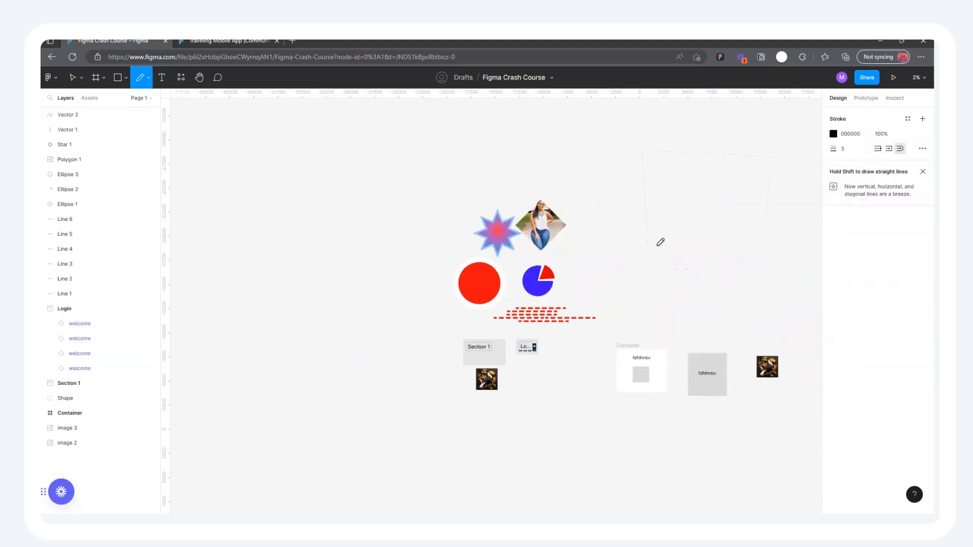
key("ctrl+z")
key("ctrl+z")
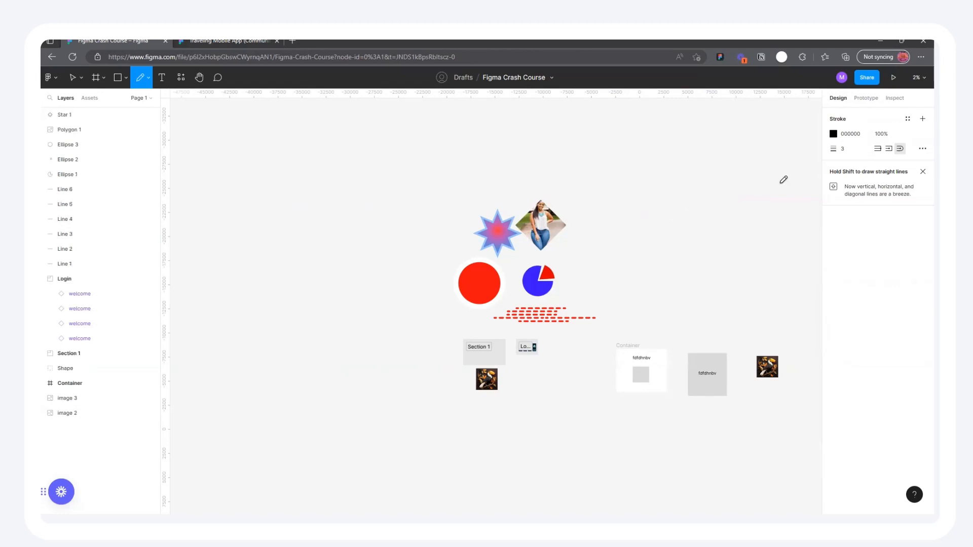
Set the Pencil stroke width to 177 and sketch a tall page outline above the Container frame
mouse_move(833, 148)
left_mouse_down()
mouse_move(82, 162)
mouse_move(93, 161)
left_mouse_up()
left_click_drag(638, 137, 638, 273)
mouse_move(637, 138)
left_mouse_down()
mouse_move(751, 182)
mouse_move(750, 295)
mouse_move(741, 322)
mouse_move(612, 322)
left_mouse_up()
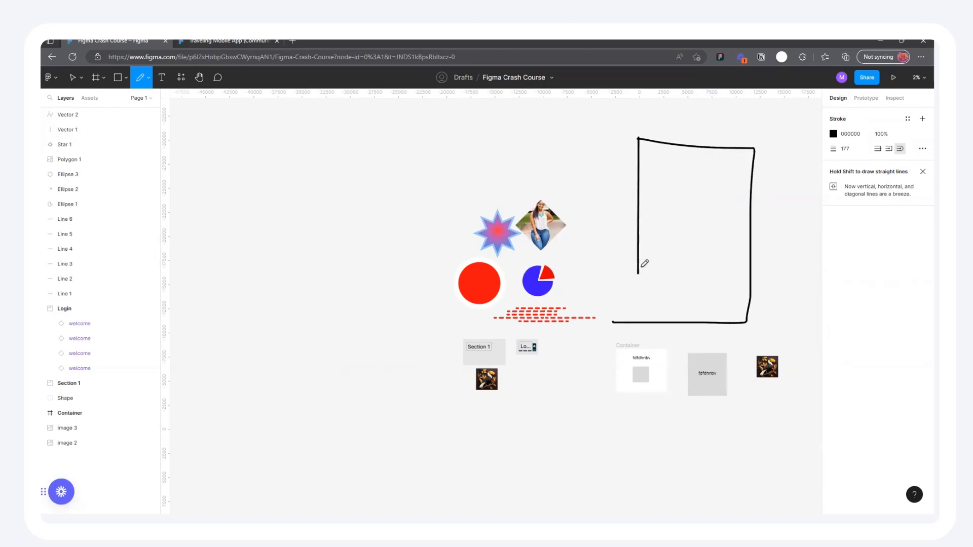
left_click_drag(638, 272, 639, 320)
Sketch wireframe content inside the page outline: a banner with lines, a text box, three cards and a footer box
mouse_move(645, 161)
left_mouse_down()
mouse_move(646, 185)
mouse_move(728, 163)
mouse_move(744, 180)
mouse_move(744, 198)
mouse_move(656, 195)
mouse_move(648, 177)
mouse_move(672, 199)
left_mouse_up()
mouse_move(675, 165)
left_mouse_down()
mouse_move(723, 178)
mouse_move(703, 190)
mouse_move(725, 189)
left_mouse_up()
mouse_move(666, 208)
left_mouse_down()
mouse_move(728, 215)
mouse_move(741, 219)
mouse_move(737, 238)
mouse_move(655, 234)
mouse_move(656, 207)
mouse_move(717, 221)
mouse_move(669, 224)
mouse_move(720, 226)
left_mouse_up()
mouse_move(656, 241)
left_mouse_down()
mouse_move(656, 276)
mouse_move(658, 243)
mouse_move(685, 245)
mouse_move(669, 277)
left_mouse_up()
mouse_move(693, 246)
left_mouse_down()
mouse_move(695, 275)
mouse_move(693, 243)
mouse_move(715, 250)
mouse_move(717, 272)
mouse_move(695, 277)
mouse_move(727, 276)
mouse_move(740, 247)
mouse_move(728, 277)
left_mouse_up()
mouse_move(653, 289)
left_mouse_down()
mouse_move(736, 293)
mouse_move(736, 312)
mouse_move(652, 314)
mouse_move(657, 287)
left_mouse_up()
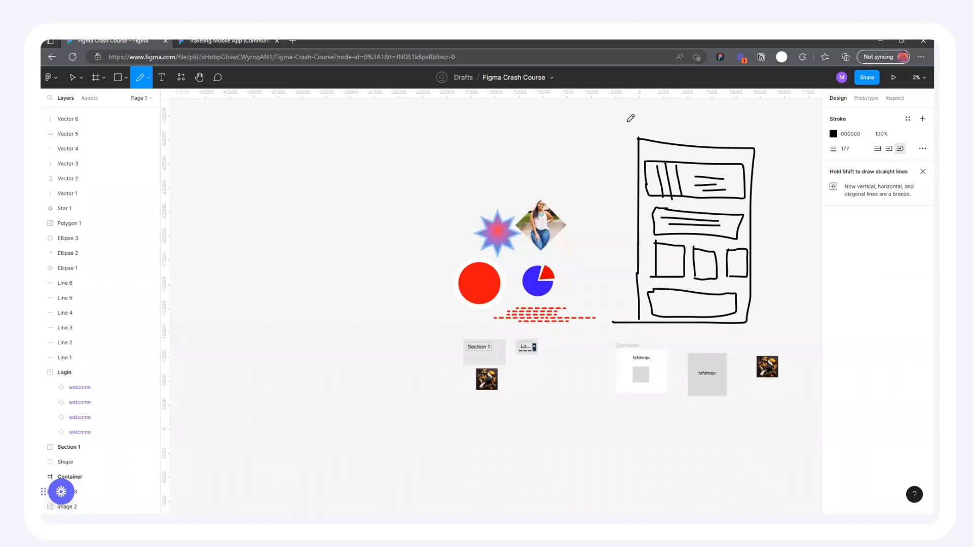
Try a few loose pencil strokes above the star and diamond, and undo them
mouse_move(575, 126)
left_mouse_down()
mouse_move(541, 171)
mouse_move(567, 169)
mouse_move(575, 108)
left_mouse_up()
left_click_drag(556, 196, 549, 198)
left_click_drag(529, 155, 526, 160)
key("ctrl+z")
key("ctrl+z")
key("ctrl+z")
Draw a looping pencil scribble about 13024 × 7129 above the star, select it and delete it
mouse_move(399, 154)
left_mouse_down()
mouse_move(470, 153)
mouse_move(524, 129)
mouse_move(499, 174)
mouse_move(440, 165)
mouse_move(461, 164)
left_mouse_up()
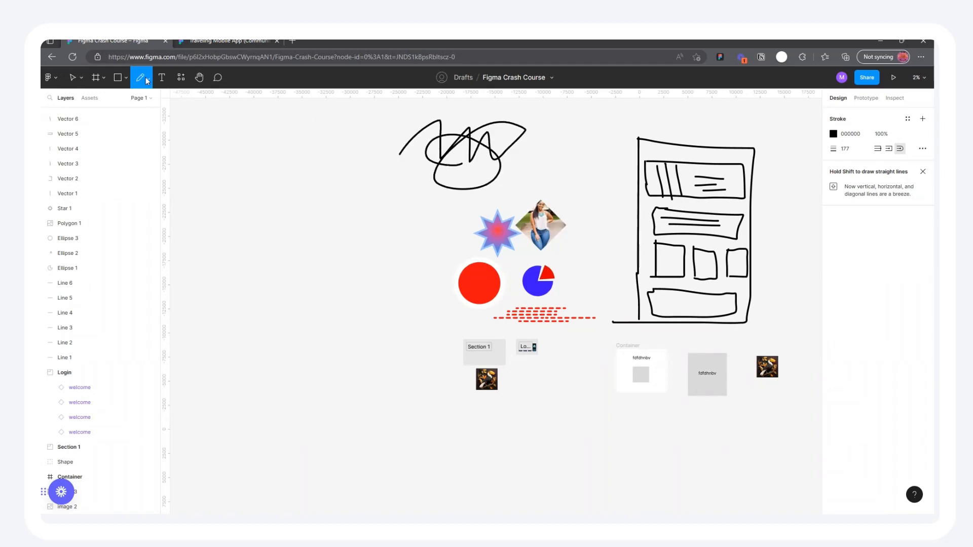
left_click(146, 80)
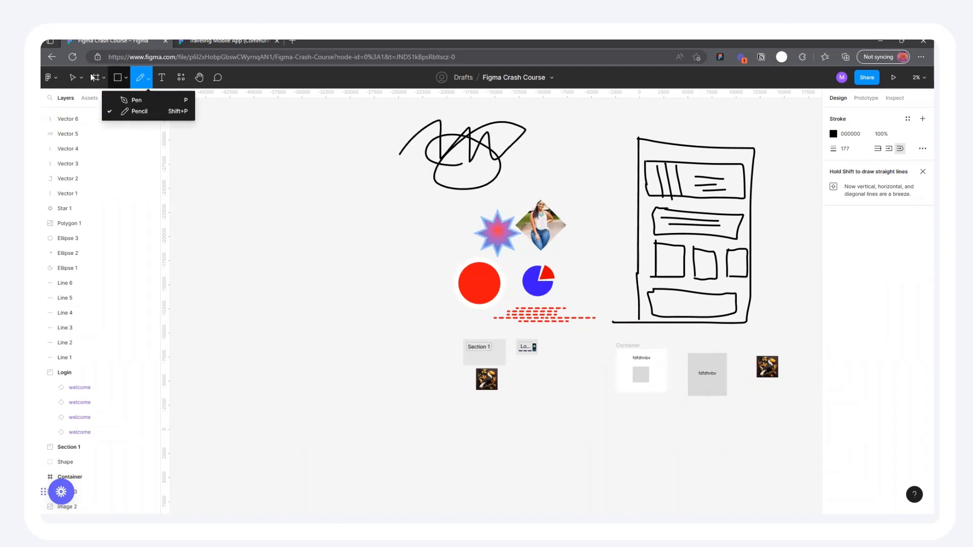
left_click(73, 77)
left_click_drag(292, 117, 517, 163)
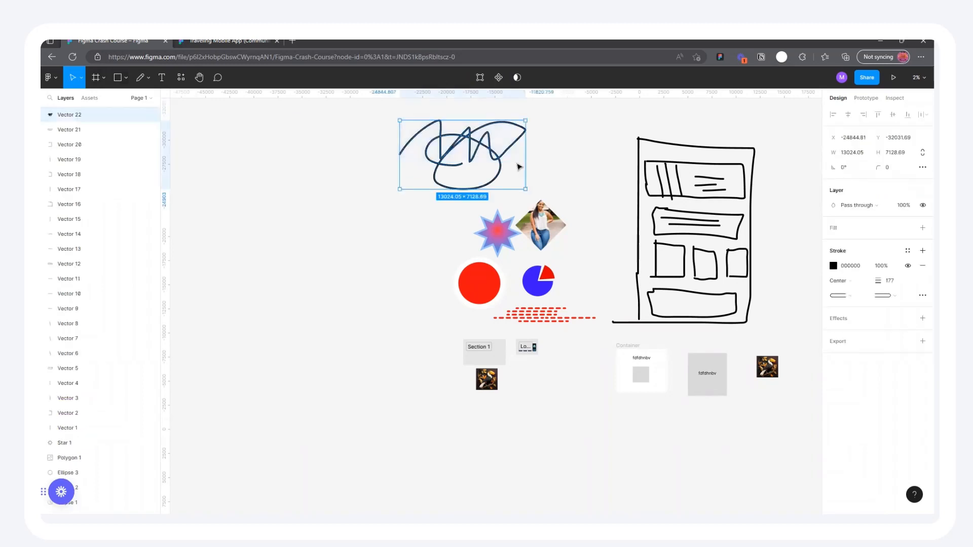
key("Delete")
Select and delete all pencil strokes of the wireframe sketch, including the leftover lines
left_click_drag(704, 125, 650, 328)
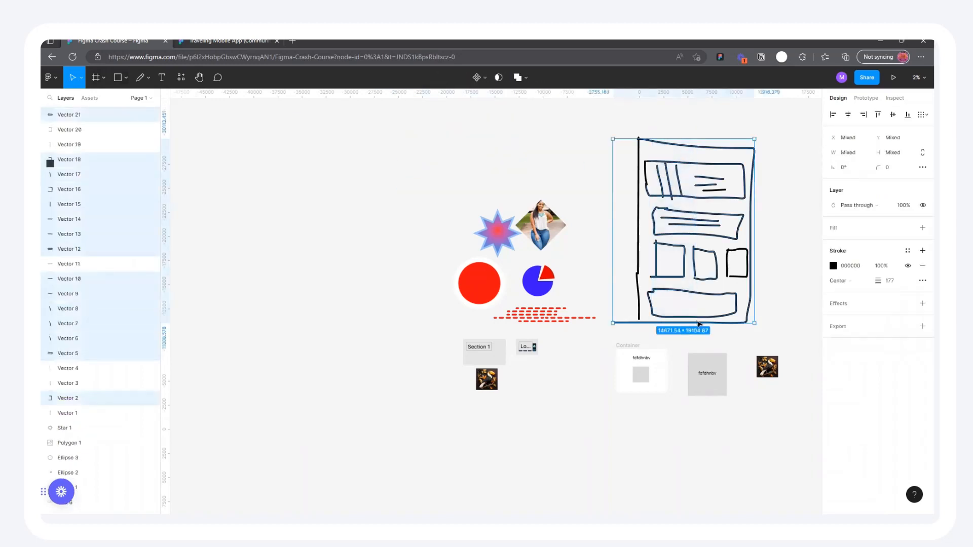
key("Delete")
left_click_drag(608, 139, 815, 332)
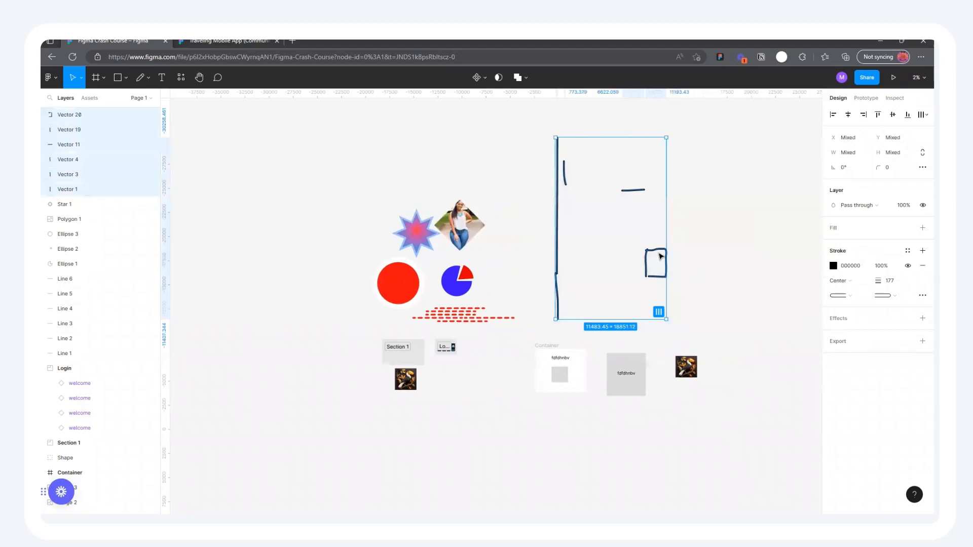
key("Delete")
Add a text layer reading "Typing" in the empty area beside the image-filled diamond and move it slightly lower
left_click(126, 78)
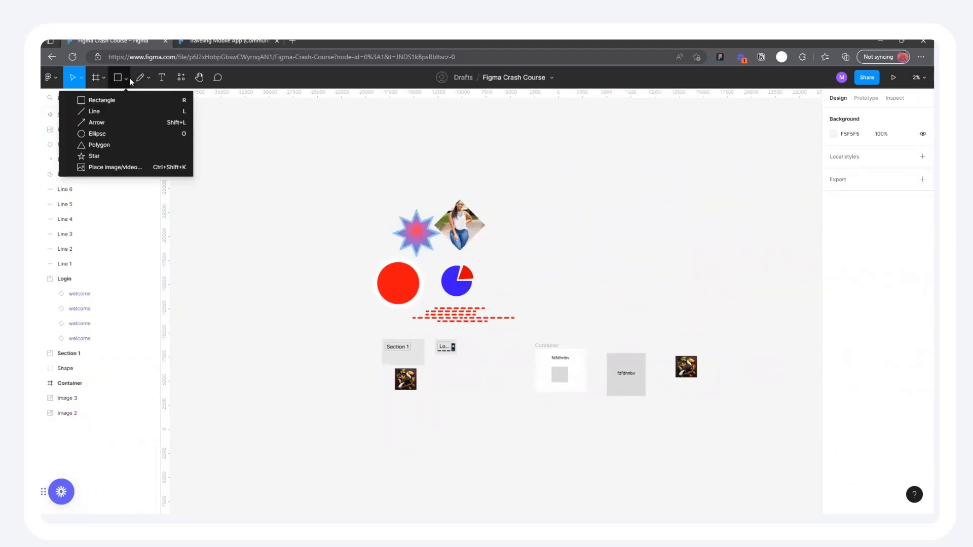
left_click(148, 78)
left_click(161, 79)
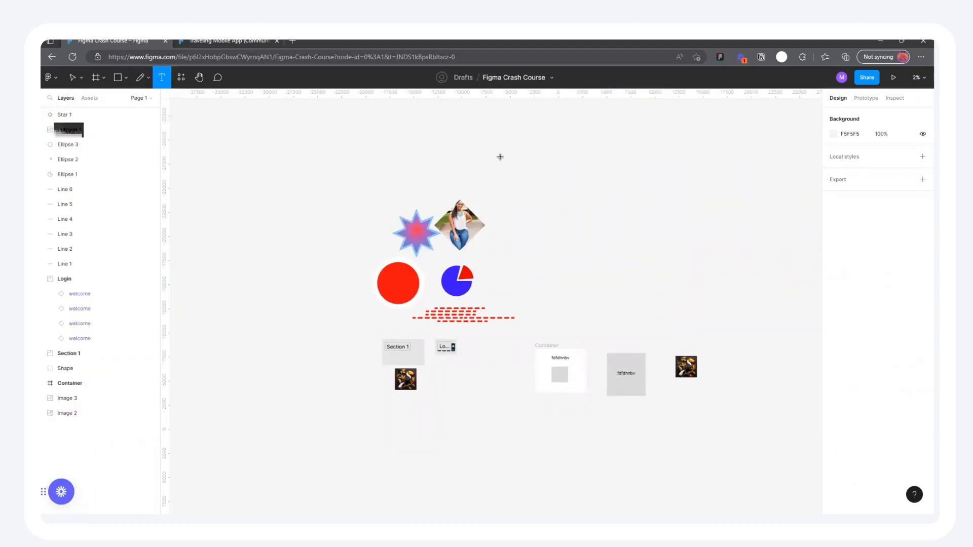
left_click(553, 143)
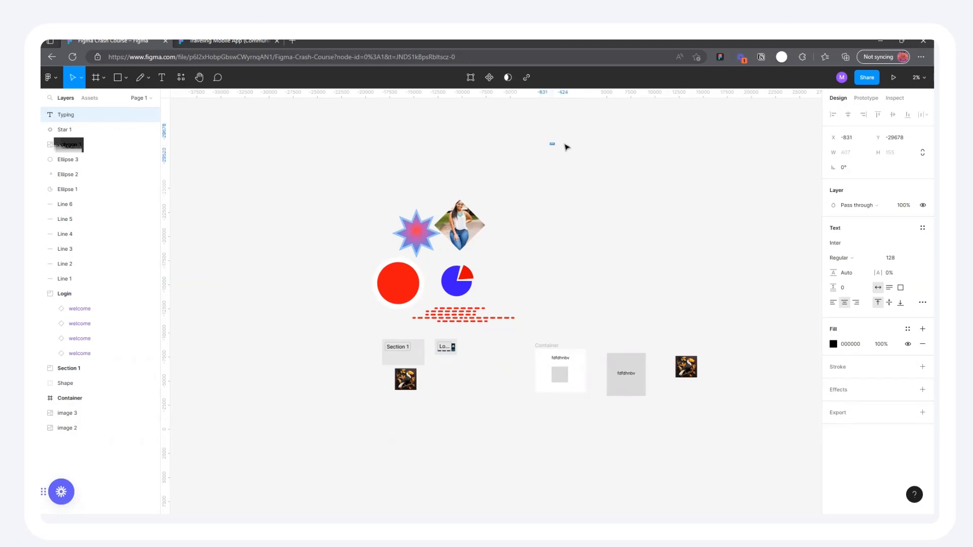
left_click_drag(552, 144, 554, 197)
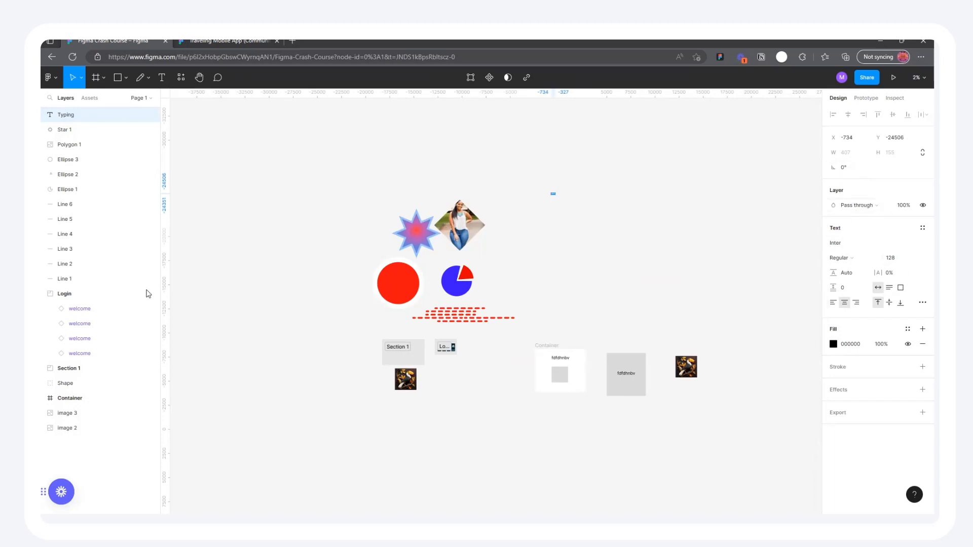
left_click(914, 259)
left_click(911, 271)
scroll(505, 208, "up", 1)
scroll(566, 186, "up", 10)
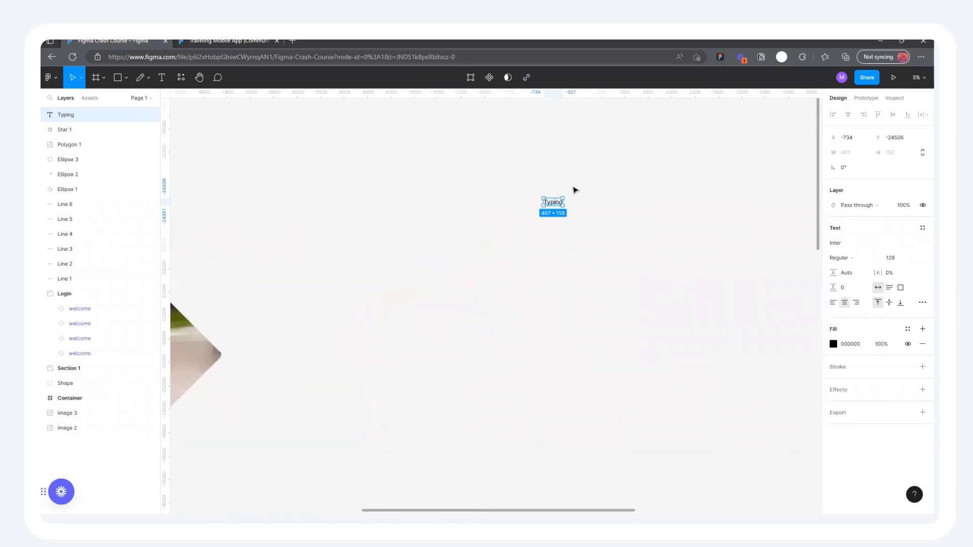
scroll(454, 218, "up", 3)
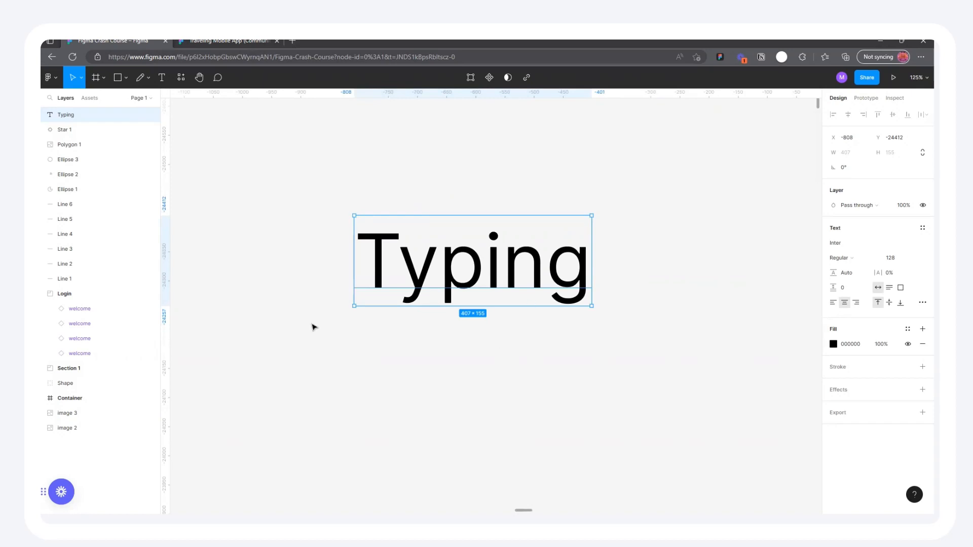
Examine the "Typing" text at zoom levels between 13% and 125%, finishing at 100%
scroll(456, 266, "down", 2)
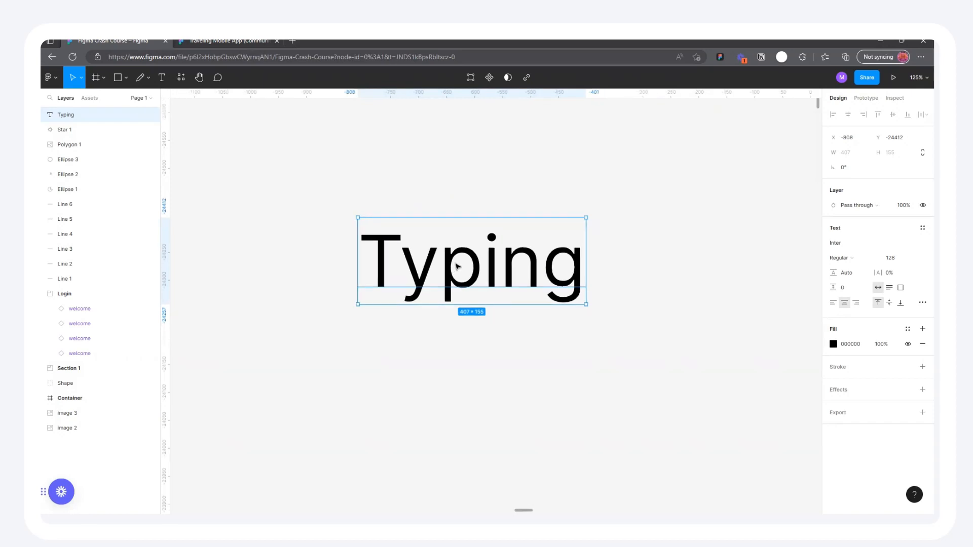
scroll(458, 266, "down", 2)
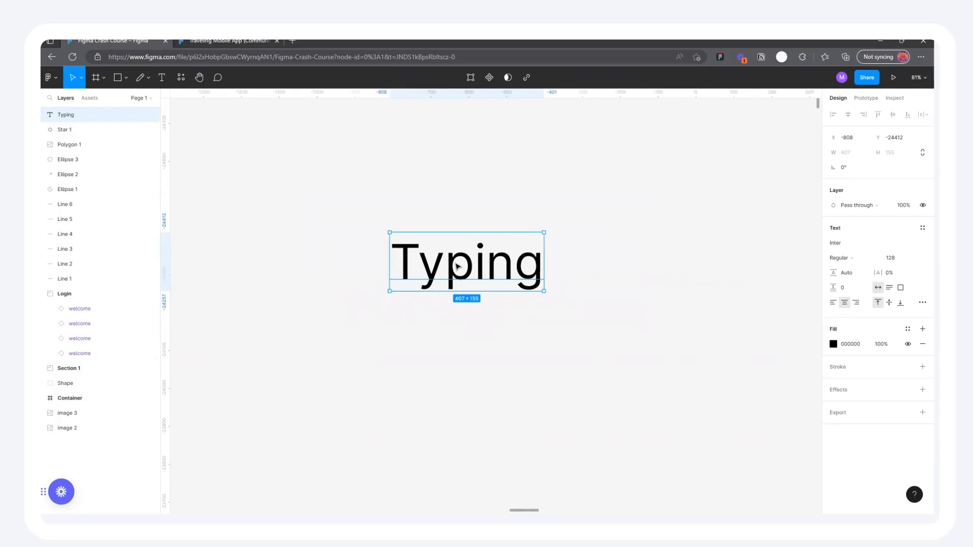
scroll(450, 275, "down", 5)
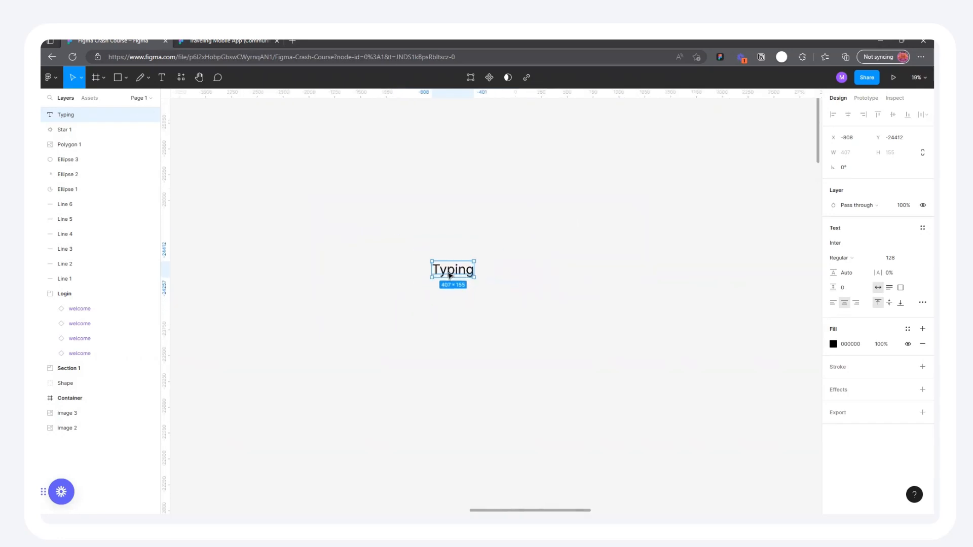
scroll(462, 273, "up", 5)
scroll(484, 266, "down", 3)
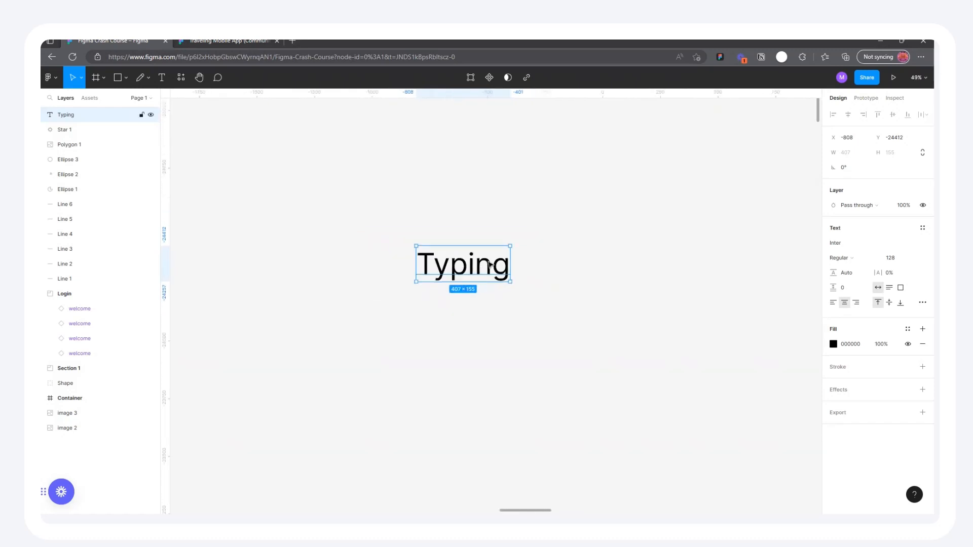
scroll(489, 264, "down", 7)
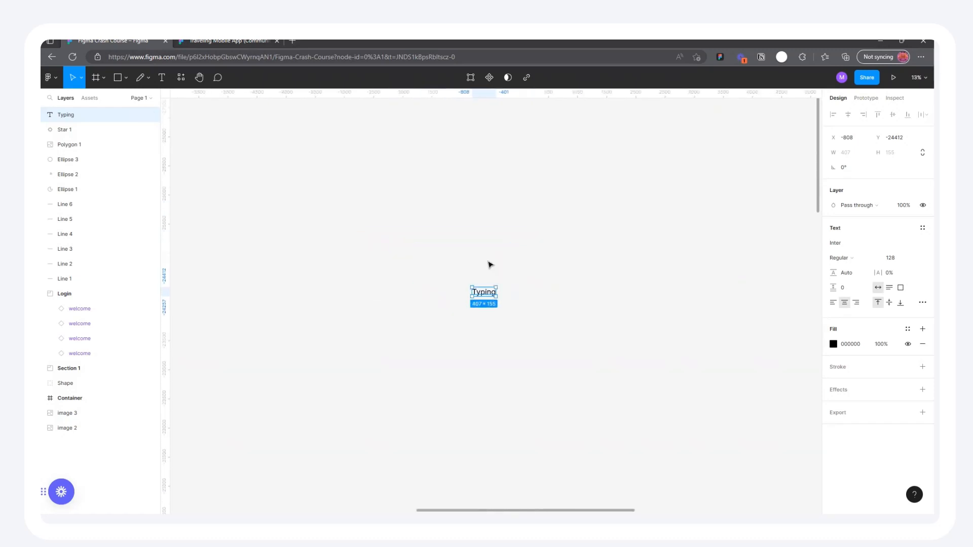
scroll(489, 264, "up", 10)
scroll(490, 264, "down", 8)
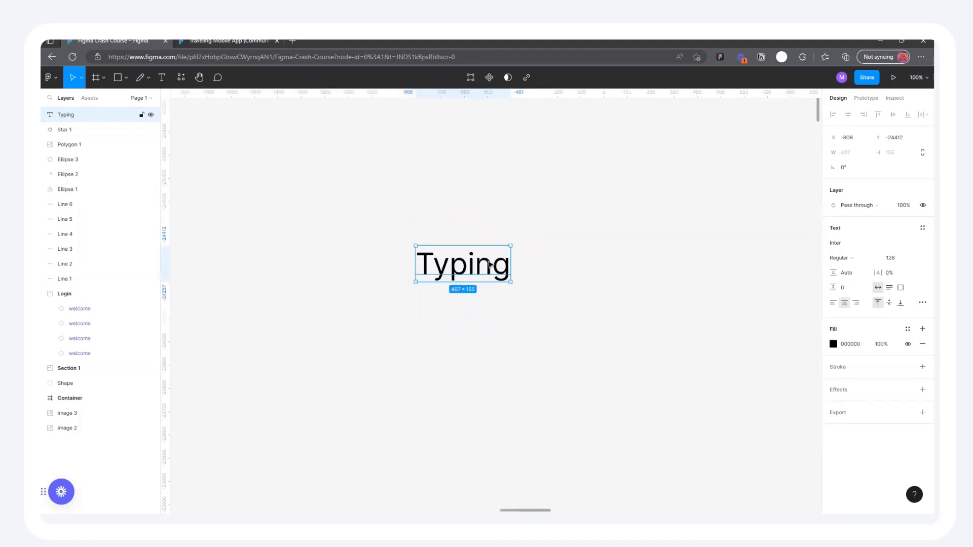
scroll(489, 265, "up", 3)
scroll(489, 264, "down", 5)
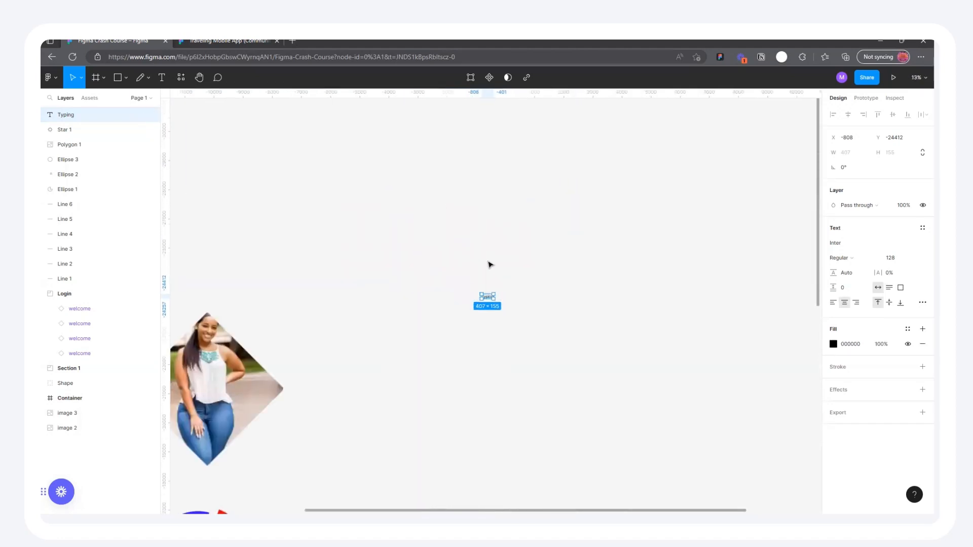
key("shift+0")
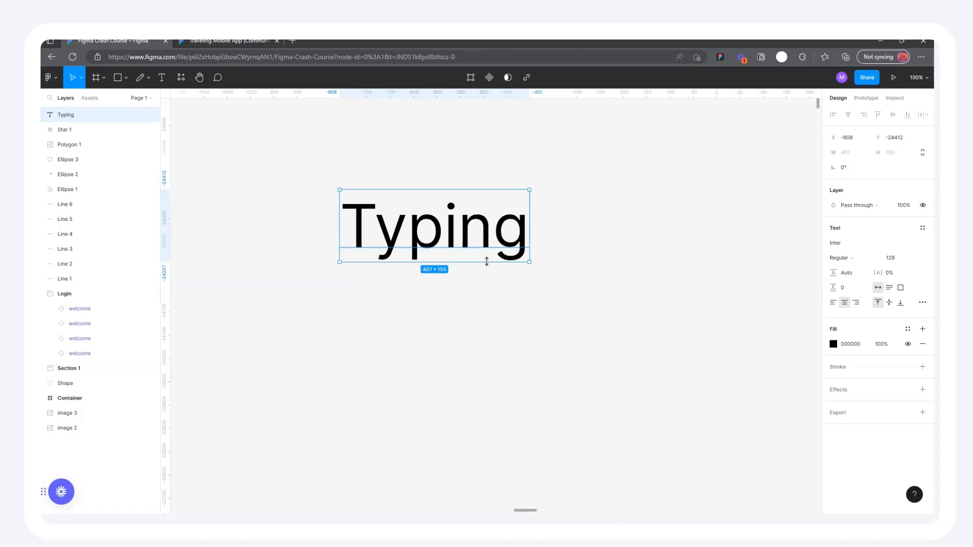
Compare how the "Typing" text looks while repeatedly stepping the zoom up and down around 50% and 100%, and deselect it
key("plus")
key("plus")
key("minus")
key("minus")
key("minus")
key("plus")
key("plus")
key("minus")
key("minus")
key("plus")
key("plus")
key("minus")
key("minus")
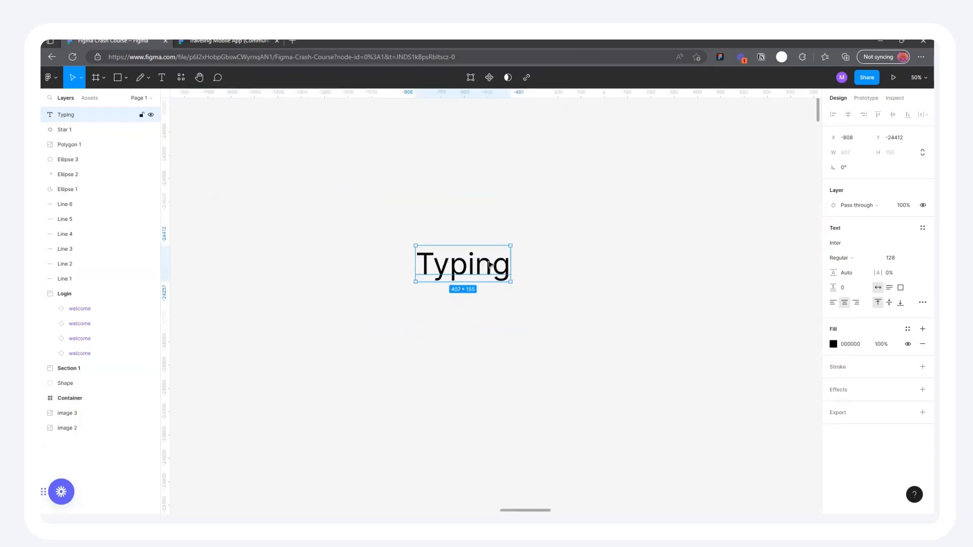
key("minus")
key("minus")
key("plus")
key("plus")
key("plus")
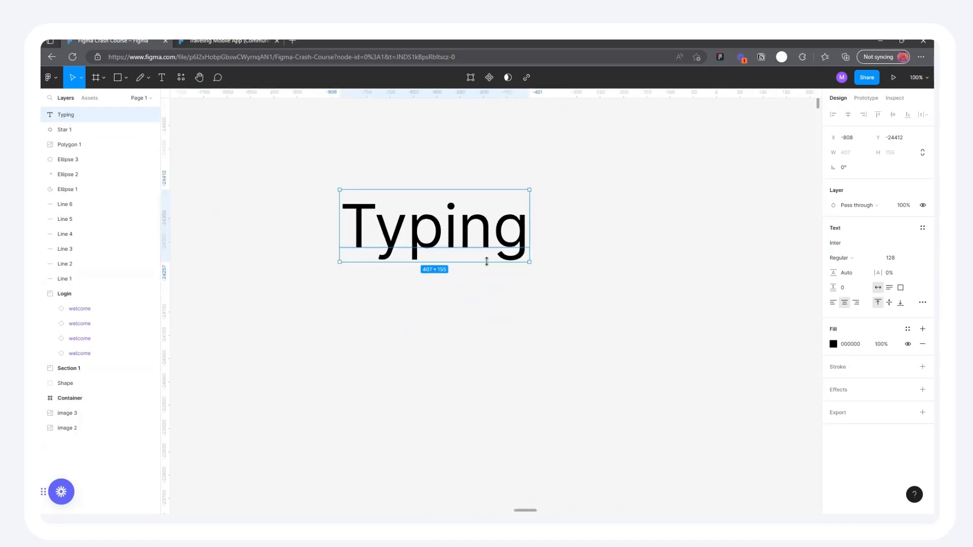
left_click(571, 228)
scroll(571, 228, "down", 3)
scroll(506, 230, "up", 2)
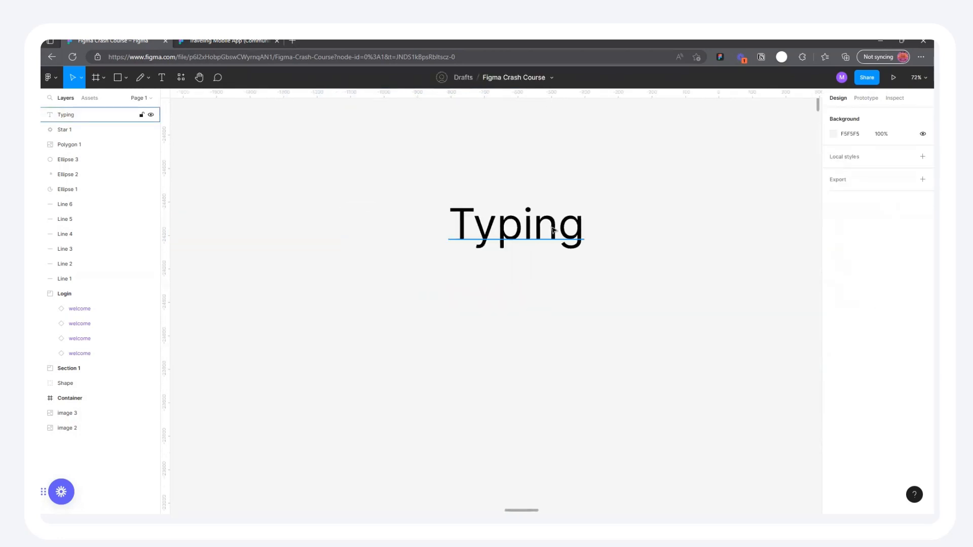
Shift the "Typing" text slightly and examine how it looks while zooming in and out between 58% and 254%
left_click(511, 234)
mouse_move(510, 234)
left_mouse_down()
mouse_move(495, 269)
mouse_move(525, 263)
mouse_move(525, 245)
left_mouse_up()
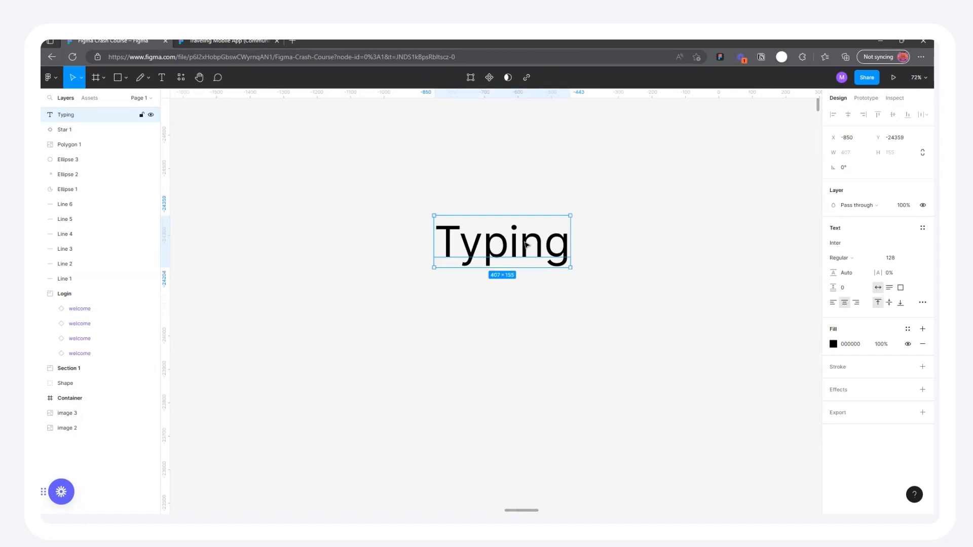
scroll(512, 256, "down", 2)
scroll(512, 255, "up", 4)
scroll(513, 255, "down", 5)
scroll(513, 255, "up", 4)
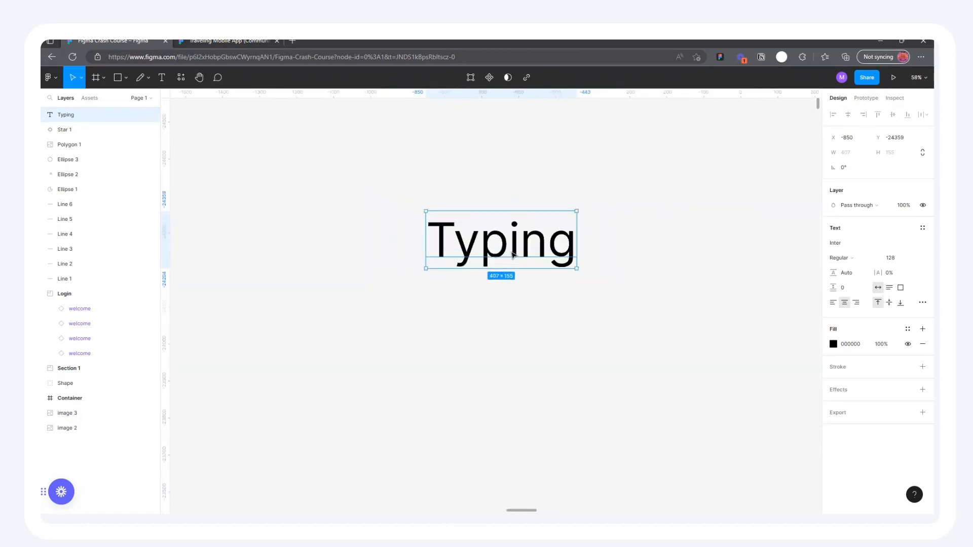
scroll(513, 255, "down", 3)
scroll(512, 256, "up", 3)
scroll(513, 255, "up", 2)
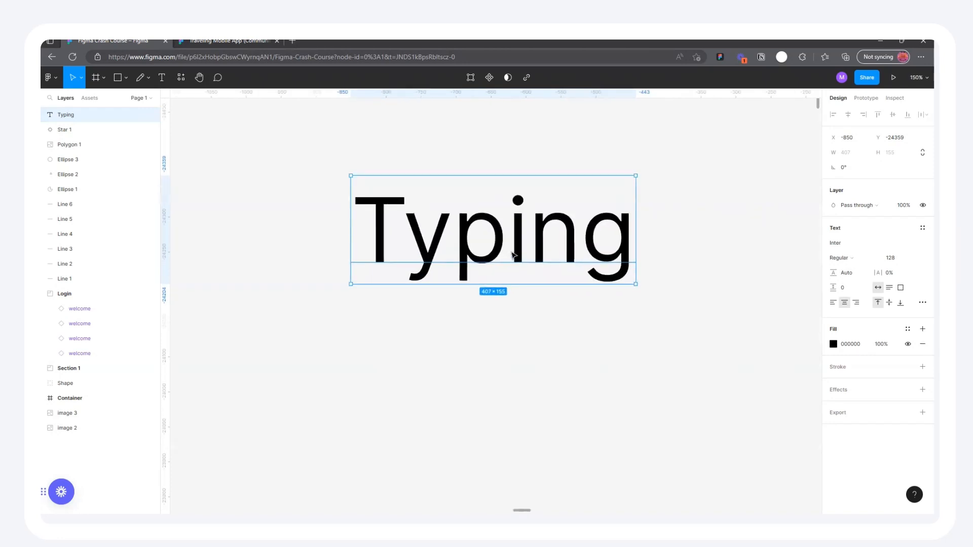
scroll(513, 255, "down", 5)
scroll(513, 256, "up", 5)
scroll(513, 255, "down", 3)
scroll(512, 255, "down", 1)
scroll(512, 255, "up", 1)
scroll(513, 254, "down", 2)
scroll(514, 251, "up", 3)
scroll(514, 248, "up", 6)
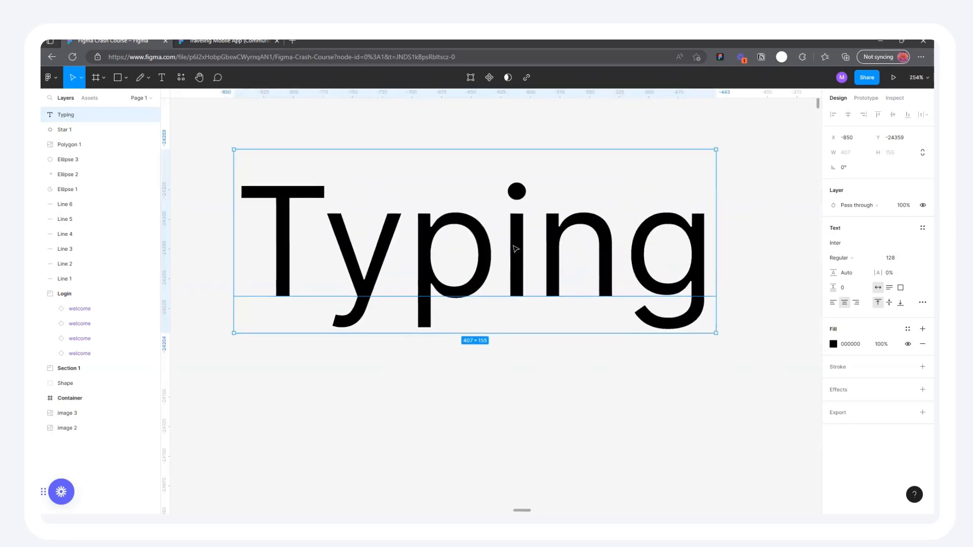
Reselect the "Typing" text and move it up and to the left on the canvas
scroll(515, 245, "down", 8)
left_click(601, 219)
left_click(497, 238)
scroll(520, 226, "up", 2)
left_click_drag(491, 267, 462, 232)
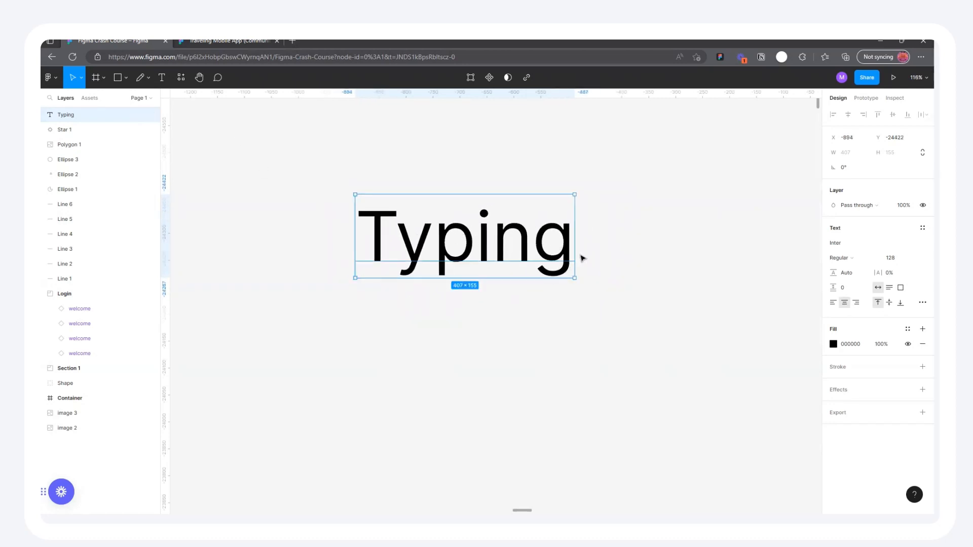
Append "zvxcb" to the end of the "Typing" text and finish editing it
double_click(550, 250)
left_click(570, 245)
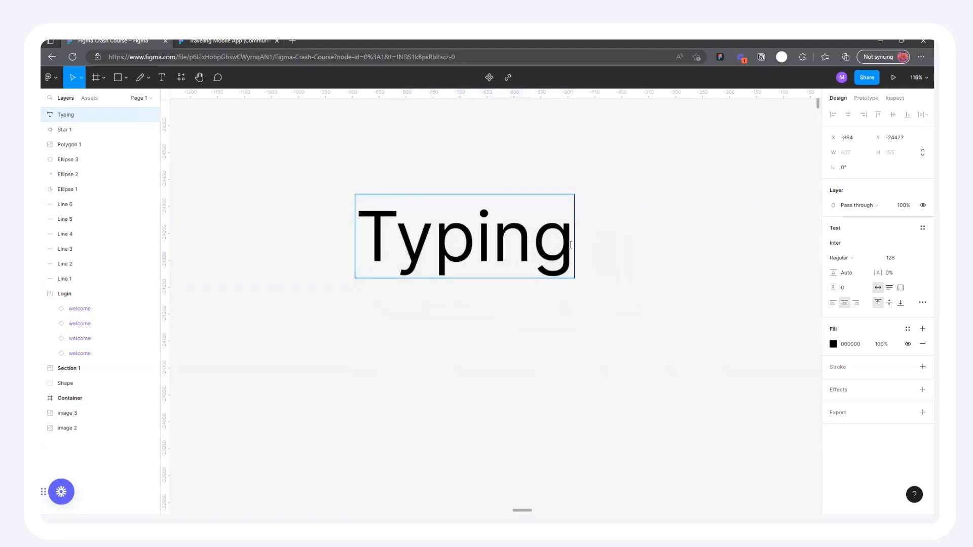
type("zvxcb")
key("Escape")
Draw a fixed-size text box about 1013 × 435 below "Typingzvxcb" and fill it with random characters until they overflow
scroll(658, 197, "down", 5)
key("t")
key("Return")
left_click_drag(426, 254, 715, 377)
type("sdasaOiaIOJsakn kal.")
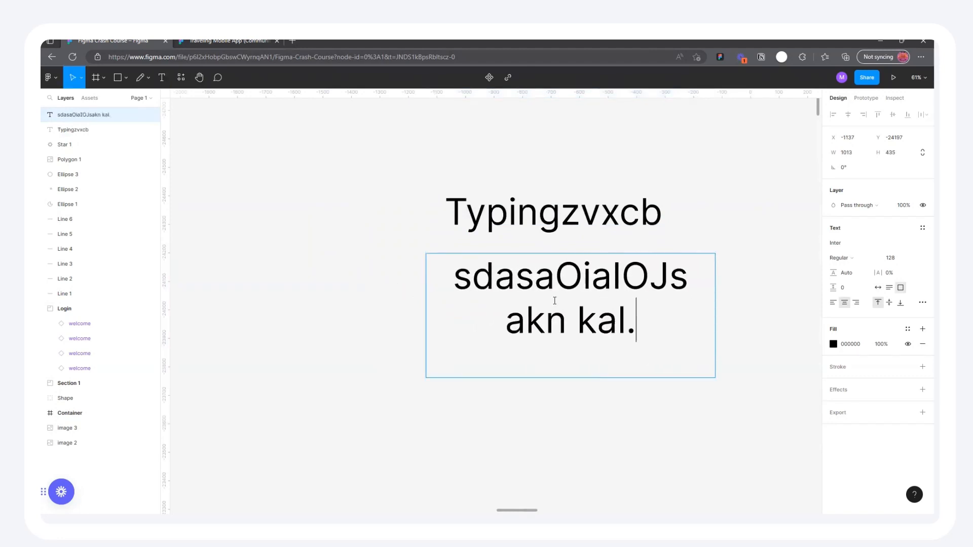
type("nzkl;kx,poz;lkxpzo;lkxpozpkxzopkx")
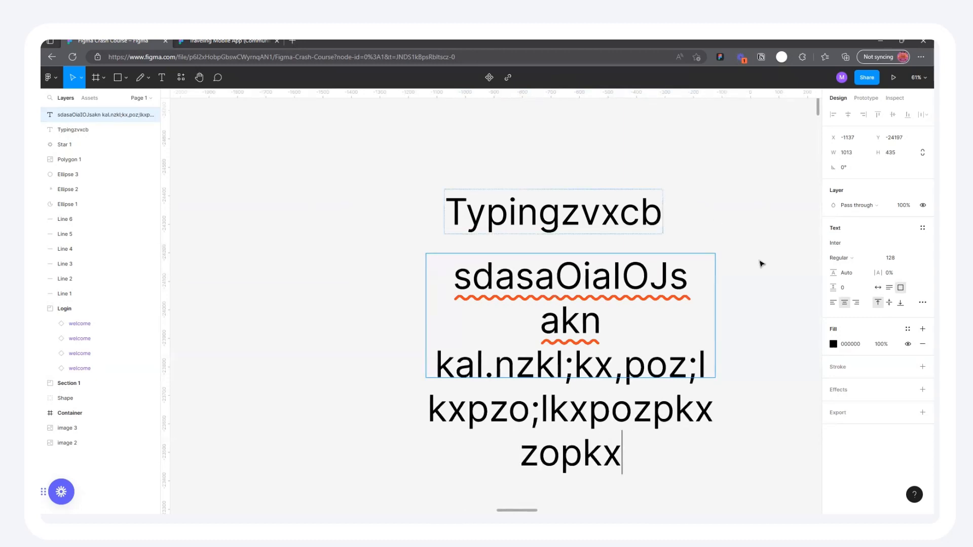
Adjust the overflowing text box's width and position, and delete it
key("Escape")
scroll(529, 253, "down", 5)
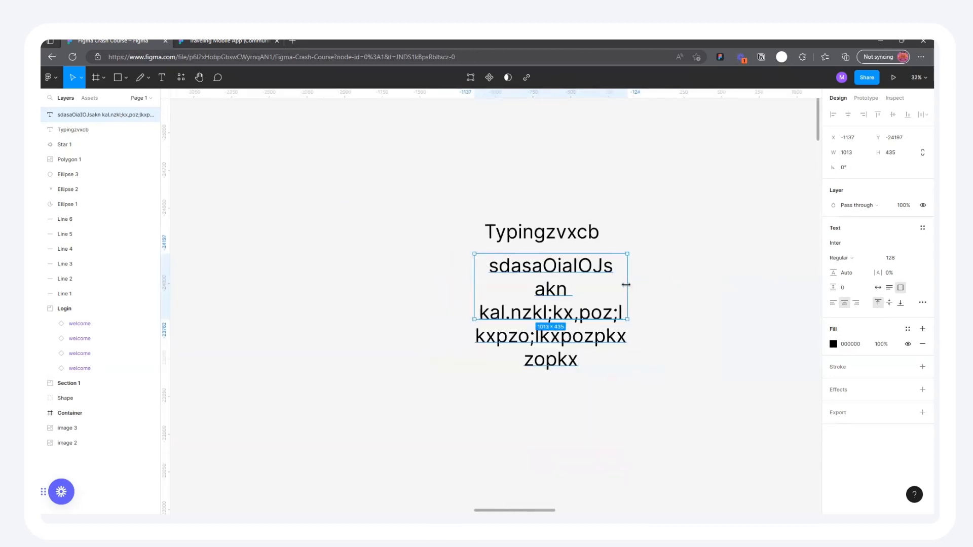
left_click_drag(642, 284, 658, 285)
left_click_drag(580, 284, 395, 232)
key("Delete")
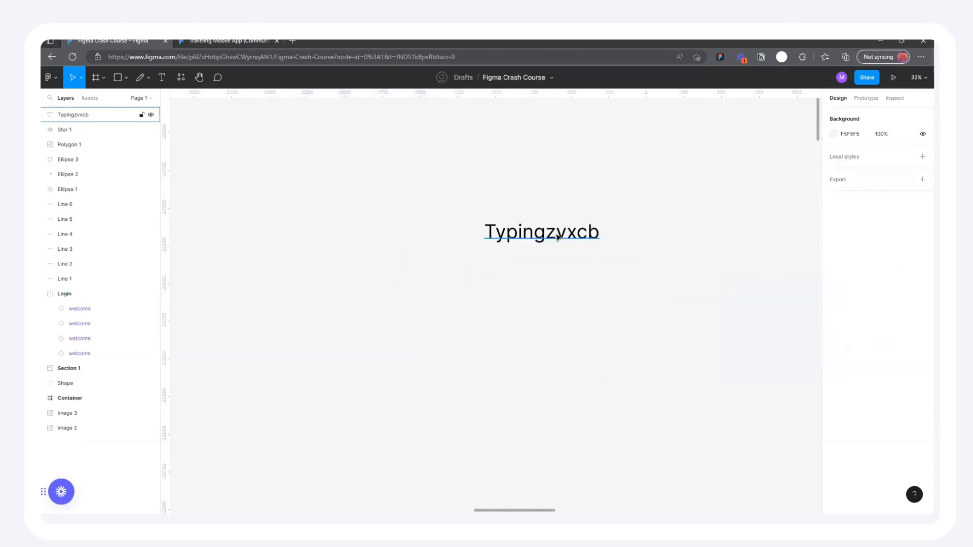
Move the "Typingzvxcb" text left and set its font to Black weight, after trying Bold, at size 96
left_click_drag(591, 241, 538, 245)
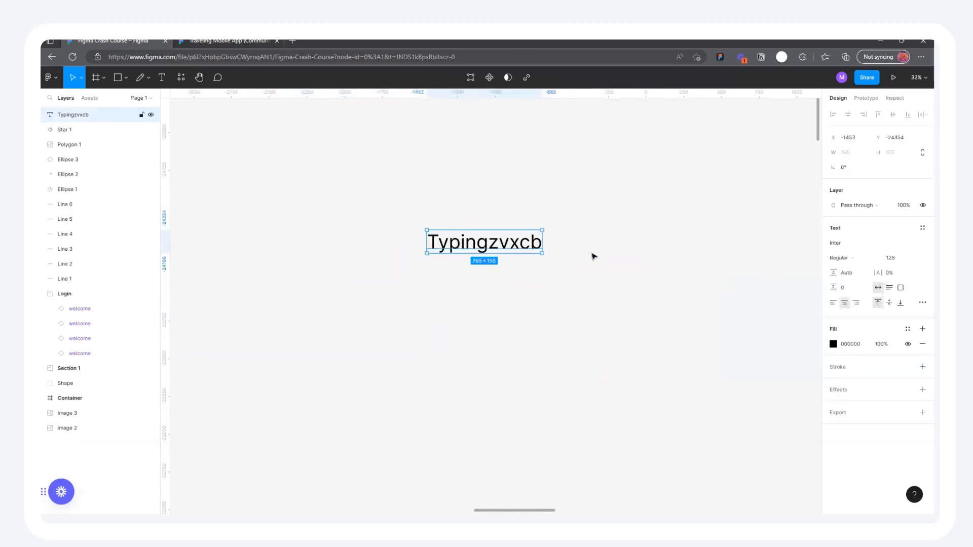
left_click(858, 258)
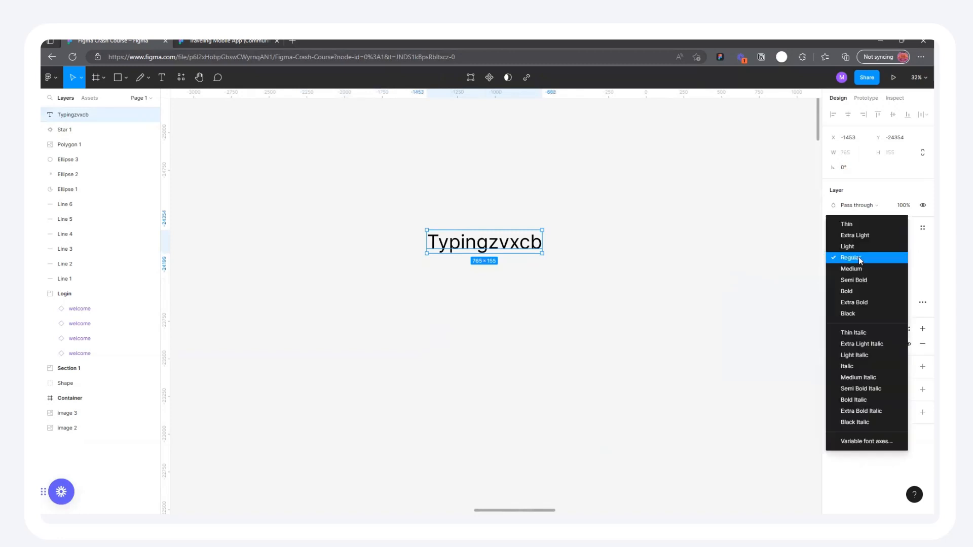
left_click(859, 291)
left_click(858, 261)
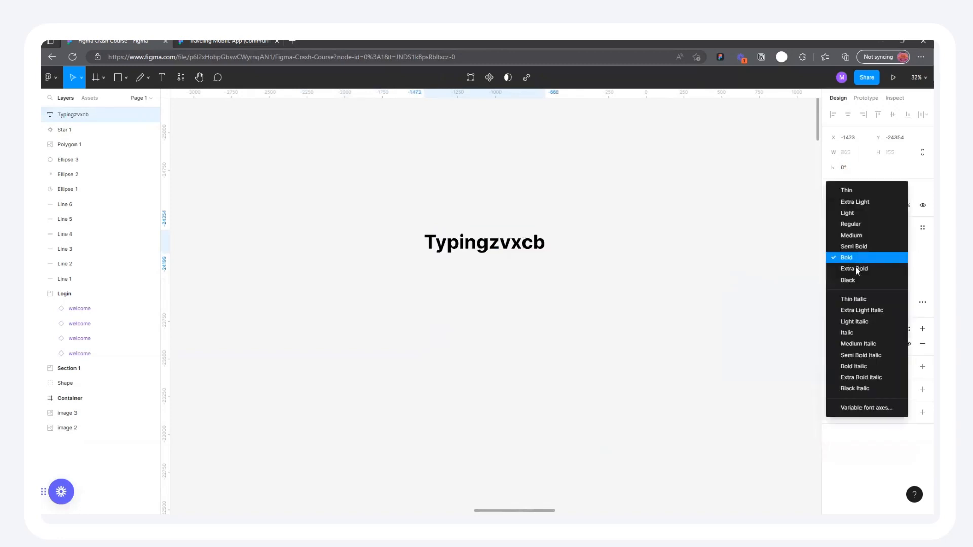
left_click(856, 281)
left_click(855, 261)
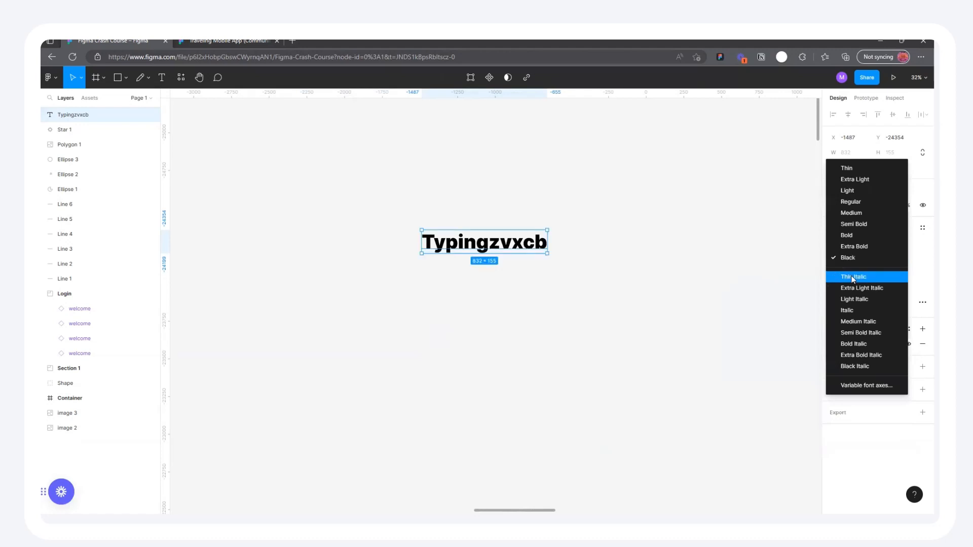
left_click(860, 254)
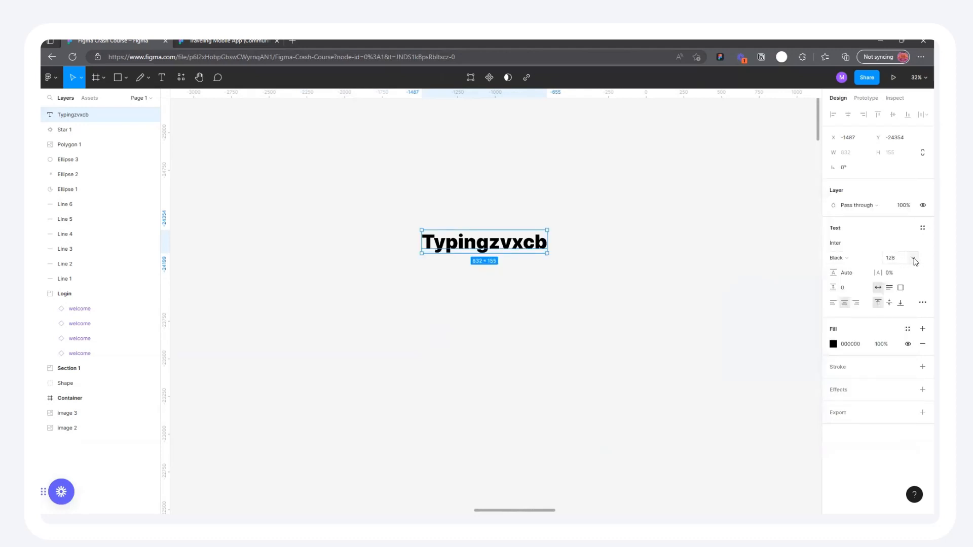
left_click(910, 259)
left_click(909, 258)
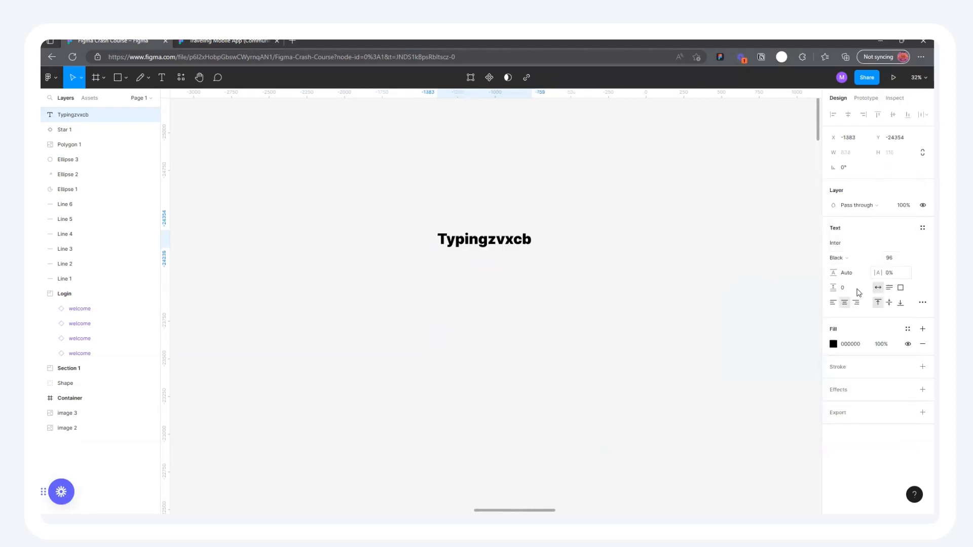
Align the "Typingzvxcb" text left and set its fill to the dark colour 1A1919, after trying white
left_click(831, 344)
left_click_drag(814, 327, 656, 213)
left_click(832, 303)
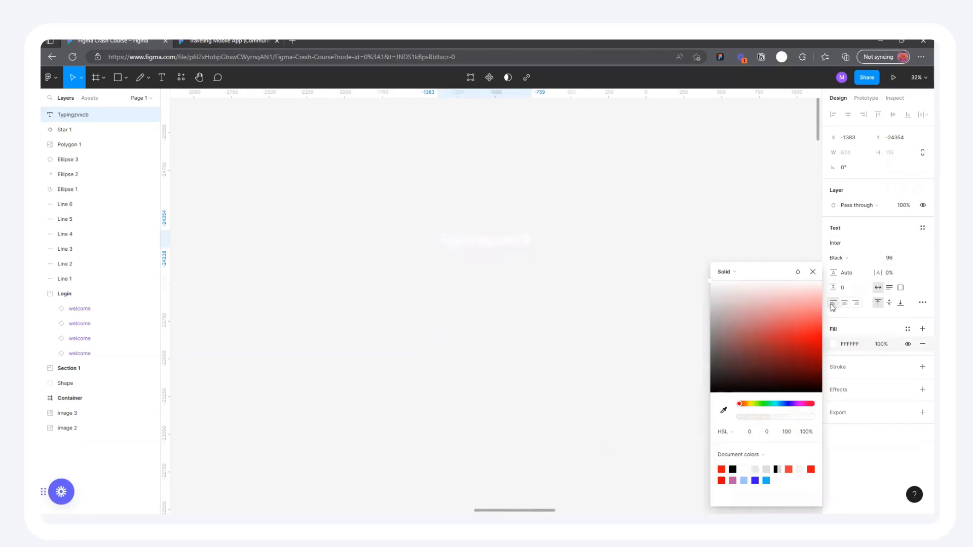
left_click_drag(790, 332, 711, 381)
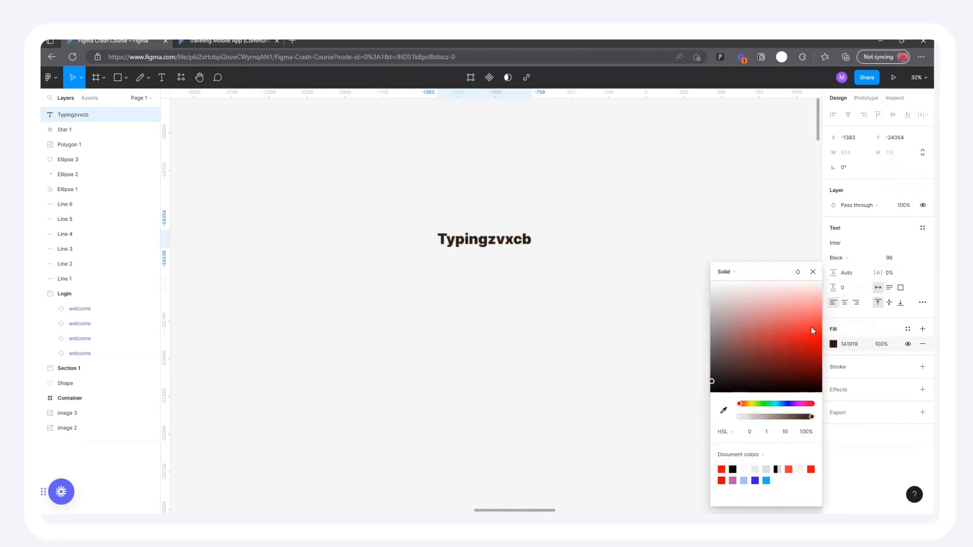
left_click(810, 272)
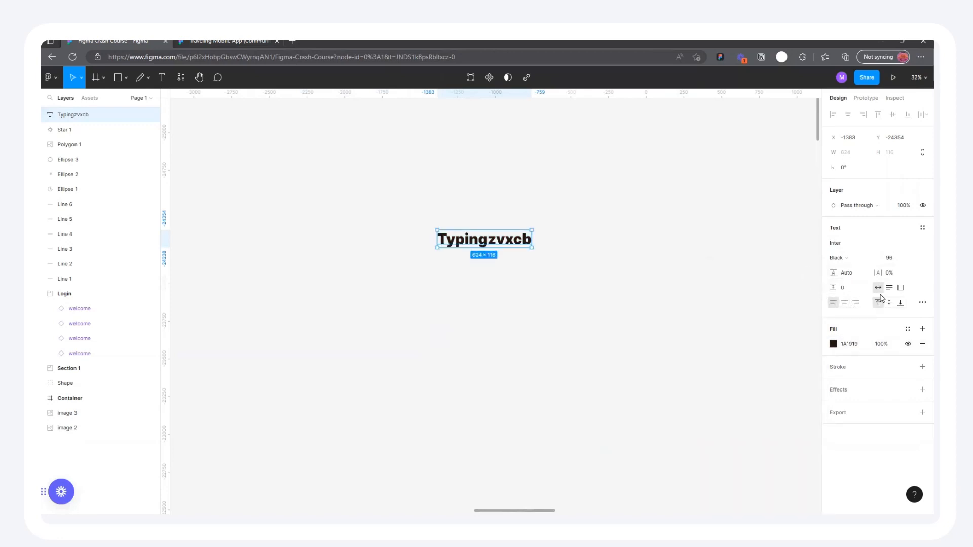
left_click(833, 344)
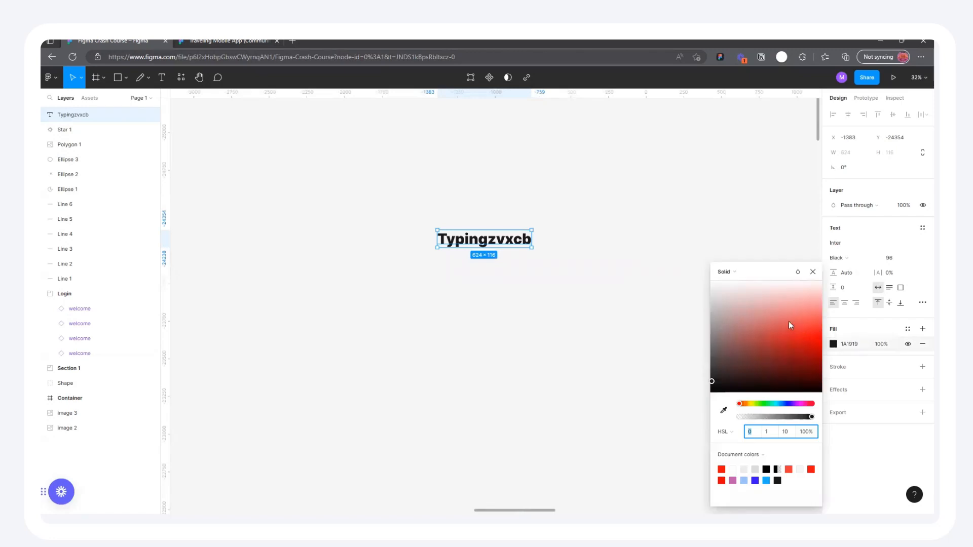
left_click(812, 273)
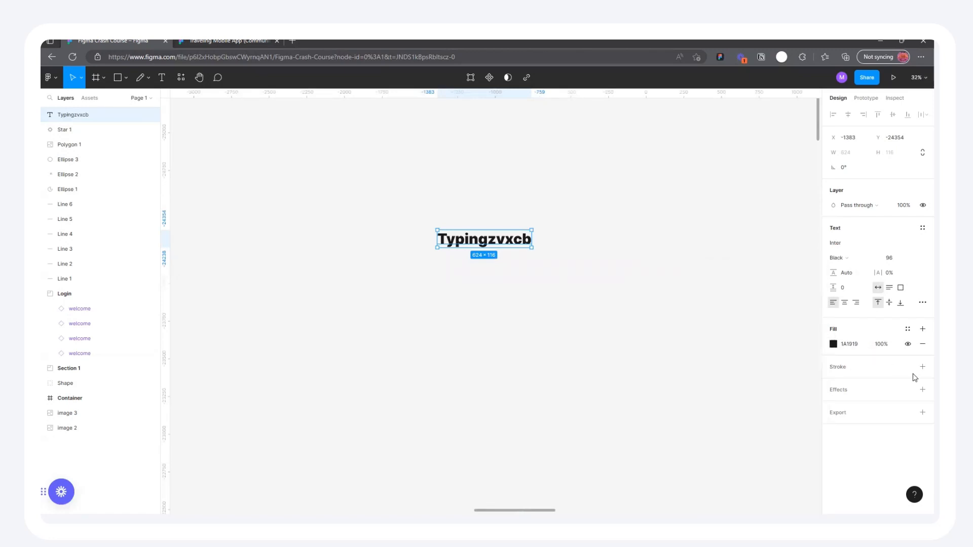
Add an outside stroke in dark red 8E0000 with a width of 7 to the "Typingzvxcb" text
left_click(922, 366)
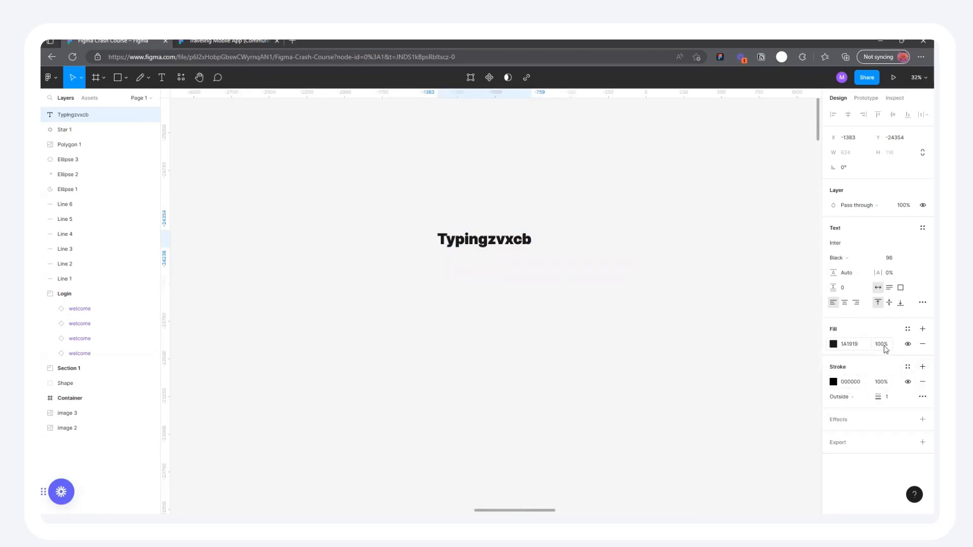
left_click(833, 382)
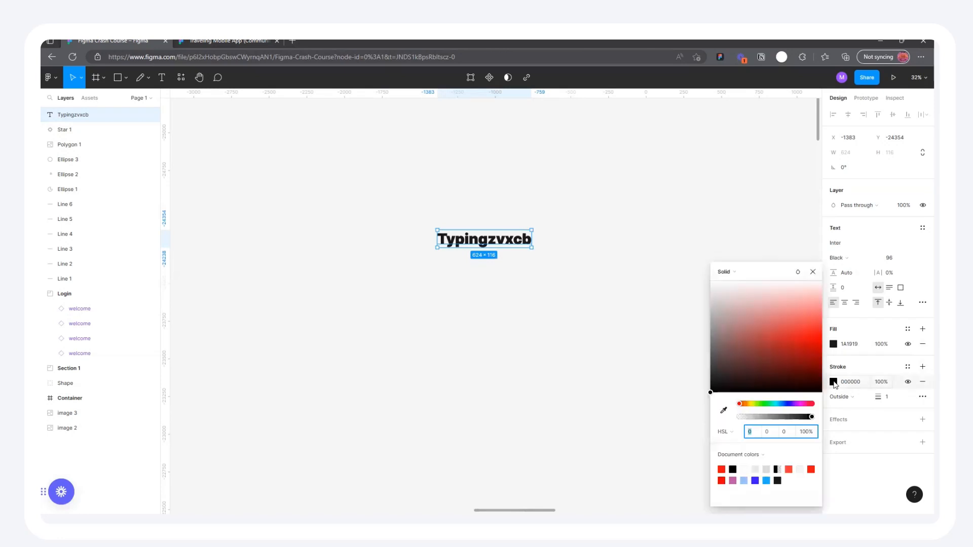
left_click_drag(794, 368, 842, 364)
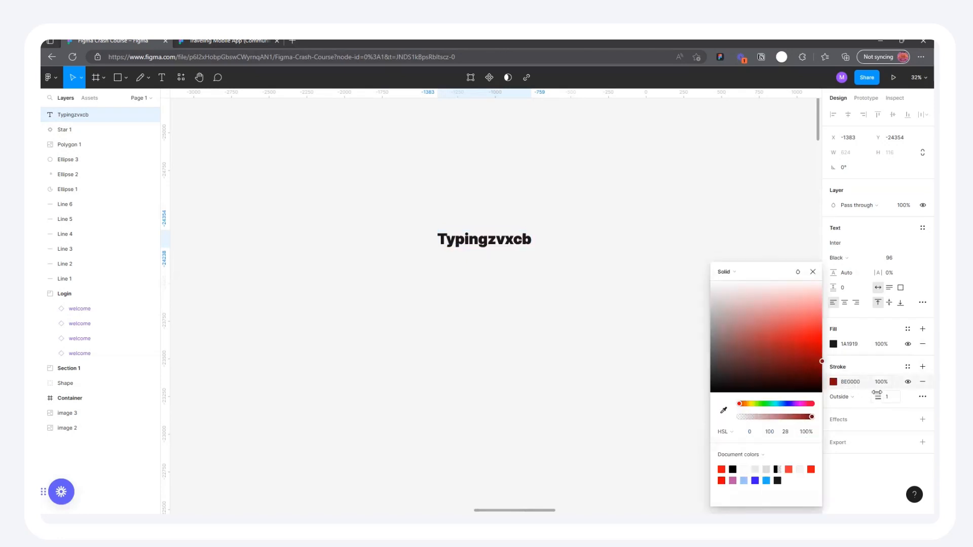
left_click_drag(878, 396, 883, 393)
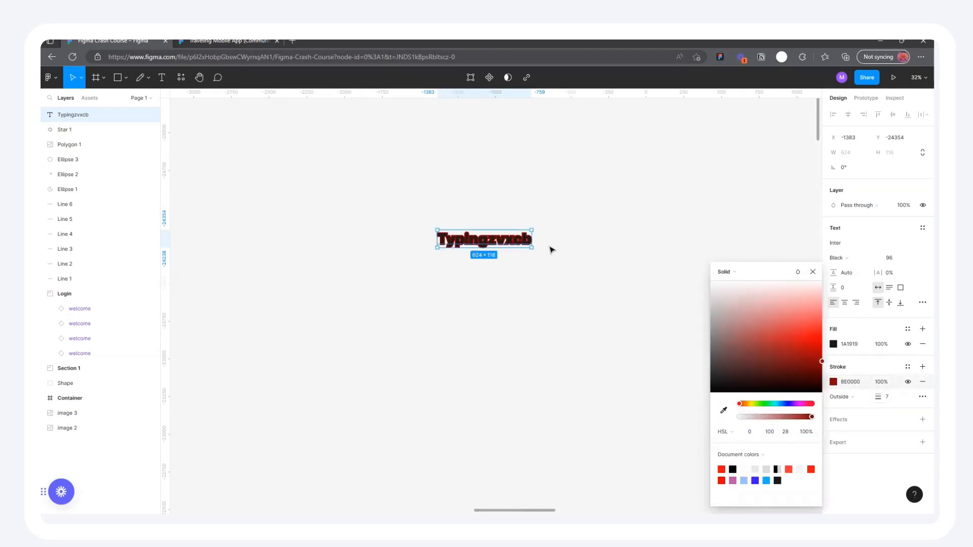
scroll(480, 239, "up", 5)
scroll(479, 238, "up", 6)
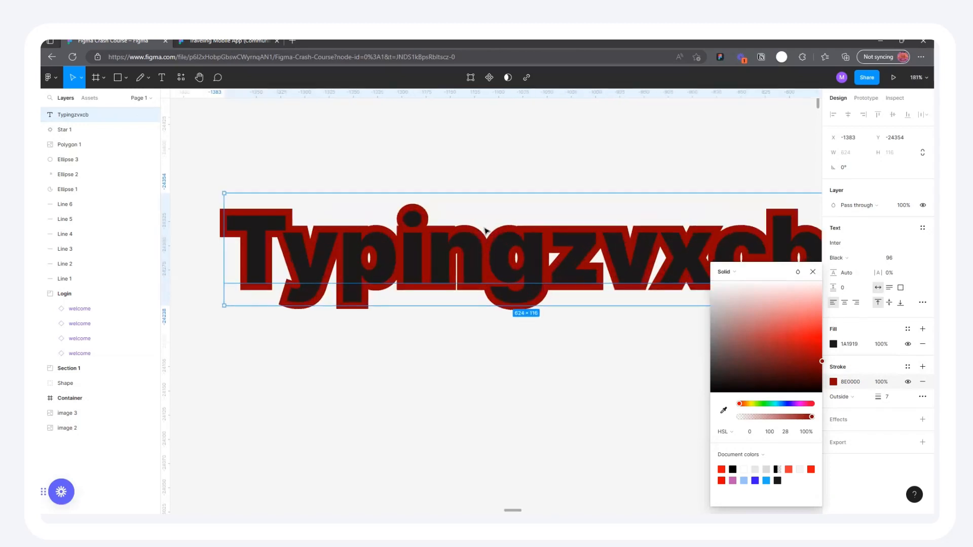
Set the "Typingzvxcb" text's stroke width to 8 and move the text left to about X -1628
left_click(554, 156)
scroll(472, 241, "down", 3)
left_click(472, 241)
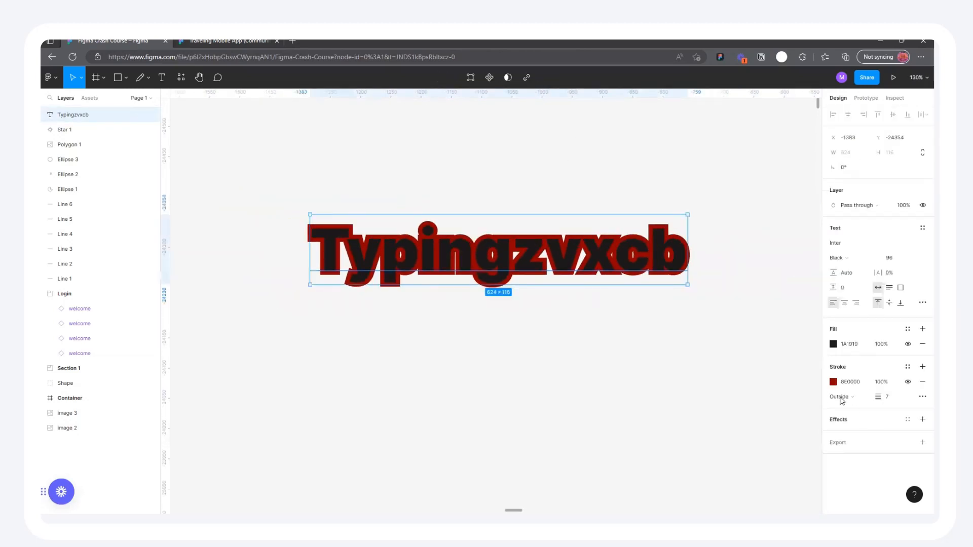
mouse_move(878, 396)
left_mouse_down()
mouse_move(899, 398)
mouse_move(881, 403)
left_mouse_up()
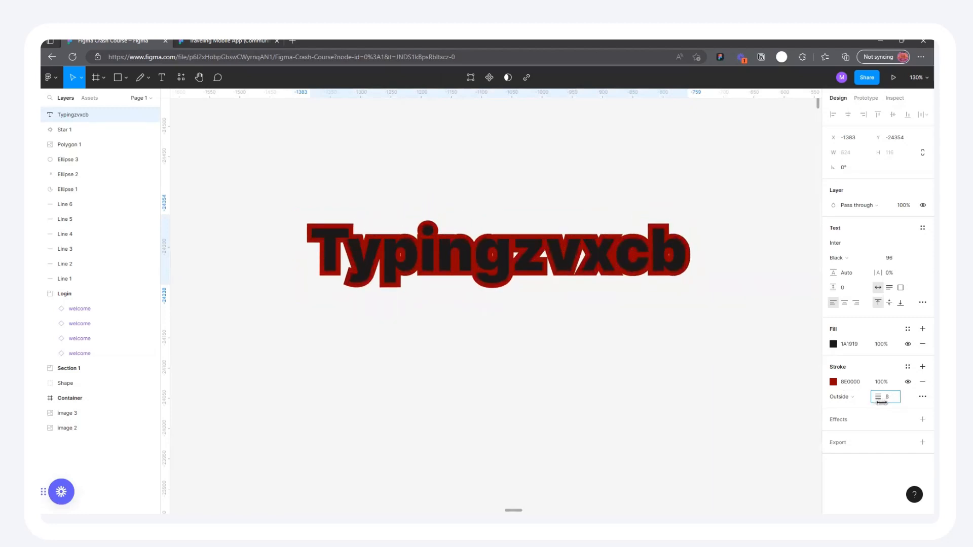
left_click(700, 201)
scroll(725, 243, "down", 3)
scroll(632, 247, "up", 2)
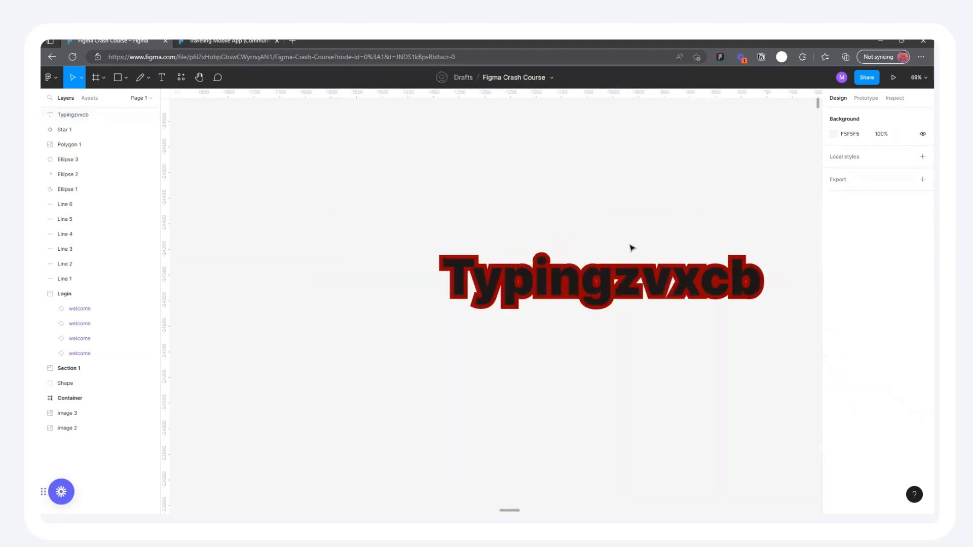
left_click(519, 269)
scroll(521, 271, "right", 3)
scroll(557, 254, "down", 3)
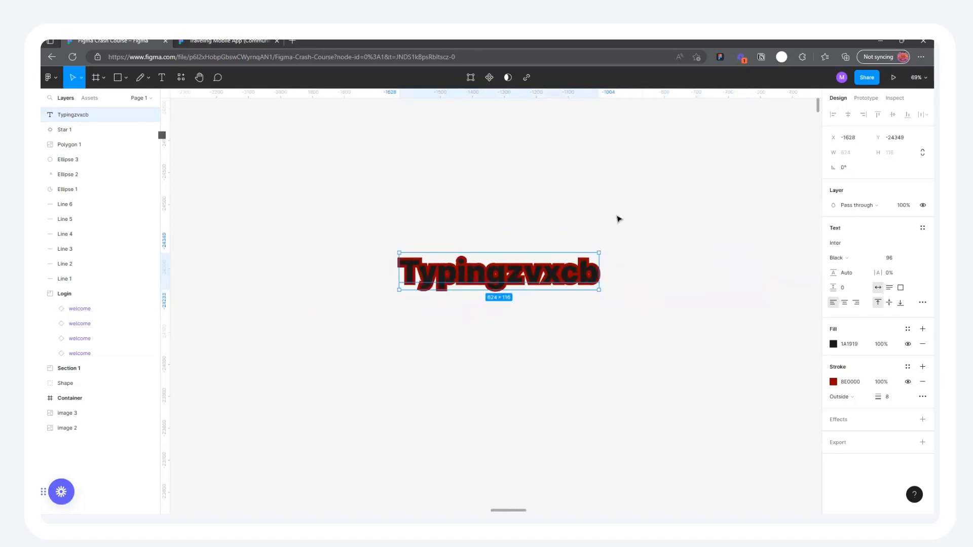
Try a white fill on the outlined "Typingzvxcb" text, set the fill to black 000000 and inspect it deselected
left_click(748, 327)
left_click(513, 263)
left_click(833, 344)
left_click_drag(814, 347, 686, 226)
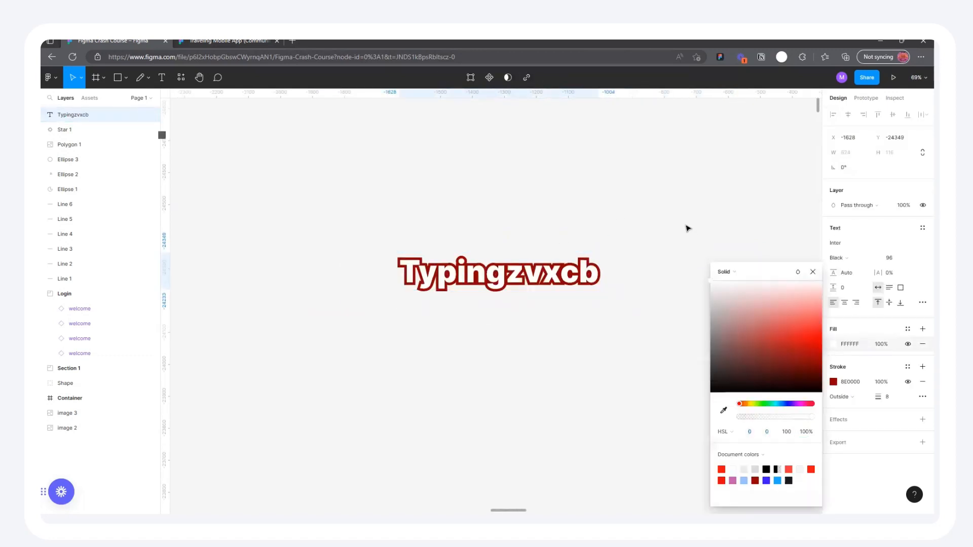
mouse_move(756, 339)
left_mouse_down()
mouse_move(675, 362)
mouse_move(630, 418)
left_mouse_up()
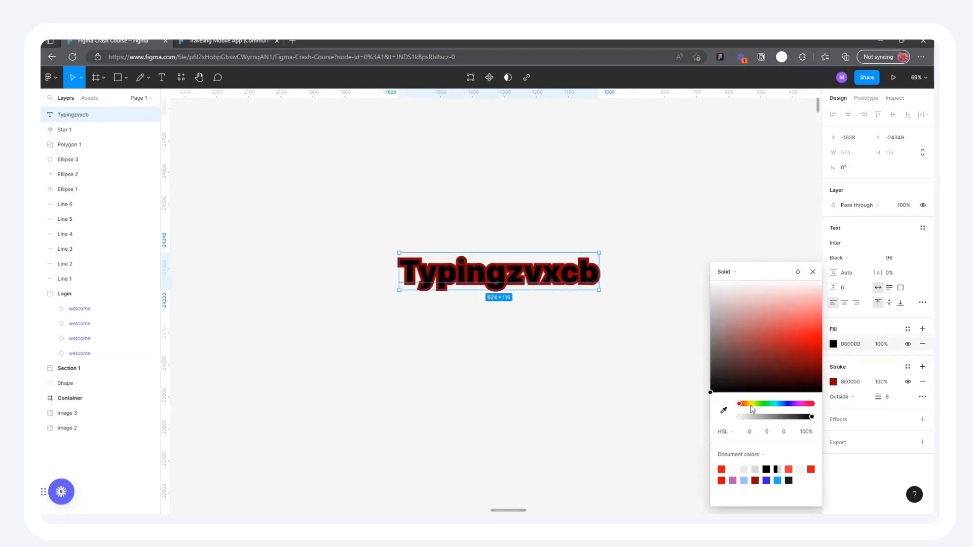
left_click(664, 235)
scroll(439, 215, "up", 3)
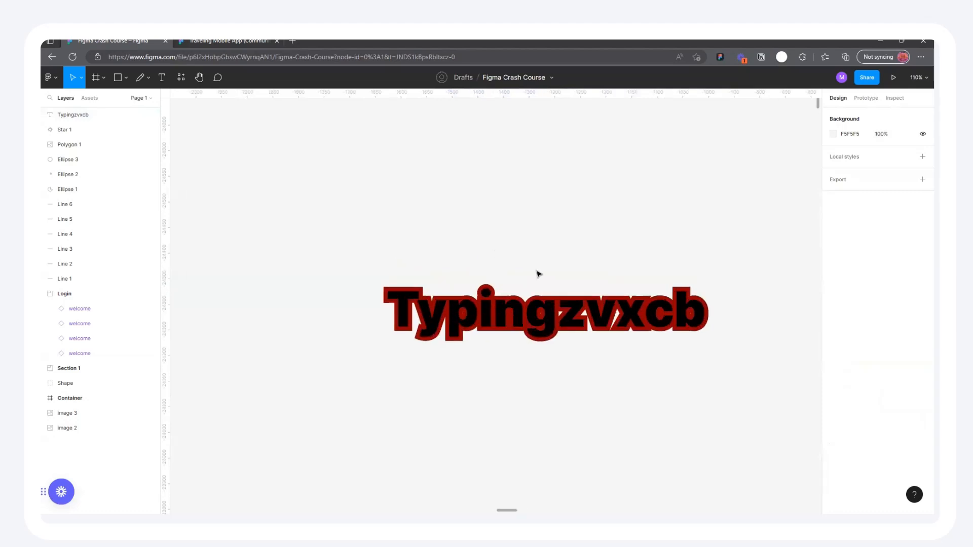
scroll(538, 275, "down", 3)
Hide the "Typingzvxcb" text's fill, move the text slightly left and set its stroke width to 2
left_click(519, 301)
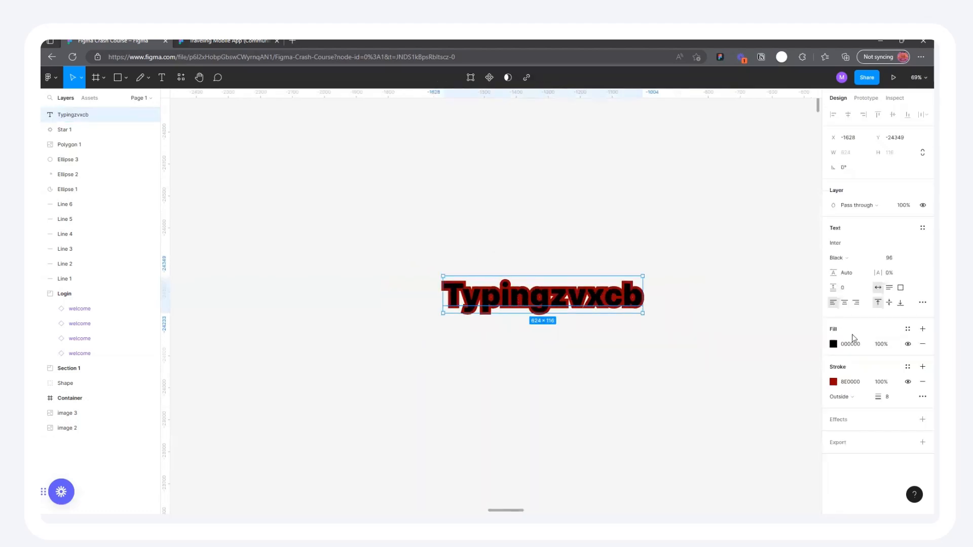
left_click(907, 345)
left_click_drag(568, 284, 532, 290)
mouse_move(875, 396)
left_mouse_down()
mouse_move(883, 396)
mouse_move(871, 399)
left_mouse_up()
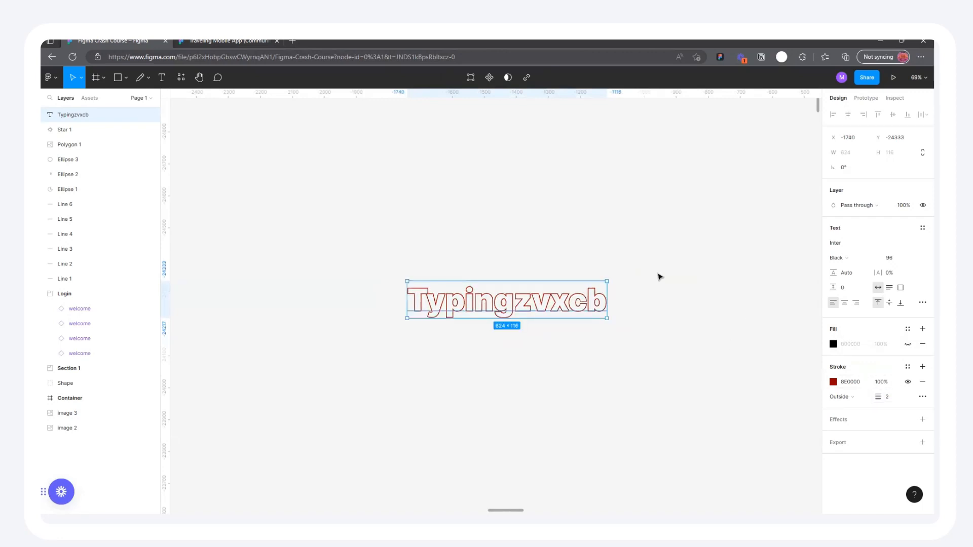
Move the outlined "Typingzvxcb" text slightly up and left to X -1748, Y -24352
left_click(658, 277)
scroll(554, 311, "up", 4)
left_click_drag(497, 328, 506, 347)
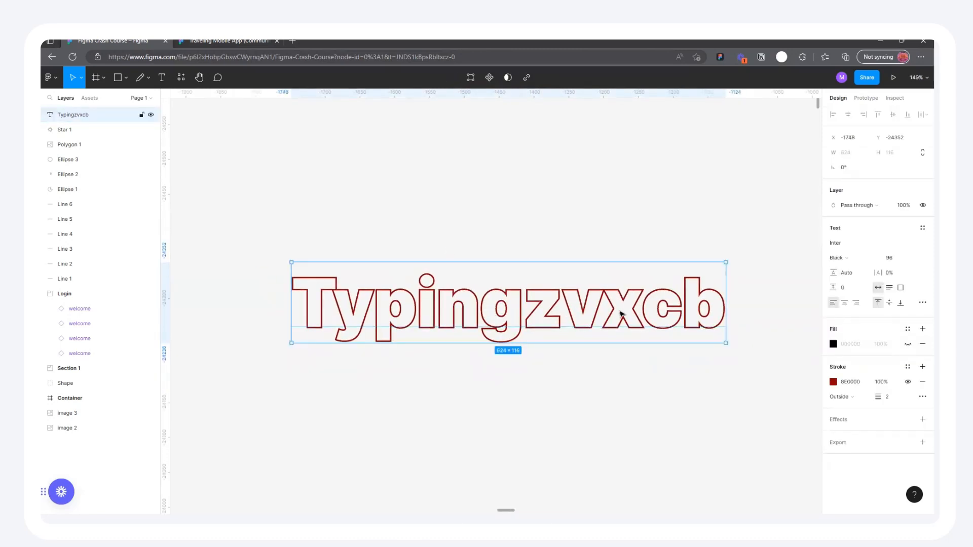
scroll(532, 330, "down", 6)
left_click(634, 317)
left_click(557, 327)
scroll(526, 303, "down", 3)
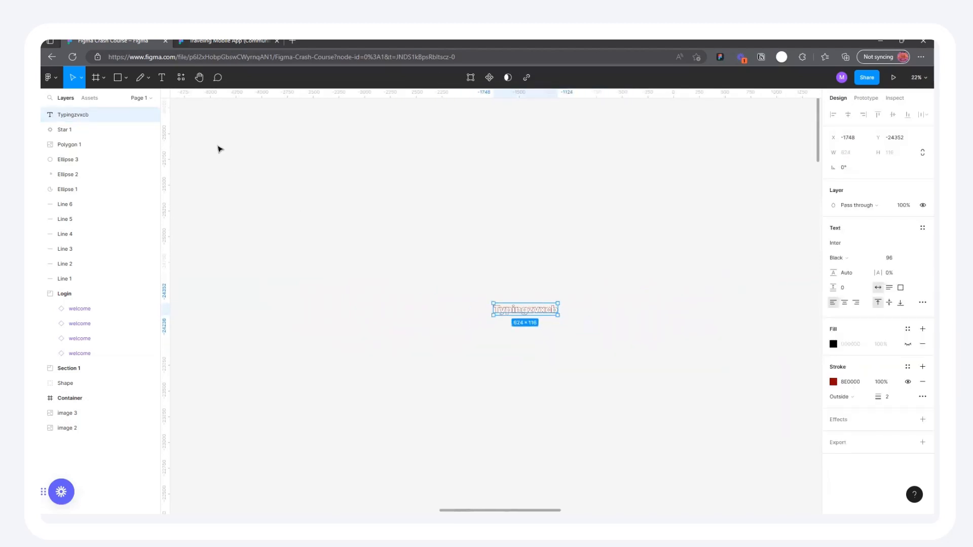
Browse the components, plugins and widgets available in the file's resources
left_click(182, 77)
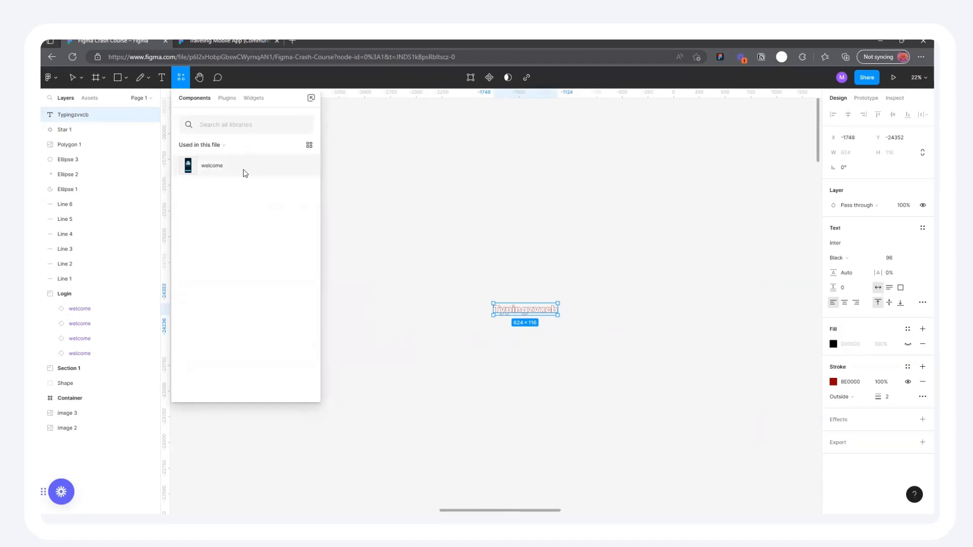
left_click(227, 98)
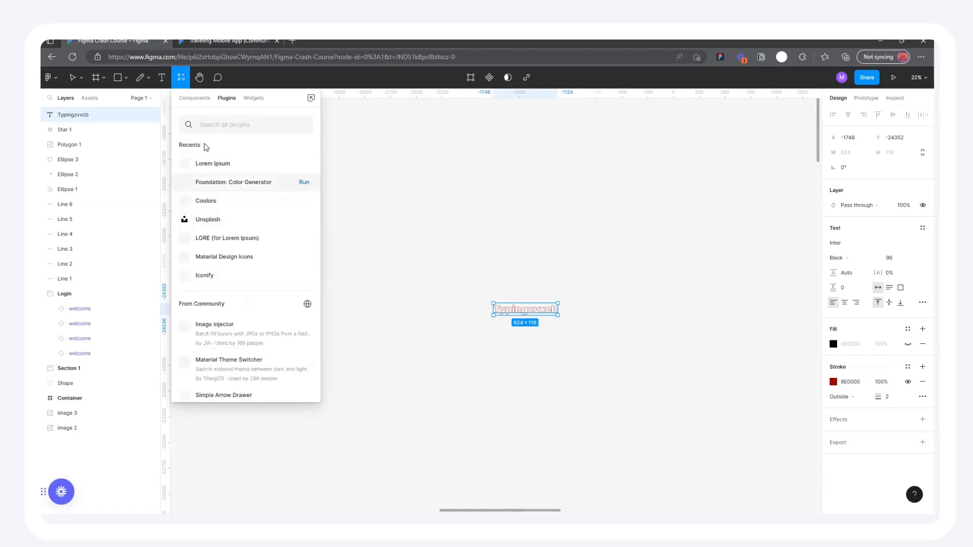
left_click(250, 100)
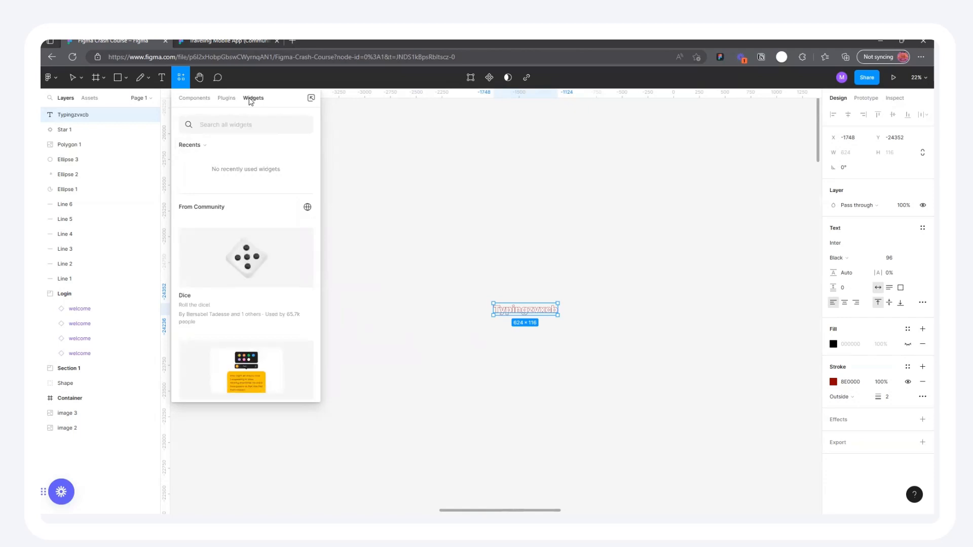
left_click(227, 99)
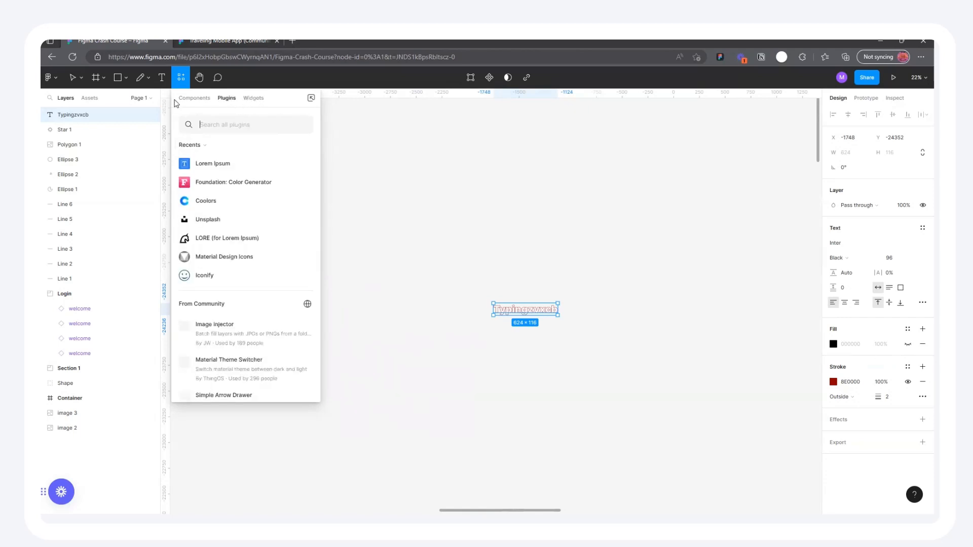
left_click(397, 122)
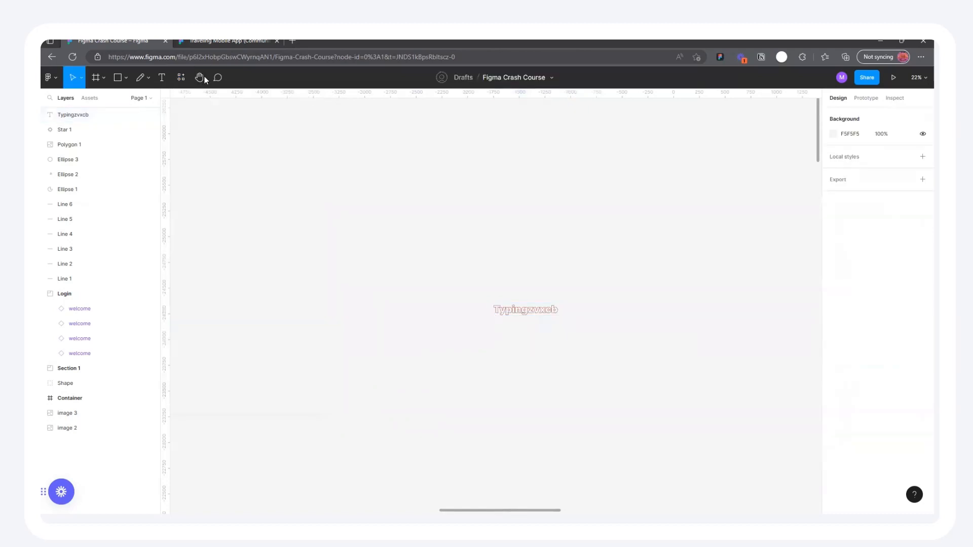
Pan the canvas in several directions around the "Typingzvxcb" text with the Hand tool
left_click(201, 77)
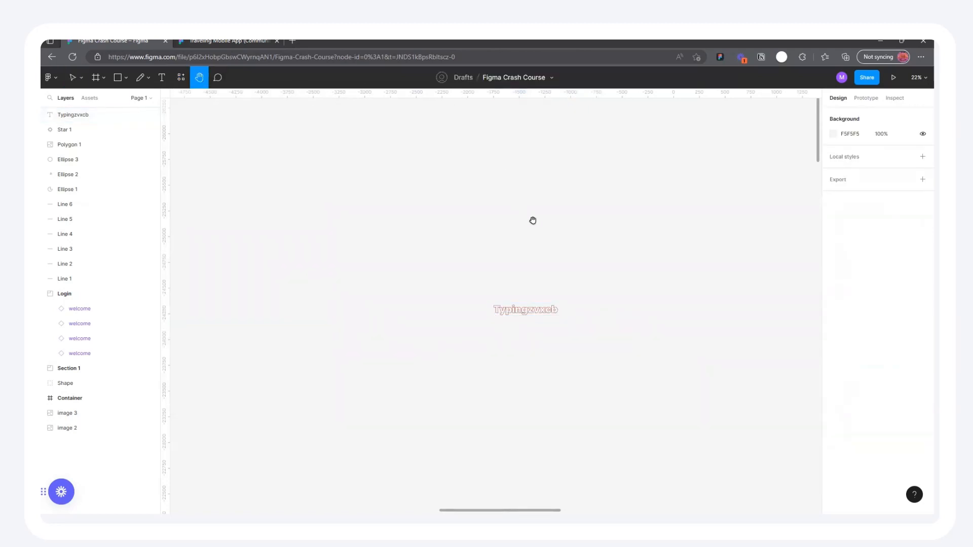
left_click_drag(428, 353, 611, 244)
left_click_drag(510, 294, 579, 241)
left_click_drag(760, 212, 509, 230)
left_click_drag(768, 186, 545, 259)
left_click_drag(698, 209, 614, 297)
left_click_drag(236, 219, 418, 280)
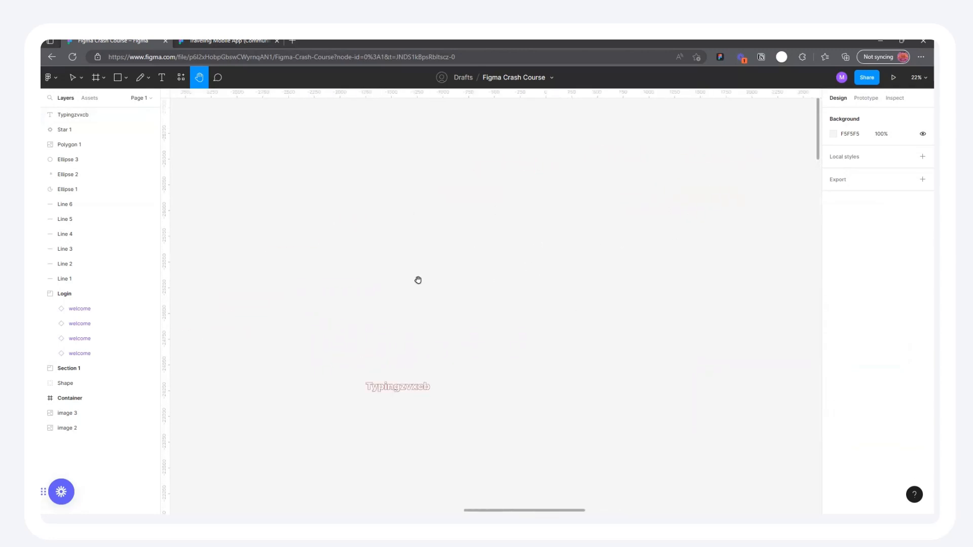
left_click_drag(525, 313, 538, 295)
left_click_drag(439, 311, 475, 287)
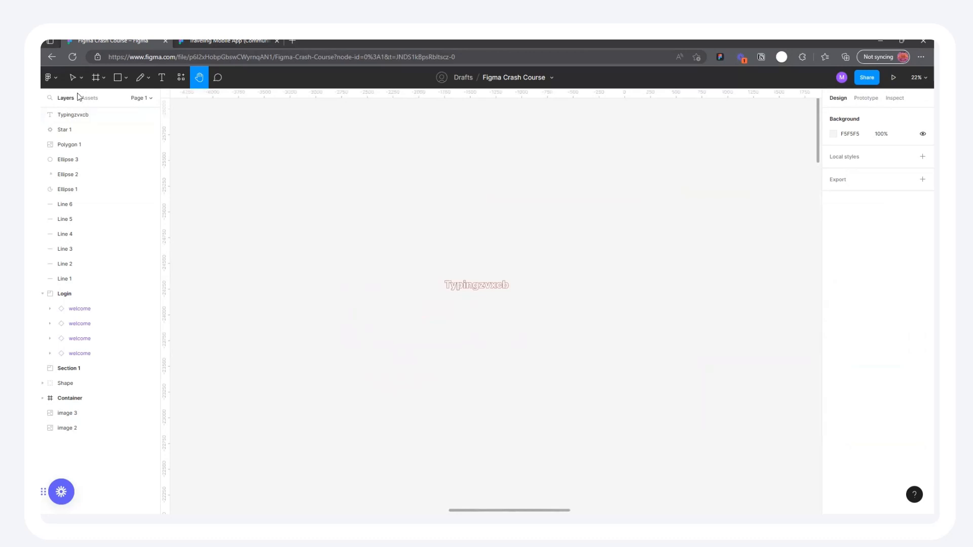
Reposition the "Typingzvxcb" text with the Move tool to about X -1558, Y -24569
left_click(73, 77)
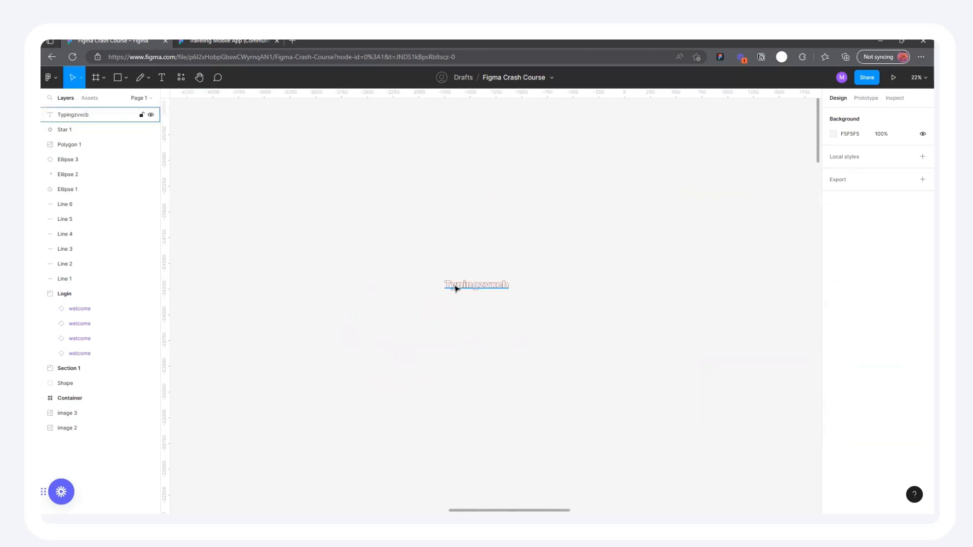
left_click(446, 286)
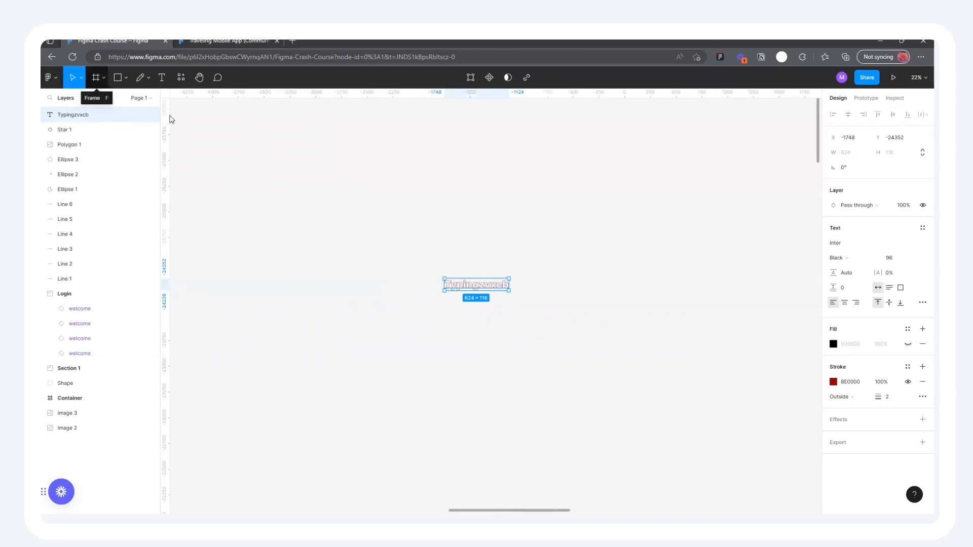
left_click_drag(468, 289, 605, 267)
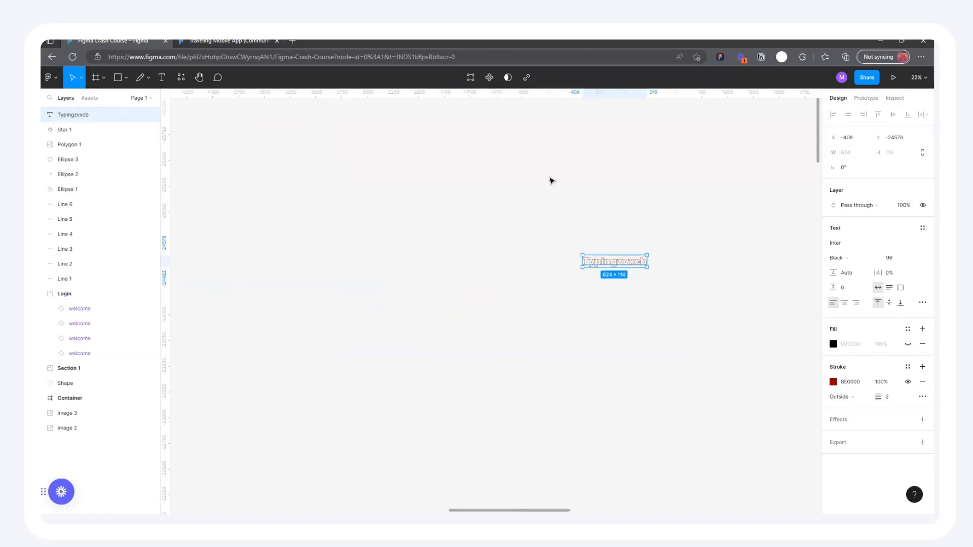
left_click_drag(582, 191, 458, 239)
left_click_drag(591, 261, 473, 262)
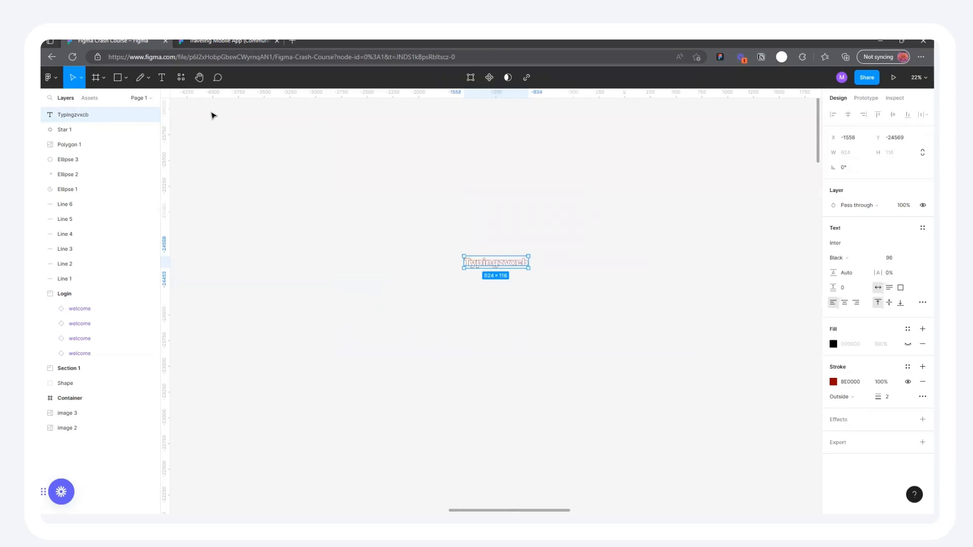
Move the image-filled diamond up and right to about X -11595, Y -24720 and bring the "Typingzvxcb" text closer to it
left_click(199, 77)
scroll(567, 283, "down", 10)
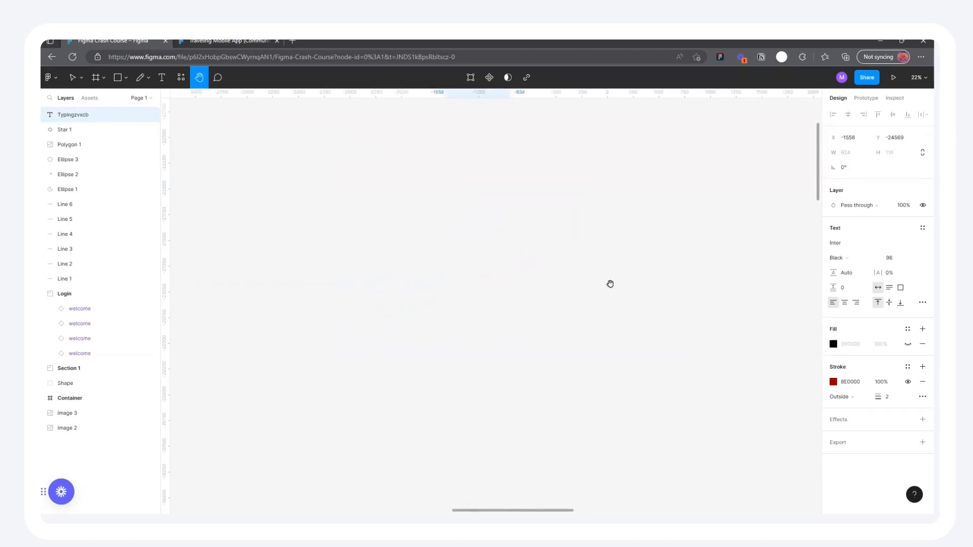
scroll(610, 283, "down", 5)
left_click_drag(235, 253, 291, 233)
left_click(73, 77)
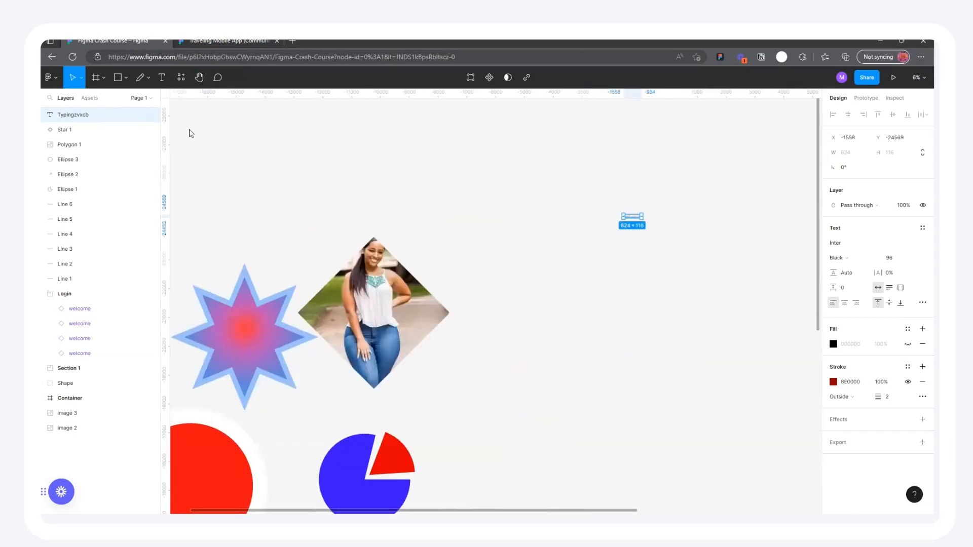
left_click_drag(376, 267, 384, 260)
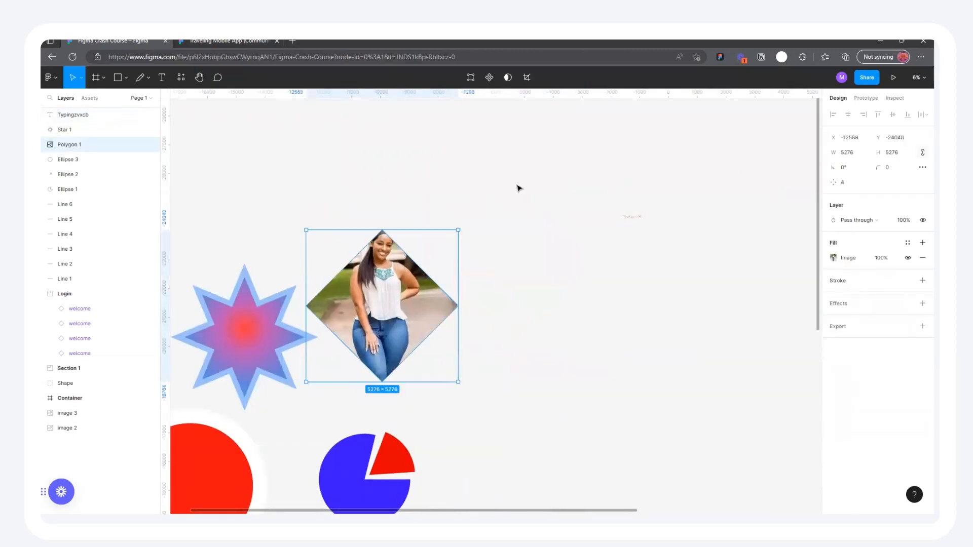
left_click_drag(798, 314, 705, 339)
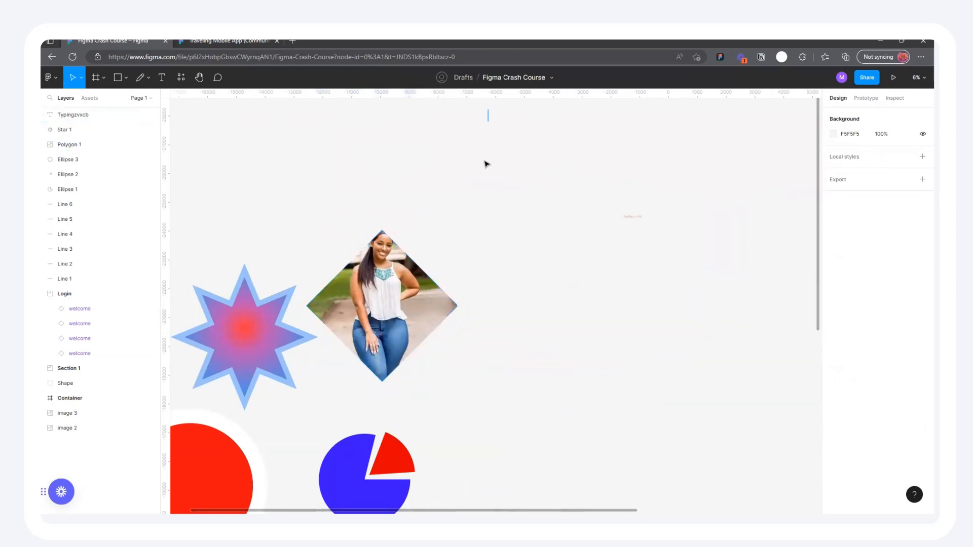
left_click_drag(632, 217, 524, 239)
left_click_drag(400, 274, 428, 253)
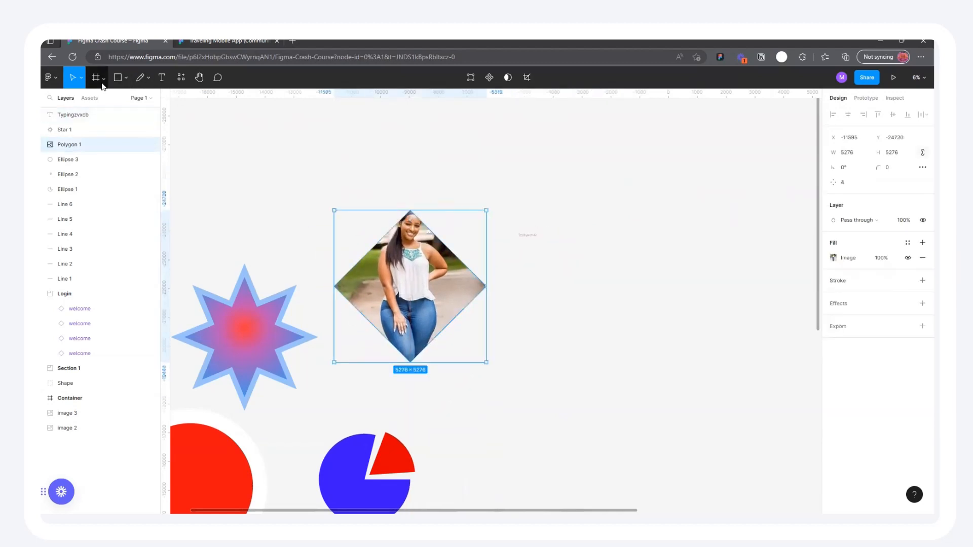
Pan with the Hand tool across the shapes, dashed lines and sections, returning to the image-filled diamond
left_click(200, 81)
left_click_drag(265, 259, 571, 229)
left_click_drag(591, 385, 408, 217)
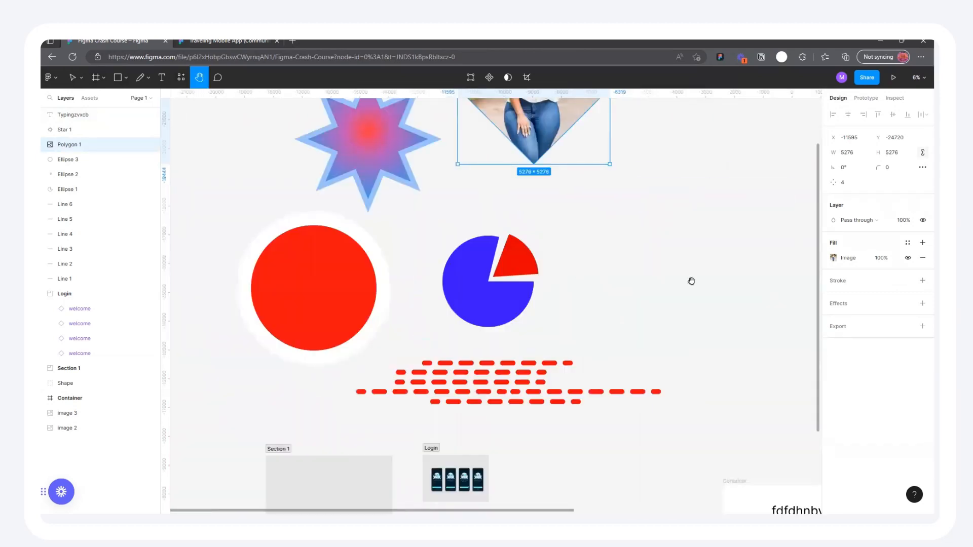
mouse_move(691, 280)
left_mouse_down()
mouse_move(418, 378)
mouse_move(506, 311)
mouse_move(654, 330)
mouse_move(468, 281)
mouse_move(516, 250)
mouse_move(460, 208)
mouse_move(582, 245)
mouse_move(606, 271)
mouse_move(467, 280)
mouse_move(602, 278)
mouse_move(667, 288)
mouse_move(470, 124)
mouse_move(488, 236)
mouse_move(436, 189)
mouse_move(467, 165)
mouse_move(476, 186)
left_mouse_up()
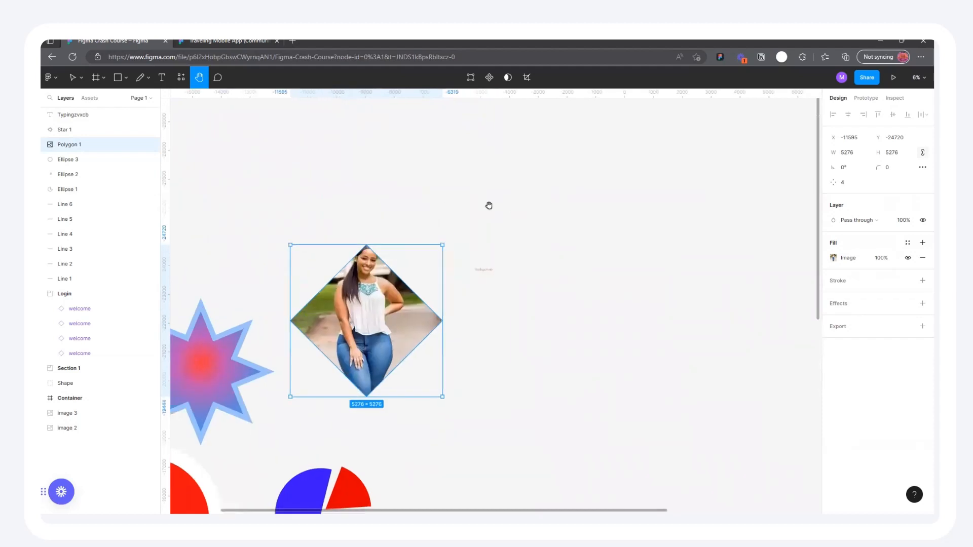
Start a new comment on the Get Started button of the first welcome screen in the Login section
left_click(217, 78)
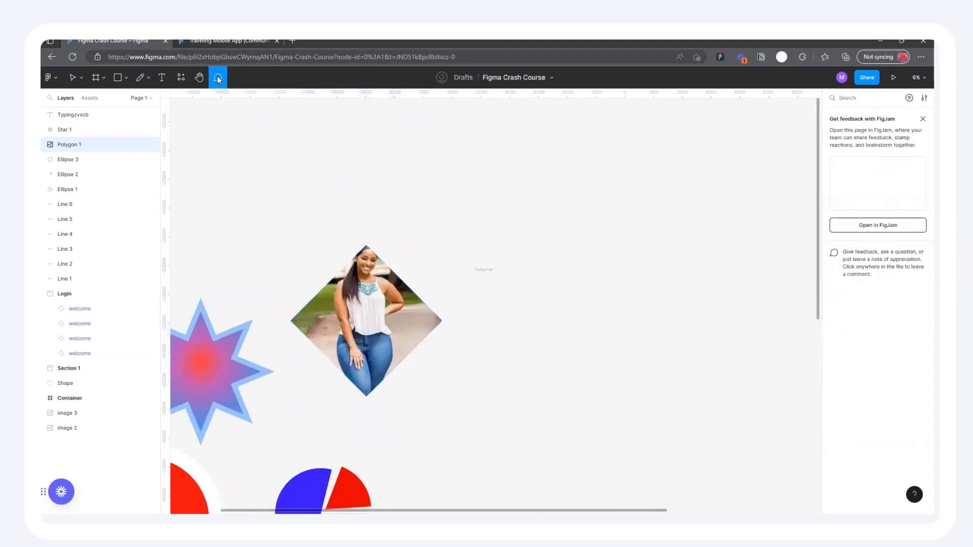
scroll(452, 156, "down", 5)
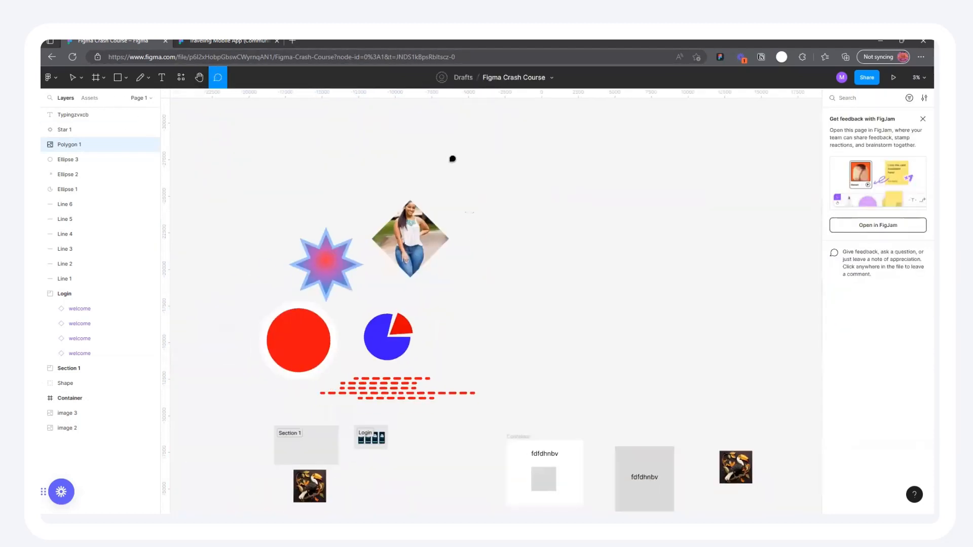
scroll(374, 360, "up", 3)
scroll(432, 247, "up", 3)
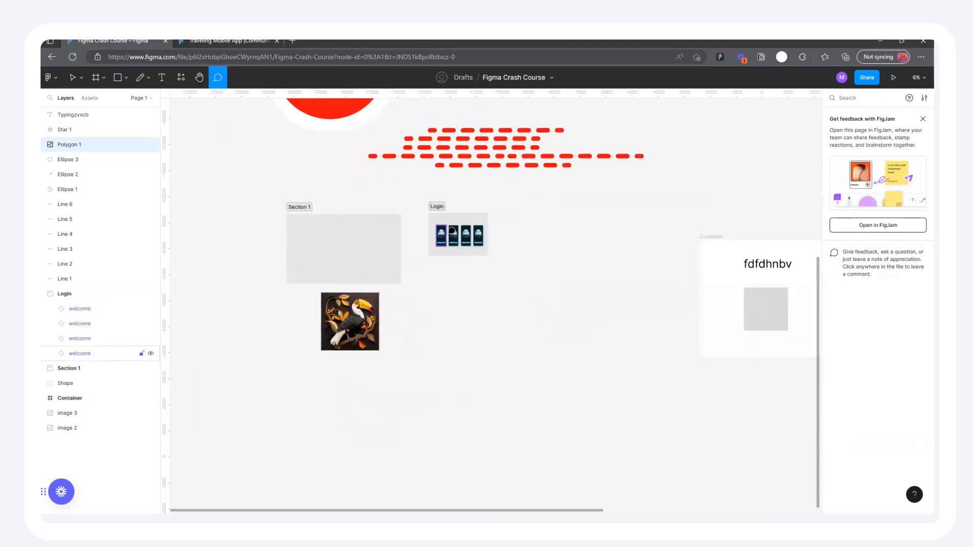
scroll(421, 240, "up", 5)
scroll(421, 241, "up", 10)
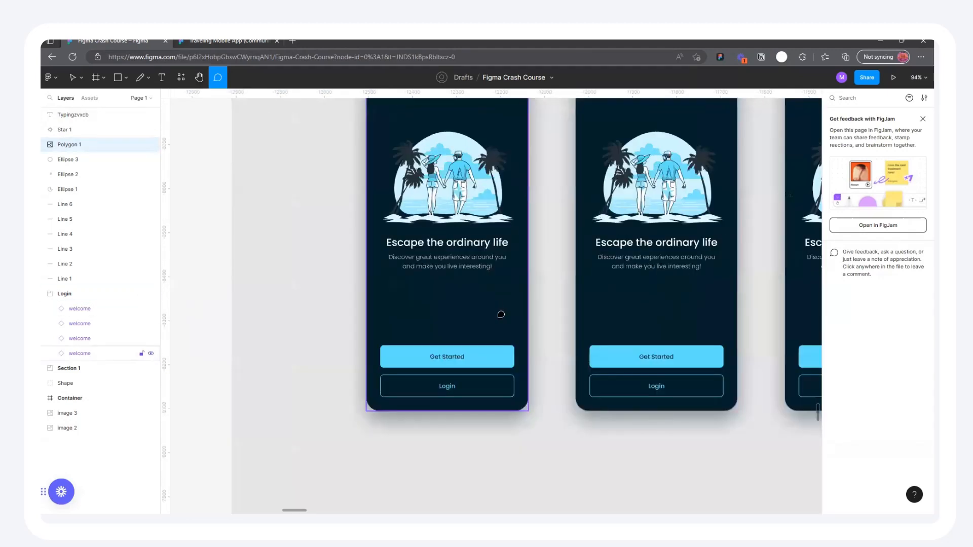
scroll(498, 301, "up", 2)
left_click(501, 355)
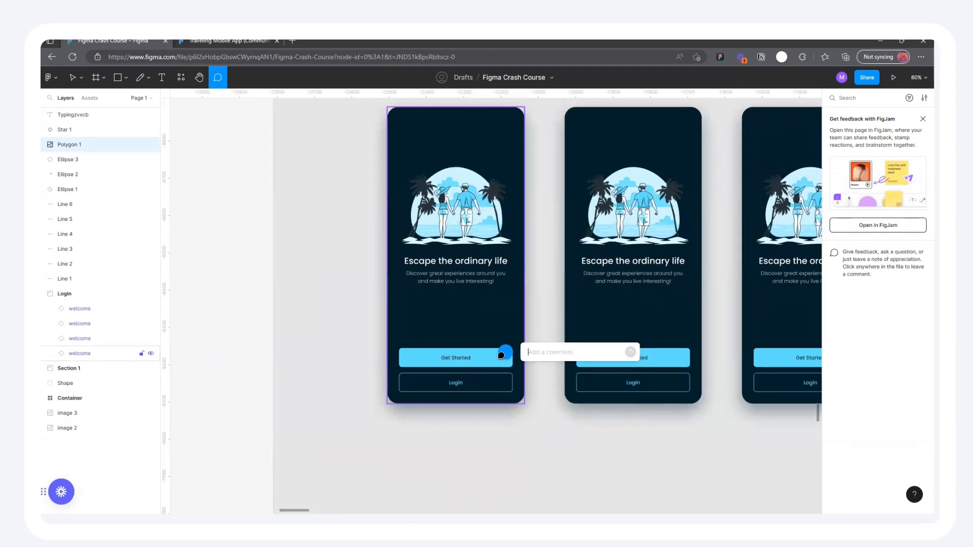
Write the comment "Oh waoh I like this button.", correcting the spelling of "button" and adding the full stop, and post it
type("c")
type("h waoh I like this butoon")
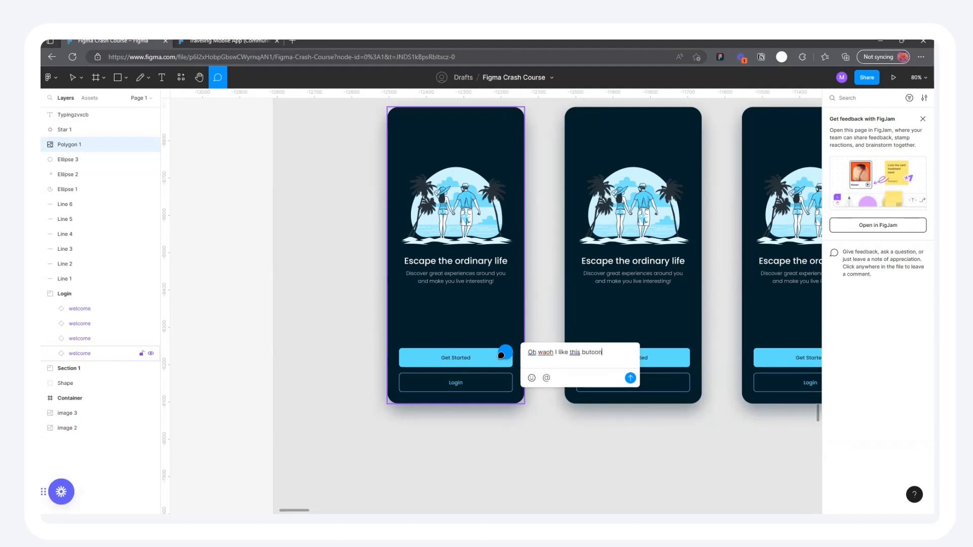
key("BackSpace")
key("BackSpace")
key("BackSpace")
type("ton")
right_click(591, 352)
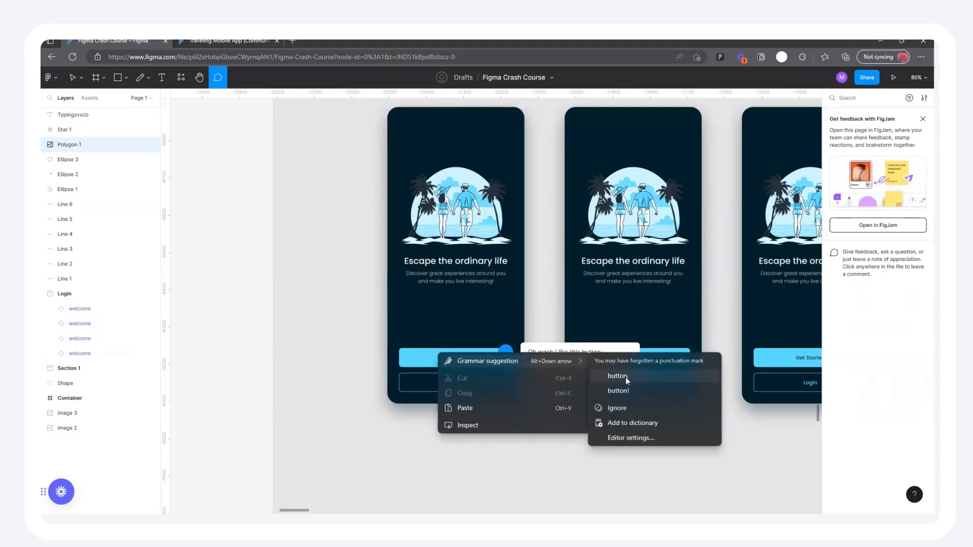
left_click(610, 350)
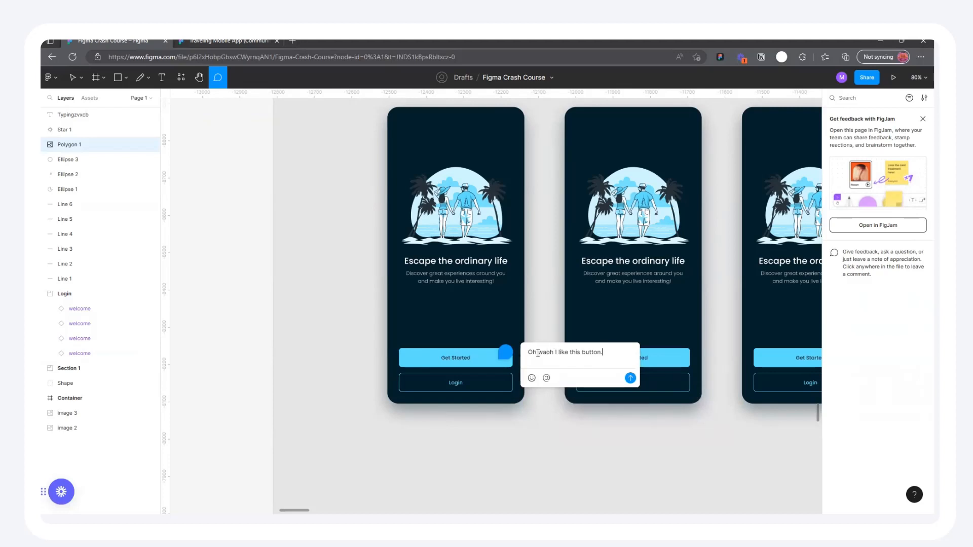
left_click(630, 379)
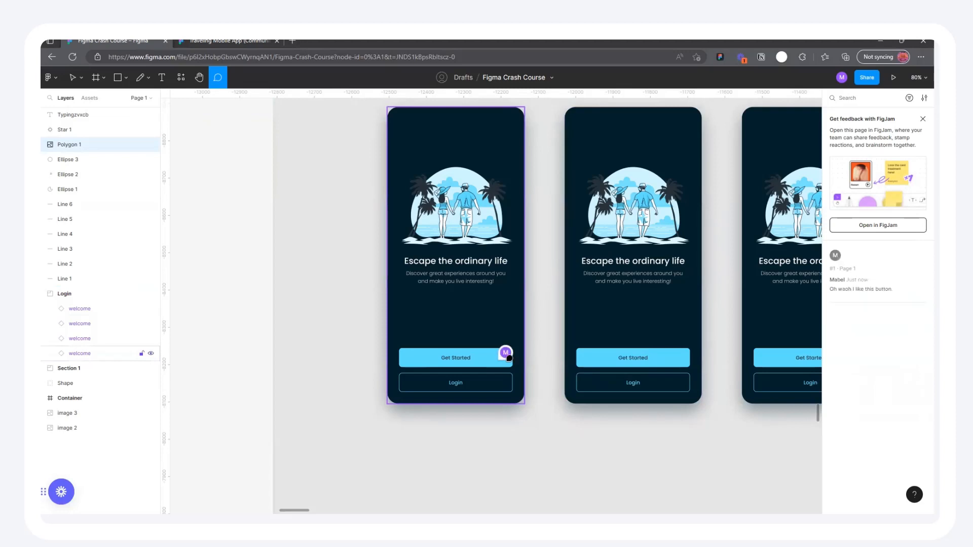
Reply "Thank you" to the comment on the Get Started button, dismiss the FigJam suggestion and close the thread
mouse_move(508, 359)
left_click(538, 356)
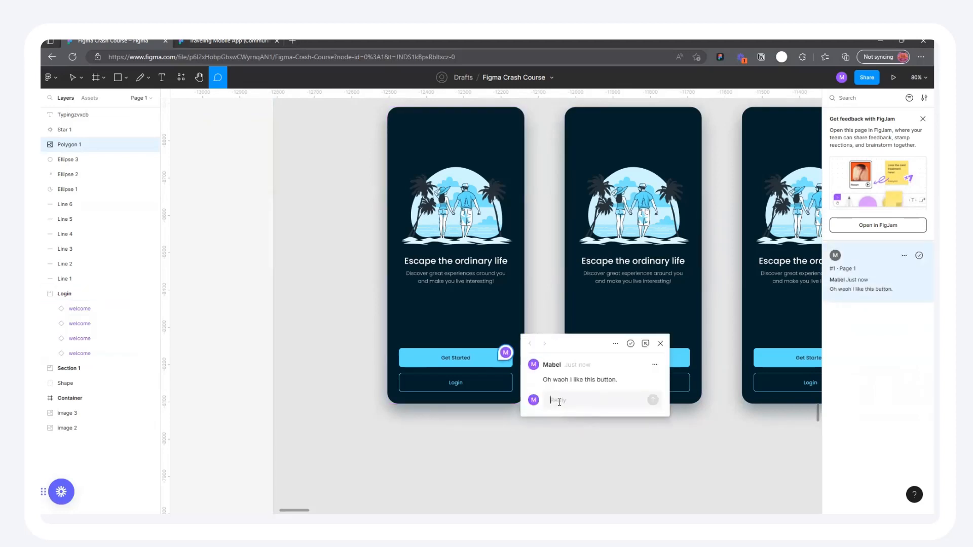
type("Thank you")
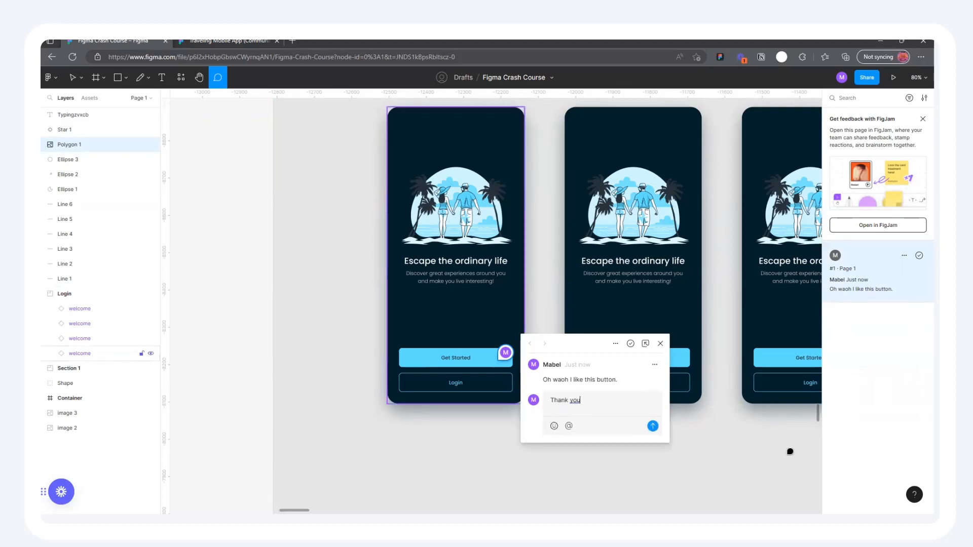
left_click(654, 426)
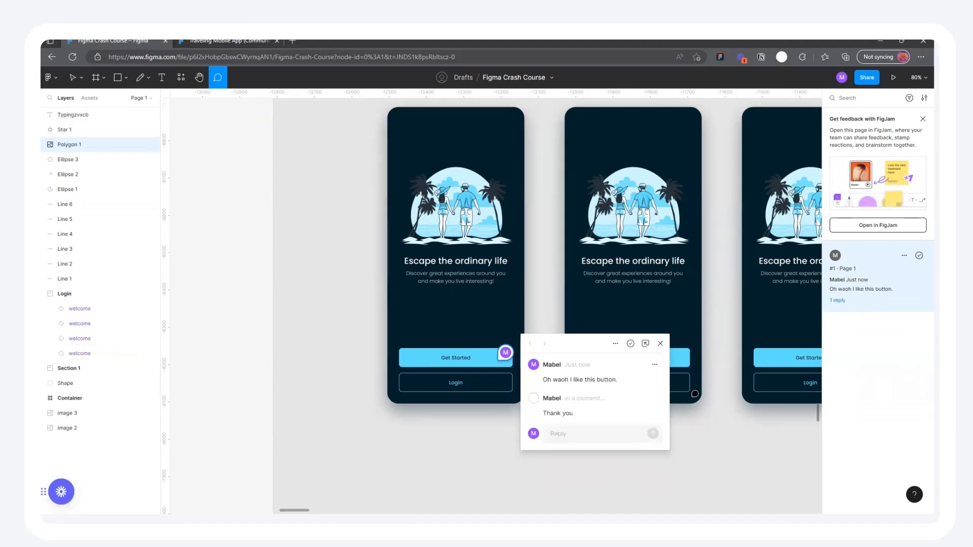
left_click(921, 120)
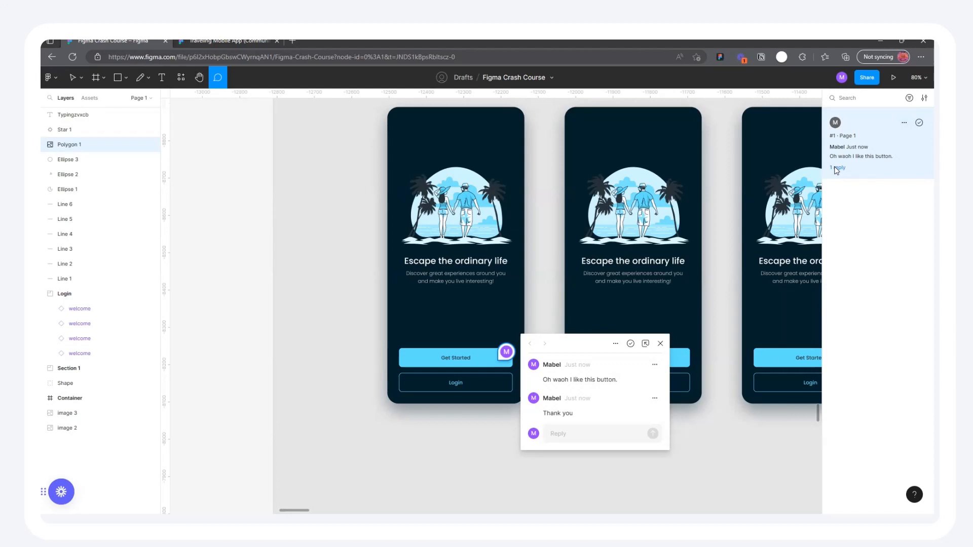
left_click(660, 343)
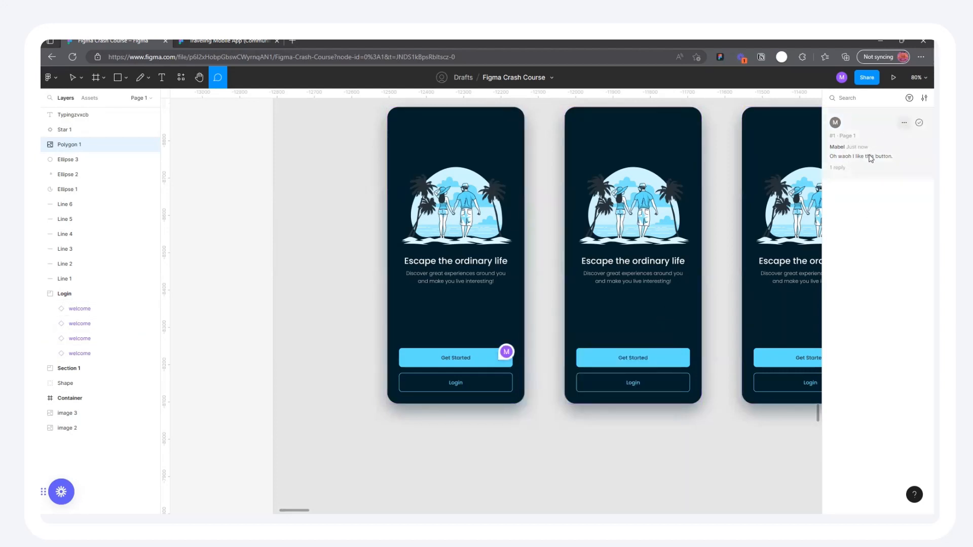
Resolve the comment on the Get Started button and set comment notifications to mentions and replies
left_click(918, 122)
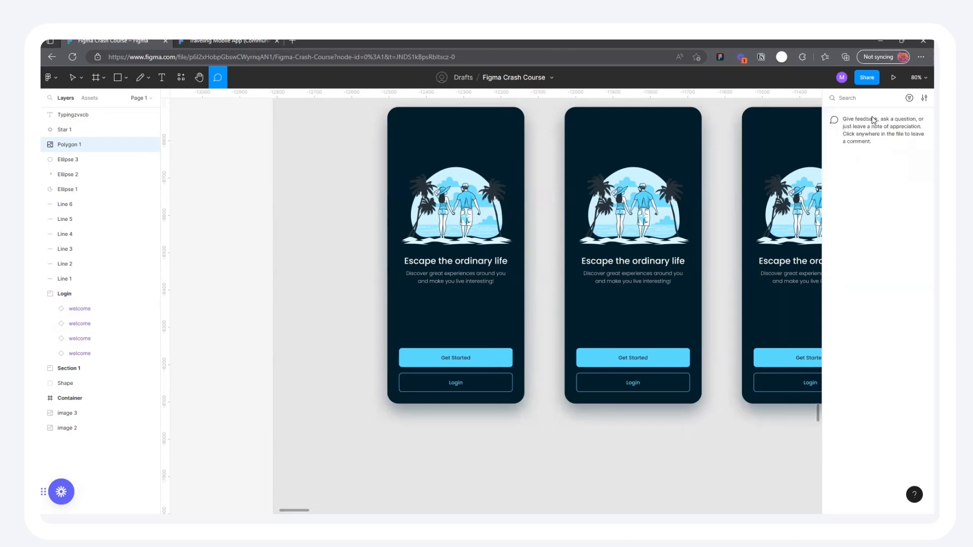
left_click(922, 99)
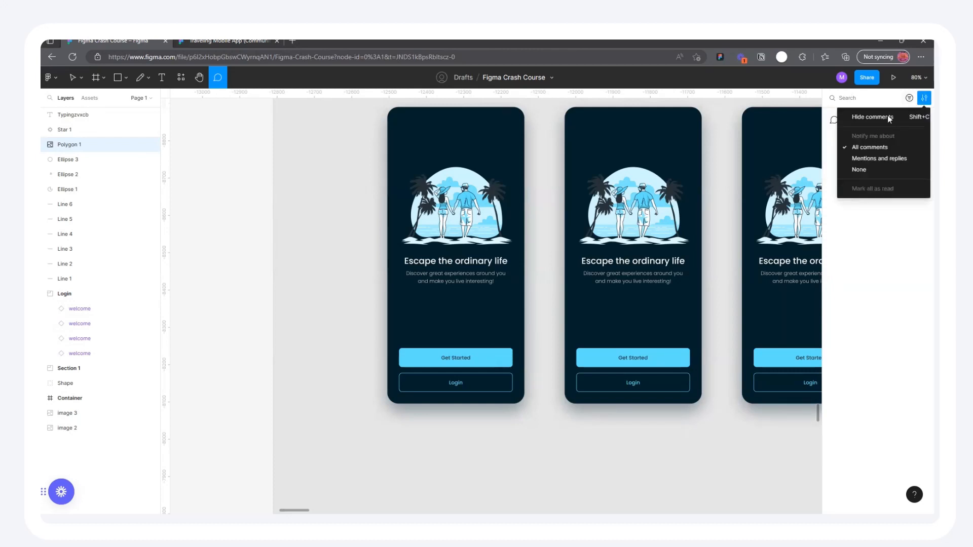
left_click(865, 159)
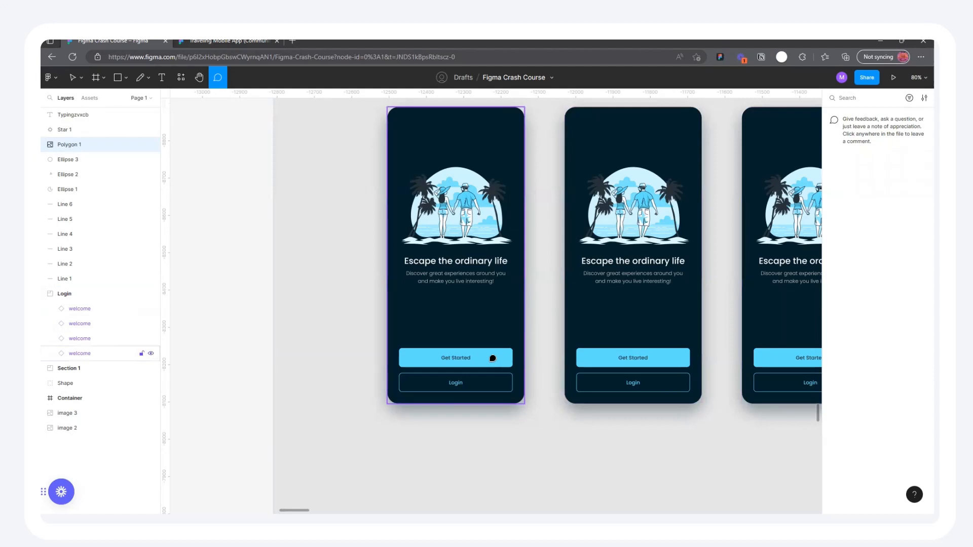
Select the first welcome screen in the Login section with the Move tool and return to comment mode
left_click(72, 77)
left_click(478, 359)
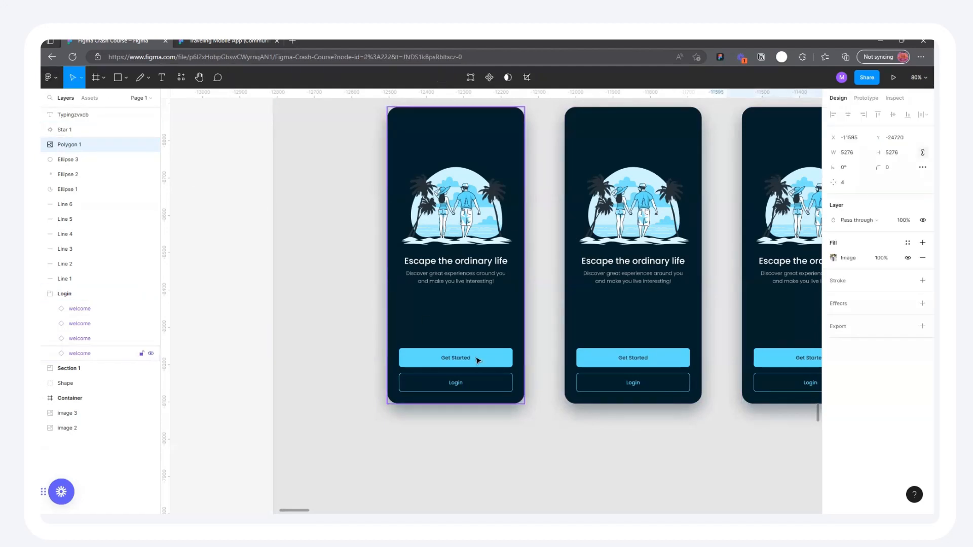
key("c")
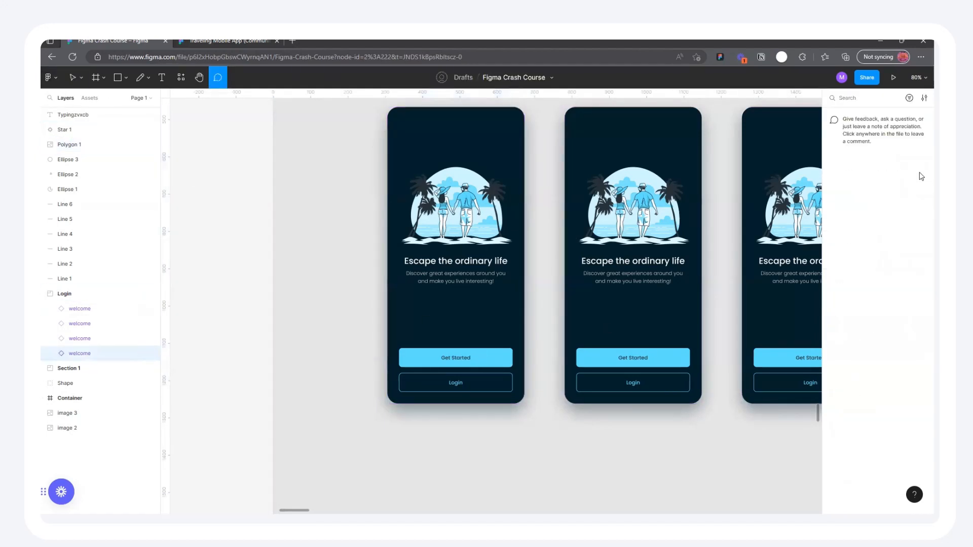
Sort the comments by unread and turn on the display of resolved comments
left_click(909, 99)
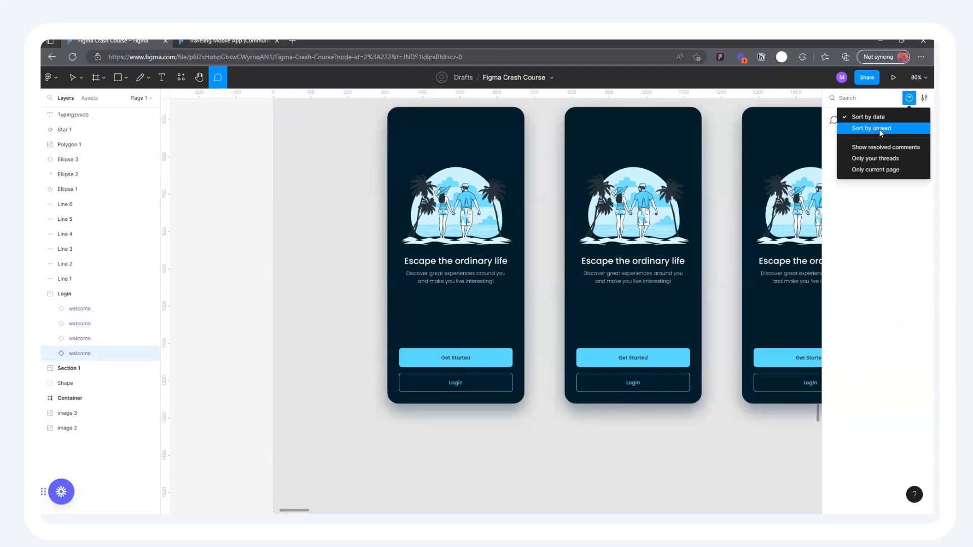
left_click(879, 129)
left_click(909, 98)
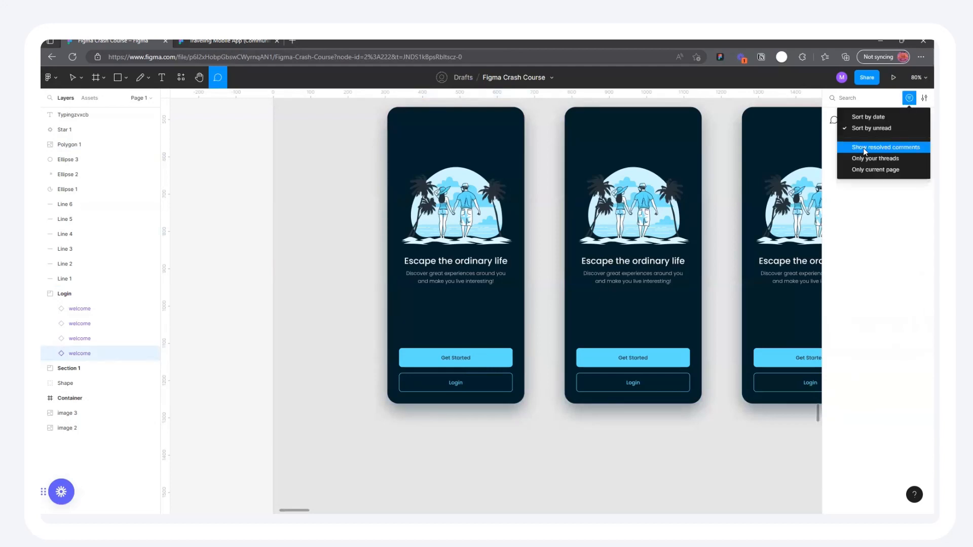
left_click(858, 147)
Hide the resolved comments, show them again and close the comment filter options
left_click(910, 98)
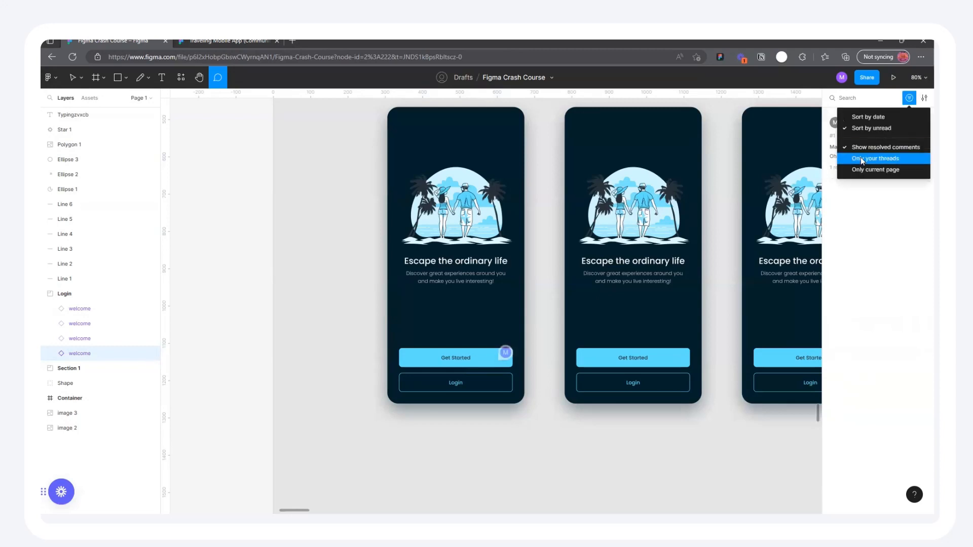
left_click(893, 147)
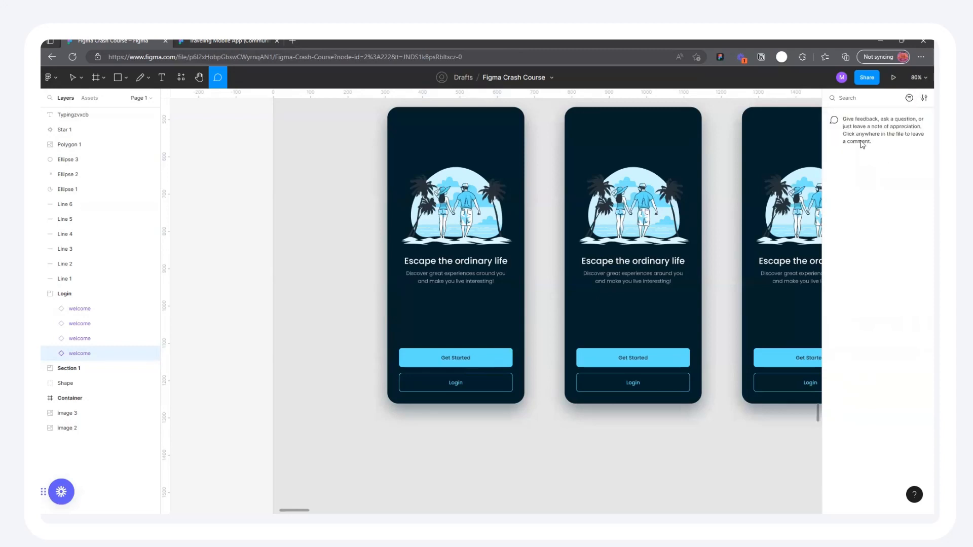
left_click(910, 98)
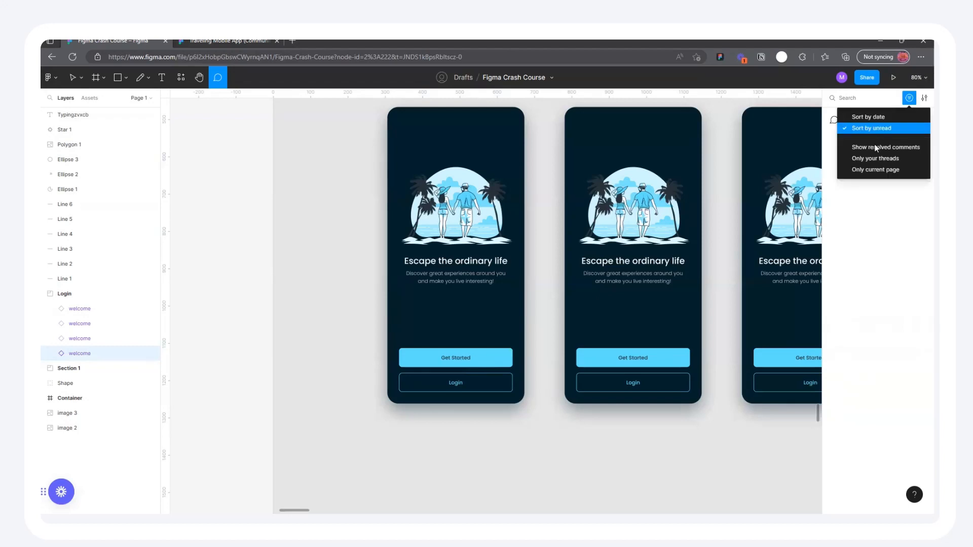
left_click(874, 145)
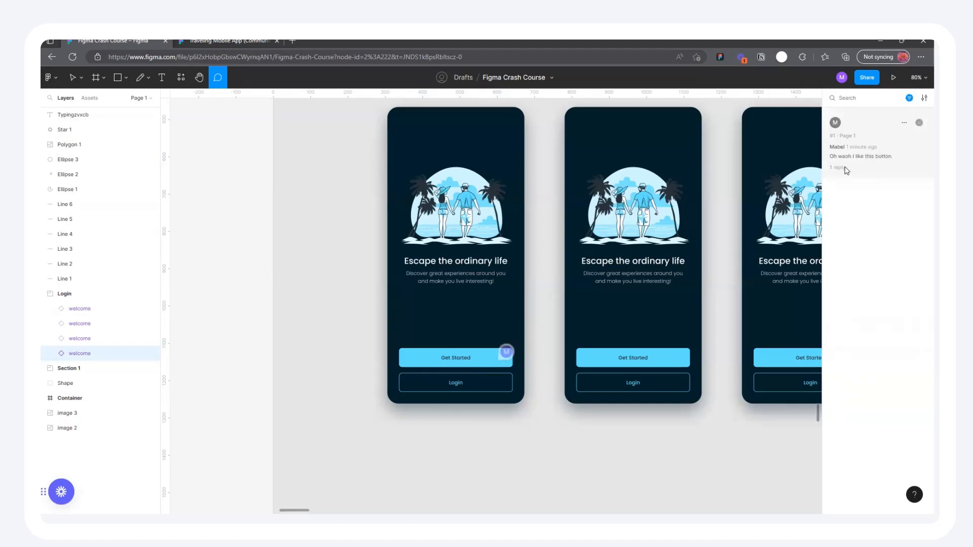
left_click(910, 98)
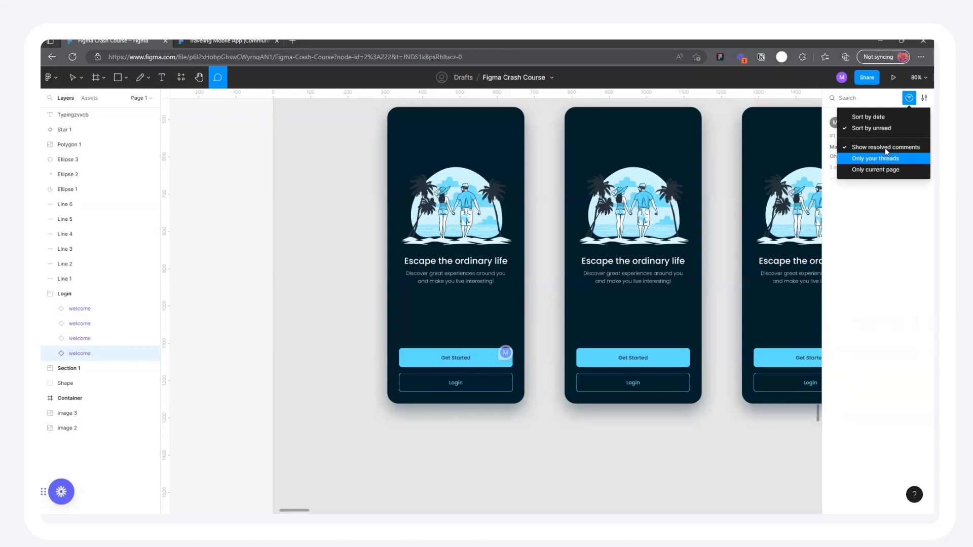
left_click(866, 192)
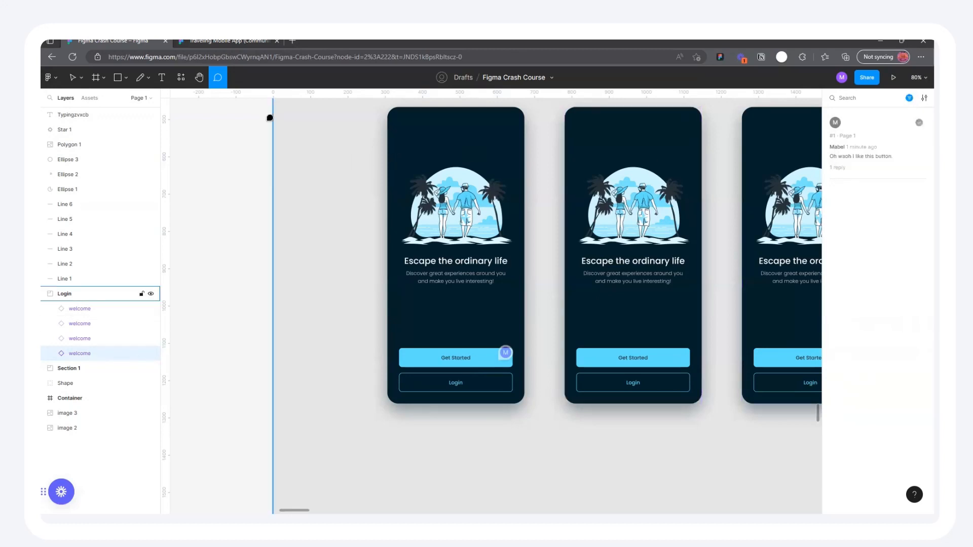
Leave comment mode with the Move tool and deselect the welcome screen
left_click(72, 78)
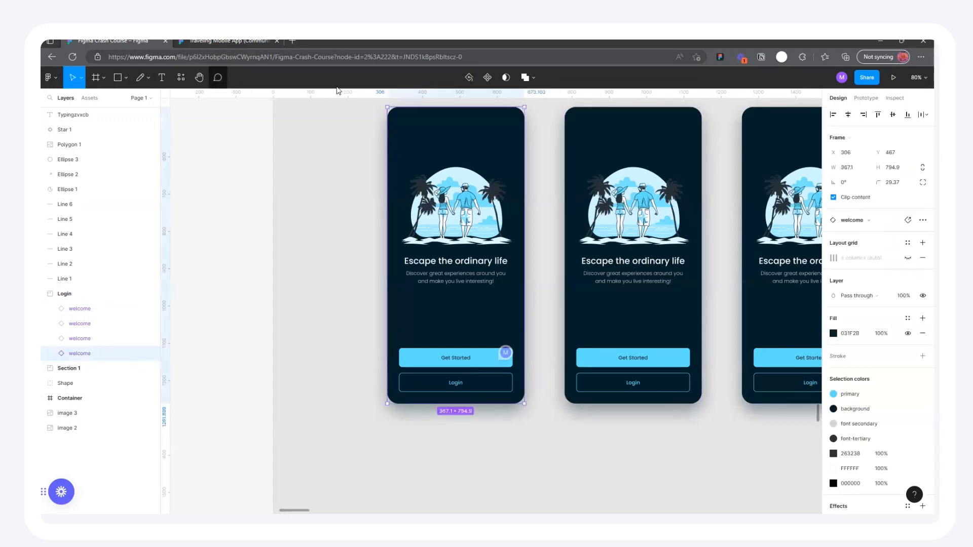
scroll(510, 333, "down", 10)
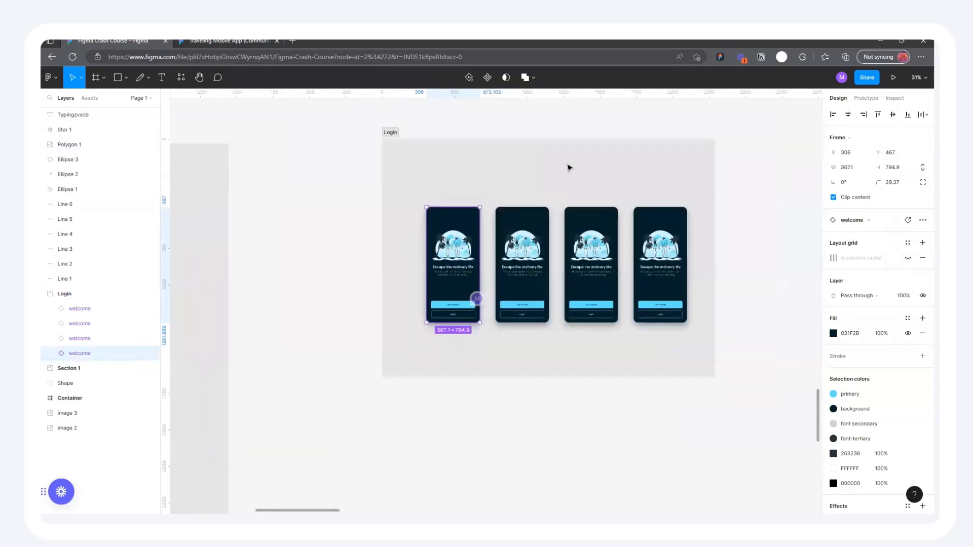
scroll(388, 237, "down", 3)
scroll(526, 213, "up", 2)
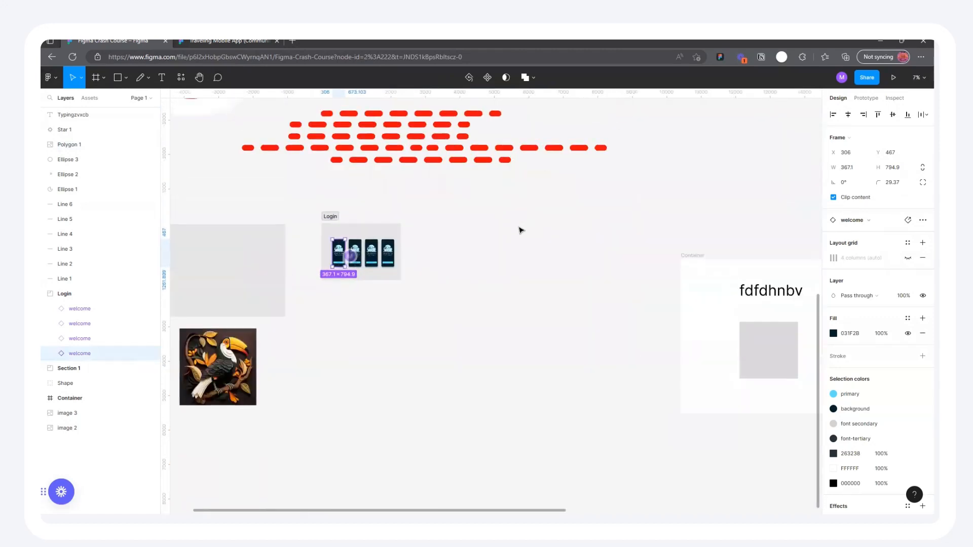
left_click(520, 229)
scroll(712, 104, "up", 2)
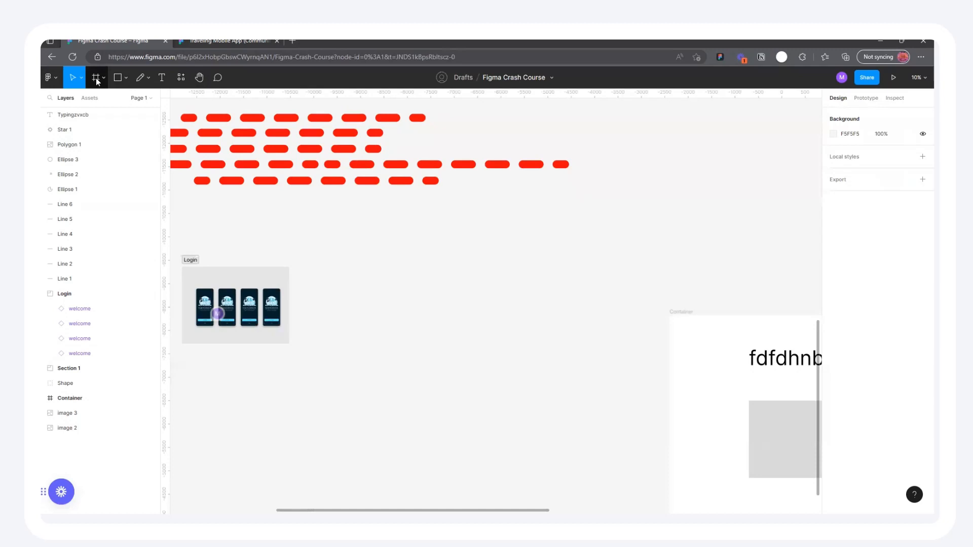
Draw a square about 1296 × 1296 to the right of the red dashed lines and shift it slightly down and left
left_click(97, 81)
left_click(118, 77)
scroll(576, 137, "up", 3)
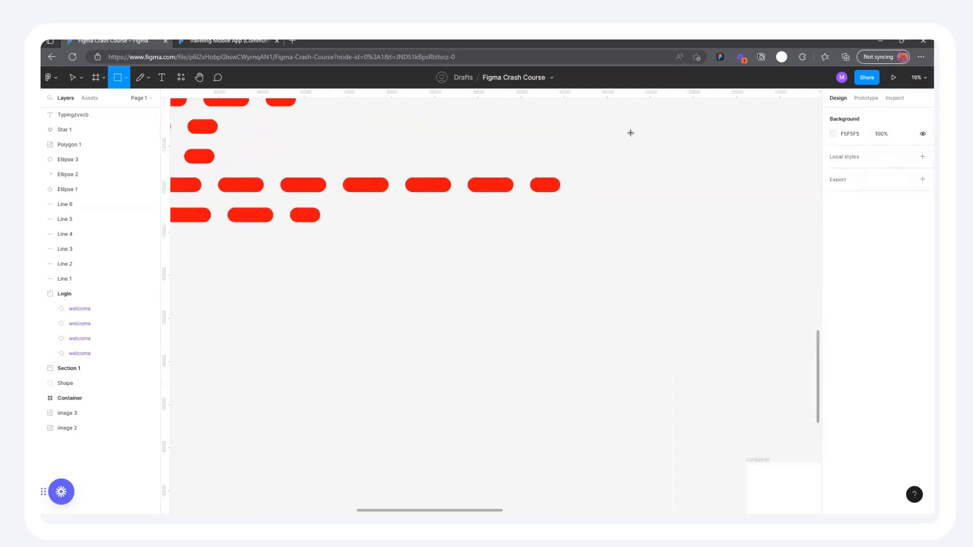
left_click_drag(631, 132, 742, 244)
scroll(601, 148, "down", 3)
scroll(619, 158, "up", 3)
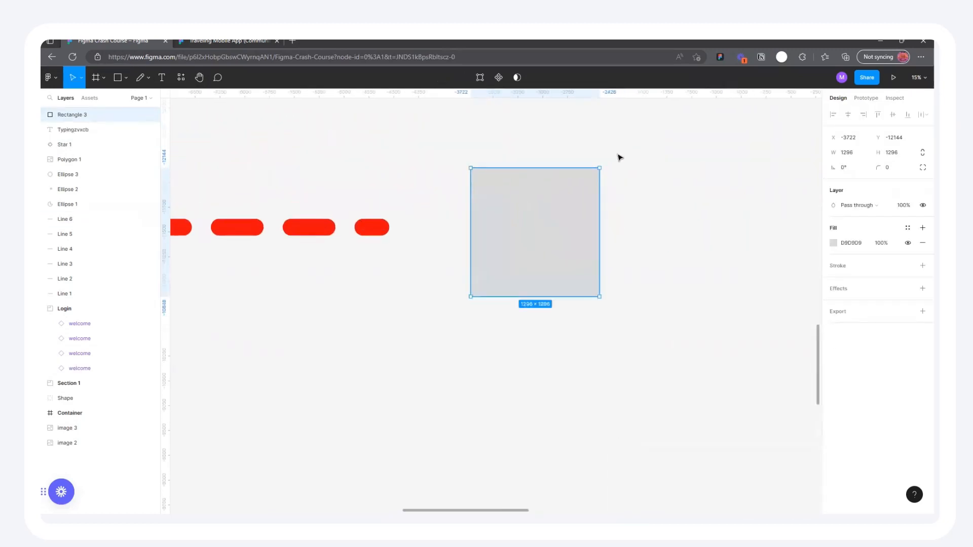
left_click_drag(506, 208, 494, 240)
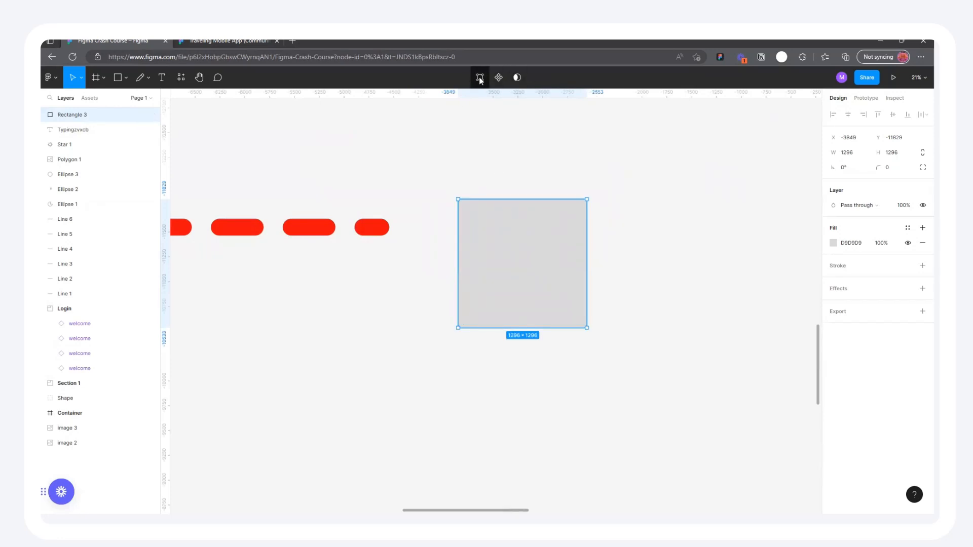
Open the square for vector editing and bend its top edge upward into an arch with the Bend tool
left_click(480, 77)
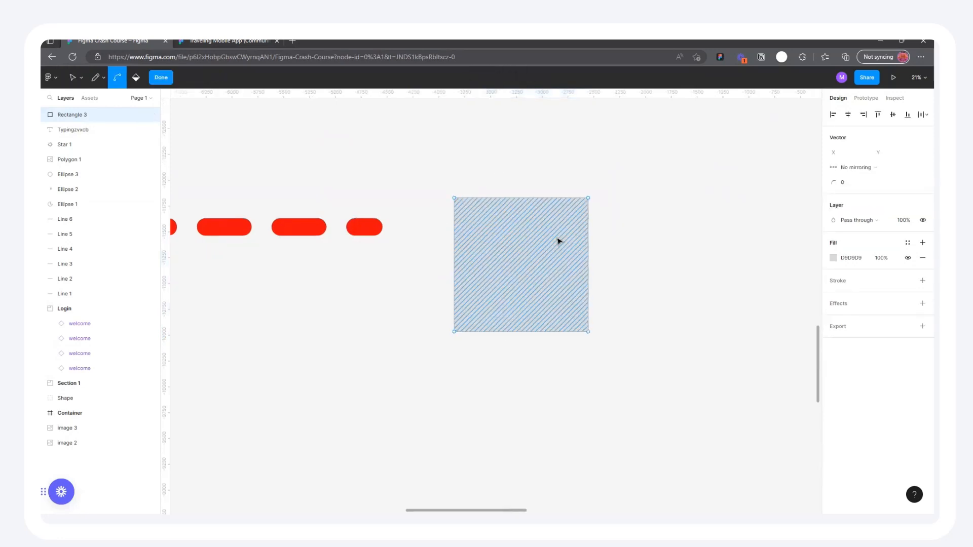
scroll(556, 239, "up", 3)
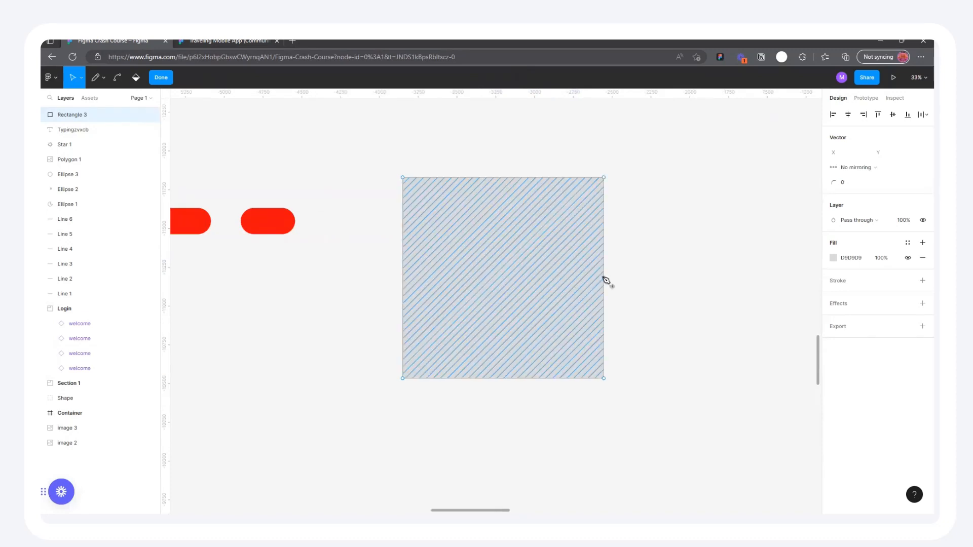
left_click(116, 79)
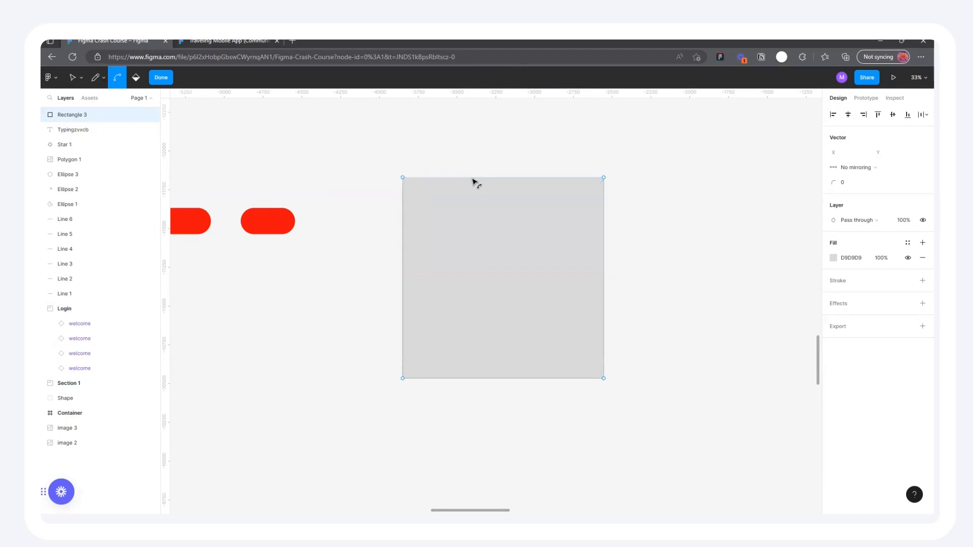
left_click_drag(483, 180, 495, 139)
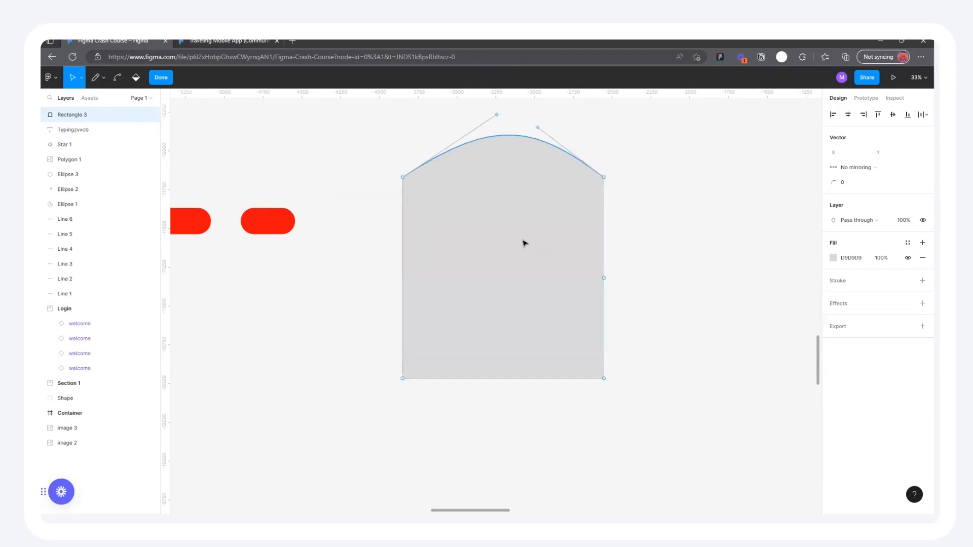
Bend the shape's right edge outward and pull its bottom edge down toward the lower left
left_click(117, 79)
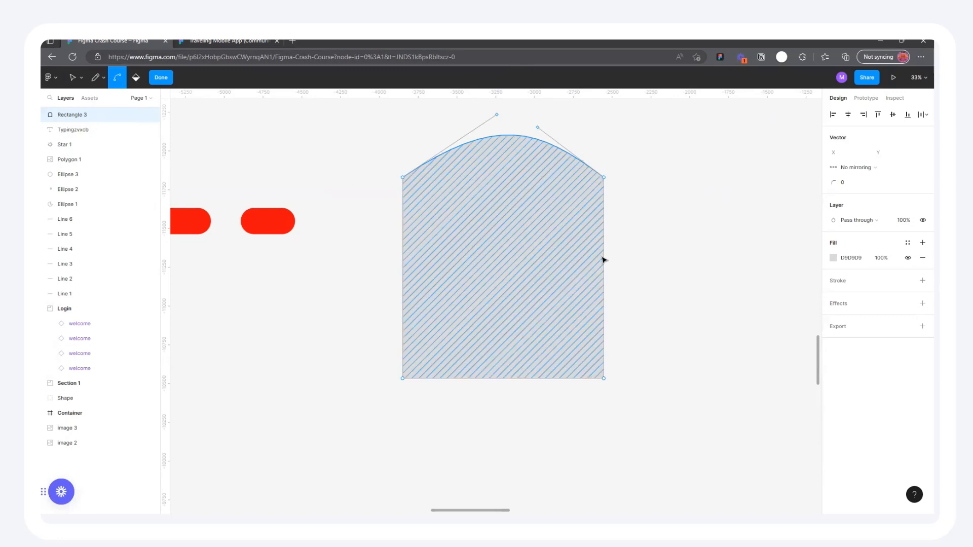
left_click_drag(605, 261, 722, 259)
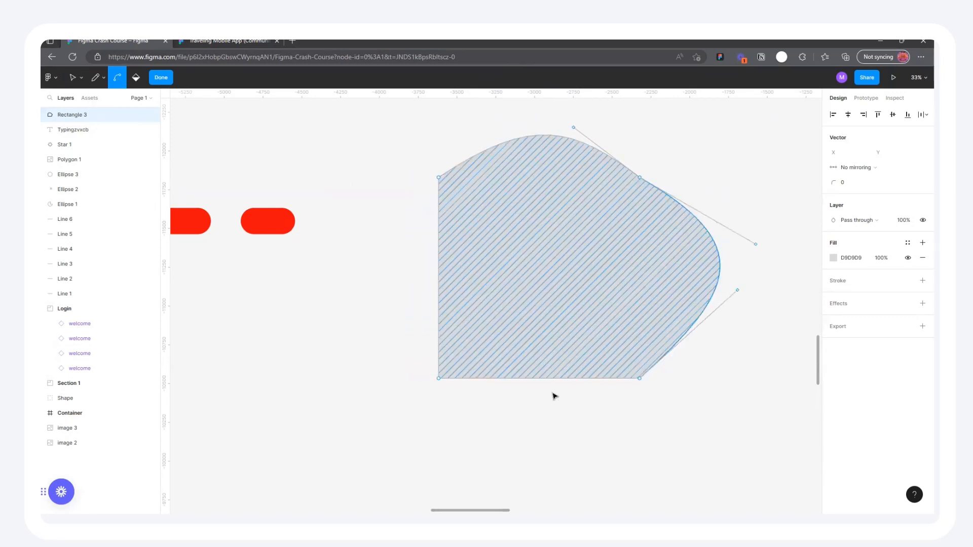
left_click_drag(550, 384, 402, 440)
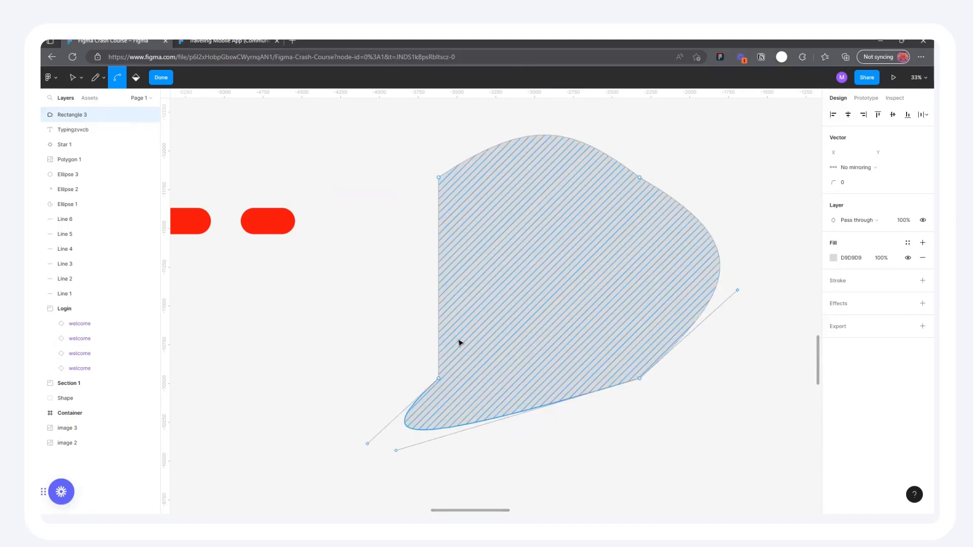
Smooth the shape's lower-right, upper-right and lower-left corner points so the right side curves inward, and finish vector editing
left_click(643, 380)
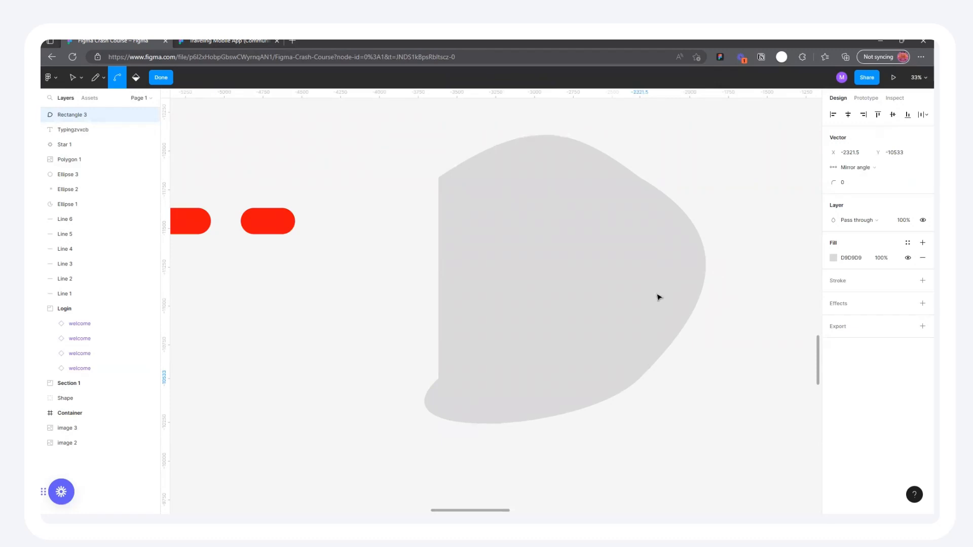
scroll(662, 258, "down", 3)
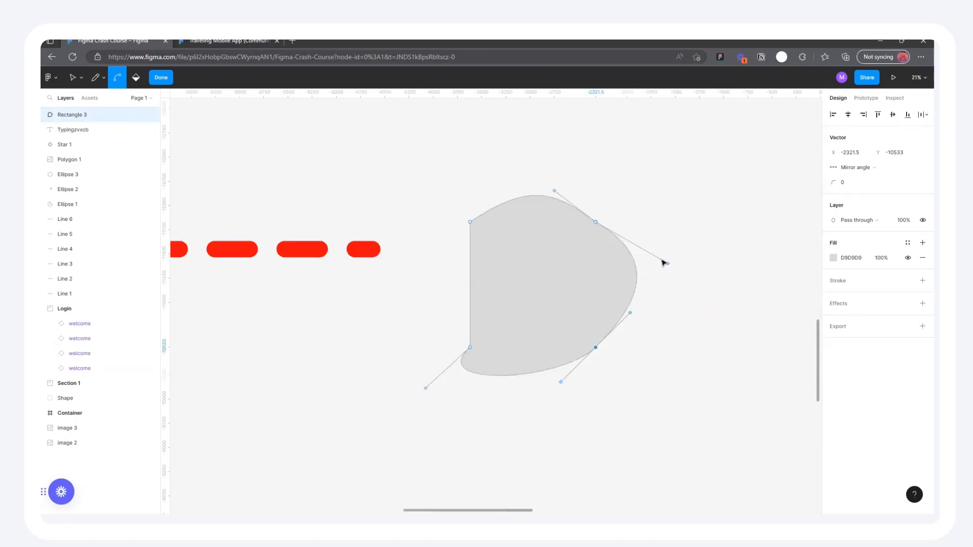
left_click_drag(674, 269, 654, 187)
mouse_move(534, 221)
left_mouse_down()
mouse_move(684, 256)
mouse_move(697, 189)
mouse_move(519, 209)
mouse_move(547, 165)
mouse_move(691, 330)
mouse_move(754, 287)
mouse_move(420, 242)
mouse_move(630, 247)
mouse_move(491, 252)
mouse_move(526, 298)
left_mouse_up()
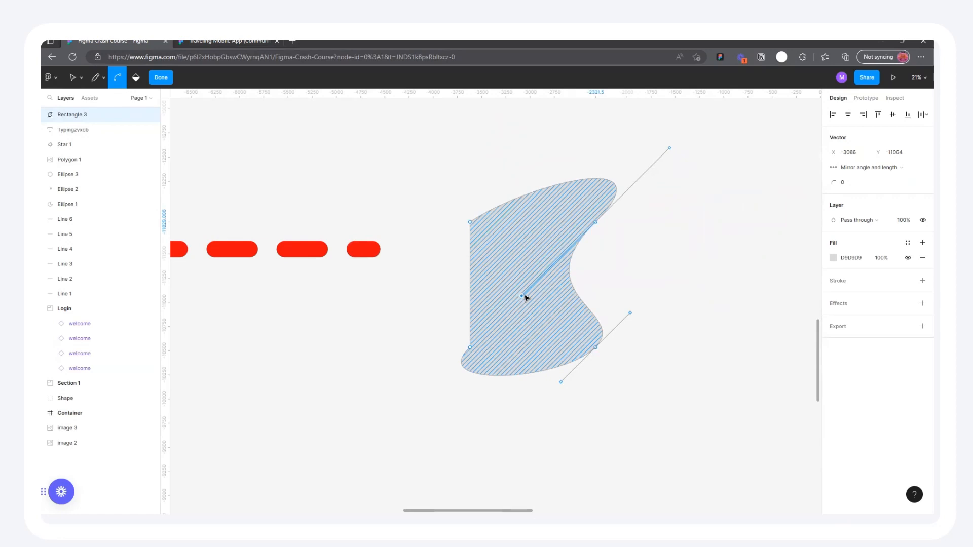
left_click(470, 348)
key("Return")
Duplicate the curved shape to its left, flipping the copy horizontally and overlapping it with the original to form a symmetrical shape
left_click_drag(566, 249, 521, 220)
left_click(665, 189)
right_click(519, 220)
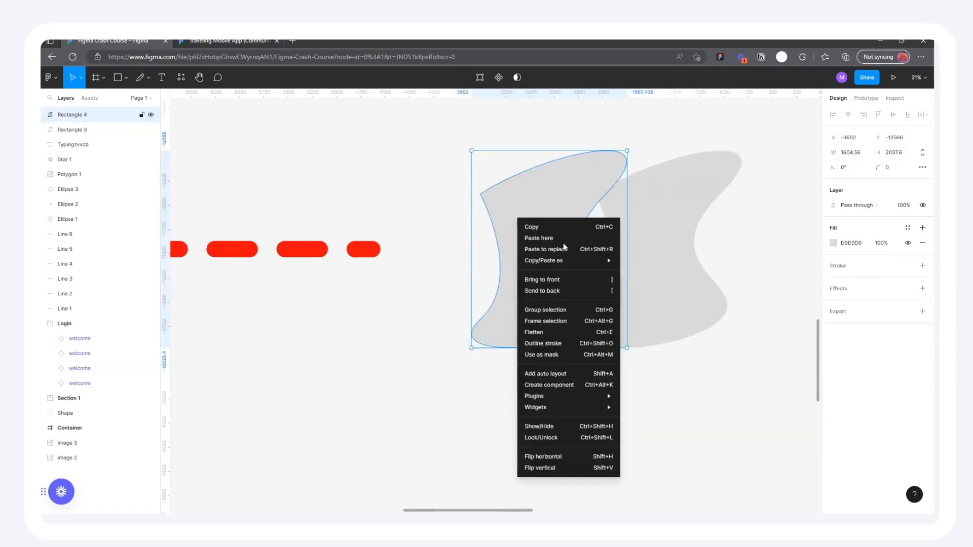
left_click(560, 459)
left_click_drag(544, 228, 578, 226)
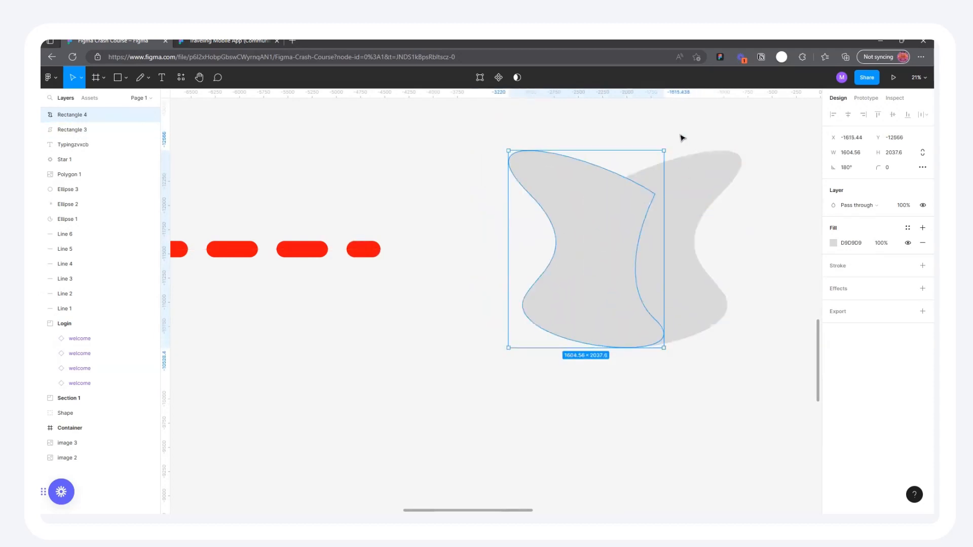
left_click(680, 136)
Group the two overlapping curved shapes and reposition the group to the right of the red dashed lines
scroll(734, 299, "down", 3)
left_click_drag(750, 346, 590, 199)
key("ctrl+g")
left_click_drag(652, 275, 632, 248)
scroll(618, 274, "up", 2)
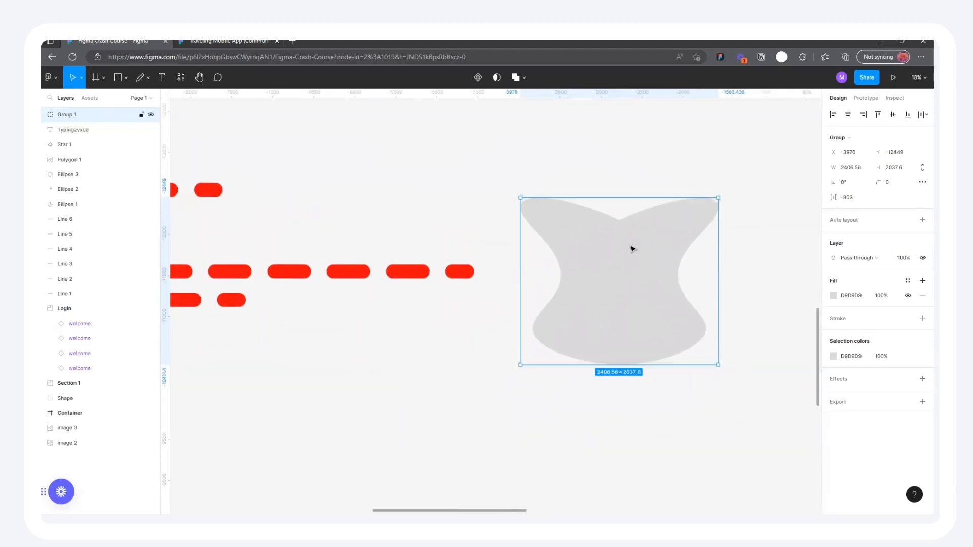
scroll(653, 258, "down", 2)
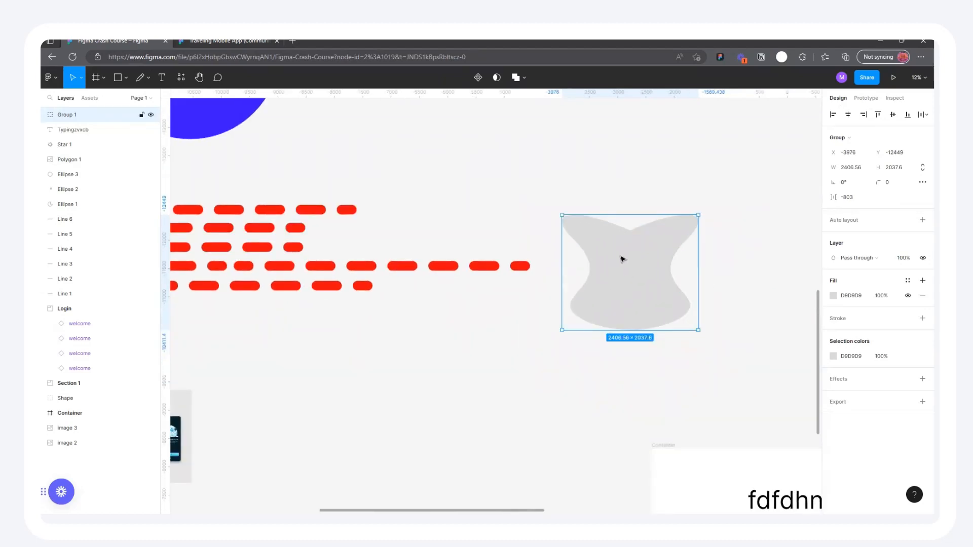
mouse_move(624, 252)
left_mouse_down()
mouse_move(653, 299)
mouse_move(573, 348)
mouse_move(515, 323)
mouse_move(552, 330)
mouse_move(643, 248)
left_mouse_up()
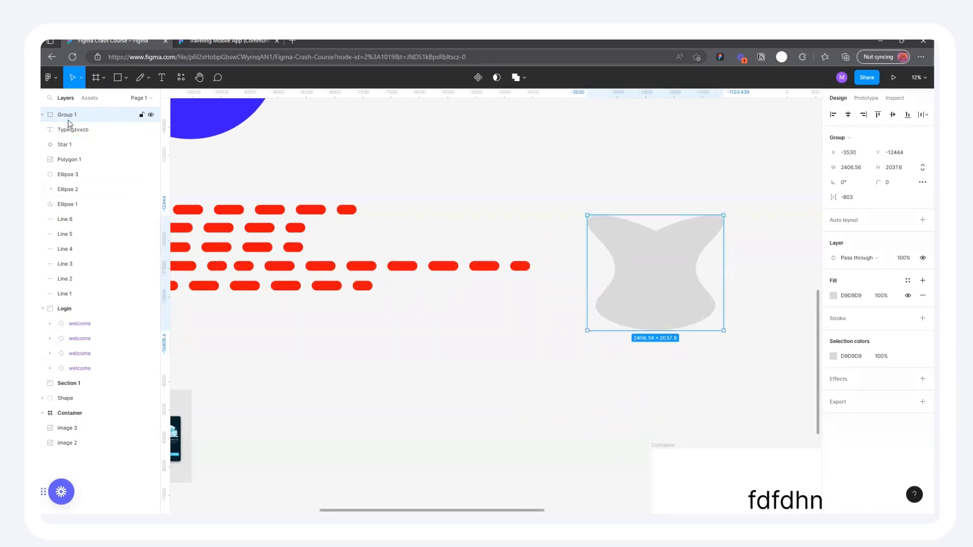
Move the curved-shape group below the red dashed lines and overlap its two shapes almost completely
left_click_drag(723, 267, 246, 358)
left_click(478, 321)
left_click(351, 341)
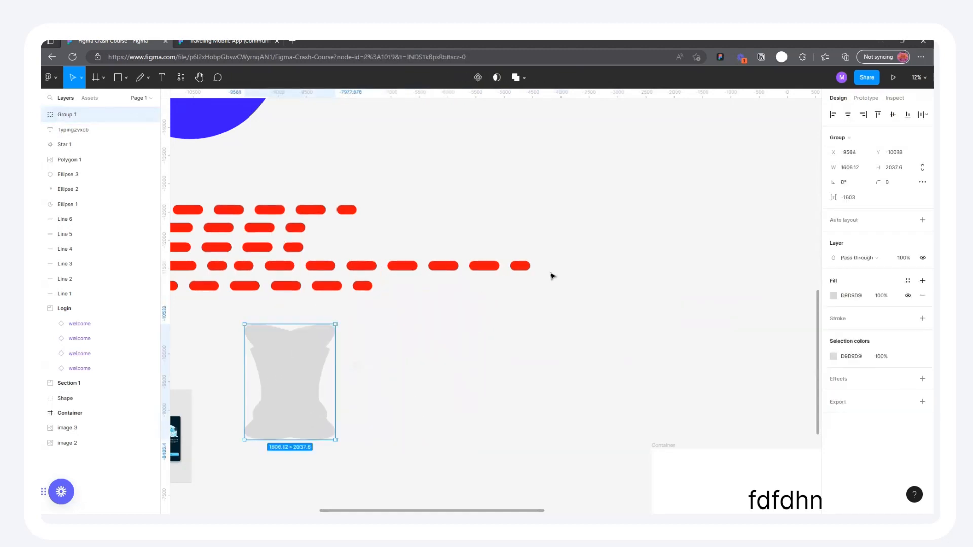
left_click(637, 245)
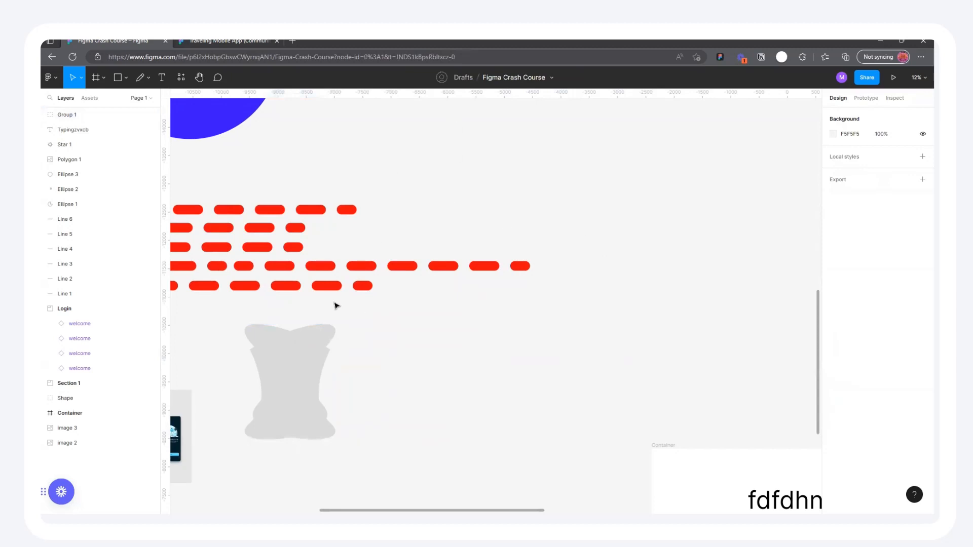
Draw a rectangle about 2388 by 1853 to the right of the red dashed lines, and enter and exit its vector editing
left_click(117, 77)
mouse_move(574, 157)
left_mouse_down()
mouse_move(677, 294)
mouse_move(708, 262)
left_mouse_up()
left_click_drag(619, 191, 627, 238)
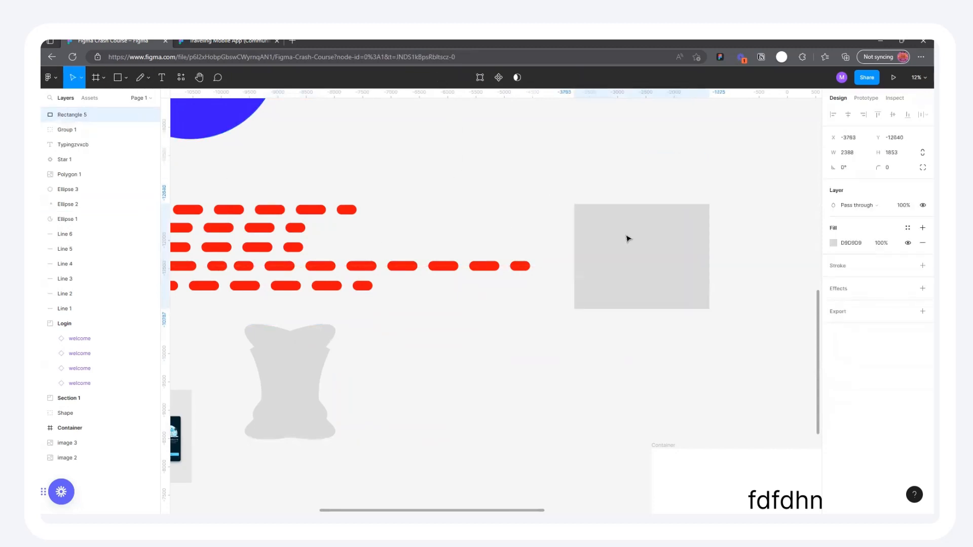
key("Return")
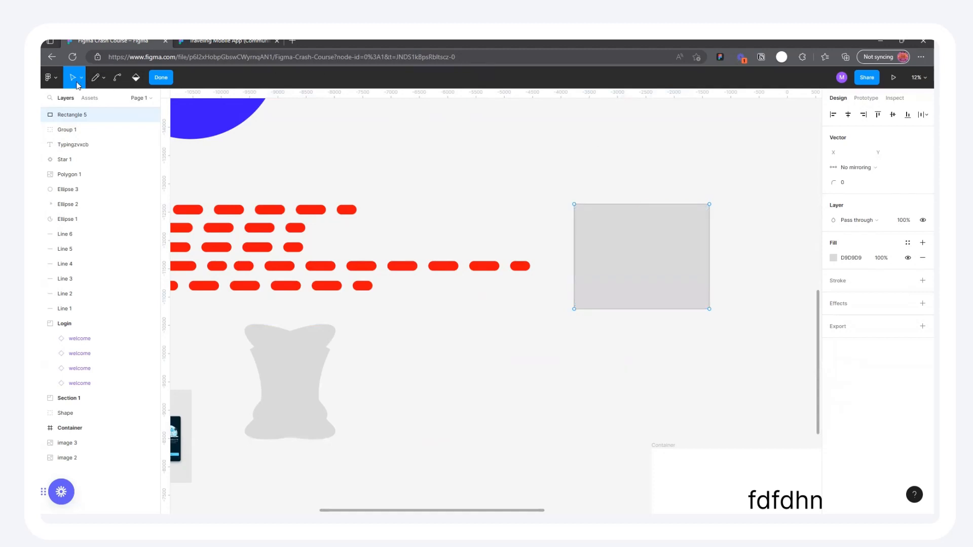
left_click(161, 77)
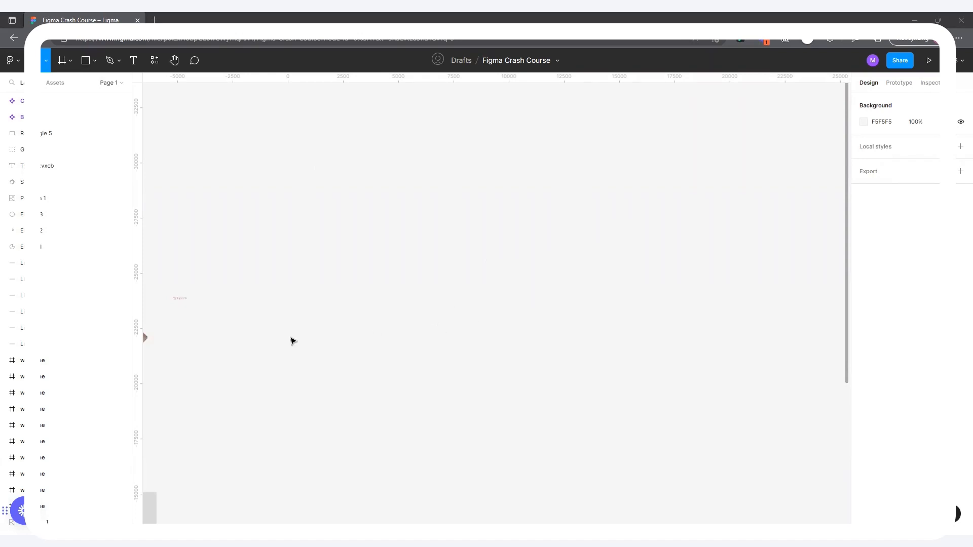
Duplicate the grey rectangle beside the blue pie shape into the empty canvas area right of the diamond-shaped photo
scroll(465, 324, "right", 2)
scroll(326, 314, "left", 2)
scroll(499, 337, "left", 5)
scroll(432, 288, "down", 3)
left_click(341, 434)
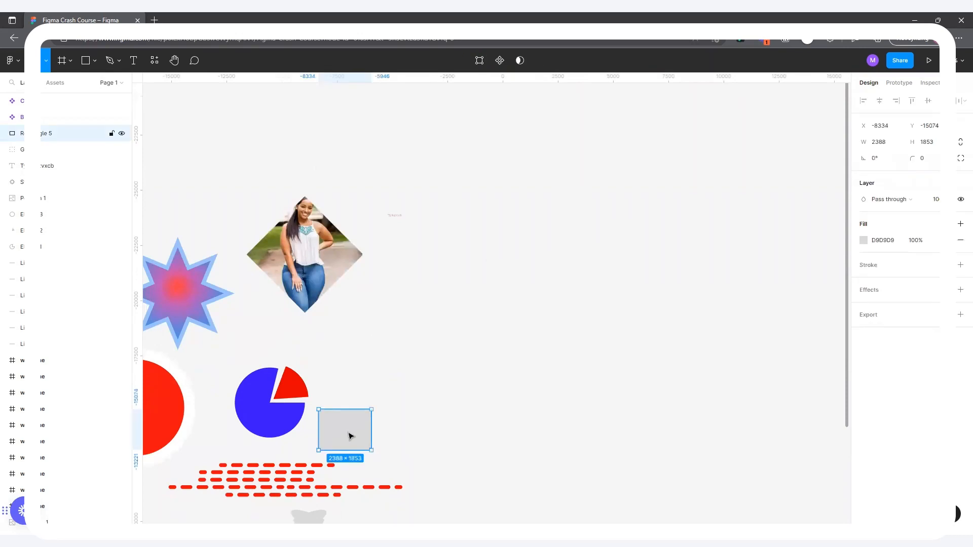
left_click_drag(351, 437, 550, 227)
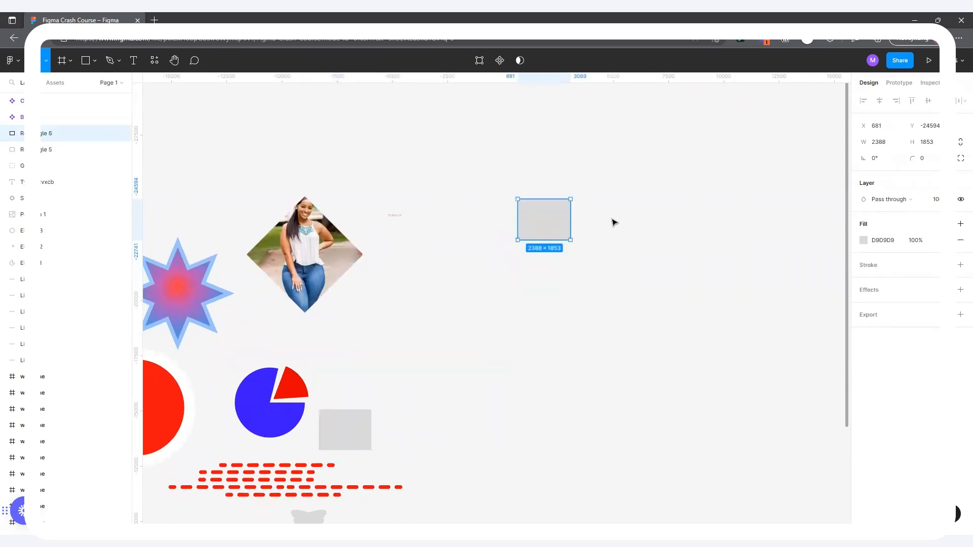
scroll(614, 223, "up", 6)
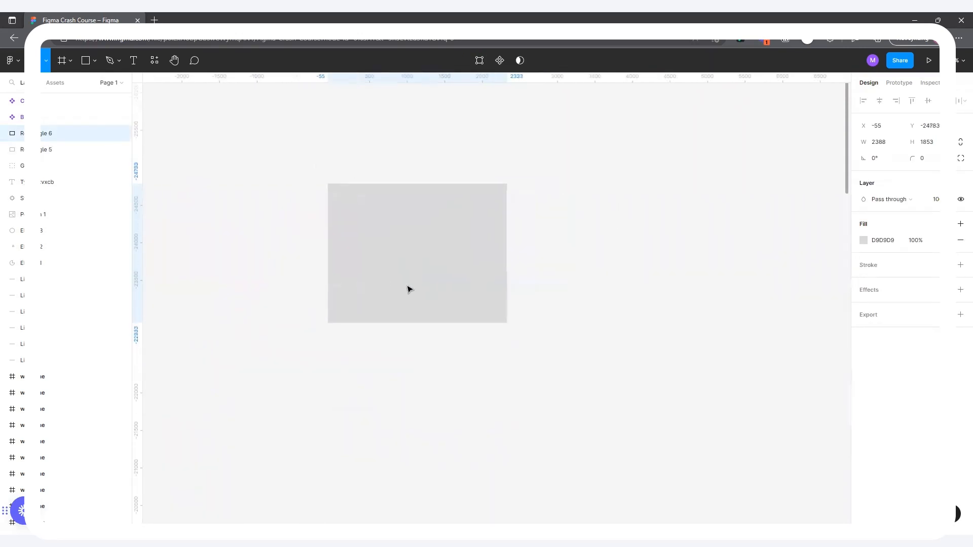
Move the grey rectangle toward the upper left of the canvas and place a duplicate below it
left_click_drag(412, 262, 608, 314)
key("Delete")
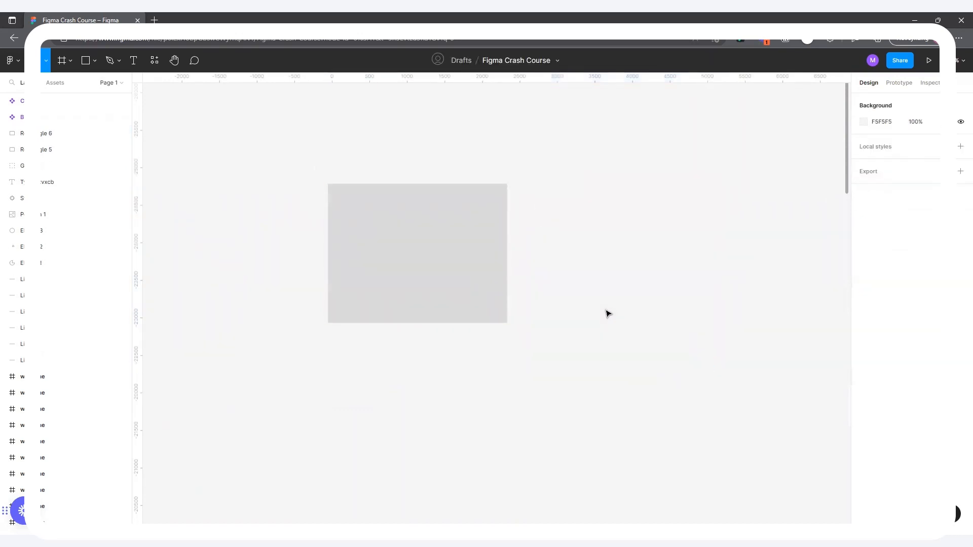
left_click_drag(404, 252, 356, 214)
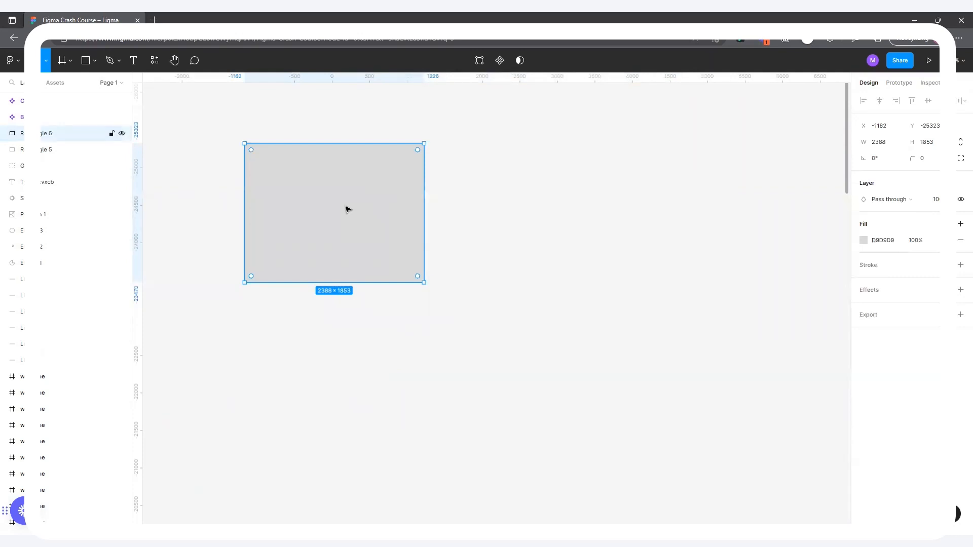
left_click_drag(386, 206, 467, 371)
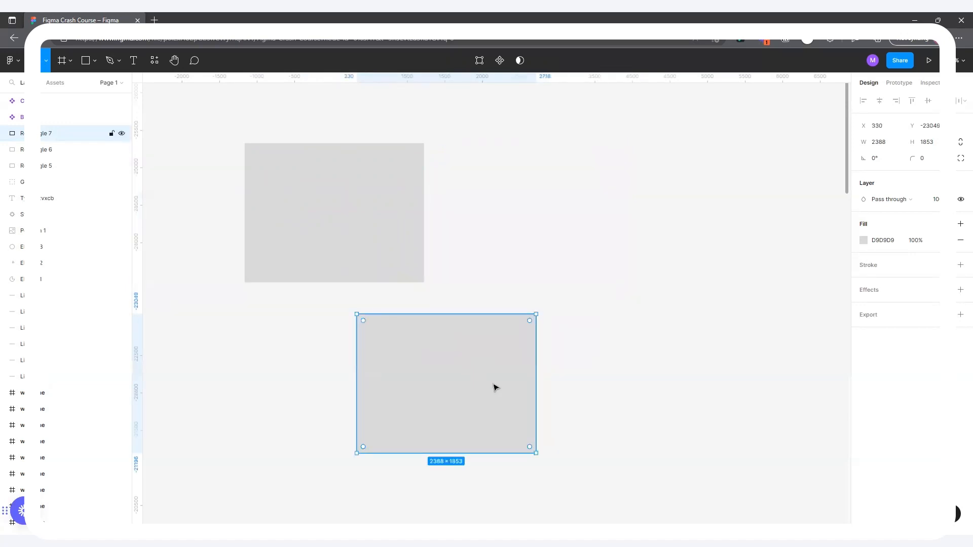
Place the duplicate beside the original rectangle, make a third copy below, and delete that extra copy
left_click_drag(495, 388, 677, 375)
left_click_drag(516, 329, 590, 199)
left_click_drag(656, 394, 484, 384)
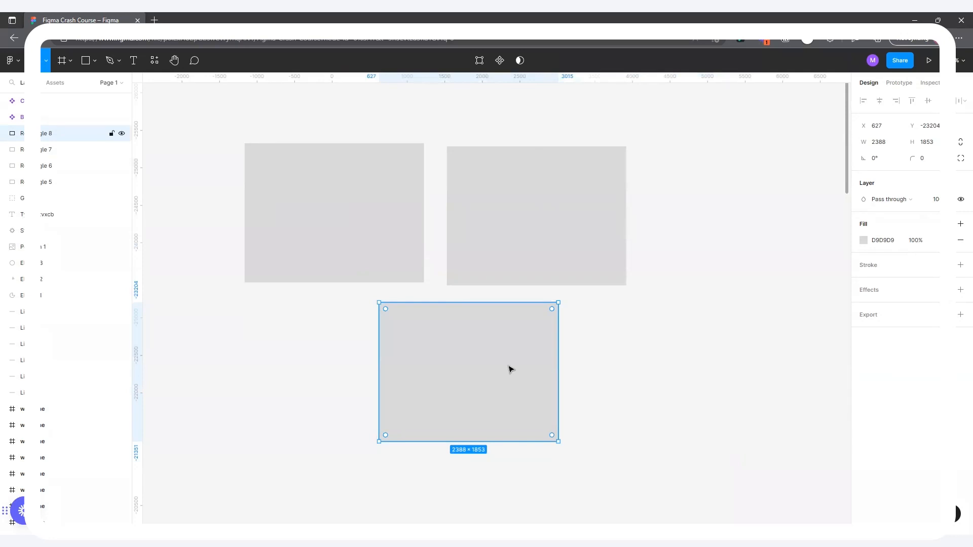
key("Delete")
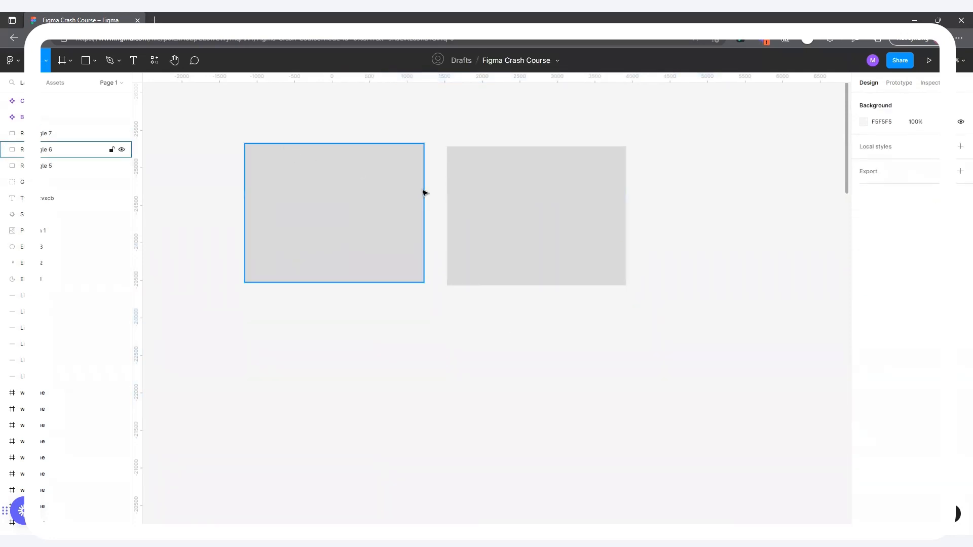
Partially overlap the two grey rectangles horizontally, with their top and bottom edges aligned
left_click_drag(489, 199, 548, 269)
left_click_drag(395, 216, 537, 276)
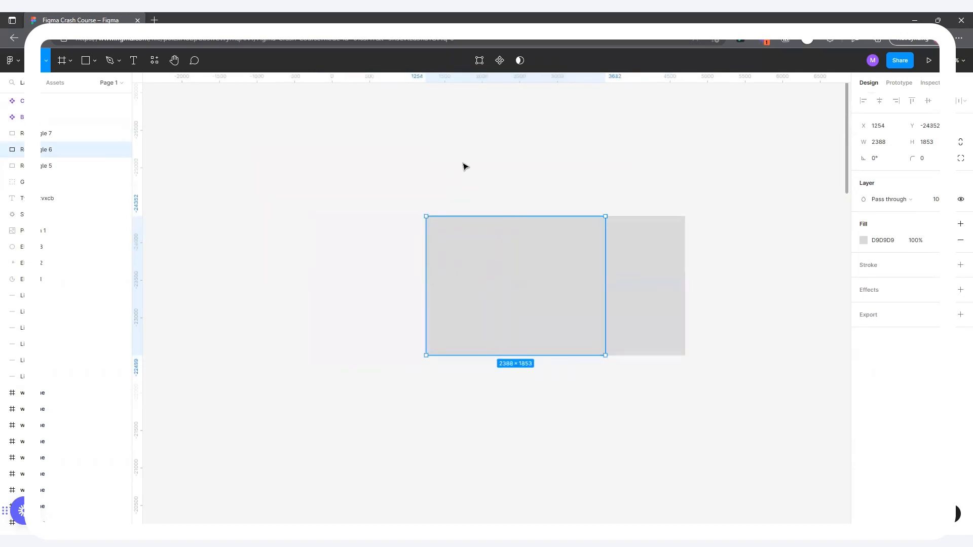
left_click_drag(467, 171, 630, 358)
left_click_drag(548, 267, 439, 226)
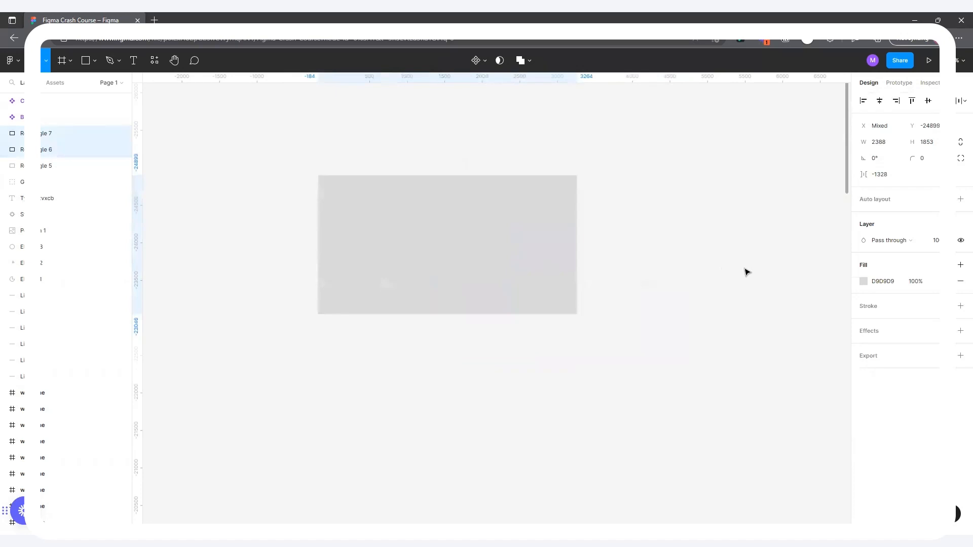
left_click(4, 396)
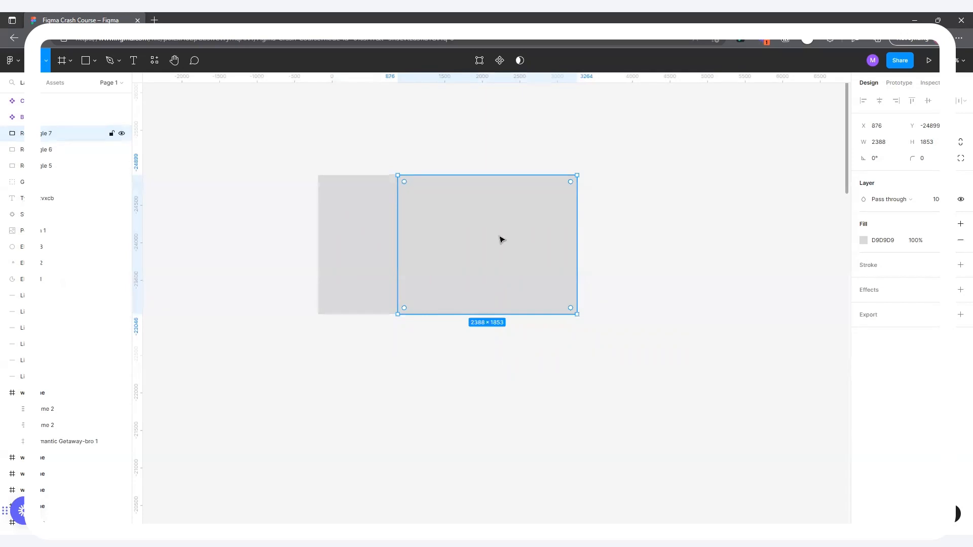
left_click_drag(484, 232, 462, 238)
left_click_drag(581, 242, 551, 241)
left_click_drag(428, 239, 541, 235)
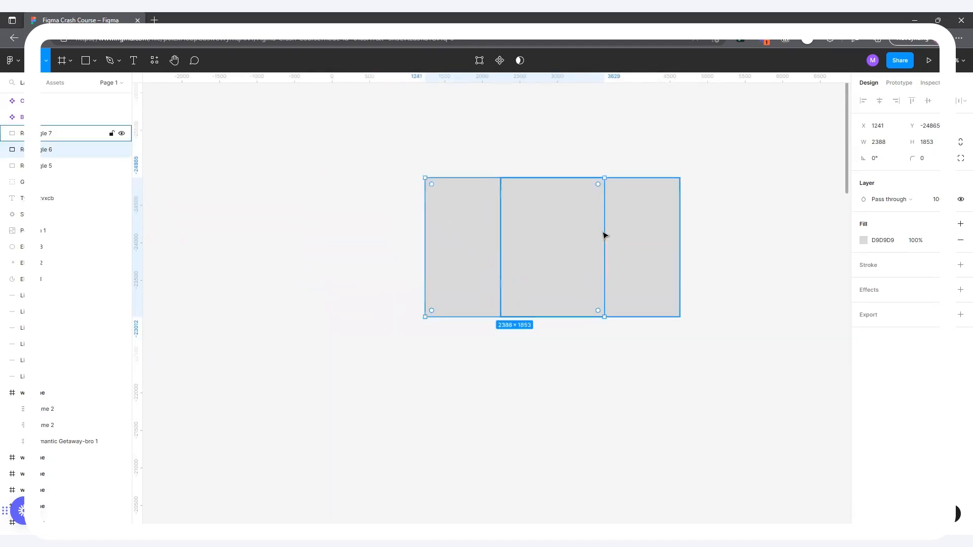
Set the fill of the right-hand overlapping rectangle to dark red 9A1717
left_click(623, 230)
left_click(863, 241)
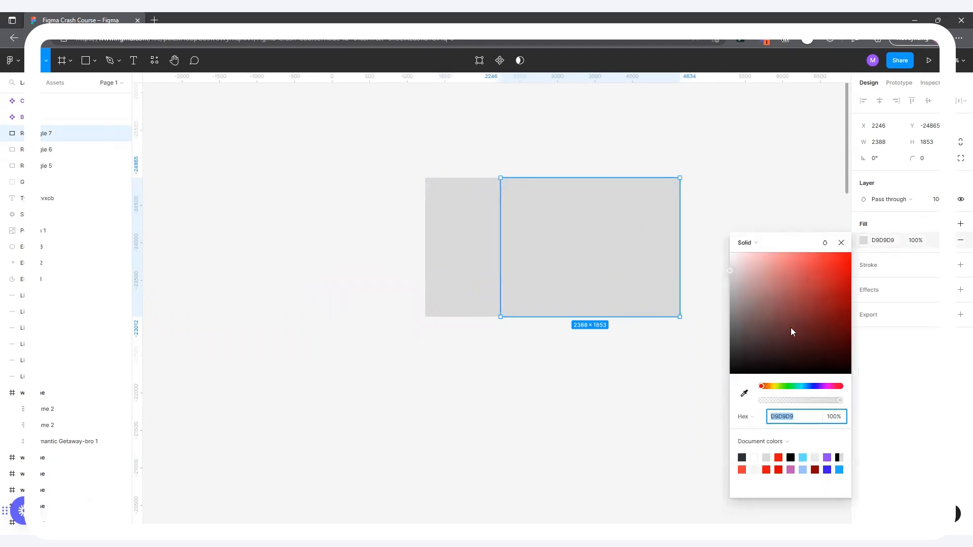
left_click(823, 304)
left_click(833, 301)
left_click(756, 164)
Duplicate the overlapping grey and red rectangles to an empty area at the upper left of the pair
left_click_drag(428, 127, 743, 311)
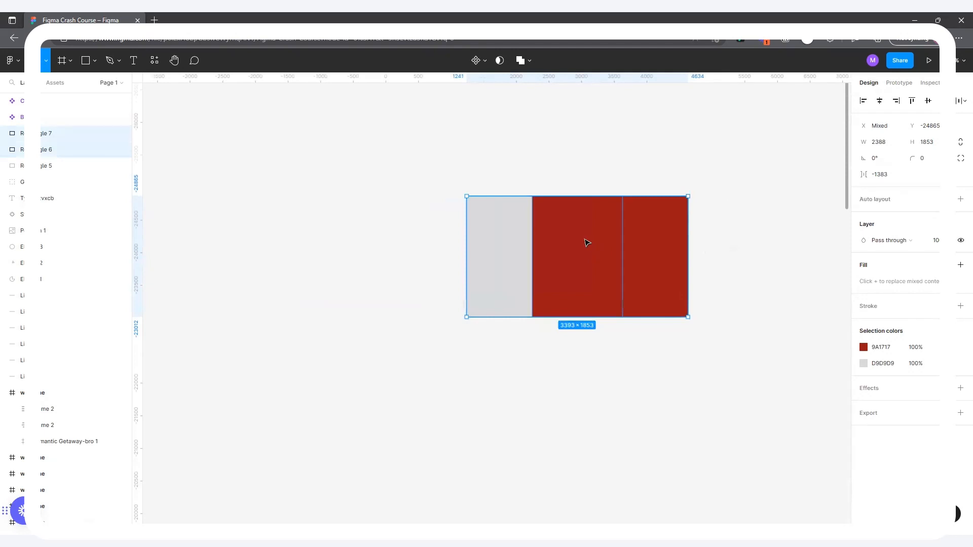
left_click_drag(578, 243, 286, 175)
left_click(425, 190)
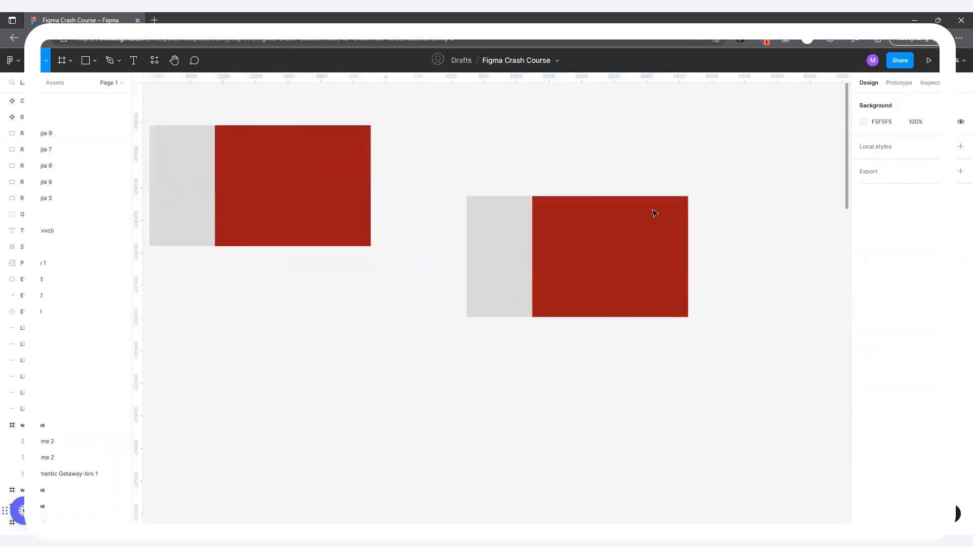
Combine the right-hand pair of overlapping grey and red rectangles with Union selection
scroll(709, 245, "up", 2)
left_click_drag(383, 133, 691, 387)
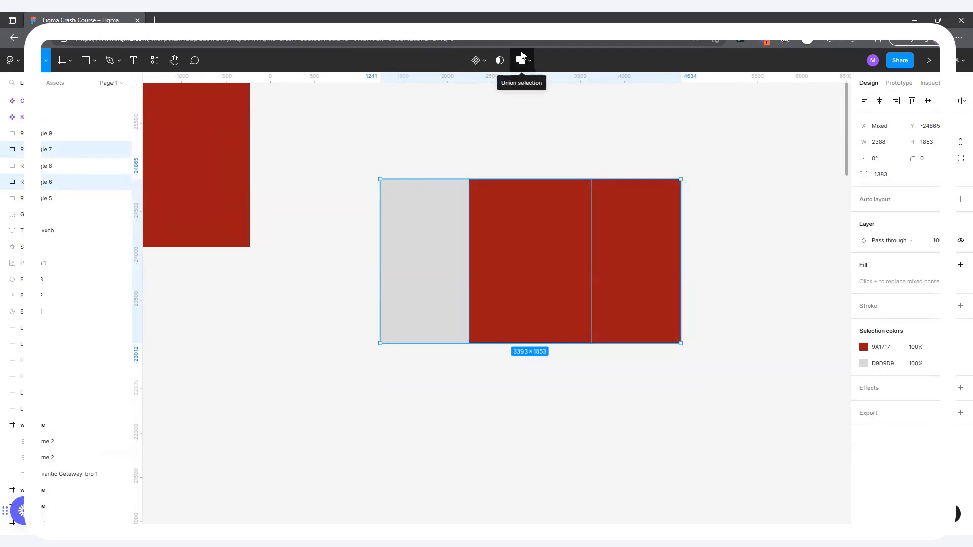
left_click(530, 63)
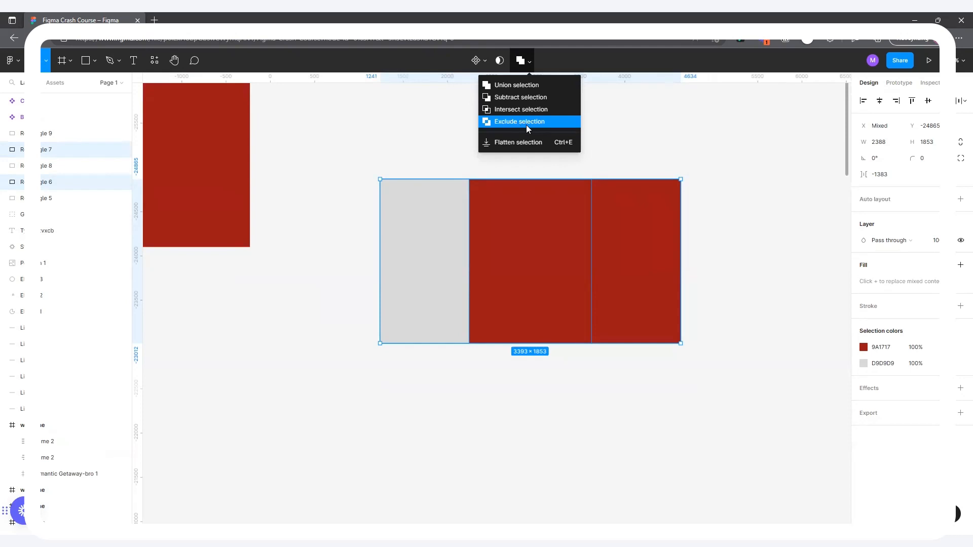
left_click(510, 87)
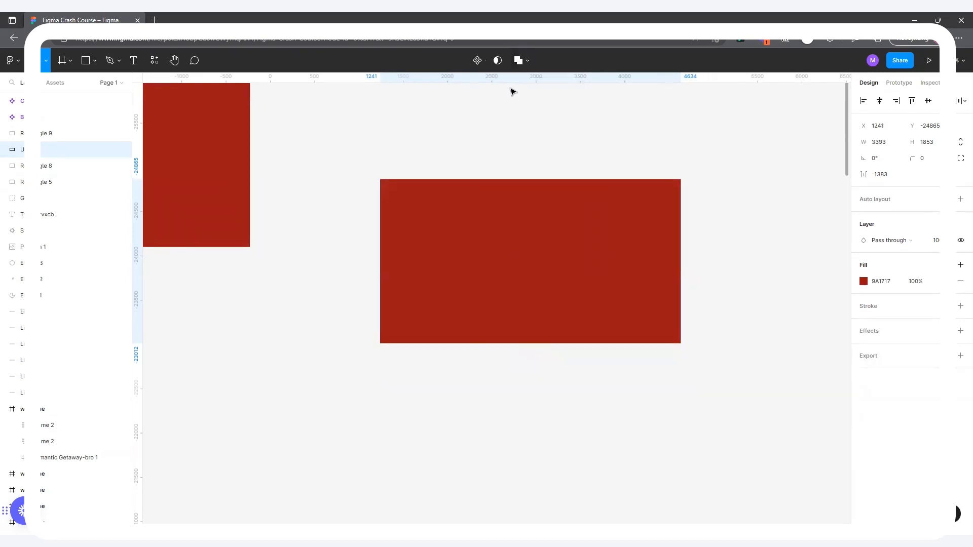
Examine the united red shape and the individual rectangles kept inside it
left_click_drag(502, 207, 527, 210)
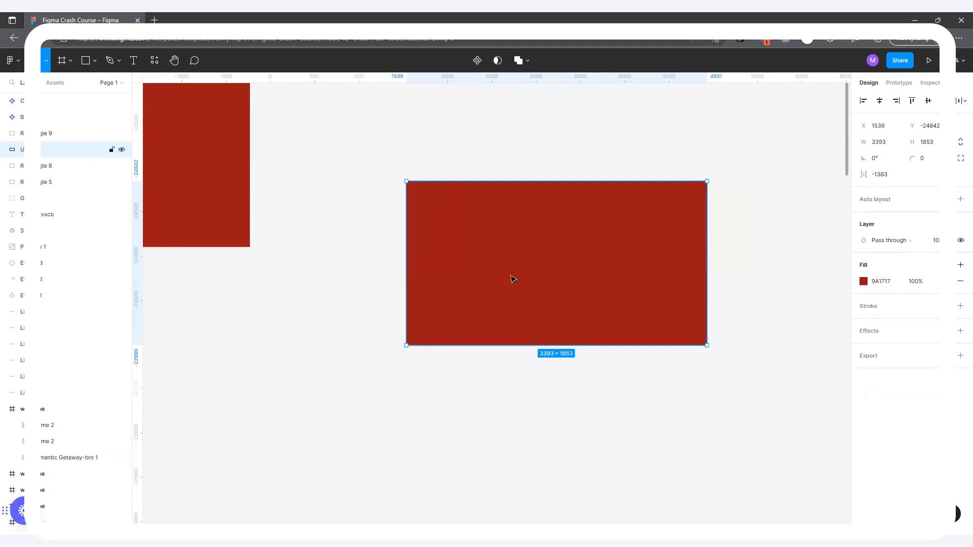
double_click(583, 255)
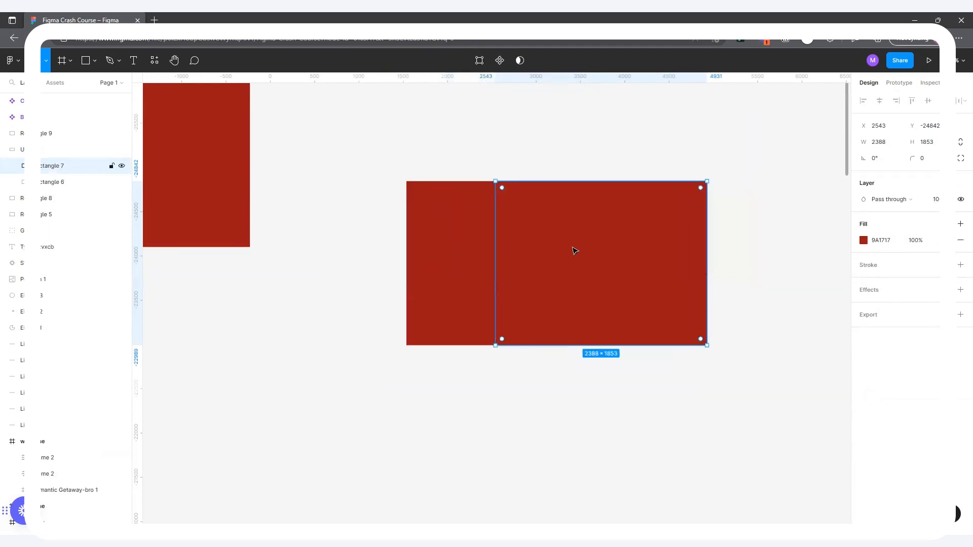
left_click(569, 151)
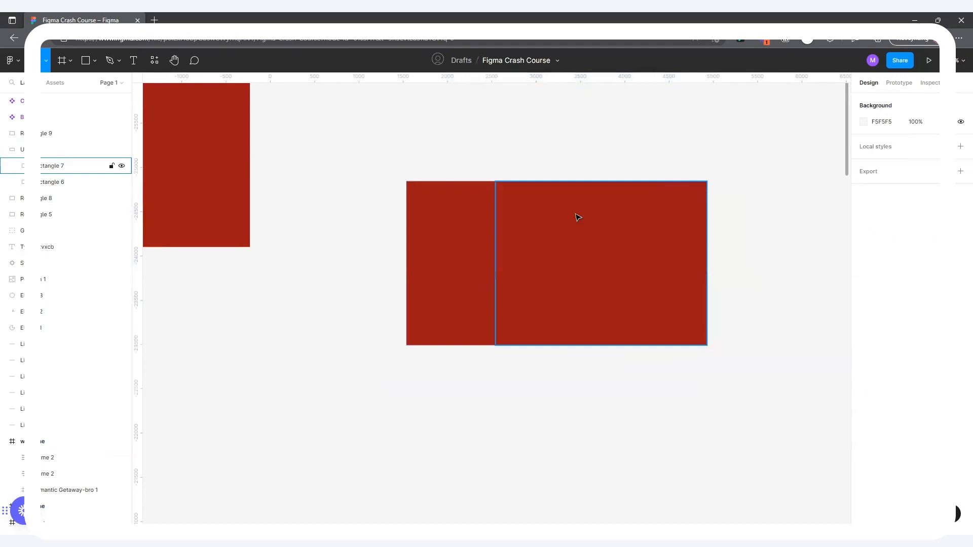
scroll(578, 215, "down", 3)
scroll(560, 234, "up", 2)
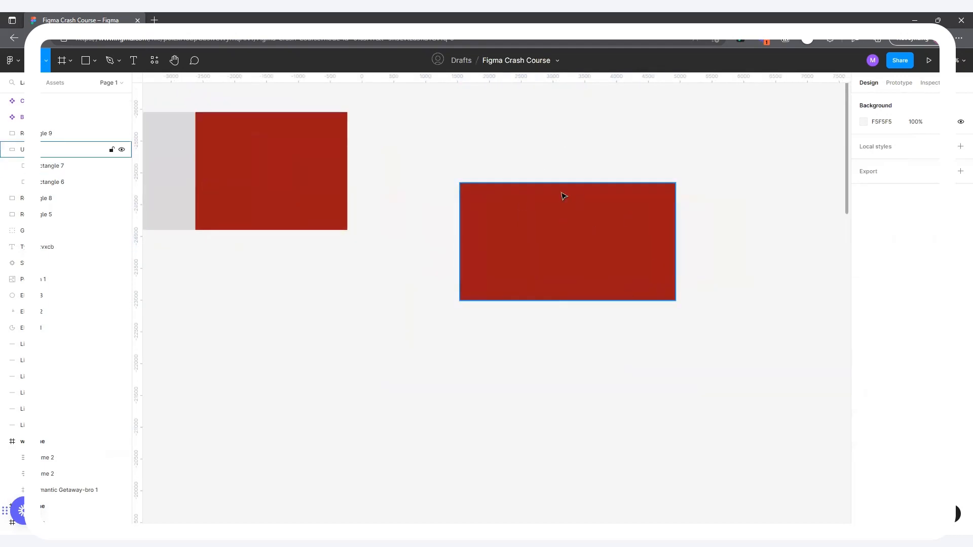
double_click(629, 274)
scroll(627, 271, "down", 1)
scroll(585, 226, "up", 1)
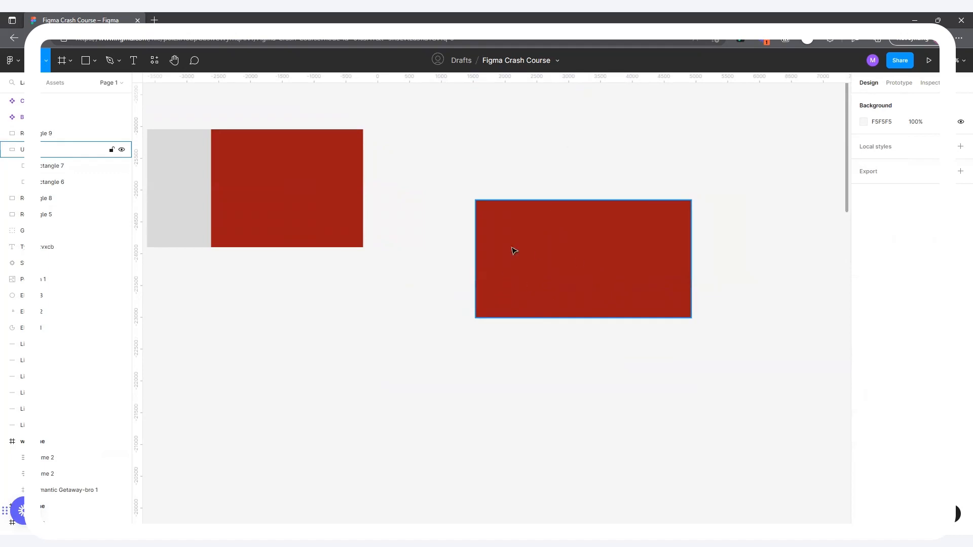
scroll(582, 263, "down", 2)
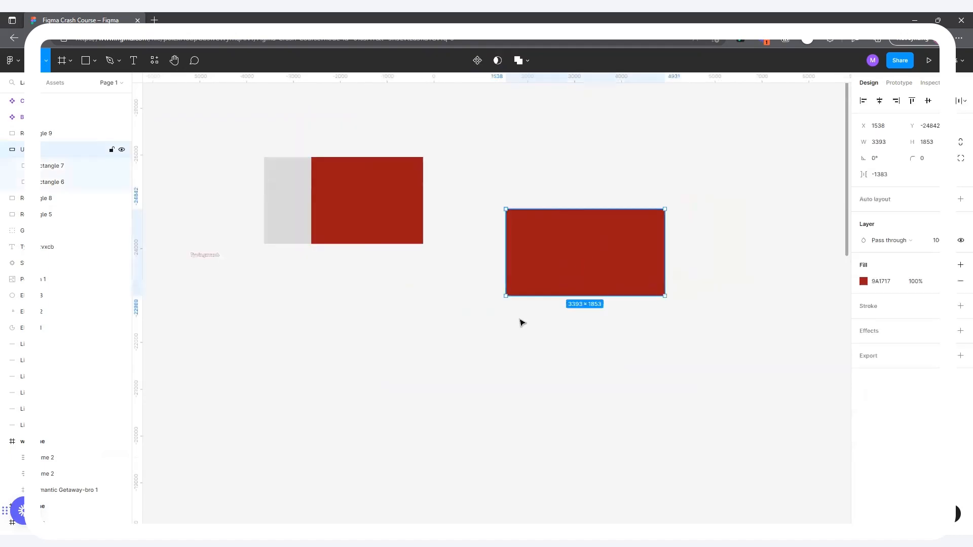
Move the united red shape below the grey and red pair, and duplicate that pair to the right
left_click_drag(579, 268, 426, 374)
left_click_drag(274, 128, 406, 257)
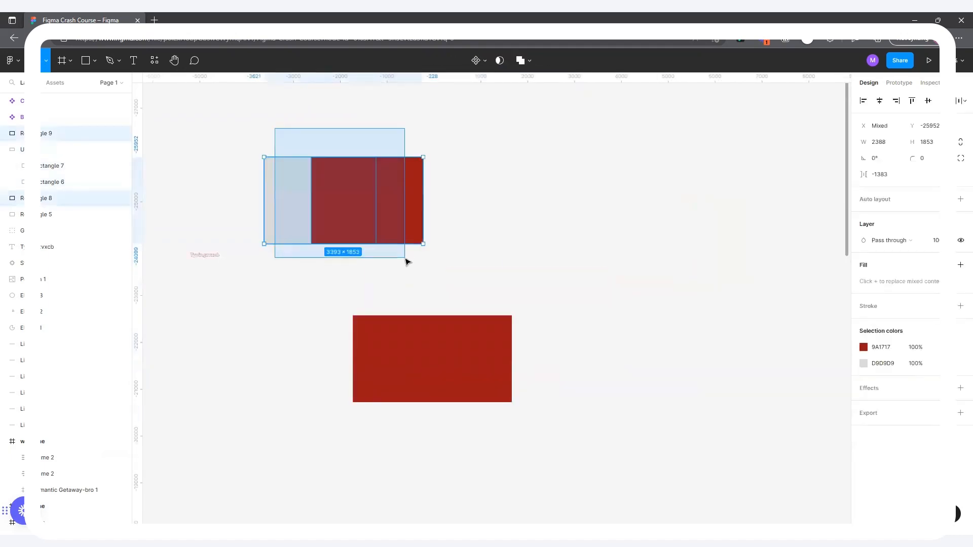
left_click_drag(335, 193, 602, 172)
scroll(605, 162, "up", 2)
scroll(627, 125, "up", 1)
Bring the grey rectangle of the copied pair to the front, above the red one
left_click(467, 194)
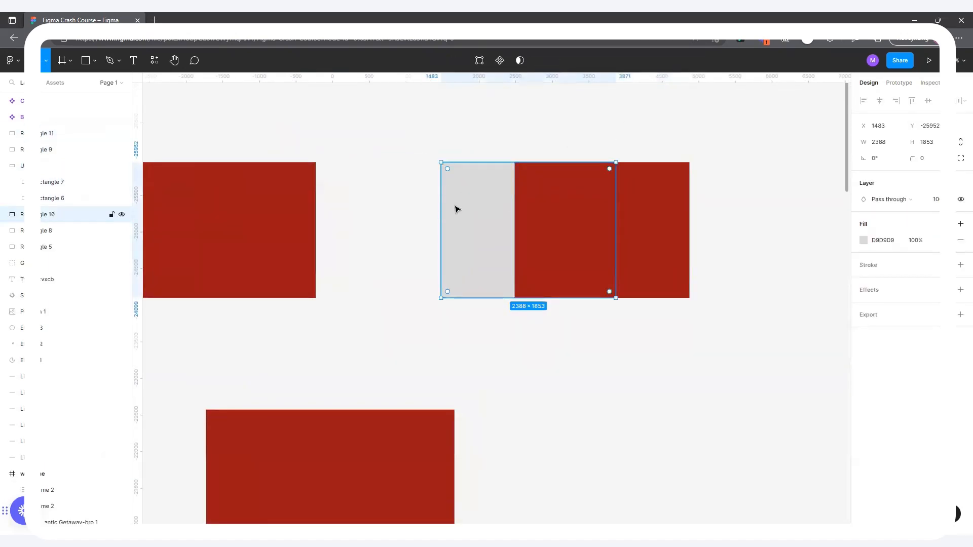
right_click(466, 211)
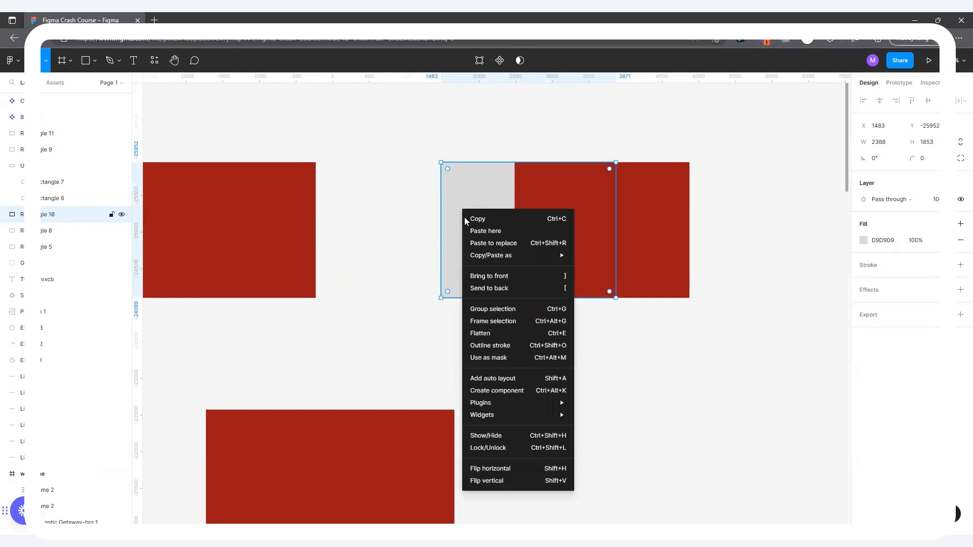
left_click(493, 277)
left_click(568, 149)
left_click_drag(548, 110, 666, 353)
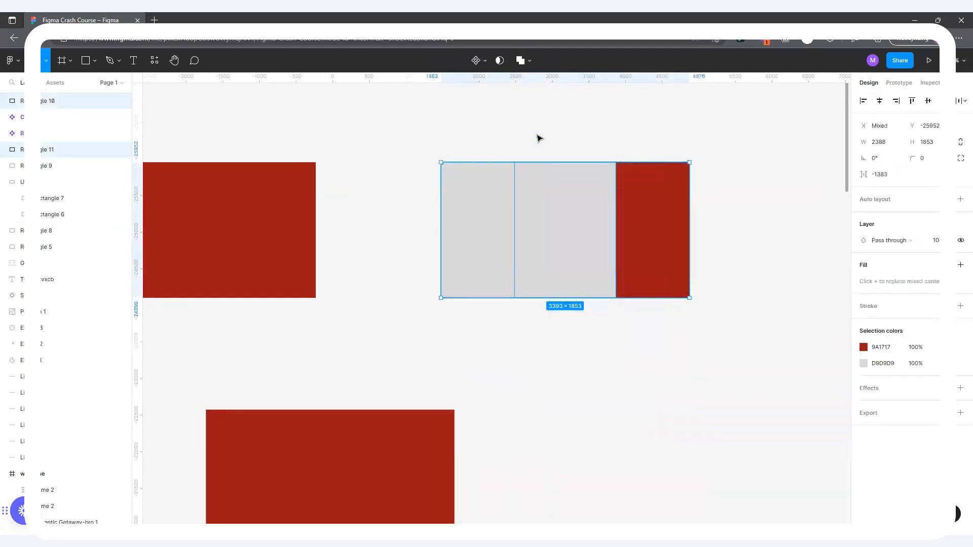
left_click(528, 62)
left_click(639, 121)
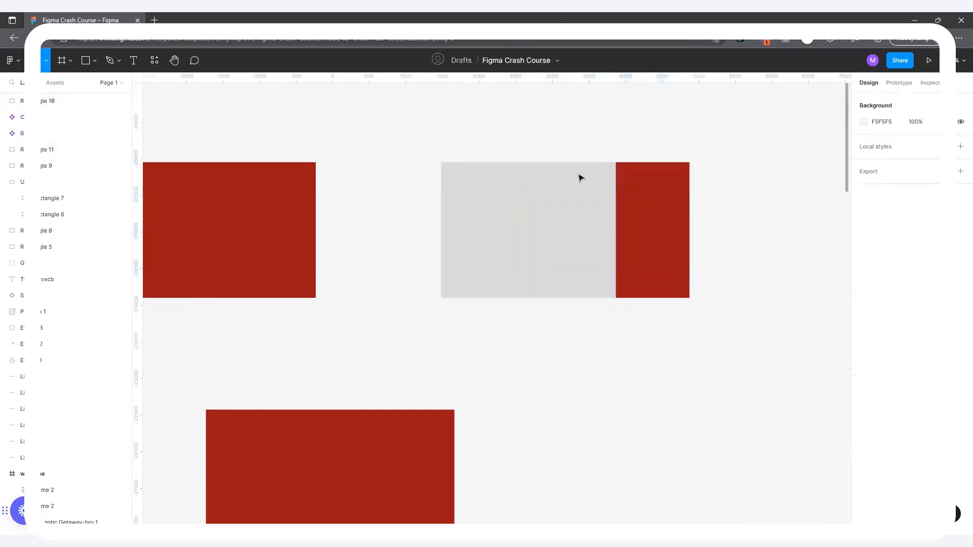
Shift the front grey rectangle slightly to the right over the red rectangle, to about X 1574
left_click(523, 195)
left_click_drag(542, 201, 575, 210)
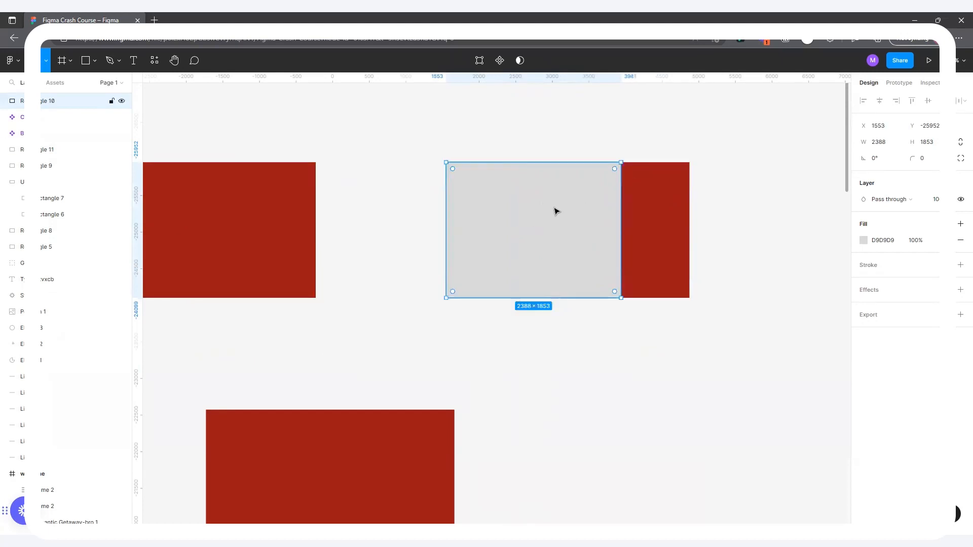
mouse_move(512, 191)
left_mouse_down()
mouse_move(514, 202)
mouse_move(523, 193)
left_mouse_up()
key("Escape")
Combine the front grey rectangle and the red rectangle behind it with Union selection
left_click(598, 226)
left_click(641, 275, "shift")
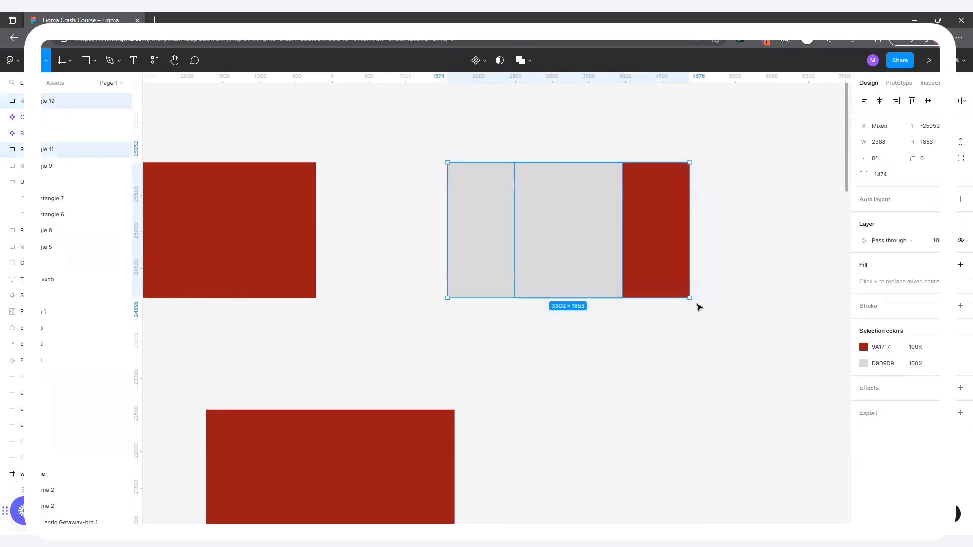
left_click(524, 61)
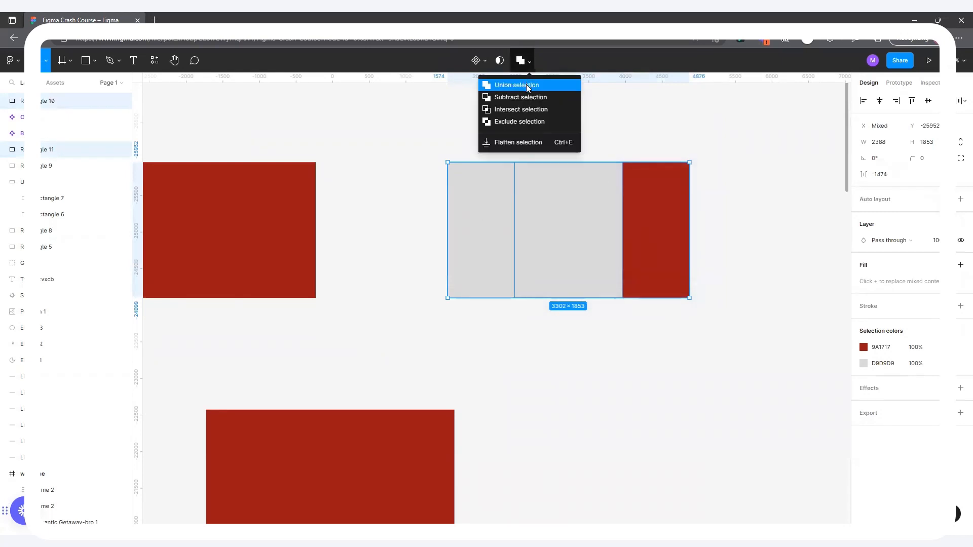
left_click(528, 88)
Move the united grey shape to the left of the united red shape, and shift the red shape slightly left
left_click_drag(656, 211, 578, 211)
left_click_drag(599, 243, 603, 213)
scroll(530, 155, "down", 1)
scroll(530, 155, "down", 2)
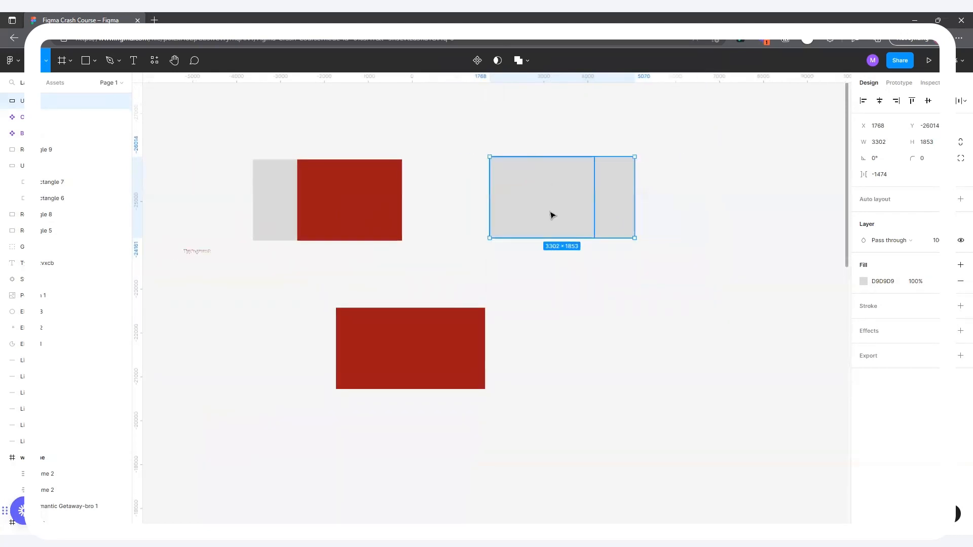
left_click_drag(547, 203, 218, 343)
left_click_drag(360, 343, 341, 343)
Duplicate the remaining overlapping grey and red pair to the empty area on its right
left_click_drag(256, 107, 579, 198)
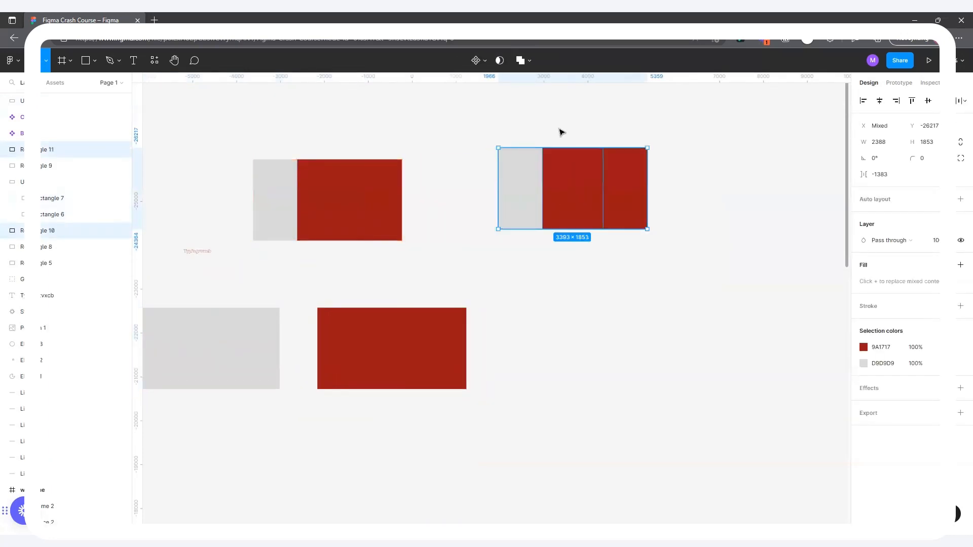
scroll(595, 130, "up", 3)
left_click(698, 205)
left_click_drag(445, 130, 654, 344)
left_click(721, 260)
Apply Subtract selection to the newly copied pair, cutting the red rectangle out of the grey one
left_click_drag(406, 138, 714, 309)
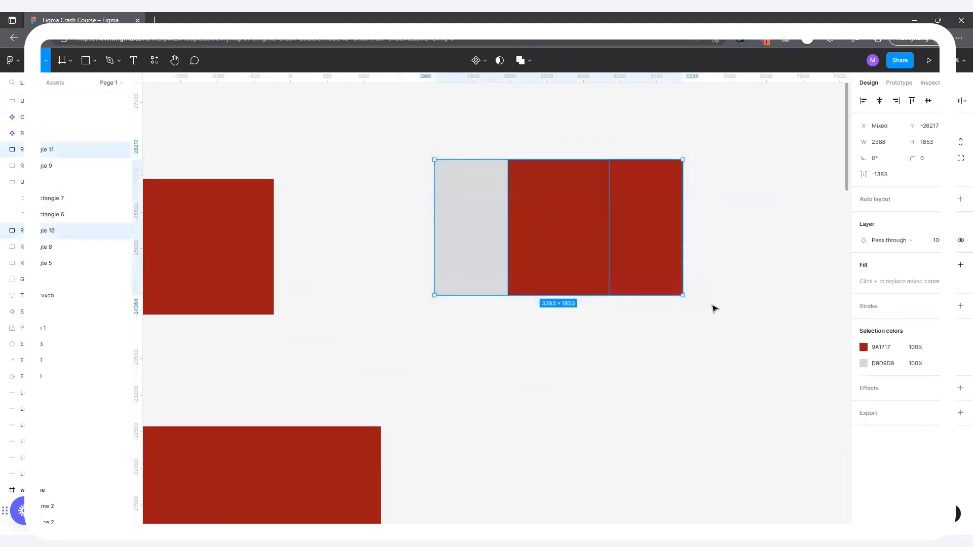
left_click(530, 65)
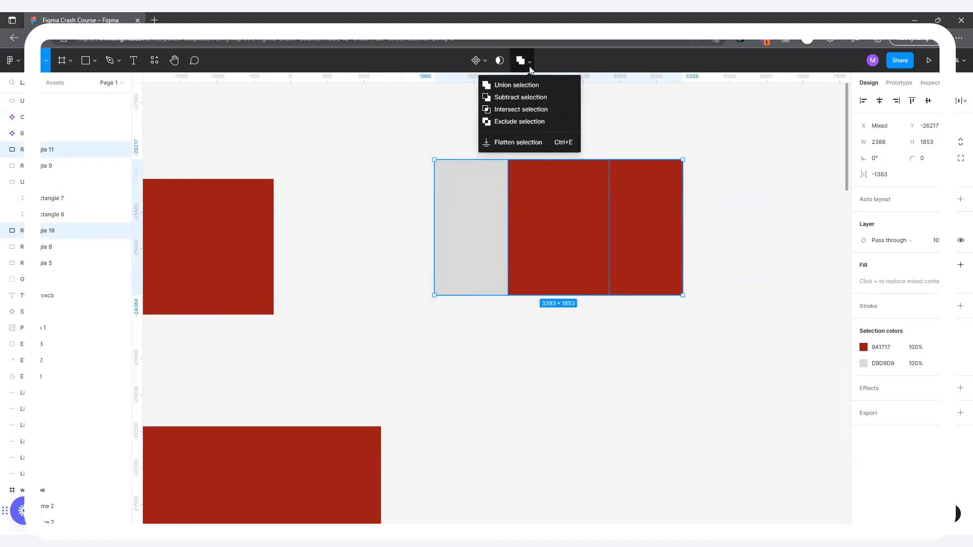
left_click(517, 97)
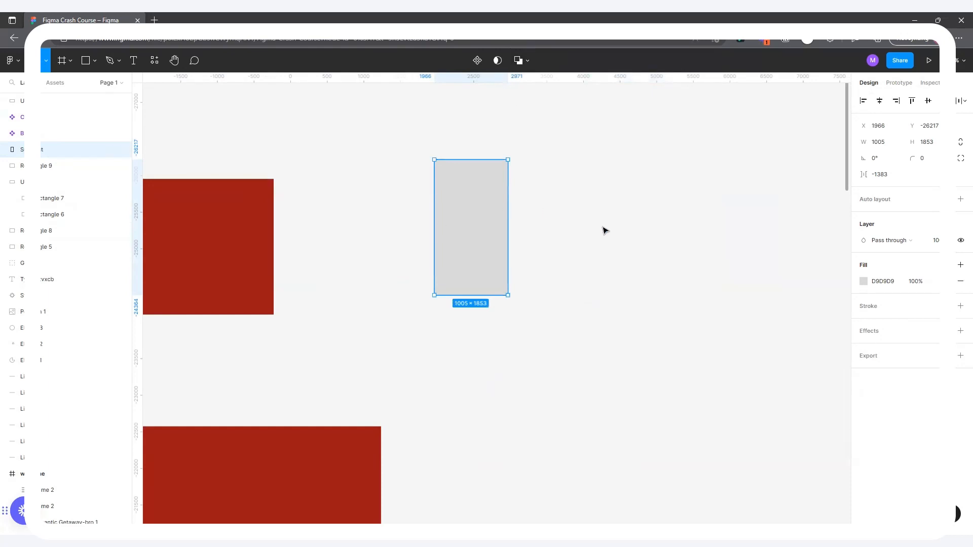
scroll(606, 227, "down", 3)
scroll(441, 174, "up", 2)
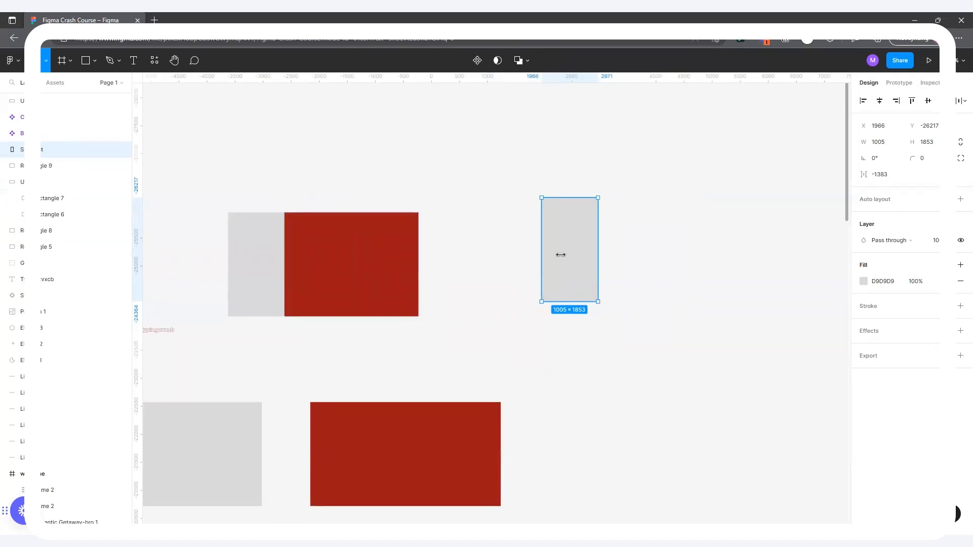
Nudge the subtracted grey shape and the original overlapping grey and red pair slightly downward
mouse_move(562, 224)
left_mouse_down()
mouse_move(547, 223)
mouse_move(577, 229)
left_mouse_up()
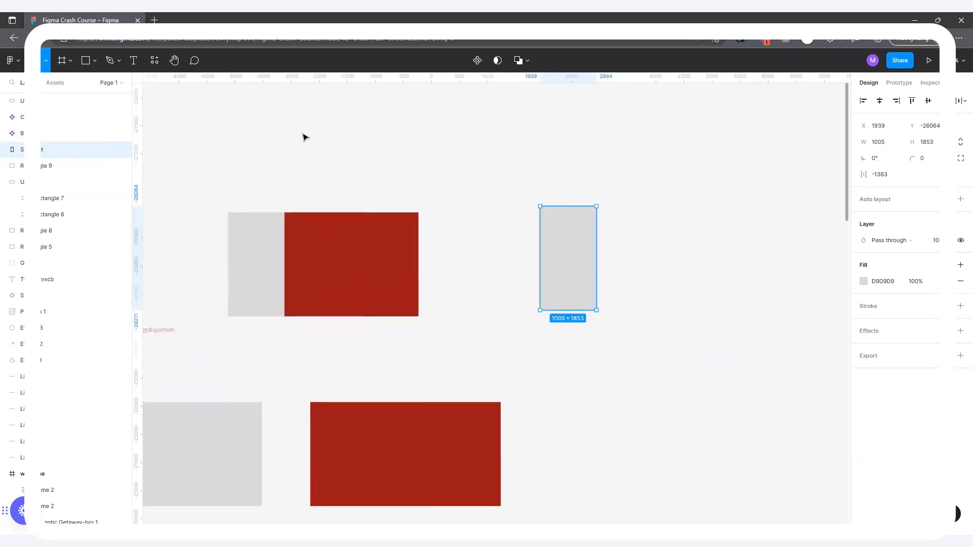
left_click_drag(291, 162, 412, 327)
scroll(253, 239, "up", 5)
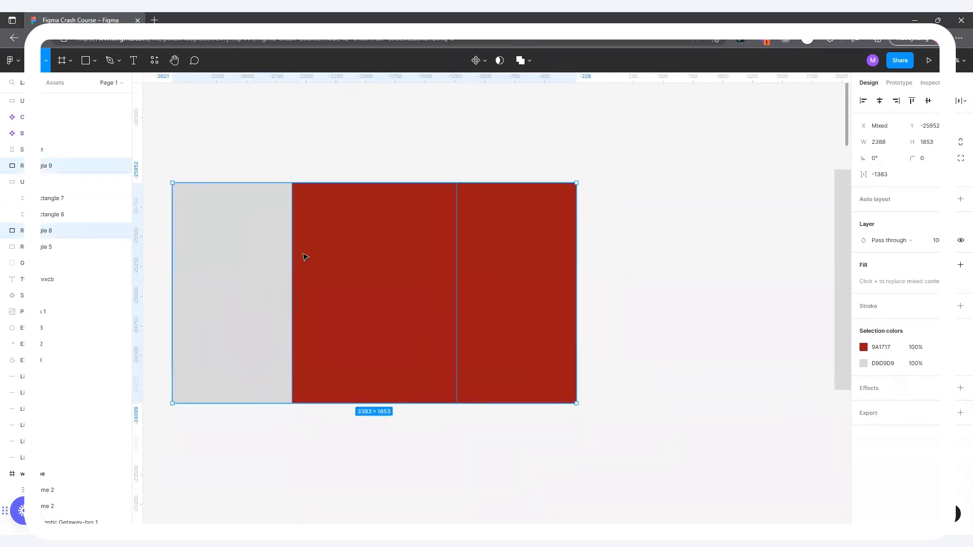
scroll(314, 211, "down", 5)
scroll(325, 212, "up", 3)
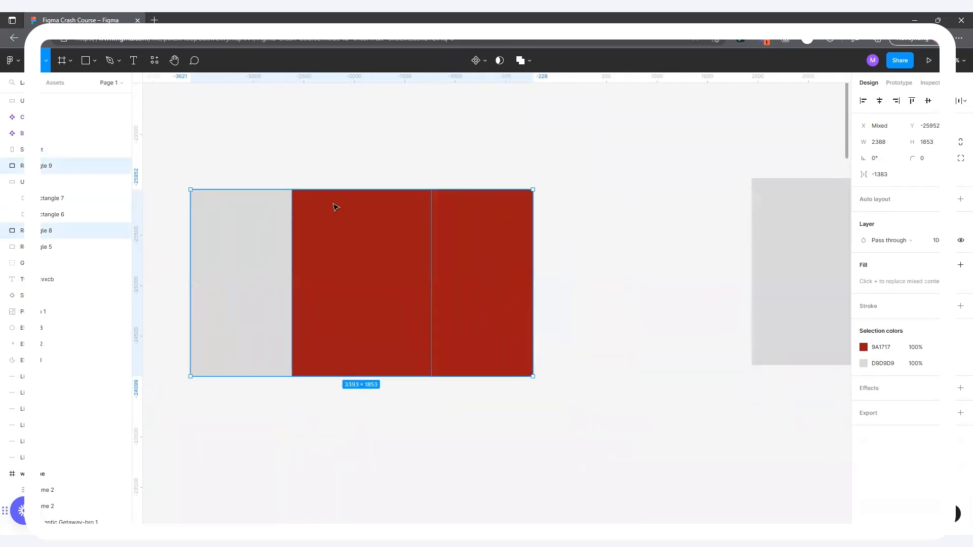
scroll(335, 206, "down", 5)
scroll(350, 202, "up", 2)
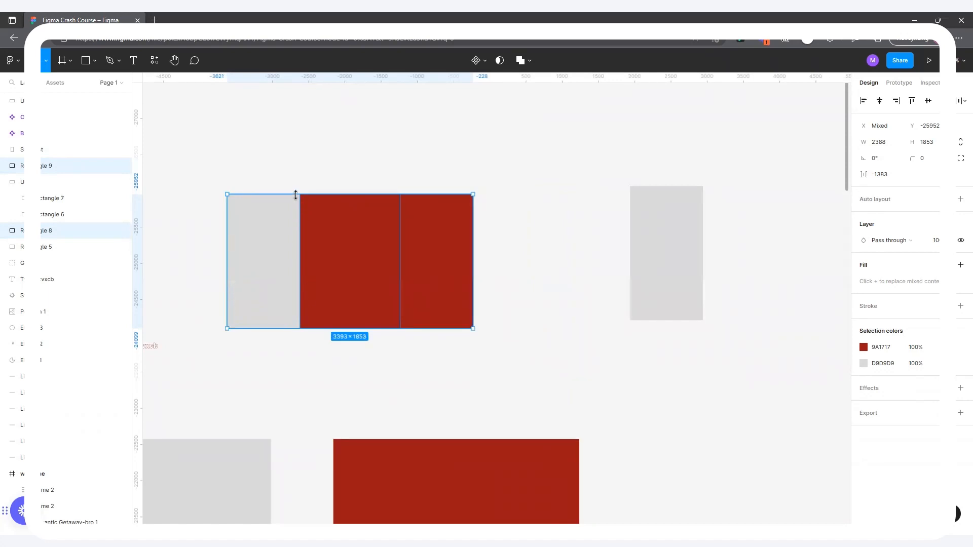
scroll(299, 209, "up", 2)
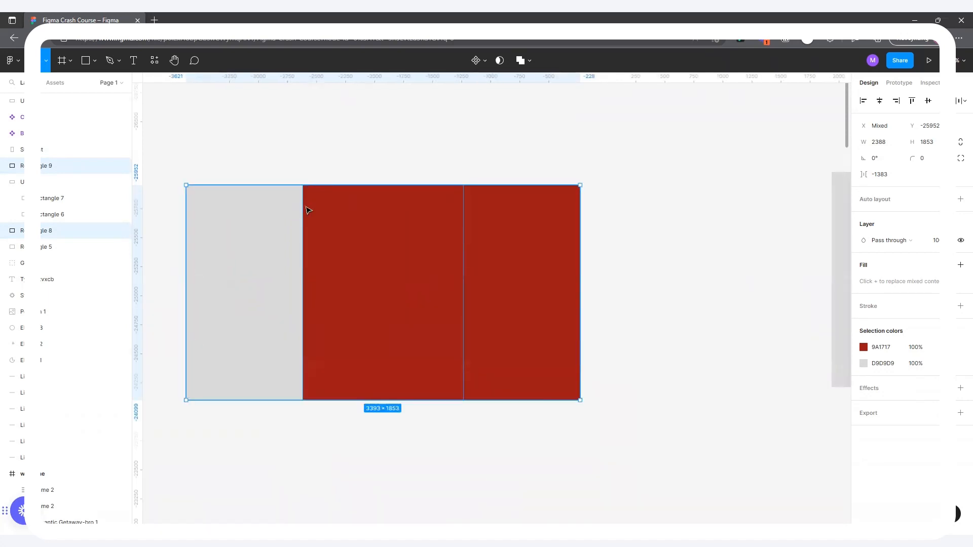
left_click_drag(310, 352, 305, 350)
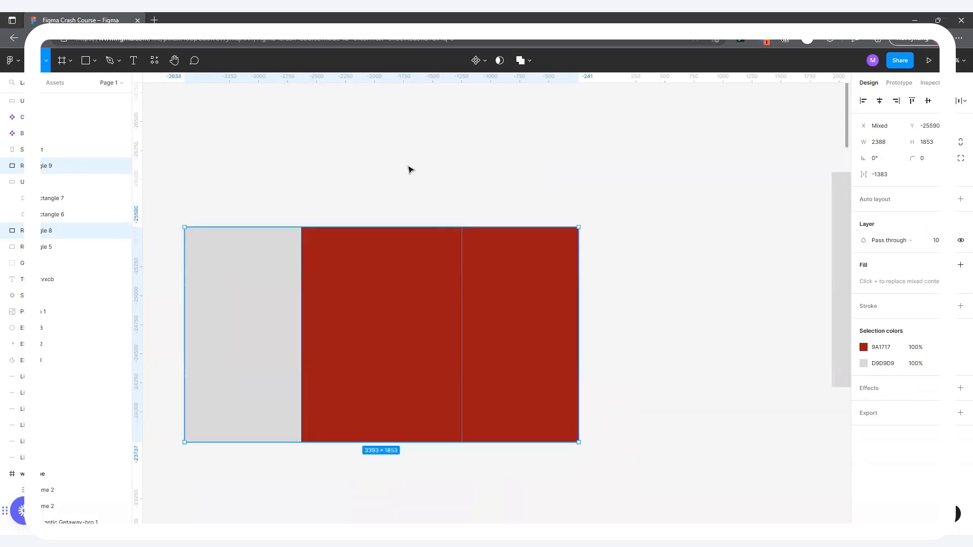
scroll(408, 167, "down", 1)
scroll(408, 170, "down", 3)
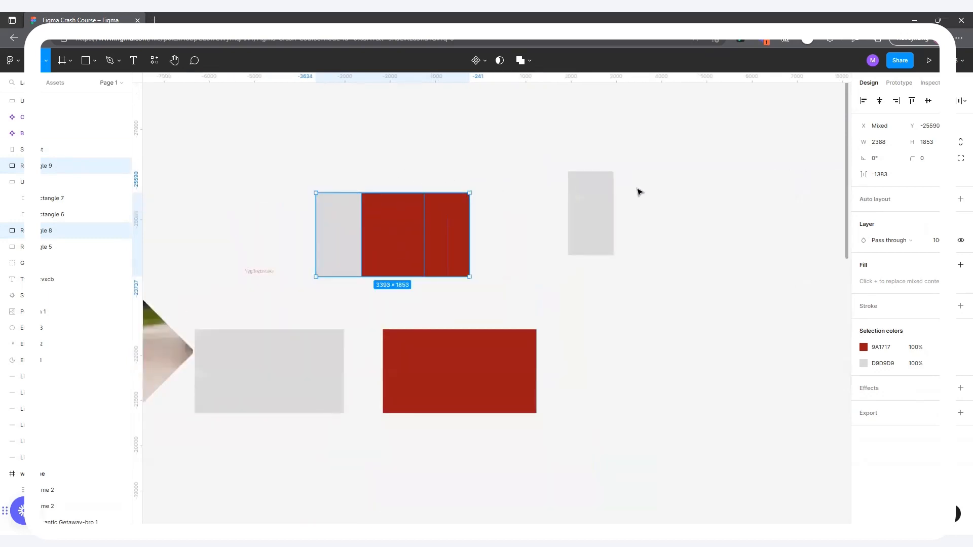
Open the subtracted shape and examine the full grey rectangle still held inside it
left_click(588, 197)
scroll(557, 195, "down", 2)
scroll(579, 196, "up", 1)
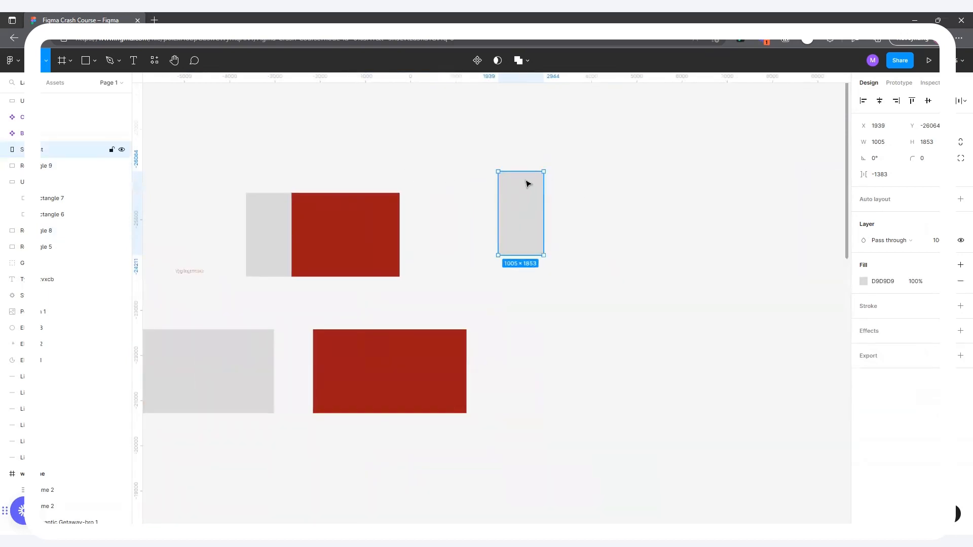
left_click(595, 166)
left_click(530, 204)
double_click(534, 199)
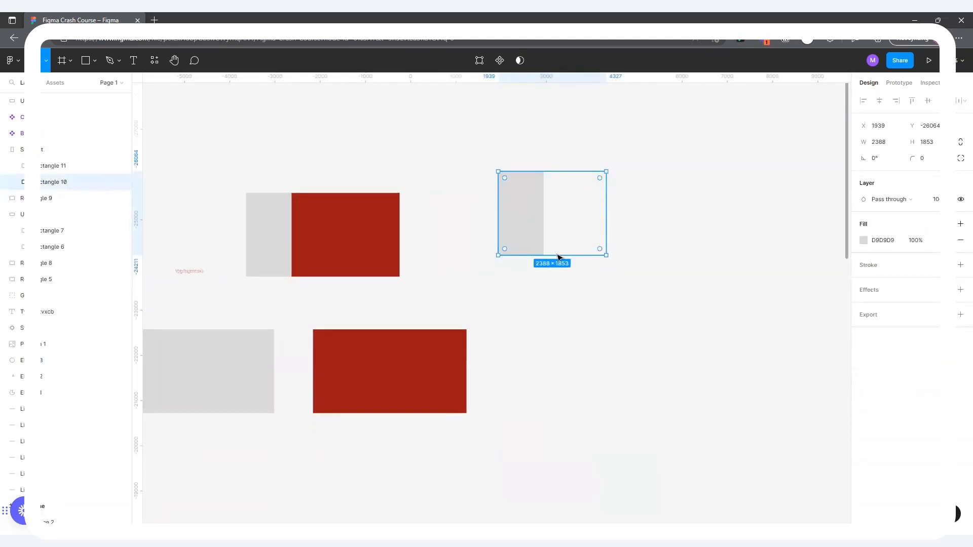
left_click(674, 258)
Move the subtracted grey shape to the upper left of the original overlapping pair
left_click(534, 204)
mouse_move(532, 192)
left_mouse_down()
mouse_move(527, 217)
mouse_move(539, 209)
left_mouse_up()
left_click_drag(525, 223, 201, 192)
left_click(300, 167)
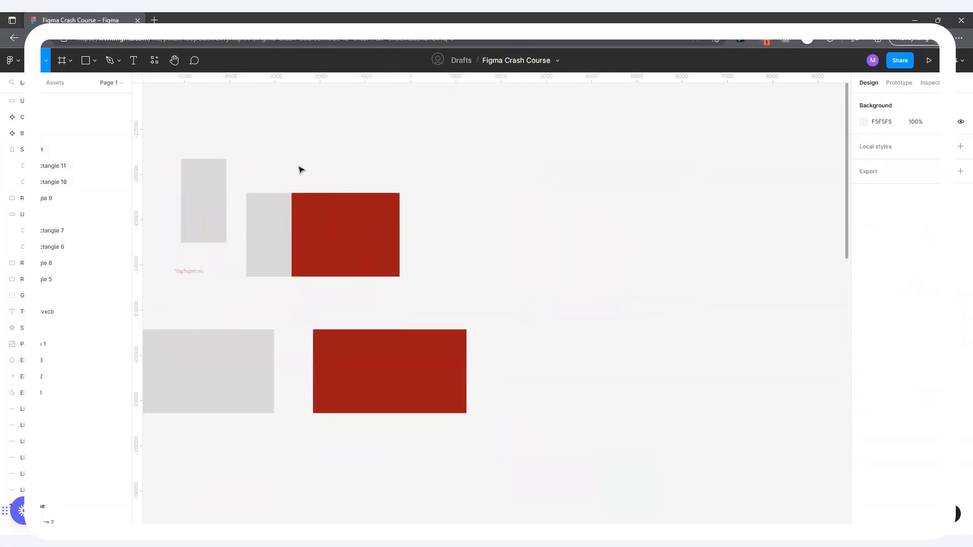
Duplicate the original overlapping pair to the empty area on its right and apply Intersect selection to the copy
left_click_drag(271, 162, 366, 294)
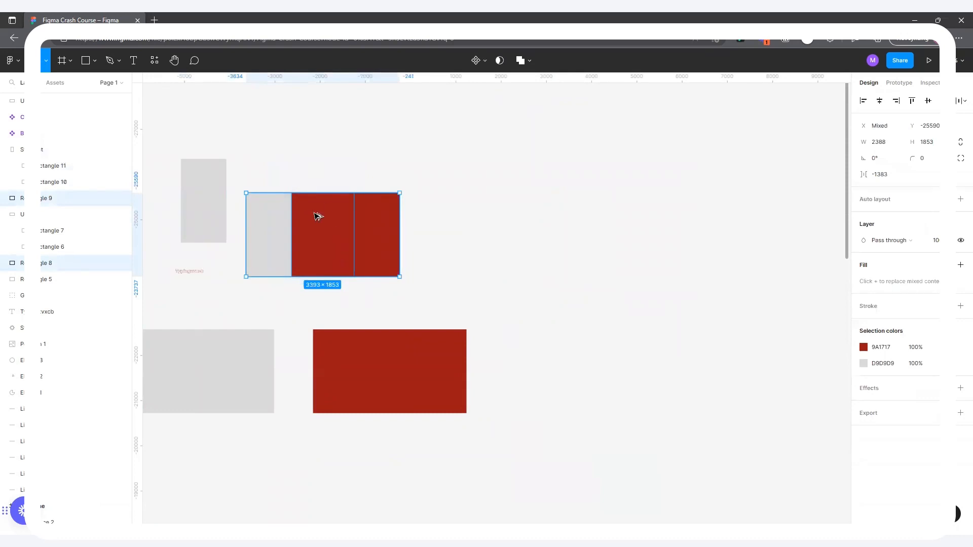
left_click_drag(315, 216, 556, 213)
left_click(529, 61)
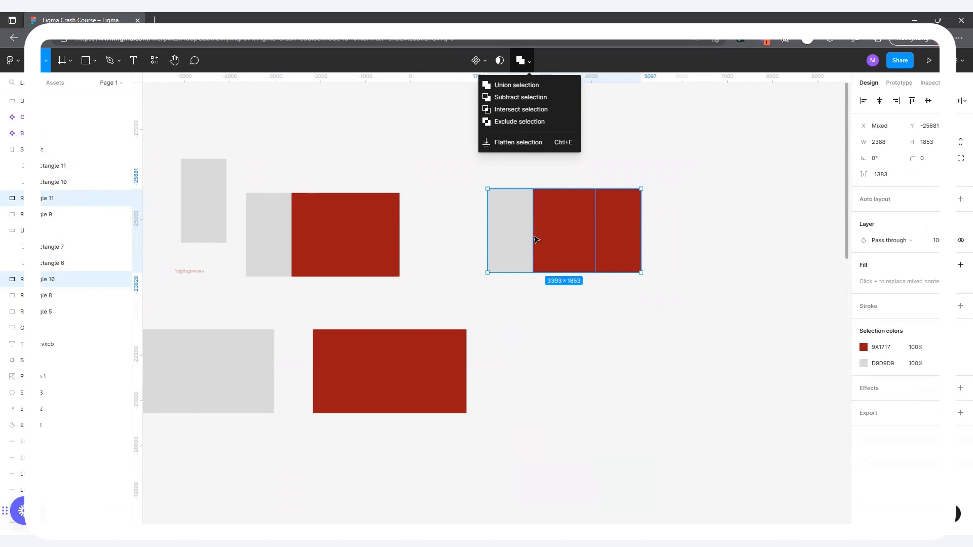
scroll(561, 202, "up", 5)
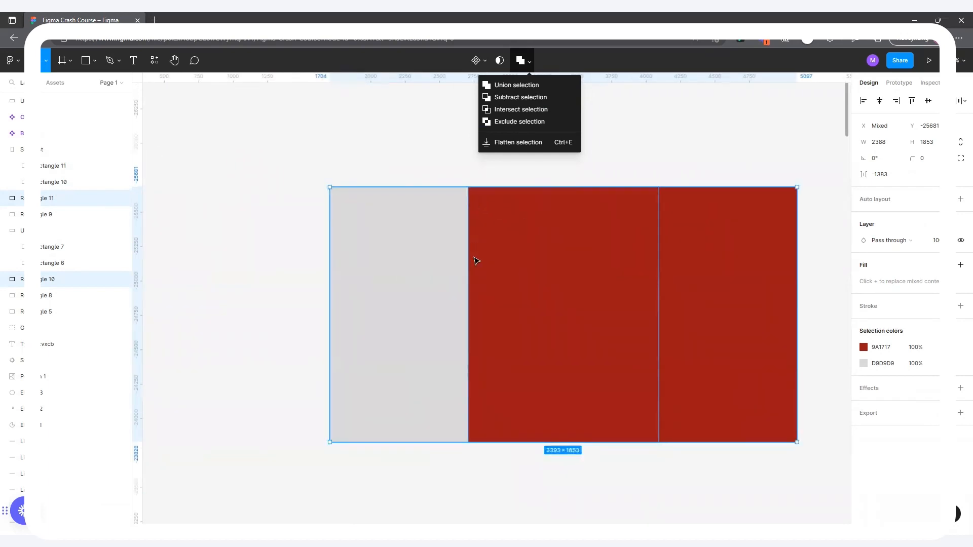
left_click(530, 111)
Move the intersected red shape to the left of the subtracted grey shape
left_click_drag(541, 239, 521, 223)
left_click_drag(566, 291, 561, 202)
scroll(566, 246, "down", 5)
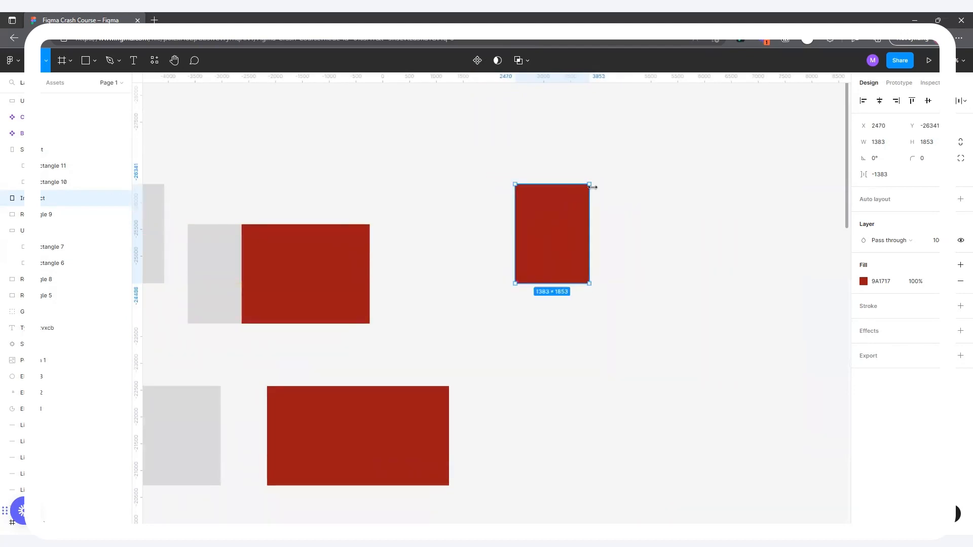
key("ctrl+z")
key("ctrl+z")
scroll(603, 233, "down", 3)
left_click_drag(578, 233, 263, 210)
Duplicate the original overlapping pair to the empty area at its upper right and apply Exclude selection to the copy
left_click_drag(397, 211, 613, 196)
scroll(652, 154, "up", 5)
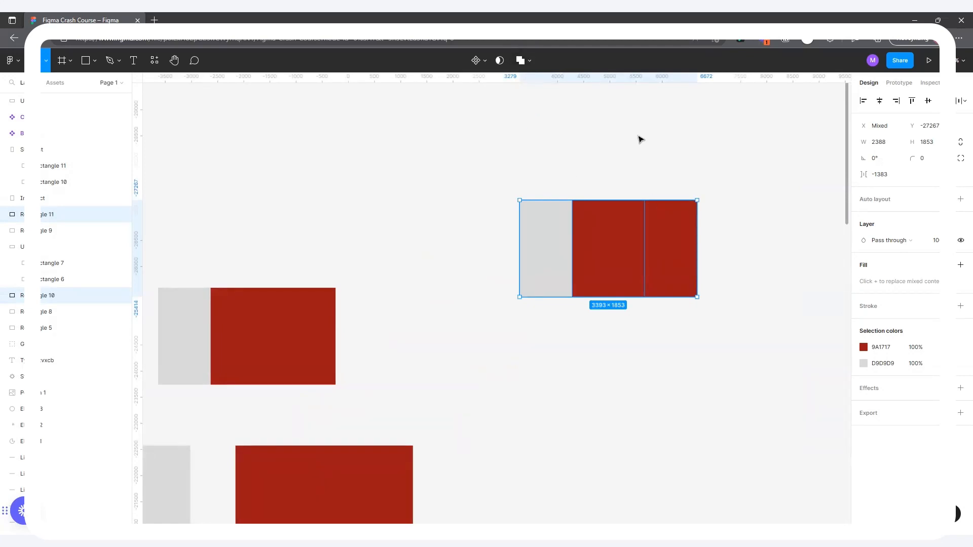
left_click(529, 63)
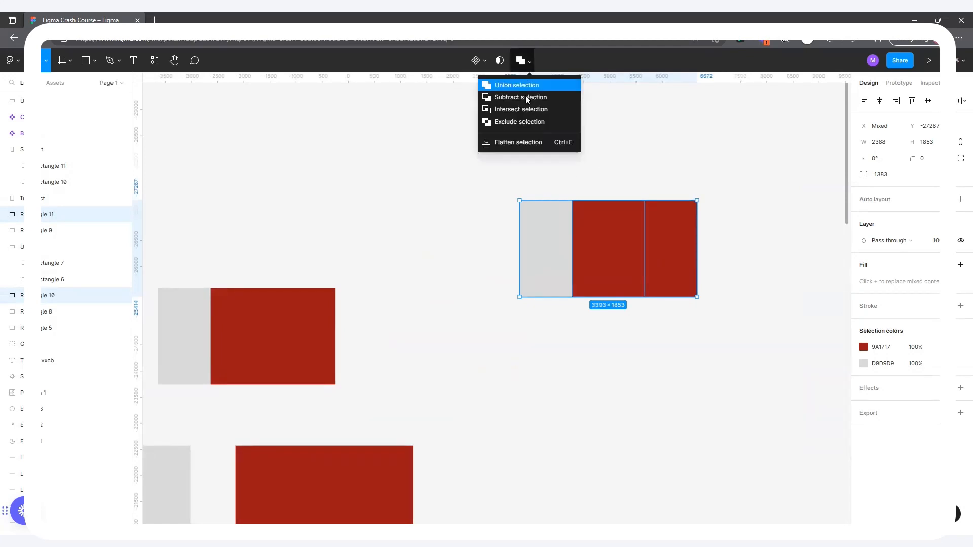
left_click(524, 122)
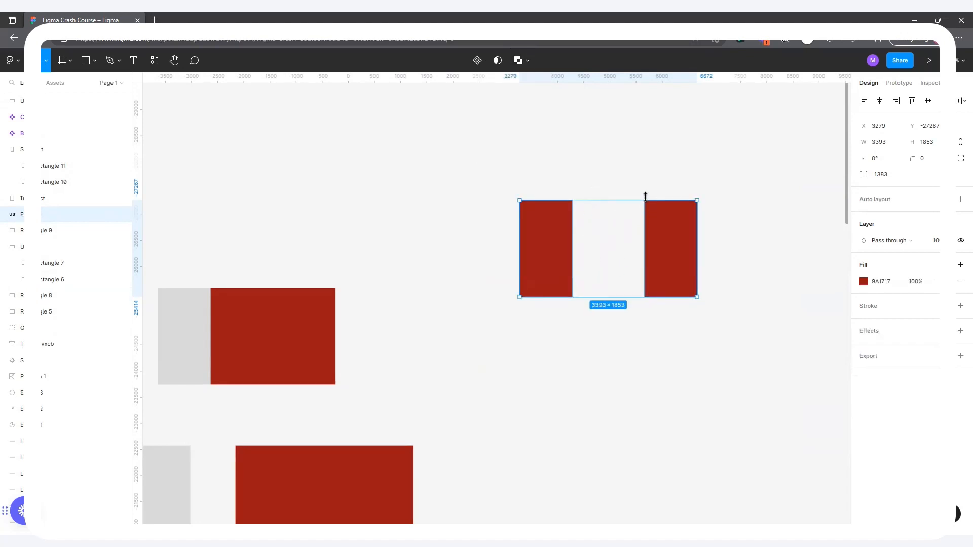
scroll(646, 197, "up", 3)
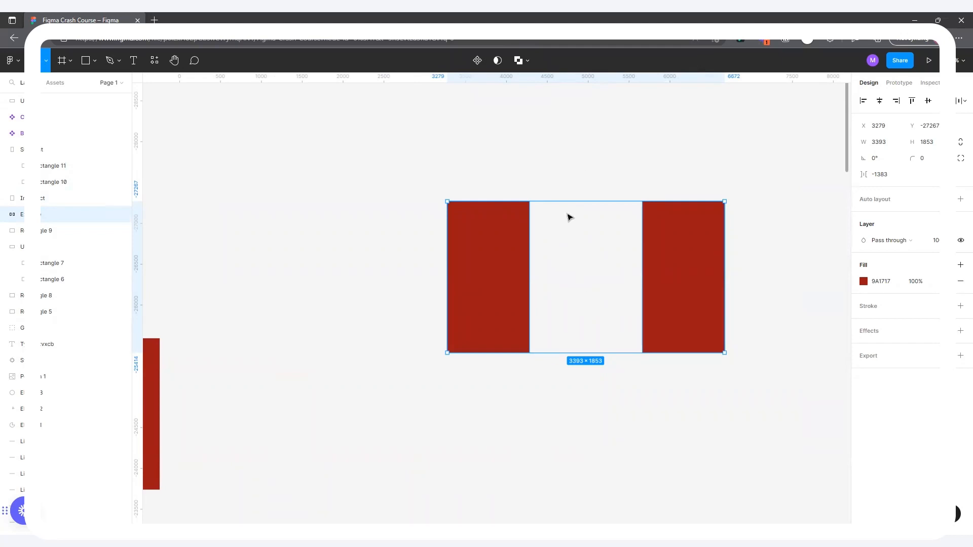
scroll(578, 223, "down", 3)
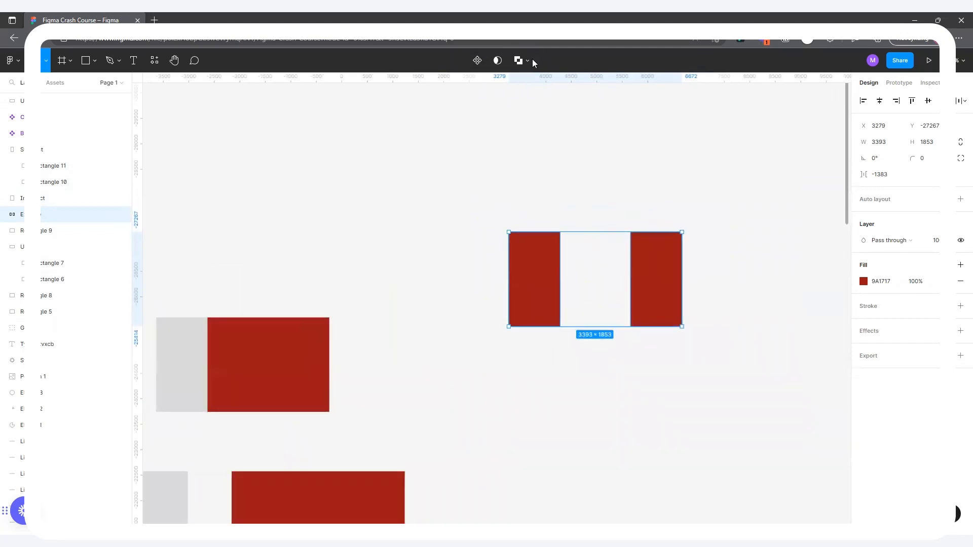
left_click(527, 60)
left_click(605, 262)
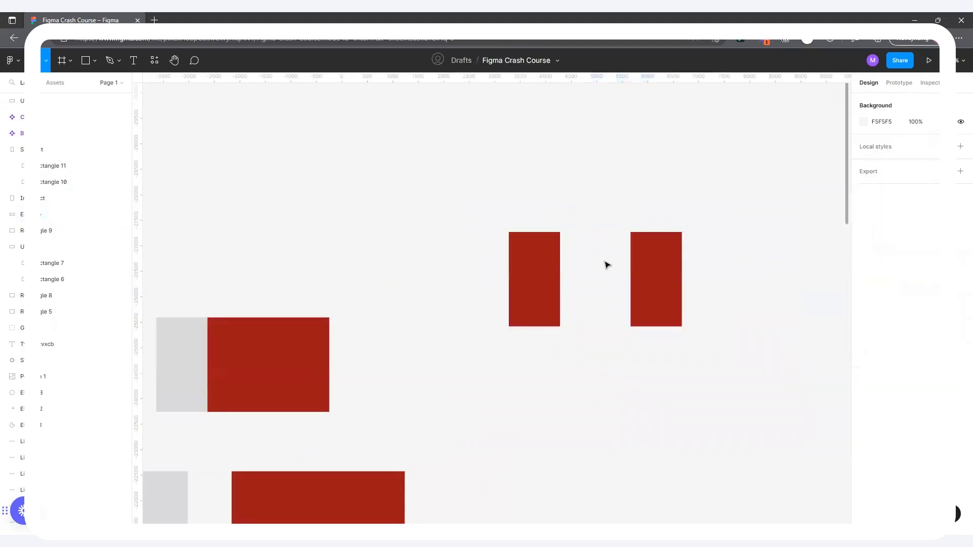
scroll(595, 260, "up", 2)
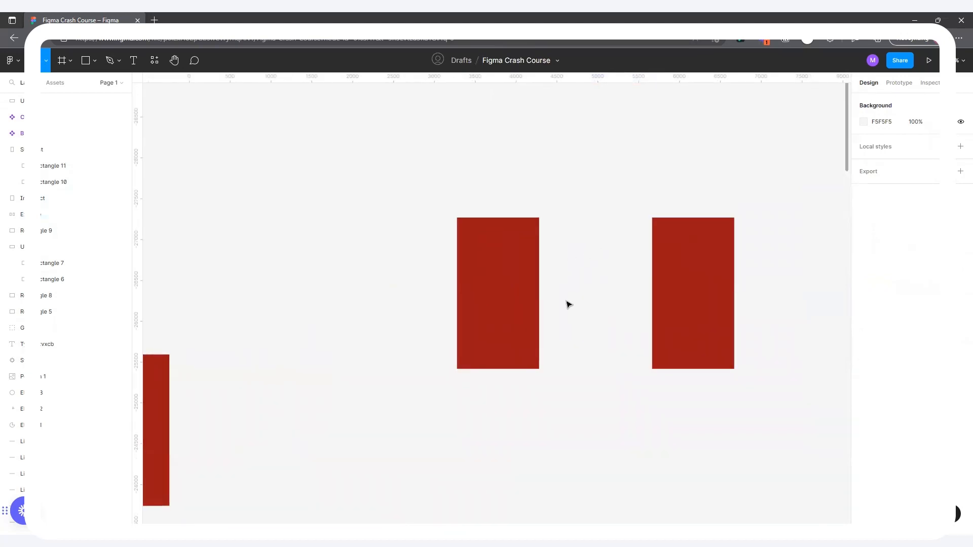
scroll(600, 274, "down", 2)
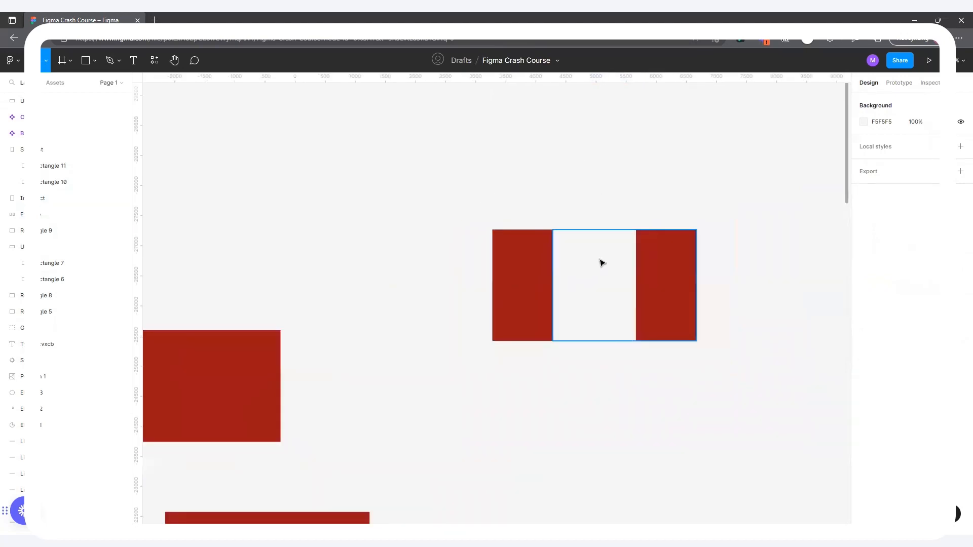
Move the excluded red shape slightly up and to the left, and change its fill to teal
left_click(536, 256)
left_click_drag(524, 172, 525, 220)
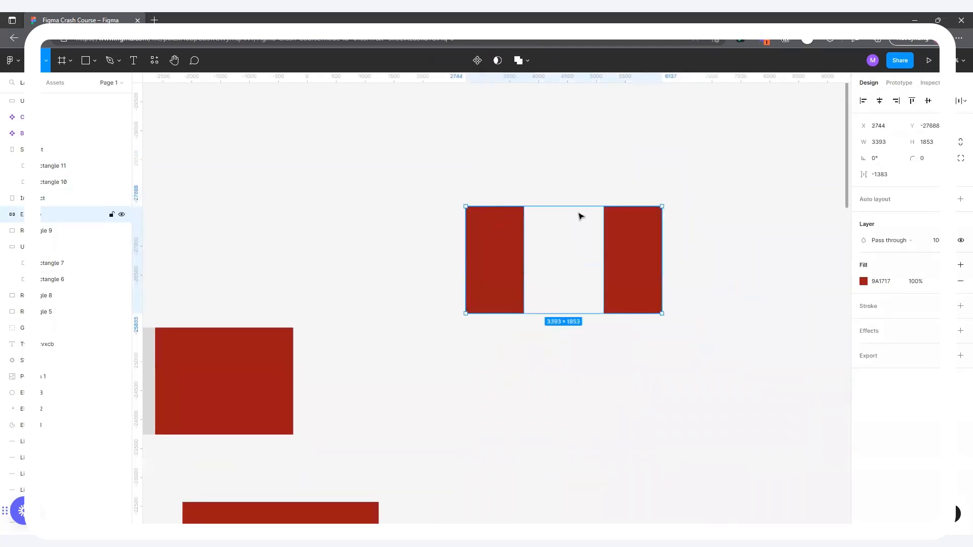
scroll(592, 172, "up", 1)
scroll(623, 252, "down", 2)
left_click_drag(623, 253, 616, 221)
left_click(863, 281)
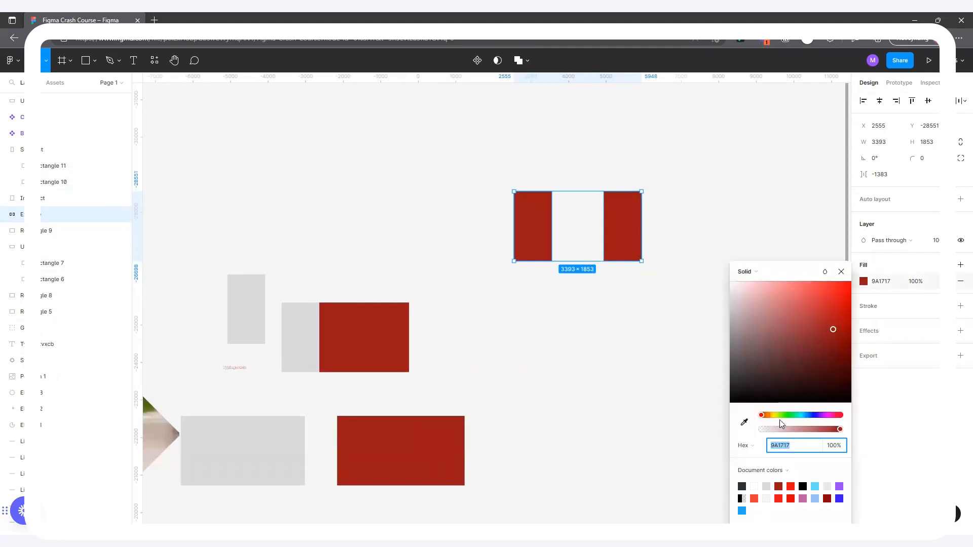
left_click_drag(770, 415, 800, 417)
left_click_drag(833, 327, 855, 336)
left_click(736, 197)
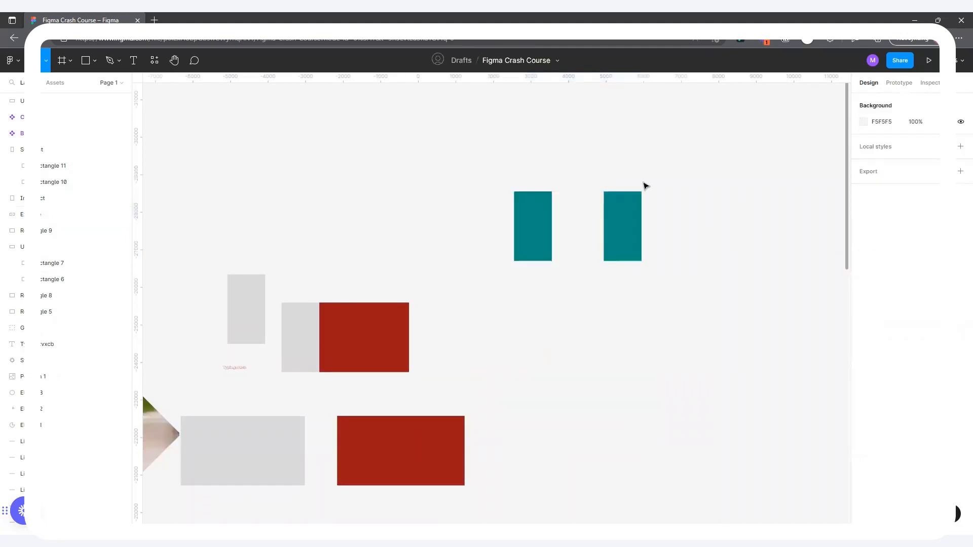
Move the teal excluded shape left, above the subtracted grey shape
scroll(623, 212, "up", 2)
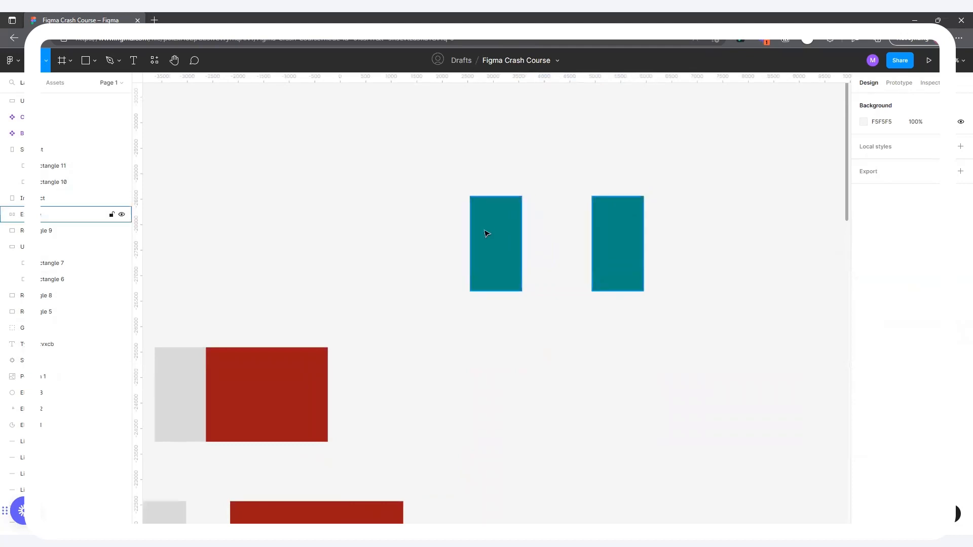
scroll(679, 281, "down", 3)
left_click_drag(647, 258, 382, 238)
left_click(434, 178)
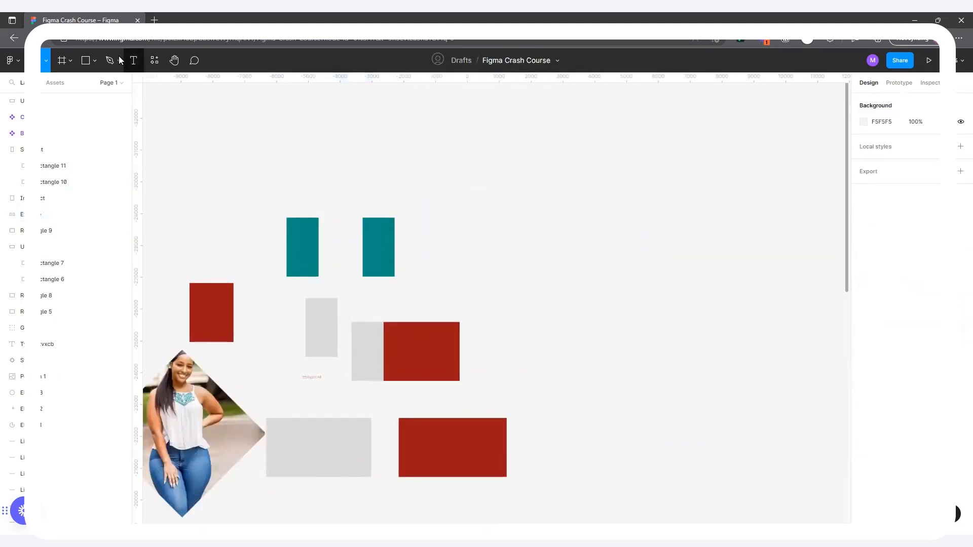
Draw a circle about 3423 × 3423 in the empty area beyond the rectangles and duplicate it overlapping to the right
left_click(94, 61)
left_click(76, 121)
mouse_move(564, 181)
left_mouse_down()
mouse_move(662, 291)
mouse_move(674, 290)
left_mouse_up()
left_click_drag(638, 240, 684, 238)
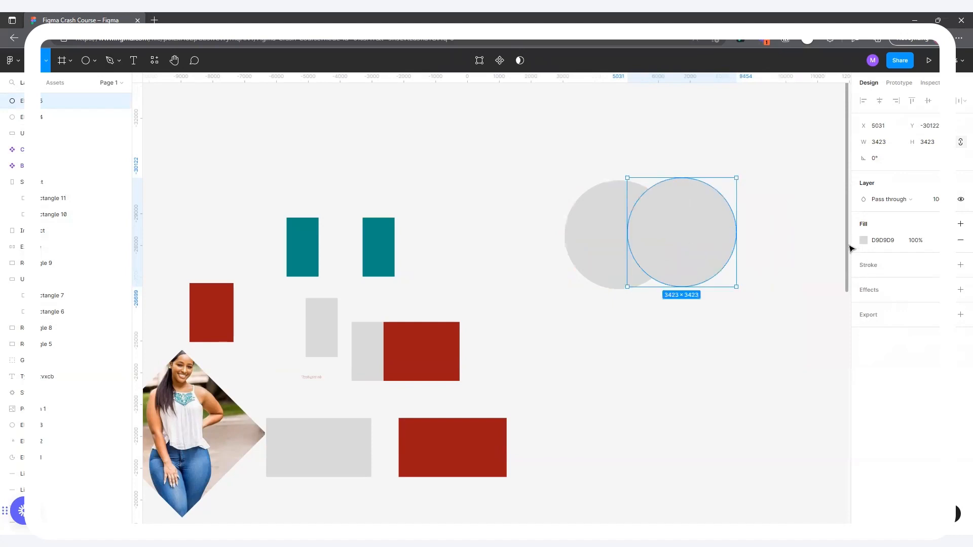
Fill the right circle with blue 0050EC and the left circle with purple 9747FF
left_click(863, 241)
left_click_drag(798, 386, 809, 386)
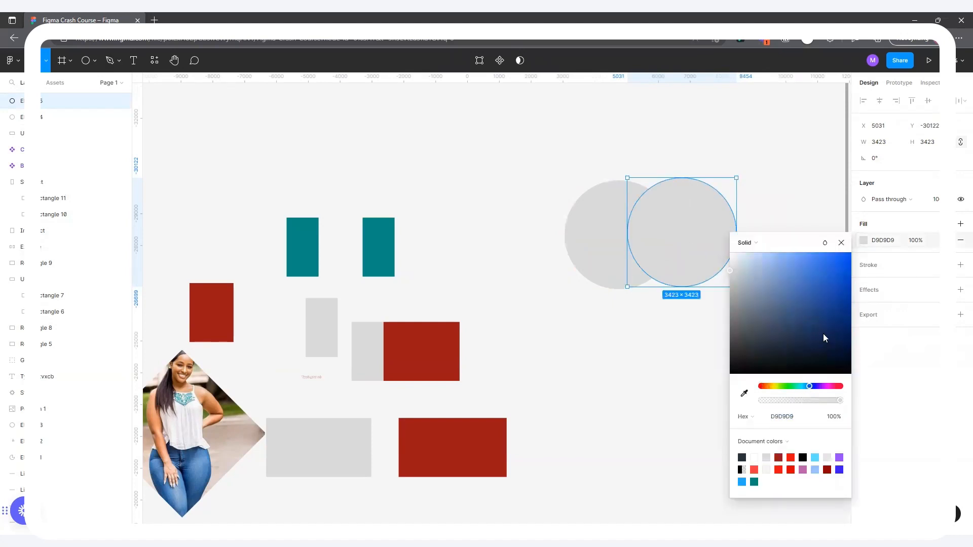
left_click_drag(834, 304, 851, 261)
left_click(606, 208)
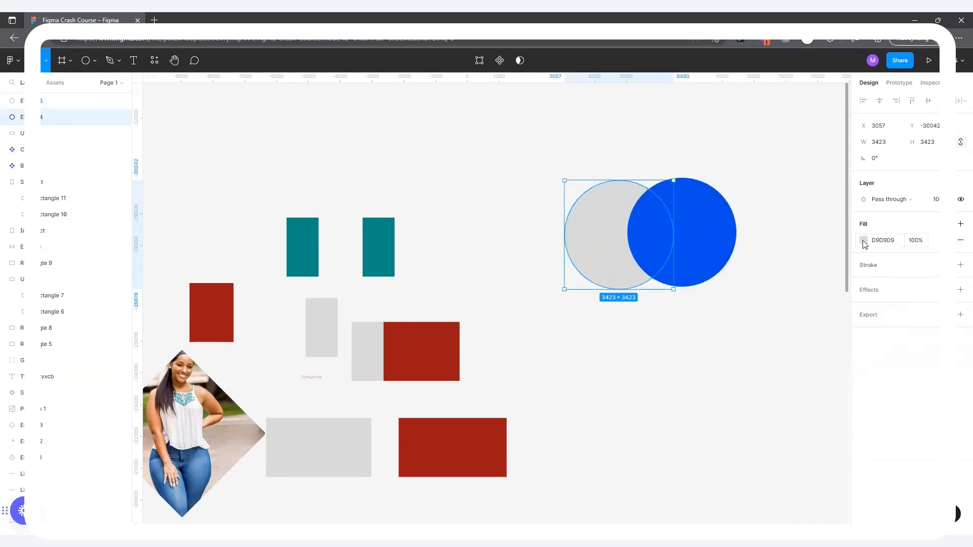
left_click(863, 240)
left_click(838, 458)
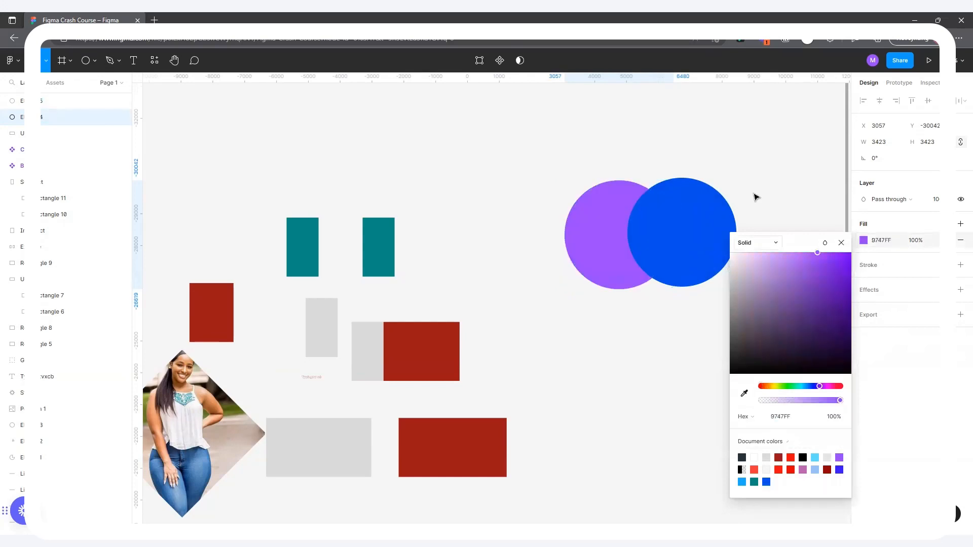
left_click(756, 197)
Align the blue circle level with the purple one so its edge meets the purple centre, and duplicate the pair up and to the left
left_click_drag(665, 234, 658, 234)
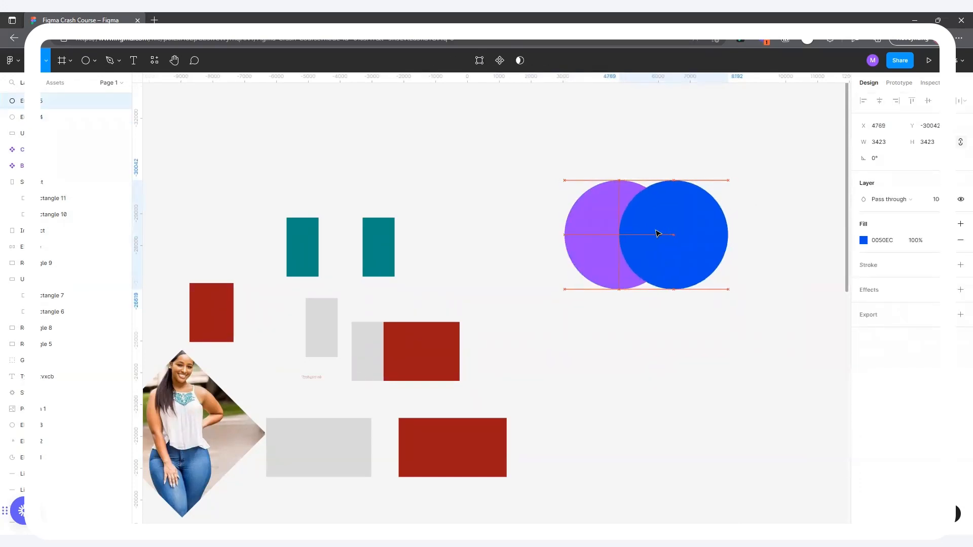
scroll(749, 146, "up", 3)
left_click(748, 146)
left_click_drag(507, 173, 731, 314)
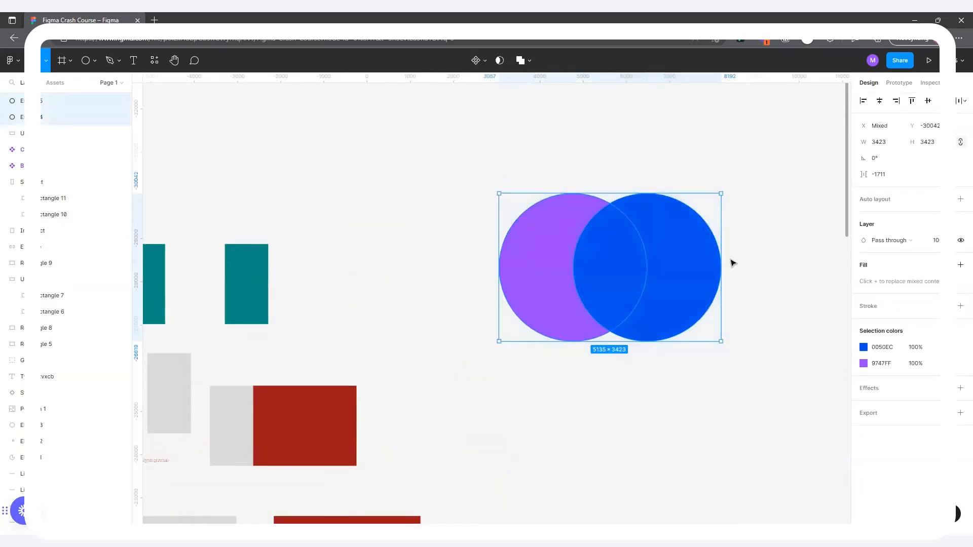
scroll(734, 251, "down", 3)
left_click_drag(647, 243, 536, 186, "alt")
Combine the lower-right purple and blue circles with Union selection, and rotate the united shape to about -89°
left_click_drag(617, 190, 712, 326)
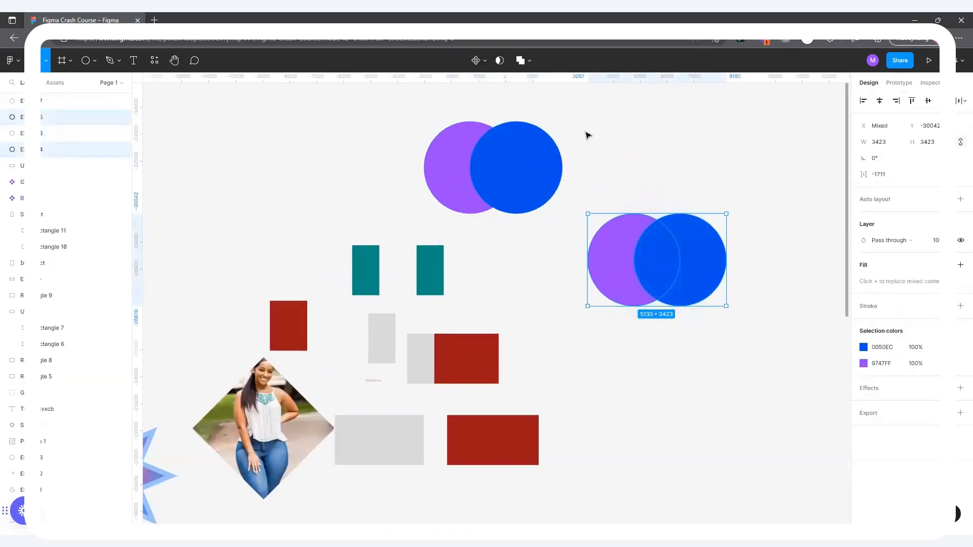
left_click(528, 62)
left_click(530, 84)
mouse_move(672, 257)
left_mouse_down()
mouse_move(675, 230)
mouse_move(708, 241)
mouse_move(634, 290)
mouse_move(679, 276)
mouse_move(344, 225)
mouse_move(256, 181)
mouse_move(290, 184)
mouse_move(274, 178)
mouse_move(467, 302)
mouse_move(666, 272)
left_mouse_up()
left_click_drag(685, 240, 669, 367)
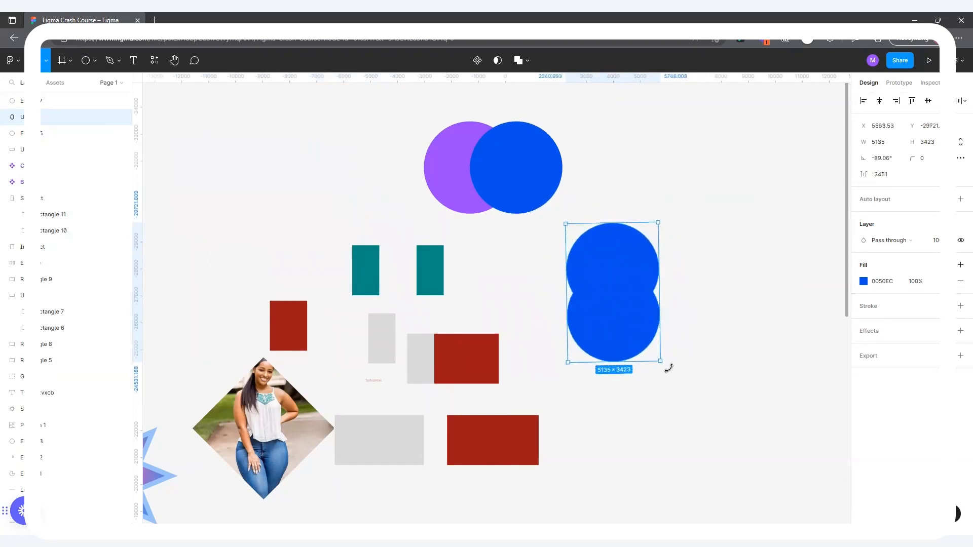
Duplicate the united blue shape to its right and rotate the copy to about -0.85° so it lies horizontally
left_click_drag(593, 315, 740, 282)
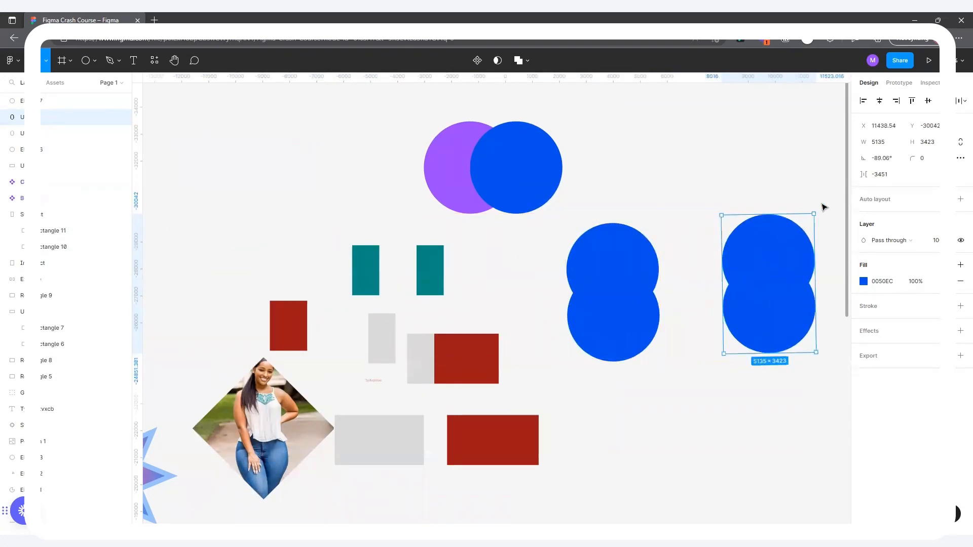
left_click_drag(817, 212, 697, 238)
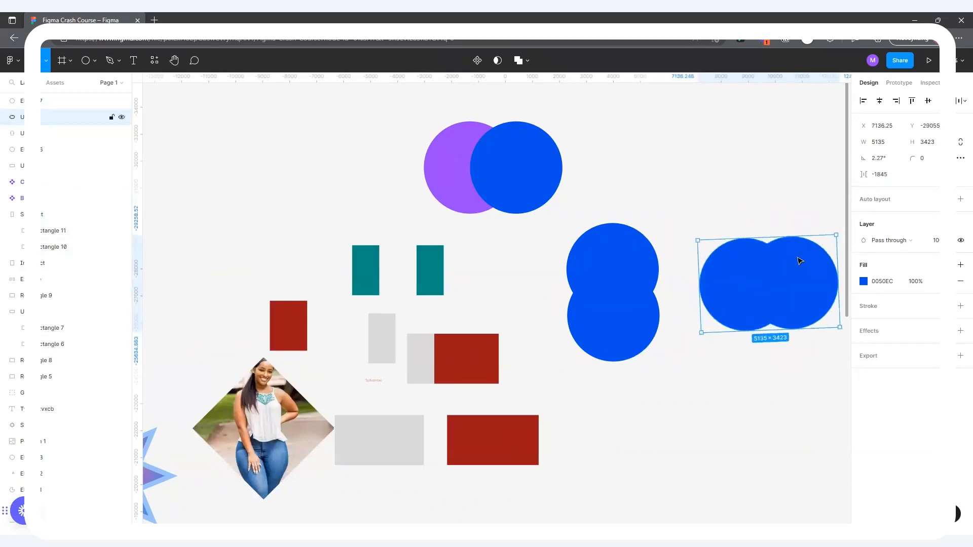
left_click_drag(837, 231, 840, 234)
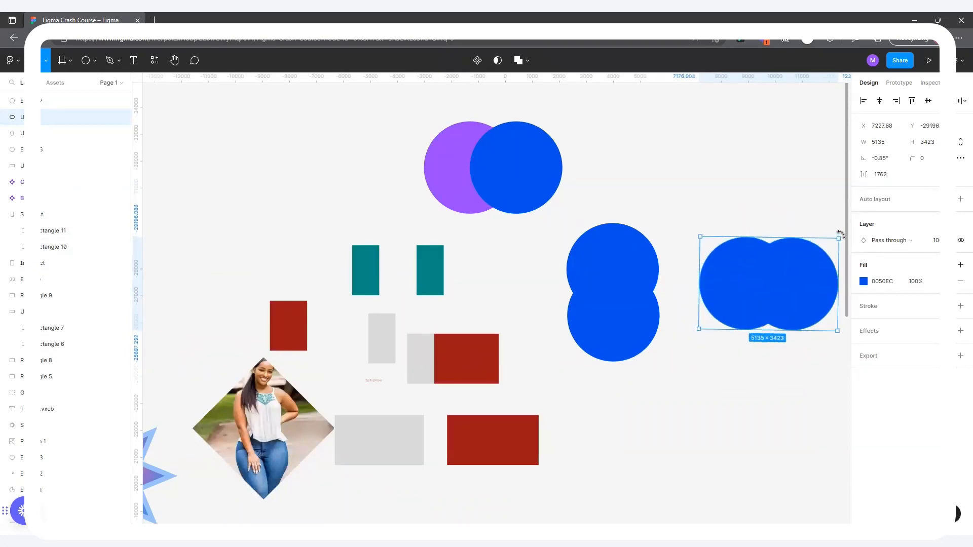
Shrink the horizontal shape to about 3981 × 2447, place it against the upright shape's right side, and duplicate it on the left side
left_click_drag(779, 235, 777, 262)
left_click_drag(776, 297, 581, 292)
left_click_drag(514, 288, 514, 287)
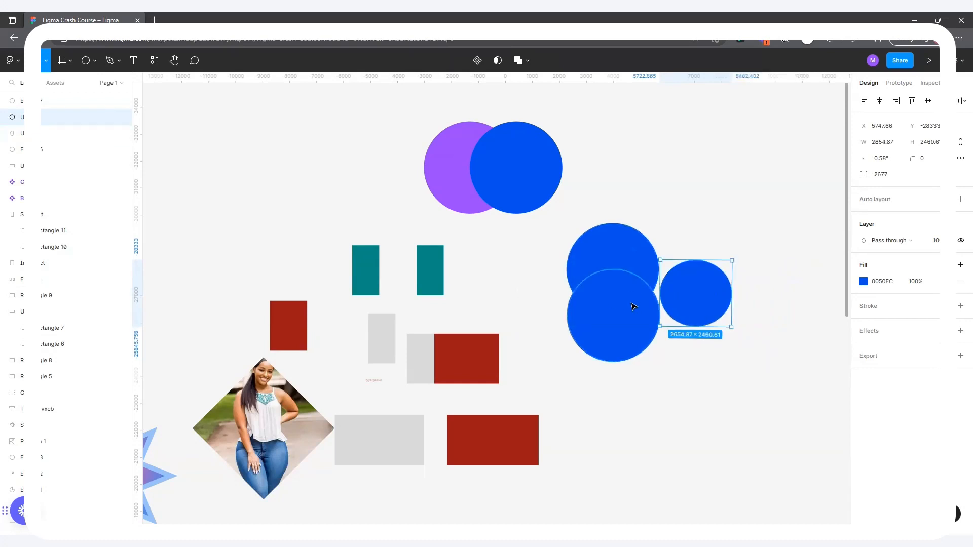
key("ctrl+z")
left_click_drag(710, 299, 514, 300, "alt")
Move the upright shape and its two horizontal side shapes together up and to the right
left_click(606, 288, "shift")
left_click(688, 287, "shift")
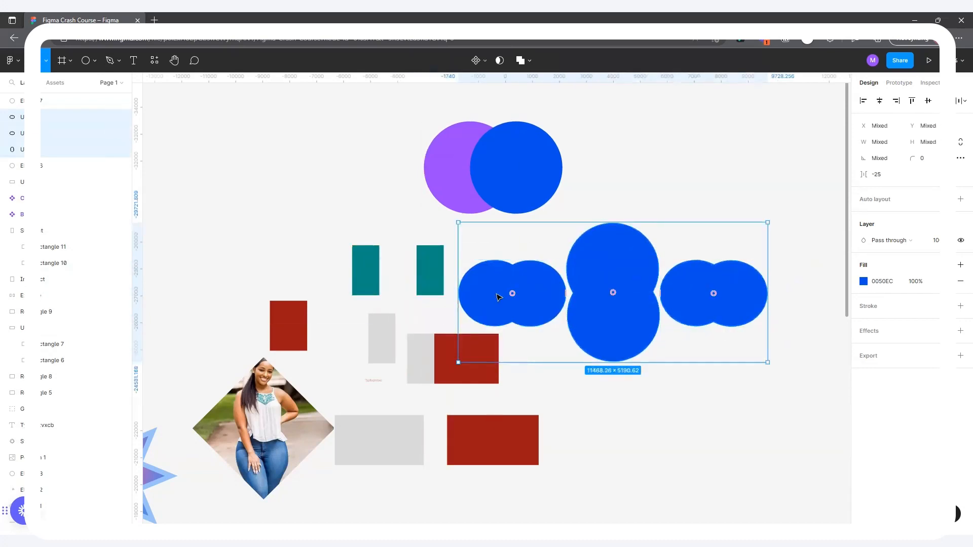
scroll(491, 295, "down", 3)
left_click_drag(577, 308, 709, 233)
key("Escape")
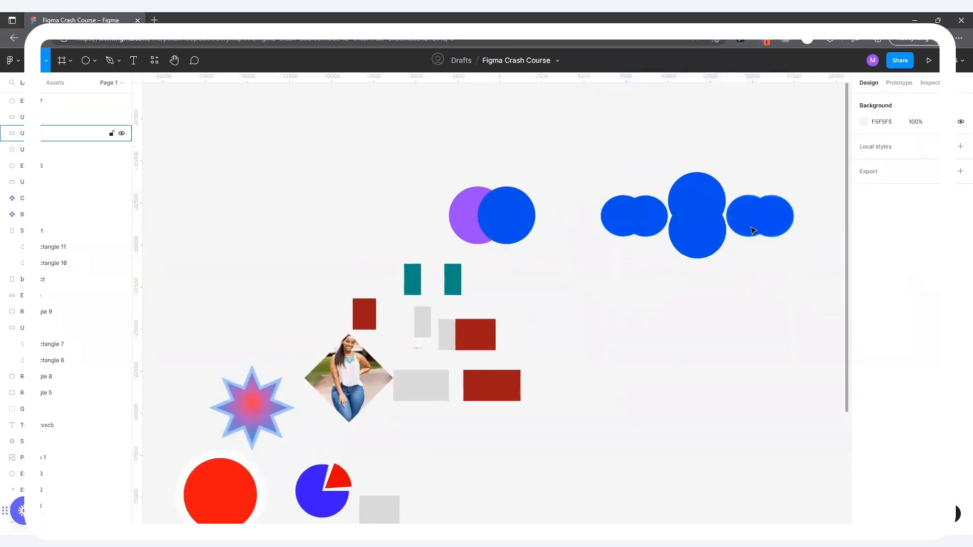
Place a copy of the right horizontal shape beneath the upright shape and rotate it
left_click(765, 217)
left_click_drag(768, 218, 658, 291)
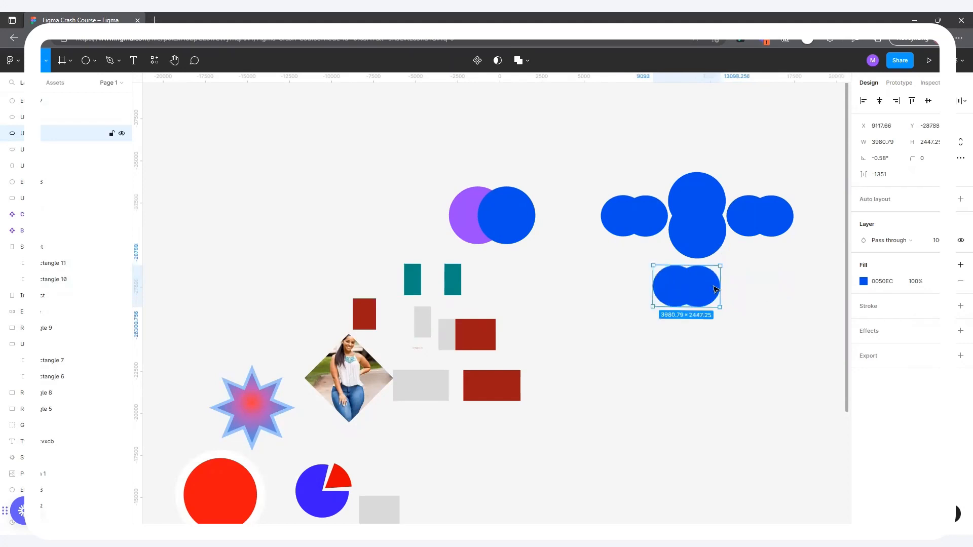
left_click_drag(721, 285, 742, 259)
Delete all the united blue shapes, leaving the original purple and blue circles
left_click(732, 278)
left_click_drag(598, 151, 796, 339)
key("Delete")
Duplicate the purple and blue circle pair to the right and turn the copy into a crescent with Subtract selection
scroll(629, 182, "up", 2)
left_click_drag(374, 173, 551, 275)
left_click_drag(480, 219, 645, 222, "alt")
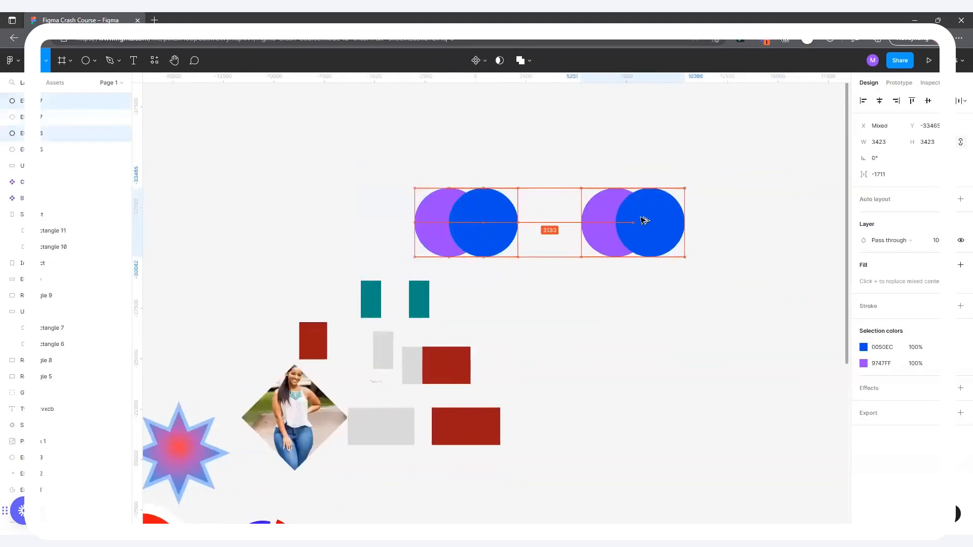
left_click(530, 60)
left_click(531, 95)
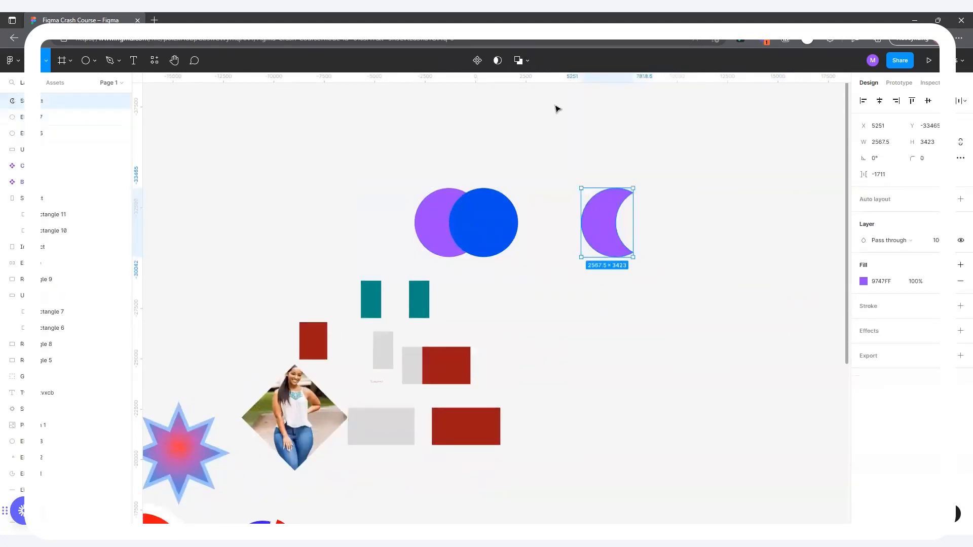
scroll(673, 212, "up", 2)
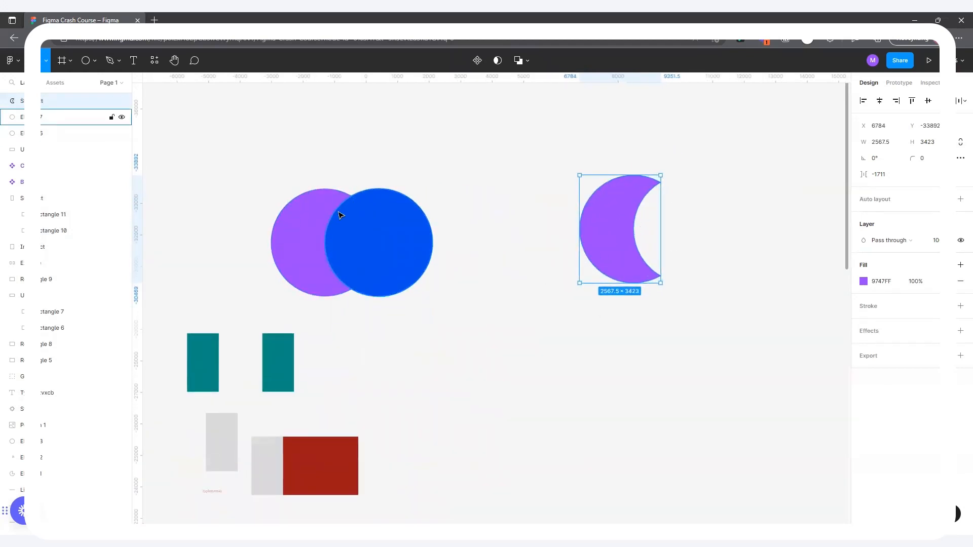
left_click(310, 285, "shift")
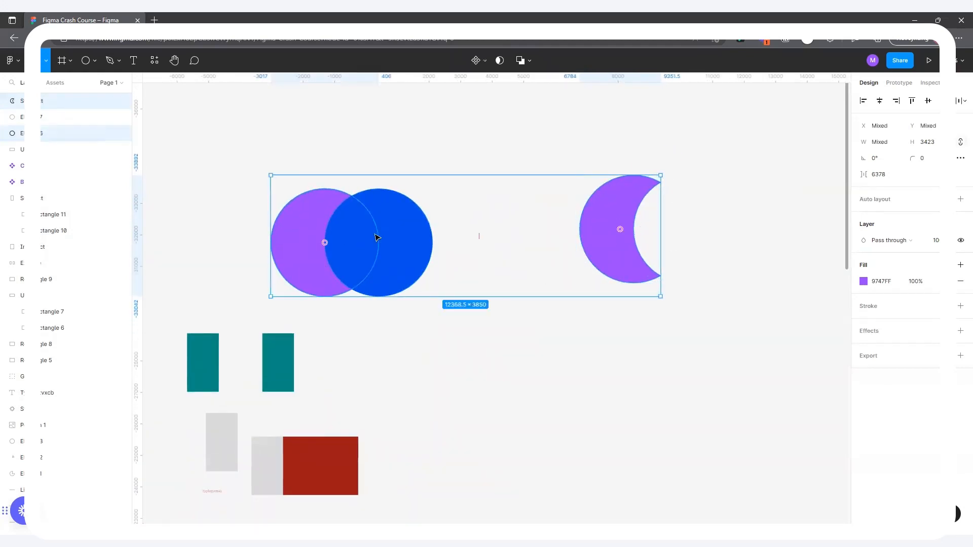
left_click(467, 347)
left_click(394, 238)
left_click(288, 232, "shift")
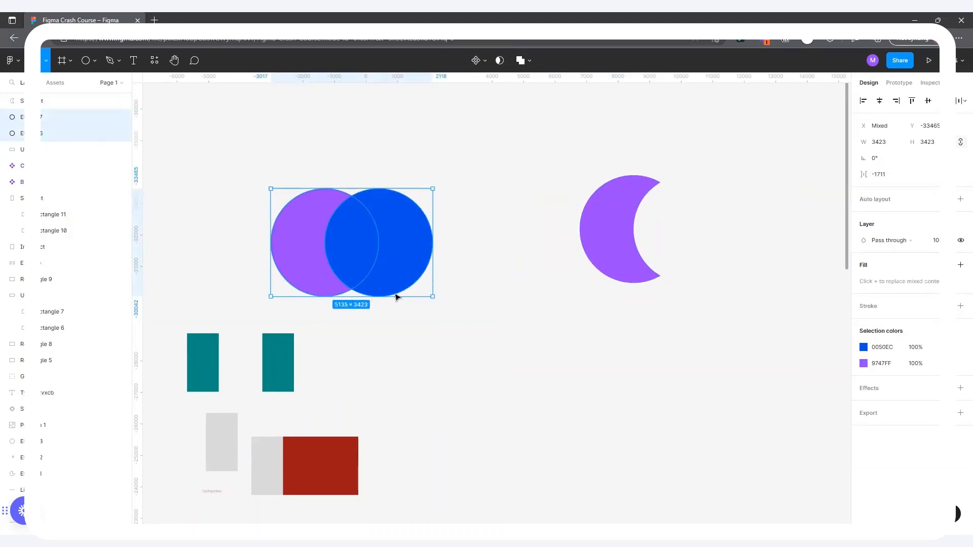
scroll(549, 276, "down", 3)
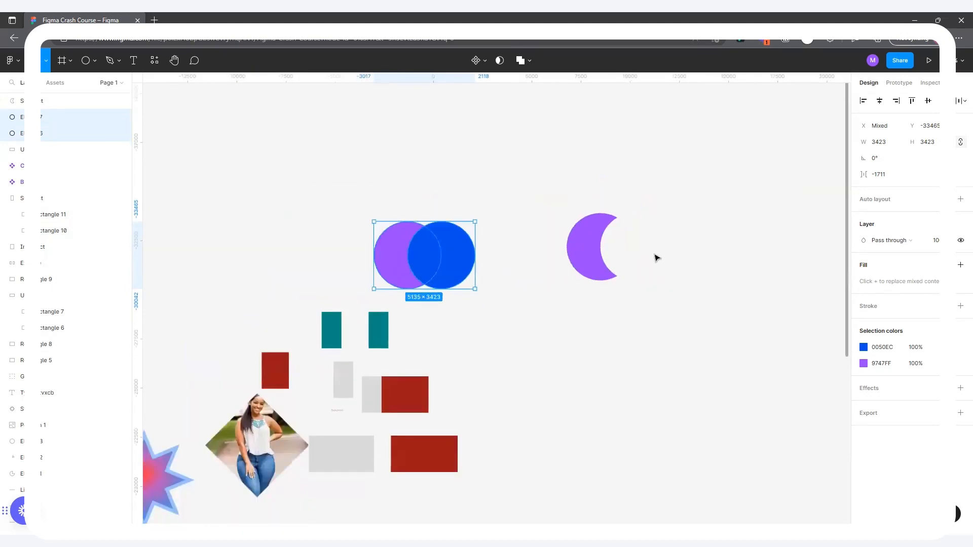
left_click(653, 256)
Move the purple crescent to the empty area left of the original circle pair
left_click(584, 243)
left_click_drag(582, 241, 258, 230)
scroll(256, 229, "up", 3)
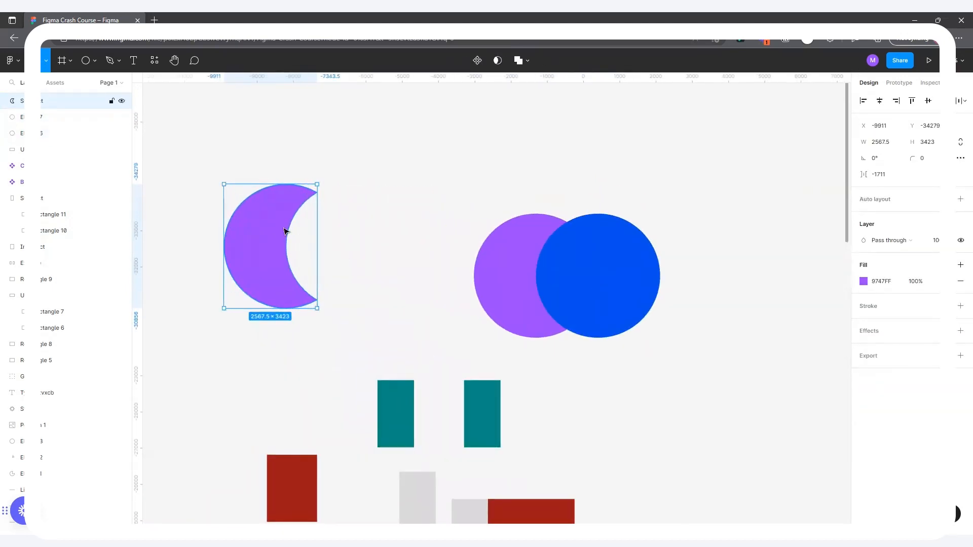
Thin the crescent by shifting its inner purple circle to the right and its cut-out circle to the left
double_click(284, 231)
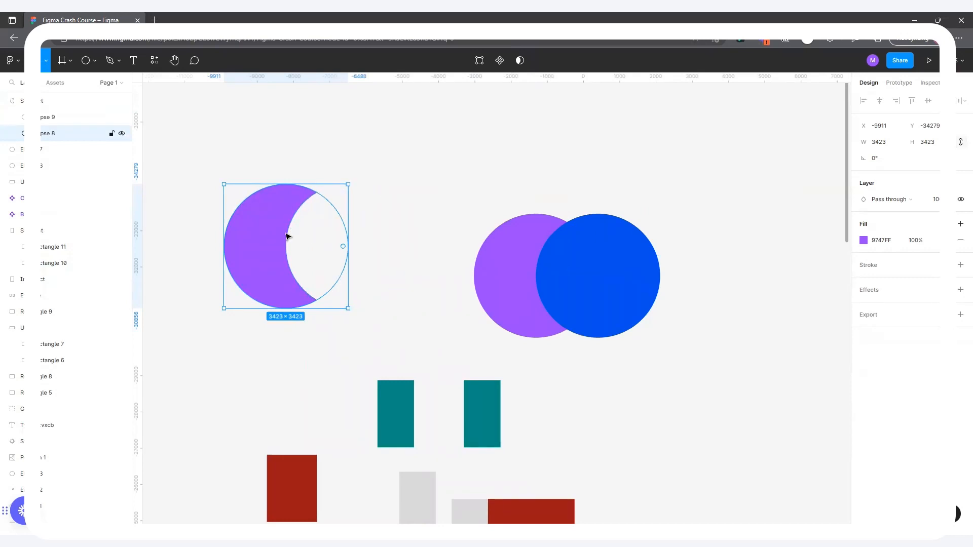
left_click_drag(315, 239, 336, 236)
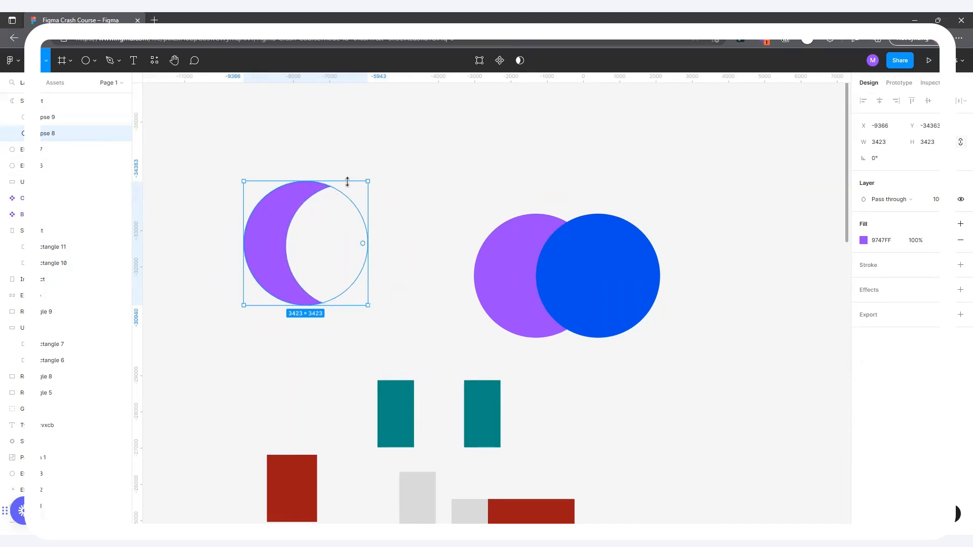
mouse_move(328, 220)
left_mouse_down()
mouse_move(303, 223)
mouse_move(315, 225)
left_mouse_up()
left_click(272, 154)
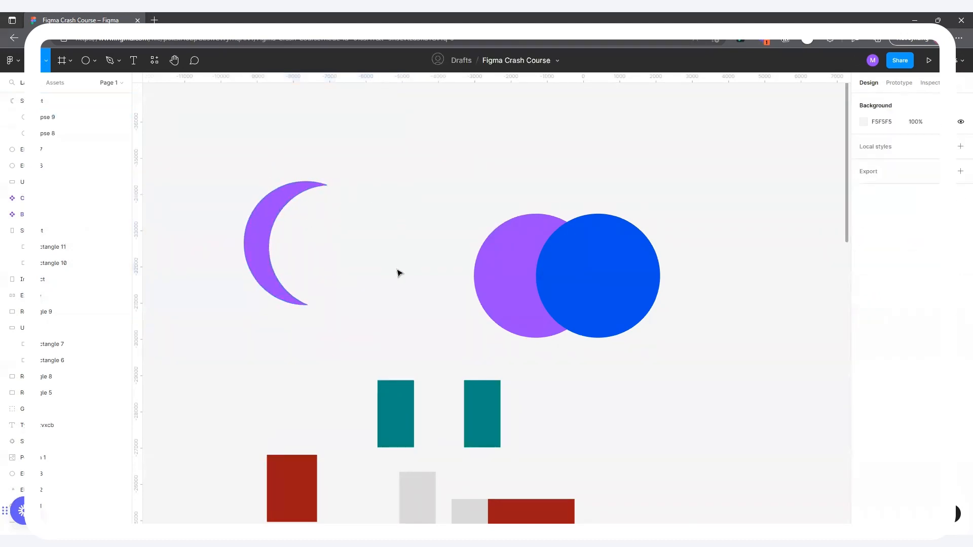
scroll(400, 254, "down", 3)
left_click(315, 225)
left_click(379, 195)
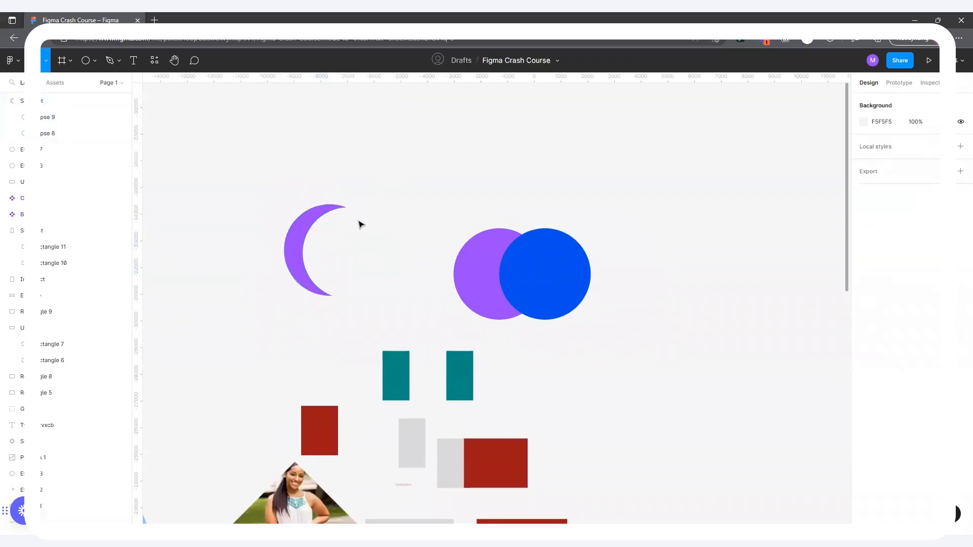
Apply Intersect selection to a copy of the circle pair placed to the right, and move the resulting leaf shape up and left
scroll(373, 248, "down", 2)
left_click_drag(570, 254, 638, 242)
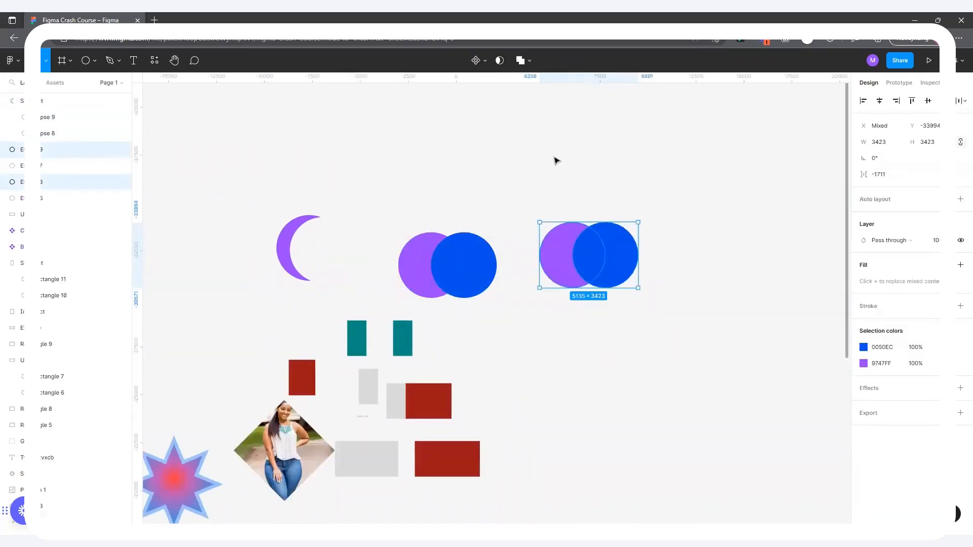
left_click(522, 61)
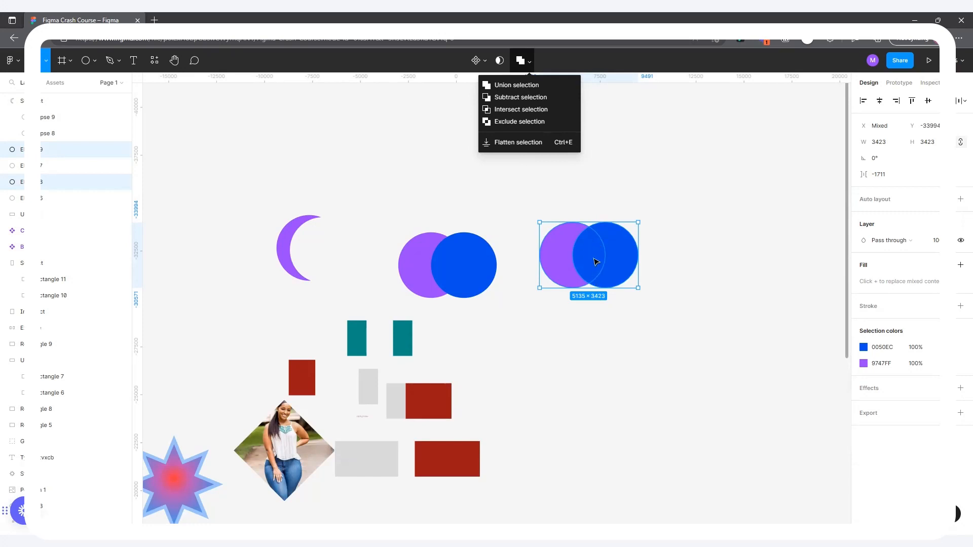
left_click(521, 109)
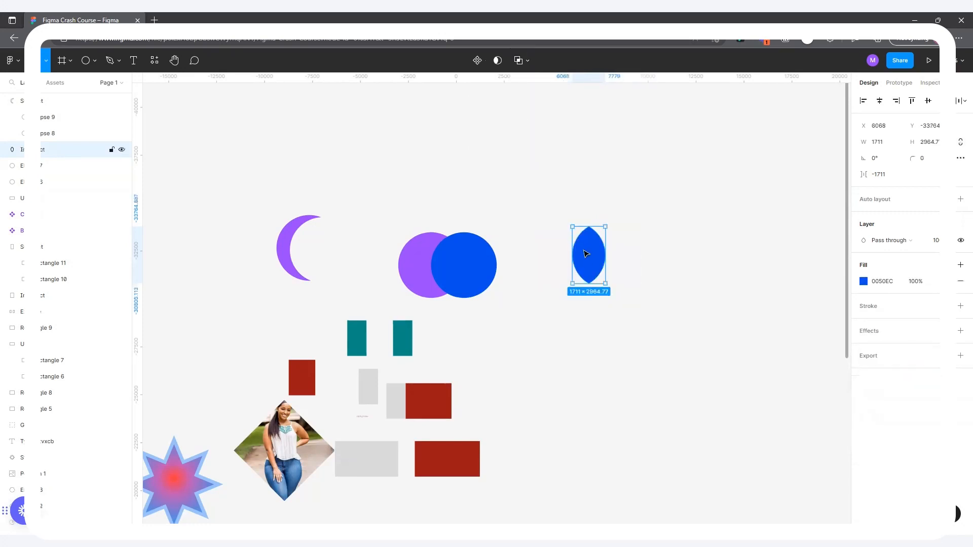
left_click_drag(586, 253, 523, 190)
Duplicate the original circle pair to the right again and move the leaf shape directly above the original circles
left_click_drag(402, 196, 488, 308)
left_click_drag(447, 248, 610, 240)
left_click(527, 62)
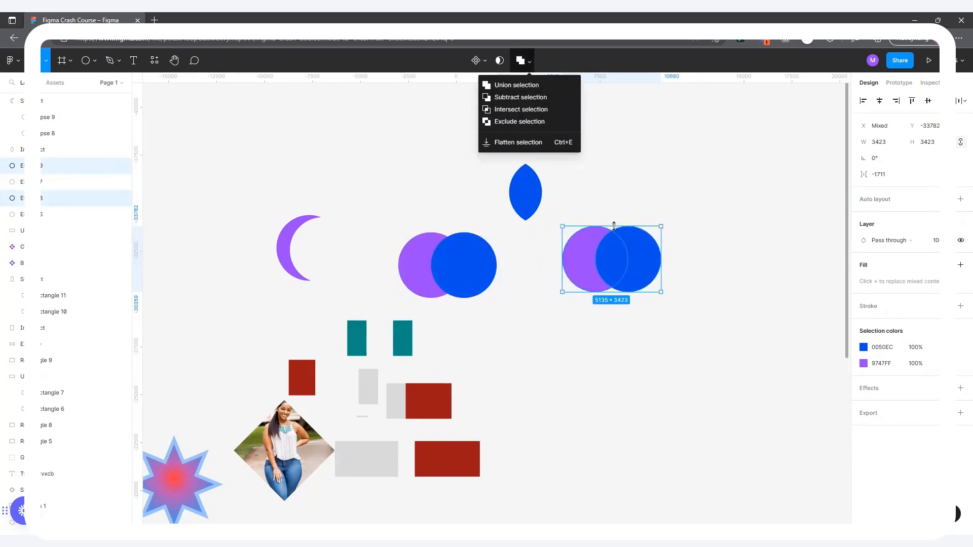
left_click(533, 176)
left_click_drag(534, 176, 463, 190)
Combine the duplicated circle pair with Exclude selection and move the resulting shape slightly right and down
left_click(579, 213)
left_click_drag(561, 180, 646, 323)
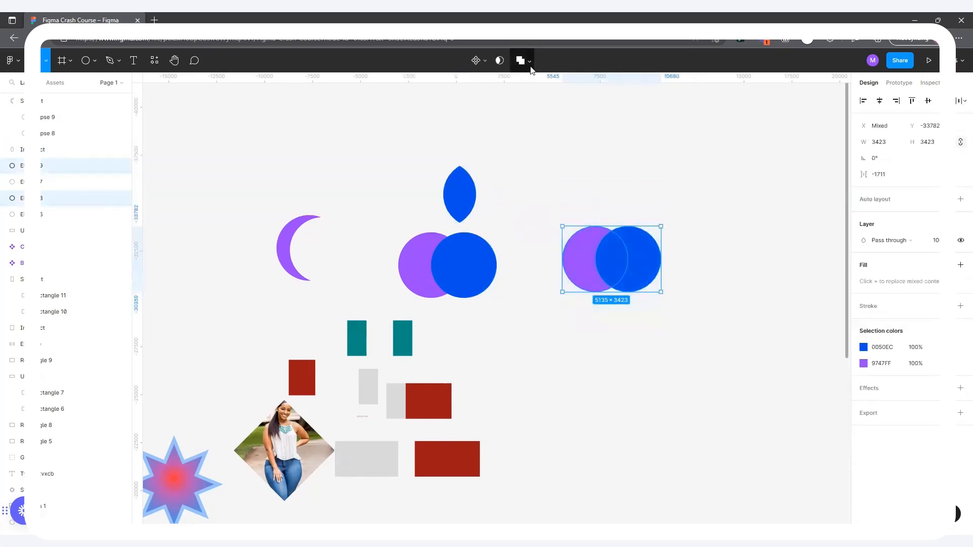
left_click(529, 66)
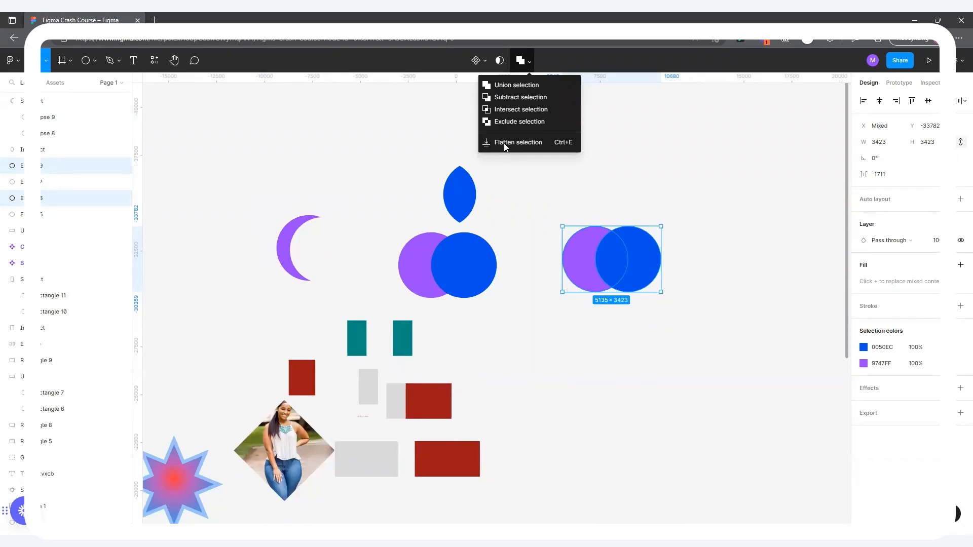
left_click(519, 121)
left_click(667, 260)
left_click_drag(651, 259, 679, 269)
Place a copy of the blue leaf, scaled to about 1040 × 1802, in the gap of the excluded shape
left_click(474, 189)
left_click_drag(475, 199, 639, 272, "alt")
left_click(695, 190)
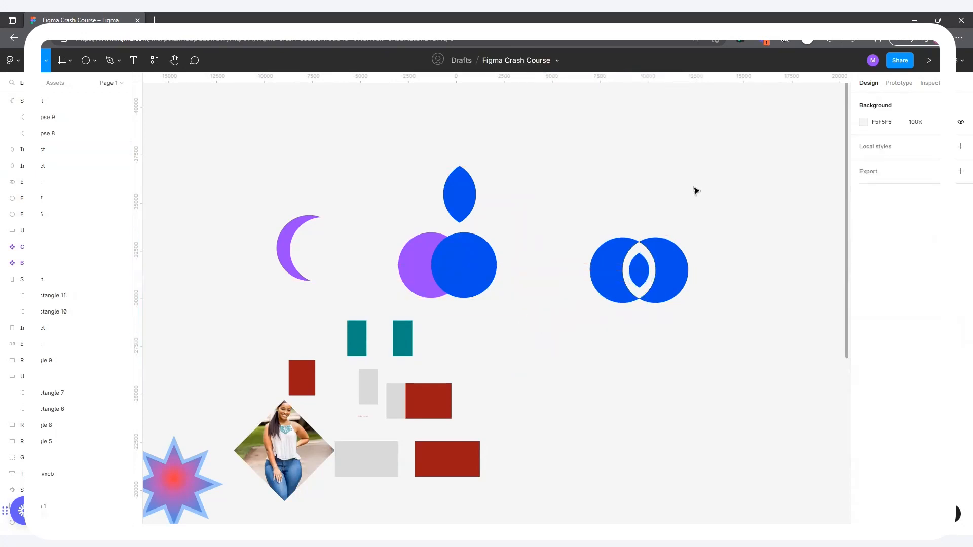
Duplicate the small inner leaf straight up so it stands on top of the excluded circles
scroll(694, 198, "up", 5)
left_click_drag(575, 358, 576, 256, "alt")
left_click(691, 216)
scroll(693, 243, "down", 5)
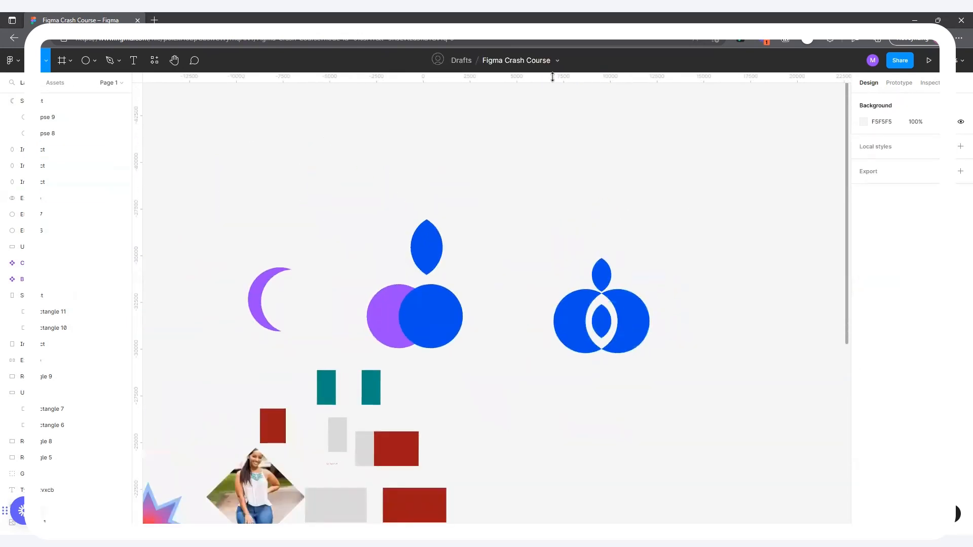
left_click_drag(515, 211, 695, 388)
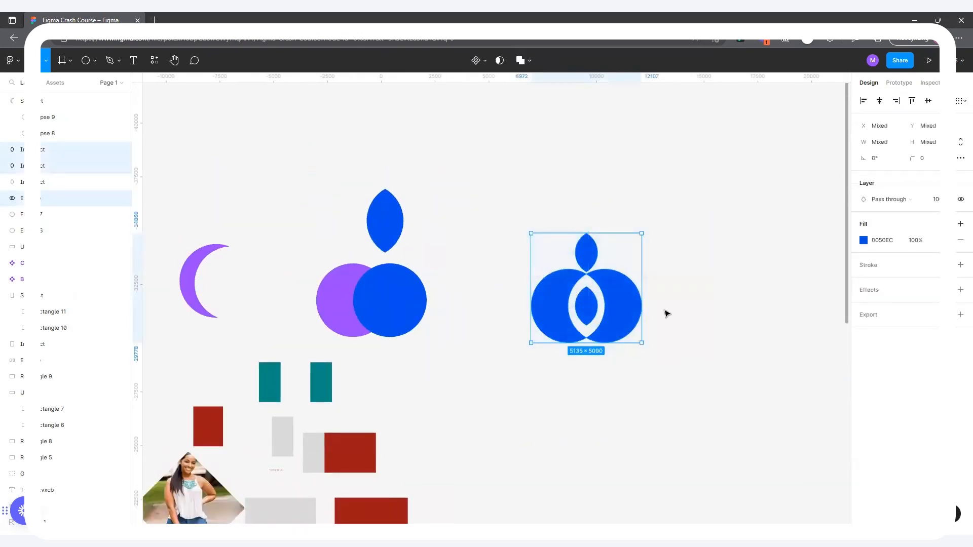
scroll(666, 312, "up", 3)
left_click(643, 256)
scroll(651, 278, "up", 2)
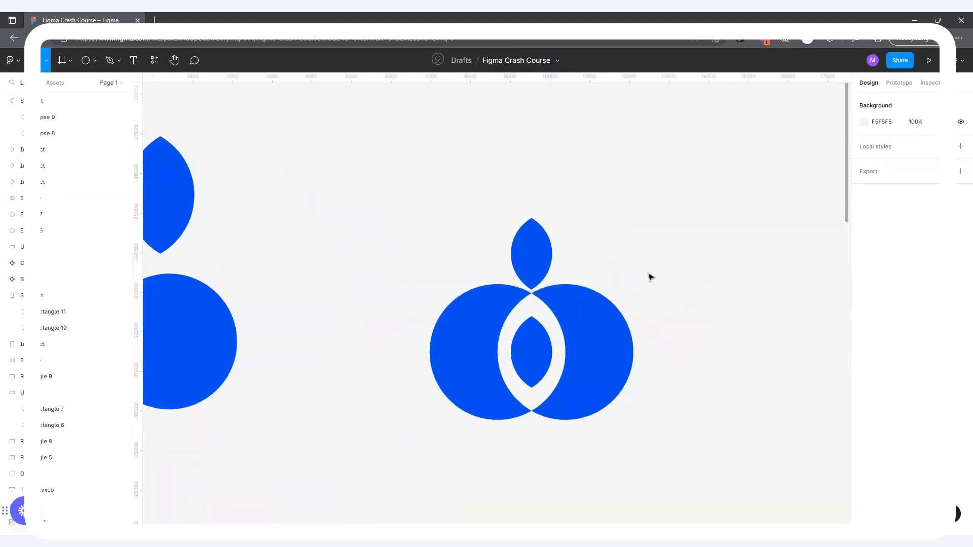
scroll(633, 251, "down", 2)
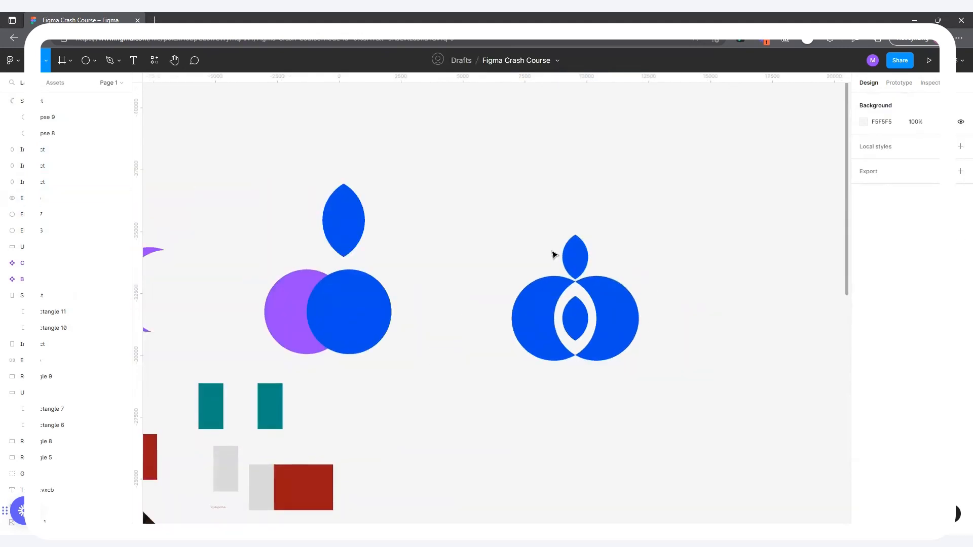
Duplicate the small leaf on top of the excluded circles to the right and tilt the copy outward to the right
scroll(590, 245, "up", 1)
scroll(587, 249, "up", 3)
left_click_drag(571, 263, 610, 259)
scroll(557, 262, "up", 2)
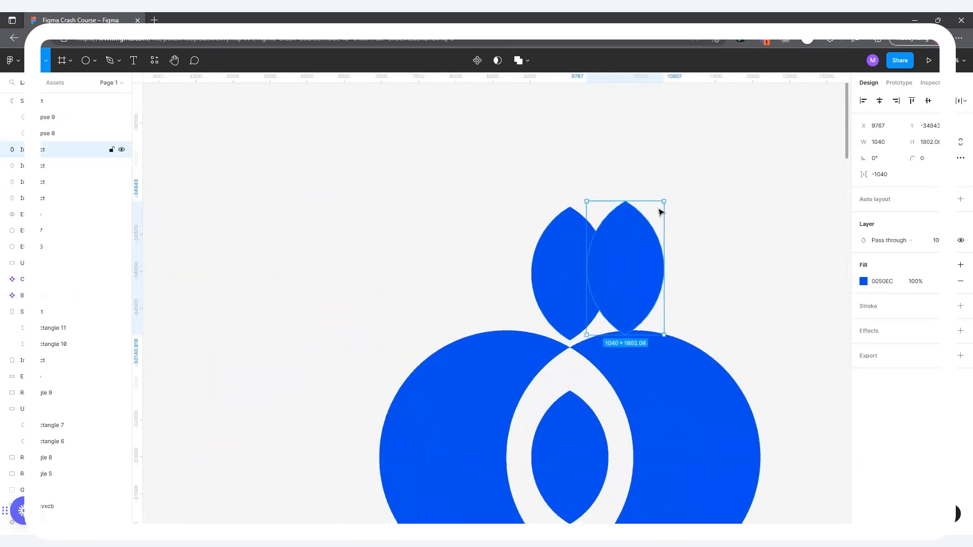
left_click_drag(668, 197, 697, 237)
Rotate the original top leaf to about 35° leftward and centre both tilted leaves above the excluded circles
left_click(568, 224)
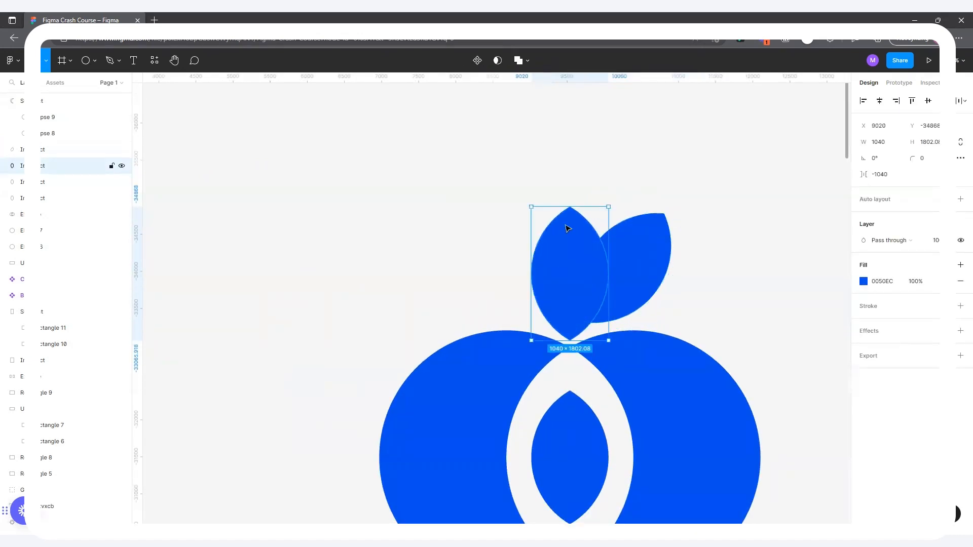
left_click_drag(614, 203, 567, 193)
left_click_drag(586, 293, 597, 261)
left_click(624, 266, "shift")
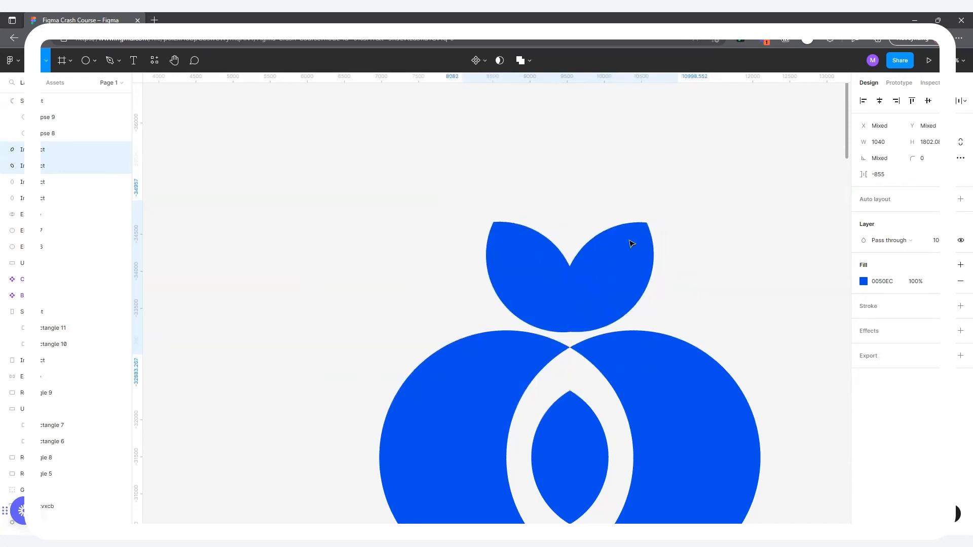
left_click(605, 162)
scroll(607, 223, "down", 3)
scroll(616, 252, "down", 2)
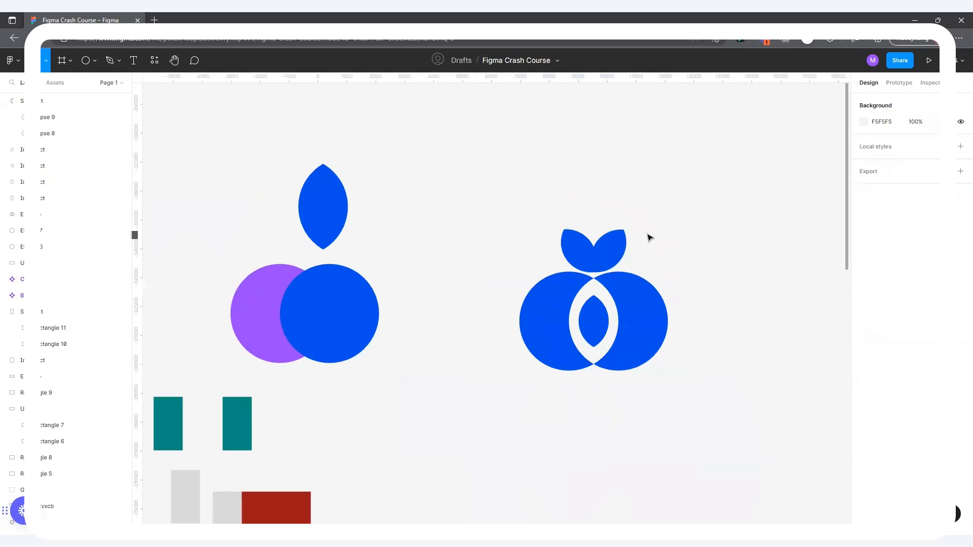
Undo the duplication, rotation and repositioning of the two top leaves
scroll(650, 237, "up", 2)
key("ctrl+z")
key("ctrl+z")
key("ctrl+z")
key("ctrl+z")
key("ctrl+z")
key("ctrl+z")
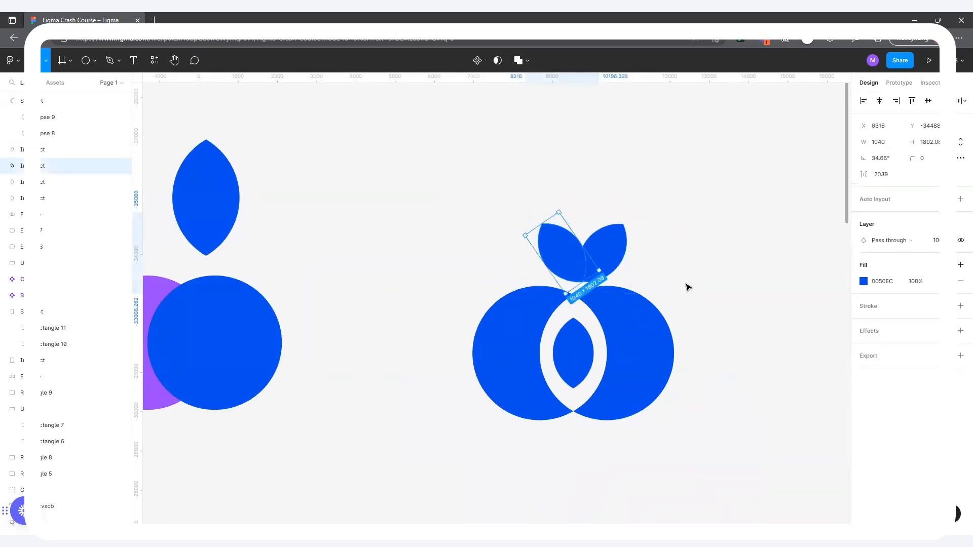
key("ctrl+z")
key("ctrl+z")
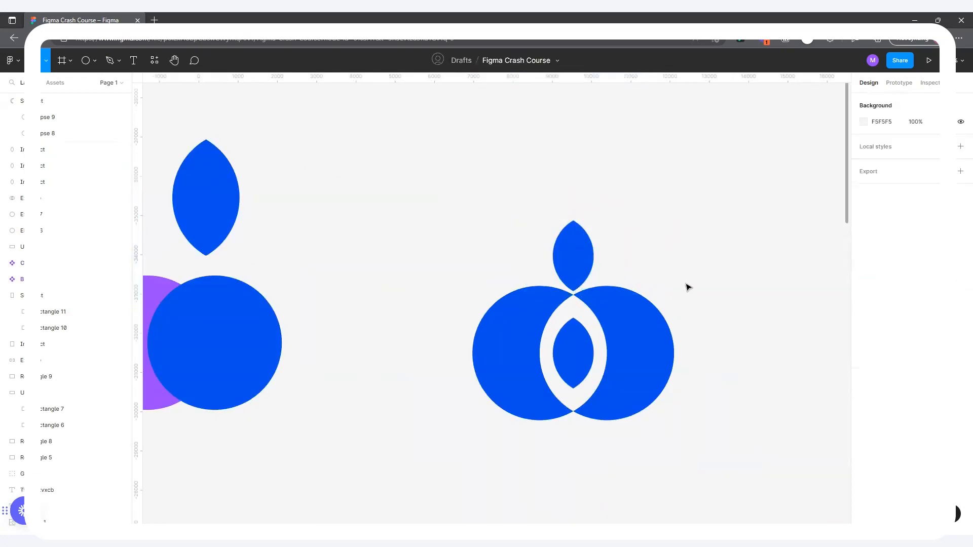
Move the excluded circles with both small leaves to the empty area above the purple crescent
scroll(708, 270, "down", 2)
left_click_drag(737, 414, 562, 205)
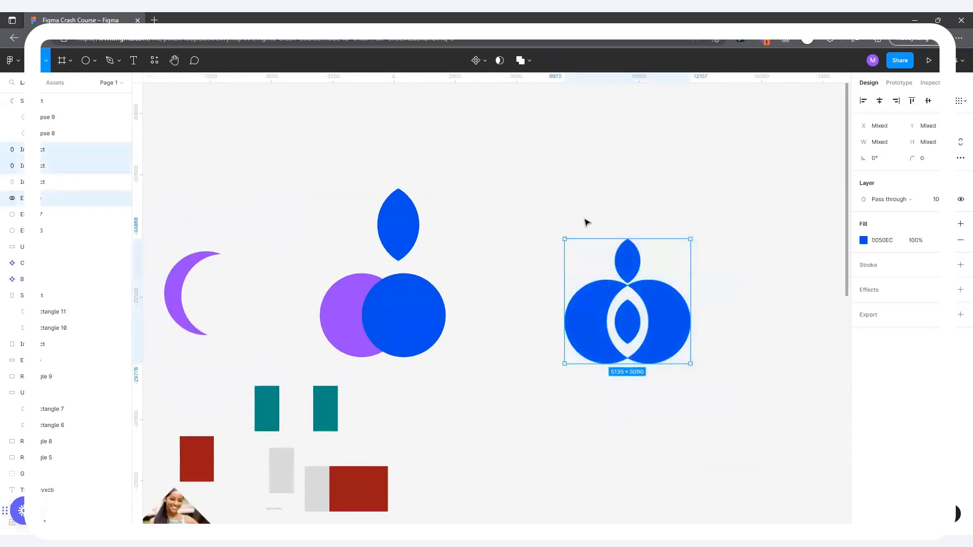
scroll(682, 289, "down", 2)
left_click_drag(679, 289, 433, 184)
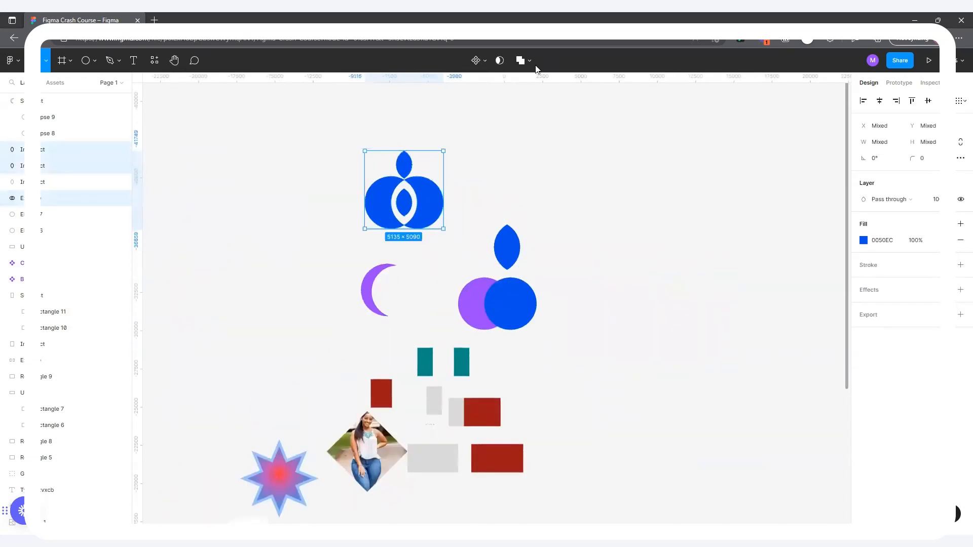
left_click(529, 60)
left_click(639, 193)
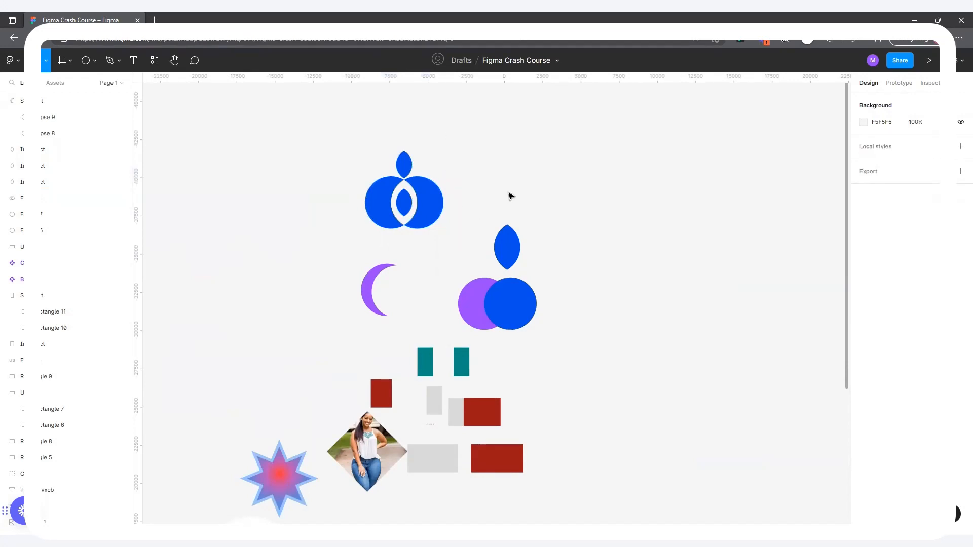
Draw a wide frame about 9421 × 2477 on the empty canvas beside the shapes and name it "Button"
scroll(271, 212, "down", 5)
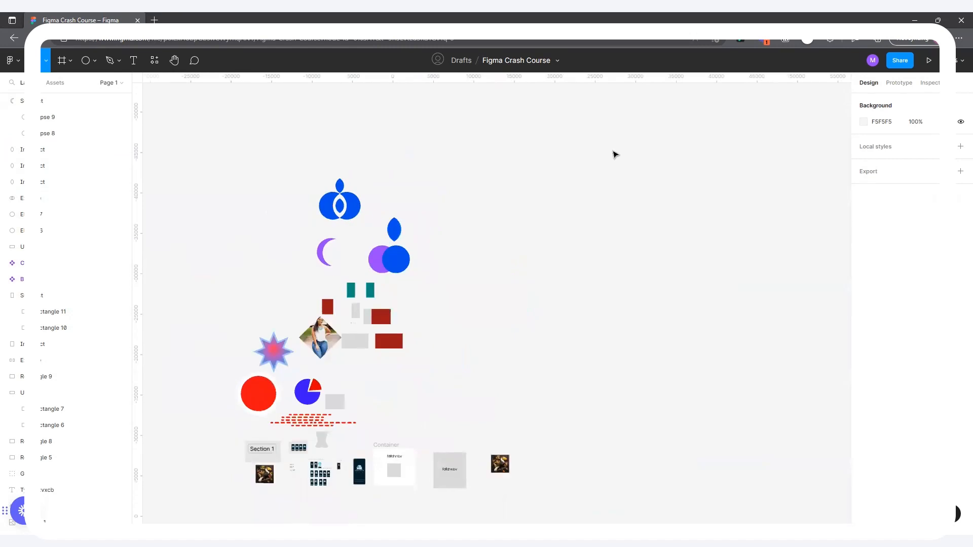
scroll(590, 163, "up", 3)
scroll(406, 158, "up", 1)
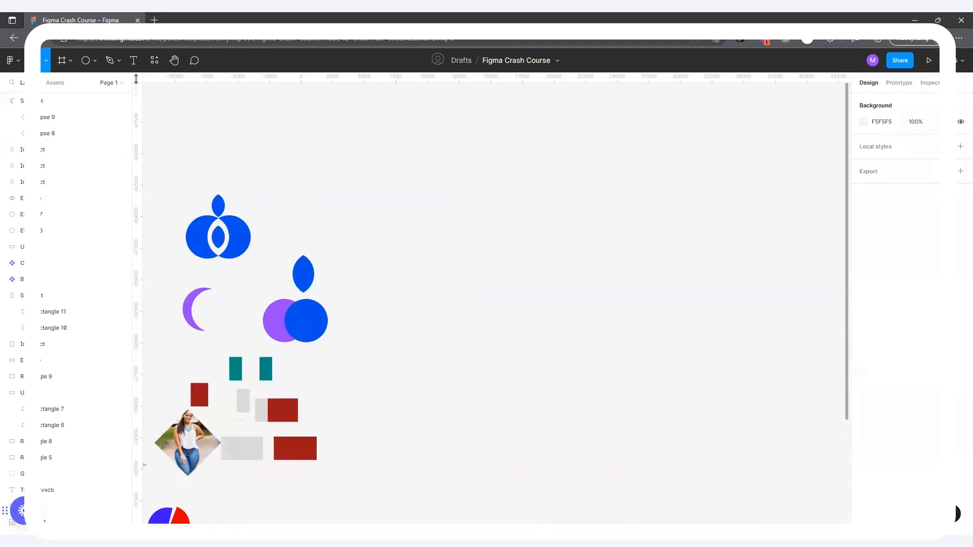
left_click(134, 62)
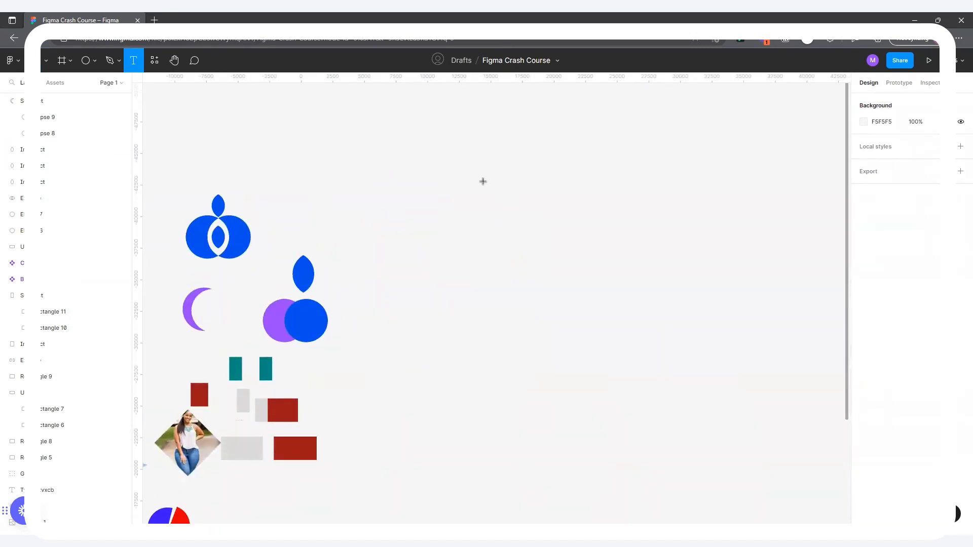
left_click(62, 63)
mouse_move(469, 194)
left_mouse_down()
mouse_move(592, 230)
mouse_move(585, 224)
left_mouse_up()
scroll(542, 195, "up", 3)
double_click(409, 189)
type("Button")
left_click(449, 173)
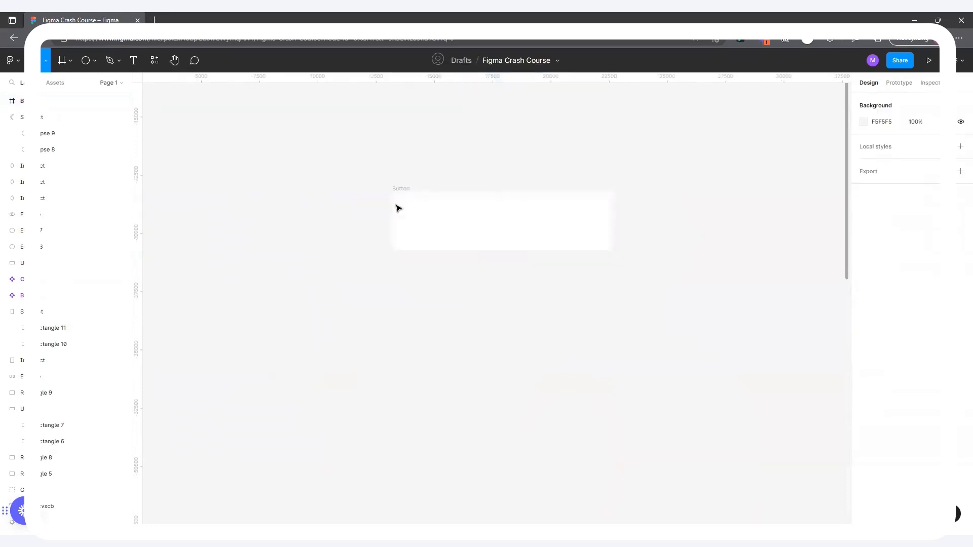
Set the corner radius of the large Button frame to 50
left_click(405, 192)
left_click(931, 177)
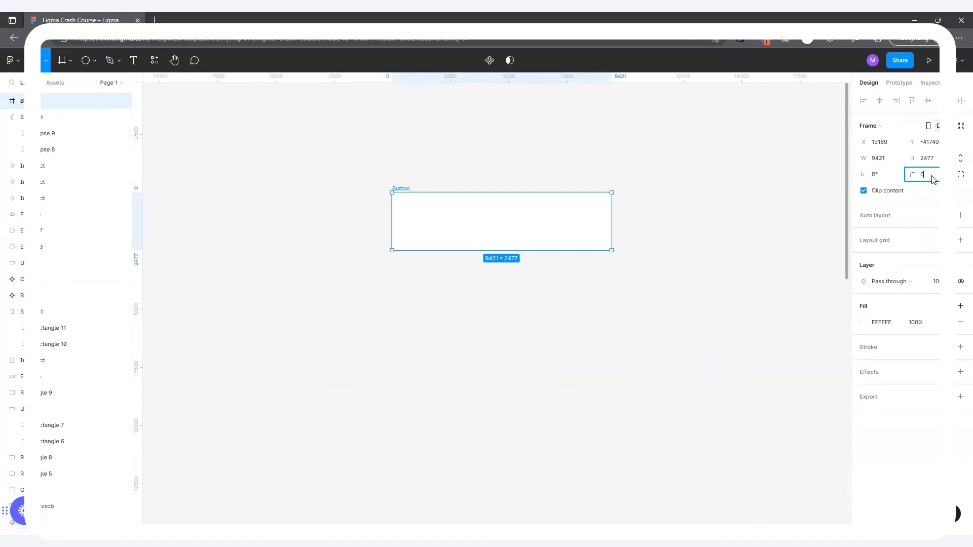
left_click(700, 191)
Shrink the Button frame to about 1402 × 246
left_click(401, 189)
left_click_drag(534, 250, 535, 225)
scroll(544, 181, "up", 2)
scroll(544, 182, "up", 2)
left_click_drag(680, 217, 417, 218)
scroll(219, 226, "up", 3)
left_click_drag(568, 308, 581, 183)
scroll(603, 139, "up", 3)
scroll(708, 206, "down", 2)
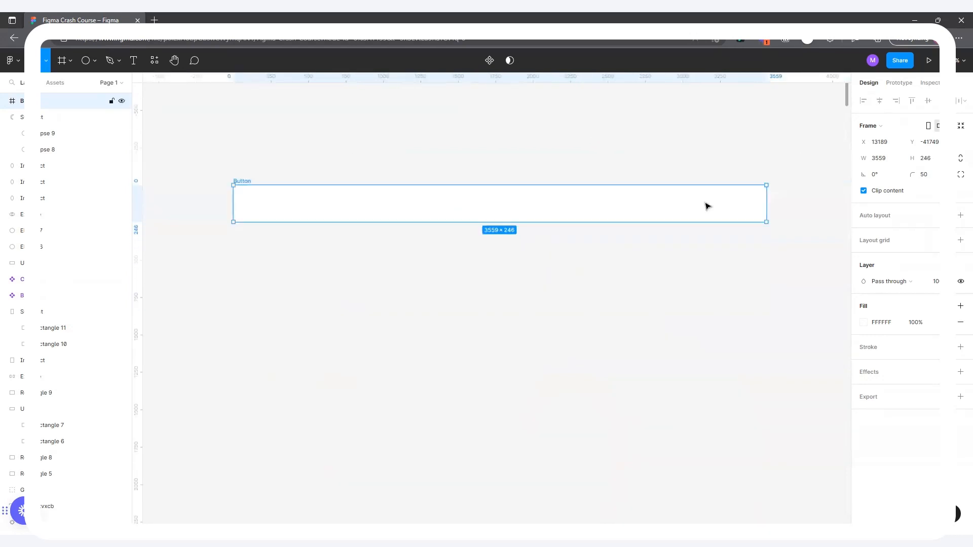
left_click_drag(768, 195, 445, 196)
scroll(211, 182, "up", 4)
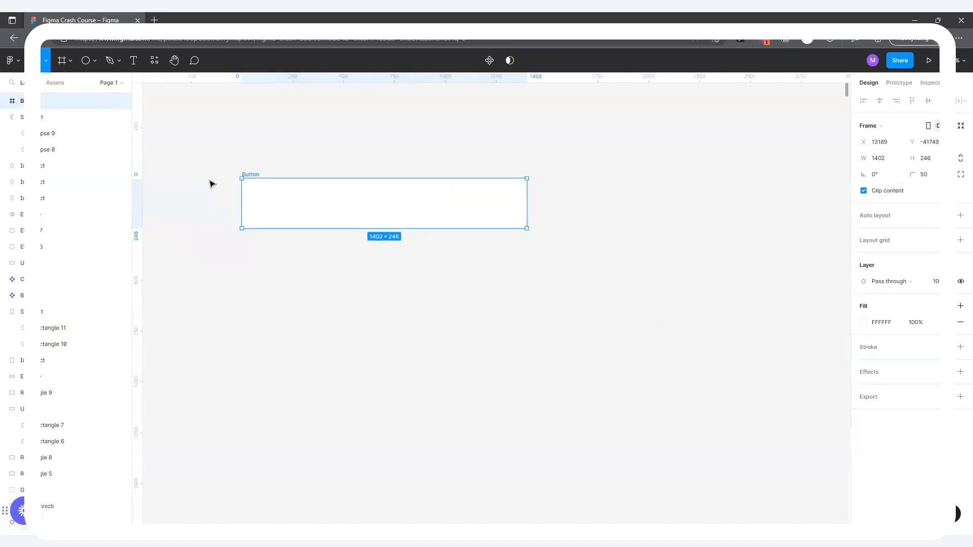
Shift the Button frame slightly on the canvas and raise its corner radius to 1000 for fully rounded ends
left_click_drag(264, 174, 315, 195)
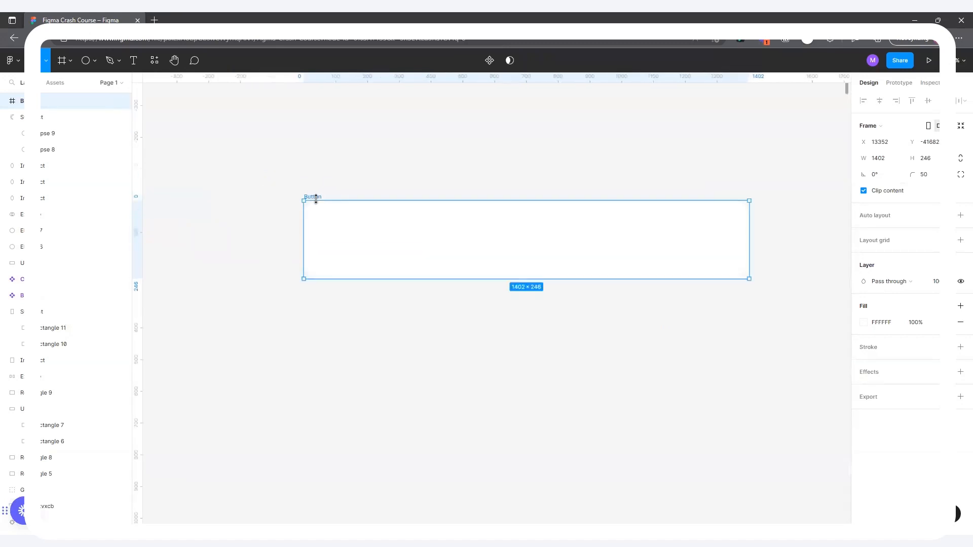
left_click(935, 177)
key("Return")
left_click(476, 163)
left_click_drag(310, 195, 312, 240)
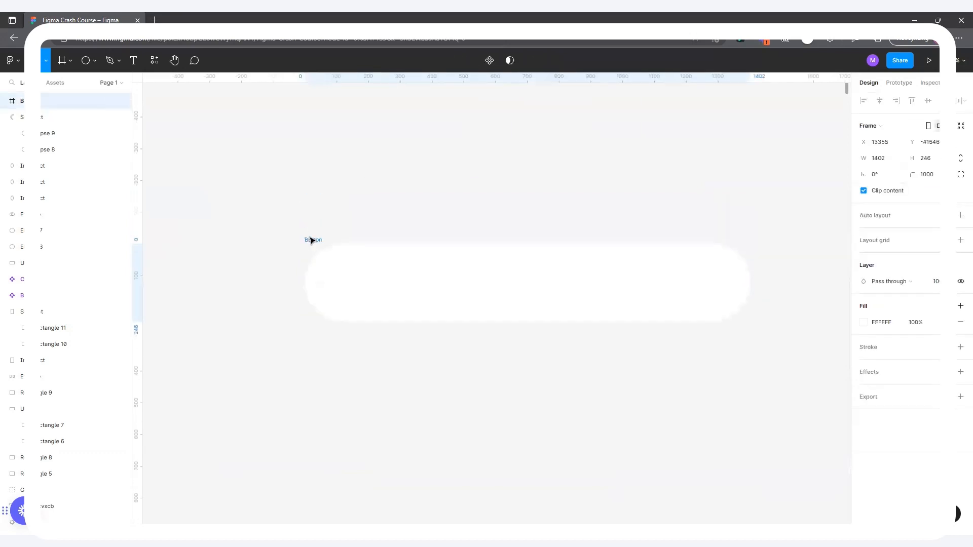
scroll(408, 346, "down", 1)
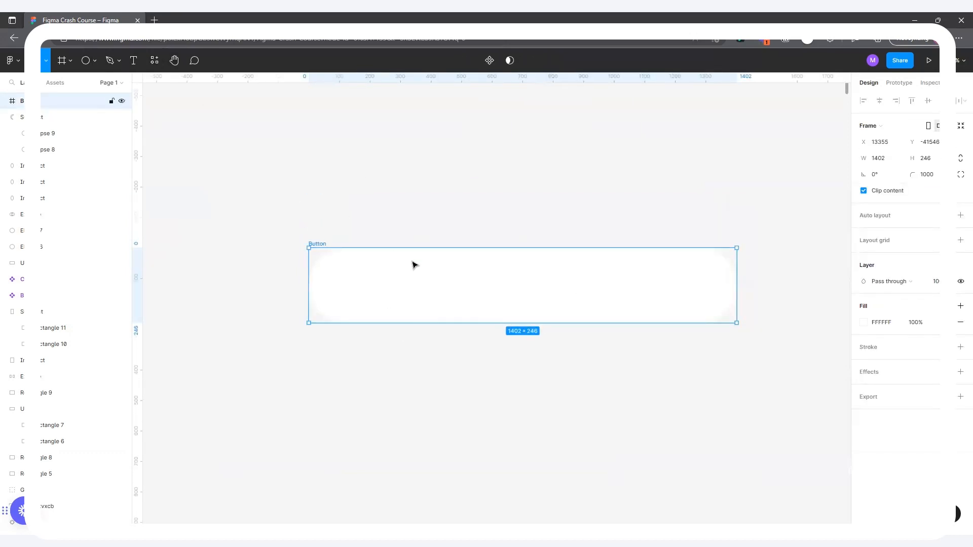
Delete the oversized Button frame and draw a much smaller replacement, 48 high and about 205 wide
key("Delete")
left_click(61, 60)
left_click_drag(442, 189, 541, 219)
left_click(931, 159)
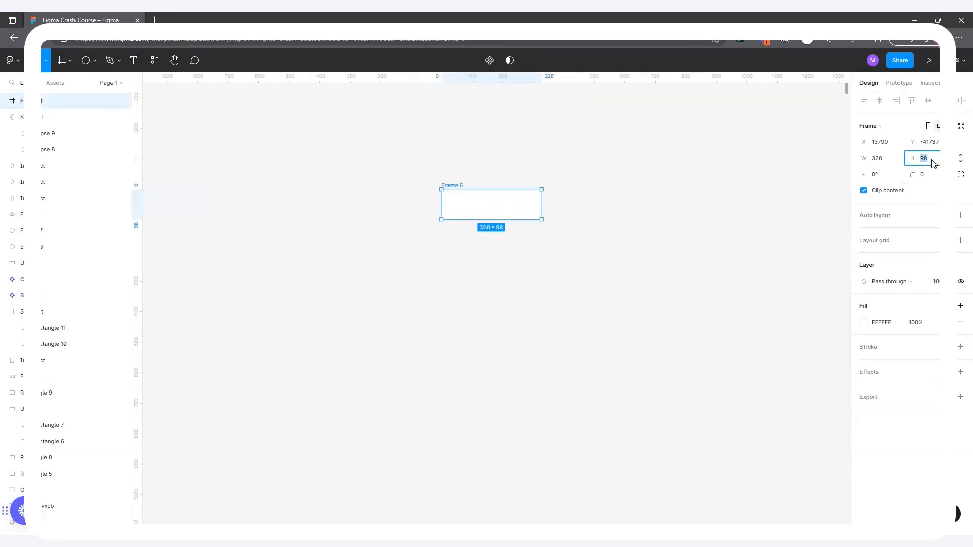
key("Return")
key("shift+2")
left_click_drag(698, 271, 568, 271)
key("shift+2")
Give the new small frame a corner radius of 50 and rename it "Button"
left_click(932, 174)
key("Return")
left_click(411, 210)
left_click(363, 238)
double_click(363, 237)
type("B")
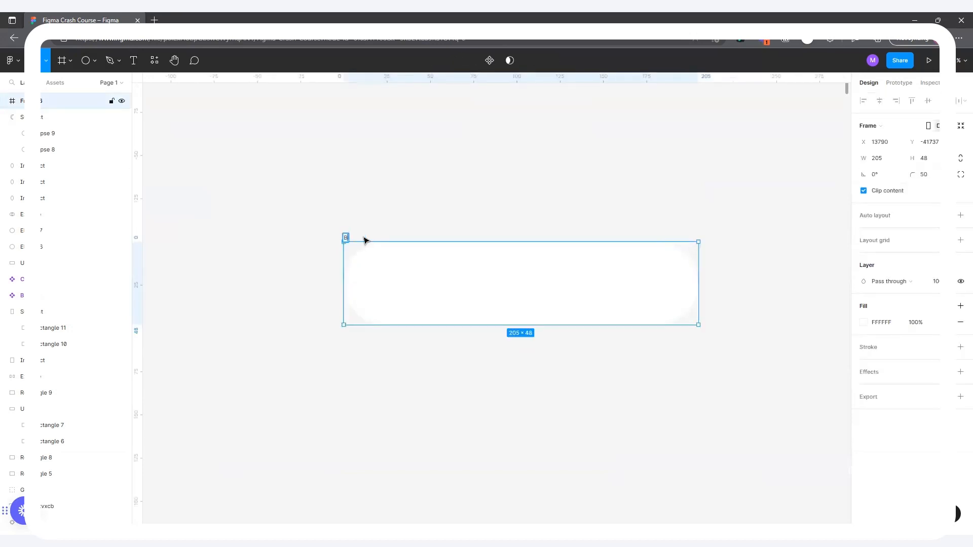
type("utton")
left_click(491, 223)
Move the Button frame higher and add the text "Button" inside it
left_click_drag(345, 236, 333, 189)
left_click(133, 60)
left_click(470, 219)
type("Button")
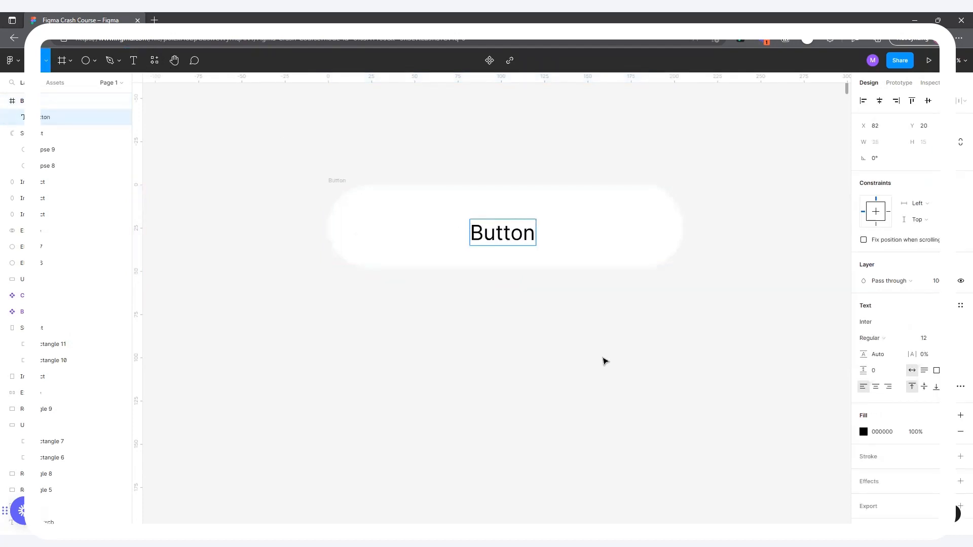
key("Escape")
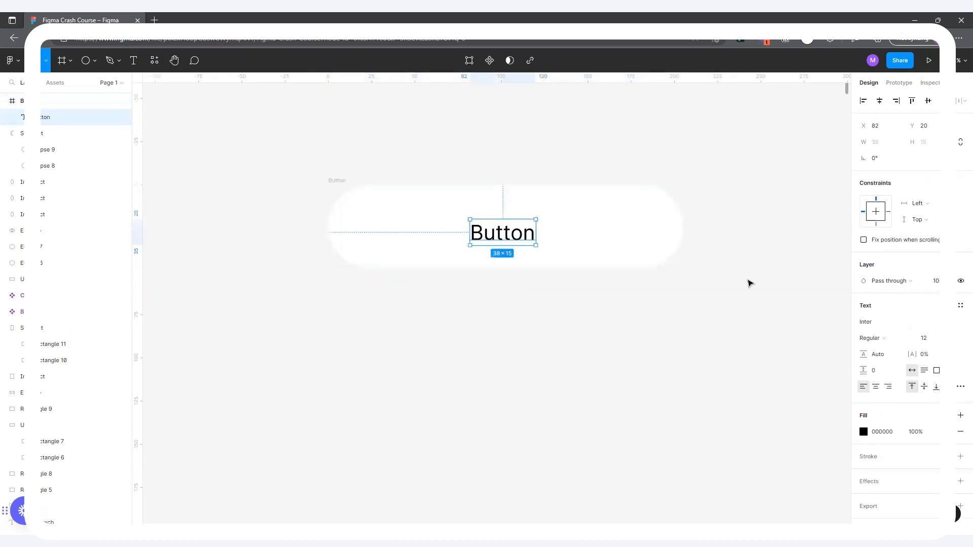
Set the label's font size to 16 and centre it vertically and horizontally in the Button frame
left_click(935, 338)
left_click(936, 386)
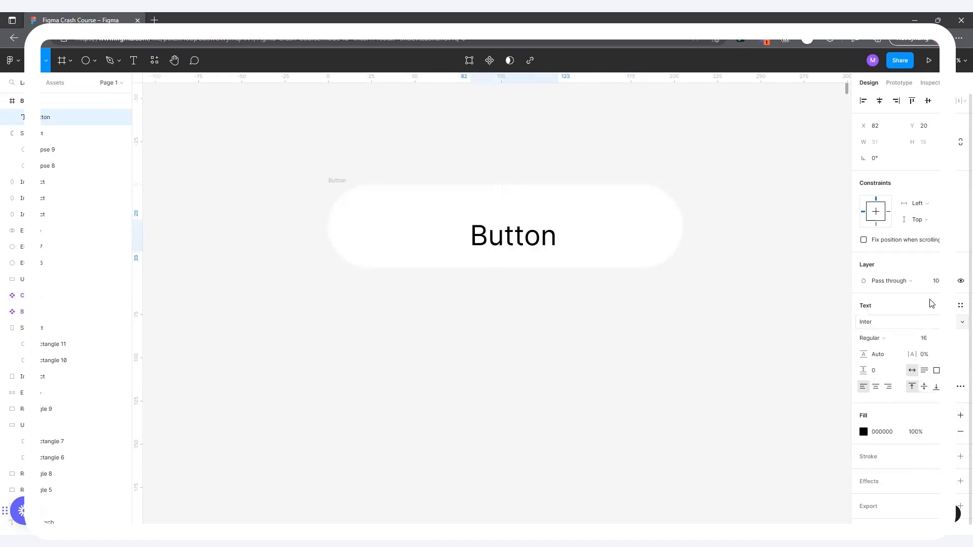
left_click(928, 101)
left_click(880, 101)
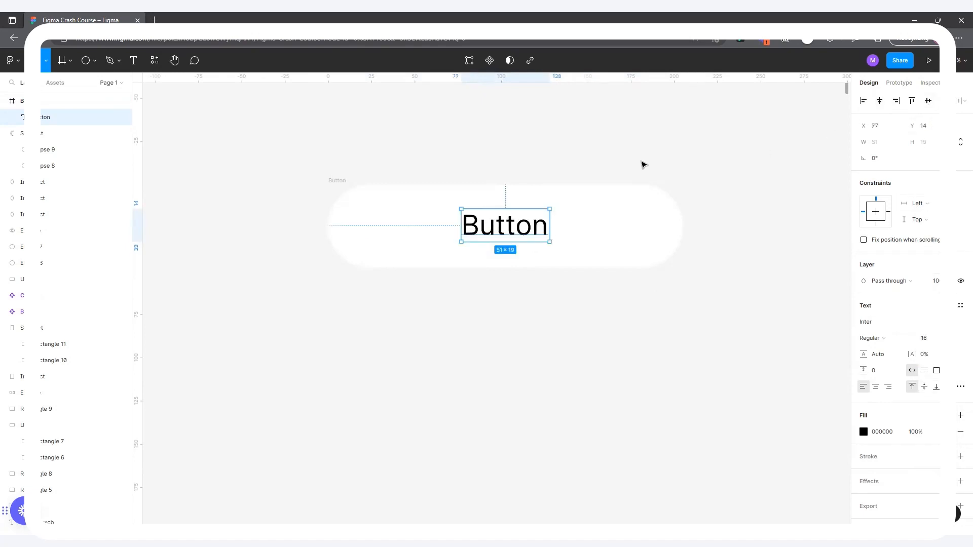
Move the finished Button frame up and to the left to free space below it
left_click(643, 162)
scroll(497, 224, "down", 1)
scroll(496, 226, "down", 2)
scroll(572, 177, "up", 2)
left_click_drag(338, 204, 289, 207)
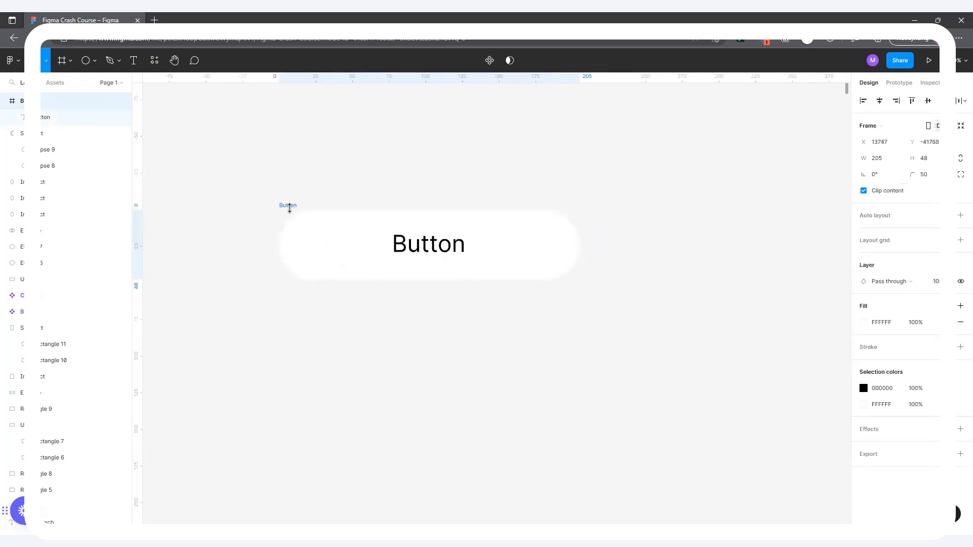
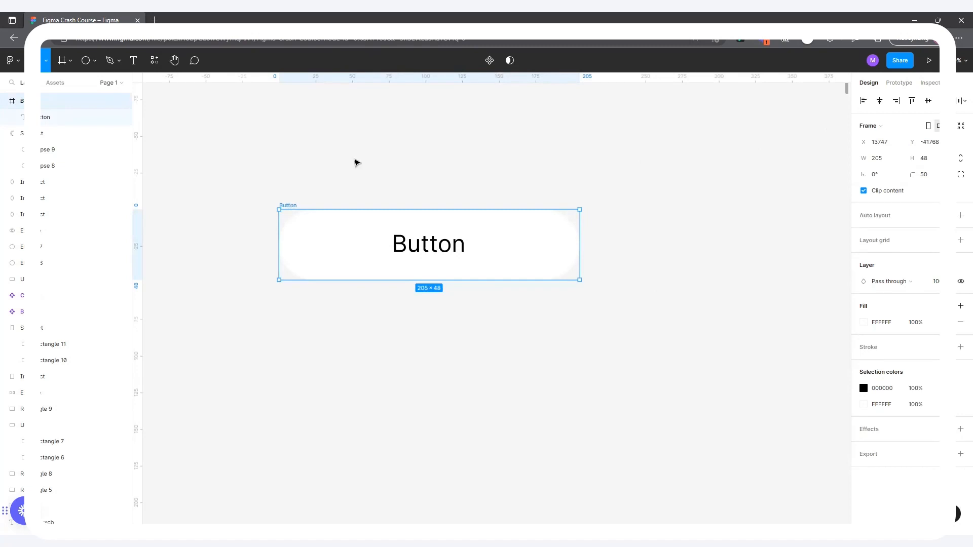
left_click(356, 159)
left_click_drag(272, 206, 278, 151)
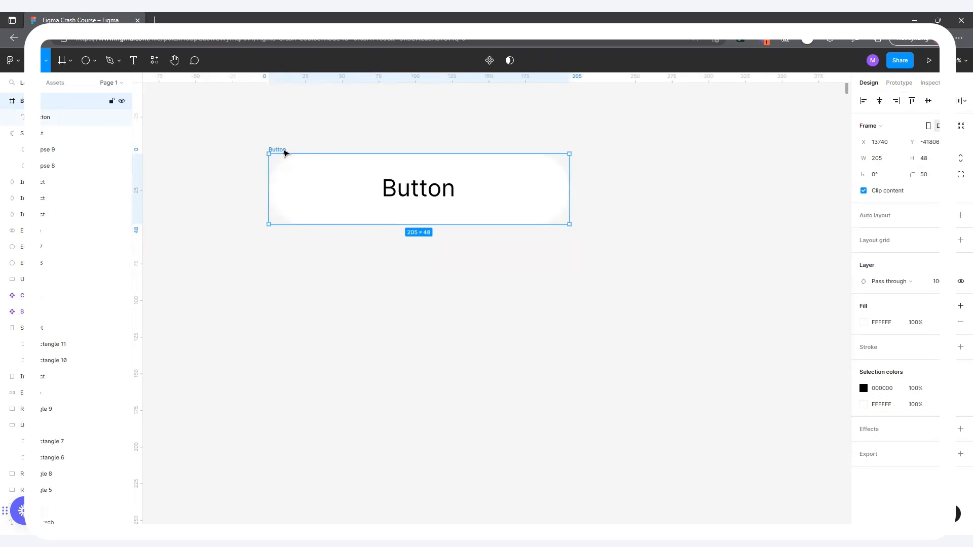
Shift the Button frame further up and place a duplicate of it directly below the original
double_click(411, 205)
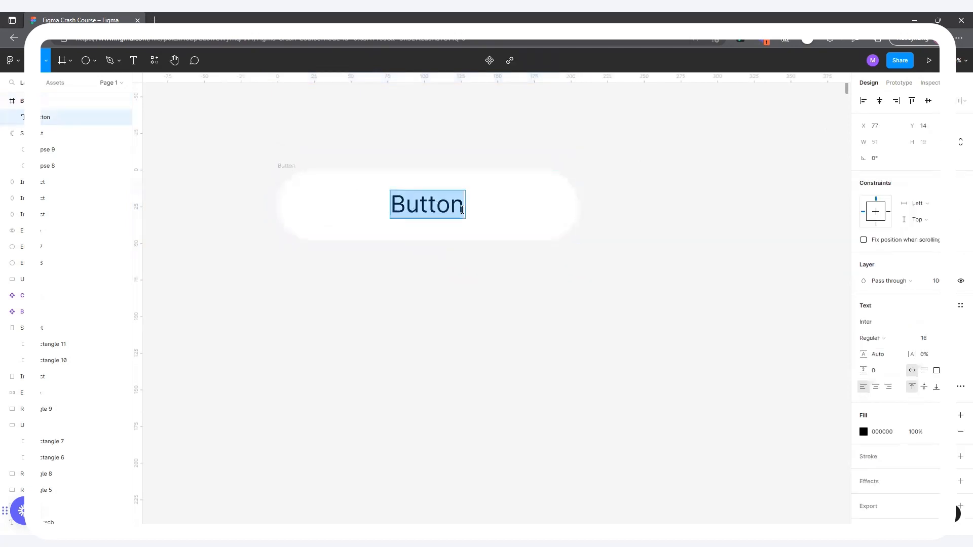
key("Escape")
left_click(286, 166)
left_click_drag(290, 166, 282, 129)
left_click_drag(280, 186, 279, 270, "alt")
left_click_drag(283, 216, 282, 249)
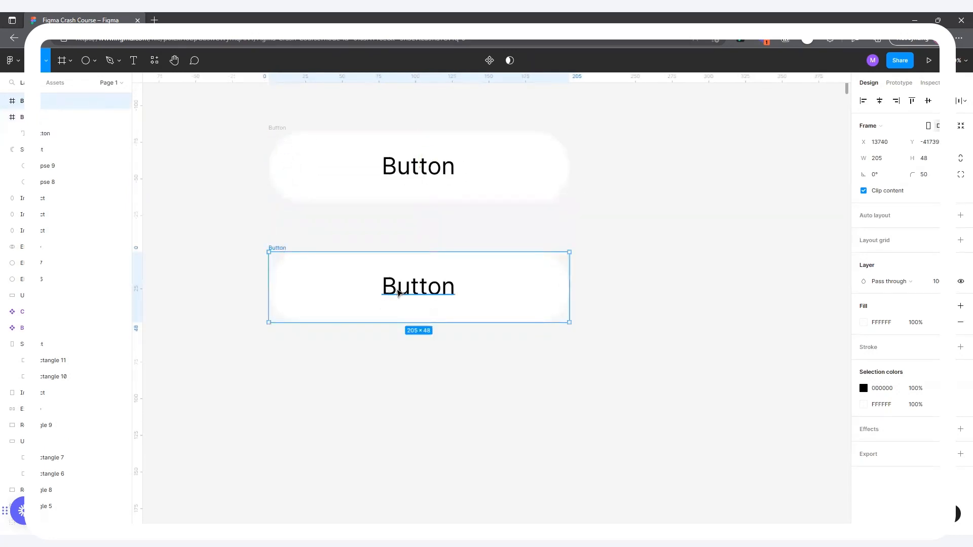
Replace the lower button's label with the long filler text "lkjsalsksa;lksaplkaksnaklsjamsklajsmka"
double_click(398, 288)
type("lkjsalsksa;")
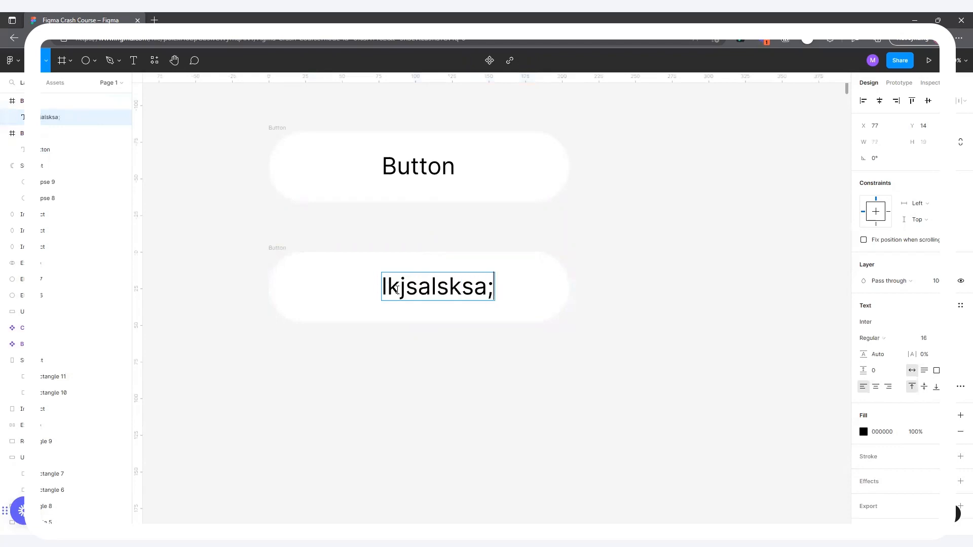
type("lksaplkaks;aklsjamsklaj")
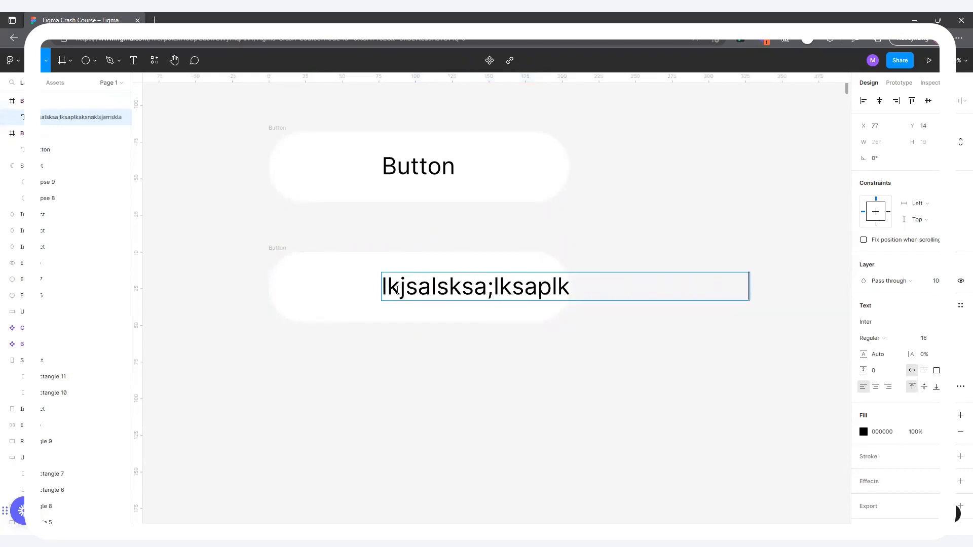
key("Escape")
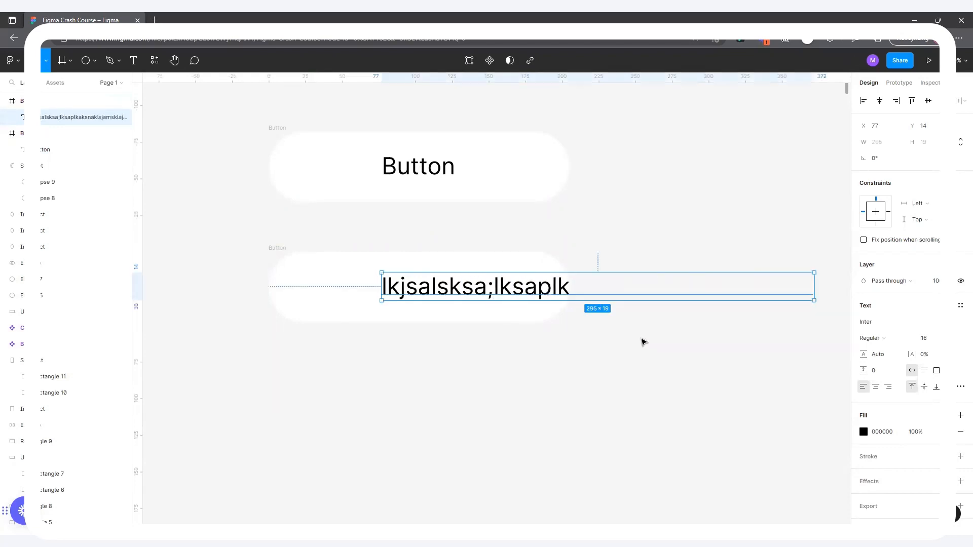
Move the overflowing label to the lower button's left edge and narrow its text box to about 156 wide
left_click_drag(553, 293, 454, 294)
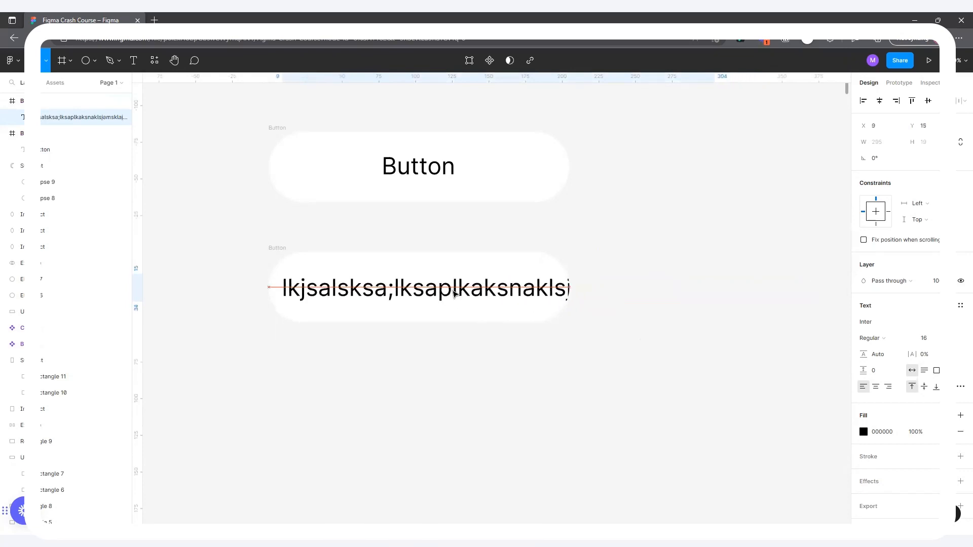
left_click_drag(711, 290, 510, 280)
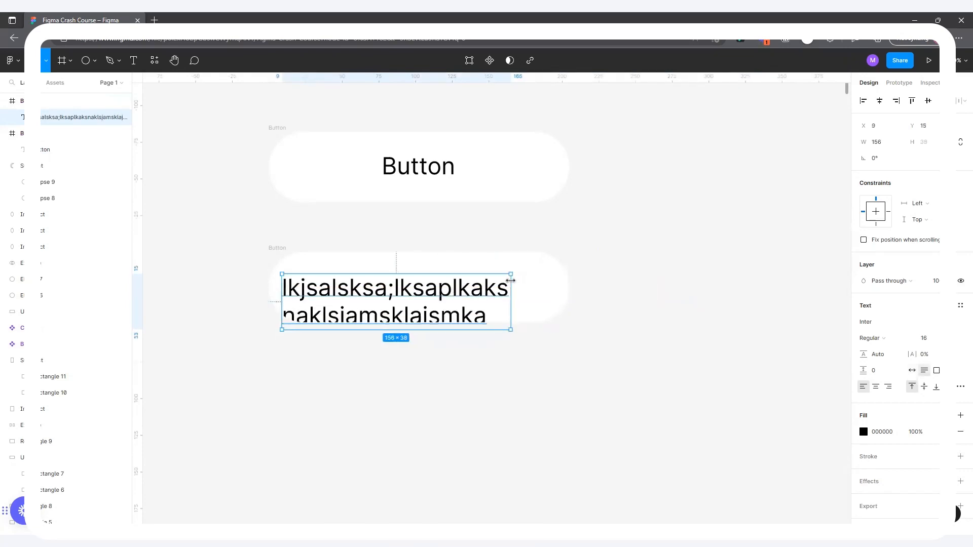
Widen the lower Button frame to about 308 and its text box to about 250
left_click(282, 249)
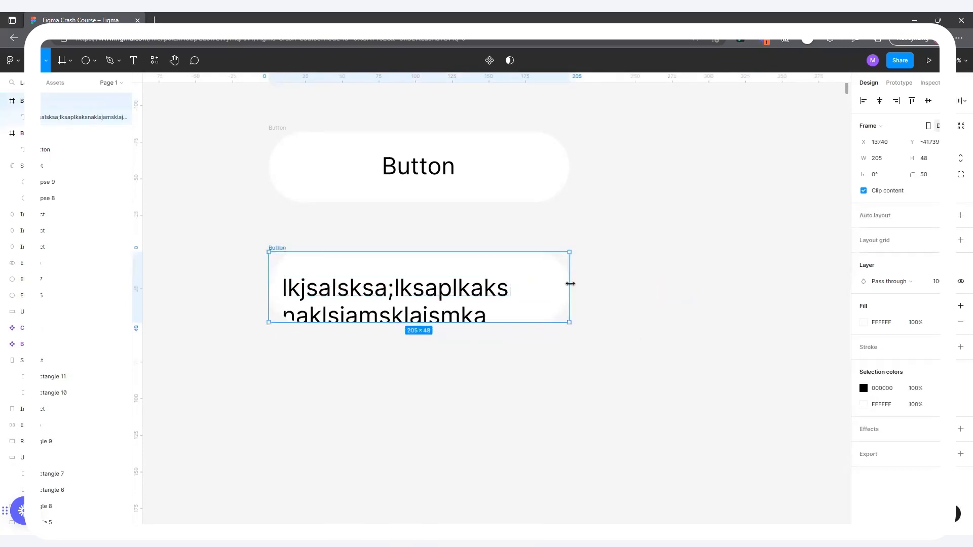
left_click_drag(570, 283, 721, 285)
left_click(504, 296)
left_click(515, 296)
left_click(515, 296)
left_click_drag(510, 292, 648, 292)
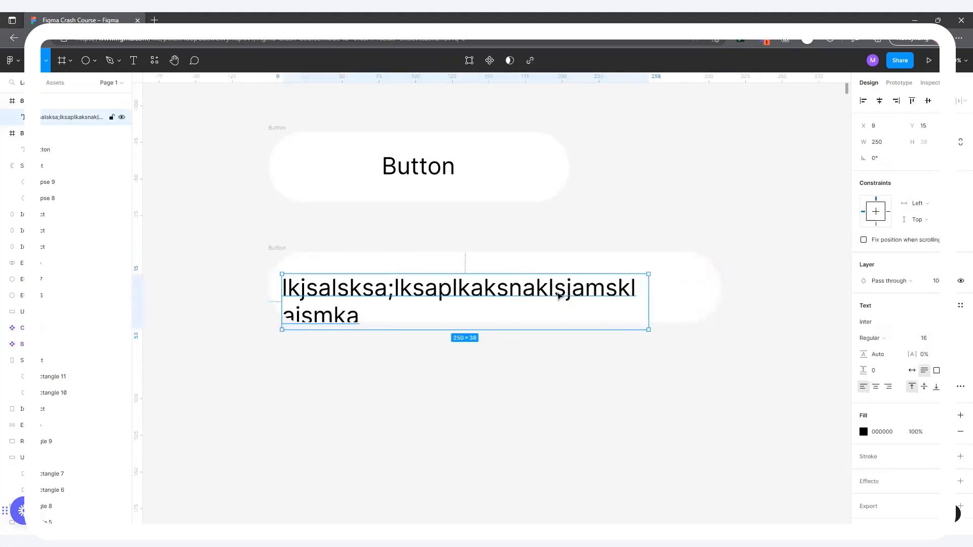
Reposition the wrapped label so both lines fit inside the lower button, and narrow its text box to about 198 wide
mouse_move(512, 283)
left_mouse_down()
mouse_move(496, 282)
mouse_move(524, 274)
left_mouse_up()
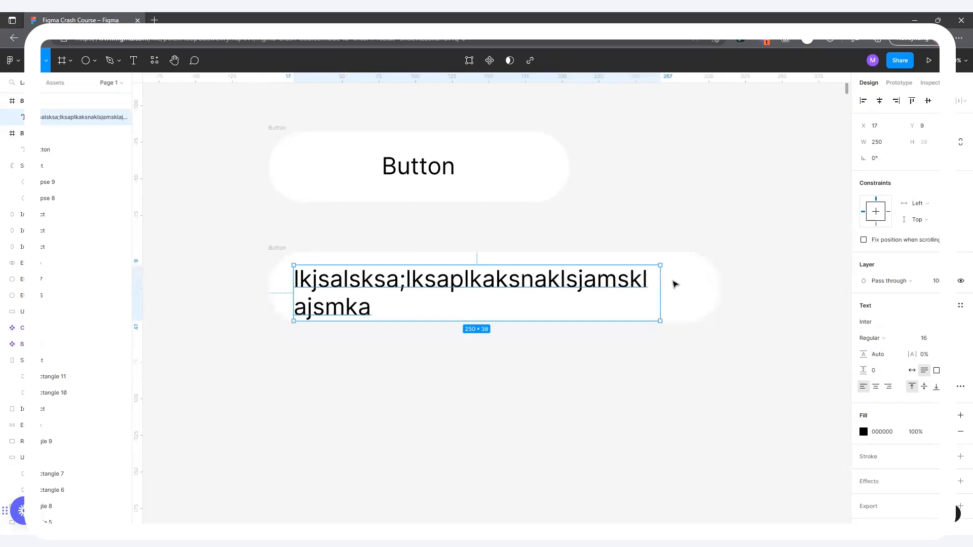
left_click_drag(663, 284, 583, 283)
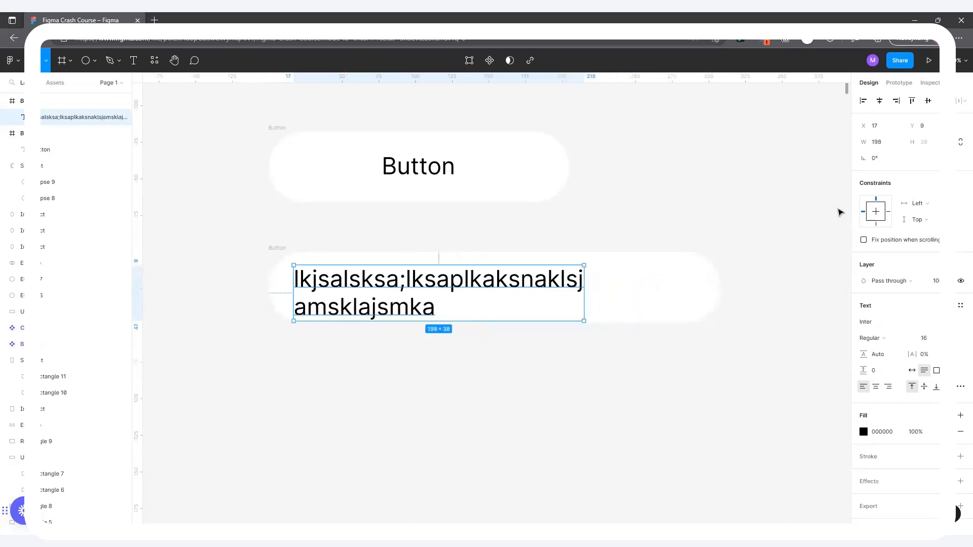
left_click(628, 249)
left_click(282, 247)
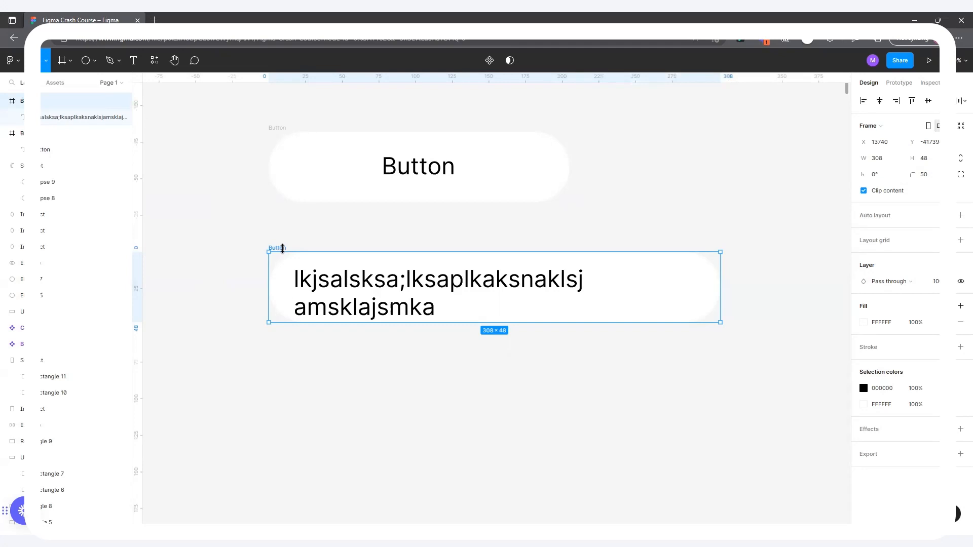
left_click(379, 282)
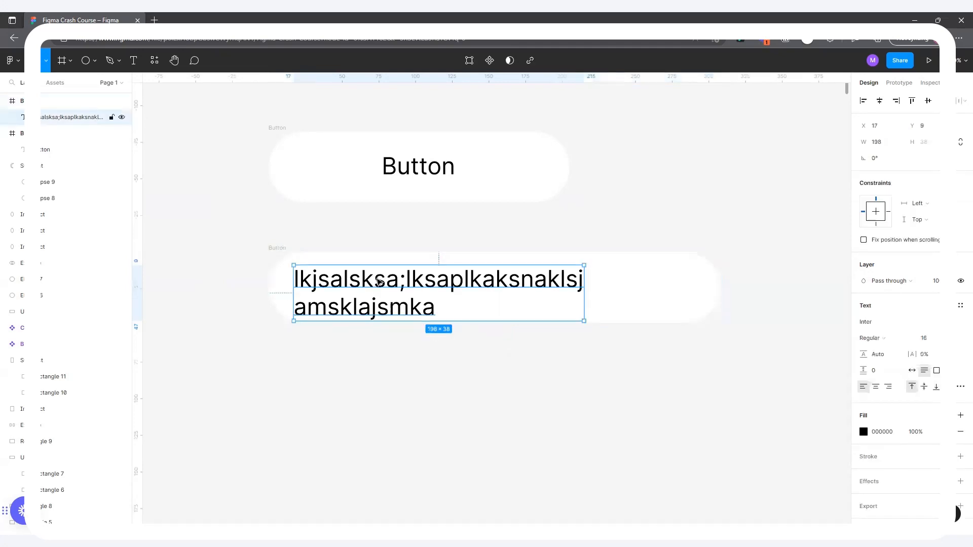
Delete the lower Button frame containing the wrapped filler text
left_click_drag(379, 282, 428, 275)
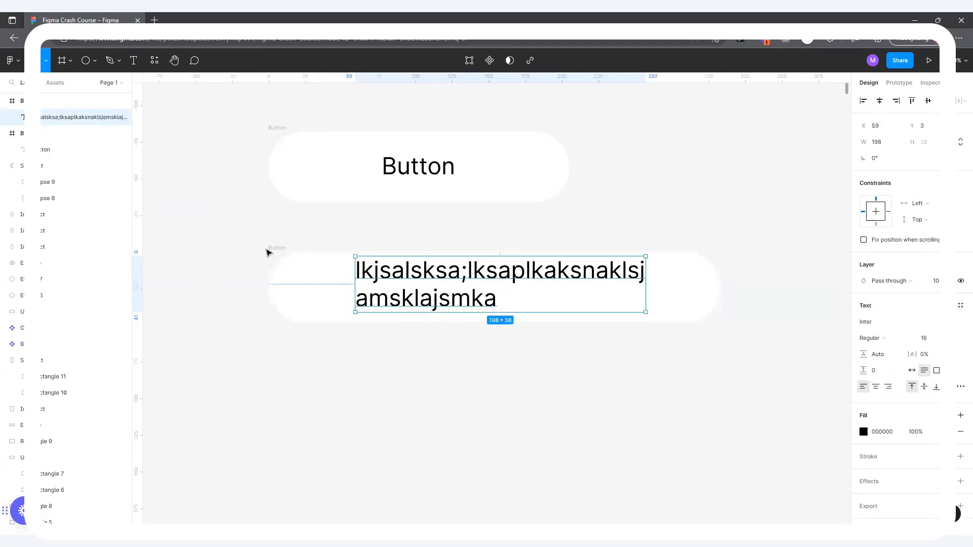
left_click(276, 248)
key("Delete")
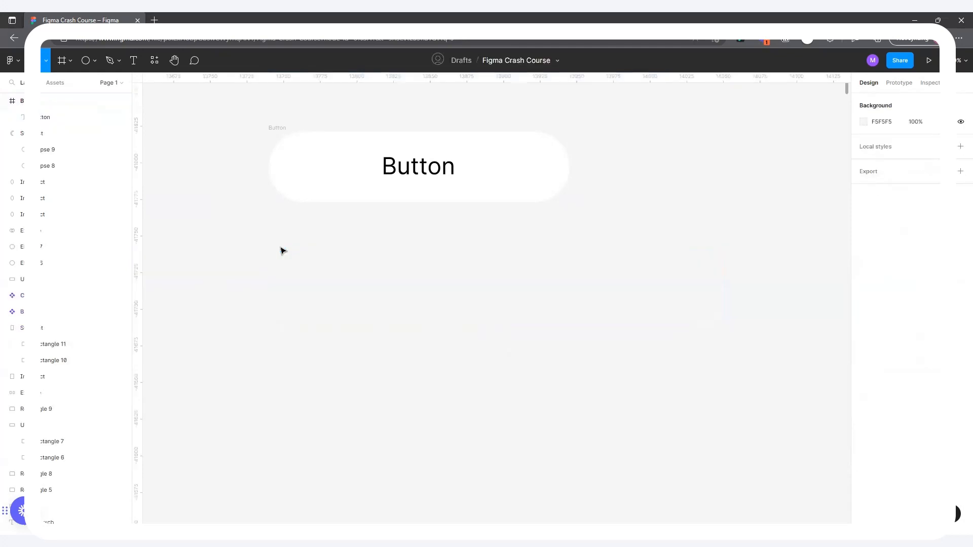
Duplicate the remaining Button frame directly below the original and add auto layout to the copy
left_click_drag(278, 130, 287, 260)
right_click(287, 259)
mouse_move(287, 259)
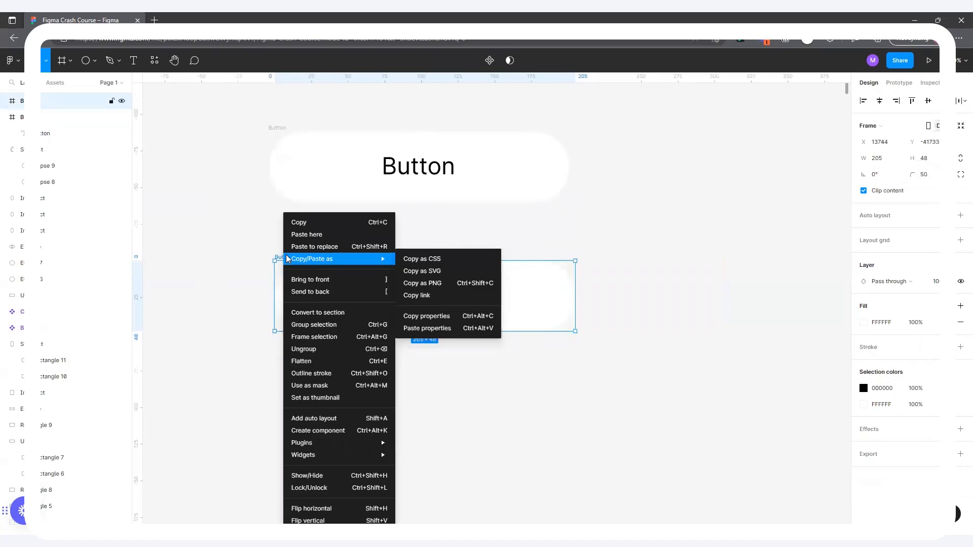
left_click(340, 422)
Try auto layout on a third copy of the original Button placed below the others, and delete that copy
left_click(276, 130)
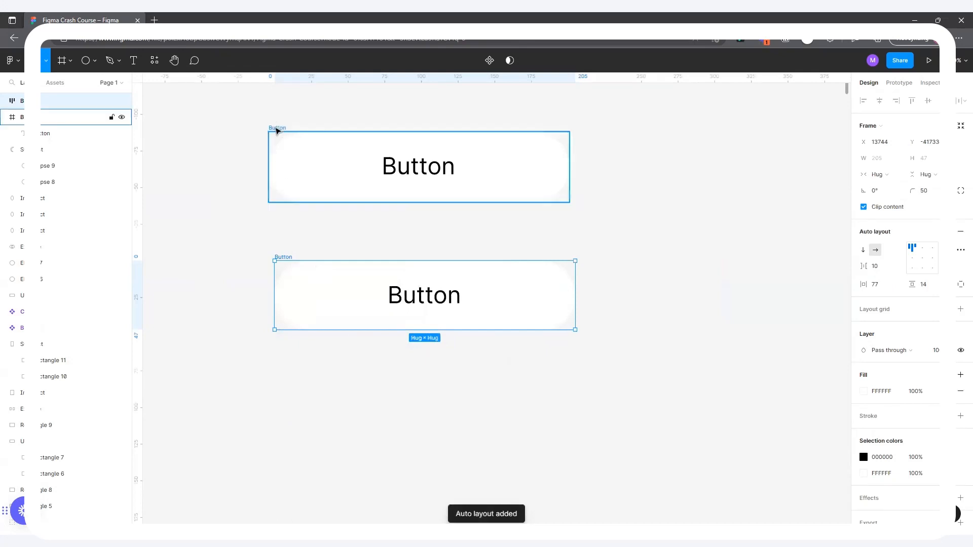
left_click_drag(279, 130, 369, 395)
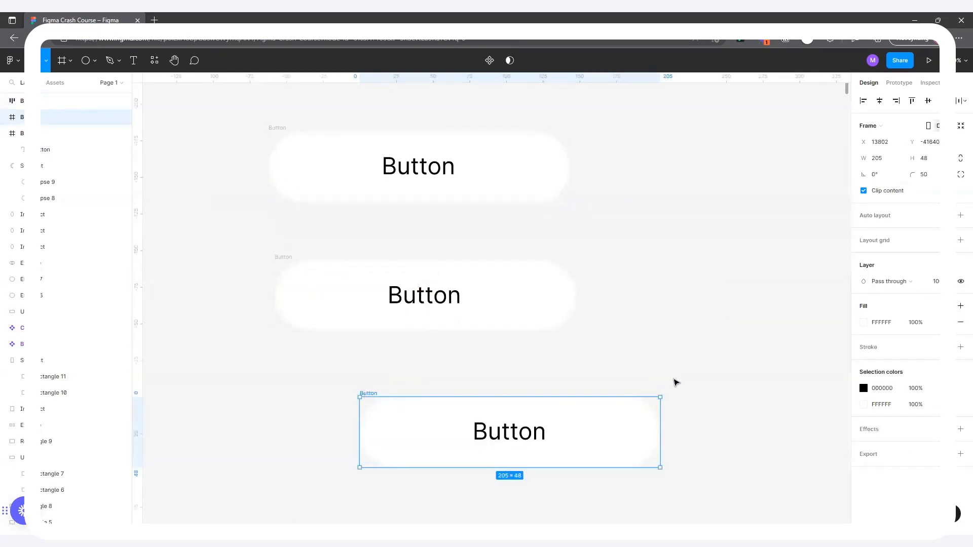
key("shift+a")
left_click_drag(368, 395, 332, 382)
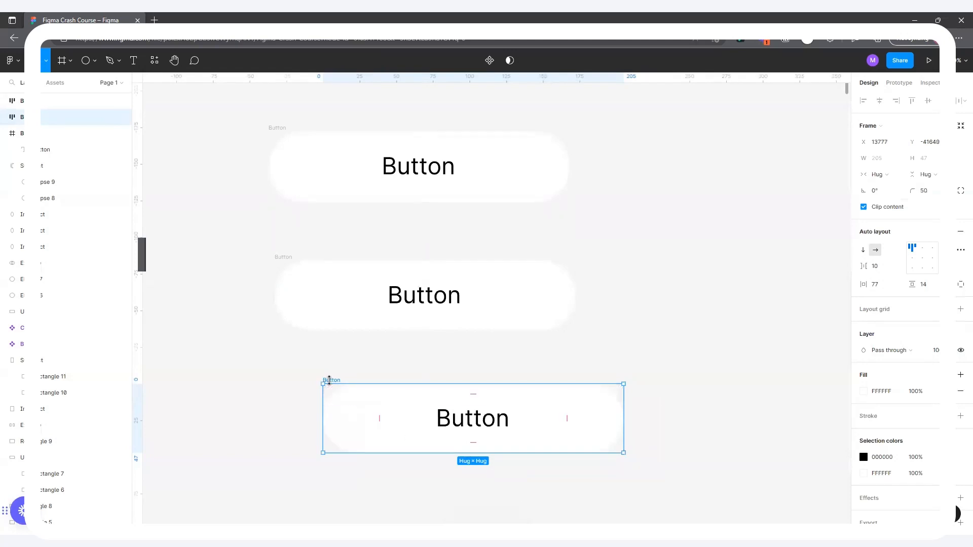
left_click_drag(338, 380, 322, 355)
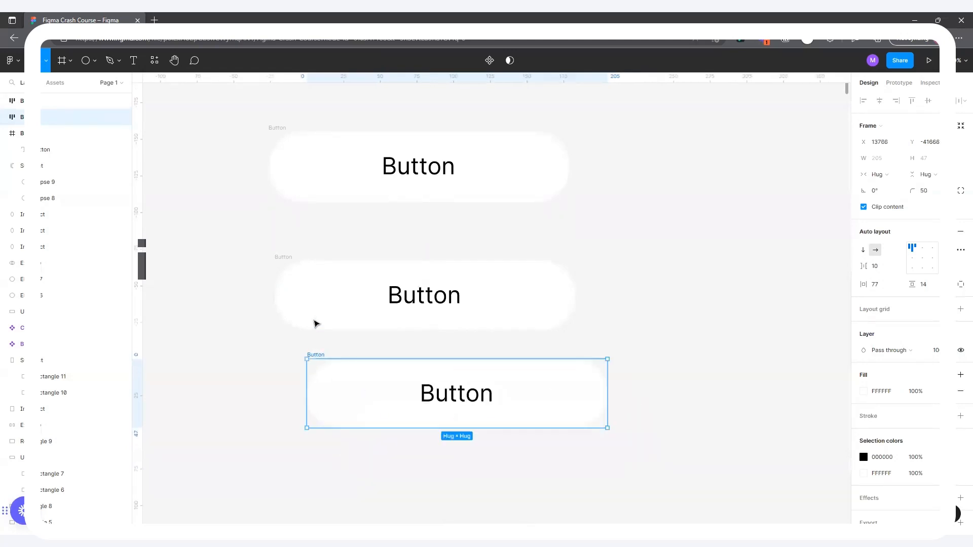
key("Delete")
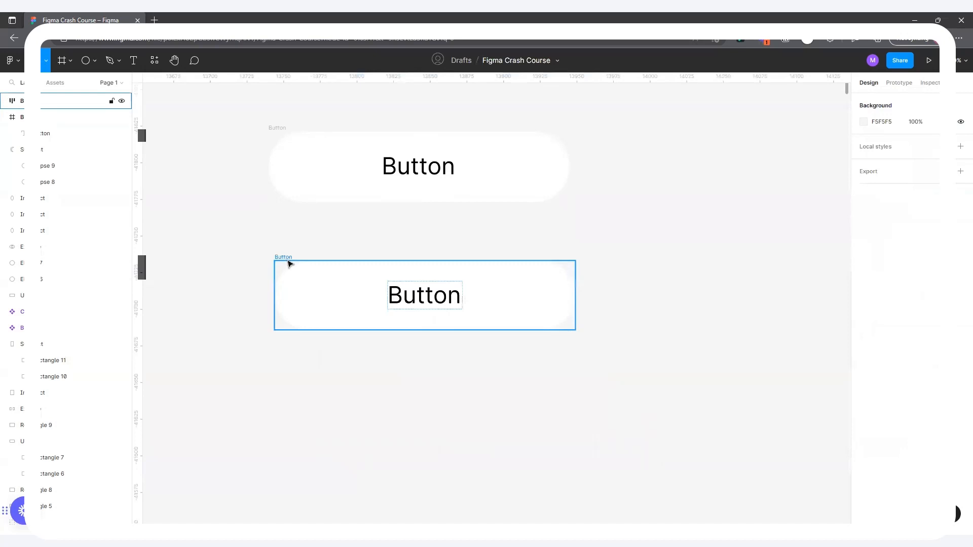
Set the auto-layout button's horizontal padding to 48 and vertical padding to 8, and reposition it below the original
left_click_drag(288, 262, 338, 278)
mouse_move(473, 294)
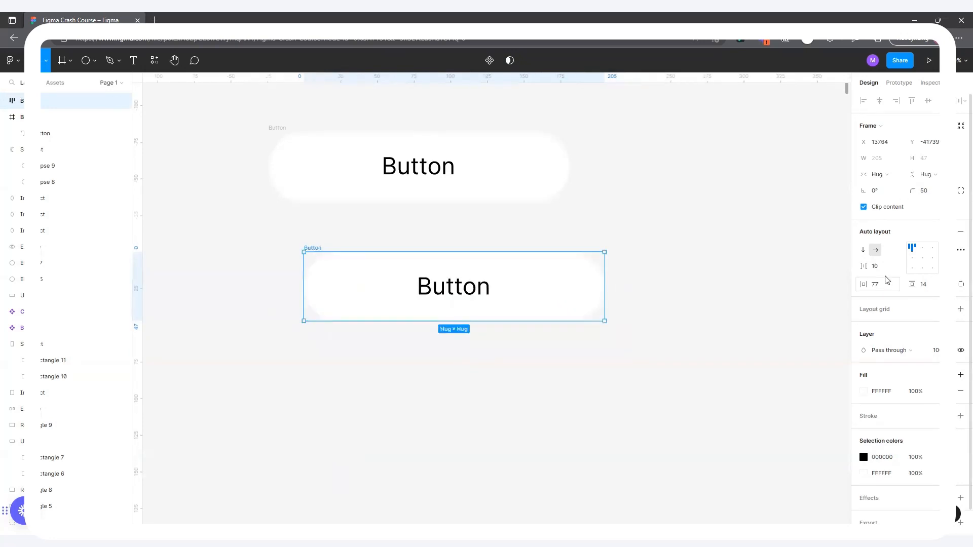
left_click(886, 284)
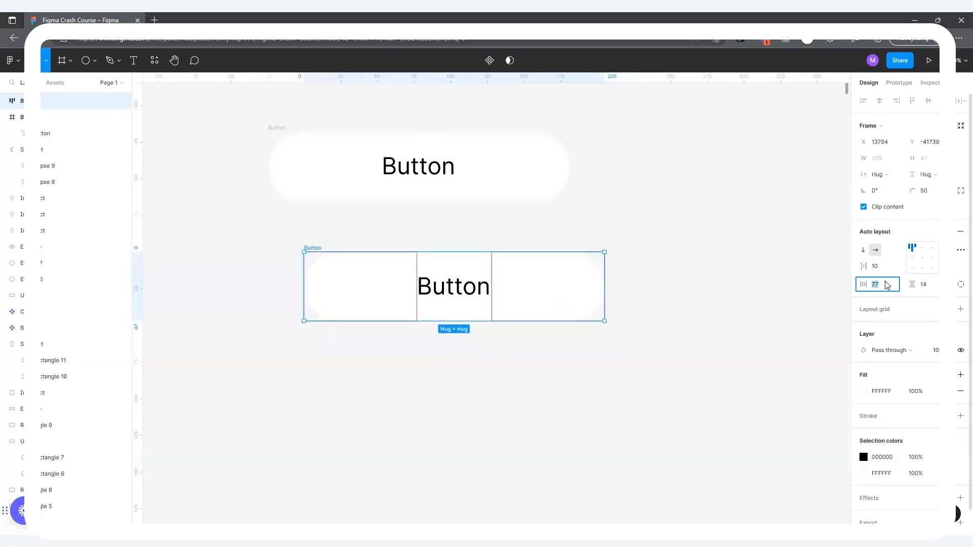
type("48")
key("Return")
left_click(923, 285)
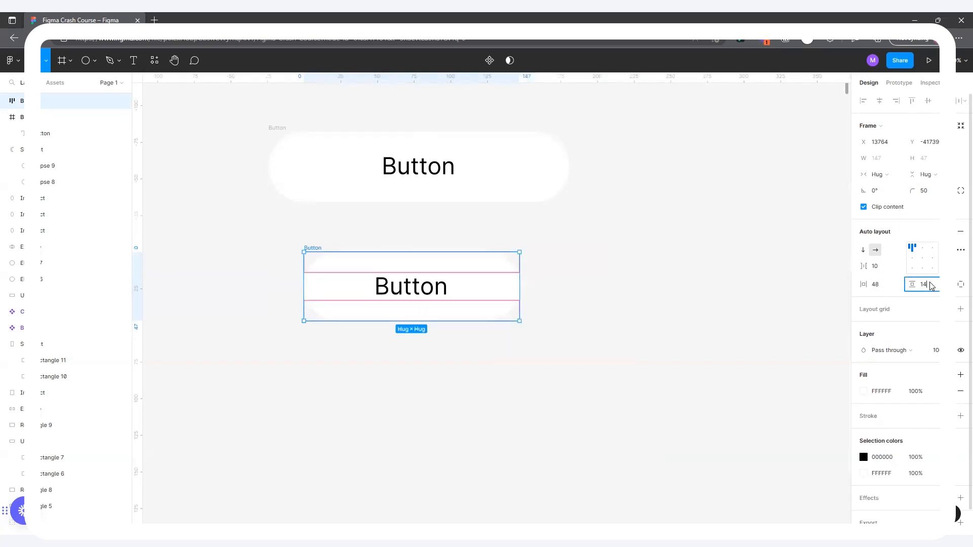
type("8")
key("Return")
left_click(564, 287)
left_click_drag(313, 248, 391, 268)
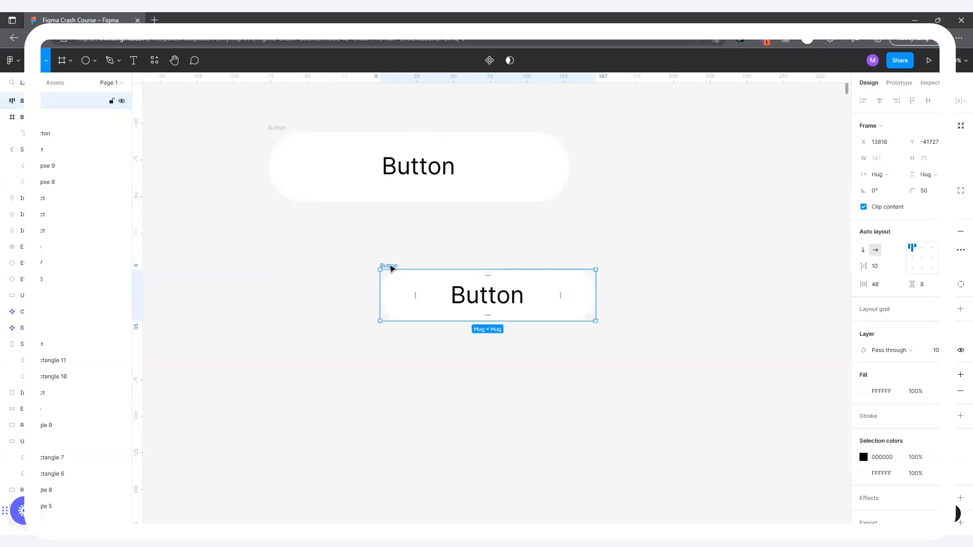
Change the auto-layout button's horizontal resizing from Hug contents to Fixed width
scroll(573, 302, "up", 3)
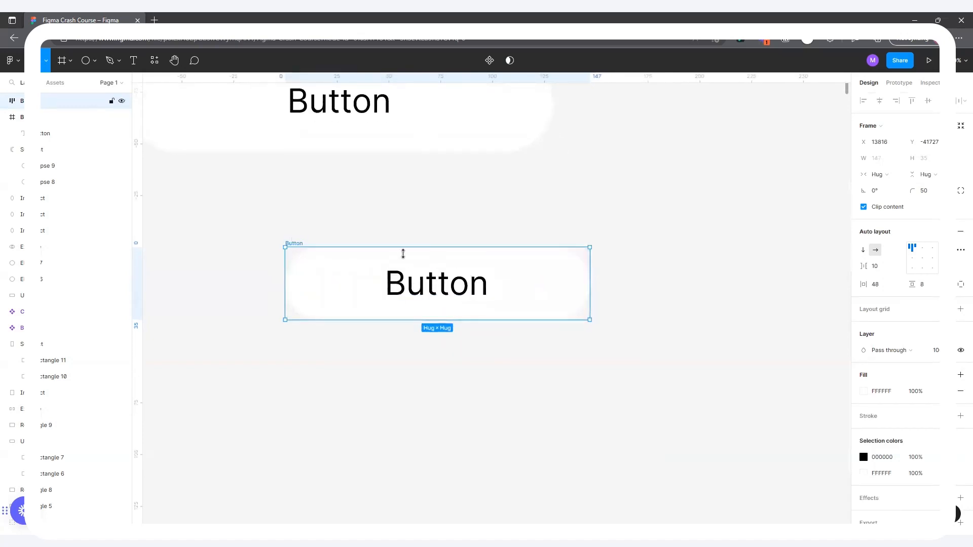
left_click(893, 181)
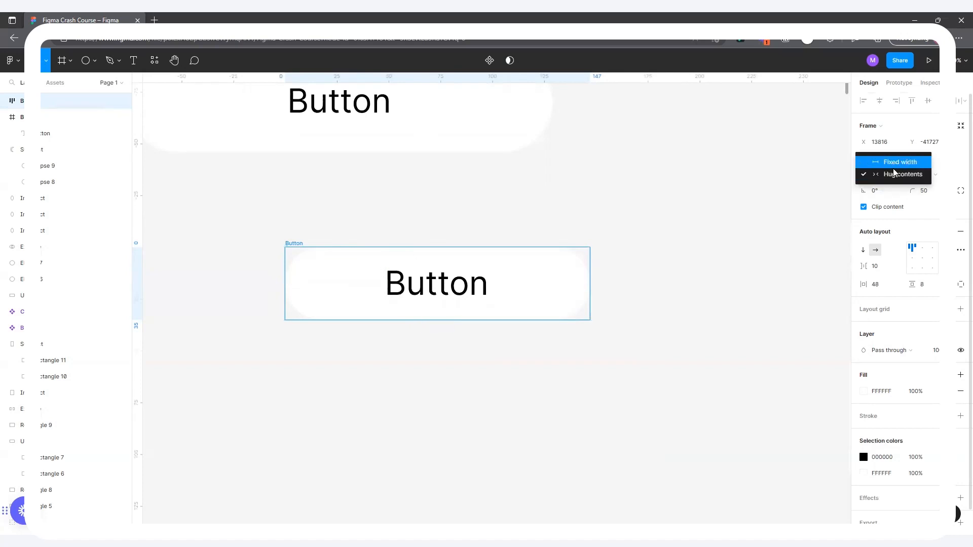
left_click(899, 161)
double_click(456, 287)
key("Escape")
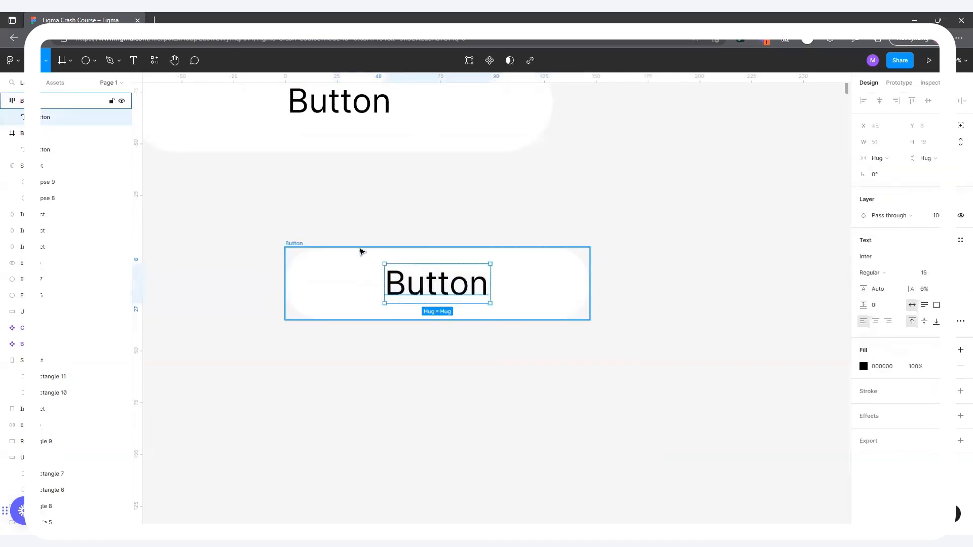
Try the label "caxmmzx,mxlzm.xclmcxcxck" in a copy of the fixed-width button placed beside it, and delete that copy
scroll(357, 247, "down", 3)
left_click_drag(320, 243, 586, 234)
double_click(651, 257)
type("caxmmzx,mxlzm.xclmcxcxck")
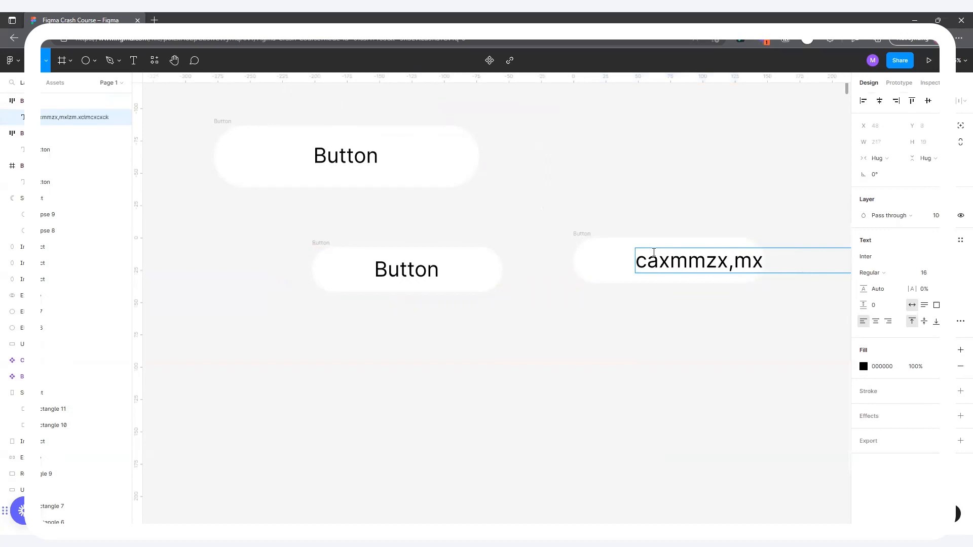
key("ctrl+z")
key("Escape")
left_click(588, 231)
mouse_move(589, 232)
left_mouse_down()
mouse_move(569, 278)
mouse_move(582, 239)
left_mouse_up()
key("Delete")
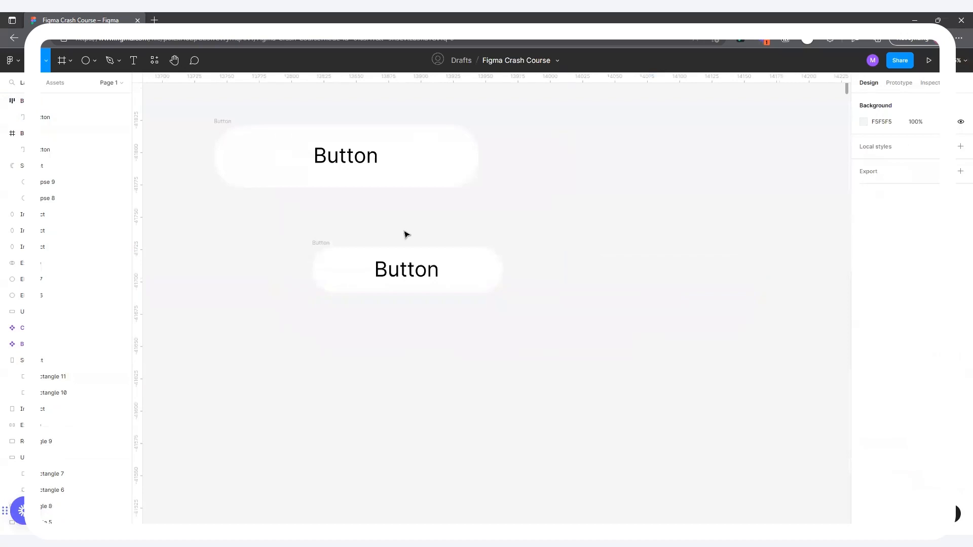
Duplicate the fixed-width button to its right and replace the copy's label with "ahaSJLKAOCV"
left_click(324, 243)
left_click(876, 184)
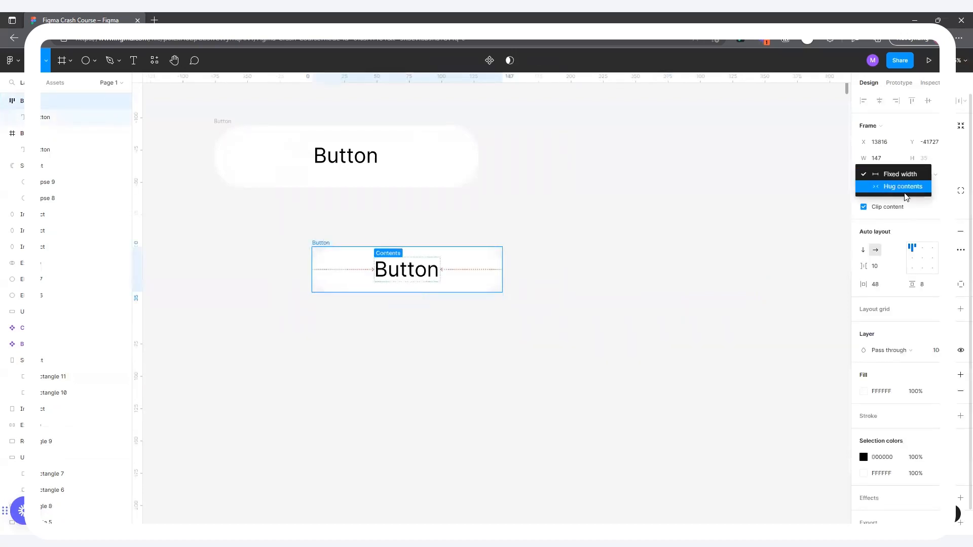
left_click(389, 245)
left_click_drag(325, 244, 558, 244)
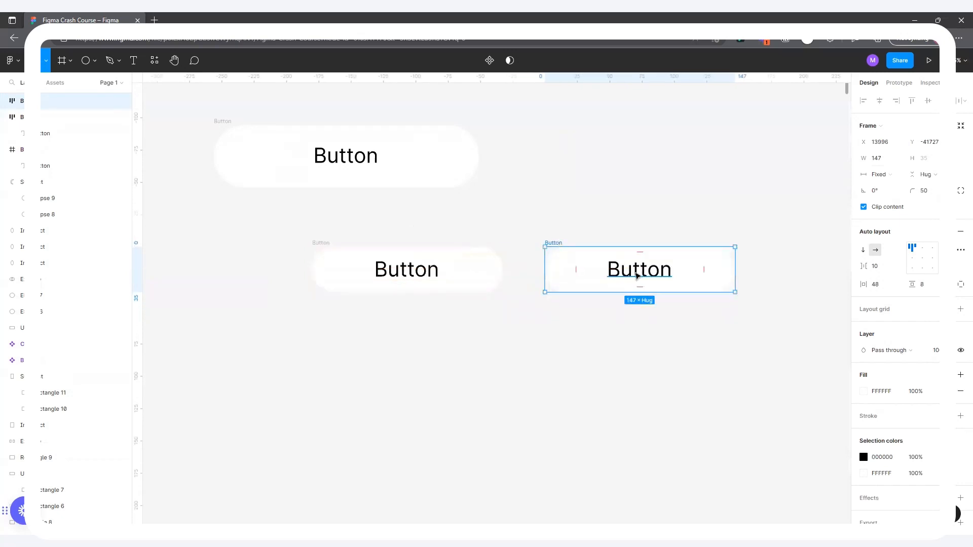
double_click(636, 275)
type("ahaSJ")
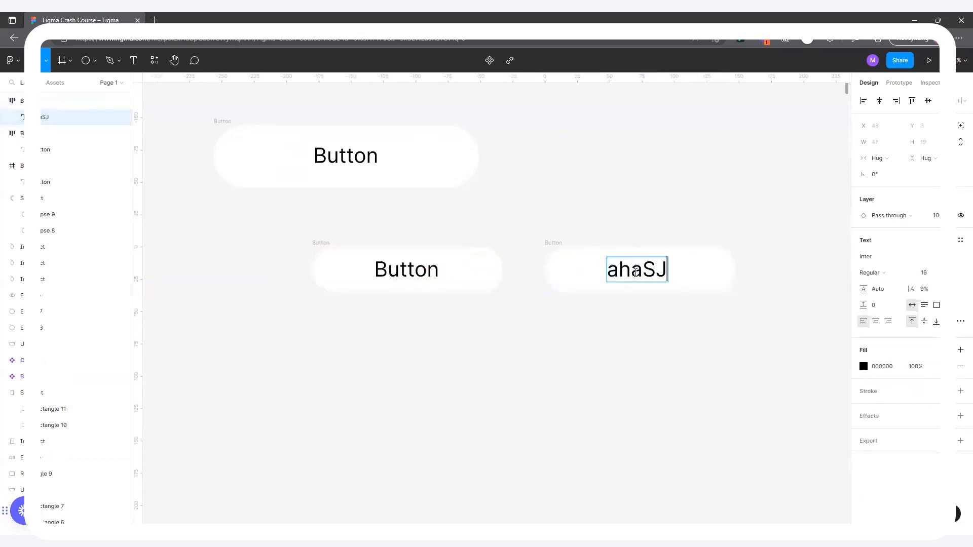
type("LKAOC")
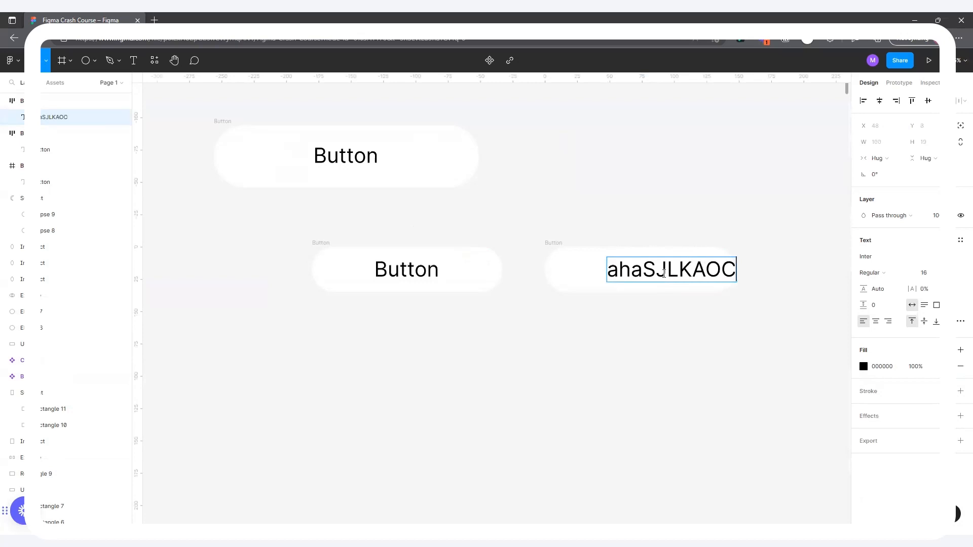
key("Escape")
left_click(569, 253)
left_click(629, 273)
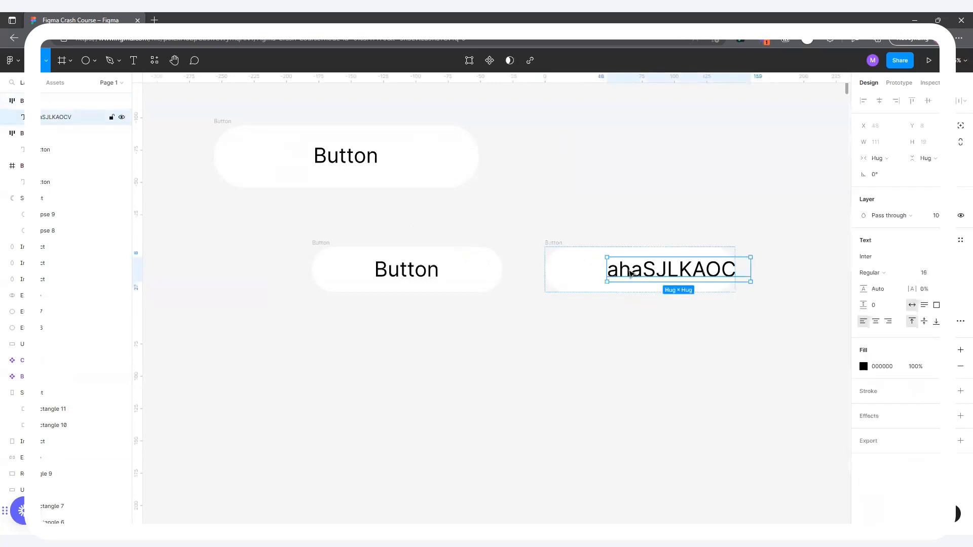
Set the "ahaSJLKAOCV" button's horizontal resizing to Hug contents and move it below the other two buttons
left_click(568, 244)
left_click(882, 174)
left_click(889, 186)
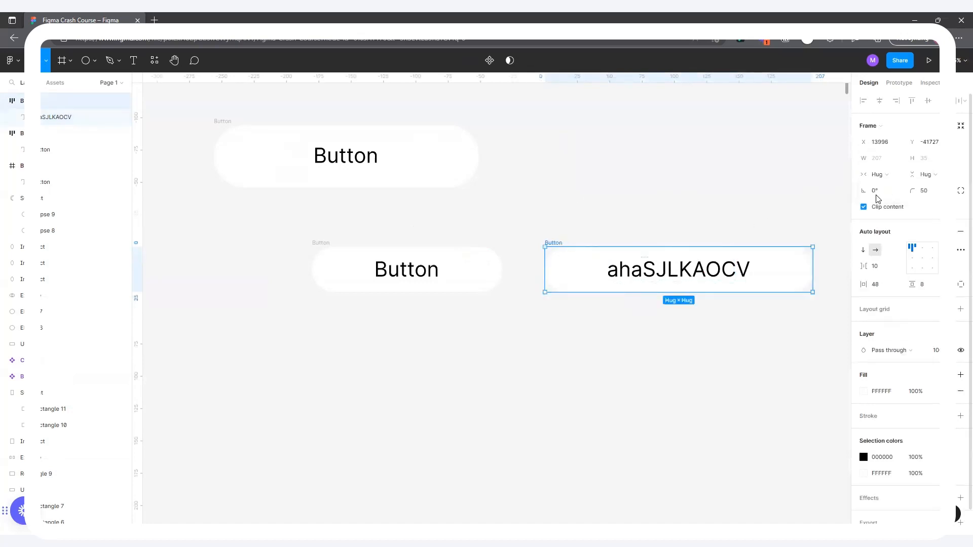
scroll(482, 287, "down", 3)
left_click_drag(514, 292, 421, 335)
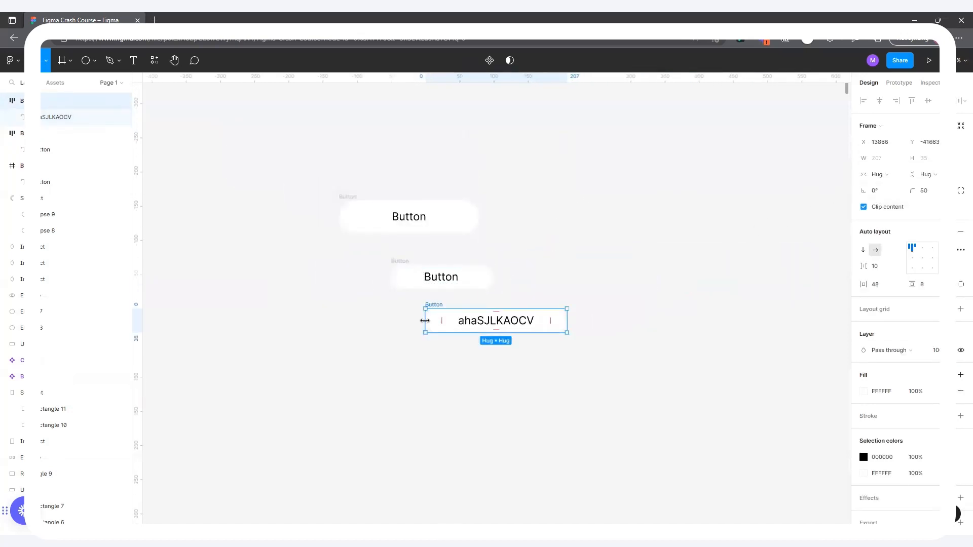
scroll(446, 331, "up", 3)
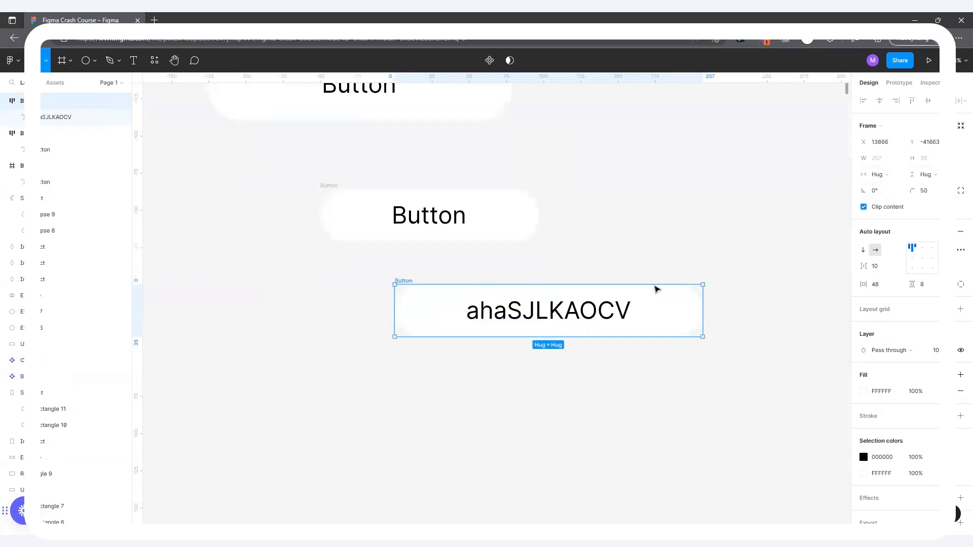
Replace the hugging button's label with "DJHSJIDJKAJZKZJXLKXZLJKXZJKNXDGDVBVBVBV"
double_click(575, 310)
type("DJHSJ")
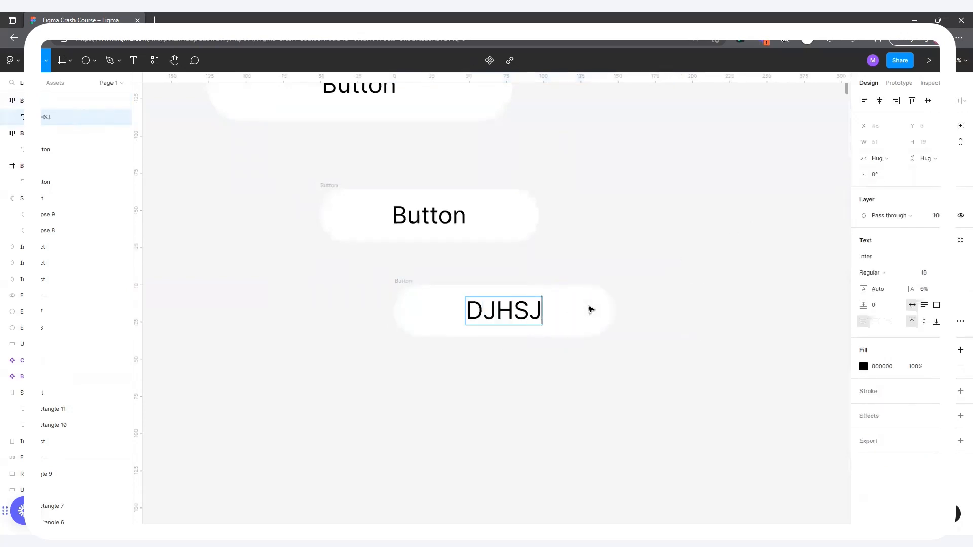
type("IDJKAJZKZJXLKX")
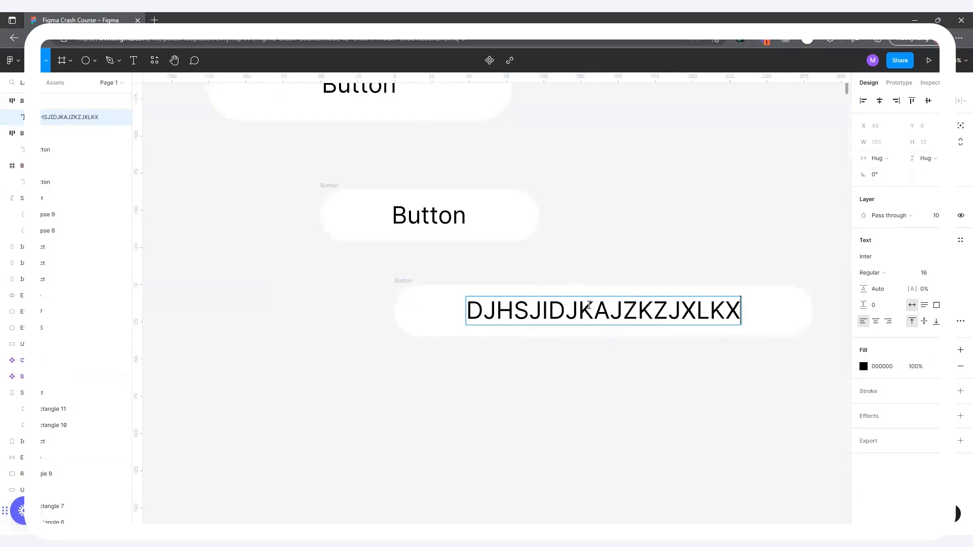
type("ZLJKXZJKNX")
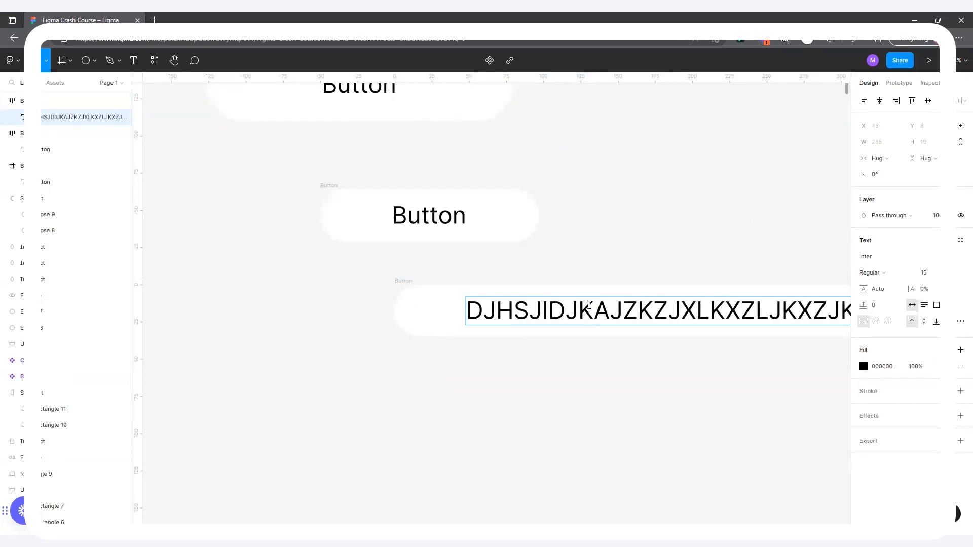
scroll(388, 261, "down", 2)
scroll(611, 292, "up", 1)
type("DGDVBVBVBV")
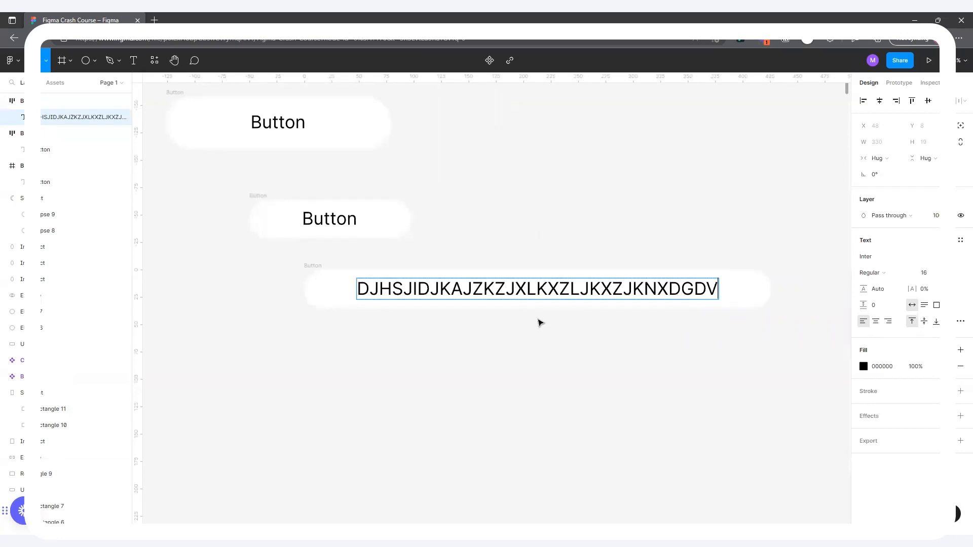
key("Escape")
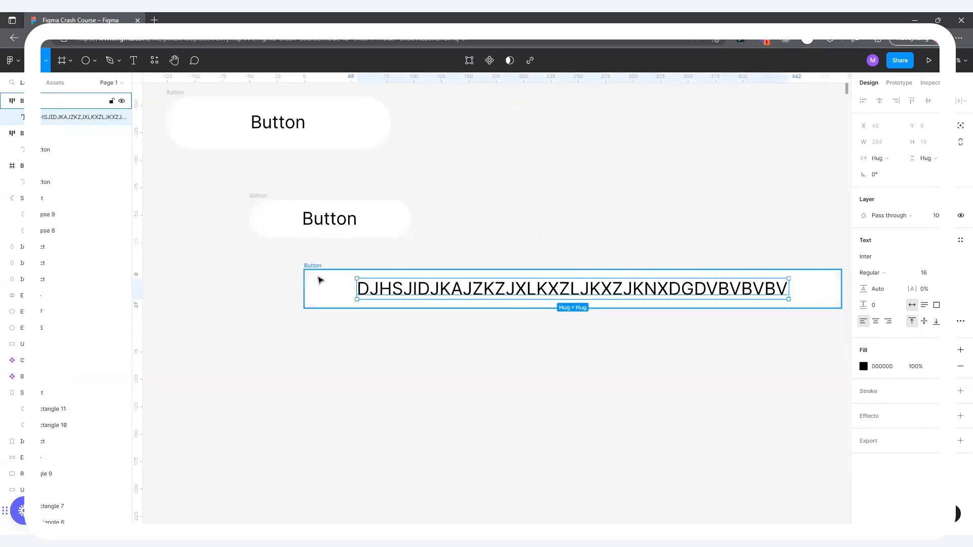
Delete the button with the long filler label and move the fixed-width button to sit beneath the original
left_click(321, 267)
key("Delete")
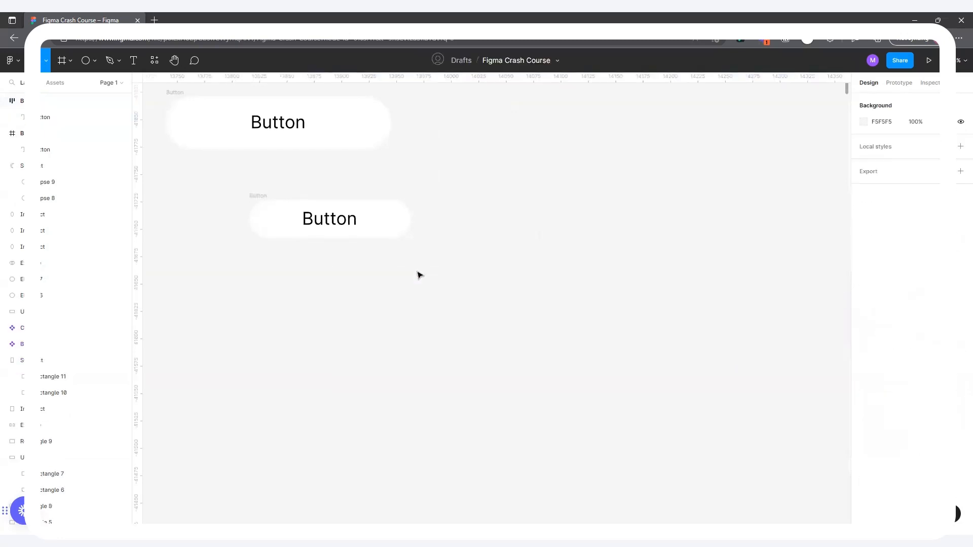
scroll(631, 324, "down", 2)
scroll(428, 143, "up", 4)
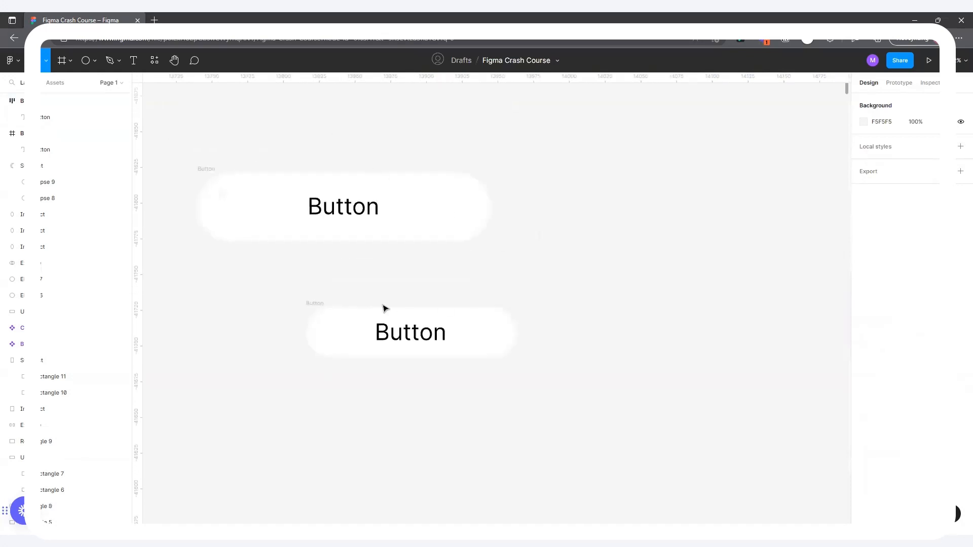
left_click_drag(319, 304, 265, 302)
scroll(448, 271, "down", 1)
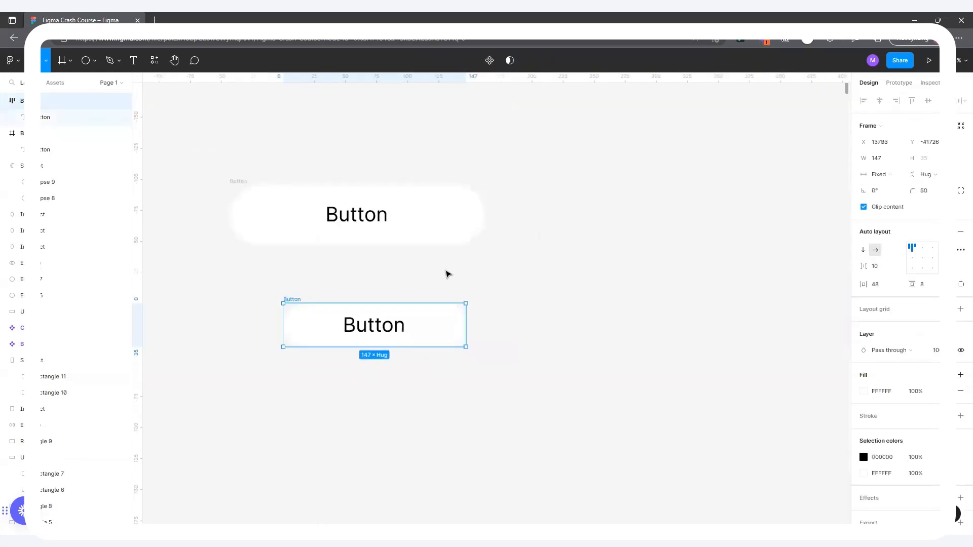
scroll(374, 222, "down", 2)
left_click(226, 129)
left_click(133, 61)
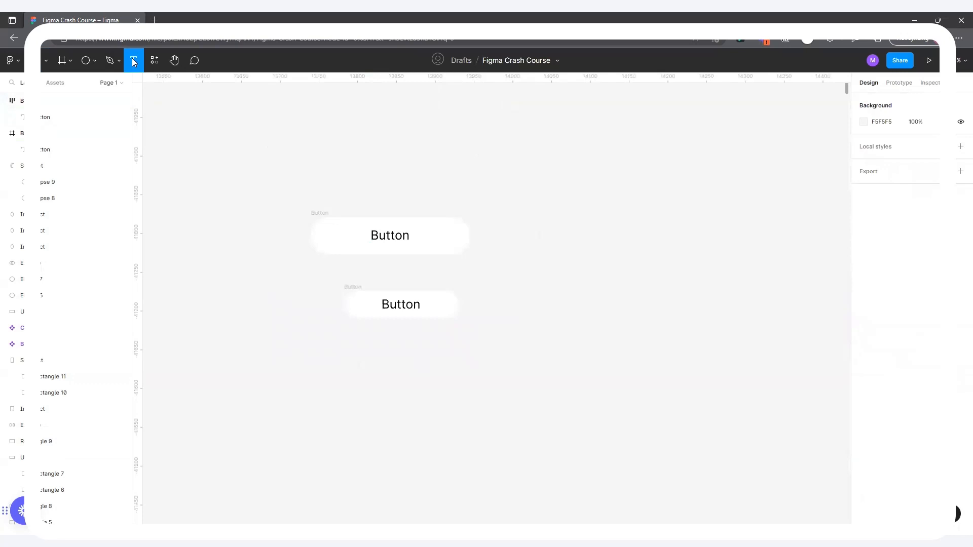
left_click(46, 60)
Duplicate the lower fixed-width button to its right on the same row
scroll(627, 330, "up", 1)
left_click(314, 288)
key("ctrl+d")
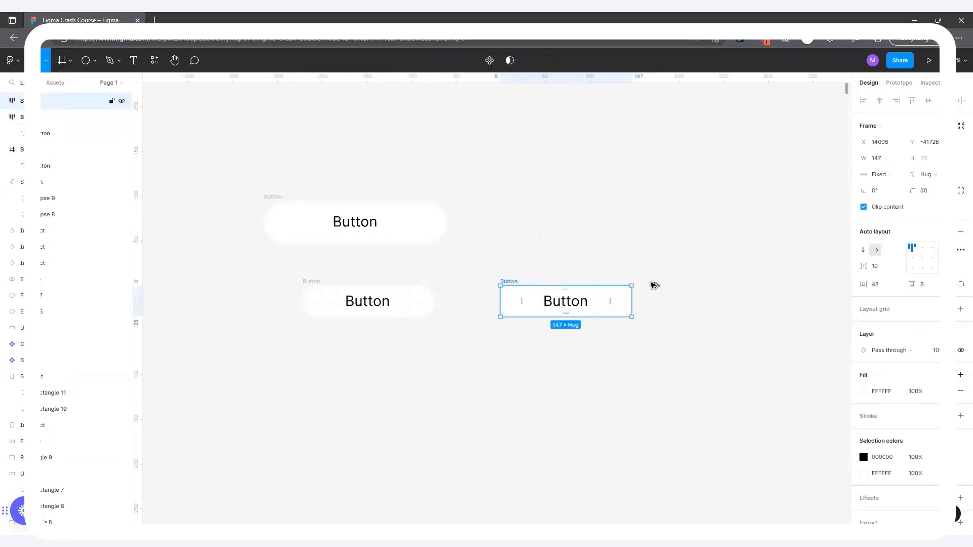
Duplicate the fixed-width button until five copies sit in one row below the original button
key("ctrl+d")
scroll(398, 332, "down", 3)
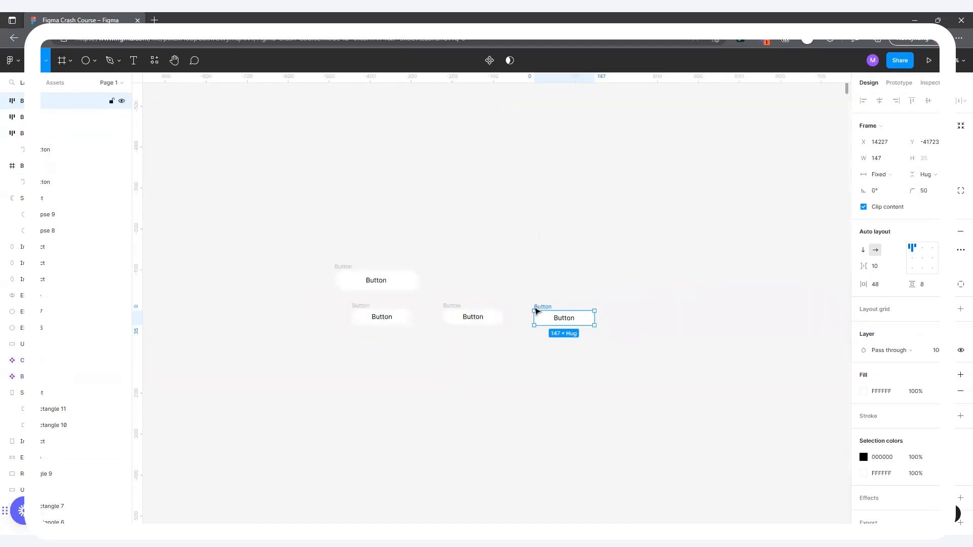
left_click_drag(547, 309, 717, 310)
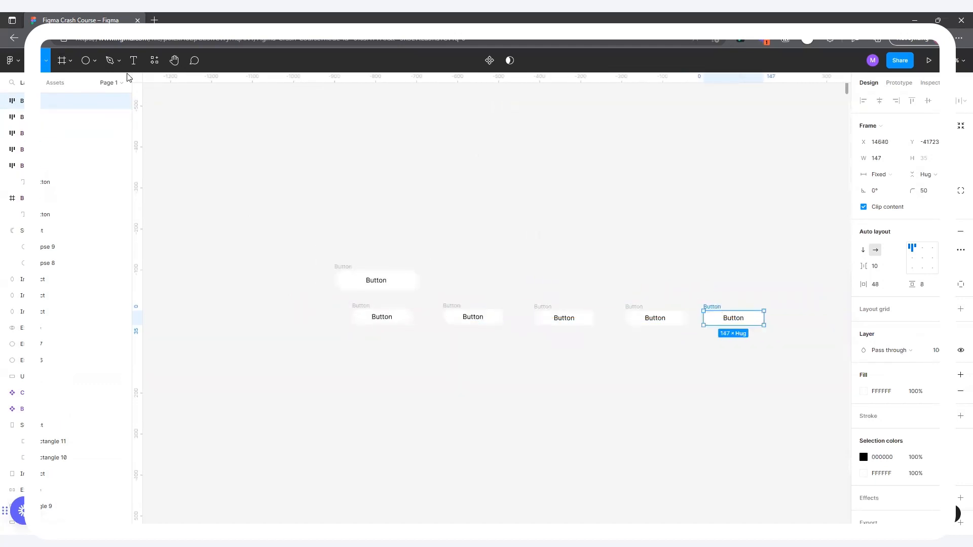
Add a 1440 × 1024 Desktop preset frame to the right of the button row
left_click(61, 60)
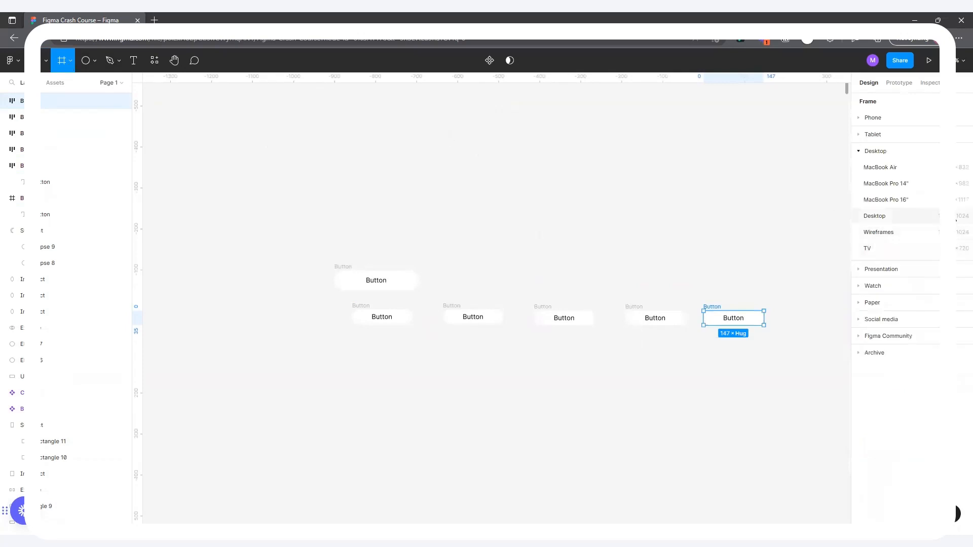
left_click(887, 216)
left_click_drag(533, 188, 571, 226)
scroll(775, 220, "up", 2)
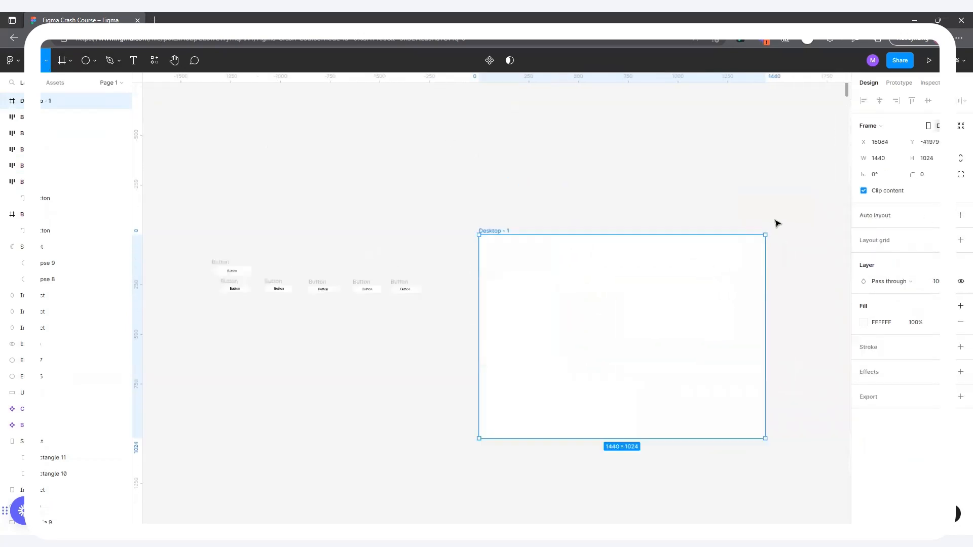
Draw a full-width 1440 × 84 frame inside the desktop frame and align it to the top edge
left_click(62, 60)
scroll(798, 294, "up", 3)
mouse_move(292, 215)
left_mouse_down()
mouse_move(684, 265)
mouse_move(762, 259)
mouse_move(756, 243)
mouse_move(738, 248)
left_mouse_up()
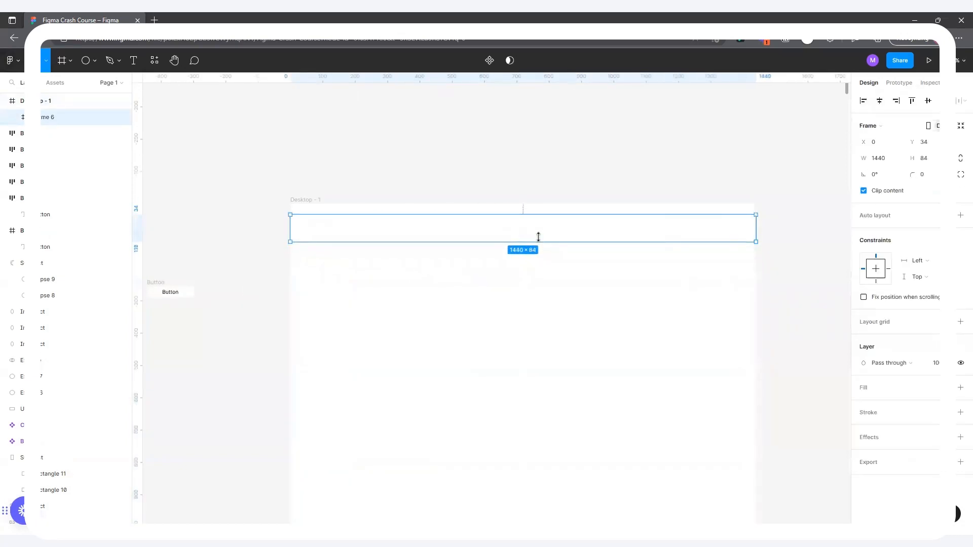
left_click(912, 101)
Give the header bar frame a dark grey 464646 fill
left_click(959, 387)
left_click(864, 403)
left_click_drag(824, 382, 679, 369)
left_click(779, 156)
scroll(779, 157, "down", 3)
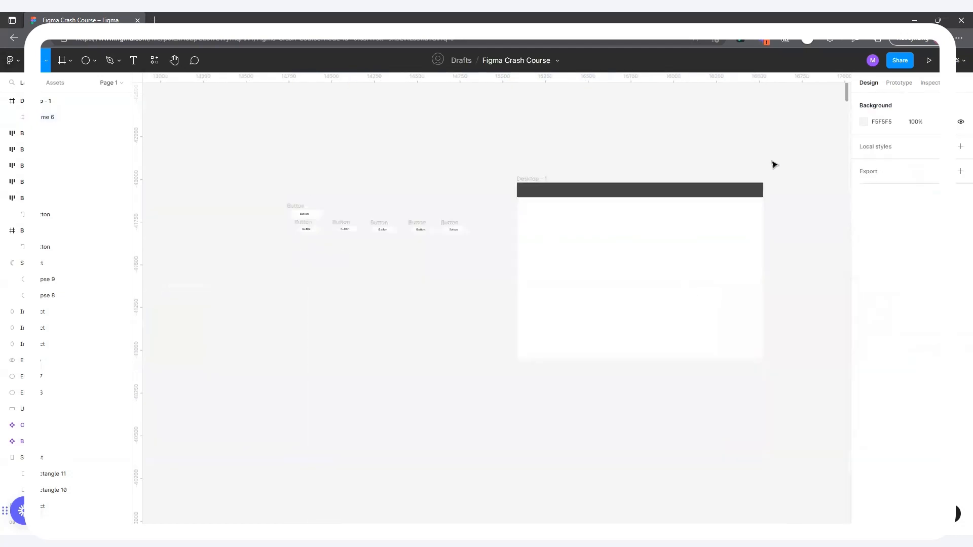
Move the five buttons of the row into the dark header bar, roughly centred in its height
left_click(309, 224)
left_click(341, 222, "shift")
left_click(375, 224, "shift")
left_click(410, 222, "shift")
left_click(448, 223, "shift")
left_click_drag(434, 222, 647, 195)
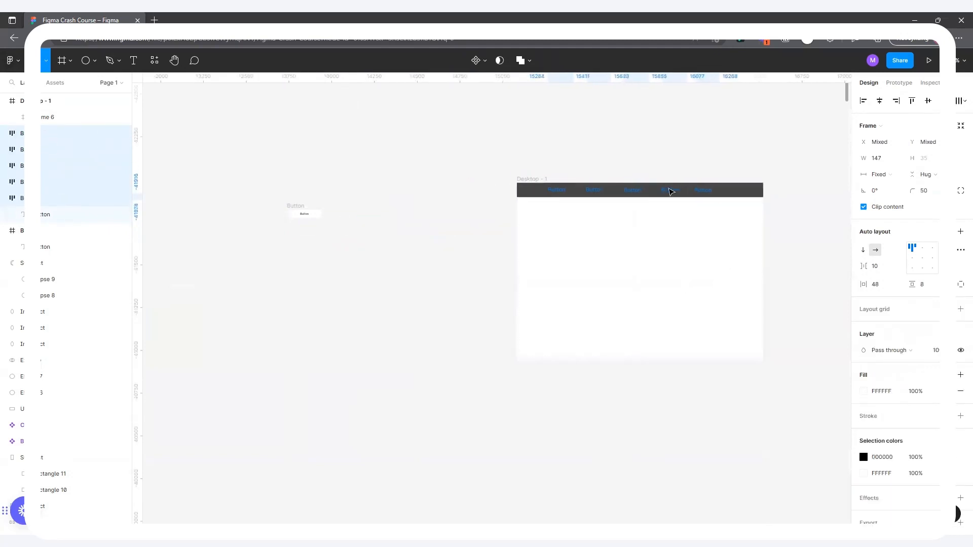
scroll(710, 152, "up", 3)
scroll(691, 203, "up", 2)
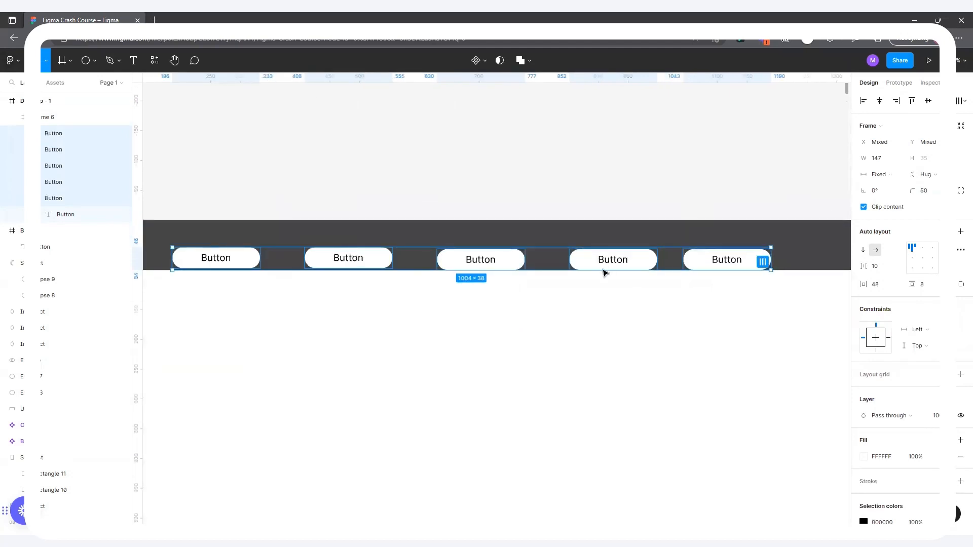
left_click_drag(610, 265, 566, 256)
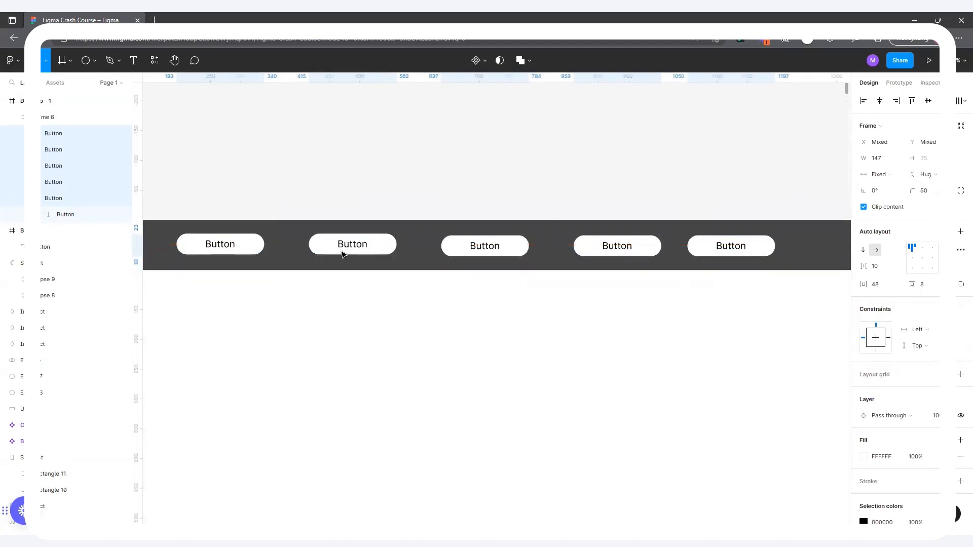
Try spacing the second and third header buttons by hand, checking the distances to their neighbours
left_click(342, 254)
left_click_drag(342, 254, 278, 253)
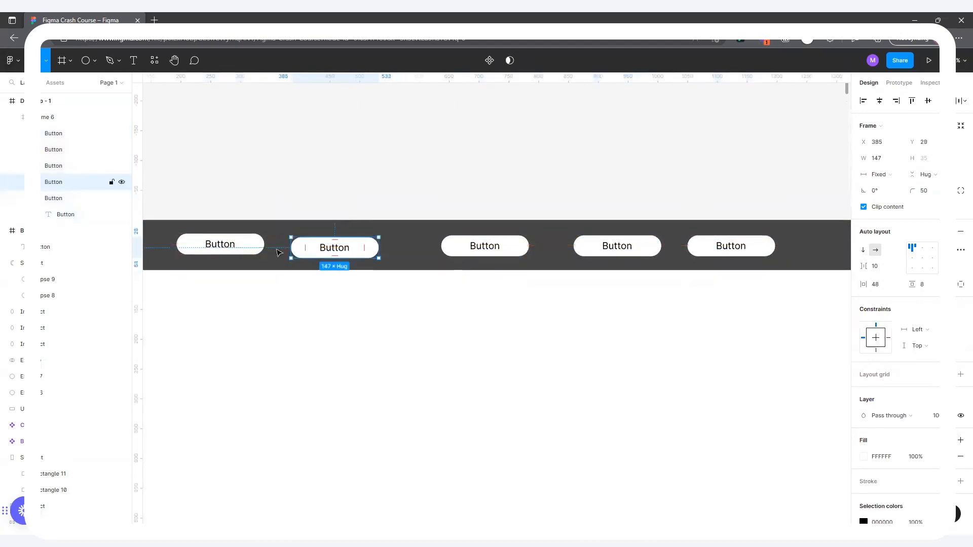
left_click(477, 250)
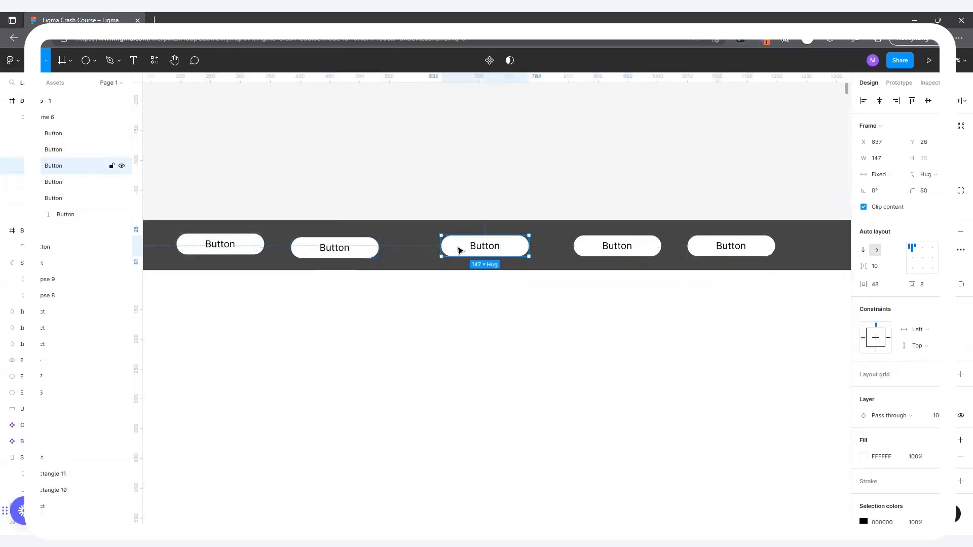
left_click_drag(477, 250, 439, 250)
key("alt")
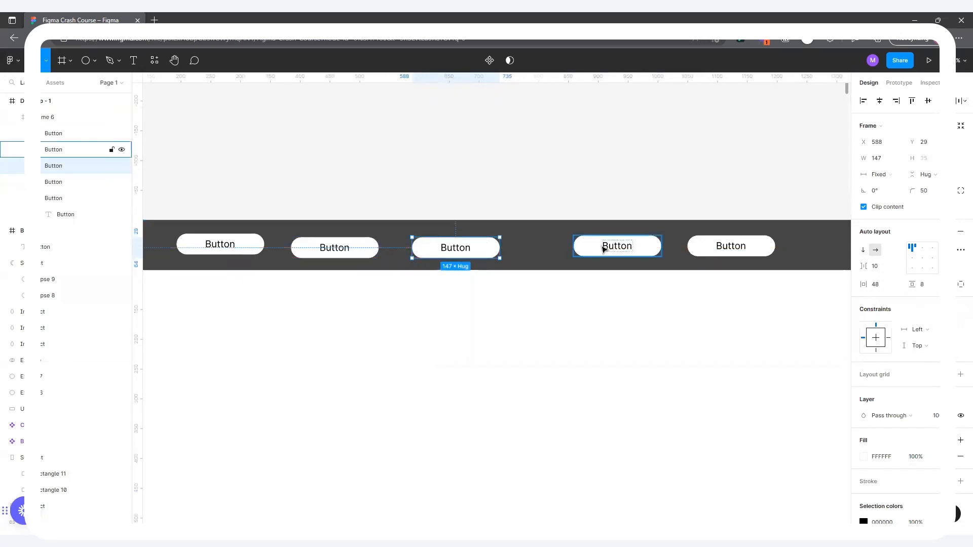
left_click(606, 248)
scroll(573, 221, "down", 3)
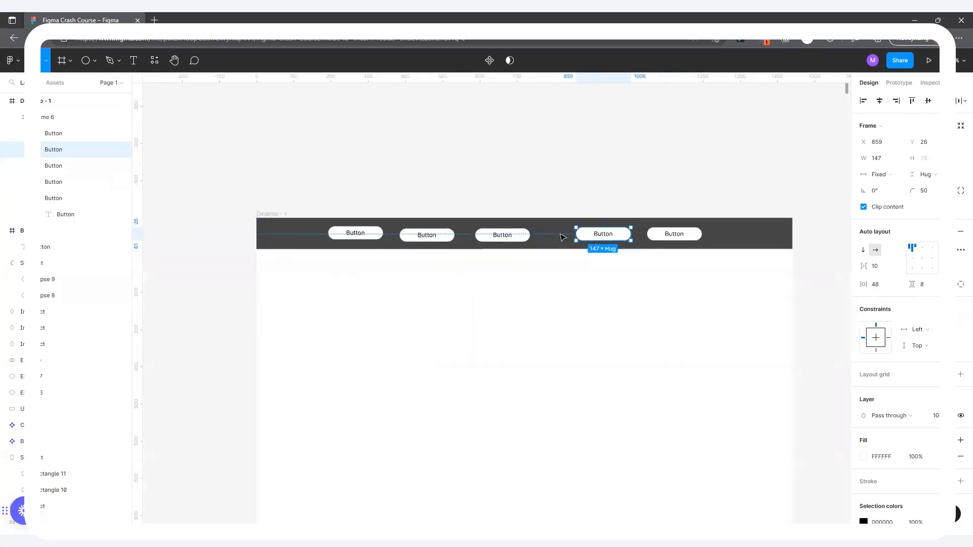
scroll(592, 219, "up", 2)
Wrap all five header buttons in one horizontal auto layout frame and shift it along the bar
left_click(390, 243)
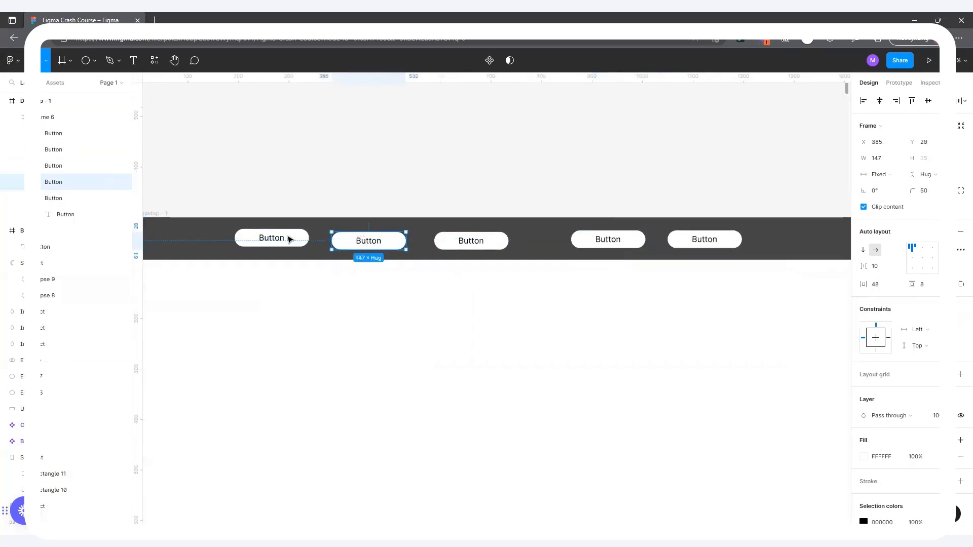
left_click(271, 237, "shift")
left_click(457, 241, "shift")
left_click(605, 242, "shift")
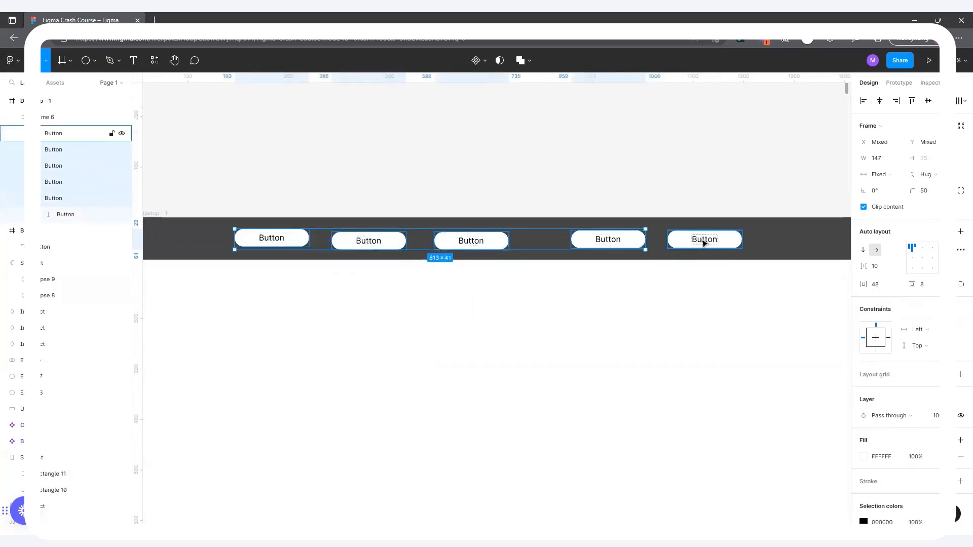
left_click(704, 241, "shift")
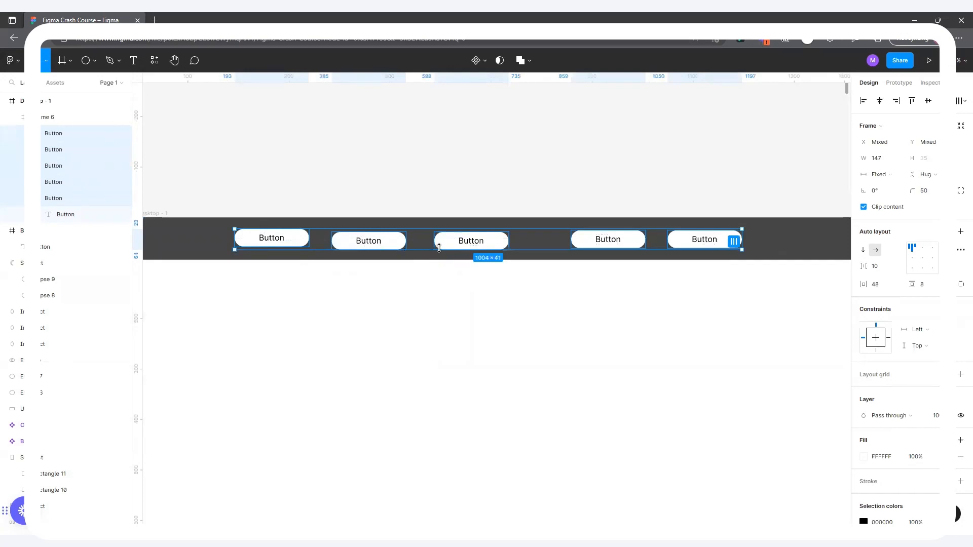
right_click(456, 249)
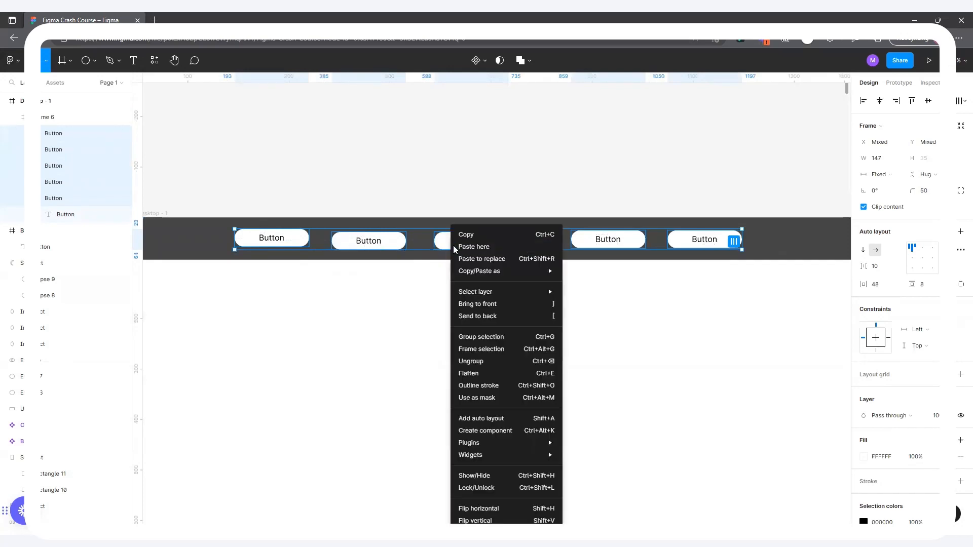
left_click(494, 420)
left_click_drag(503, 243, 523, 245)
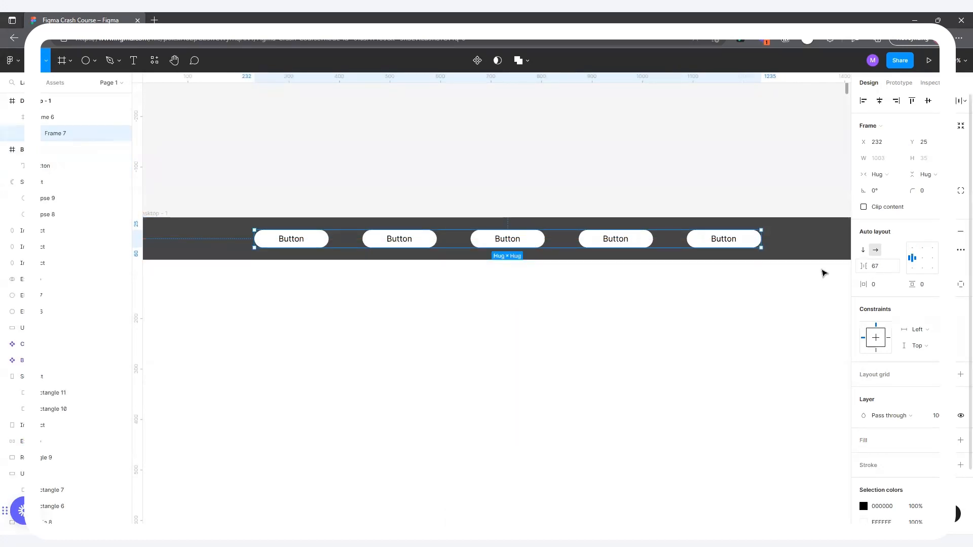
Set the gap between the auto layout frame's buttons to 48 and move the frame to X 192 in the bar
left_click(880, 267)
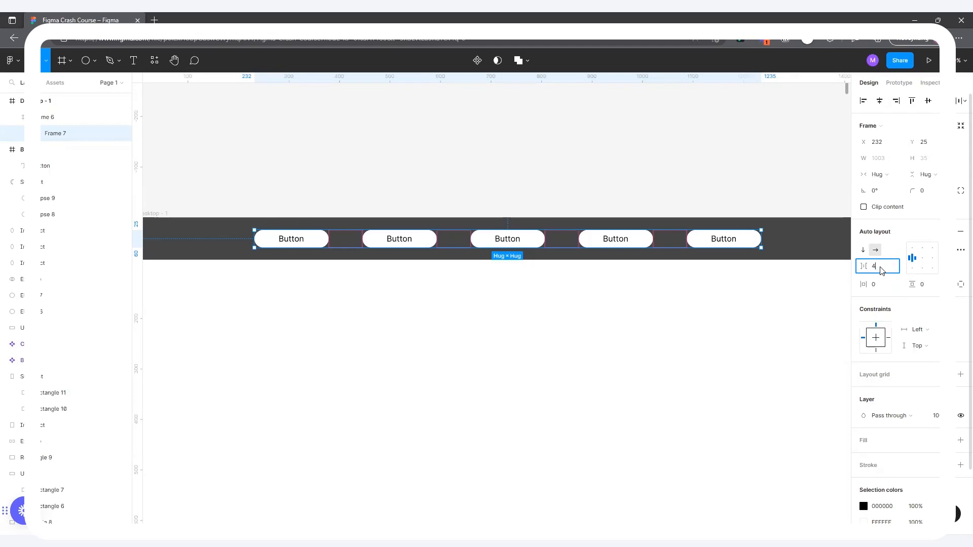
key("Return")
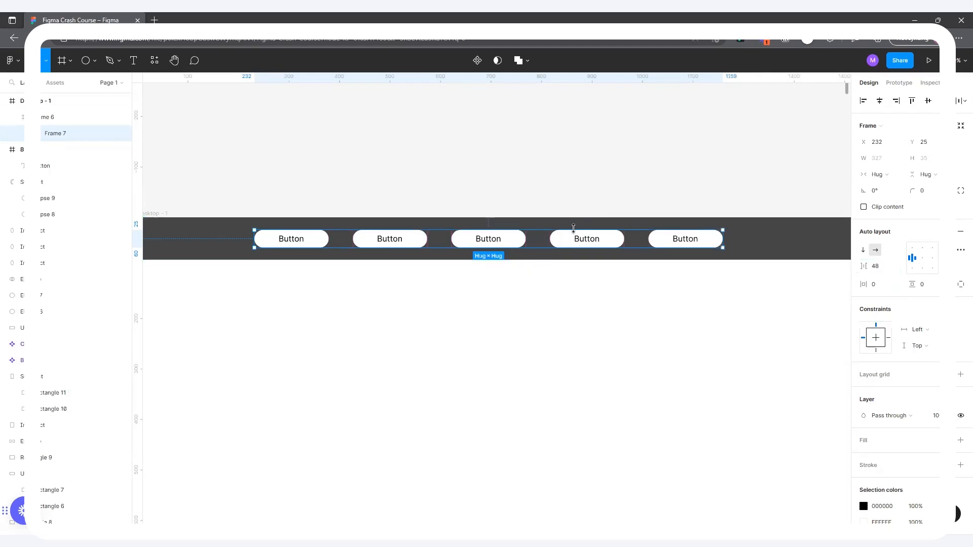
left_click_drag(588, 242, 569, 241)
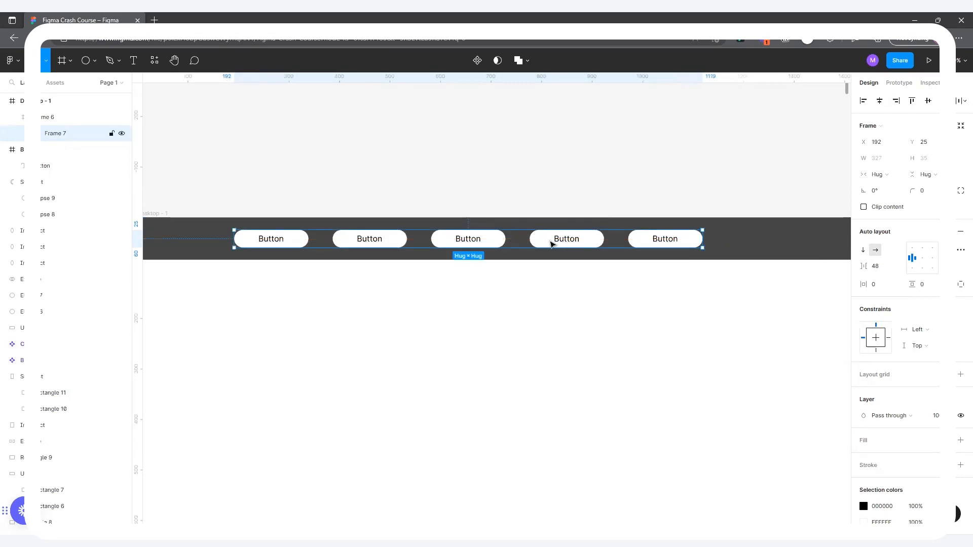
Place copies of a single header button and of the whole auto layout row on the canvas above the desktop frame
left_click(558, 241)
left_click(564, 253)
left_click(561, 247)
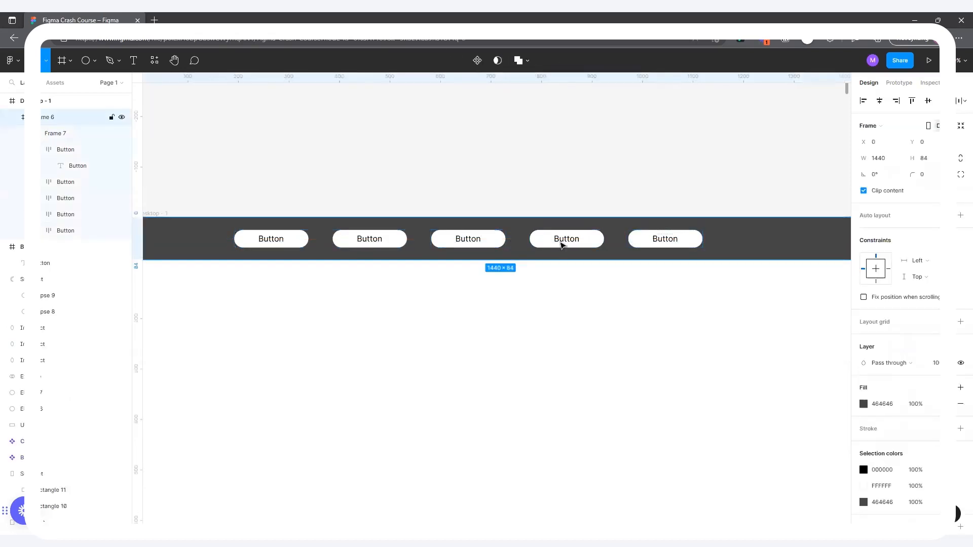
left_click(565, 243)
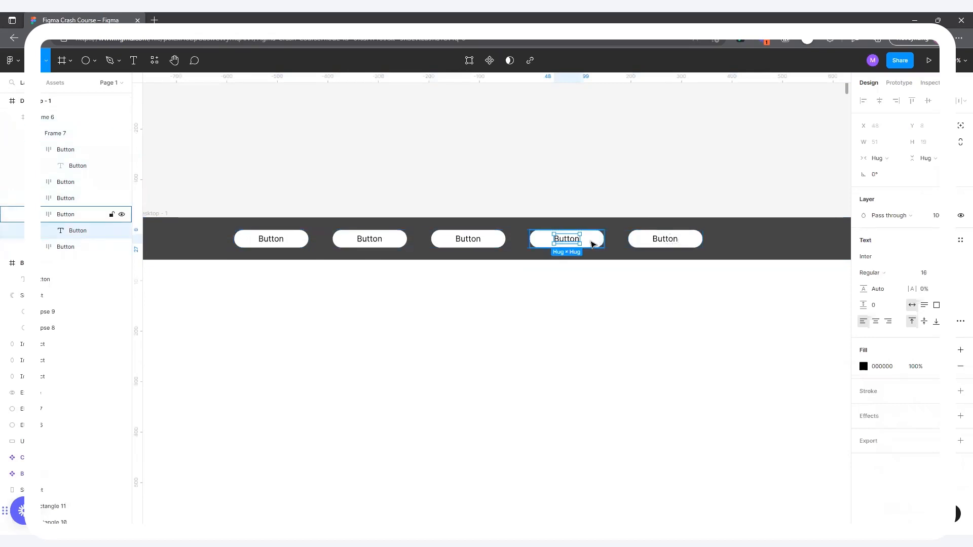
left_click_drag(567, 241, 566, 147)
left_click(455, 247)
scroll(482, 260, "down", 3)
left_click_drag(481, 247, 494, 139)
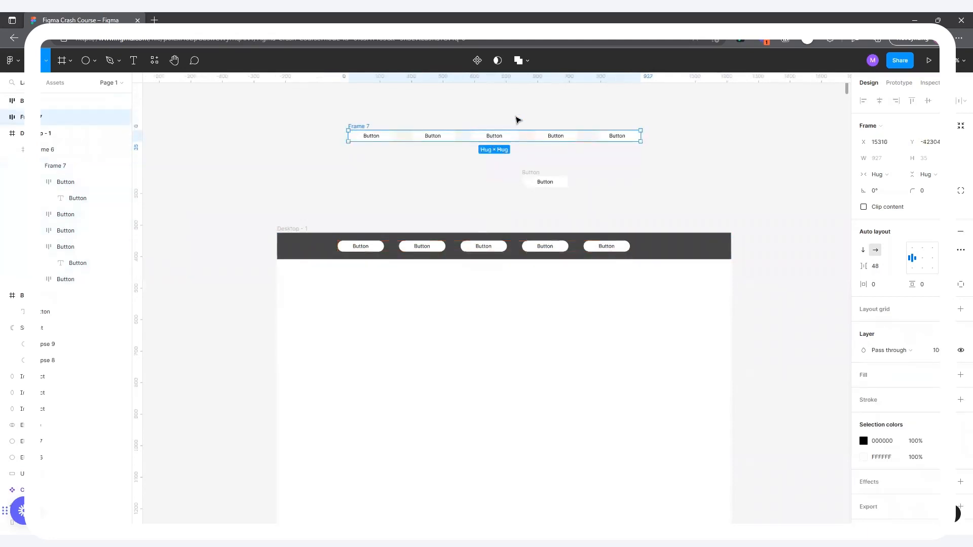
Rename the copied button row "Autolayout Elements" and move it slightly up
scroll(524, 117, "up", 5)
double_click(262, 136)
type("Autolayout Element")
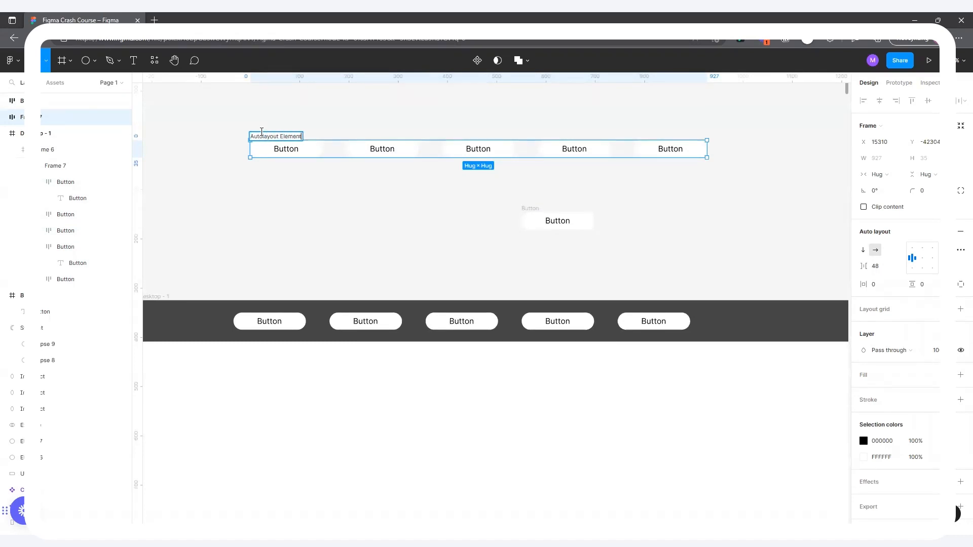
left_click(353, 137)
left_click_drag(289, 136, 305, 124)
Build a second row of five buttons from the loose copy, spaced by hand below the auto layout row, and group them
left_click(530, 209)
left_click_drag(531, 208, 760, 190)
left_click_drag(322, 175, 836, 253)
key("ctrl+g")
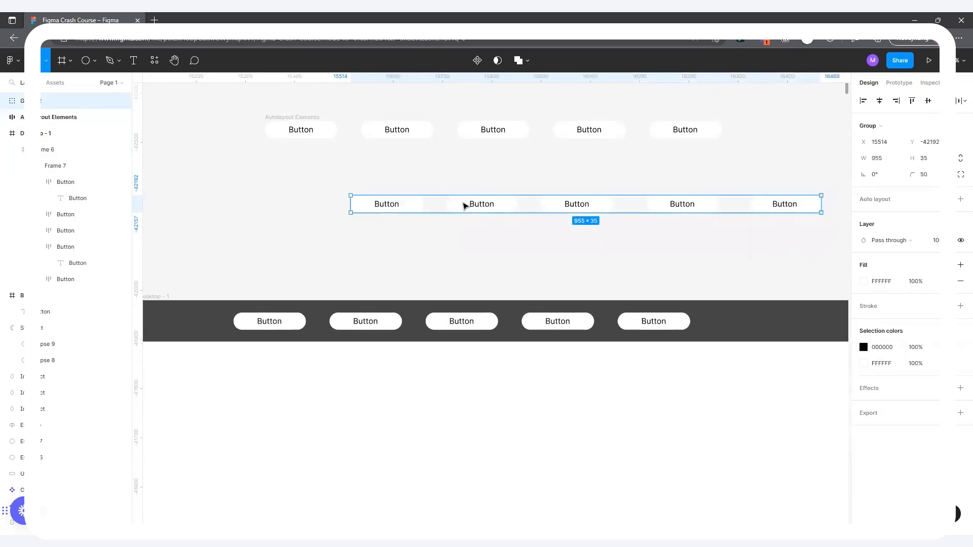
key("shift+a")
Measure the gaps between neighbouring buttons in the hand-spaced group and nudge its fourth button slightly
double_click(355, 198)
key("alt")
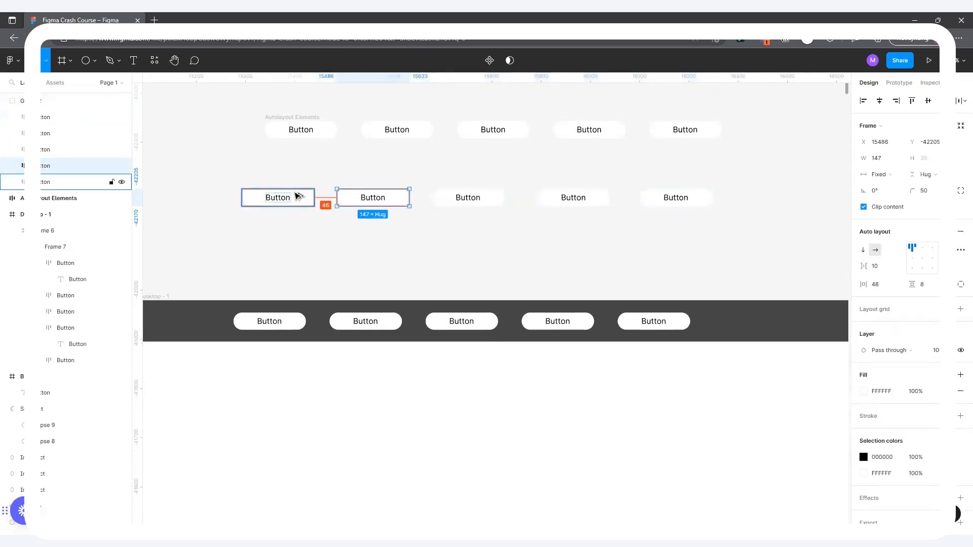
key("Tab")
left_click(546, 203)
left_click_drag(592, 200, 598, 197)
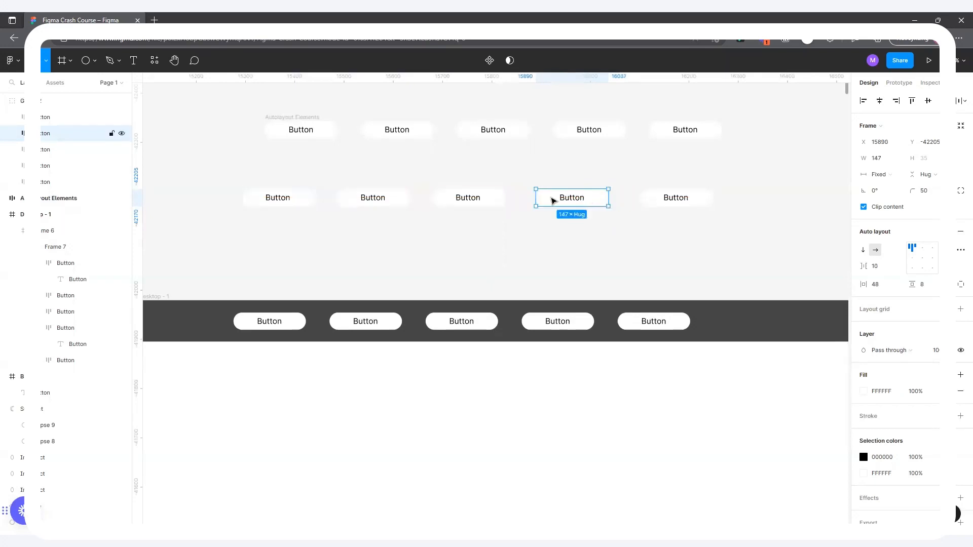
key("alt")
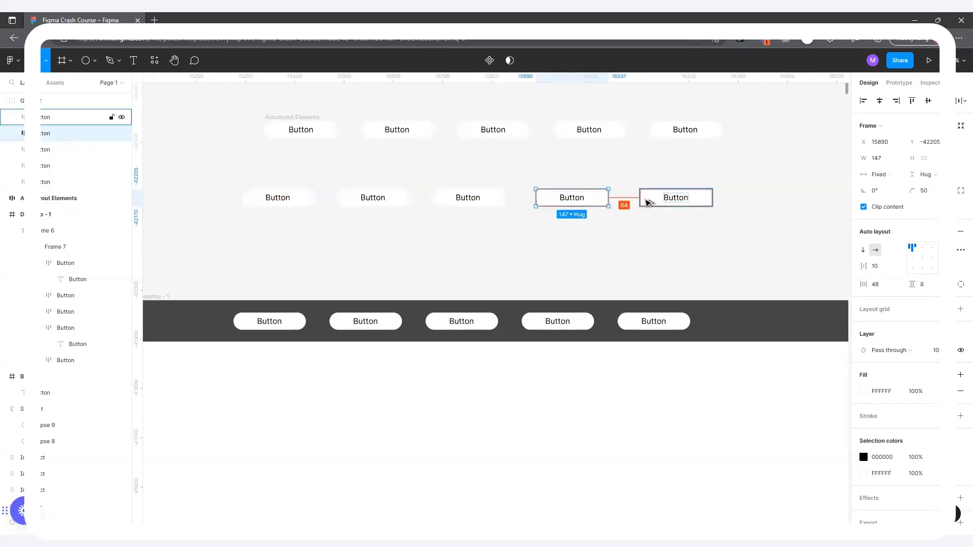
left_click(463, 199)
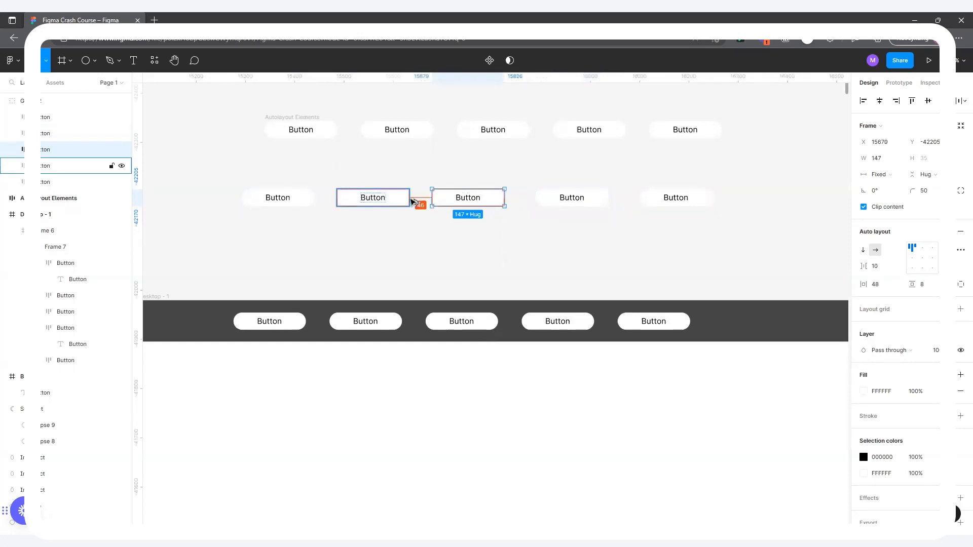
Measure the gaps between the buttons of the Autolayout Elements row for comparison with the grouped row
left_click(522, 133)
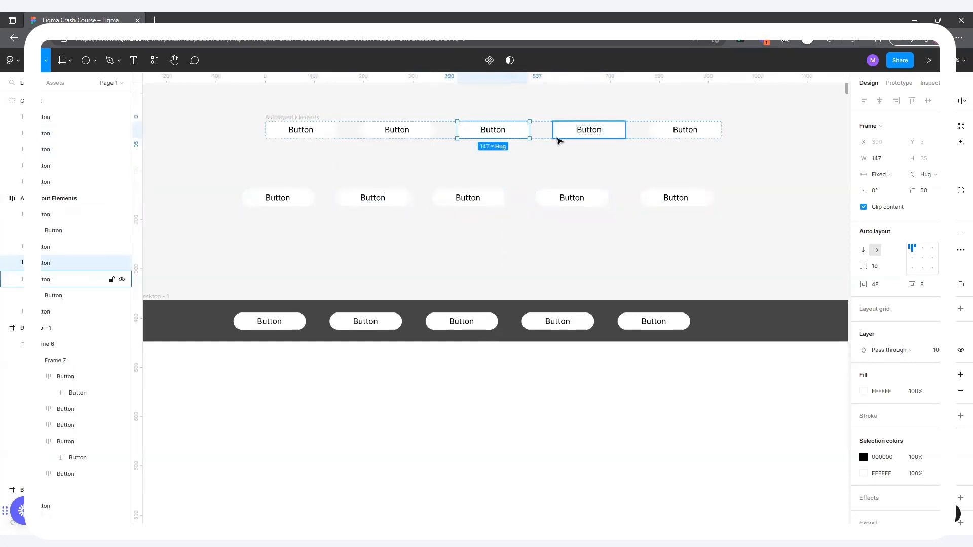
left_click(544, 133)
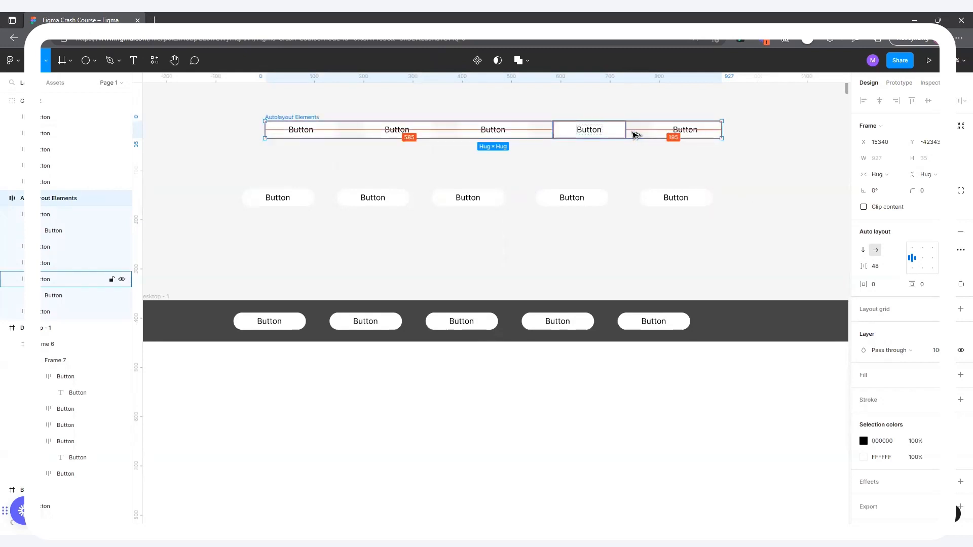
left_click(651, 132)
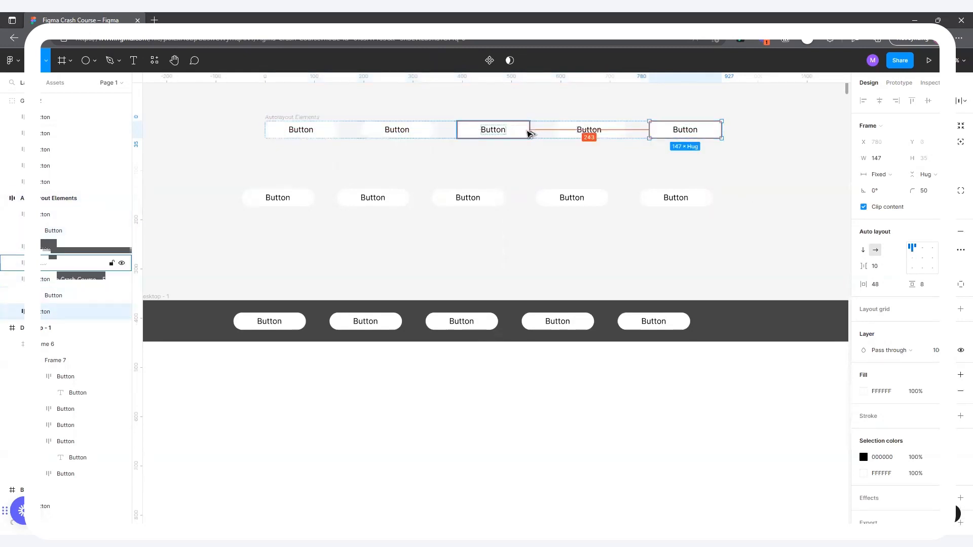
left_click(578, 132)
left_click(490, 133)
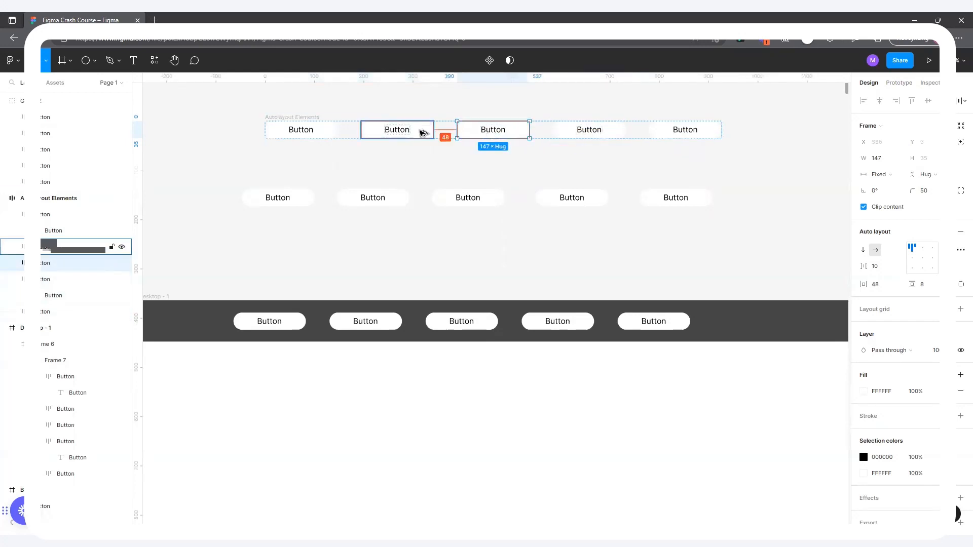
left_click(532, 166)
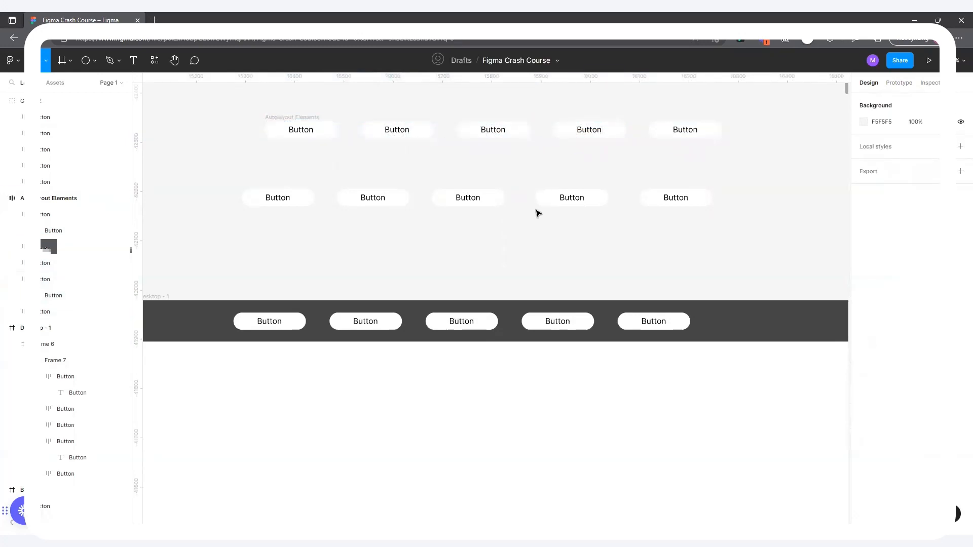
Move the hand-spaced button group down and to the right, further below the Autolayout Elements row
left_click(577, 199)
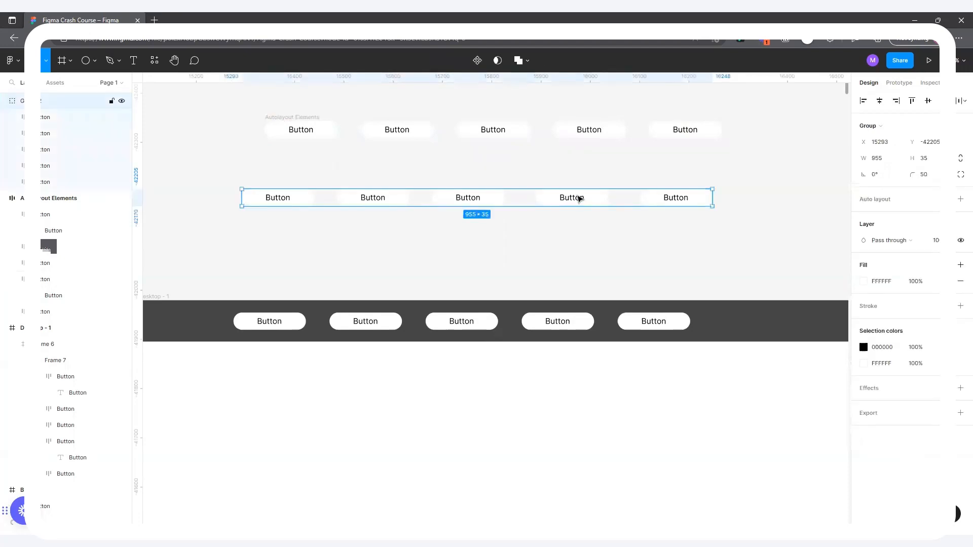
left_click_drag(579, 207, 577, 227)
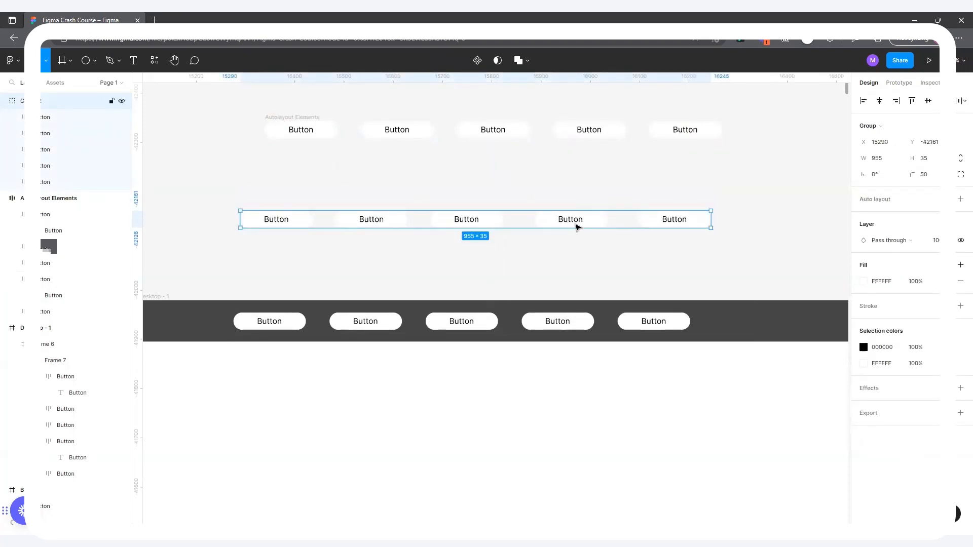
mouse_move(553, 219)
left_mouse_down()
mouse_move(568, 223)
mouse_move(560, 219)
left_mouse_up()
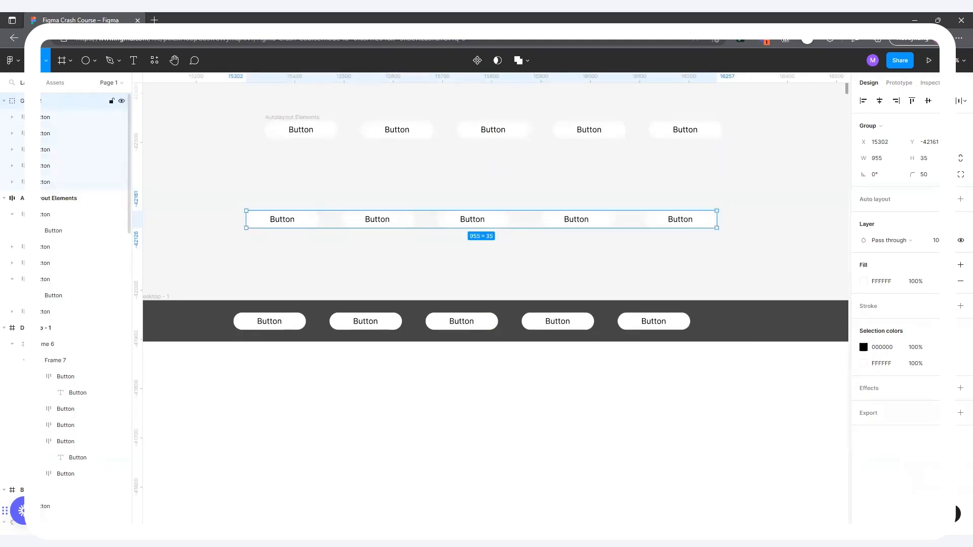
left_click(280, 118)
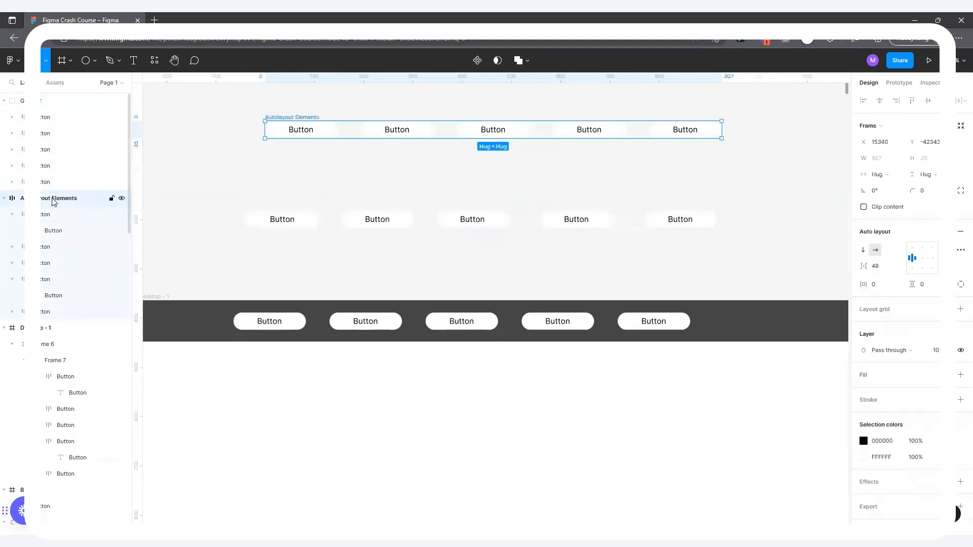
left_click(458, 200)
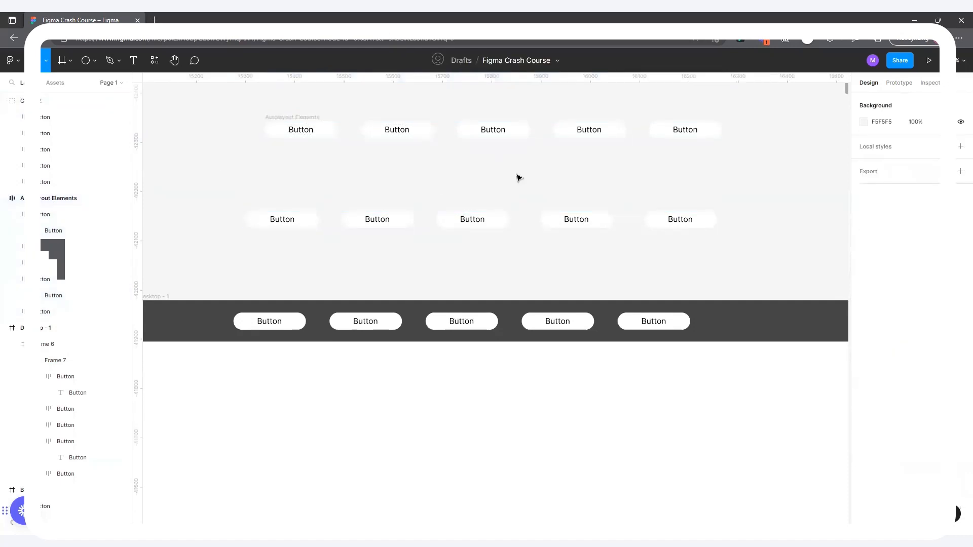
left_click_drag(457, 220, 503, 223)
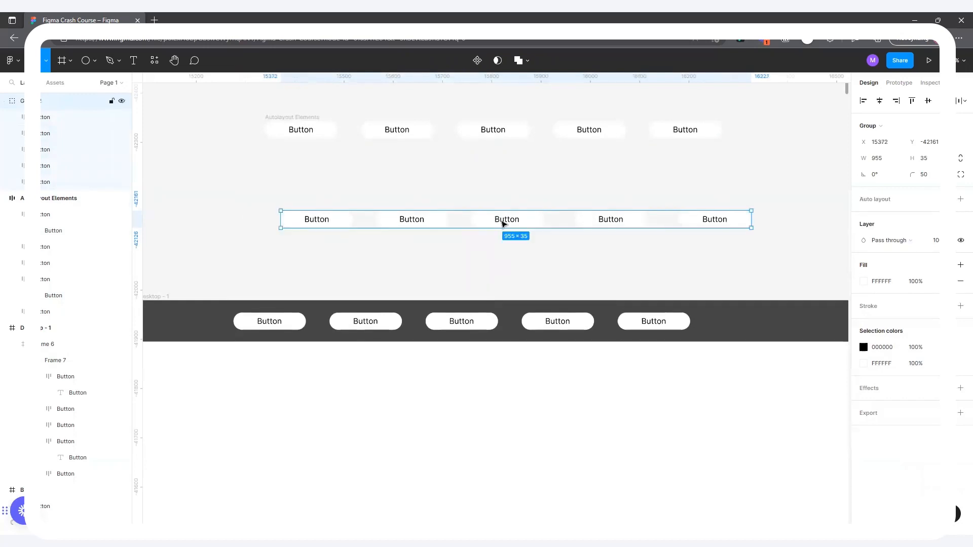
Duplicate the third button of the hand-spaced group beside it and shift the neighbouring buttons by hand to make room
double_click(506, 222)
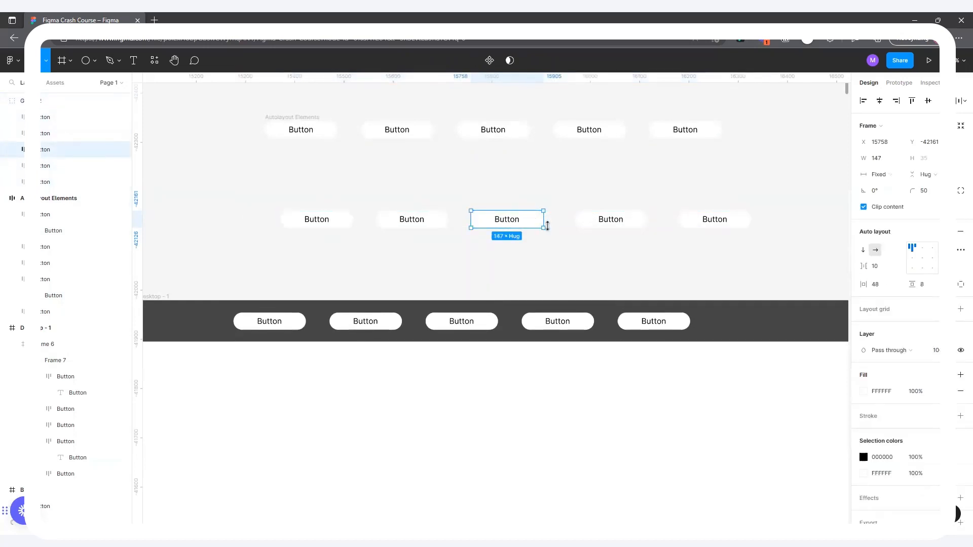
left_click_drag(506, 222, 579, 220)
left_click(690, 221)
left_click_drag(690, 221, 737, 221)
left_click(623, 220)
left_click_drag(615, 219, 685, 219)
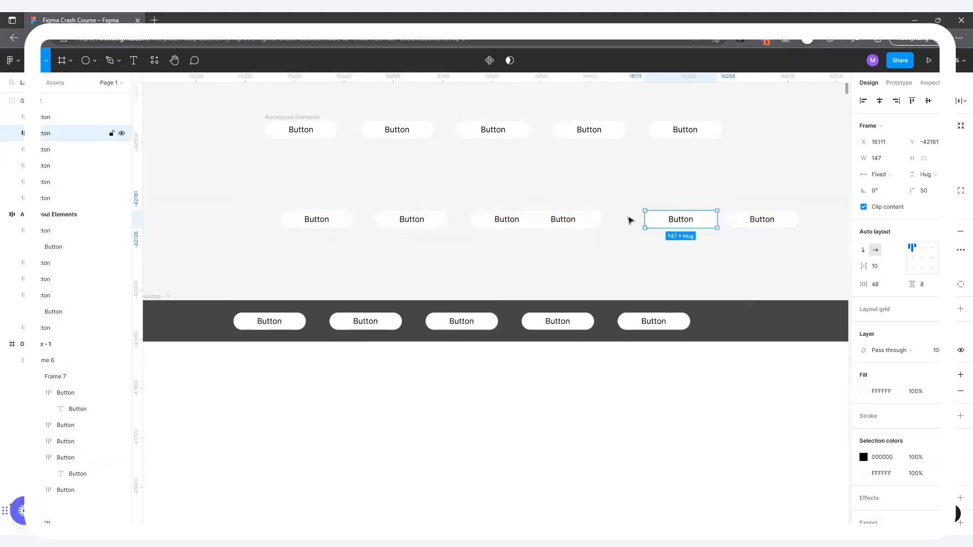
left_click_drag(588, 219, 626, 219)
left_click_drag(517, 222, 511, 220)
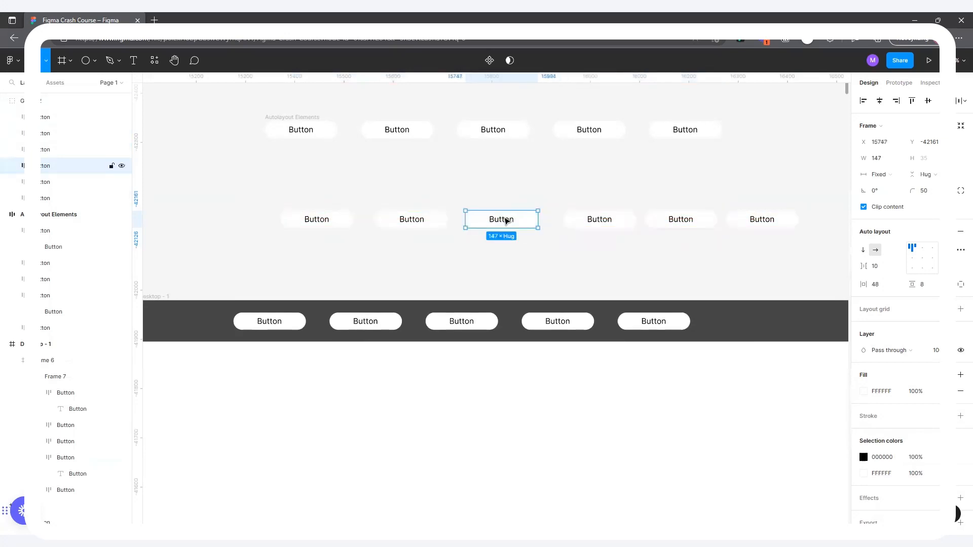
Change the fill of the third button in the hand-spaced group to red FF0000
left_click(863, 392)
mouse_move(787, 356)
left_mouse_down()
mouse_move(846, 337)
mouse_move(843, 288)
left_mouse_up()
key("Escape")
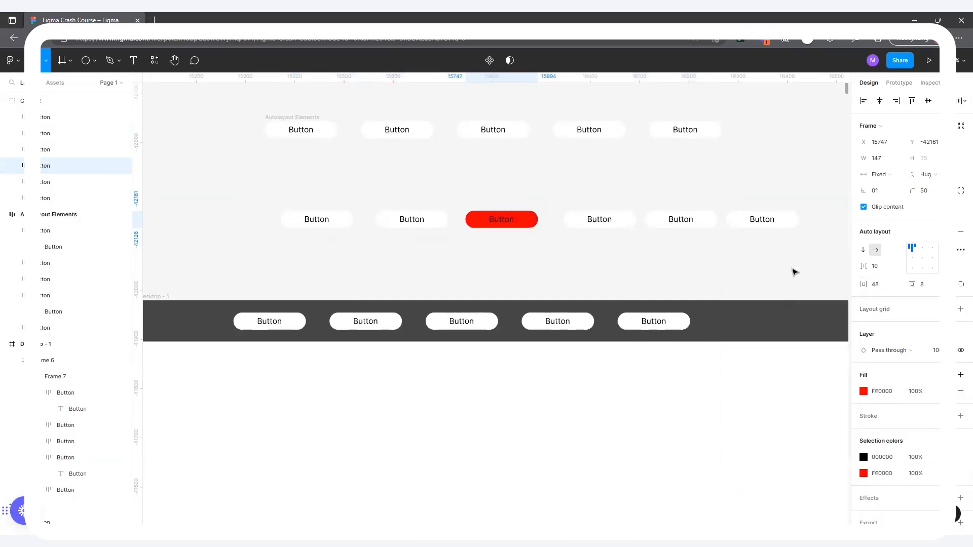
left_click(566, 263)
left_click(512, 226)
left_click(511, 228)
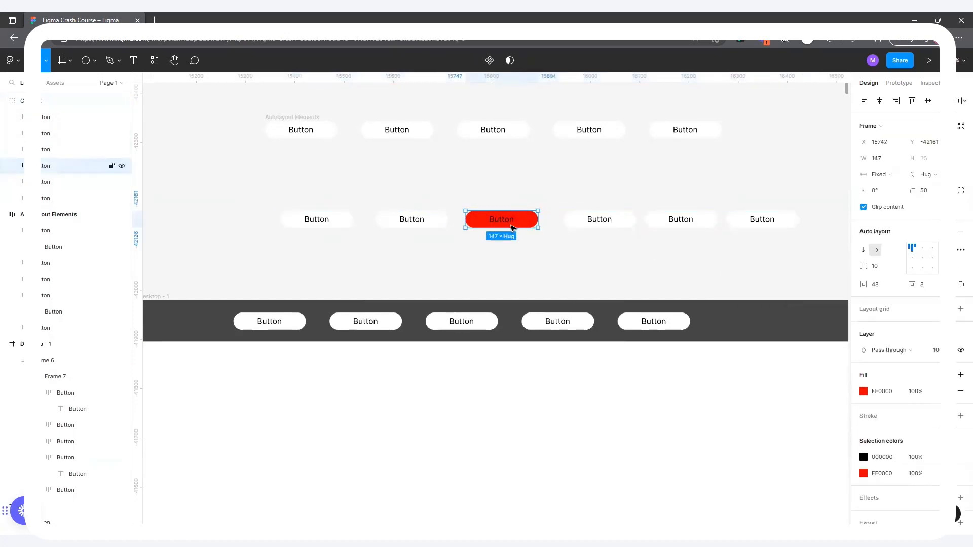
Move the red button to the end of the hand-spaced row and shift the other buttons left to close its gap
left_click_drag(493, 224, 682, 226)
left_click_drag(591, 224, 494, 226)
left_click_drag(658, 226, 575, 229)
left_click_drag(693, 223, 663, 224)
left_click(737, 222)
left_click(757, 222)
left_click_drag(778, 220, 763, 218)
Move the whole hand-spaced group left and slightly down, just above the Desktop - 1 frame
left_click(745, 185)
left_click(618, 222)
left_click_drag(627, 223, 516, 242)
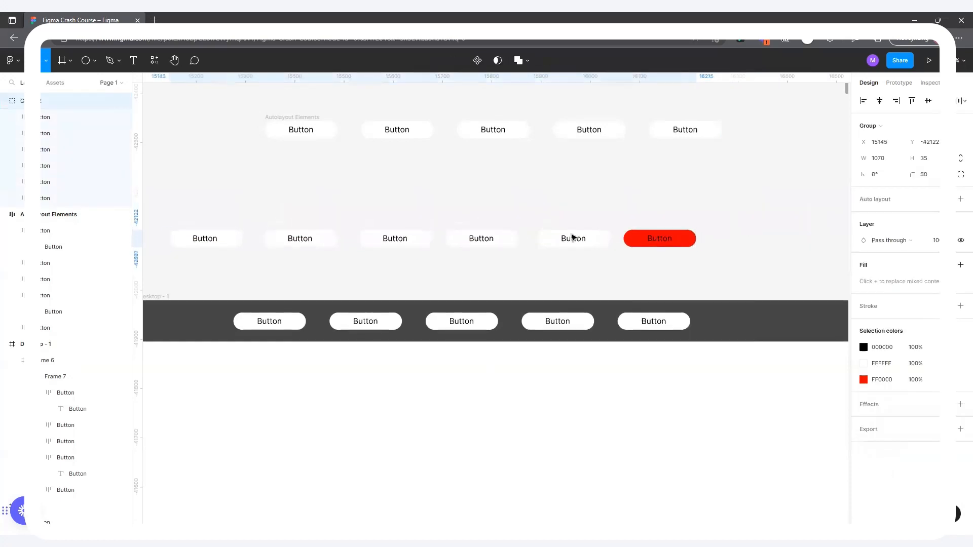
Duplicate the red button, take the copy out of the group, and place it just below the Autolayout Elements row
double_click(632, 243)
left_click_drag(670, 196, 676, 191)
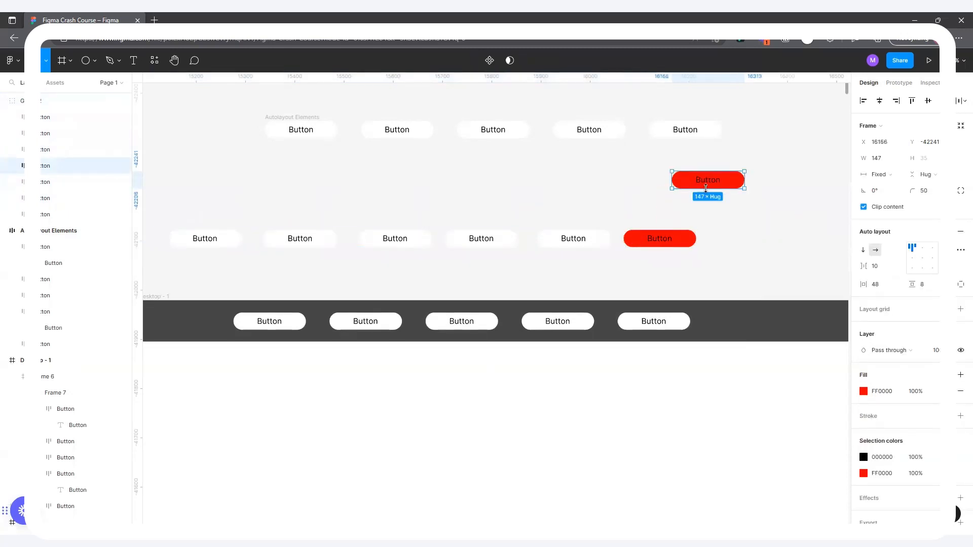
left_click(546, 239, "shift")
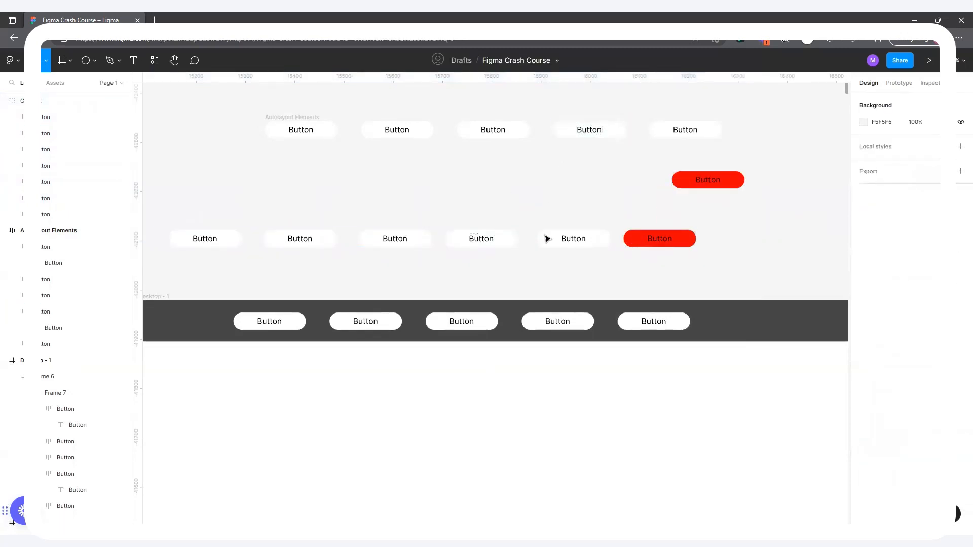
key("ctrl+g")
double_click(703, 188)
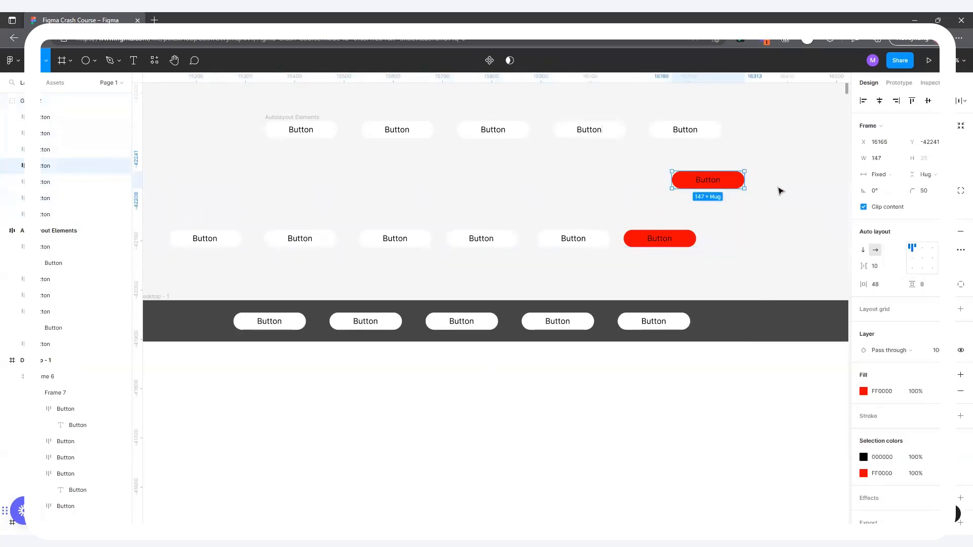
key("Delete")
key("ctrl+z")
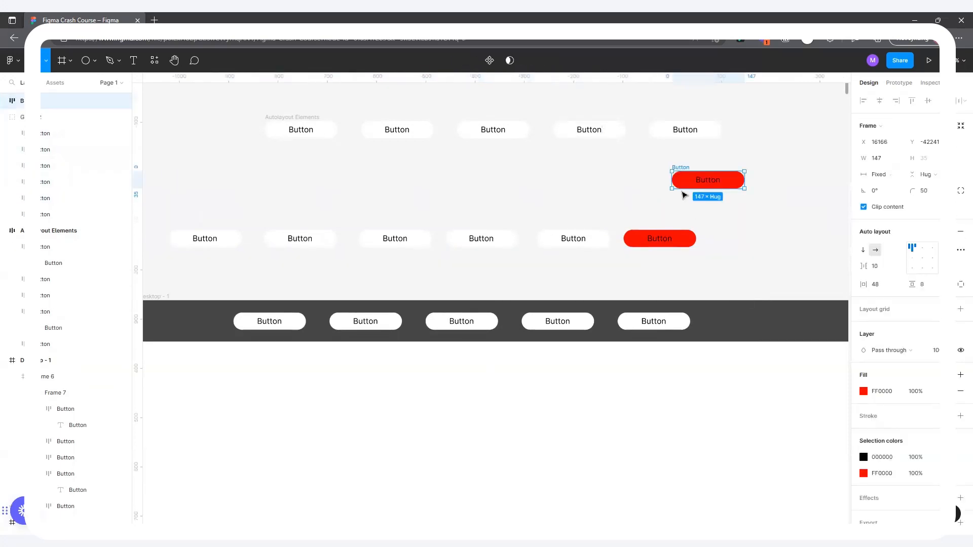
left_click_drag(693, 181, 522, 167)
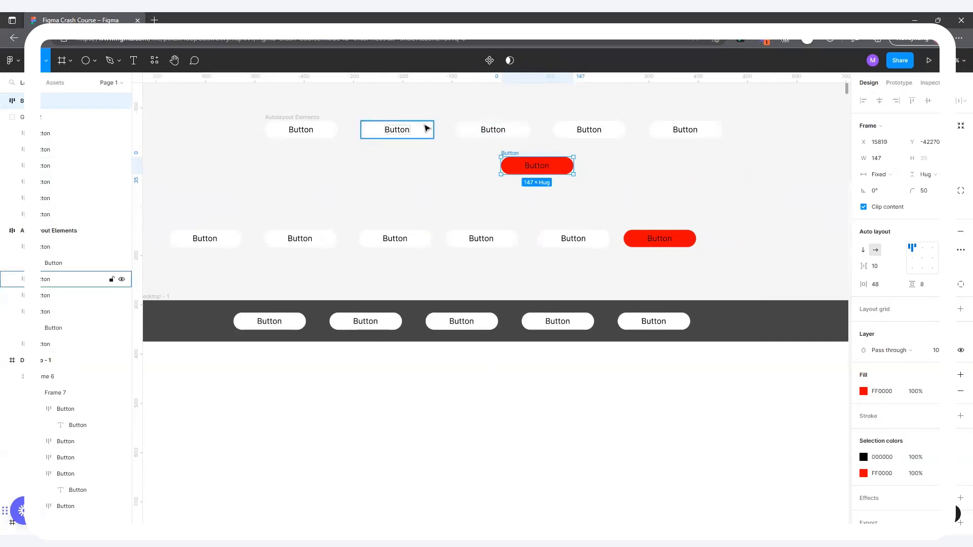
Shift the Autolayout Elements row right, then cut the loose red button and paste it into that row as the last item
left_click_drag(284, 118, 350, 120)
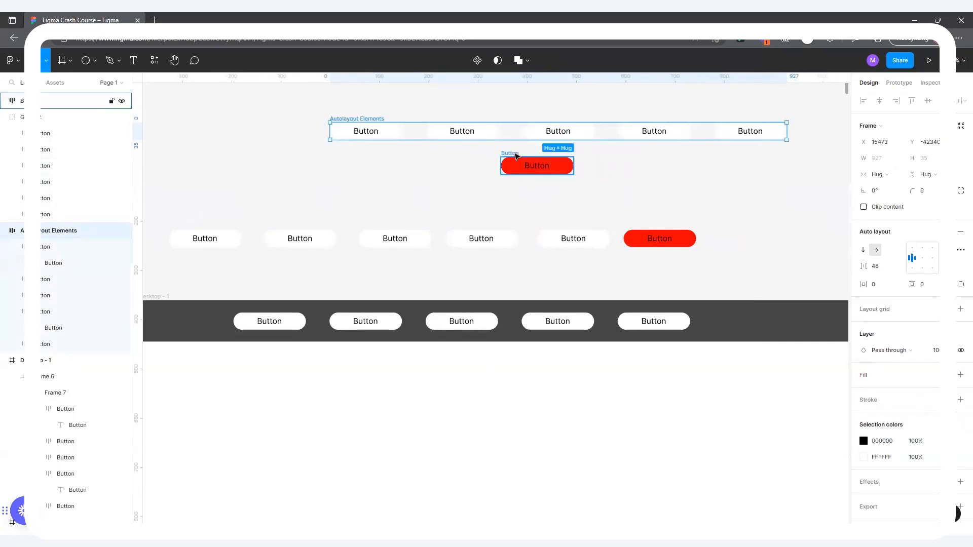
left_click(538, 162)
key("Delete")
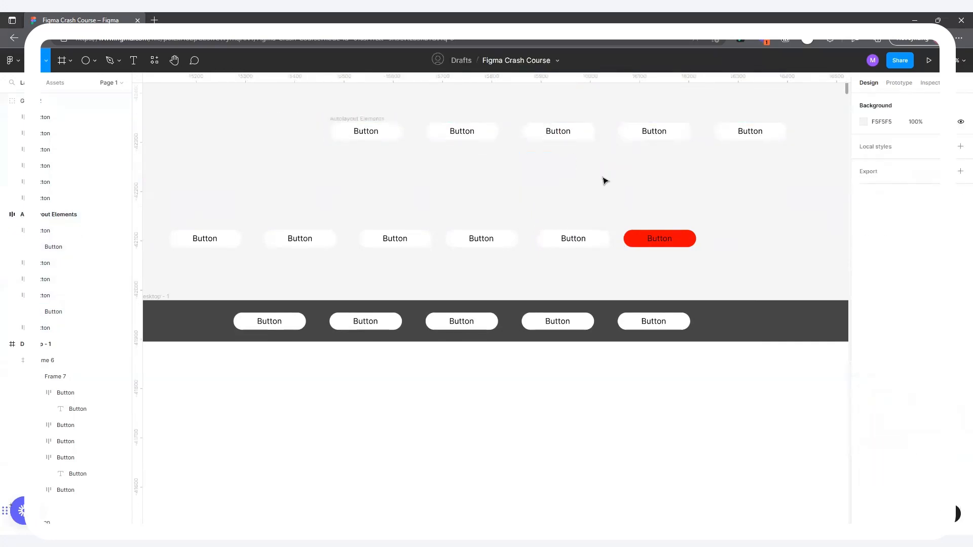
left_click(362, 119)
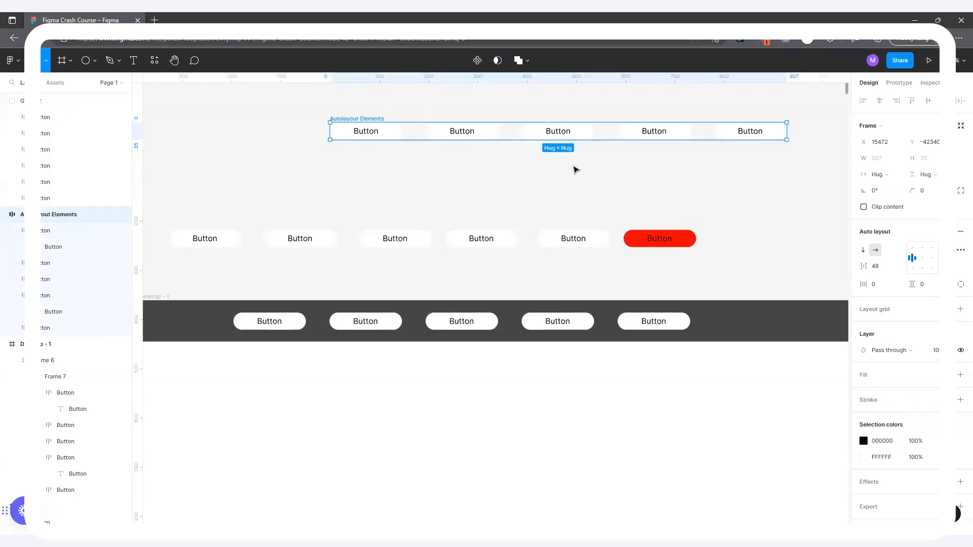
key("ctrl+v")
scroll(566, 252, "down", 3)
scroll(692, 172, "up", 2)
scroll(640, 146, "up", 2)
scroll(621, 108, "down", 2)
scroll(690, 156, "up", 4)
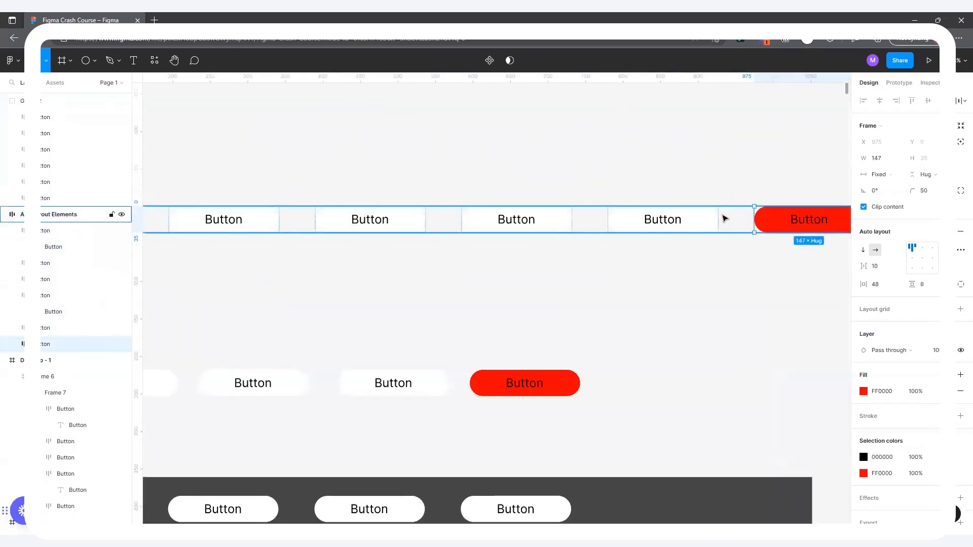
scroll(725, 219, "down", 2)
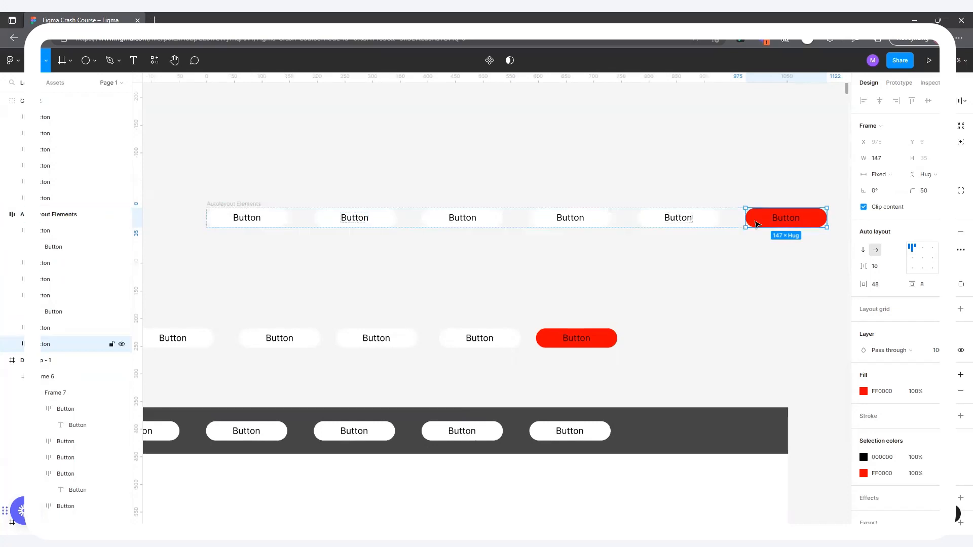
Reorder the red button back and forth within the Autolayout Elements row, leaving it in second position
mouse_move(759, 223)
key("Left")
key("Left")
key("Left")
key("Left")
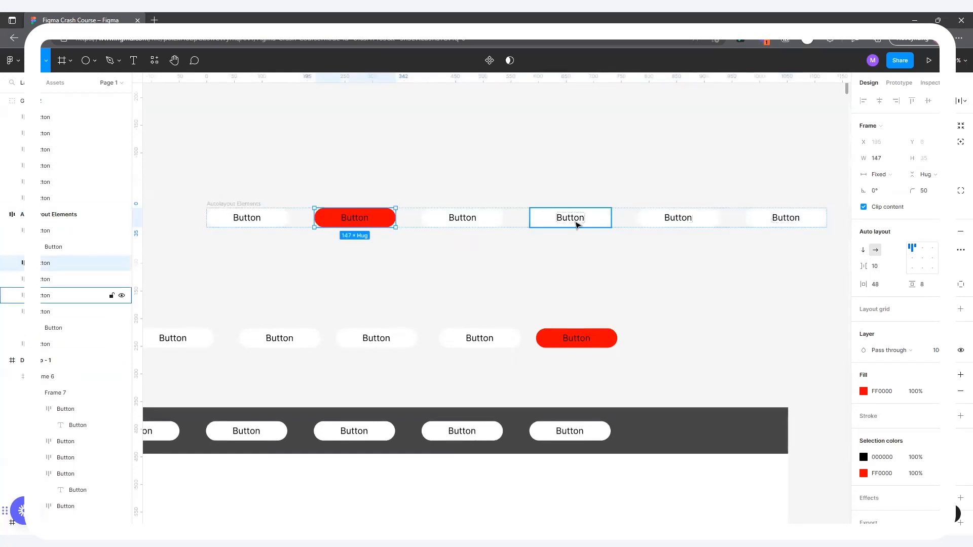
key("Right")
key("Right")
key("Right")
key("Right")
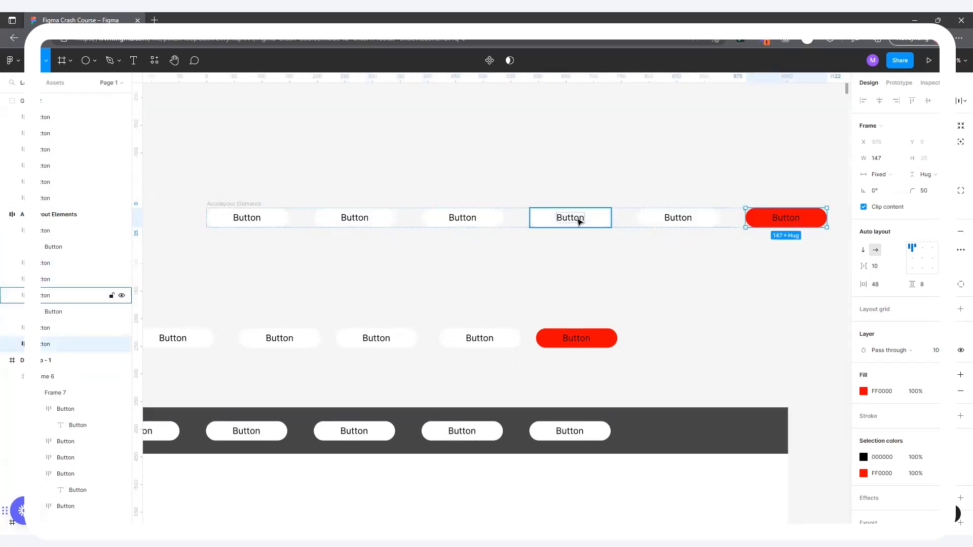
key("Left")
key("Left")
key("Left")
key("Left")
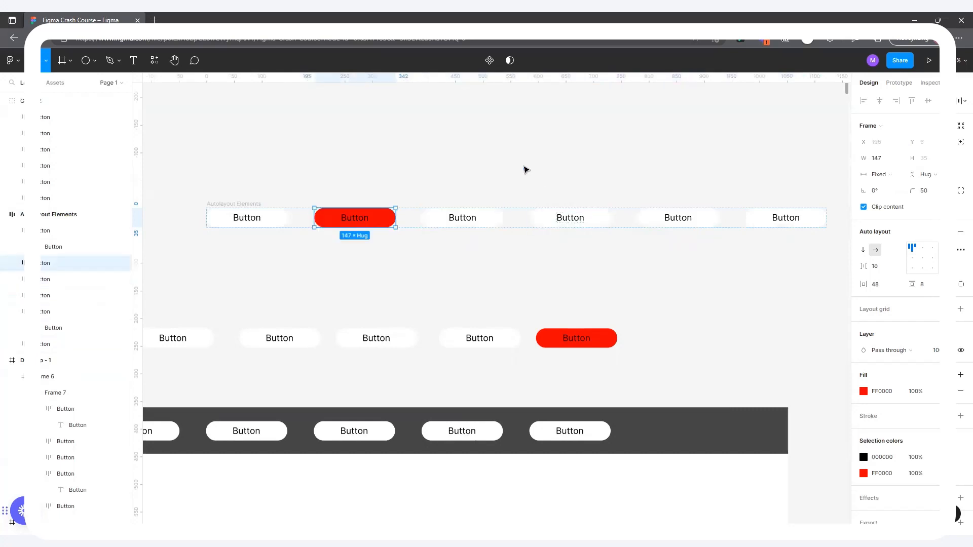
key("Right")
key("Left")
key("Right")
key("Left")
left_click(525, 169)
Move the Autolayout Elements row left and slightly up, roughly above the hand-spaced row
scroll(524, 243, "down", 2)
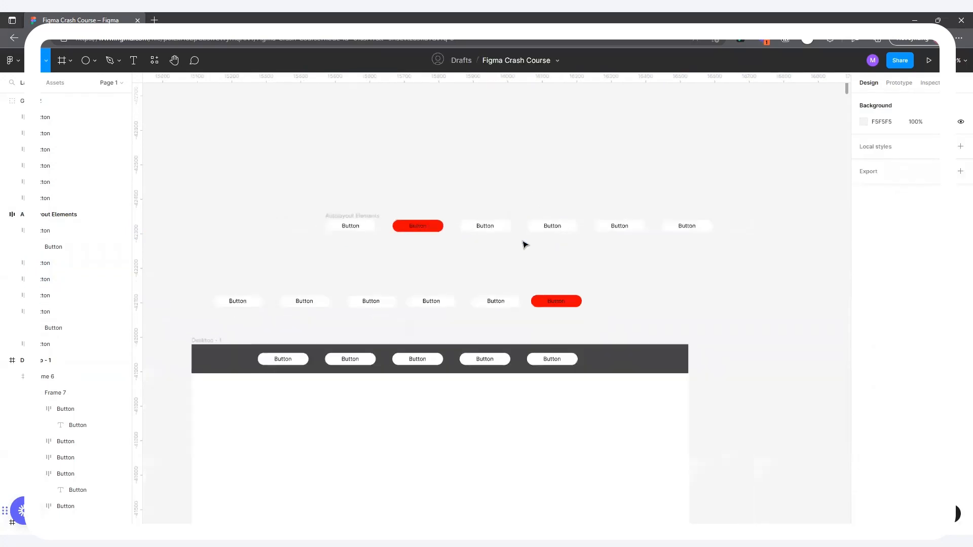
scroll(377, 206, "up", 1)
left_click_drag(383, 226, 308, 211)
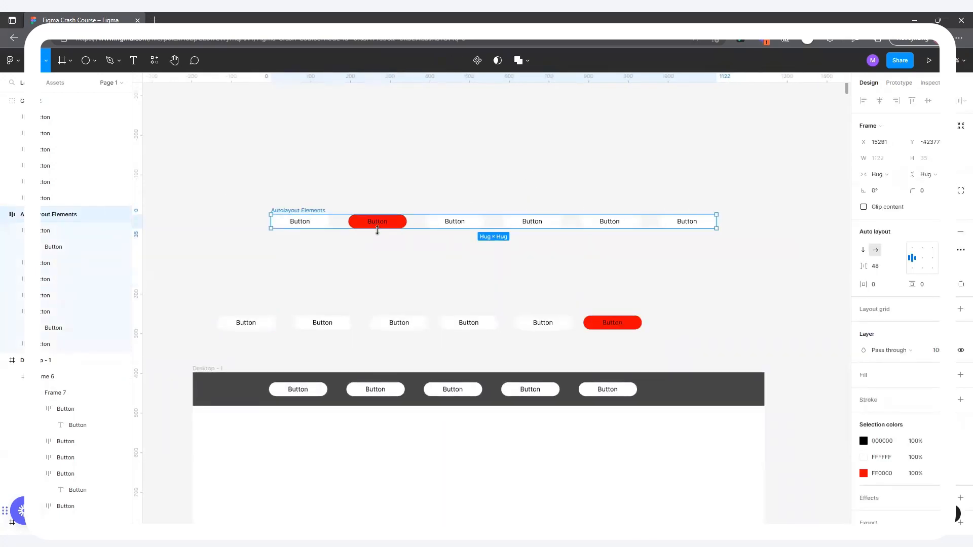
left_click_drag(304, 211, 262, 209)
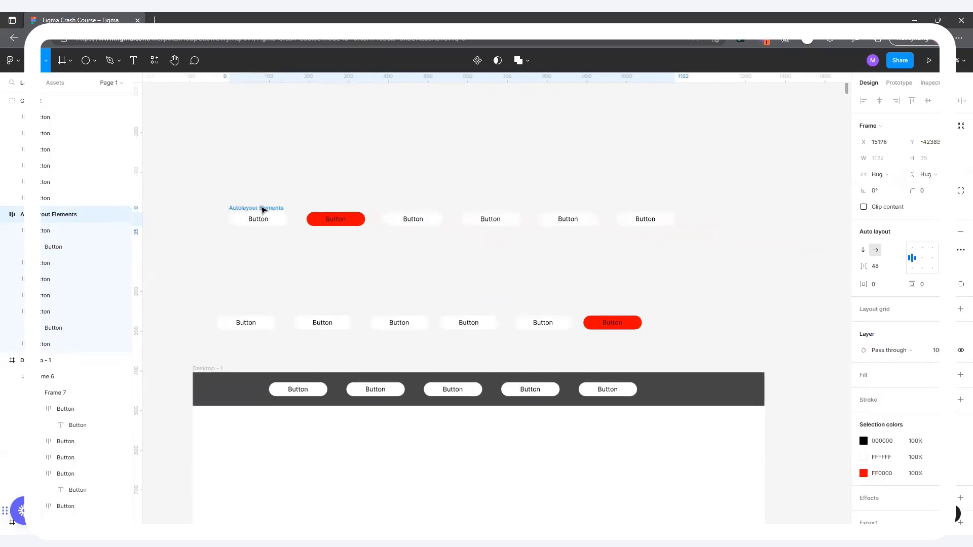
scroll(522, 246, "down", 1)
scroll(526, 248, "up", 2)
scroll(518, 264, "down", 2)
scroll(448, 246, "up", 3)
scroll(500, 261, "down", 2)
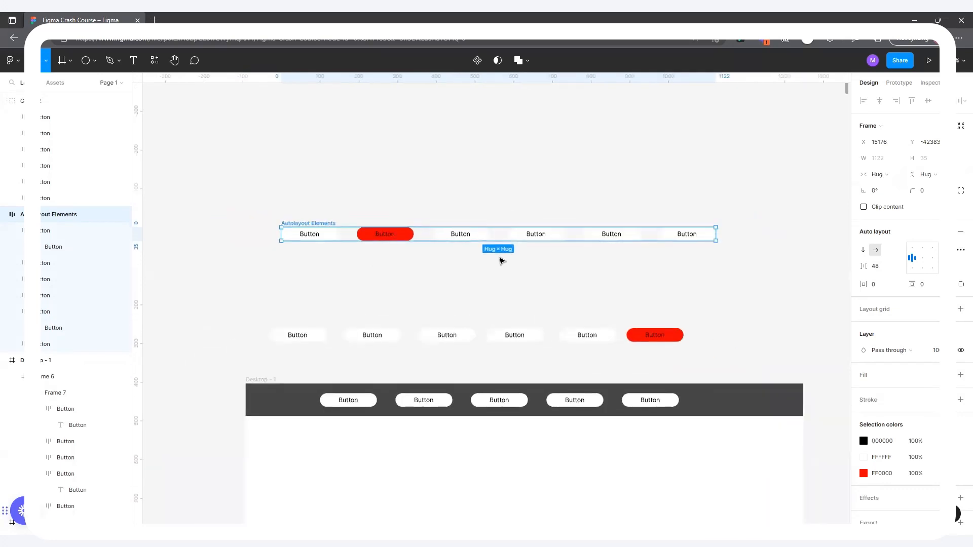
scroll(515, 258, "up", 2)
scroll(439, 245, "down", 1)
scroll(602, 232, "up", 1)
scroll(438, 291, "down", 1)
scroll(601, 251, "up", 1)
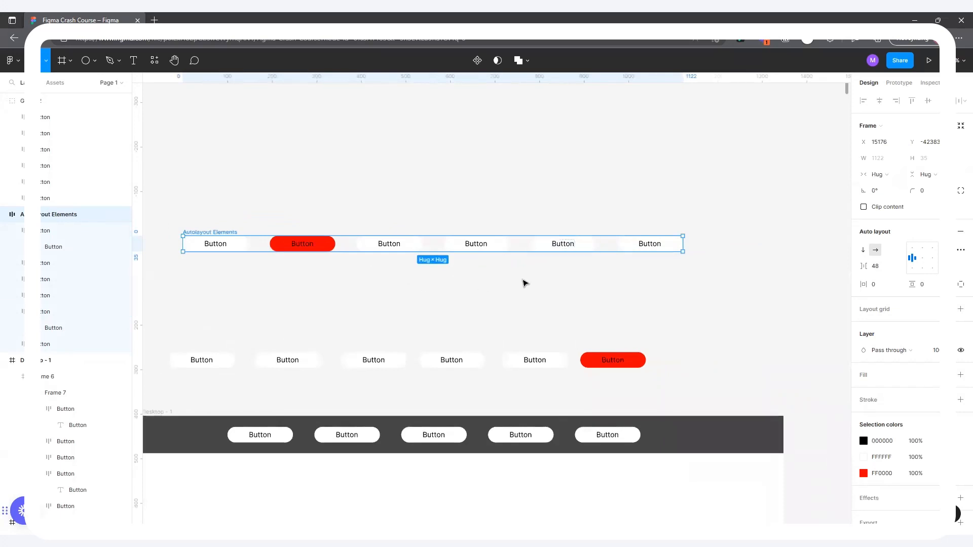
scroll(476, 294, "down", 1)
scroll(304, 203, "up", 1)
left_click(134, 60)
scroll(490, 311, "up", 5)
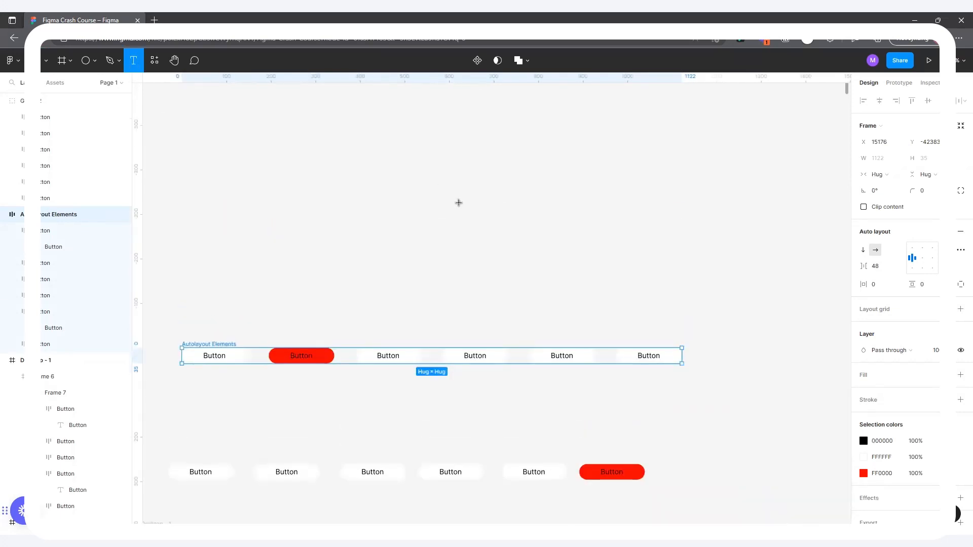
left_click(461, 198)
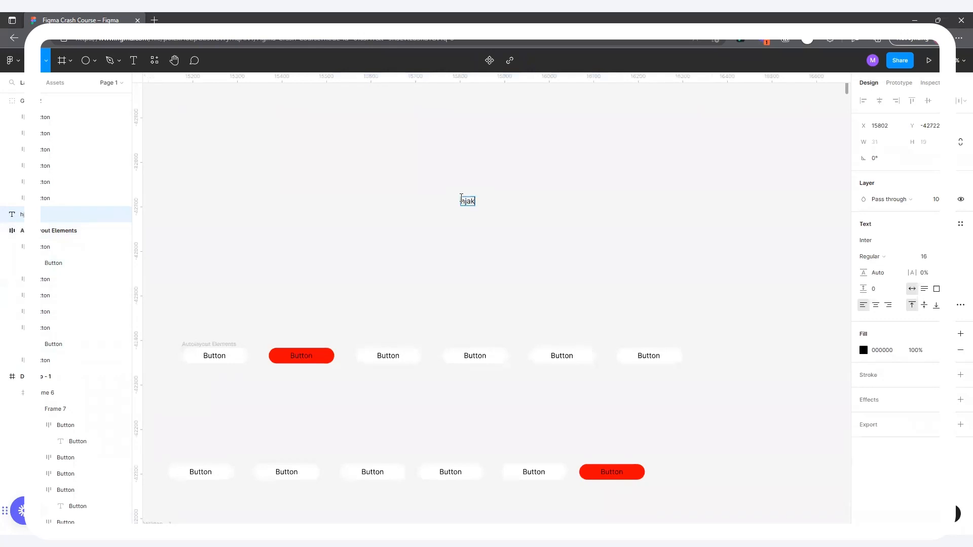
type("hjaksakljsakljsakjsaksh")
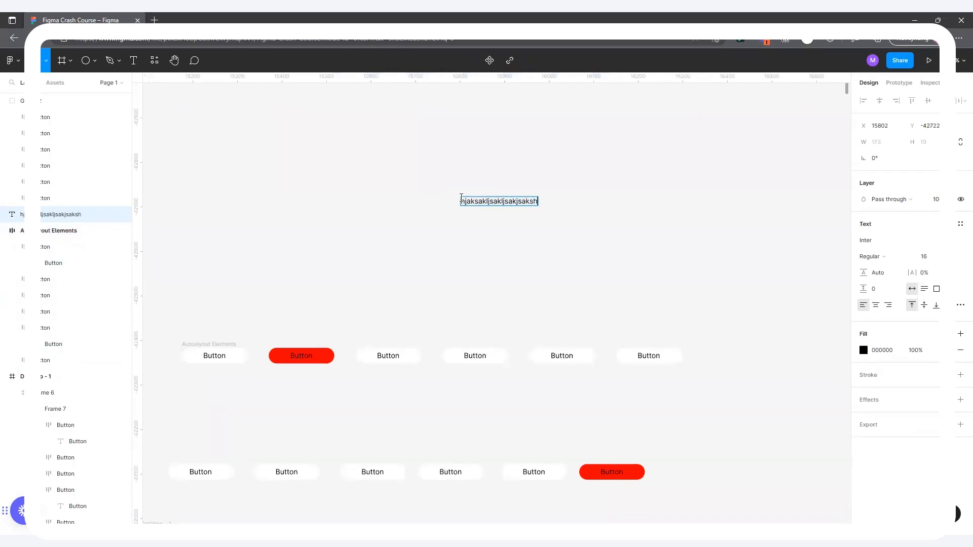
key("ctrl+a")
key("BackSpace")
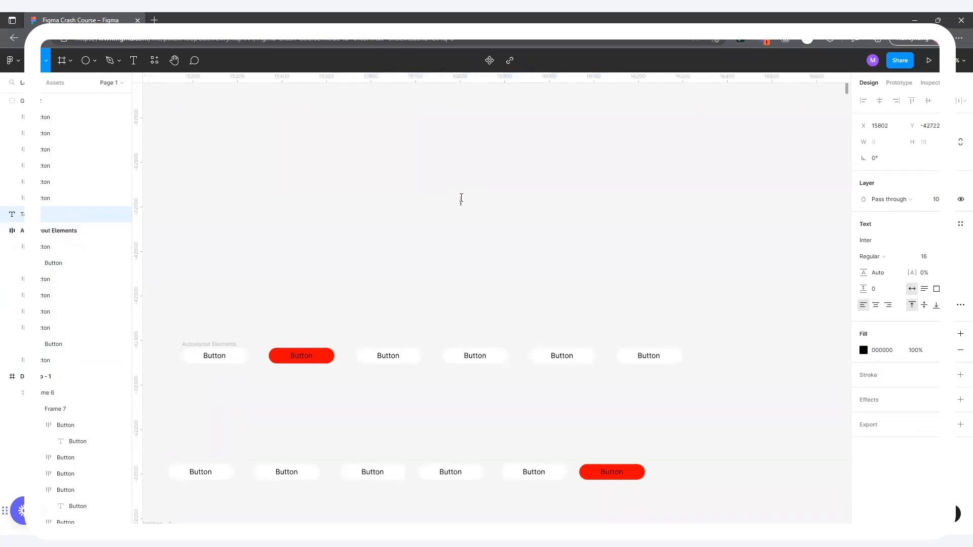
left_click(533, 207)
scroll(473, 401, "up", 5)
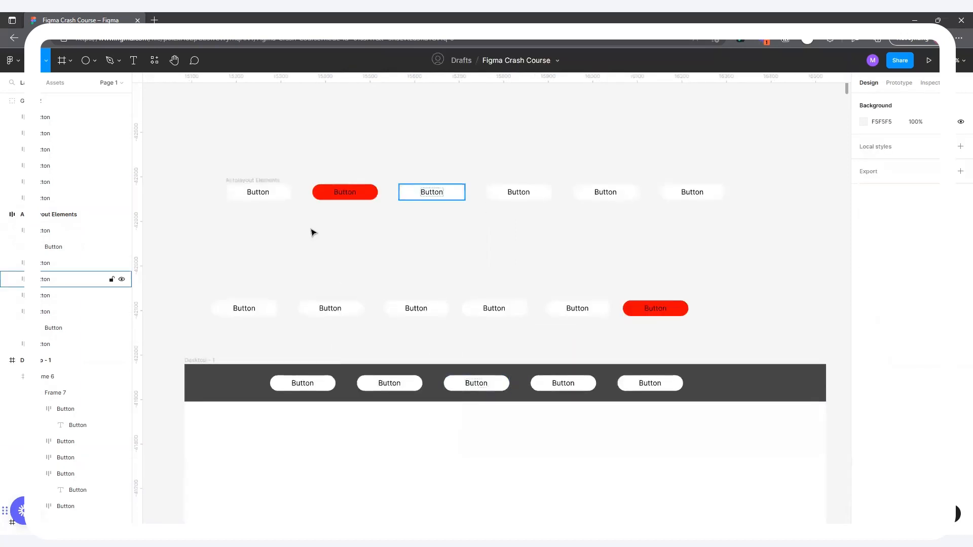
Move the Autolayout Elements row down to sit just above the hand-spaced button row
left_click_drag(252, 187, 235, 258)
left_click(350, 203)
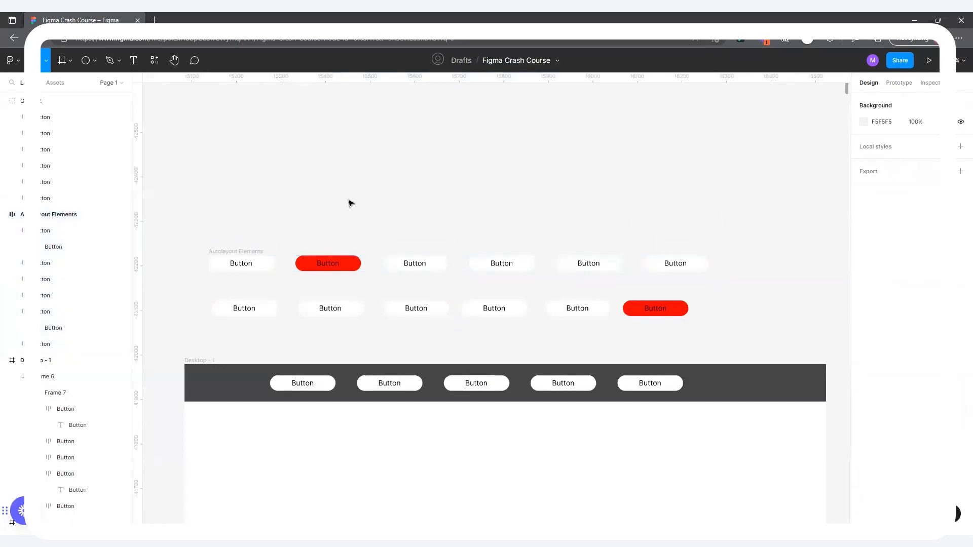
Duplicate the overlapping purple and blue circles, placing the copy up and to the left, above the Desktop - 1 frame
scroll(417, 248, "down", 3)
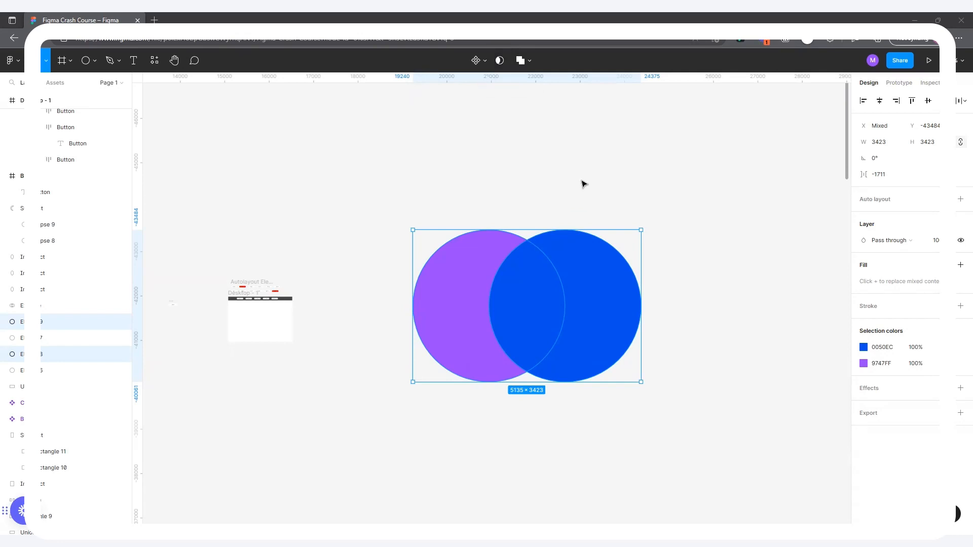
left_click(428, 186)
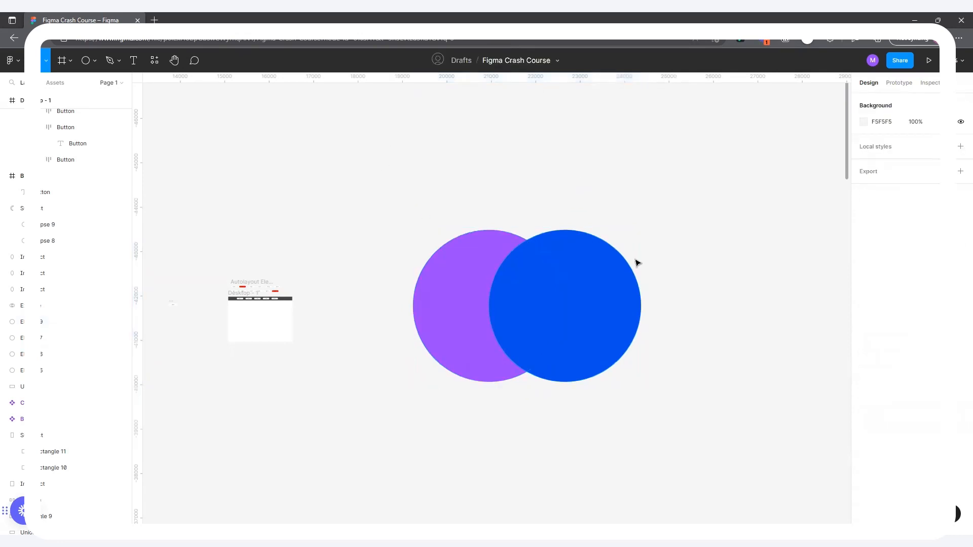
left_click_drag(431, 197, 615, 388)
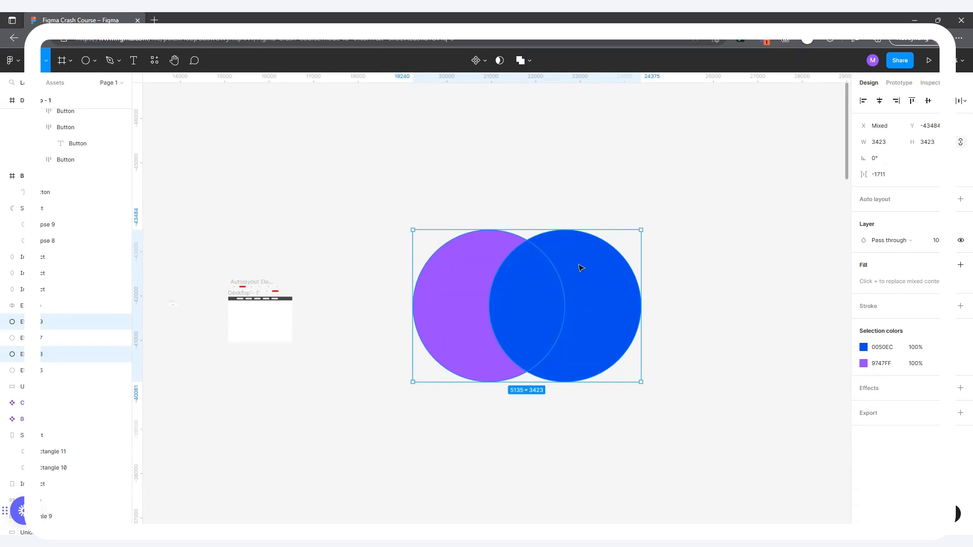
scroll(580, 268, "down", 3)
left_click_drag(537, 288, 477, 265)
left_click(593, 233)
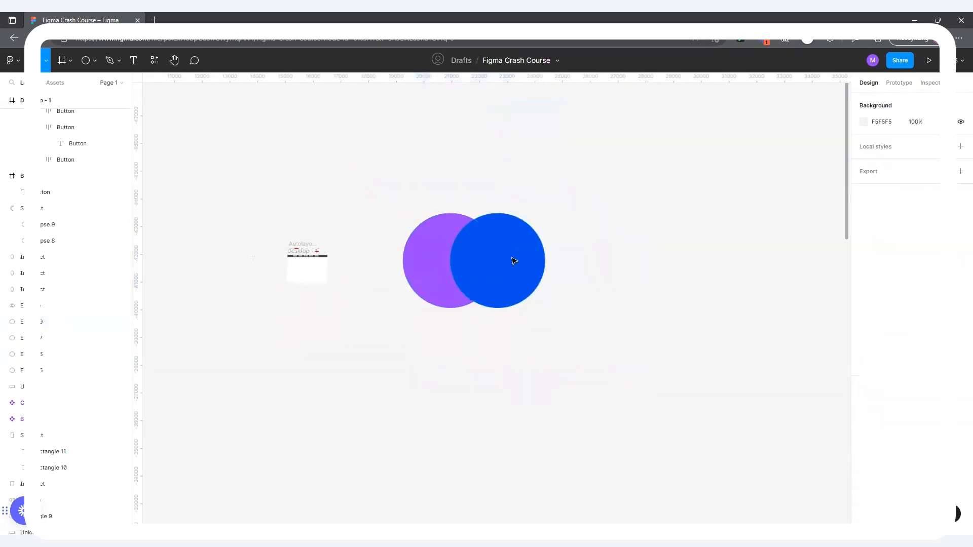
left_click(479, 267)
left_click(445, 230, "shift")
left_click_drag(486, 256, 360, 146)
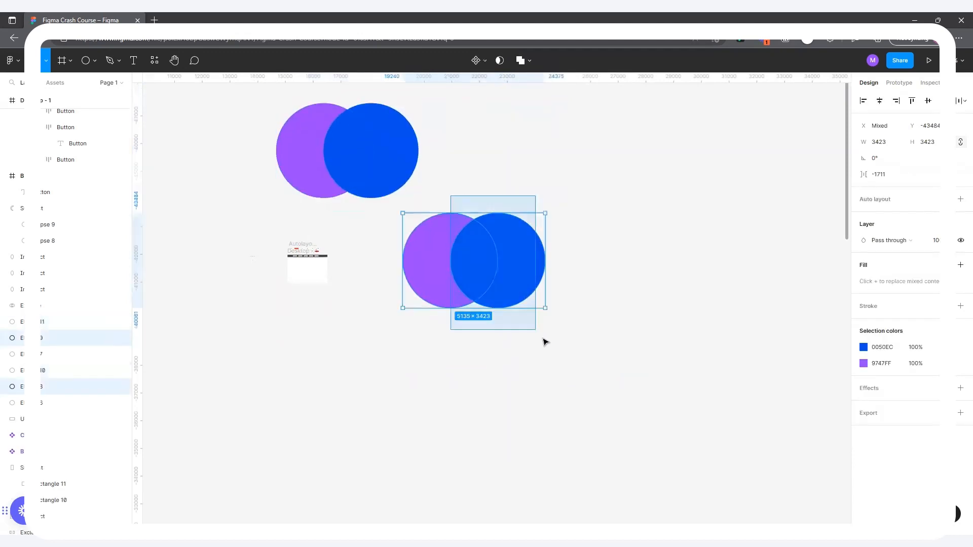
Move the original circle pair up and to the right, then mask the blue circle with the purple one
left_click_drag(497, 267, 601, 218)
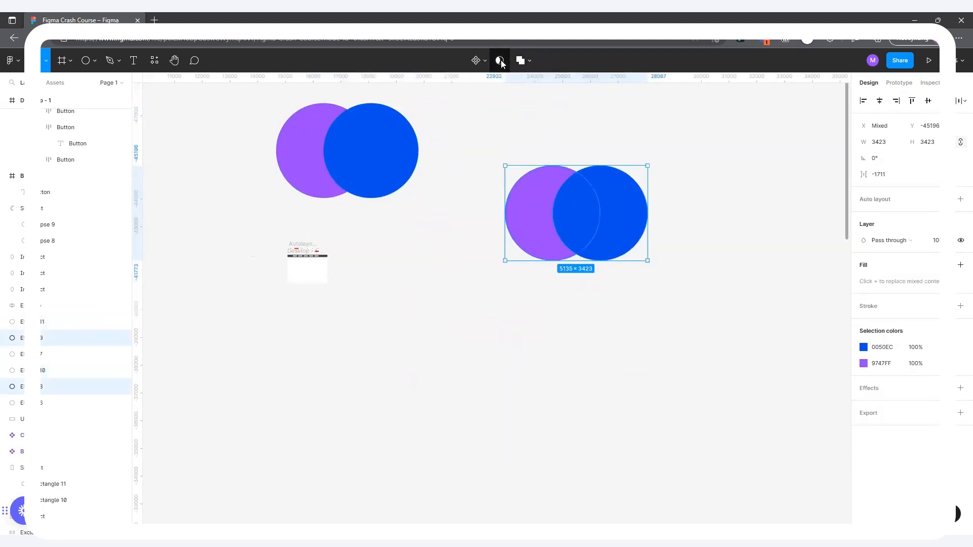
left_click(501, 62)
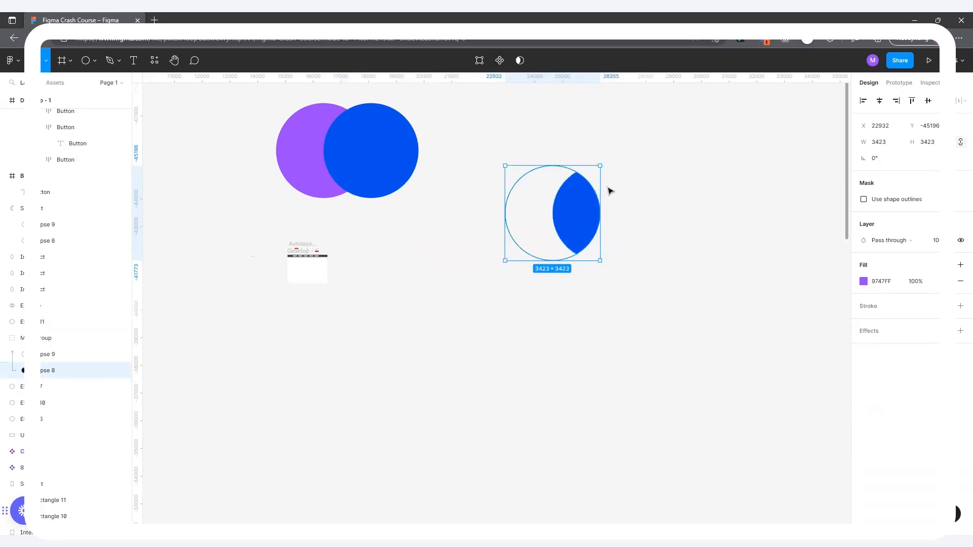
Shift the blue circle left and slightly down inside the mask group to change the portion that shows
double_click(572, 211)
double_click(573, 211)
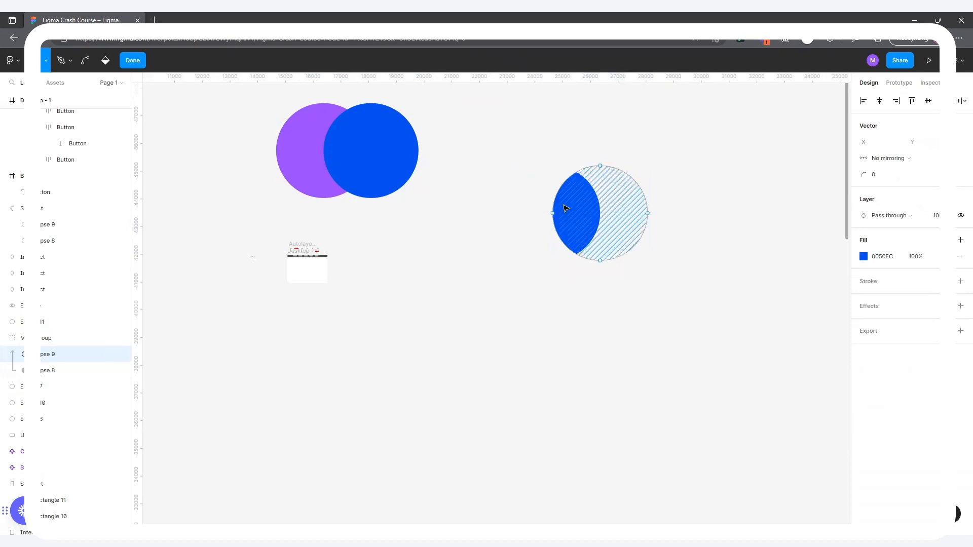
key("Escape")
left_click_drag(569, 210, 536, 213)
scroll(640, 265, "down", 3)
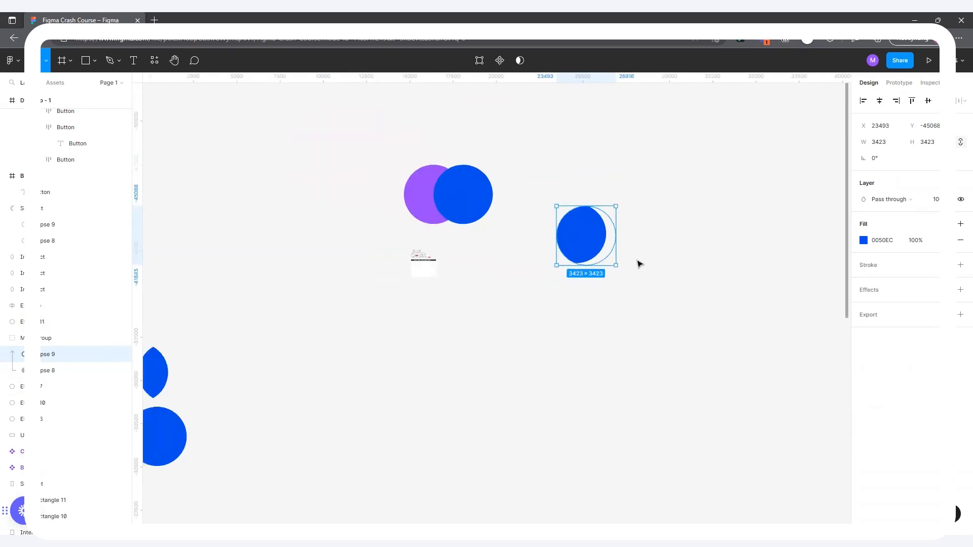
Delete the mask group made from the original circle pair
left_click(668, 251)
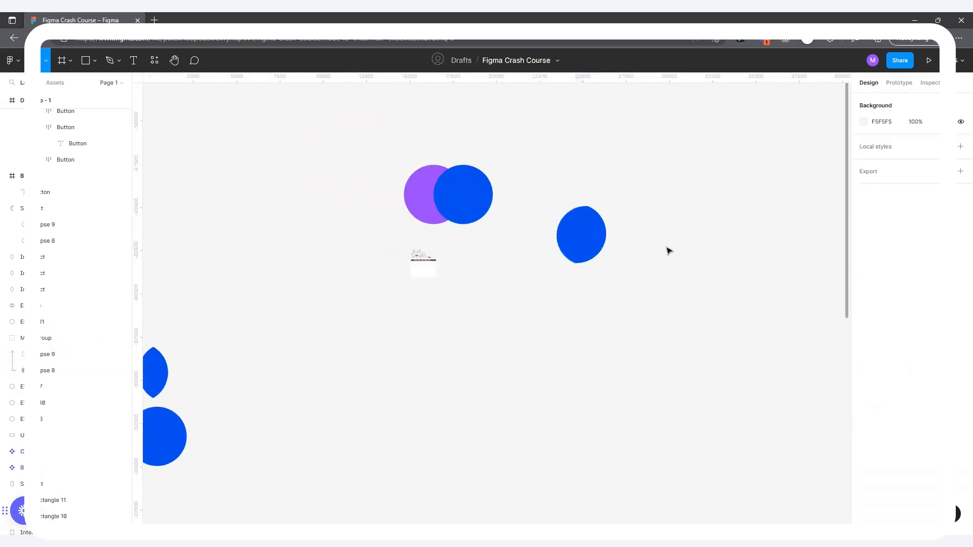
left_click(590, 240)
key("Delete")
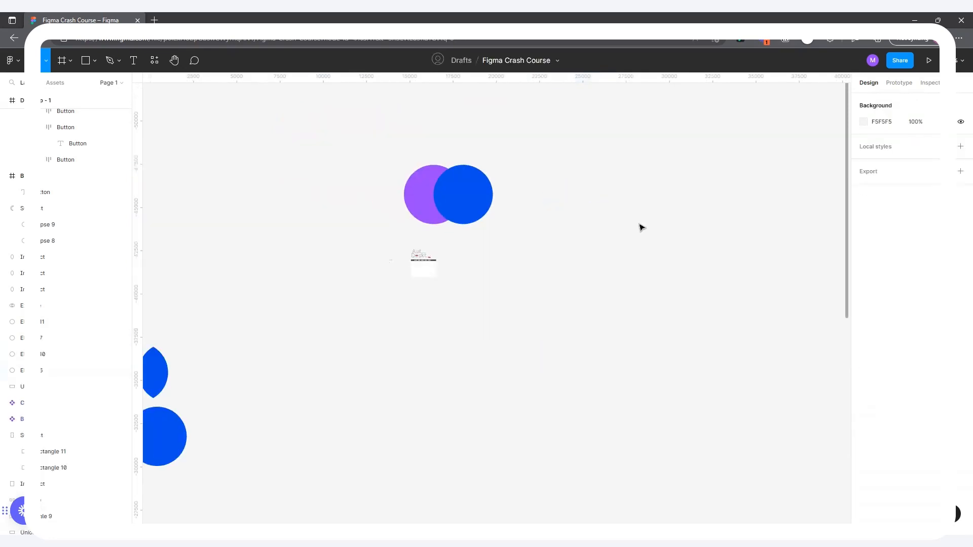
Move the toucan image up to the right of the overlapping circles and enlarge it proportionally to about 6630 × 6630
scroll(527, 250, "down", 3)
scroll(515, 286, "down", 2)
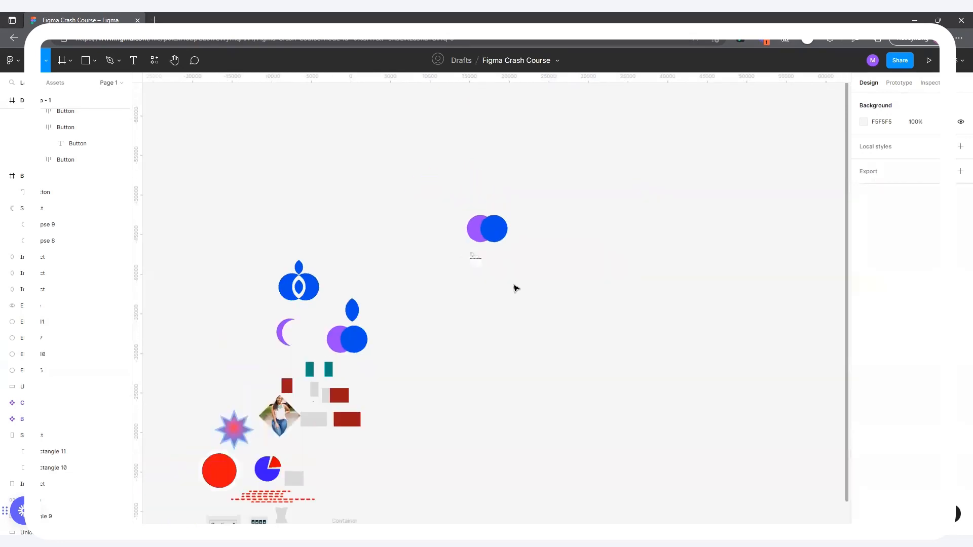
scroll(454, 310, "down", 3)
left_click(456, 379)
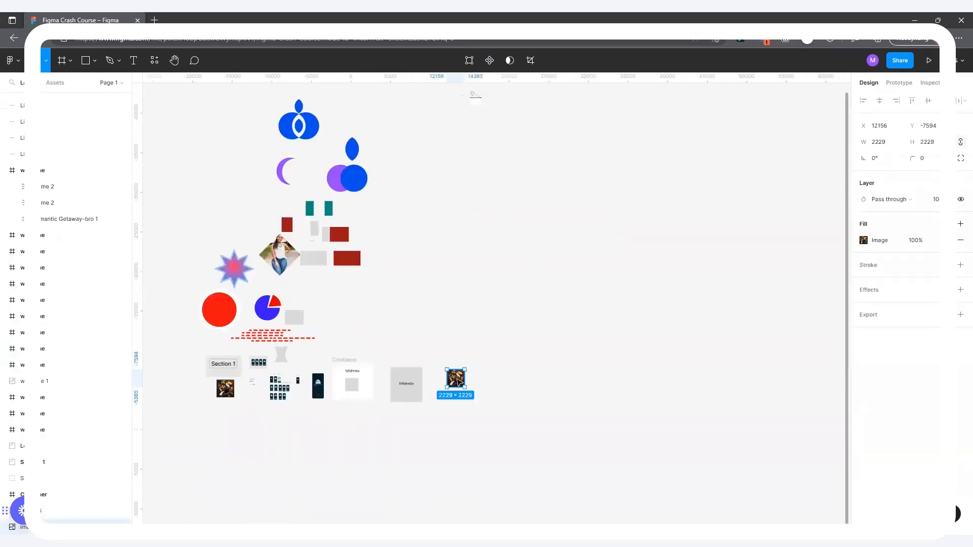
left_click_drag(458, 381, 655, 145)
scroll(735, 141, "up", 4)
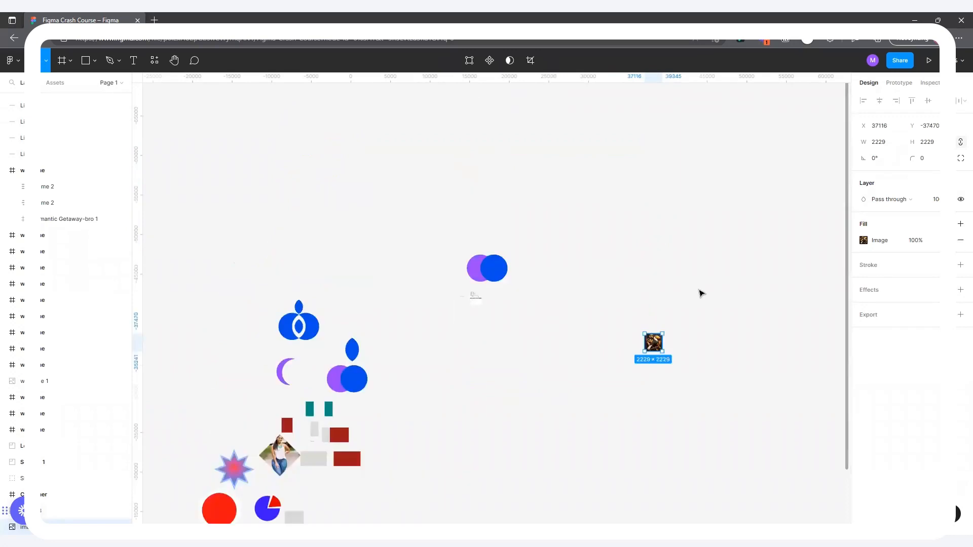
scroll(698, 303, "up", 3)
left_click_drag(612, 379, 698, 360)
left_click_drag(656, 310, 596, 232)
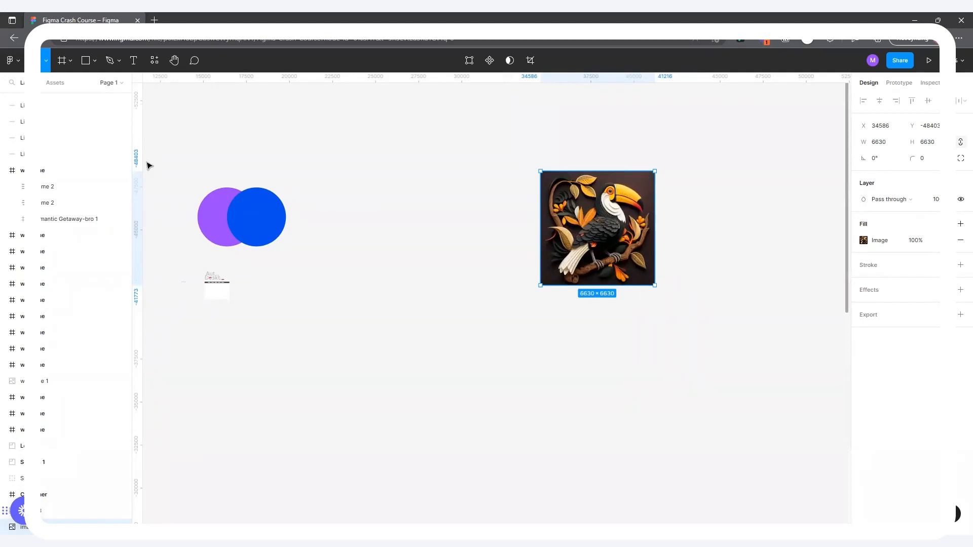
Duplicate the blue circle to the right of the overlapping pair, then move the toucan image to the same spot as the copy
left_click(255, 216)
left_click_drag(264, 218, 410, 217)
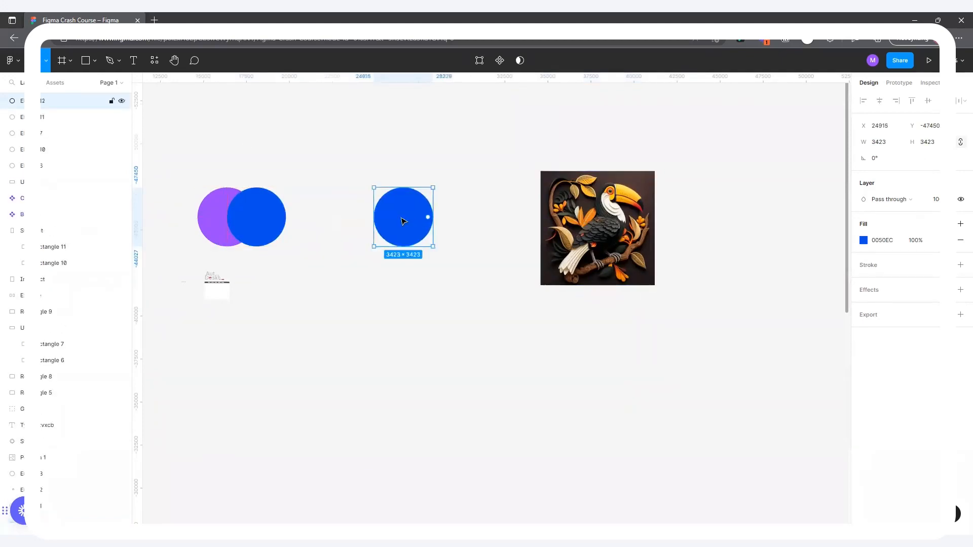
scroll(371, 197, "up", 3)
left_click_drag(703, 223, 338, 206)
Bring the toucan image to the front, above the blue circle copy
right_click(459, 171)
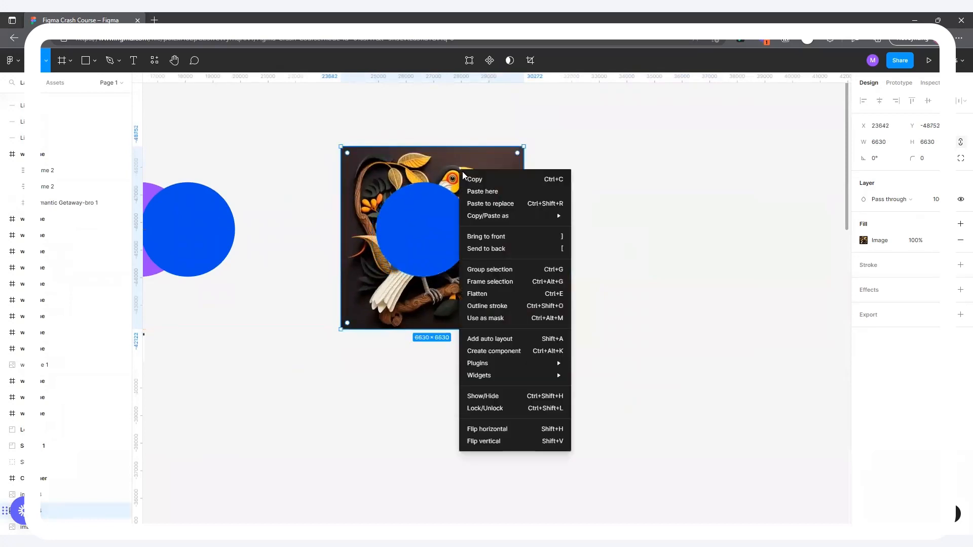
left_click(510, 252)
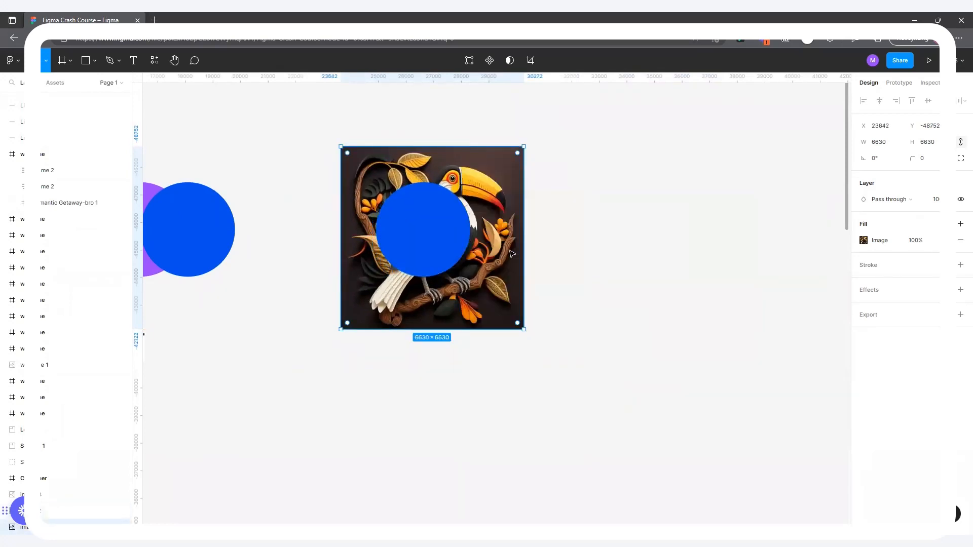
right_click(486, 197)
left_click(528, 264)
Move the toucan image right, off the blue circle copy, and then back so it covers the circle completely
left_click_drag(612, 283, 459, 249)
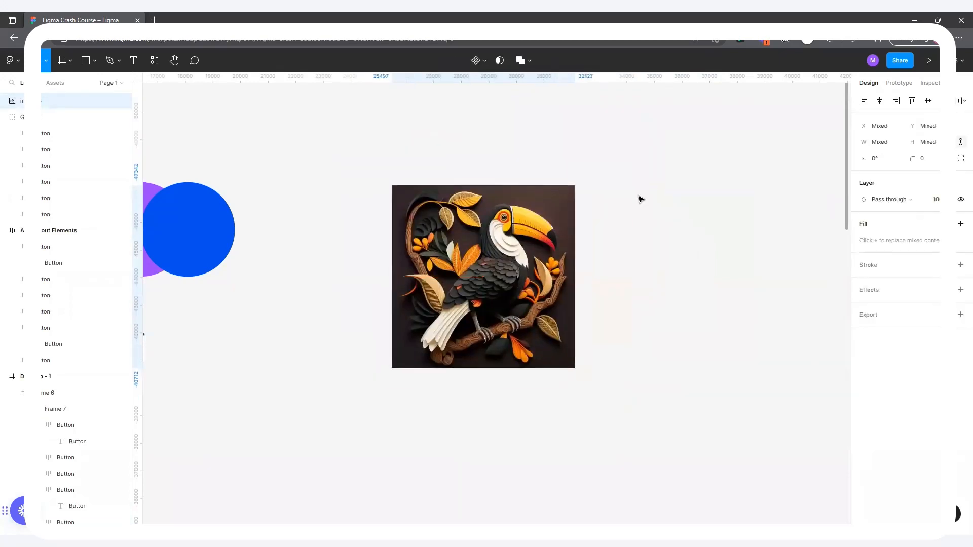
left_click(632, 204)
scroll(456, 252, "down", 3)
scroll(442, 233, "up", 4)
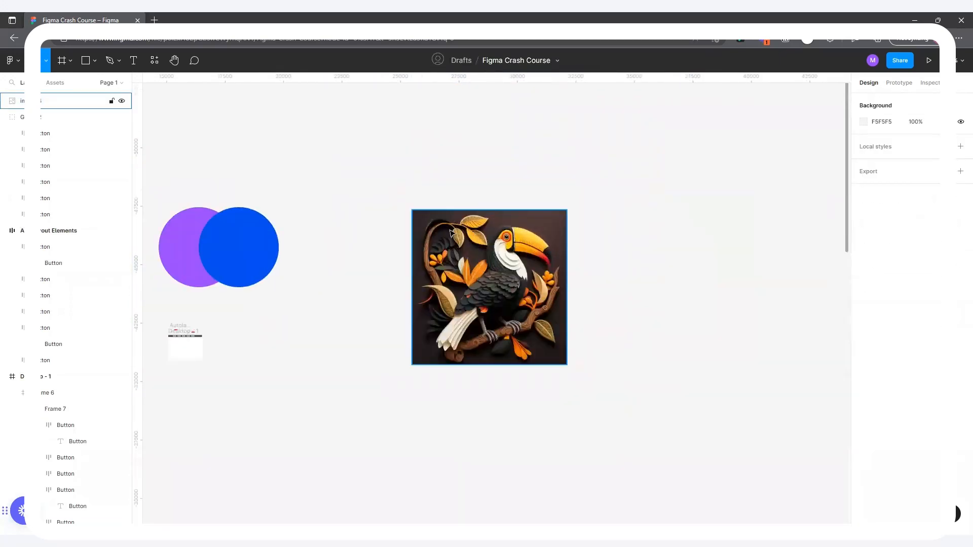
left_click_drag(505, 267, 659, 257)
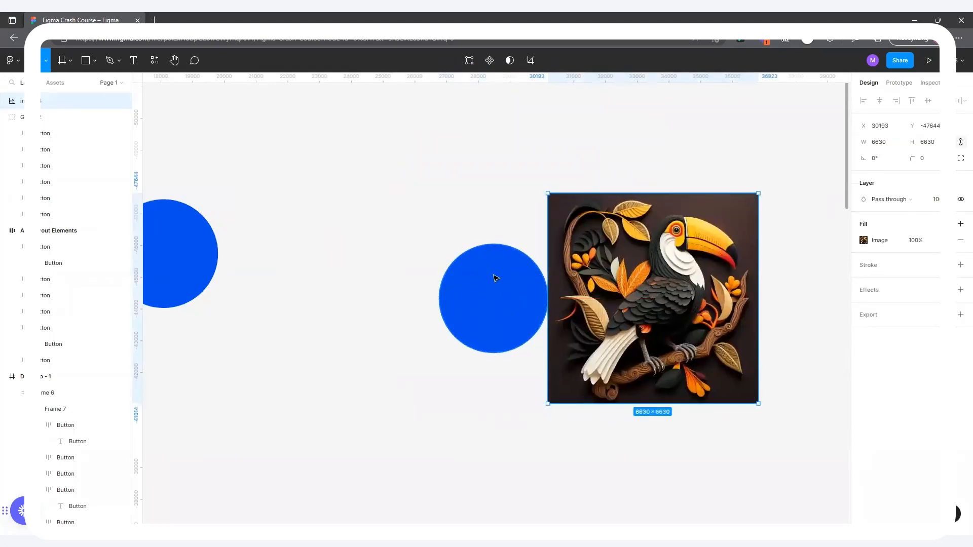
left_click_drag(612, 273, 455, 249)
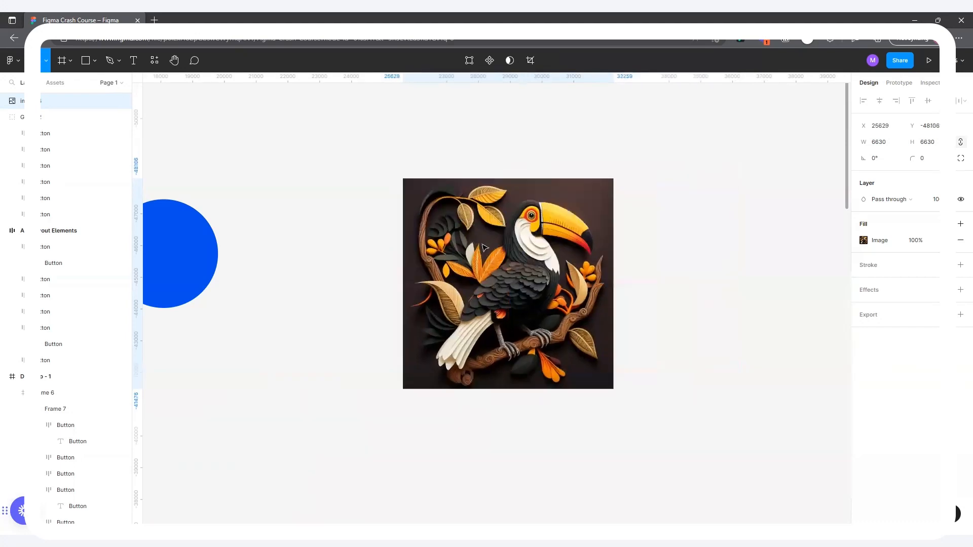
Select the toucan image together with the circle beneath it and mask the image with the circle
left_click_drag(463, 139, 533, 430)
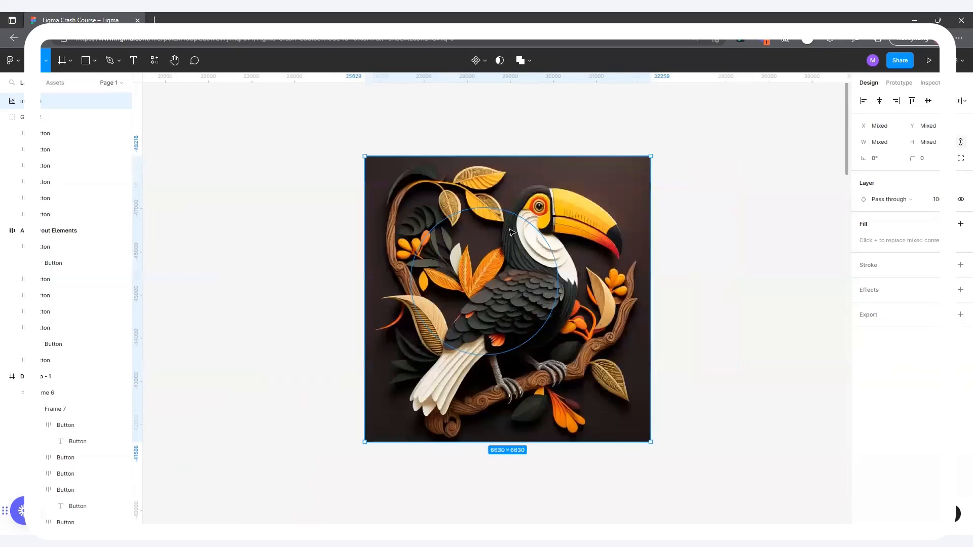
scroll(531, 208, "up", 2)
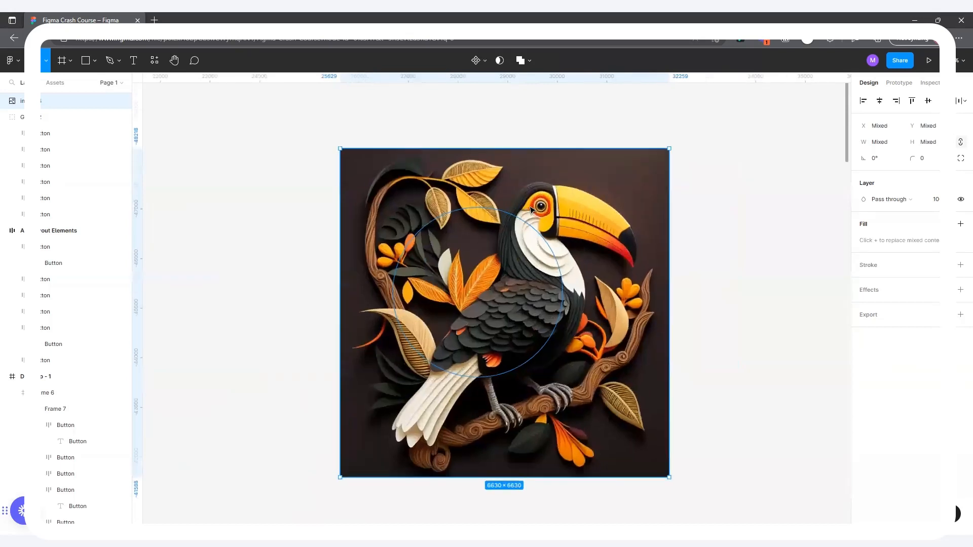
scroll(515, 258, "up", 2)
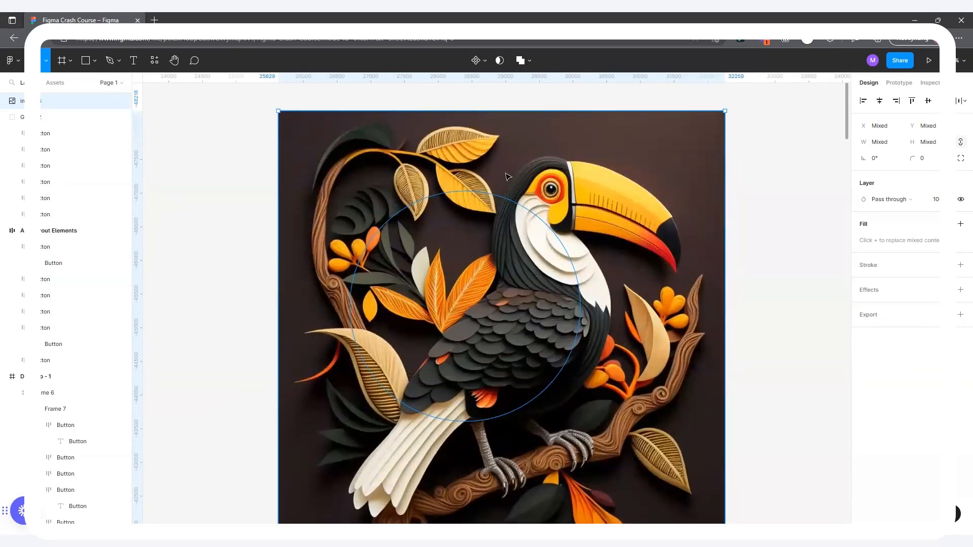
scroll(534, 213, "down", 3)
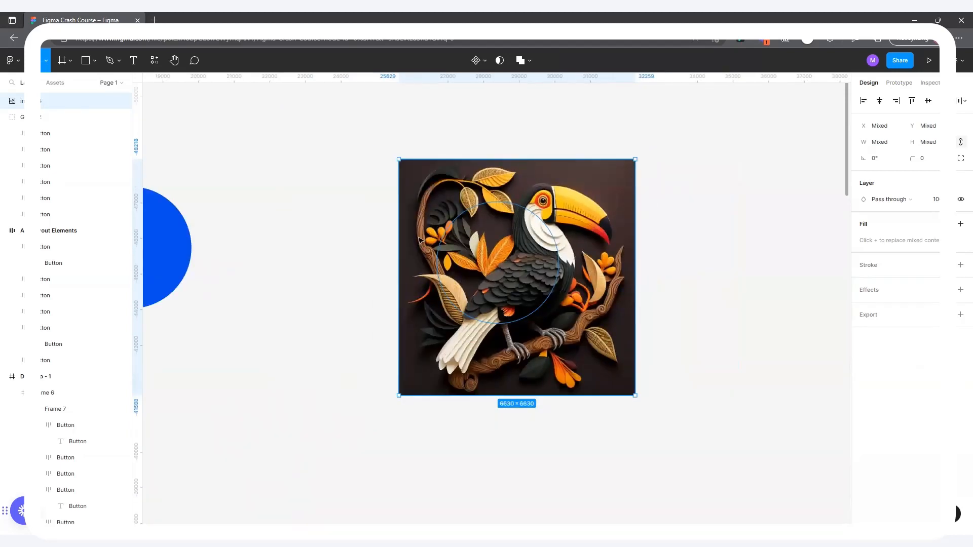
left_click(498, 60)
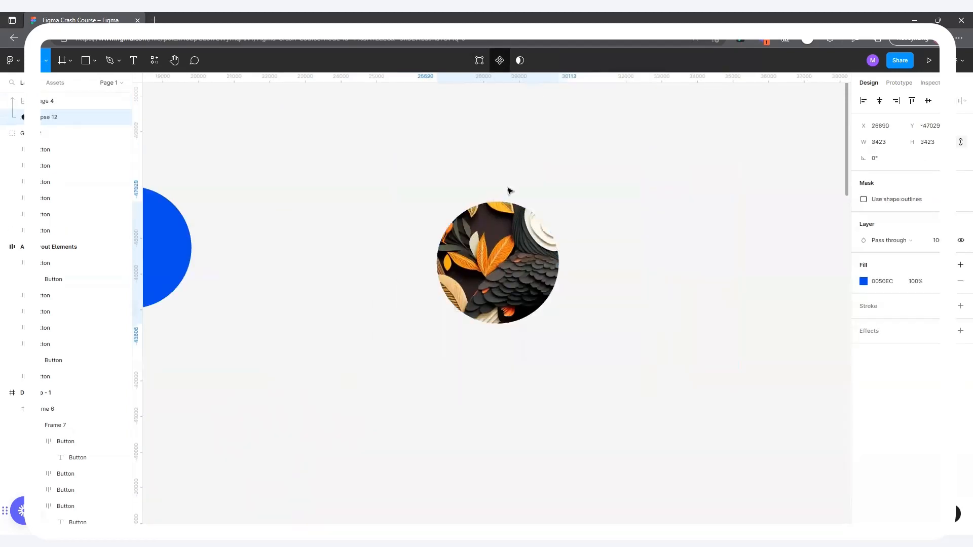
left_click(692, 244)
Shrink the toucan image inside the mask to about 3980 × 3980 and reposition it so the bird fits within the circle
scroll(679, 252, "down", 2)
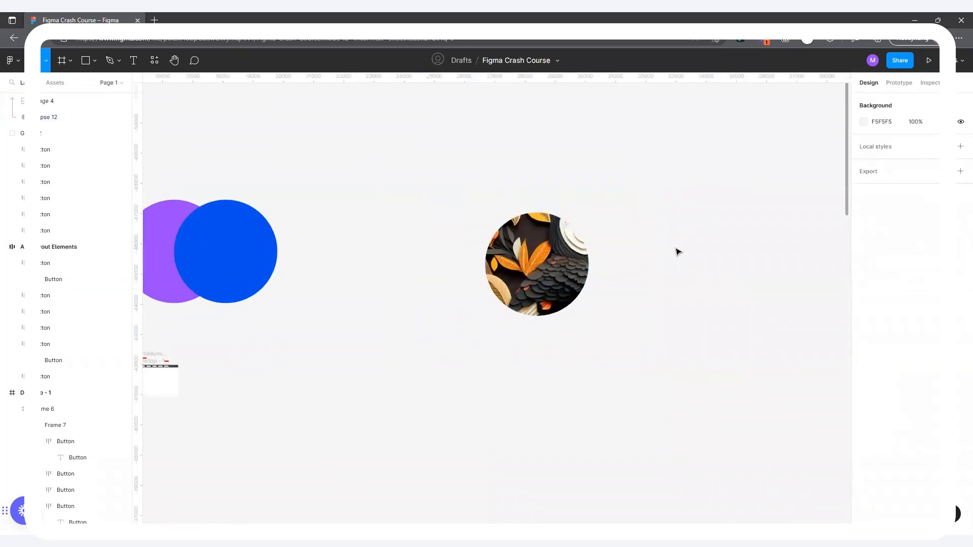
scroll(628, 248, "down", 3)
scroll(560, 223, "up", 2)
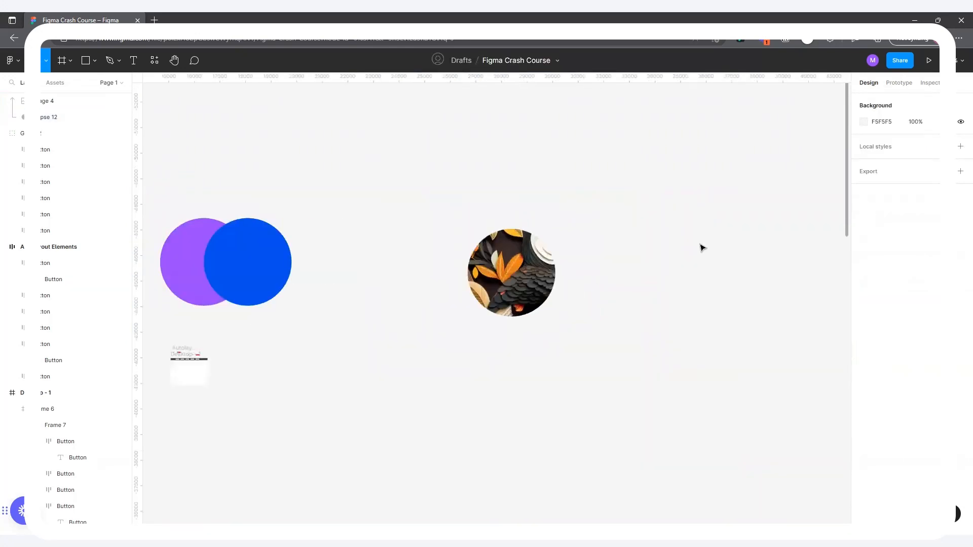
scroll(578, 234, "up", 2)
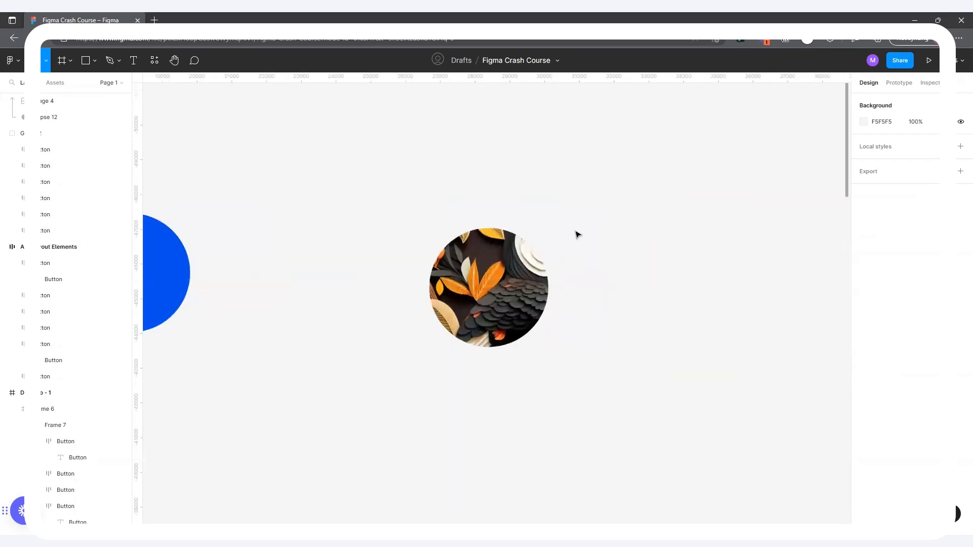
left_click(523, 288)
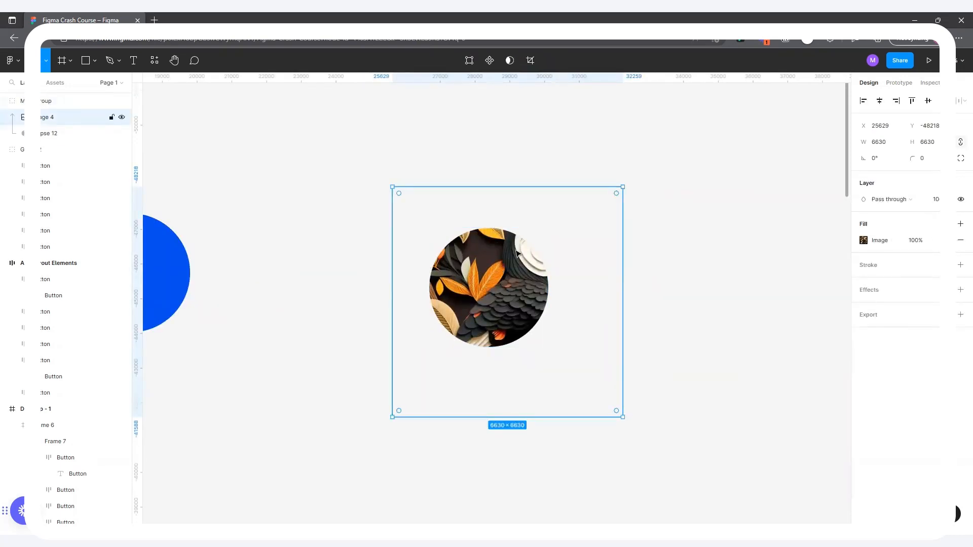
scroll(493, 268, "up", 2)
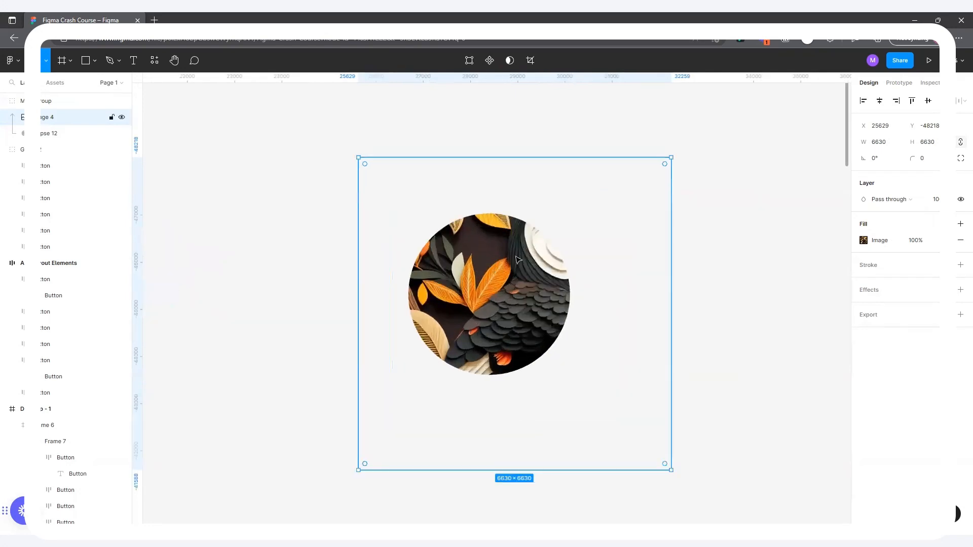
left_click_drag(671, 160, 537, 219)
left_click_drag(522, 296, 487, 285)
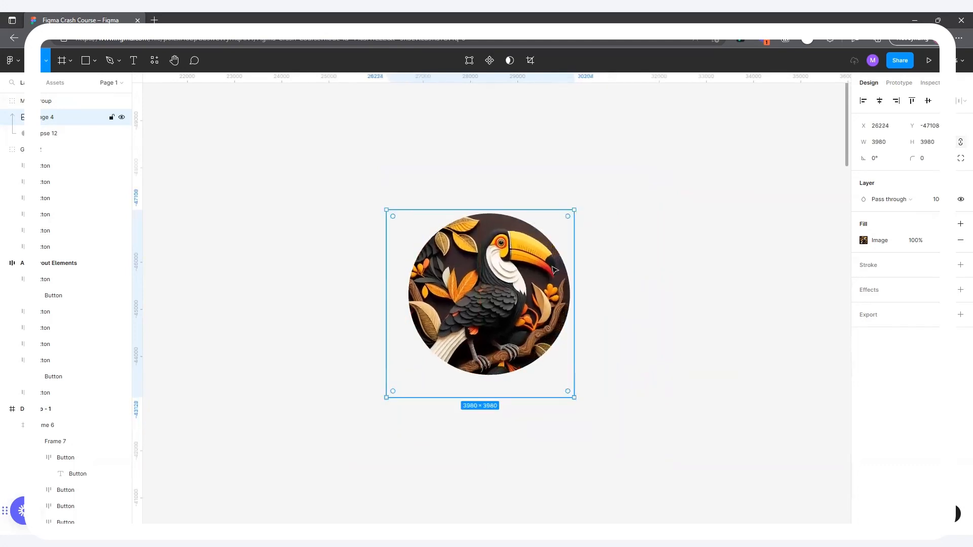
left_click(598, 237)
scroll(597, 238, "down", 5)
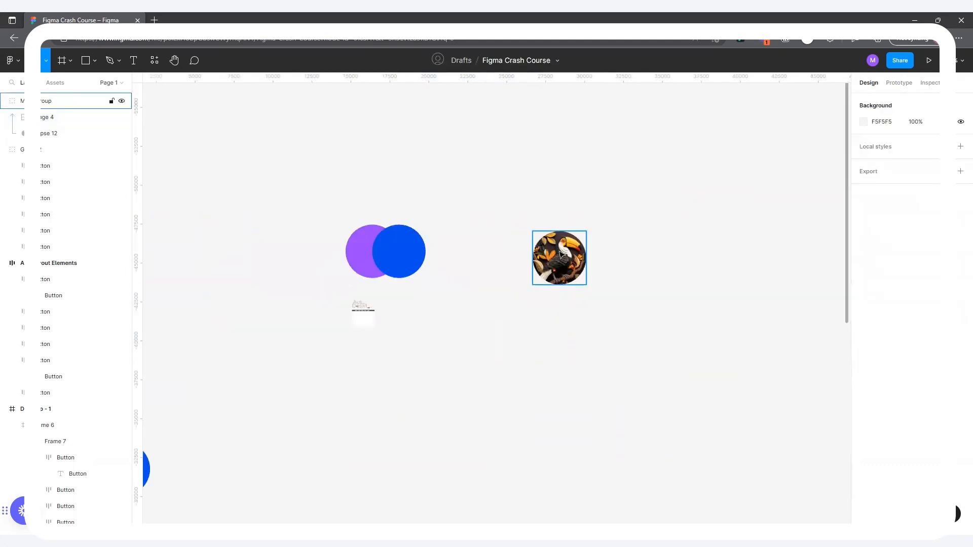
Move the masked toucan up and left, above the overlapping circles, and duplicate the blue circle below and to its right
left_click_drag(561, 253, 510, 185)
scroll(546, 157, "up", 2)
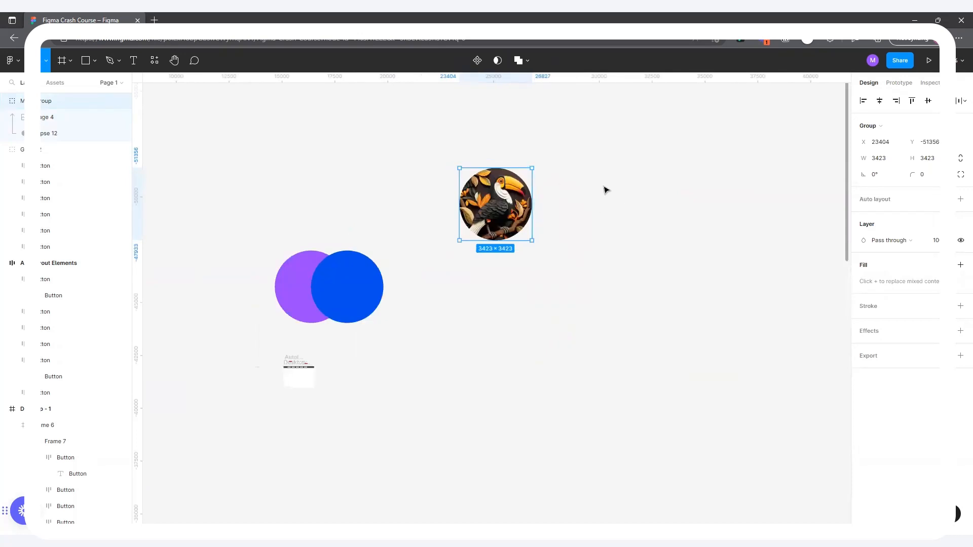
left_click(601, 216)
left_click(349, 283)
left_click_drag(349, 283, 594, 276, "alt")
Duplicate the square toucan image from the lower part of the canvas and place the copy beside the separate blue circle
scroll(725, 231, "down", 5)
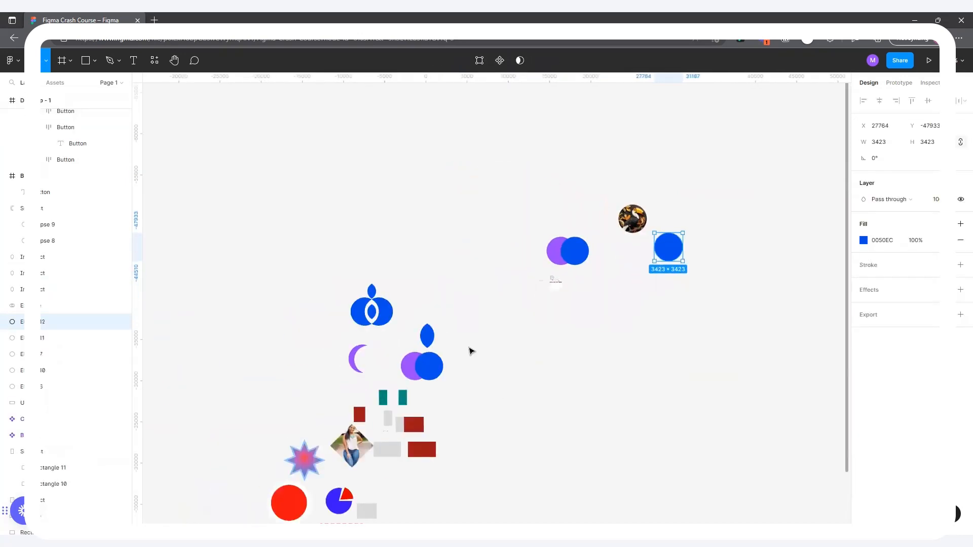
scroll(472, 348, "down", 3)
left_click(537, 415)
left_click_drag(537, 415, 723, 152, "alt")
scroll(748, 178, "up", 3)
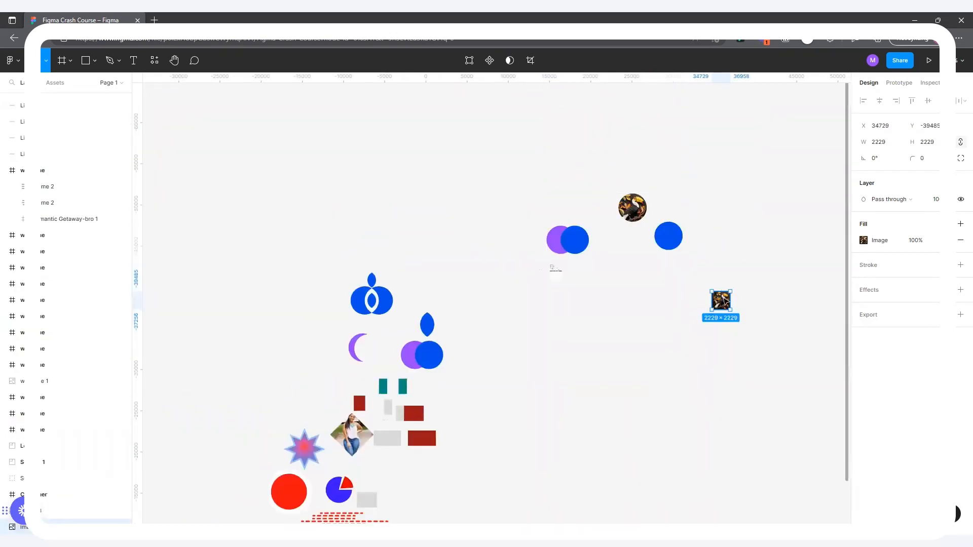
left_click_drag(725, 301, 725, 210)
Enlarge the toucan image copy to 5020 × 5020 and place it behind the blue circle
scroll(731, 196, "up", 5)
left_click_drag(725, 263, 701, 267)
scroll(707, 243, "up", 3)
left_click_drag(616, 287, 423, 262)
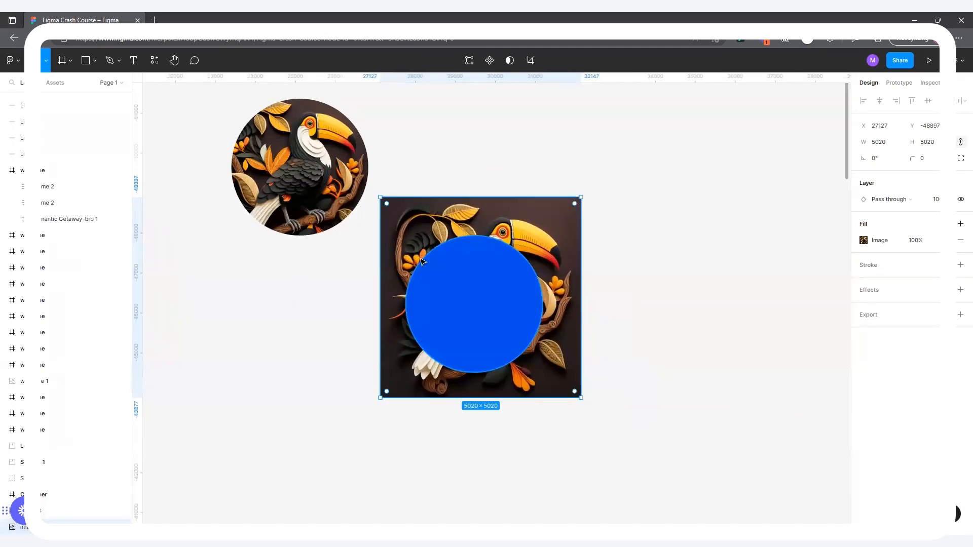
Move the toucan image and blue circle together to the right, away from the masked toucan, and centre the circle on the image
left_click_drag(637, 361, 381, 223)
left_click_drag(460, 207, 579, 216)
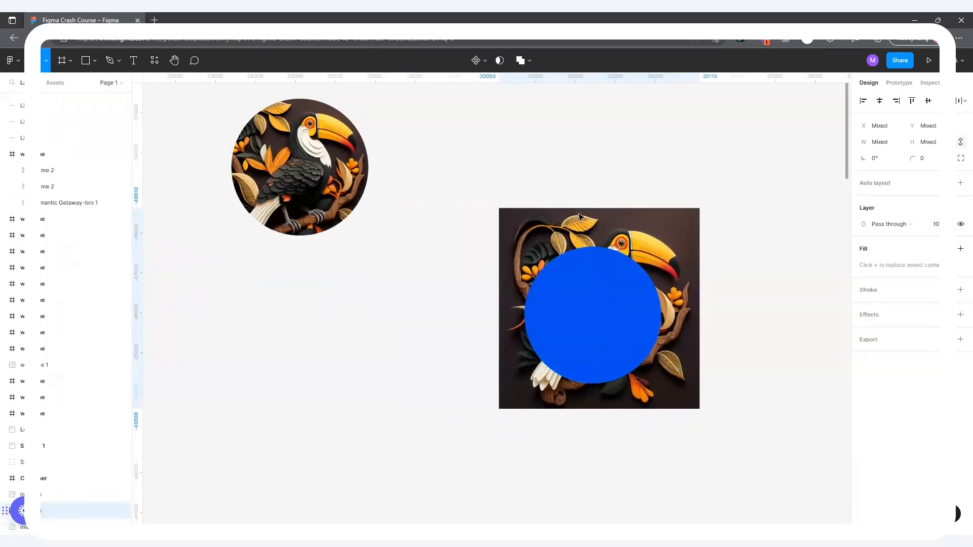
left_click(640, 304)
left_click_drag(596, 324, 603, 318)
scroll(709, 304, "up", 3)
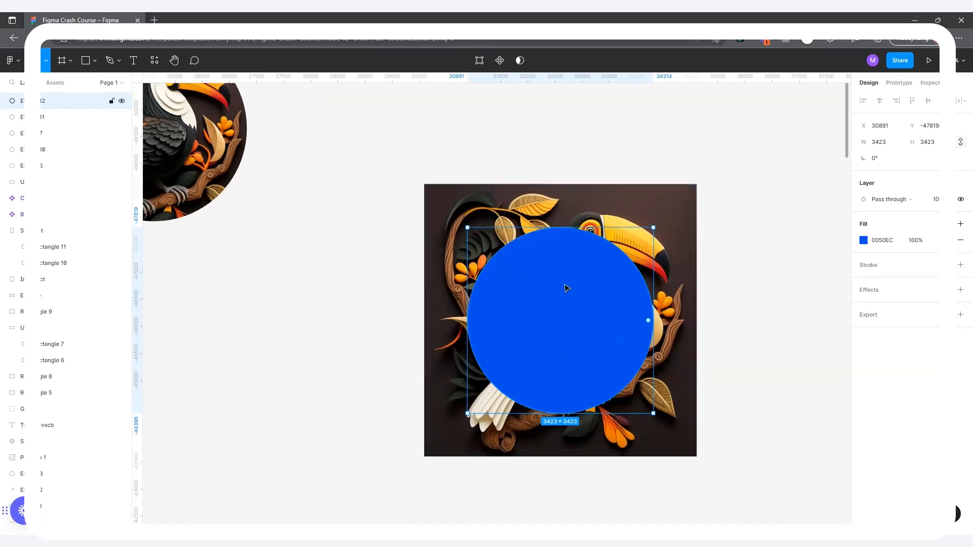
left_click_drag(564, 316, 571, 320)
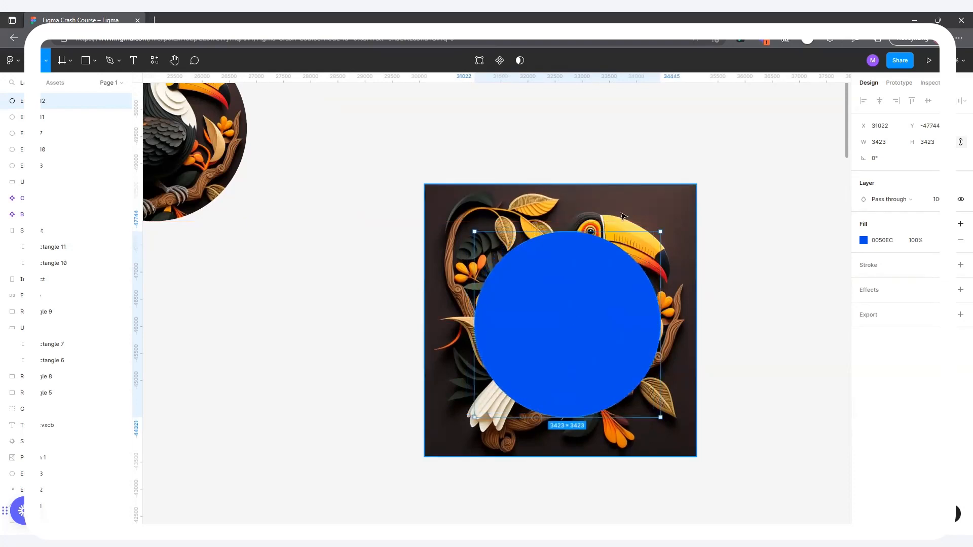
left_click(621, 212)
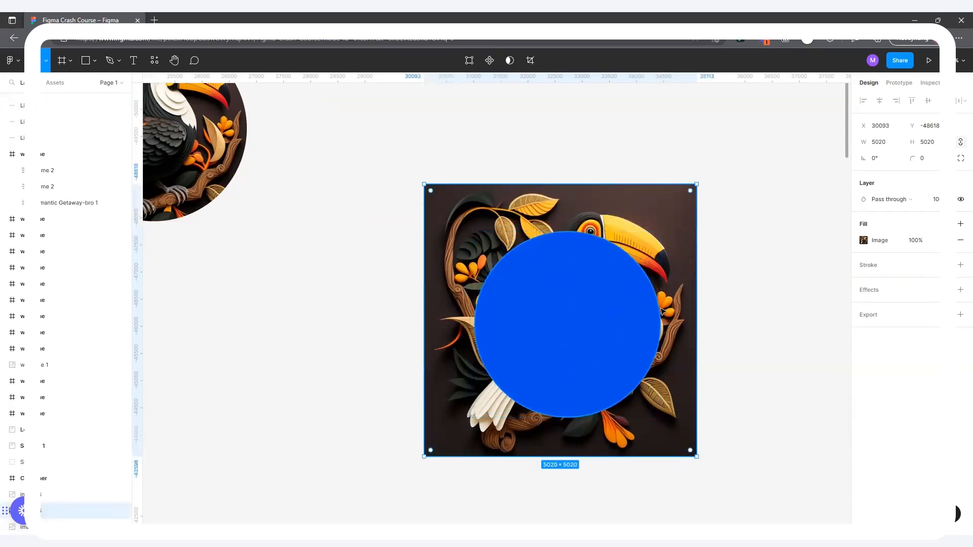
scroll(662, 311, "down", 3)
scroll(711, 288, "up", 2)
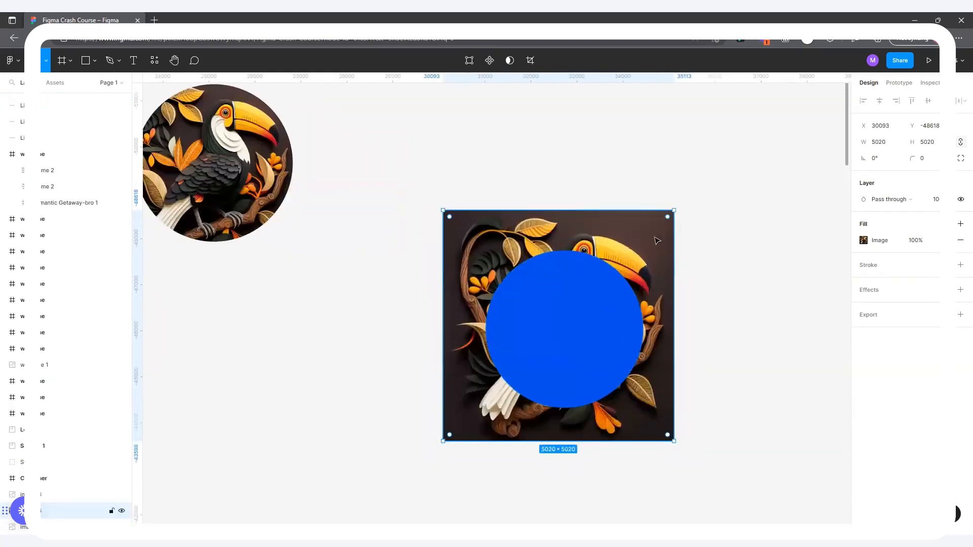
left_click(599, 299)
mouse_move(601, 297)
left_mouse_down()
mouse_move(593, 299)
mouse_move(599, 288)
left_mouse_up()
Mask the blue circle with the toucan image beneath it and move the resulting group below the circular masked toucan
left_click_drag(740, 385, 485, 264)
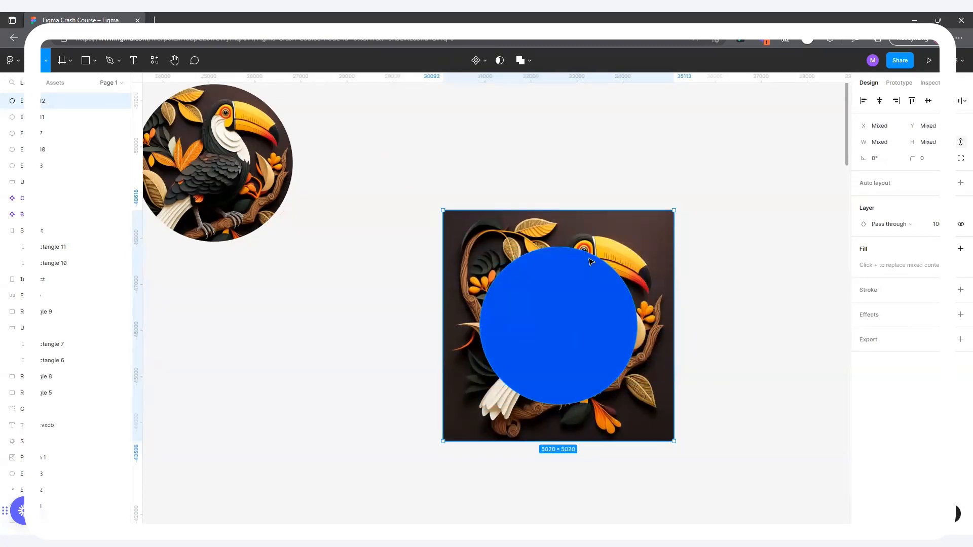
left_click(500, 61)
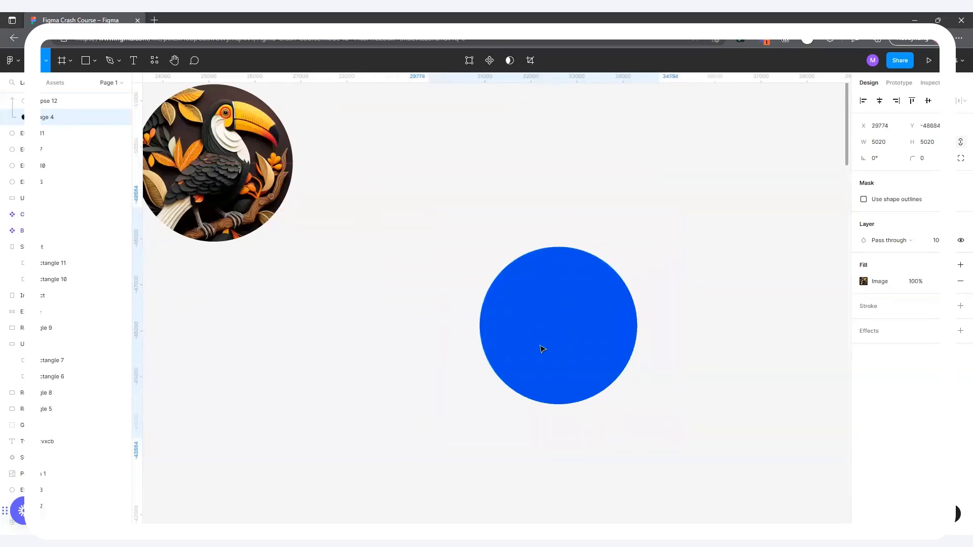
left_click(760, 295)
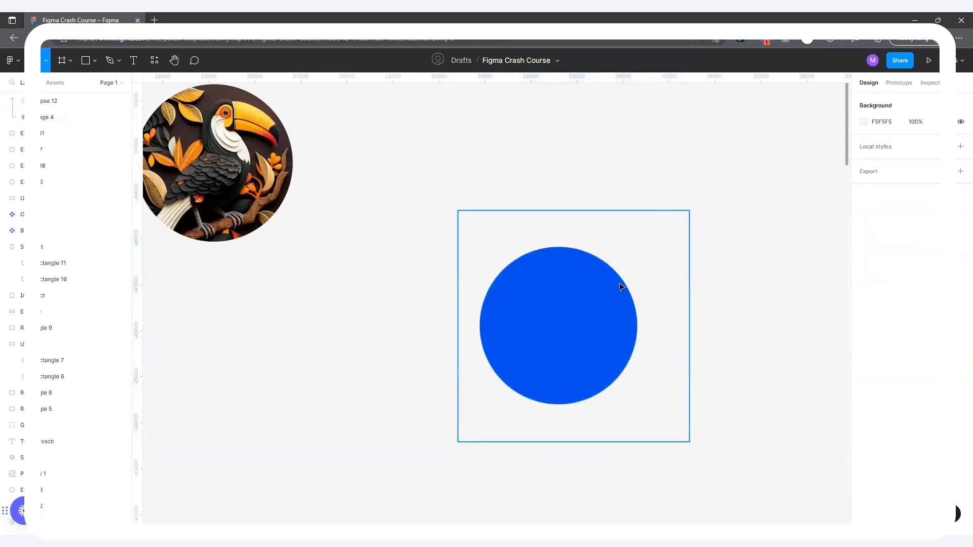
left_click_drag(563, 303, 404, 335)
scroll(676, 299, "down", 2)
scroll(677, 303, "down", 1)
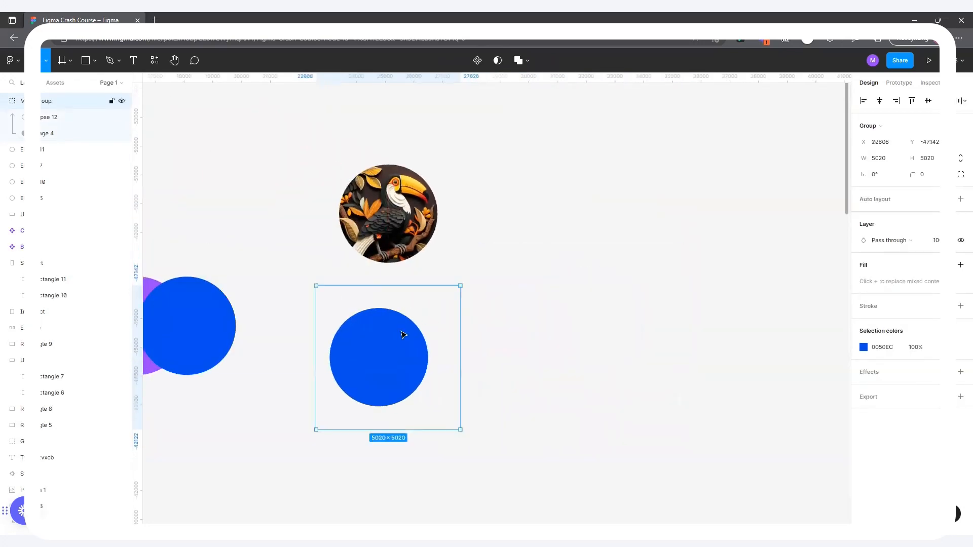
Duplicate the grey rectangle into the empty canvas area to the right of the masked groups
scroll(556, 261, "down", 2)
scroll(383, 268, "up", 1)
scroll(437, 256, "down", 3)
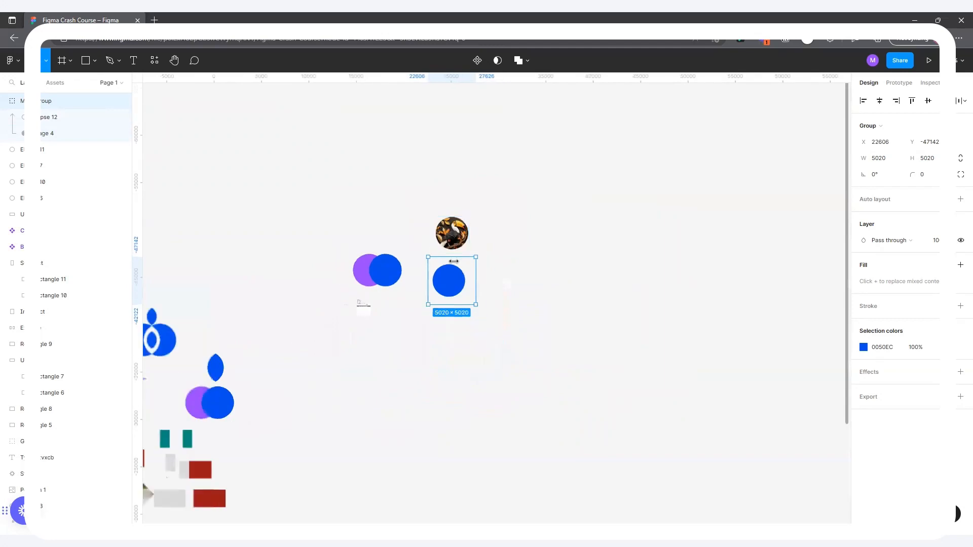
scroll(446, 231, "up", 3)
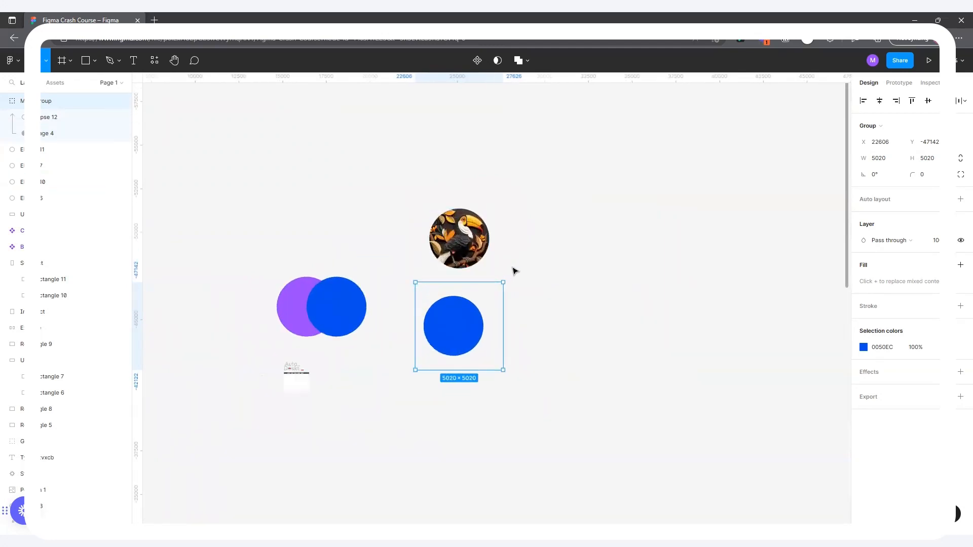
scroll(513, 273, "down", 3)
scroll(373, 389, "down", 1)
left_click_drag(253, 477, 634, 291)
scroll(434, 360, "down", 3)
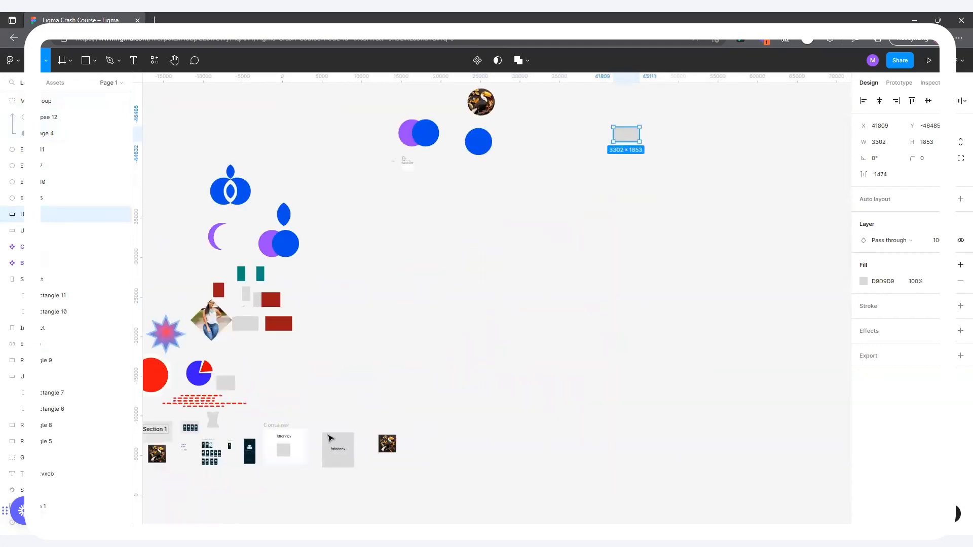
Duplicate the square toucan image into the empty area near the grey rectangle copy and delete that rectangle
left_click_drag(389, 449, 674, 152)
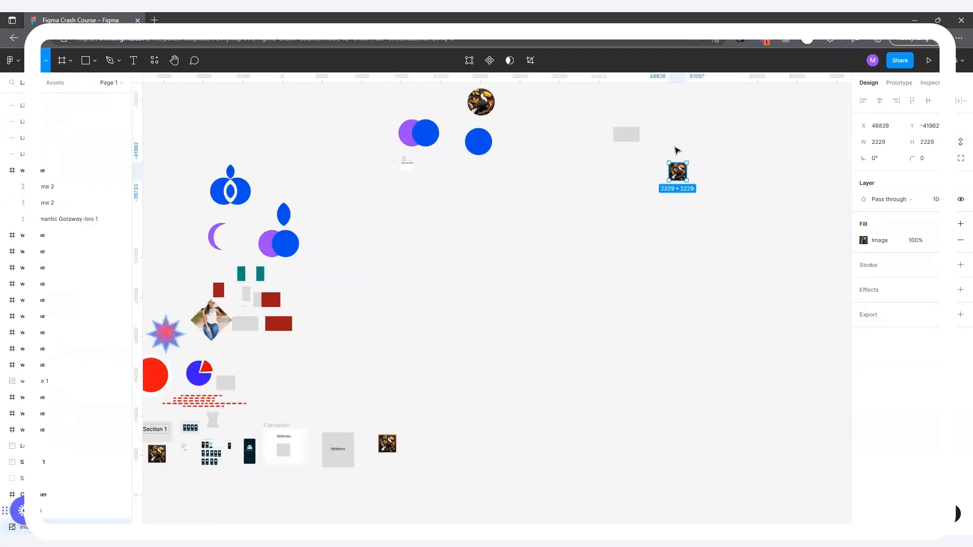
scroll(662, 191, "up", 2)
scroll(671, 155, "up", 8, "ctrl")
left_click(530, 203)
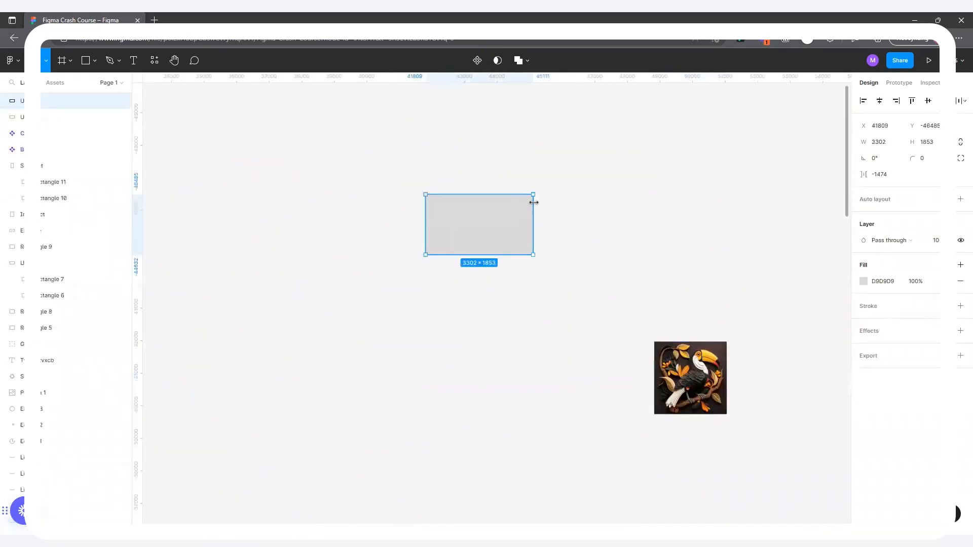
key("Delete")
Enlarge the new toucan image copy to about 5480 × 5480 and position it with empty space on its left
left_click_drag(676, 404, 472, 289)
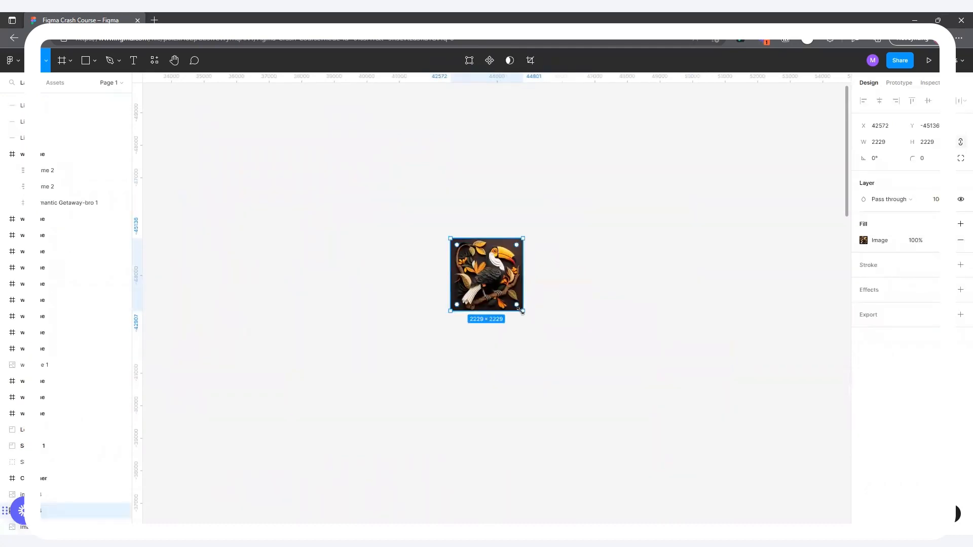
left_click_drag(524, 311, 632, 401)
left_click_drag(574, 311, 666, 271)
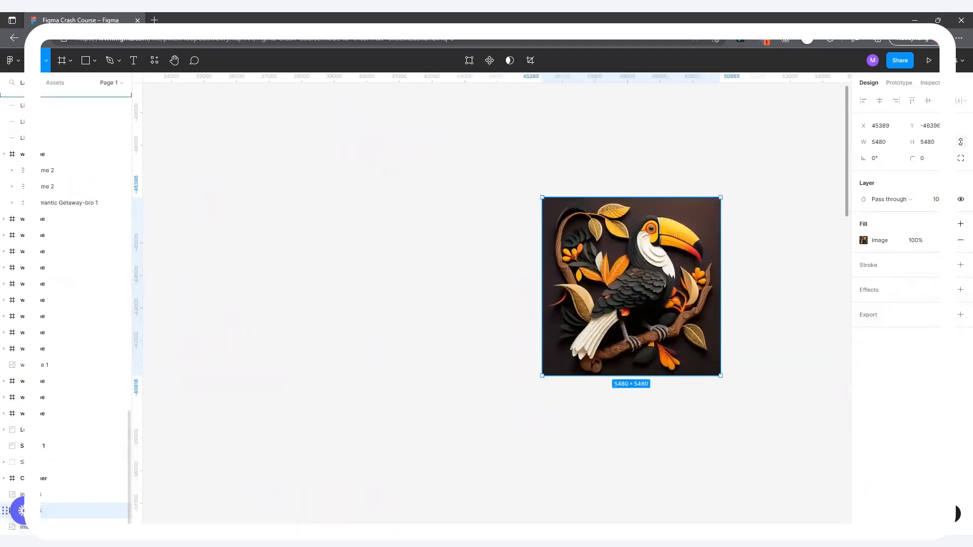
Draw a closed six-point outline with the Pen tool to the left of the toucan image, curving its upper edge
left_click(109, 60)
left_click(259, 165)
left_click_drag(359, 151, 383, 173)
left_click(425, 265)
left_click(409, 325)
left_click(290, 392)
left_click(248, 241)
left_click(259, 164)
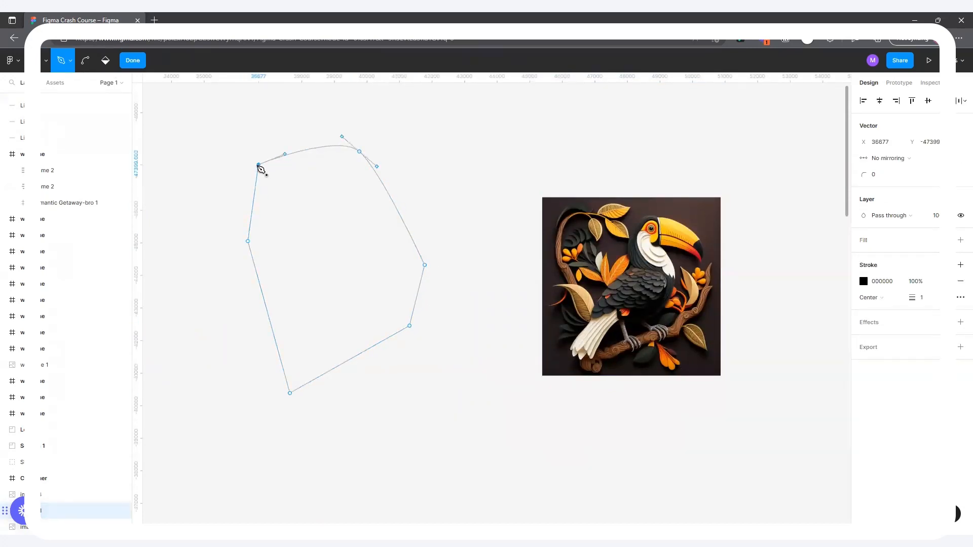
Bend the outline's straight edges outward into an irregular blob about 6846 × 7635 and shift it slightly right
left_click(85, 60)
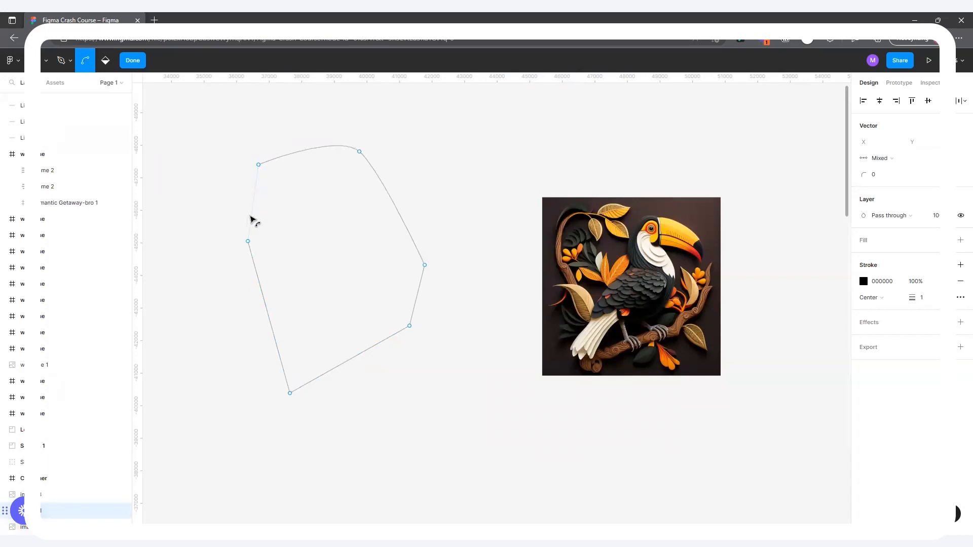
left_click_drag(254, 209, 234, 209)
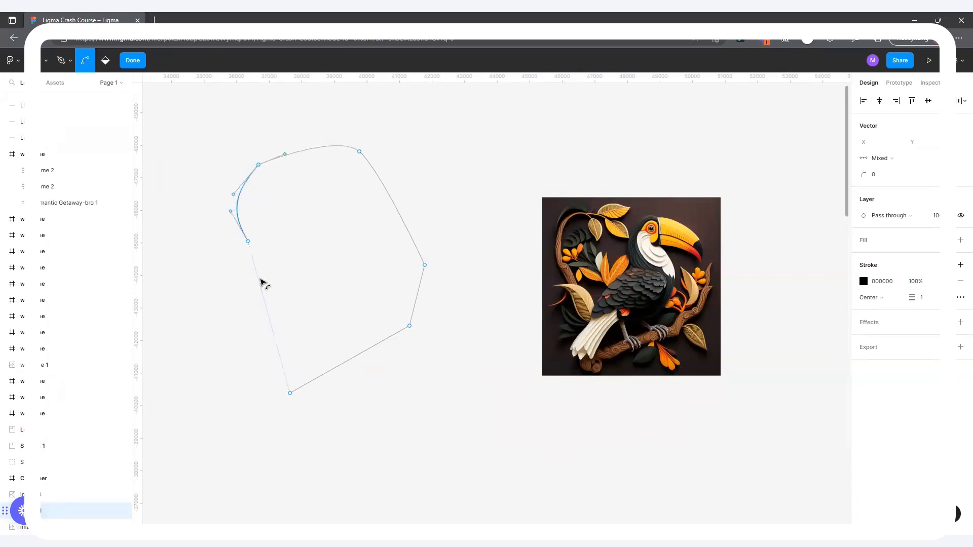
left_click_drag(263, 284, 242, 314)
left_click_drag(367, 354, 366, 391)
left_click_drag(419, 303, 462, 314)
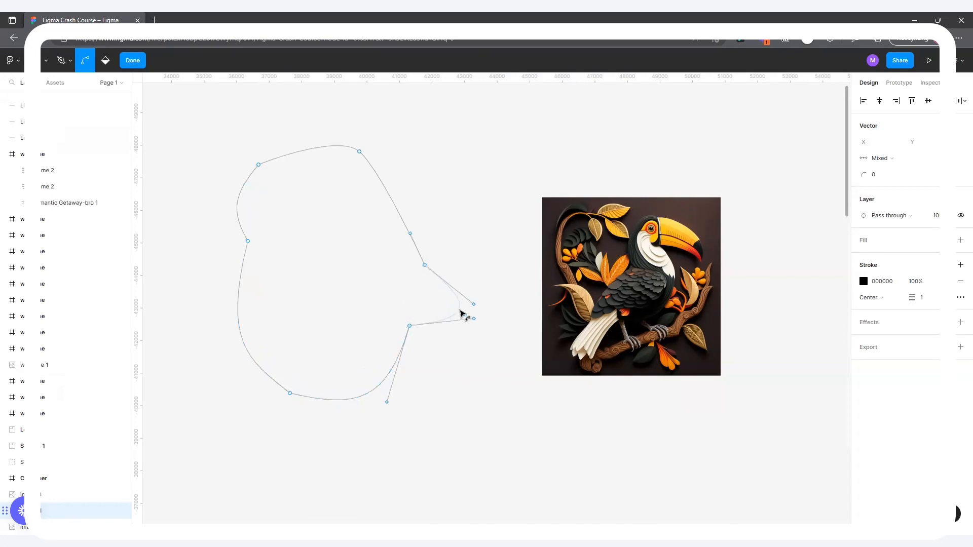
left_click_drag(414, 241, 455, 223)
key("Escape")
left_click_drag(402, 190, 423, 191)
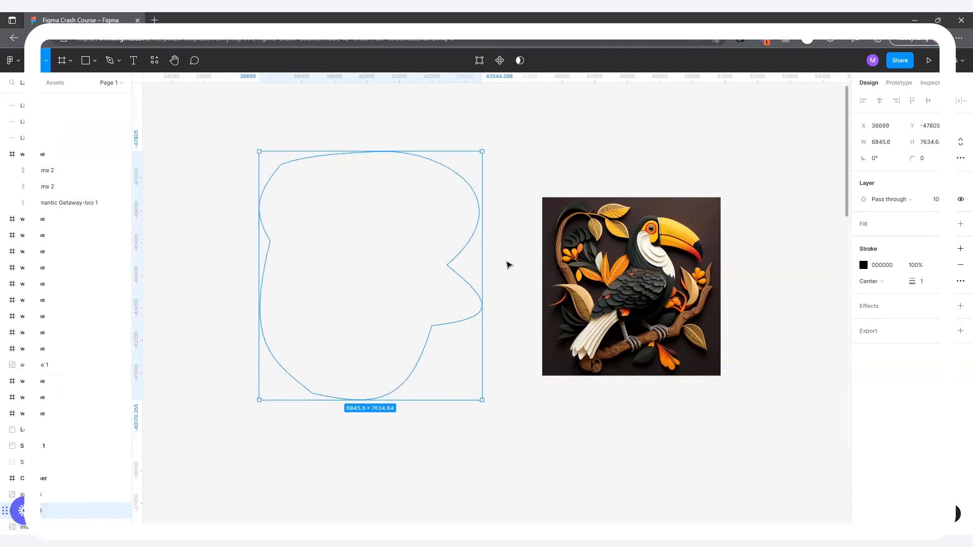
Give the blob a solid red fill, EB0A0A, and remove its stroke
left_click(959, 223)
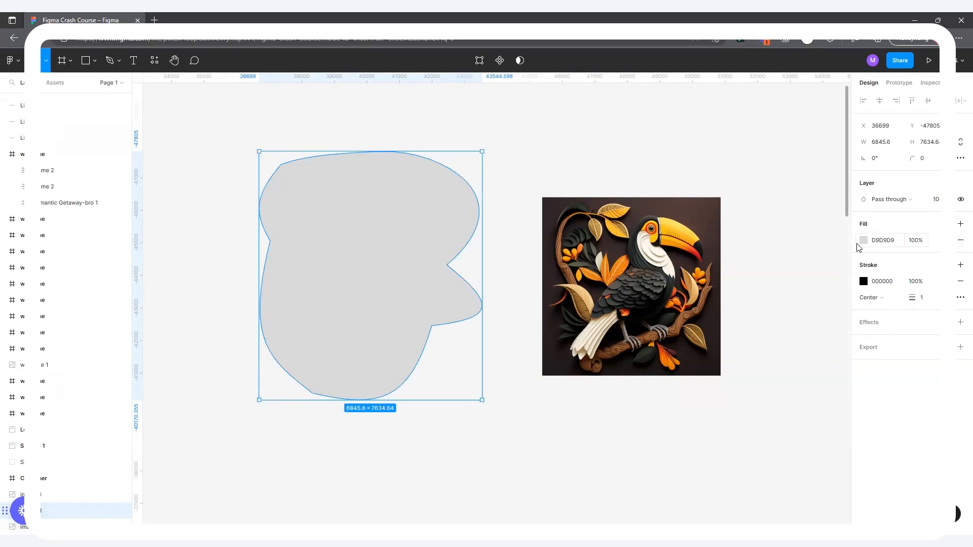
left_click(862, 240)
left_click(845, 262)
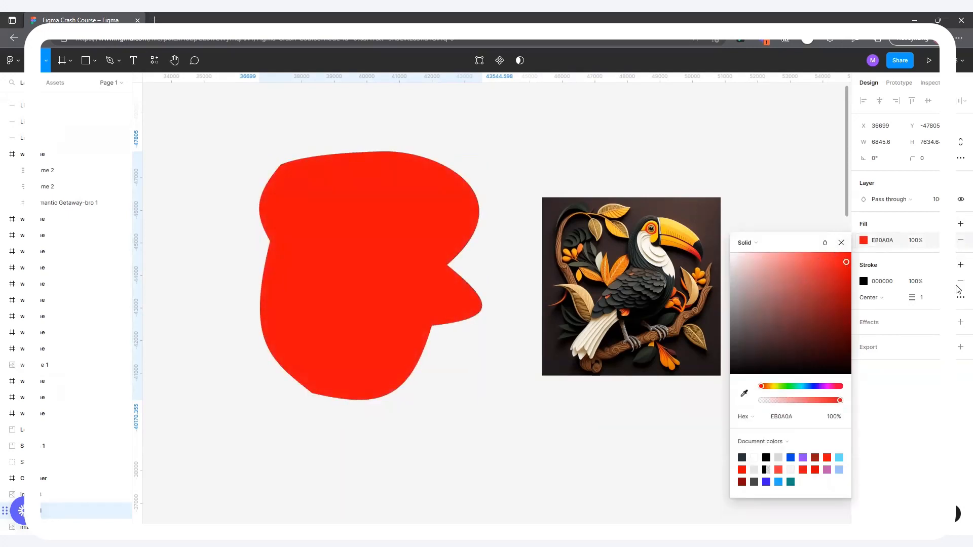
left_click(841, 243)
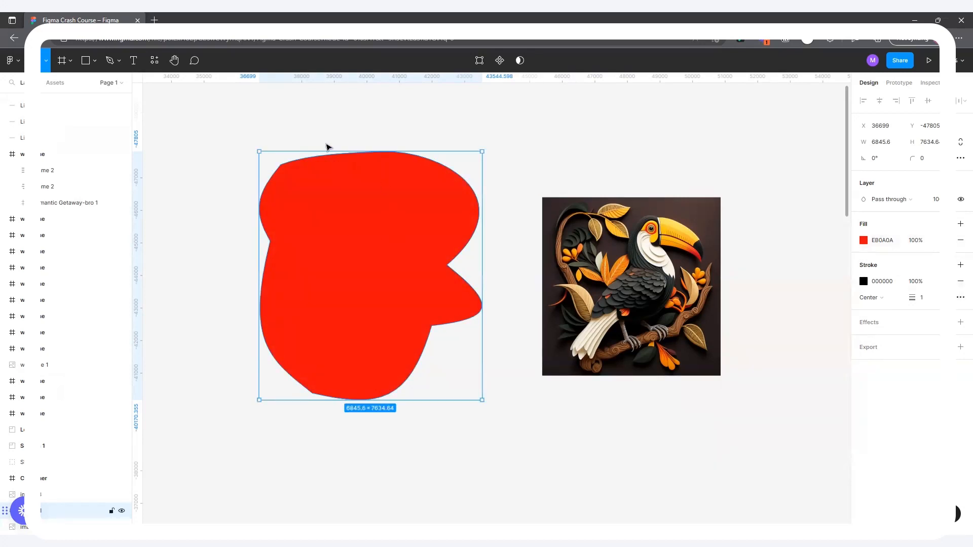
left_click(959, 286)
Scale the red blob down to about 5114 × 5703 and reposition it to the left of the toucan image
mouse_move(330, 232)
left_mouse_down()
mouse_move(361, 177)
mouse_move(356, 204)
mouse_move(338, 209)
left_mouse_up()
key("ctrl+z")
left_click_drag(324, 253, 303, 222)
left_click(637, 285)
left_click_drag(356, 193, 400, 194)
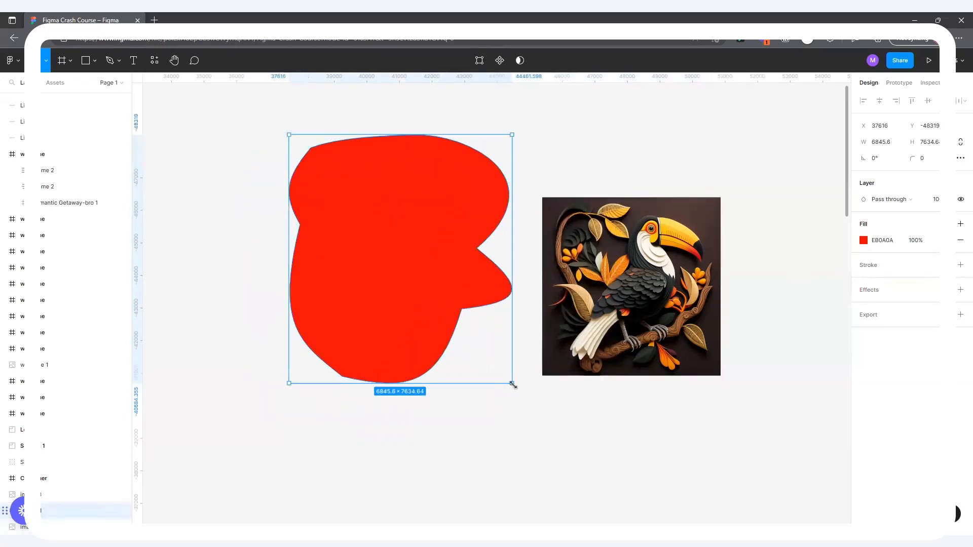
left_click_drag(512, 382, 451, 321)
left_click_drag(401, 221, 436, 260)
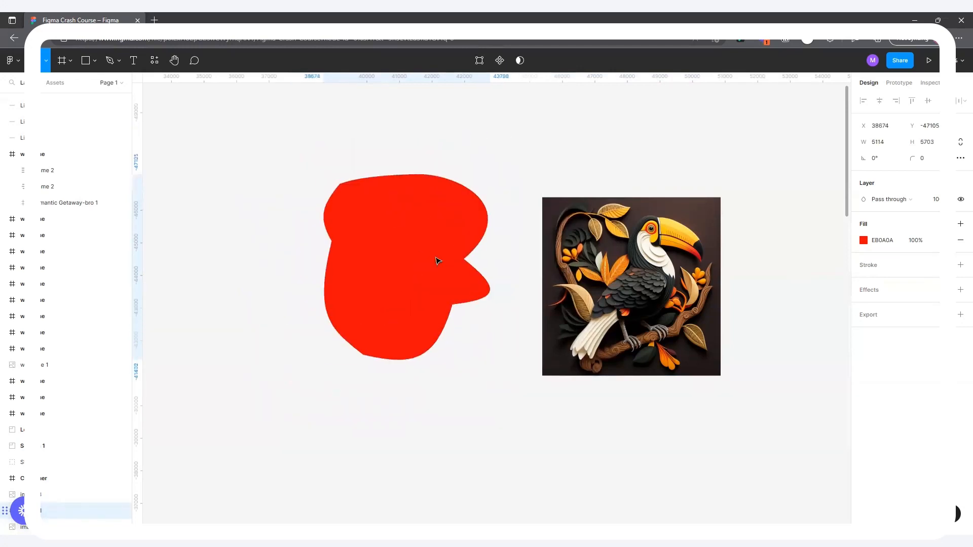
Enlarge the toucan image to about 7269 × 7269 and move it over the red blob so it surrounds the shape
left_click(641, 279)
left_click_drag(719, 375, 771, 430)
left_click_drag(617, 362, 363, 302)
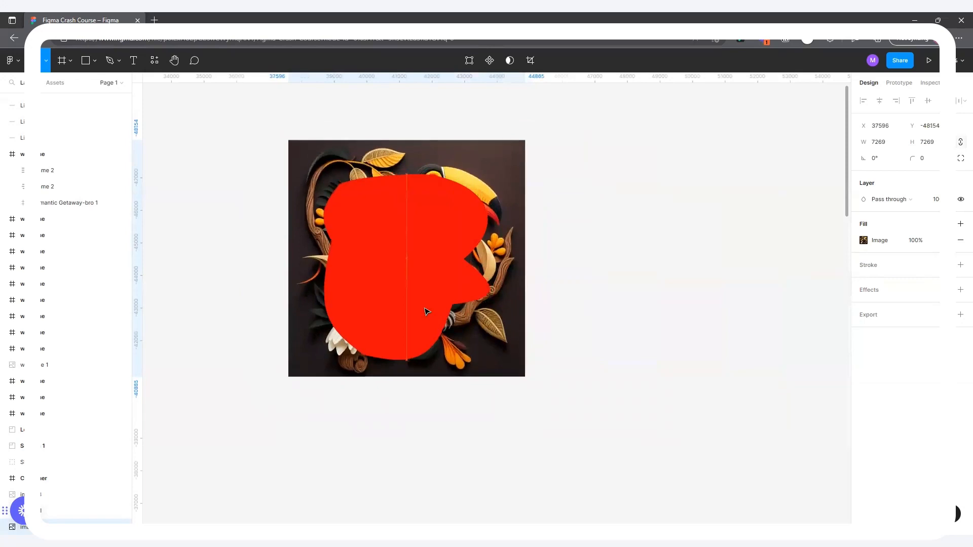
Bring the toucan image to the front of the red blob and select both objects together
right_click(427, 162)
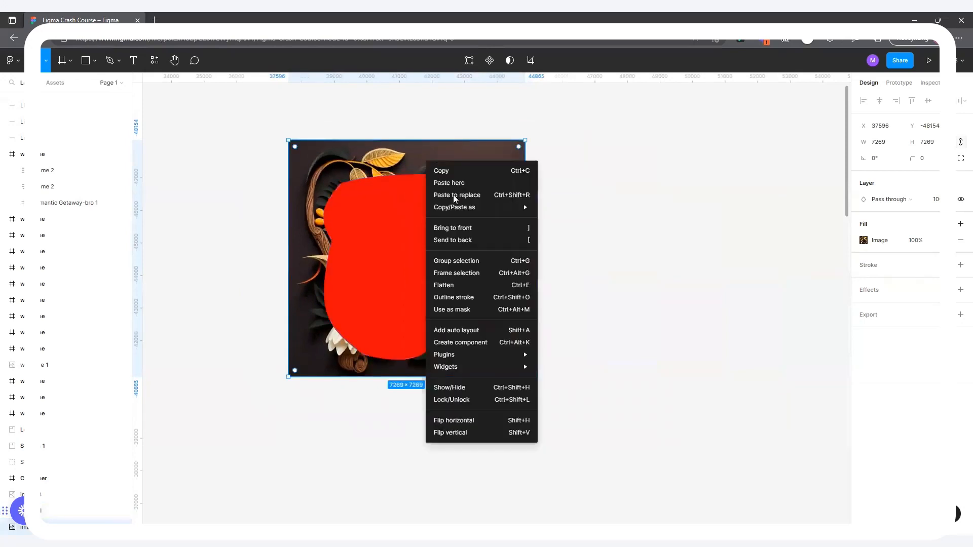
left_click(479, 228)
left_click_drag(657, 412, 277, 134)
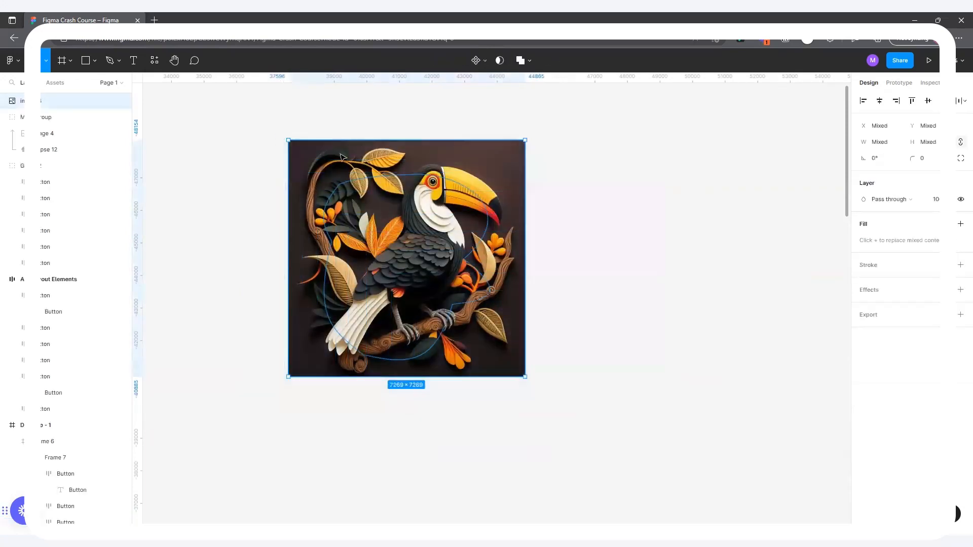
scroll(330, 136, "up", 3)
scroll(426, 187, "up", 3)
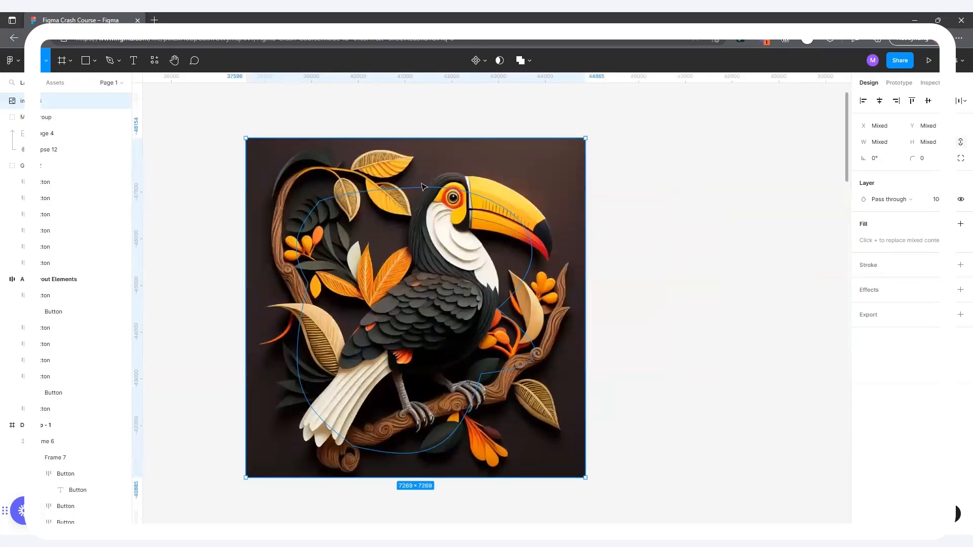
scroll(429, 186, "down", 4)
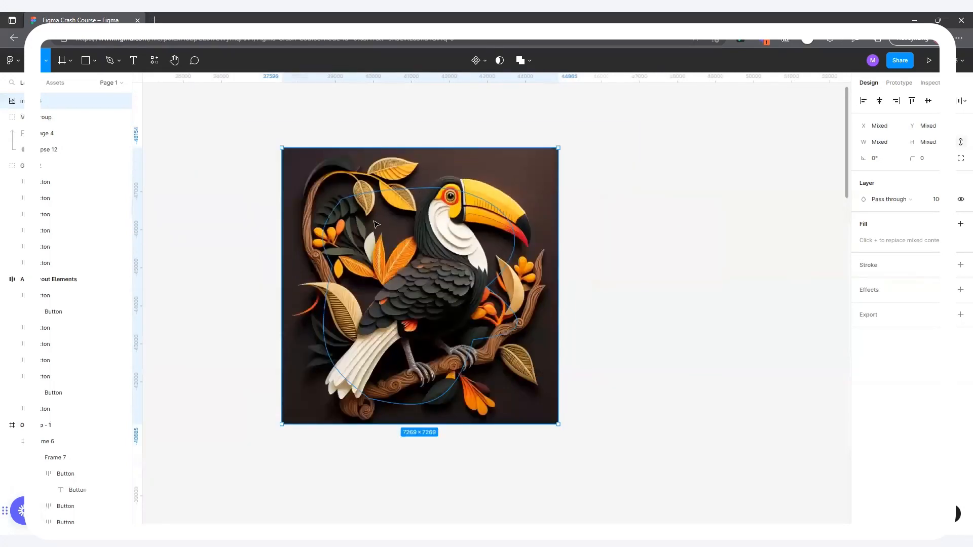
Mask the selected toucan image with the red pen-drawn blob shape beneath it
scroll(423, 207, "up", 3)
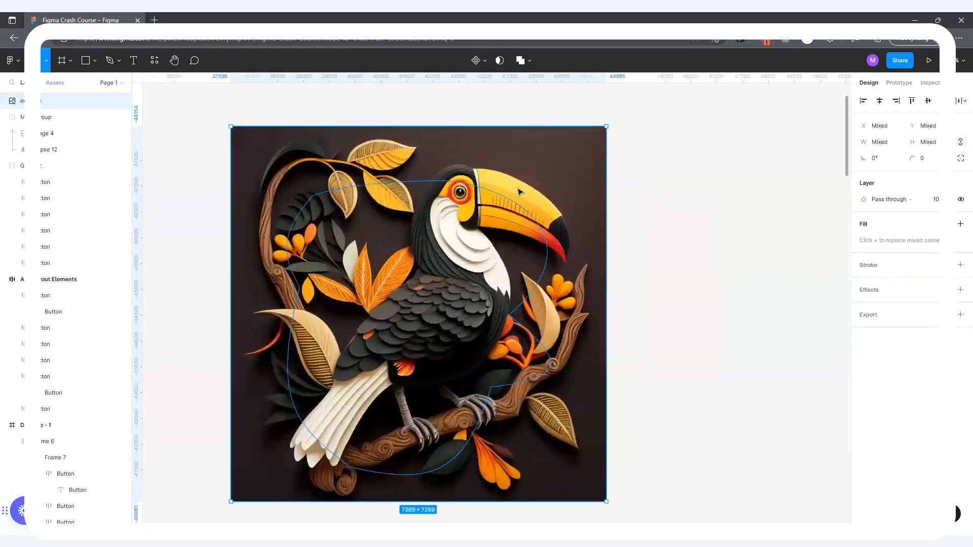
scroll(512, 222, "down", 3)
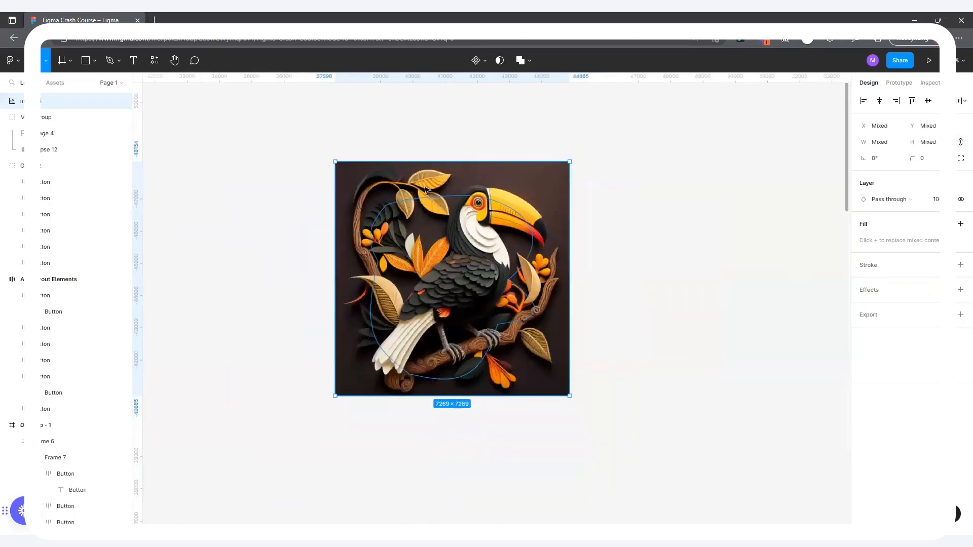
scroll(415, 188, "up", 2)
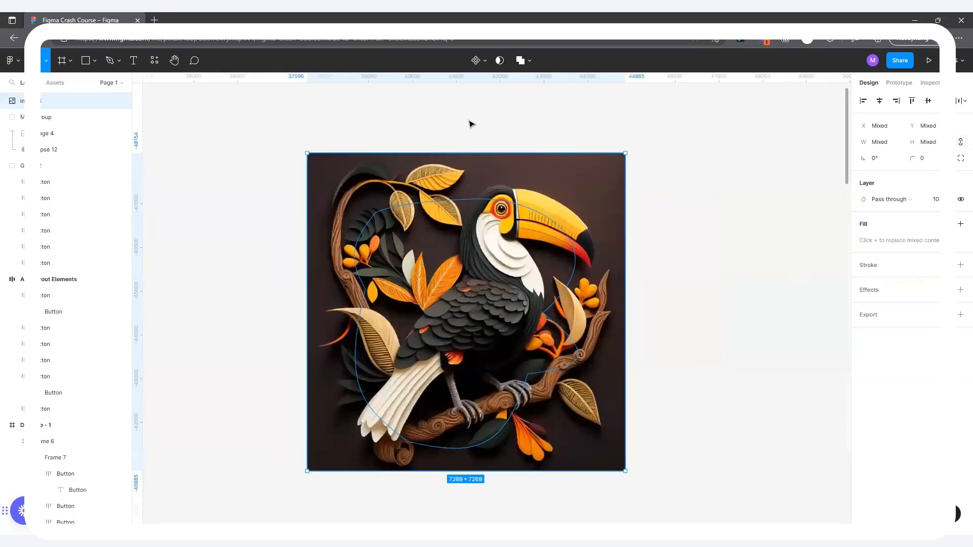
left_click(500, 61)
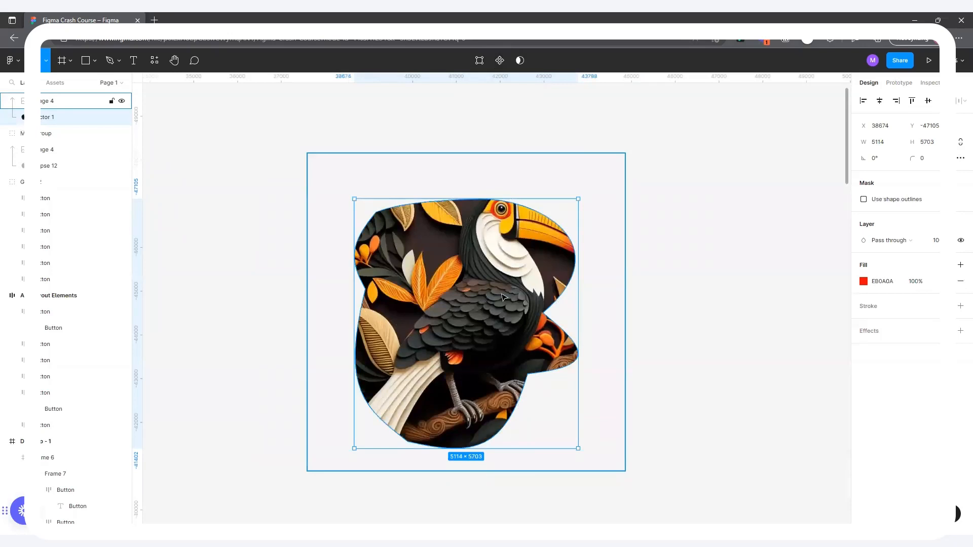
Scale the toucan image inside the blob mask down proportionally to about 6366 × 6366, keeping its lower-left corner in place
left_click(512, 270)
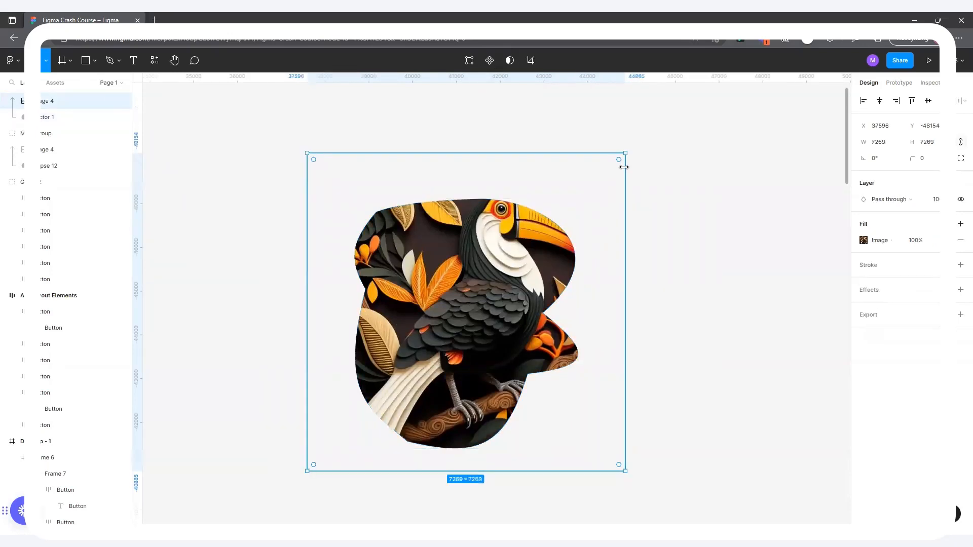
double_click(480, 268)
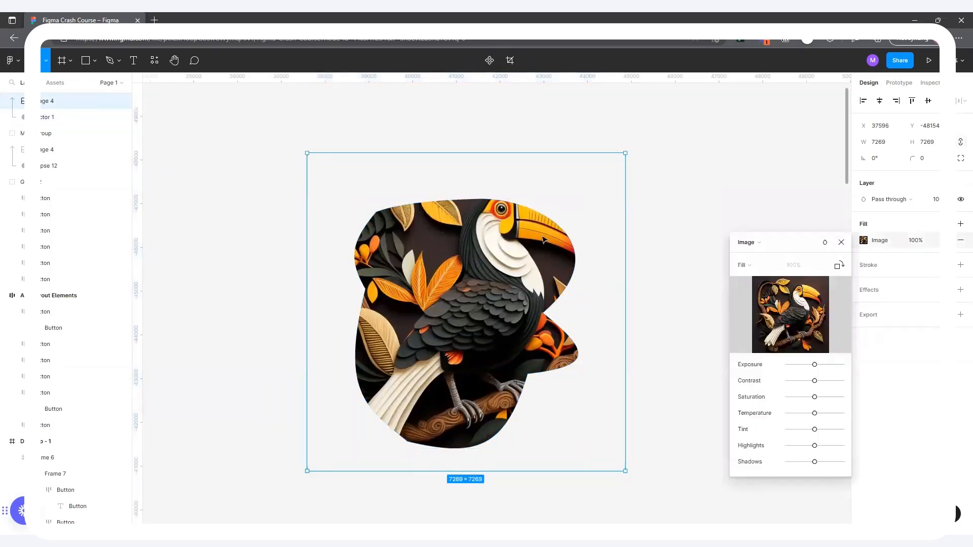
key("Escape")
left_click_drag(624, 154, 581, 192)
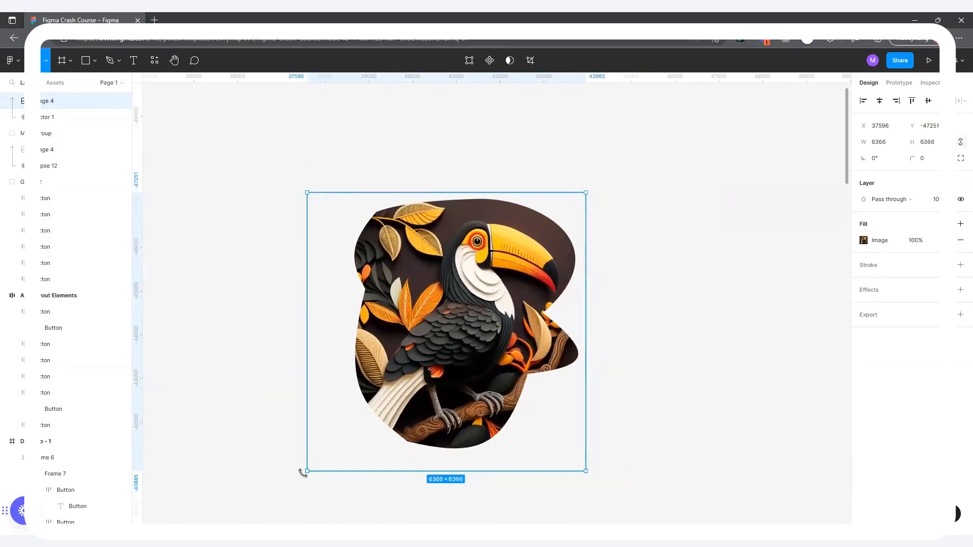
Scale down the toucan image inside the blob-shaped mask so it fits the shape more closely
left_click_drag(307, 471, 343, 448)
left_click(686, 280)
scroll(687, 280, "down", 5)
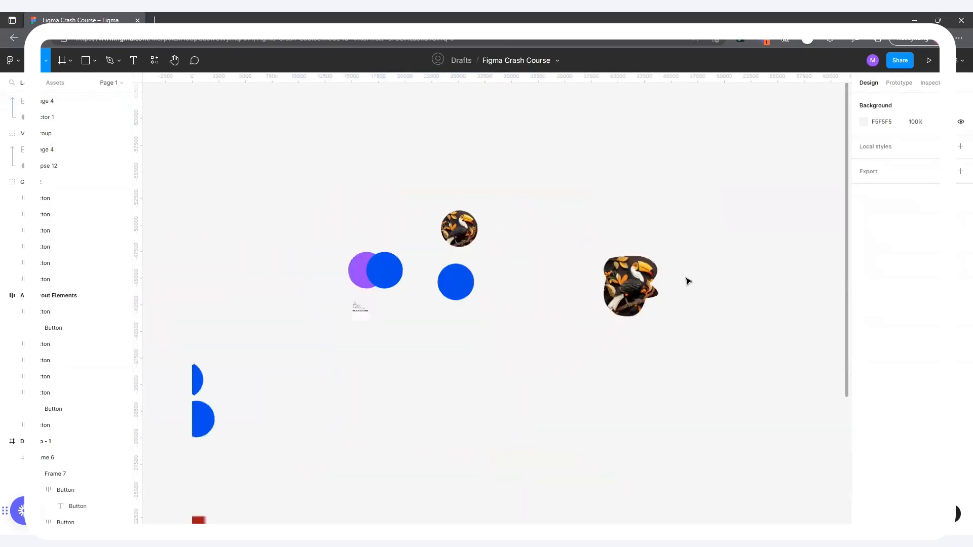
Reposition the blob-masked and circle-masked toucan groups so they sit closer together on the canvas
scroll(687, 280, "down", 2)
left_click_drag(630, 279, 556, 229)
scroll(540, 212, "up", 5)
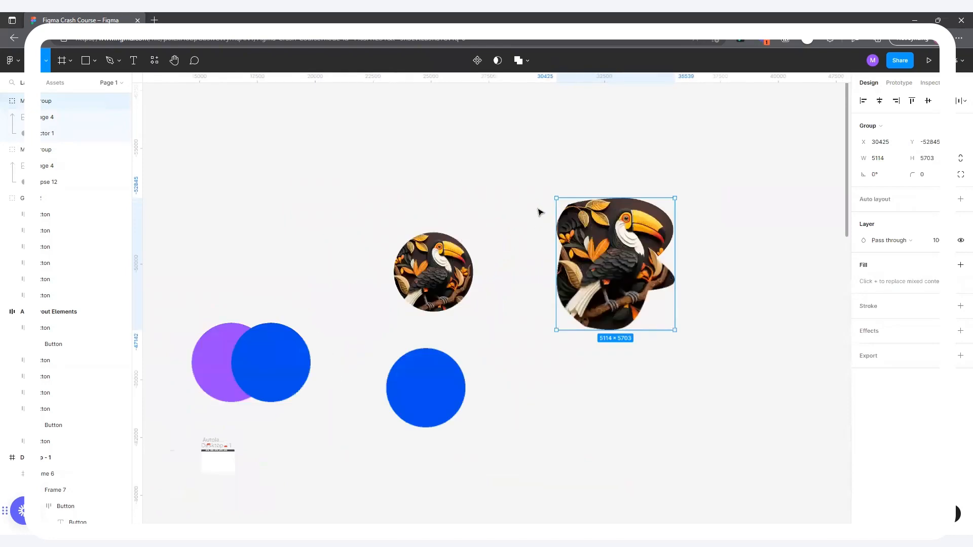
scroll(539, 212, "up", 2)
left_click(519, 189)
left_click_drag(417, 280, 361, 264)
left_click_drag(630, 278, 543, 278)
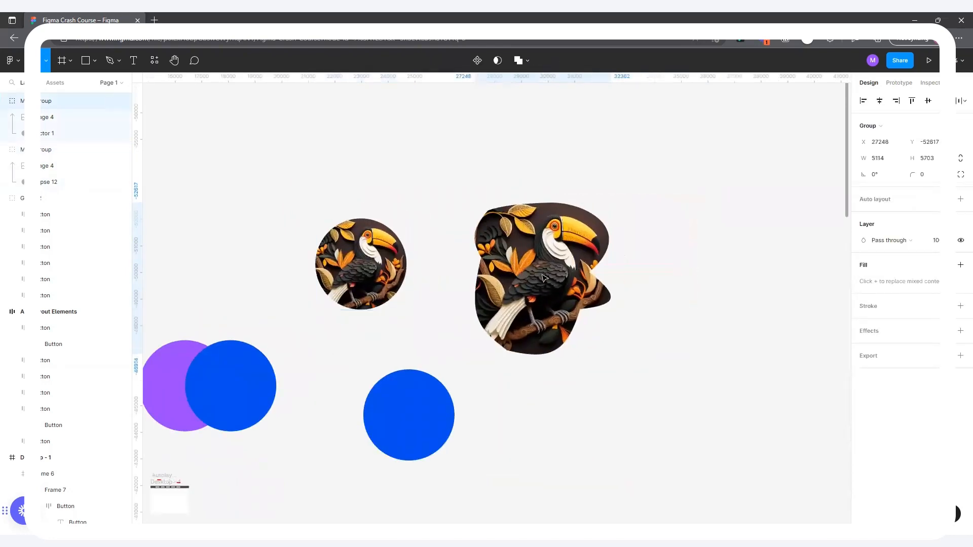
key("Escape")
scroll(542, 227, "up", 4)
left_click(681, 236)
scroll(521, 233, "down", 3)
left_click_drag(481, 272, 374, 249)
scroll(535, 272, "down", 3)
left_click_drag(456, 261, 513, 261)
scroll(382, 262, "up", 3)
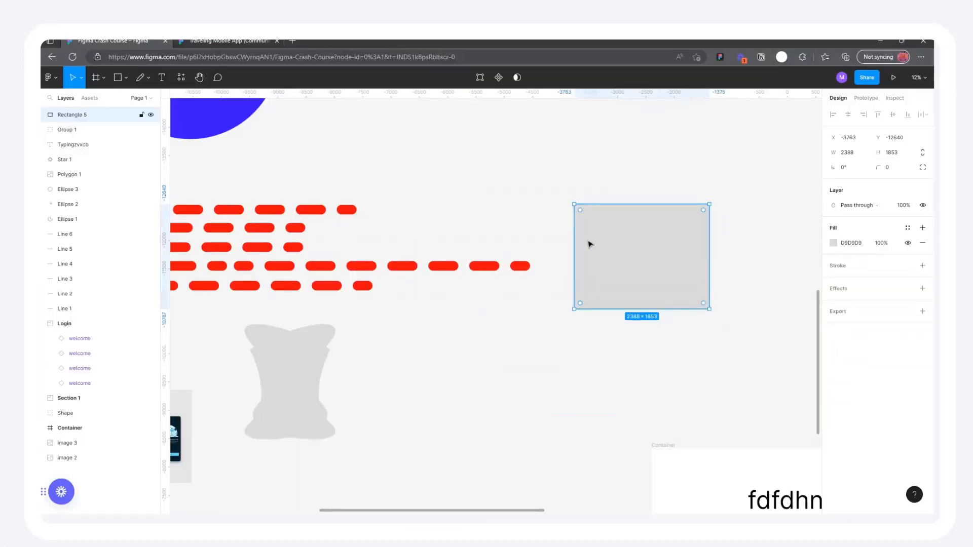
Move the grey rectangle next to the blue and red pie chart, above the dashed red lines
left_click_drag(588, 243, 443, 183)
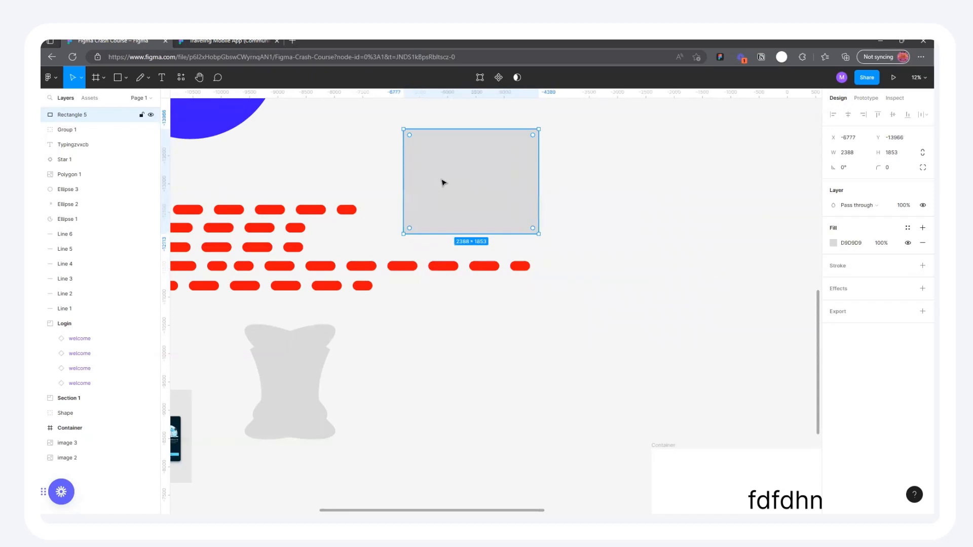
left_click_drag(486, 181, 454, 167)
scroll(527, 220, "down", 3)
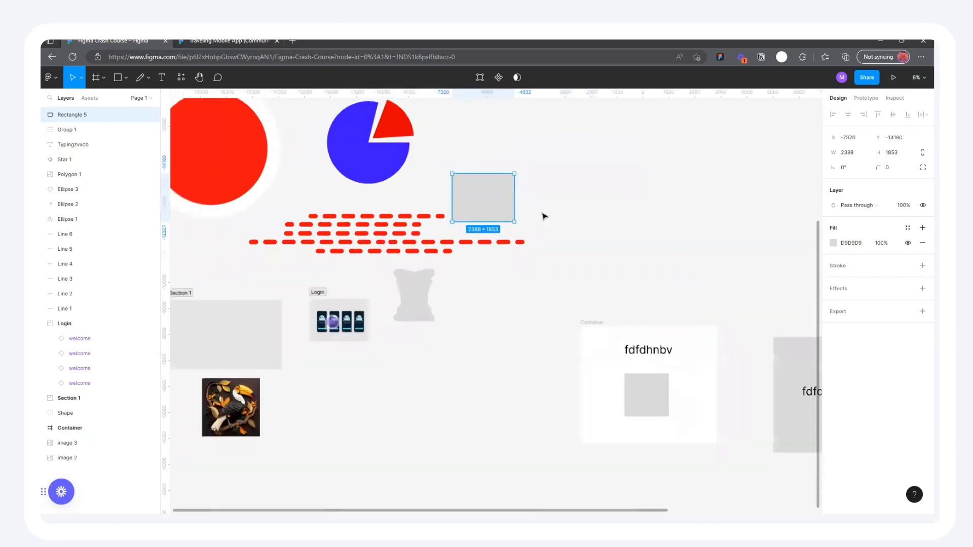
scroll(538, 196, "down", 2)
scroll(488, 232, "up", 2)
left_click_drag(449, 243, 430, 219)
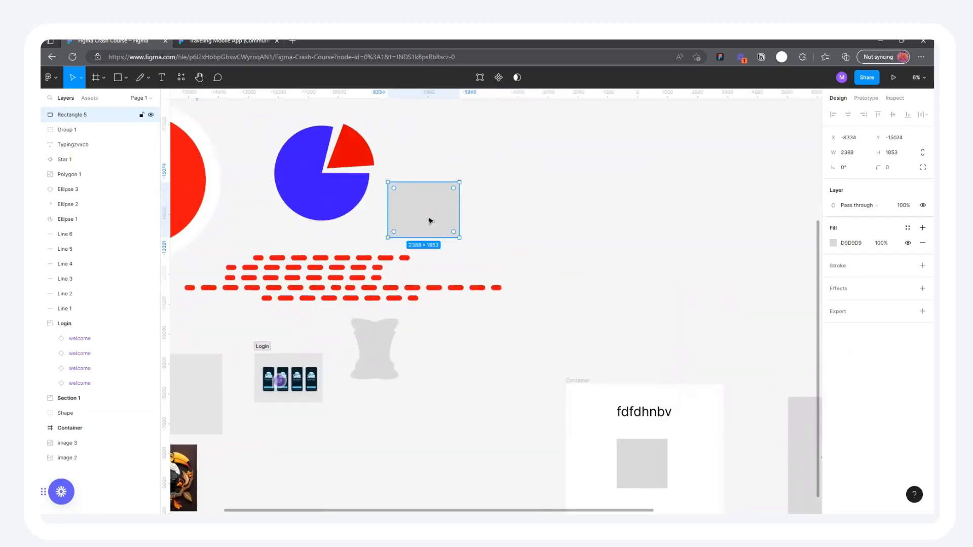
scroll(514, 172, "down", 2)
scroll(513, 172, "up", 2)
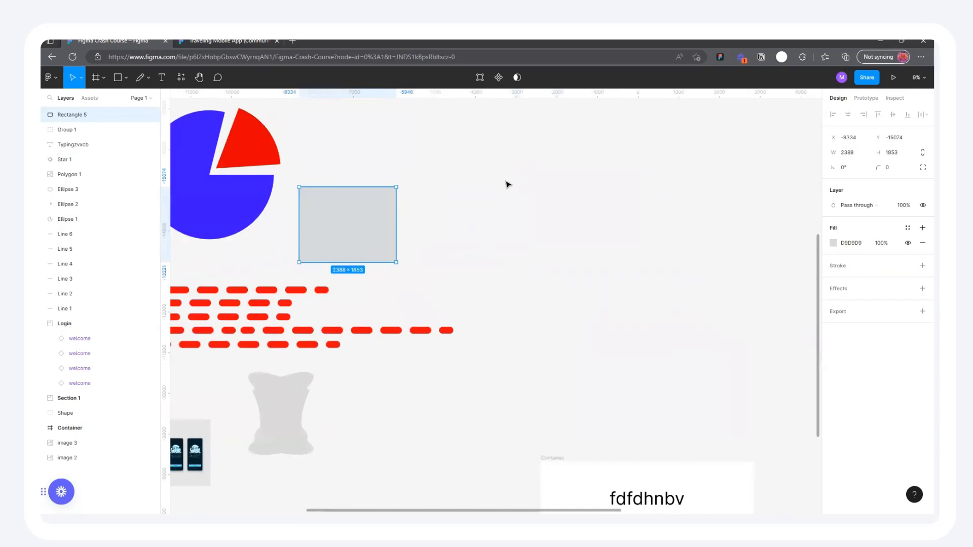
scroll(527, 145, "down", 3)
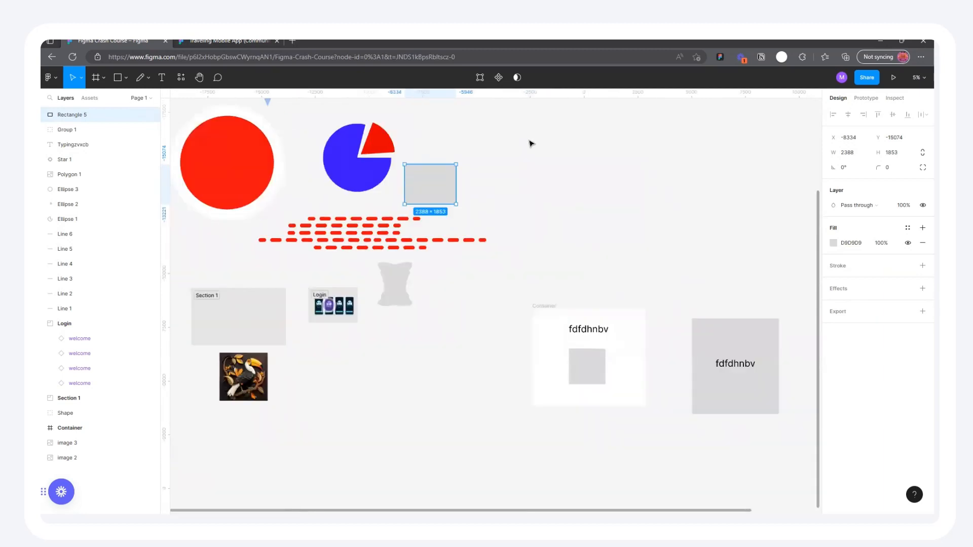
Copy the first welcome screen out of the Login section and place it on an empty area of canvas below
scroll(446, 243, "up", 5)
scroll(451, 248, "up", 2)
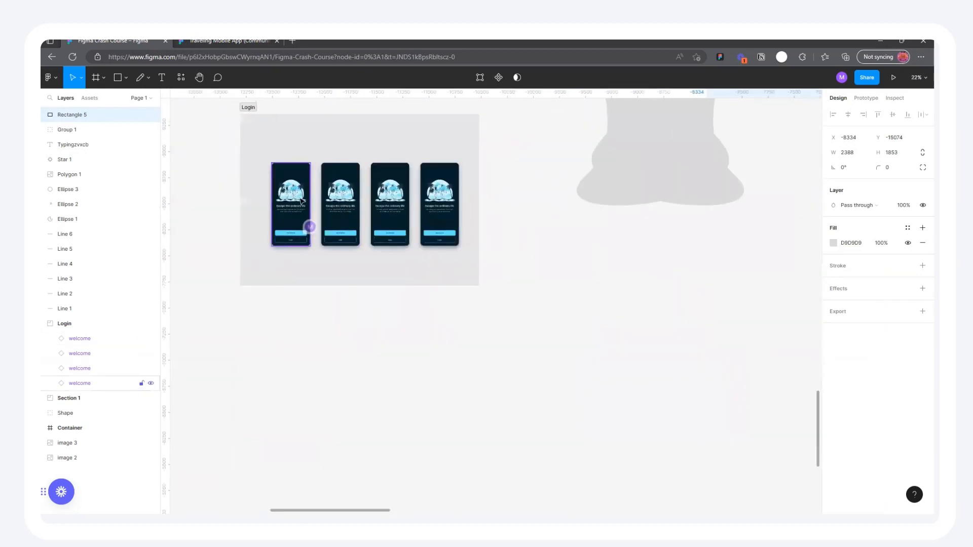
left_click(300, 203)
left_click_drag(300, 202, 596, 334)
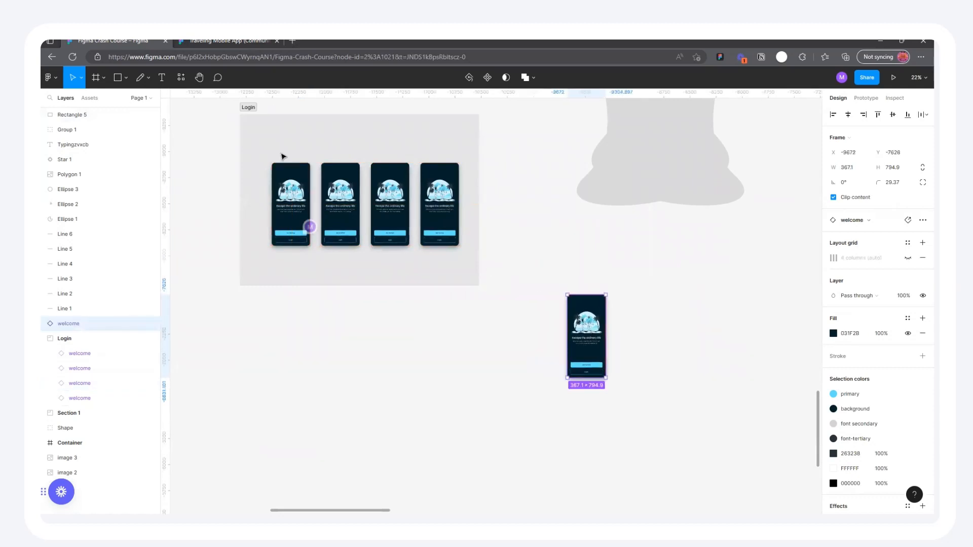
scroll(282, 156, "down", 5)
scroll(430, 259, "up", 2)
left_click_drag(311, 167, 299, 256)
scroll(282, 219, "up", 5)
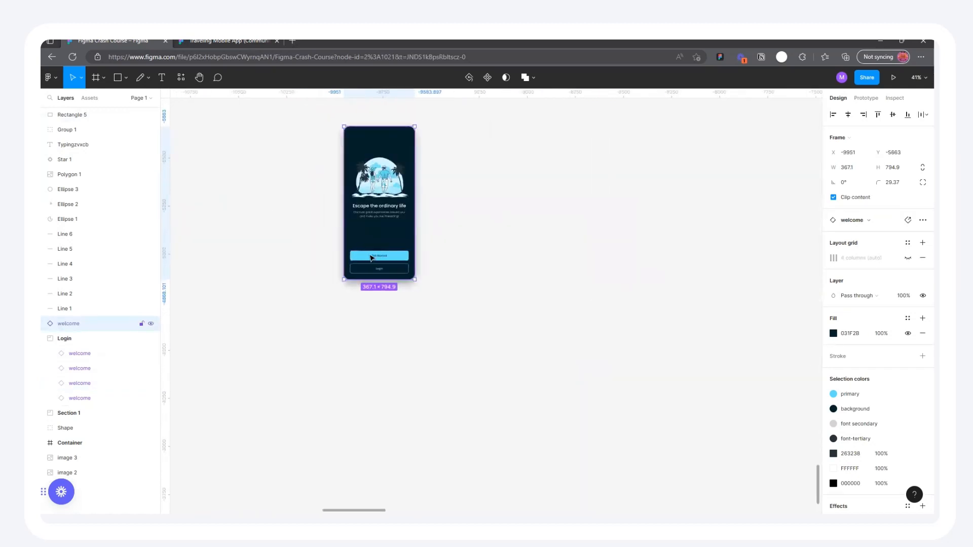
Detach the copied welcome screen from its main component
left_click(372, 258)
scroll(491, 253, "up", 2)
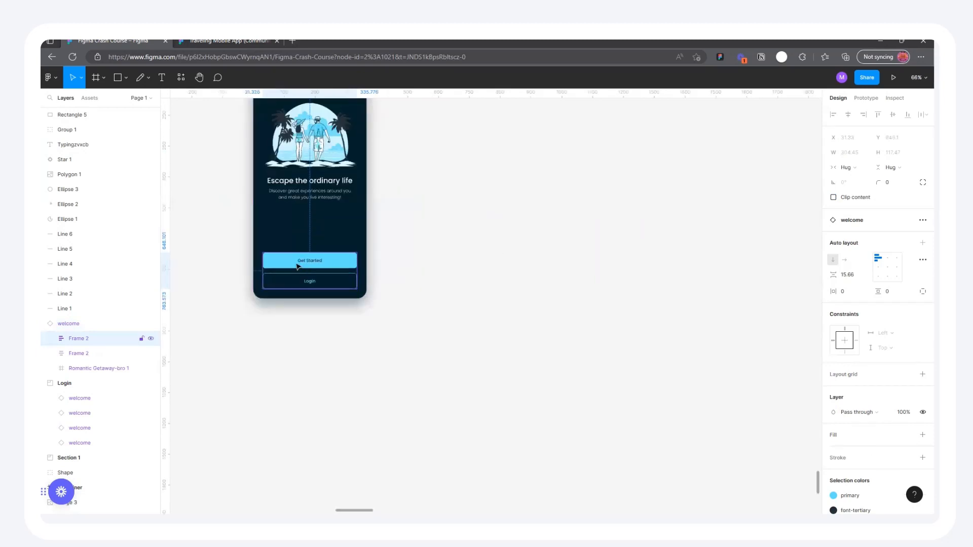
left_click(388, 252)
right_click(286, 218)
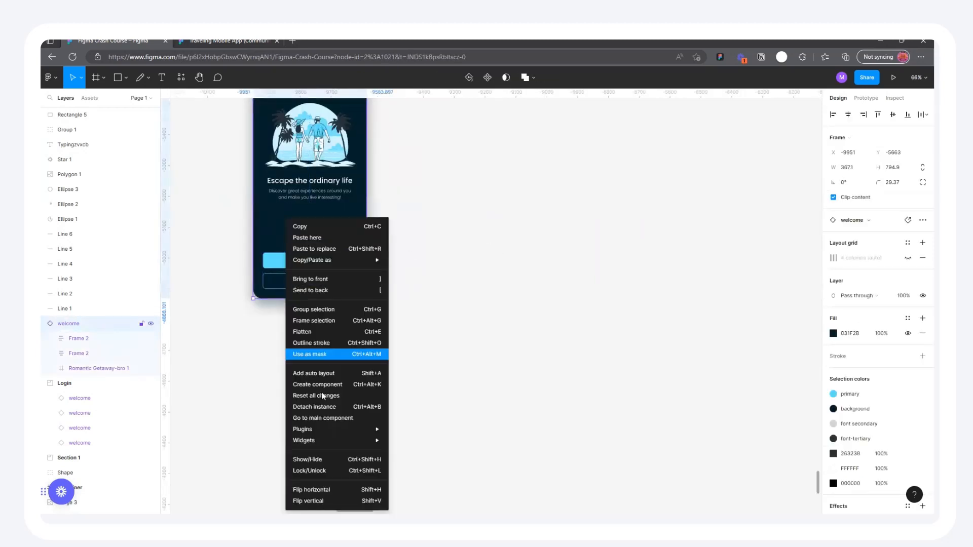
left_click(326, 408)
scroll(486, 281, "down", 3)
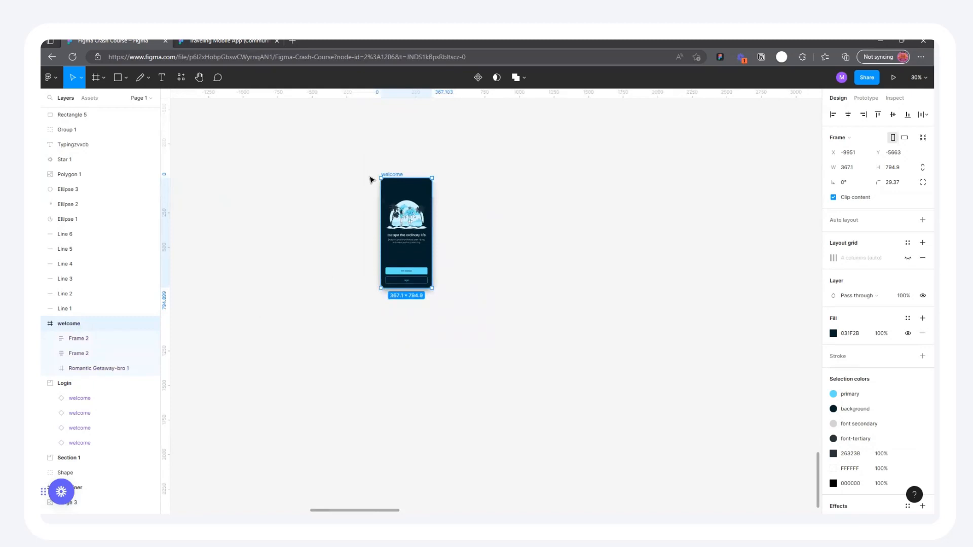
scroll(436, 217, "up", 3)
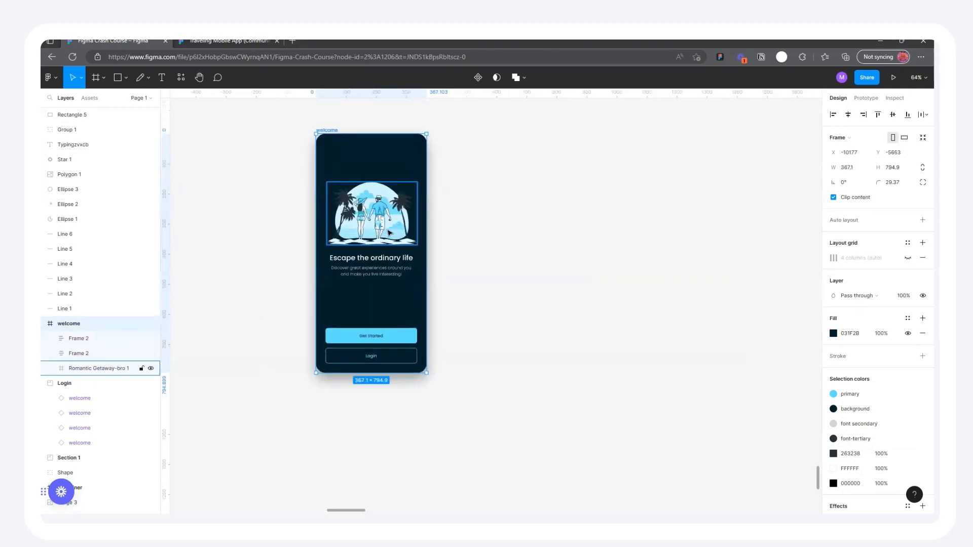
Remove the drop shadow effect from the detached welcome frame
scroll(920, 481, "down", 3)
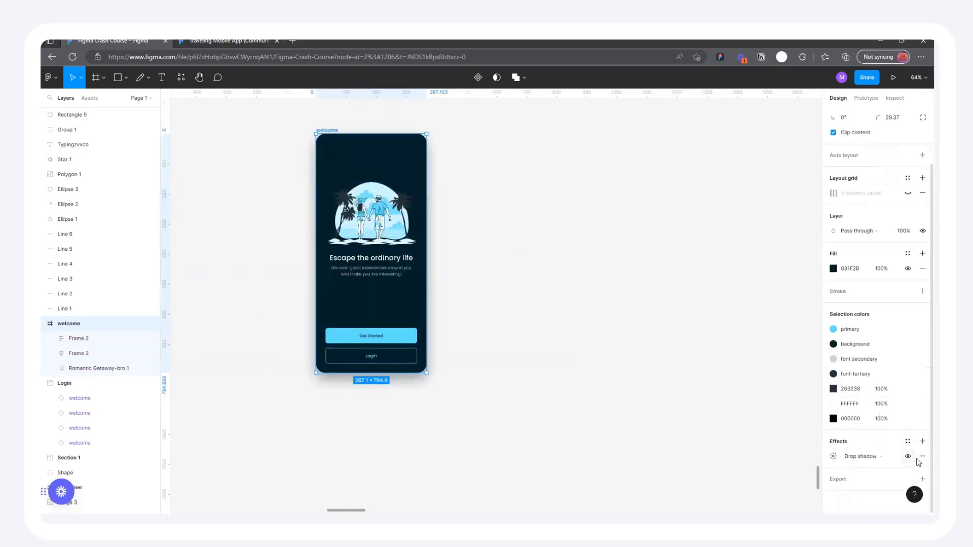
left_click(921, 458)
scroll(519, 256, "down", 2)
left_click(490, 195)
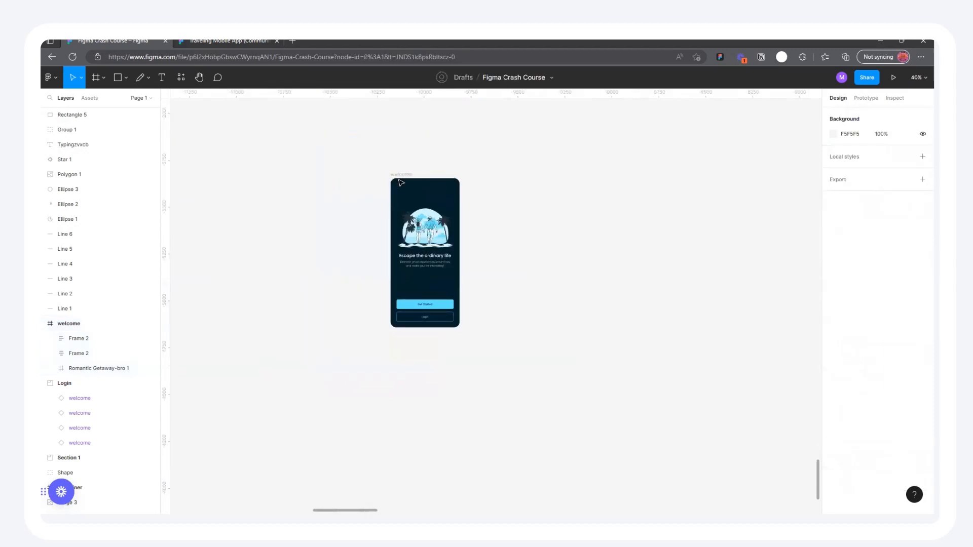
scroll(460, 249, "up", 2)
Duplicate the detached welcome frame repeatedly to build a horizontal row of five screens
left_click(390, 339)
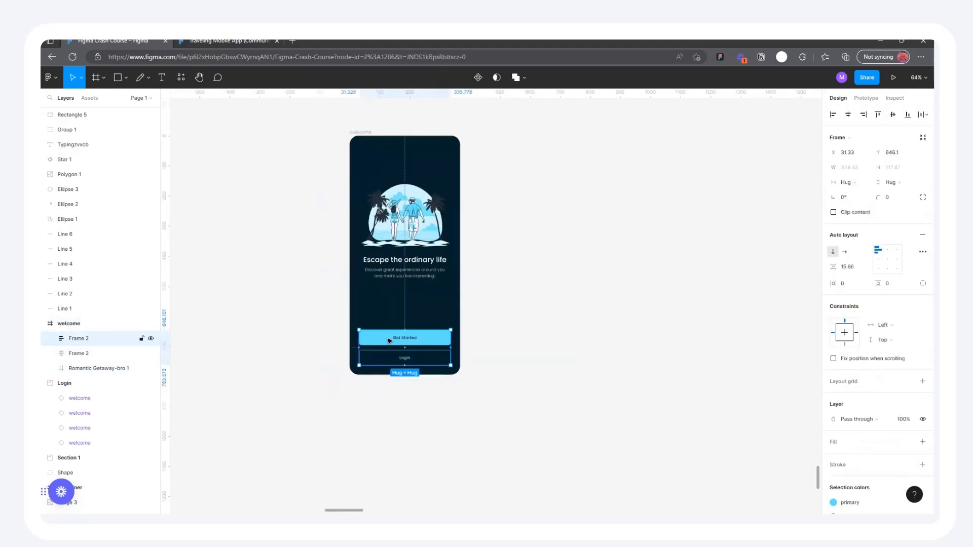
left_click(389, 341)
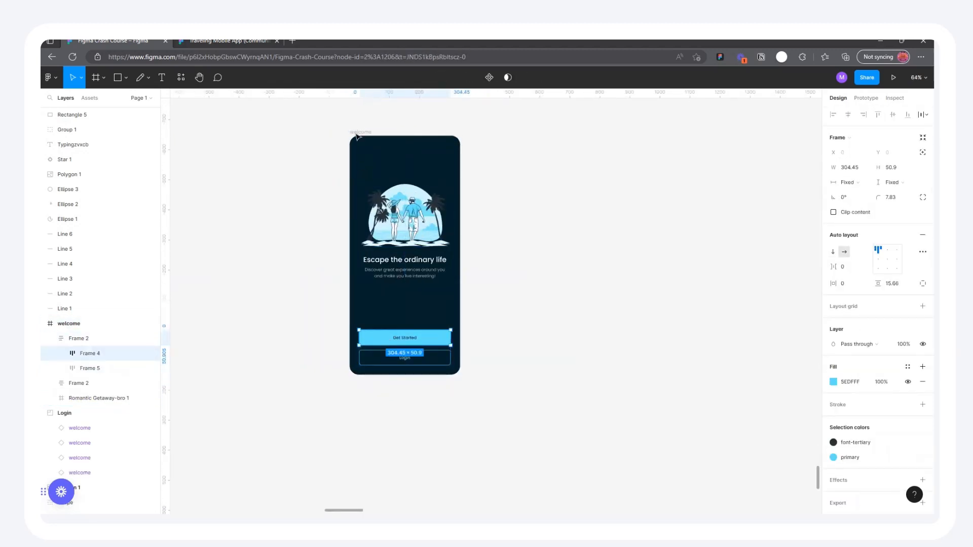
left_click_drag(360, 133, 690, 136)
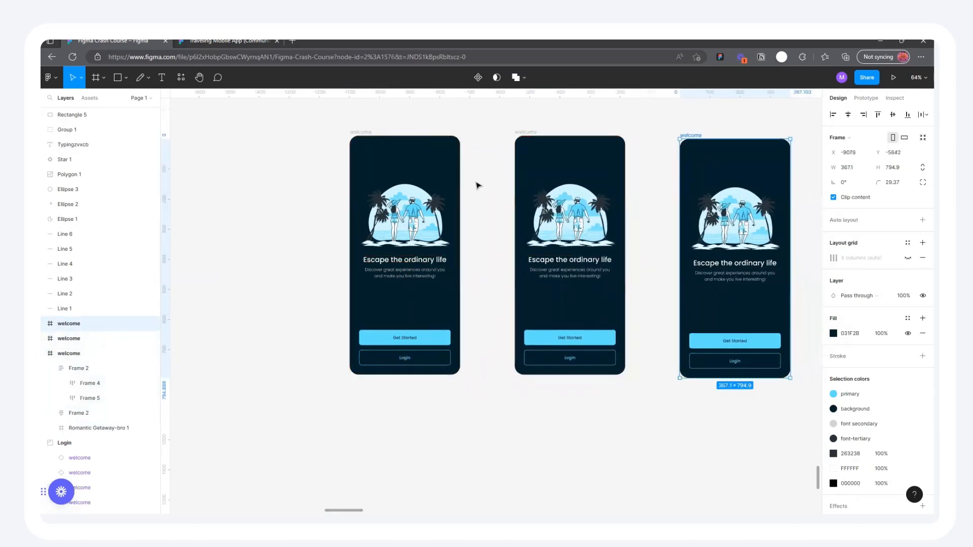
scroll(434, 198, "down", 3)
left_click_drag(573, 159, 653, 163)
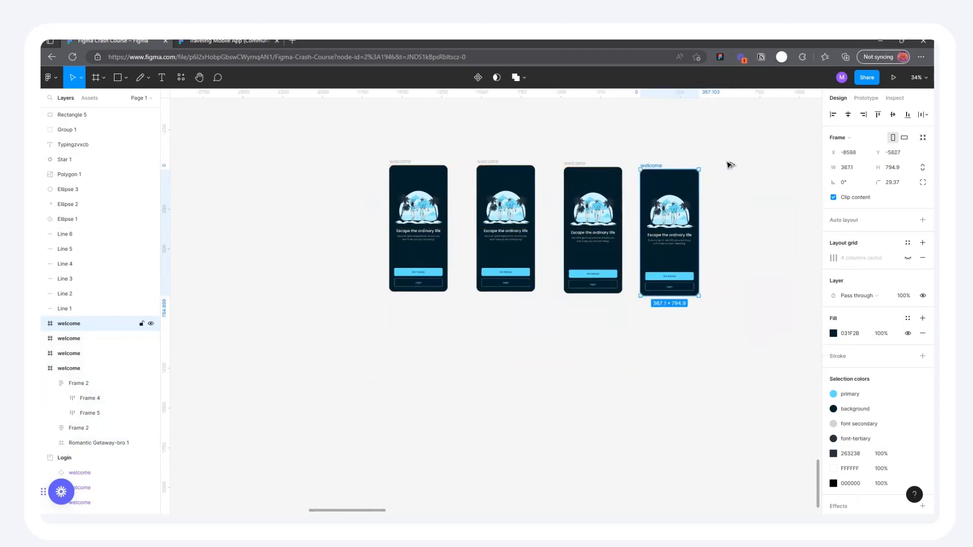
key("ctrl+d")
Duplicate the welcome frame into a second row of four screens beneath the first row
left_click_drag(730, 165, 401, 331)
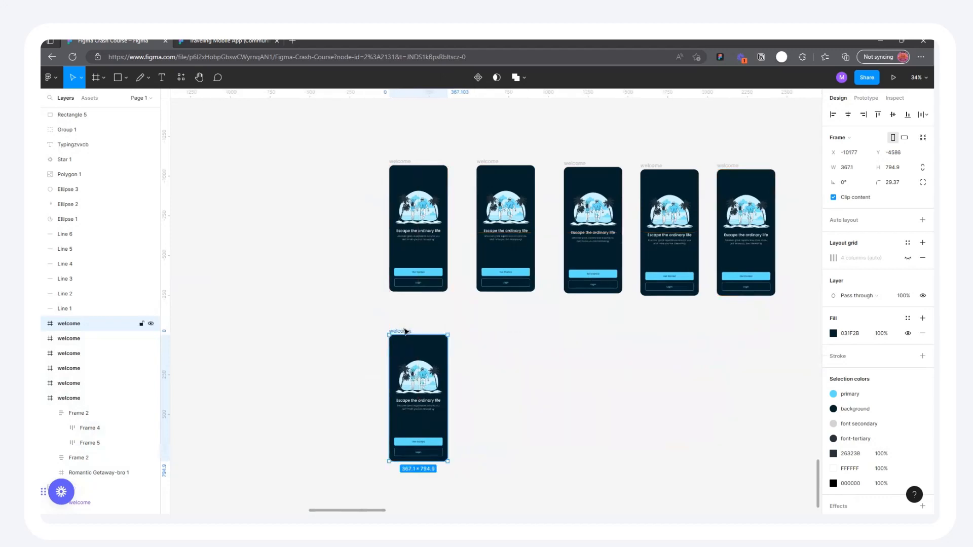
left_click_drag(511, 331, 664, 332)
left_click(709, 333)
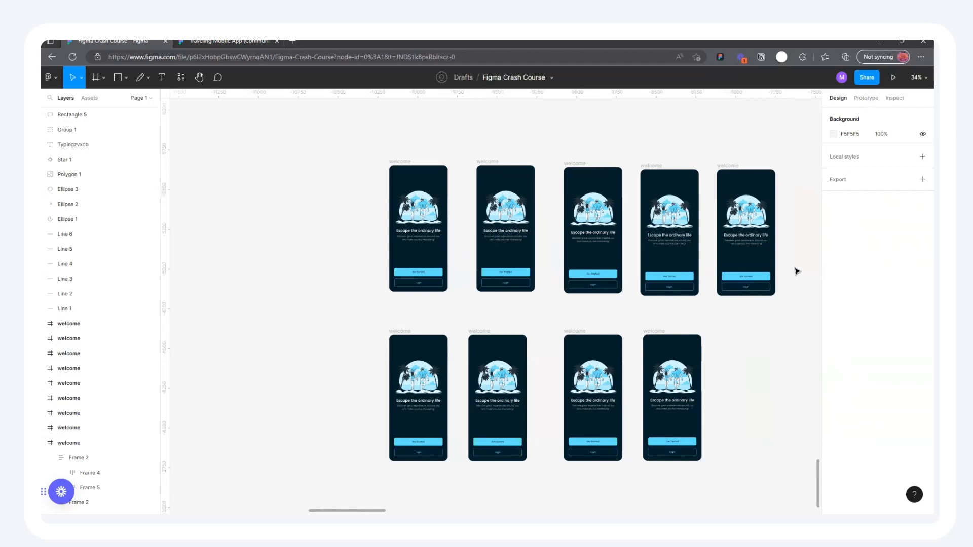
Examine the two rows of duplicated welcome screens and their buttons
scroll(797, 225, "up", 2)
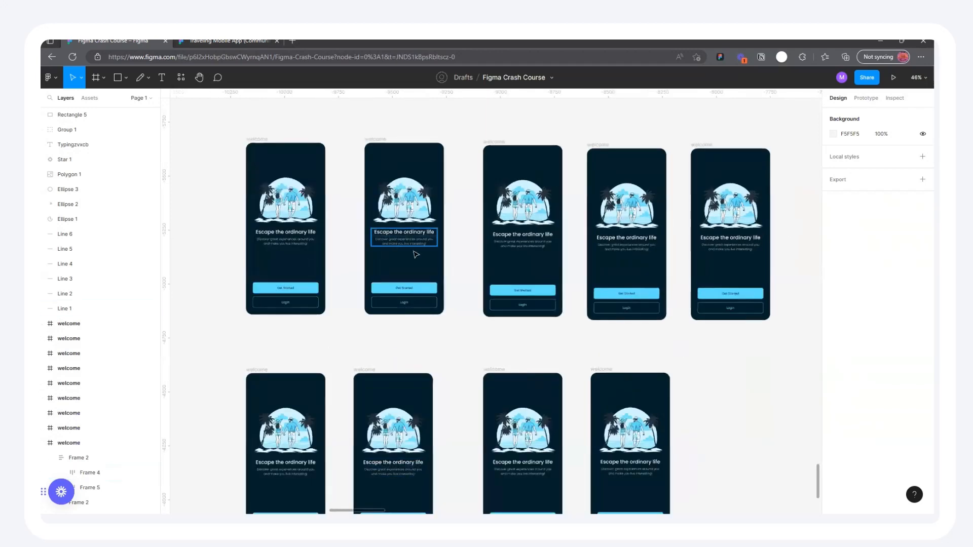
scroll(581, 201, "down", 2)
scroll(441, 227, "up", 2)
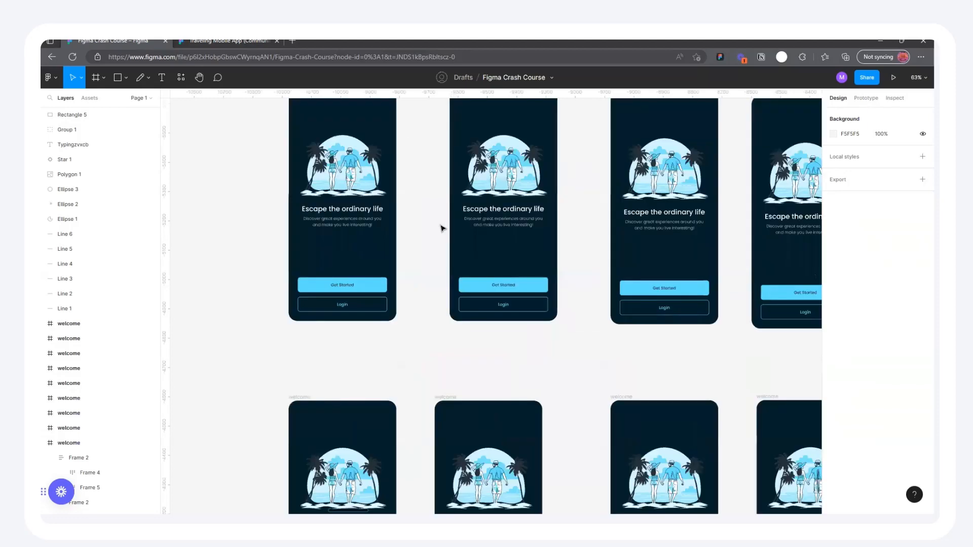
scroll(676, 285, "down", 4)
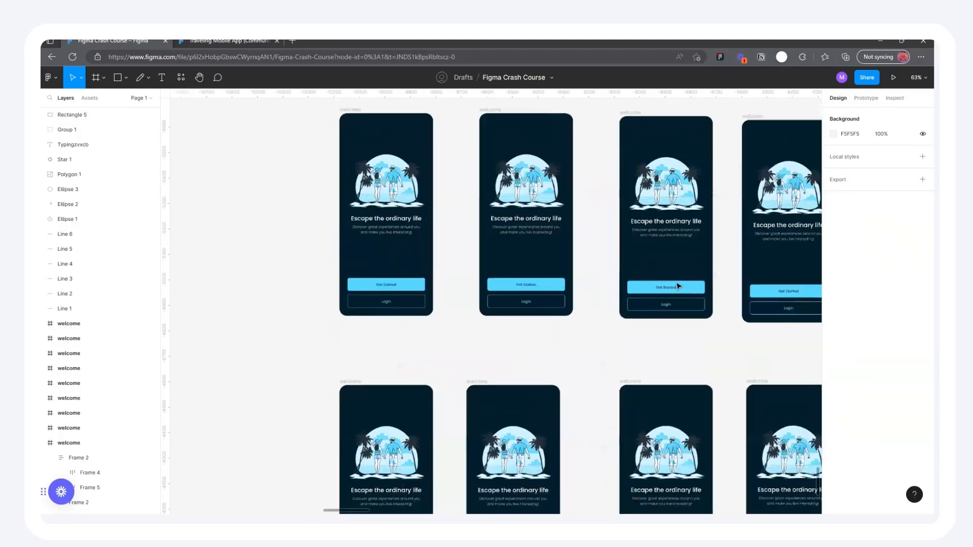
scroll(697, 207, "up", 1)
scroll(697, 206, "up", 1)
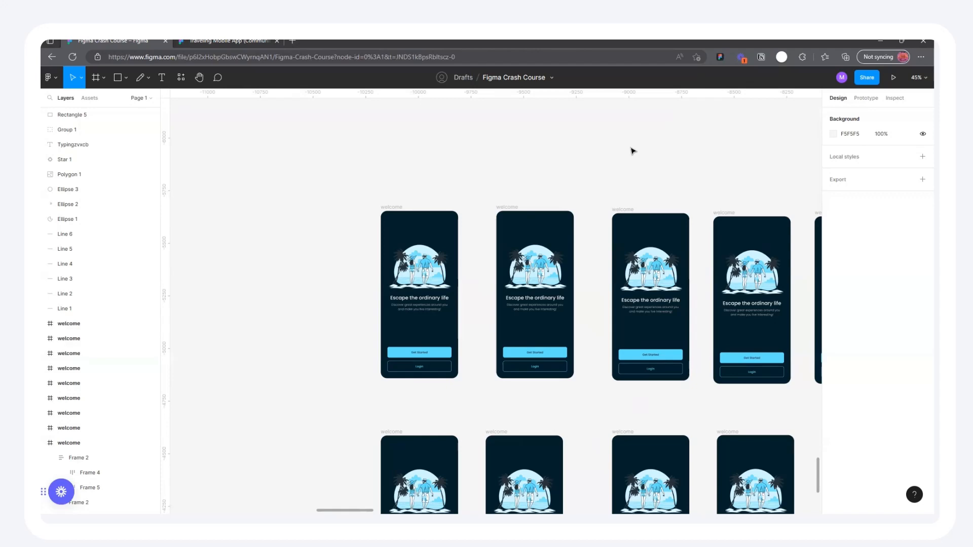
scroll(623, 211, "down", 5)
scroll(568, 291, "up", 7)
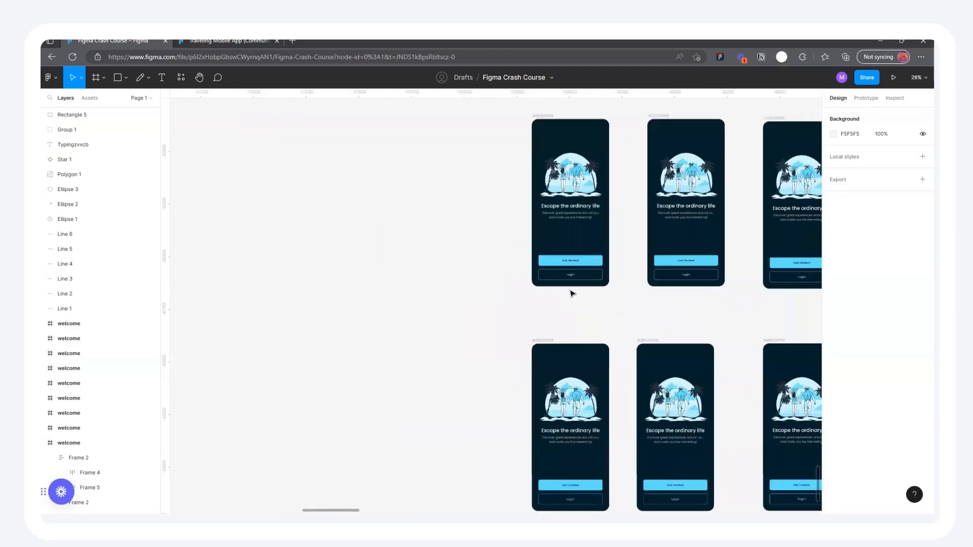
scroll(632, 189, "down", 3)
Change the fill of the first welcome screen's Get Started button to light purple, AFA2FF
scroll(464, 421, "up", 5)
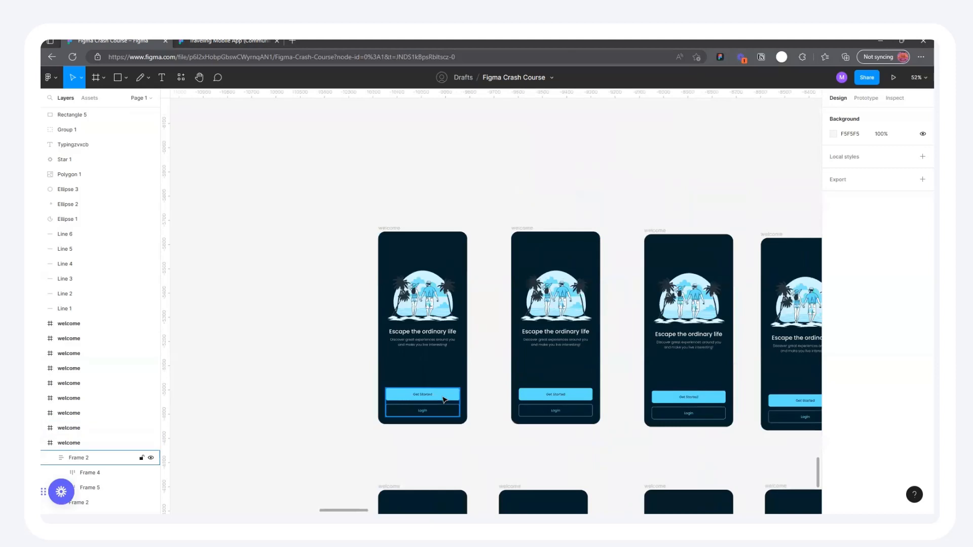
left_click(443, 398)
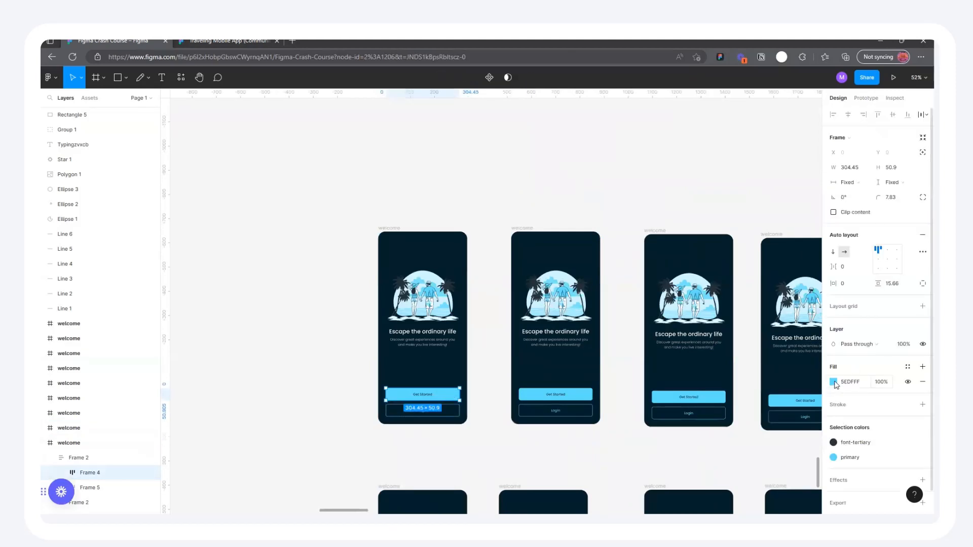
left_click(832, 382)
left_click_drag(792, 372, 806, 352)
left_click_drag(780, 404, 790, 404)
left_click_drag(799, 328, 820, 299)
Recolour the second screen's Get Started button by sampling AFA2FF from the first screen's button with the eyedropper
double_click(581, 397)
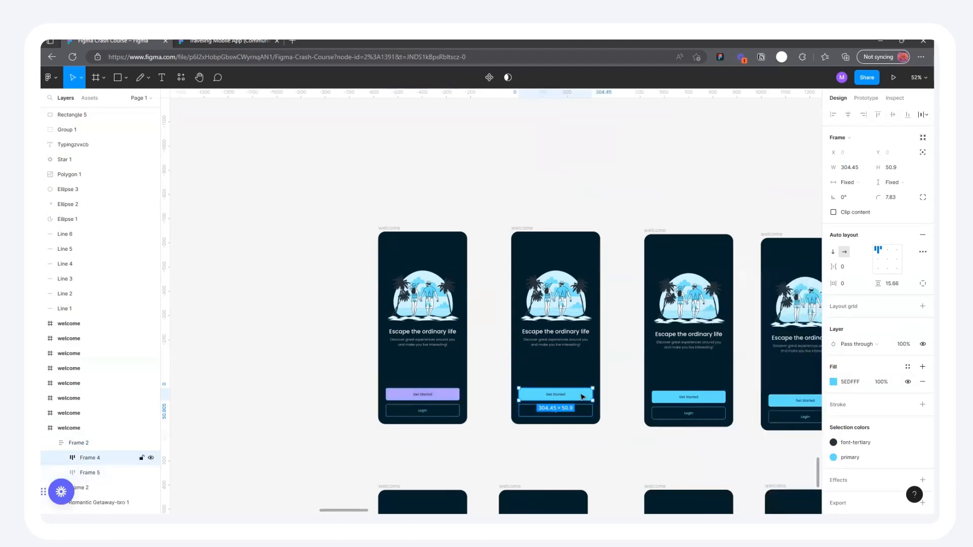
left_click(833, 382)
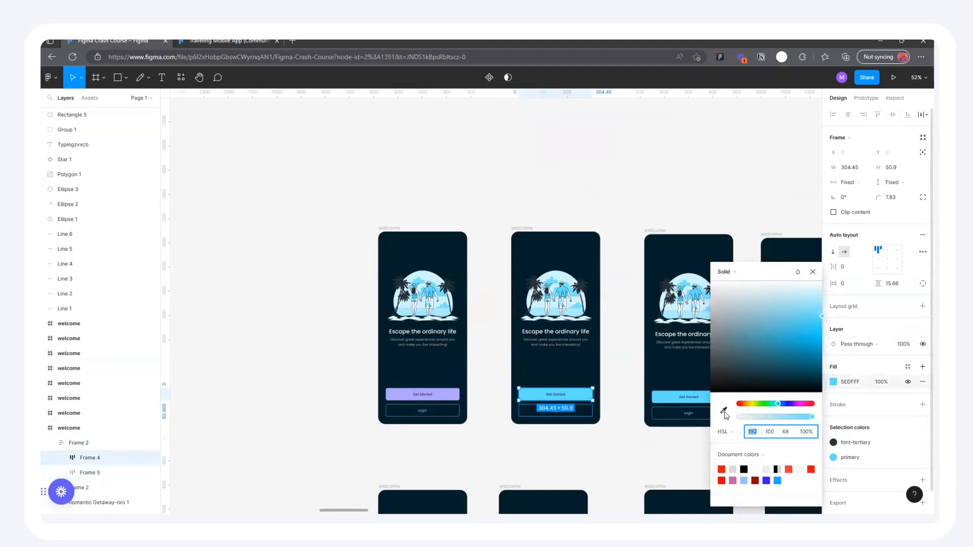
left_click(724, 412)
left_click(446, 394)
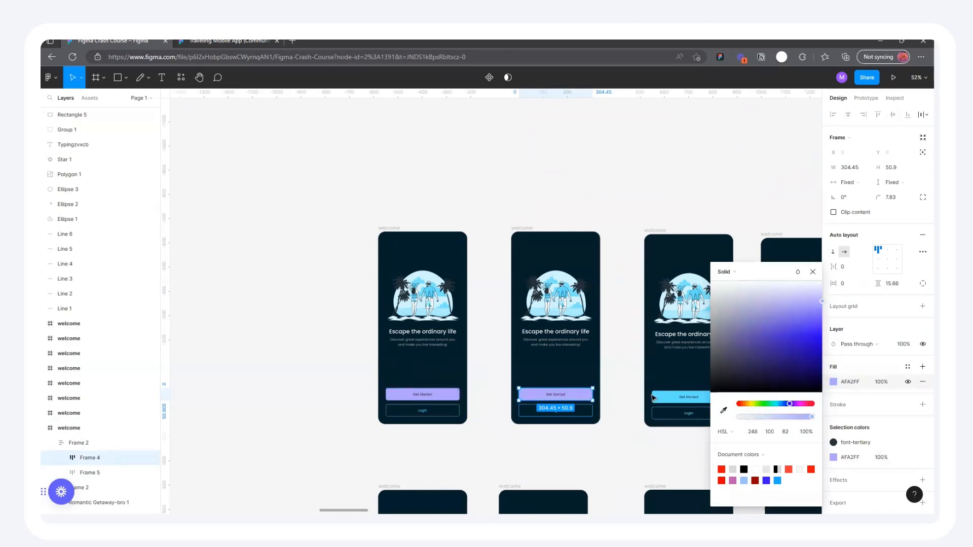
scroll(553, 240, "down", 3)
left_click(813, 271)
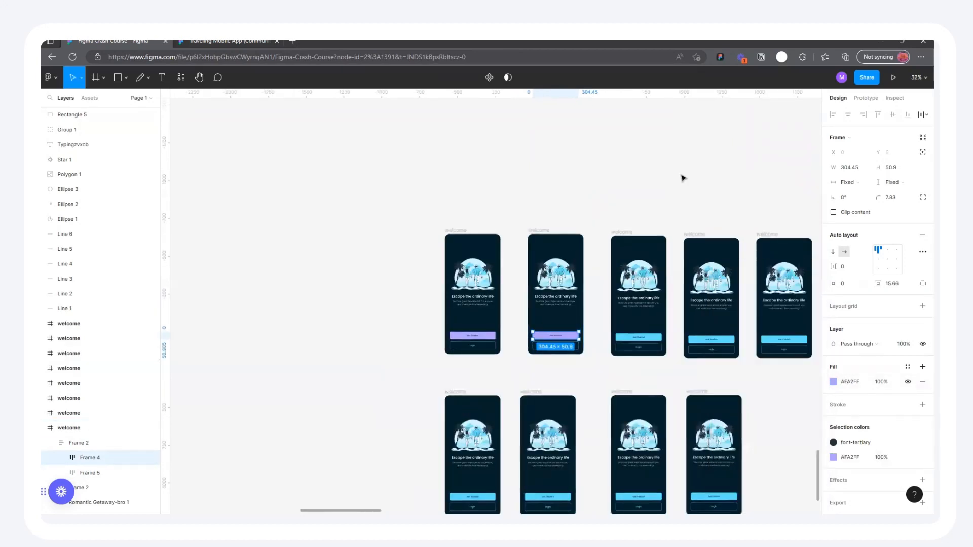
Place a copy of the first welcome screen's Get Started button on the empty canvas beside the screens
left_click(682, 177)
scroll(685, 189, "down", 4)
scroll(693, 188, "up", 1)
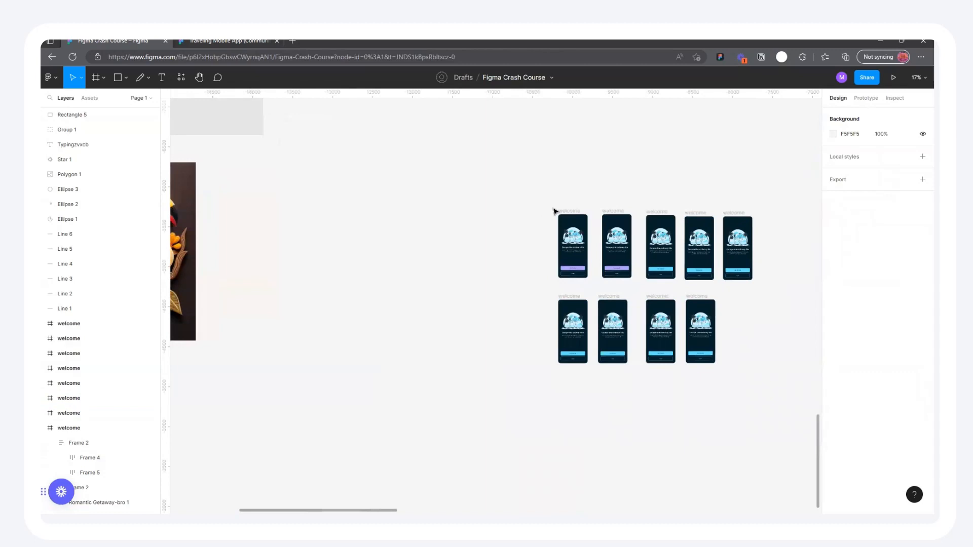
scroll(555, 211, "up", 3)
double_click(568, 315)
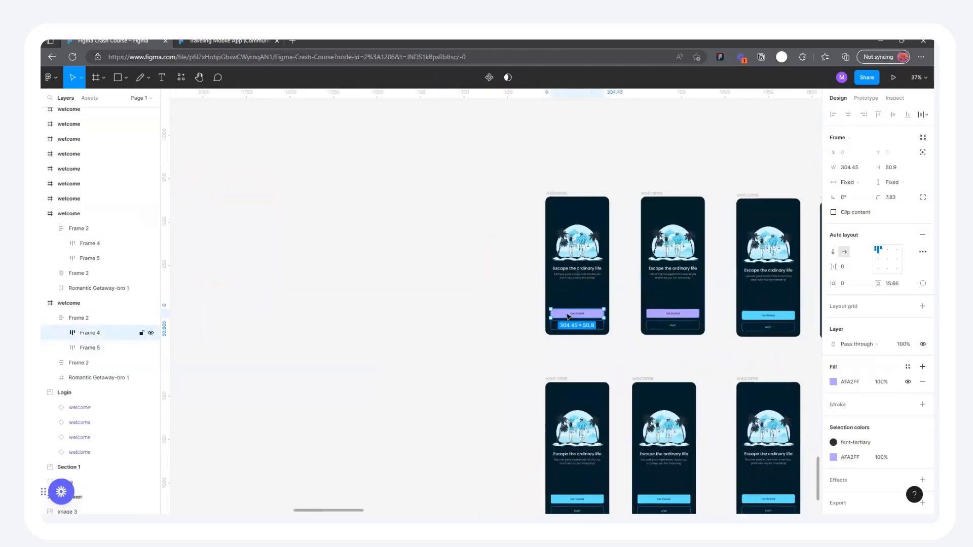
left_click_drag(568, 316, 354, 200)
scroll(311, 215, "up", 4)
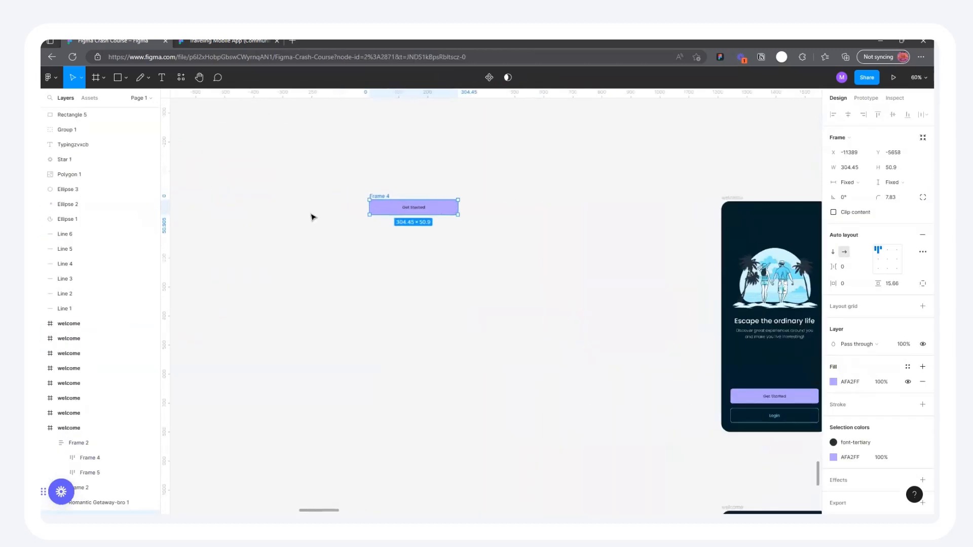
Recolour the copied button light blue, 5EDFFF, by sampling another welcome screen's button with the eyedropper
scroll(344, 218, "down", 5)
key("i")
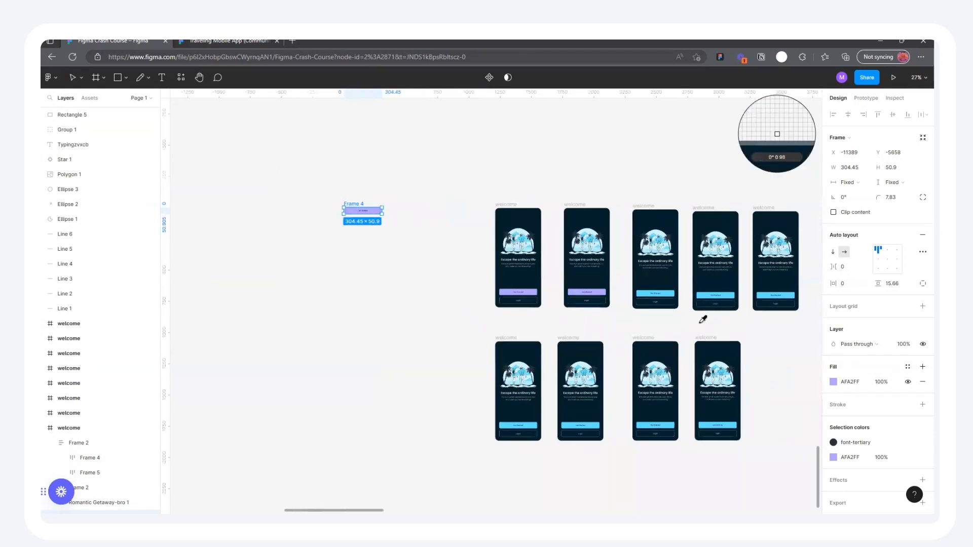
left_click(763, 294)
scroll(337, 224, "up", 5)
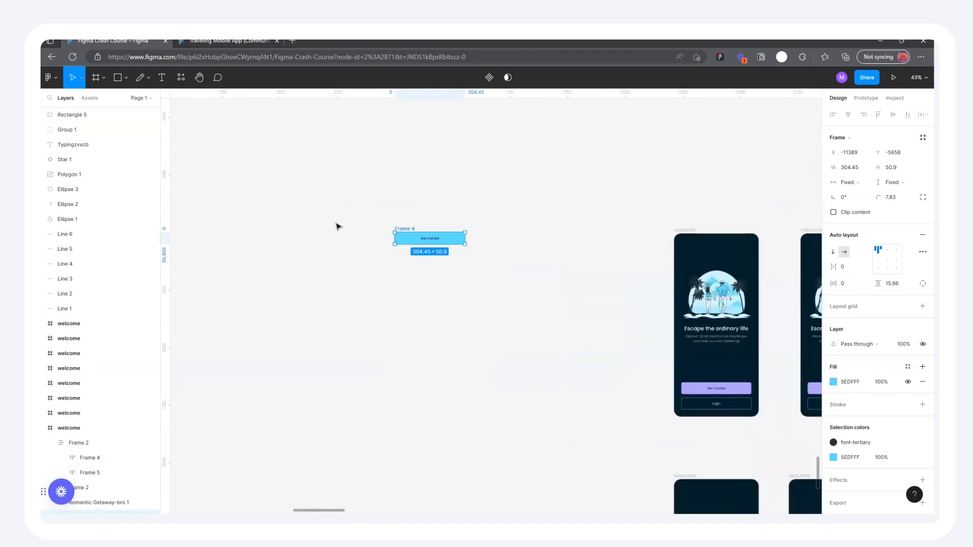
Rename the standalone button frame as Button and move it to a clear spot on the canvas
double_click(476, 238)
type("Button")
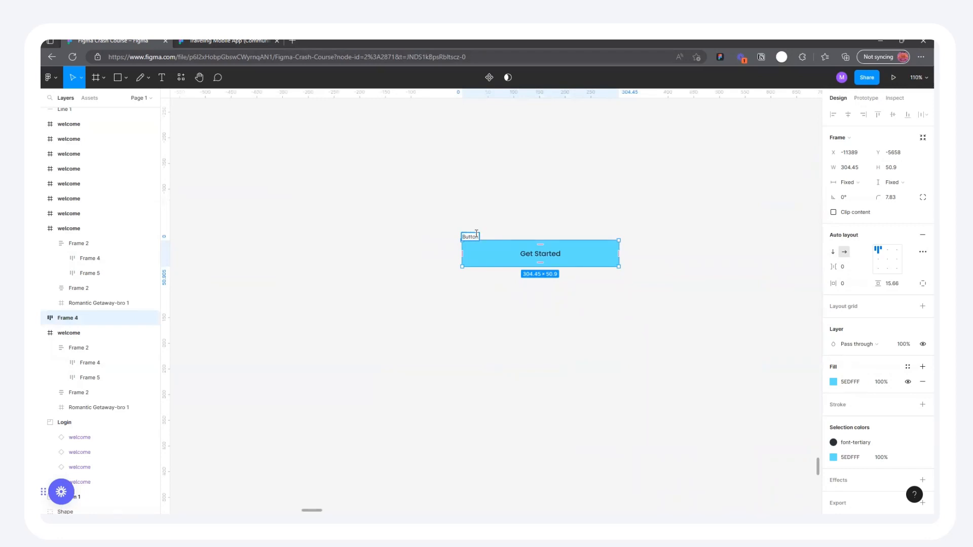
left_click(519, 211)
left_click_drag(474, 235, 400, 196)
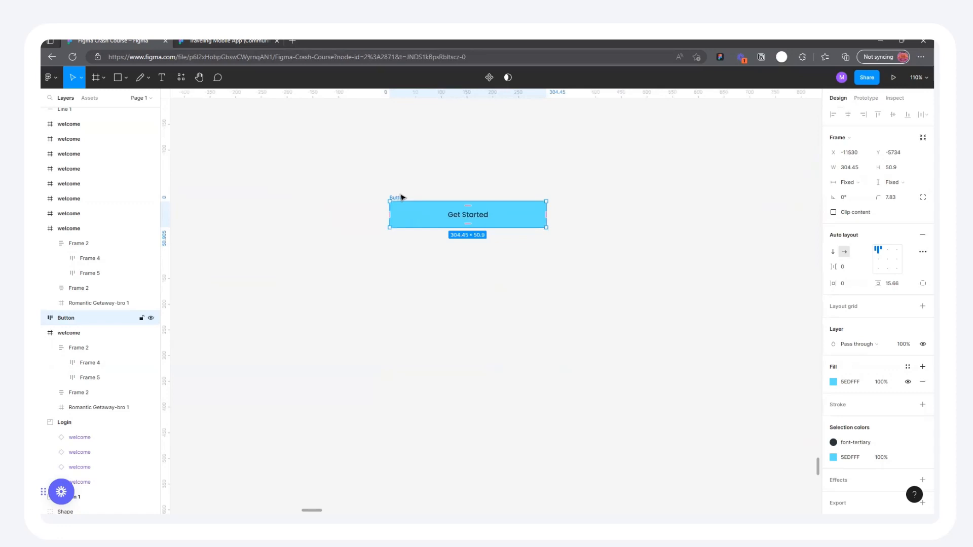
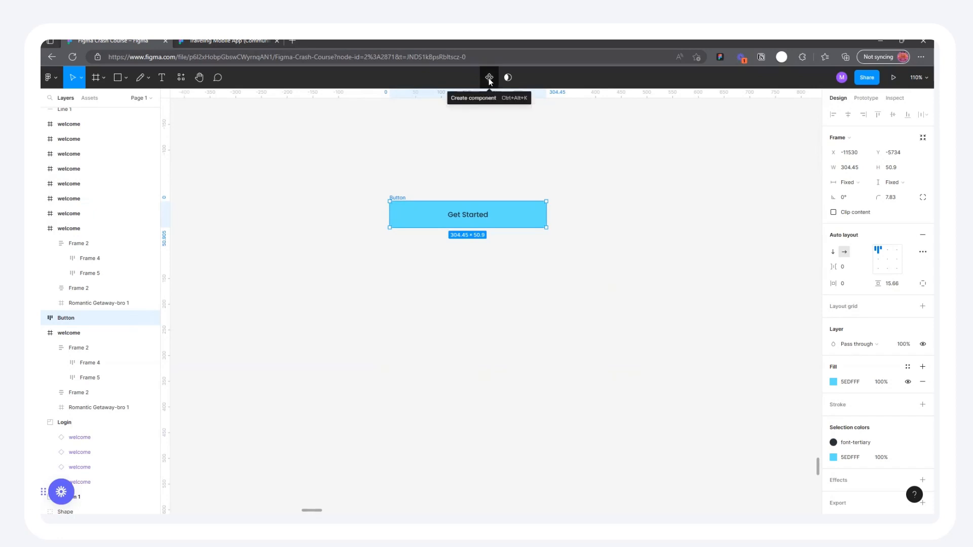
Turn the standalone Button frame into a component
right_click(403, 198)
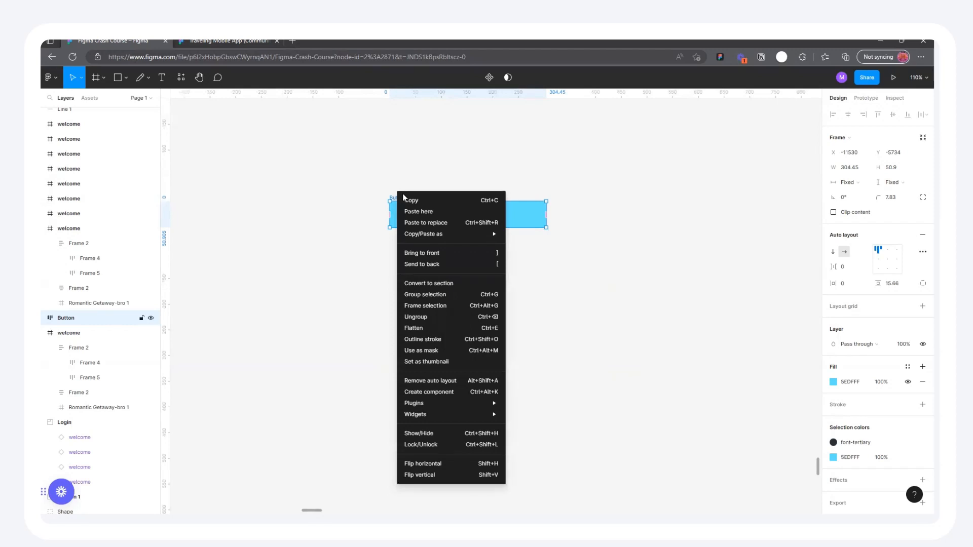
left_click(394, 198)
right_click(390, 197)
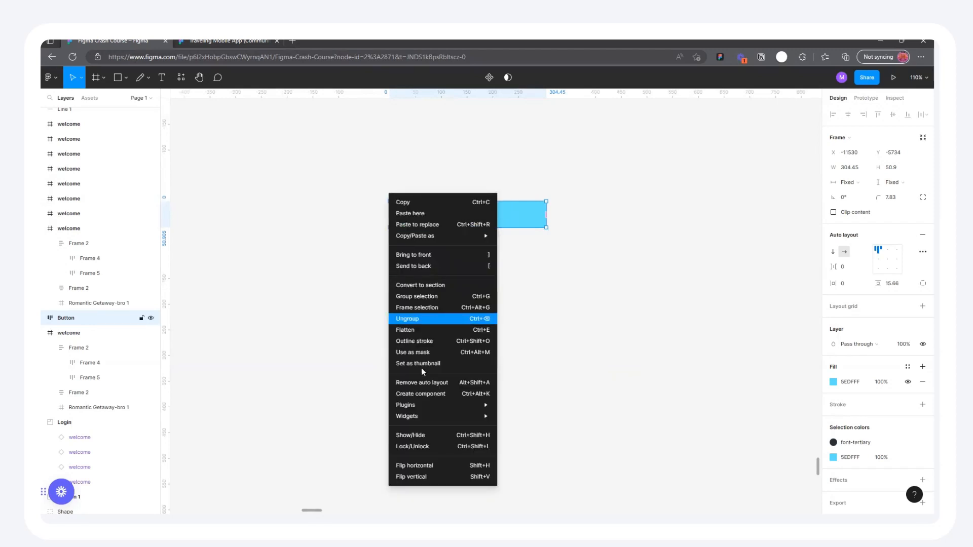
mouse_move(425, 415)
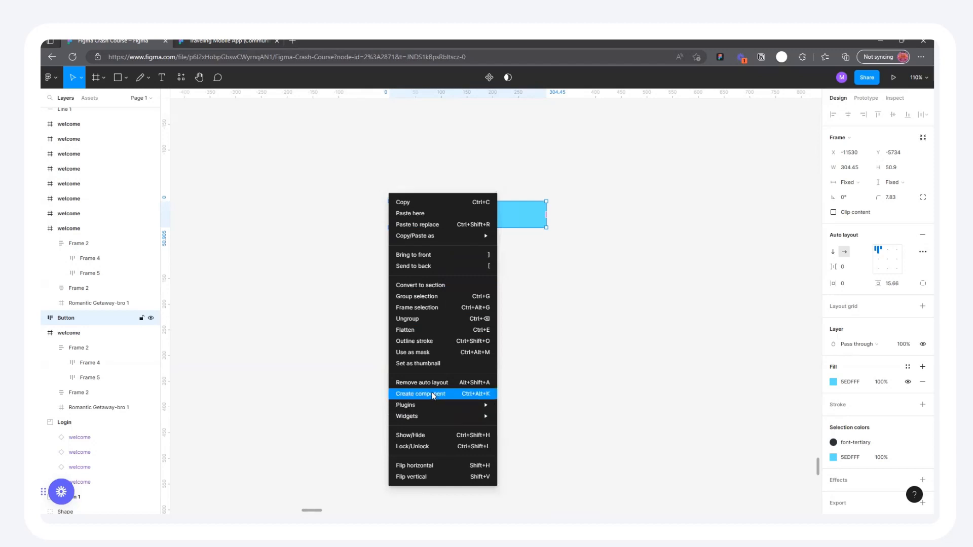
left_click(610, 207)
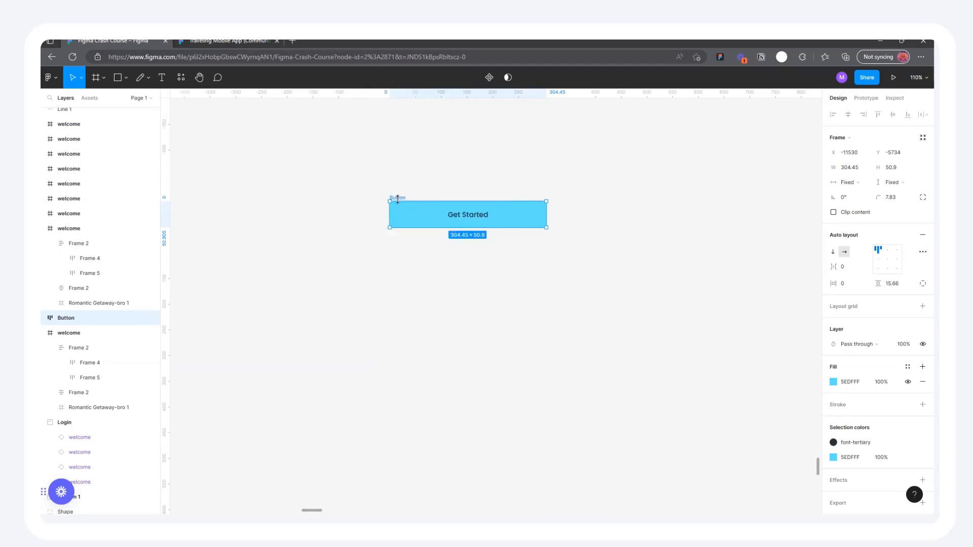
left_click(488, 77)
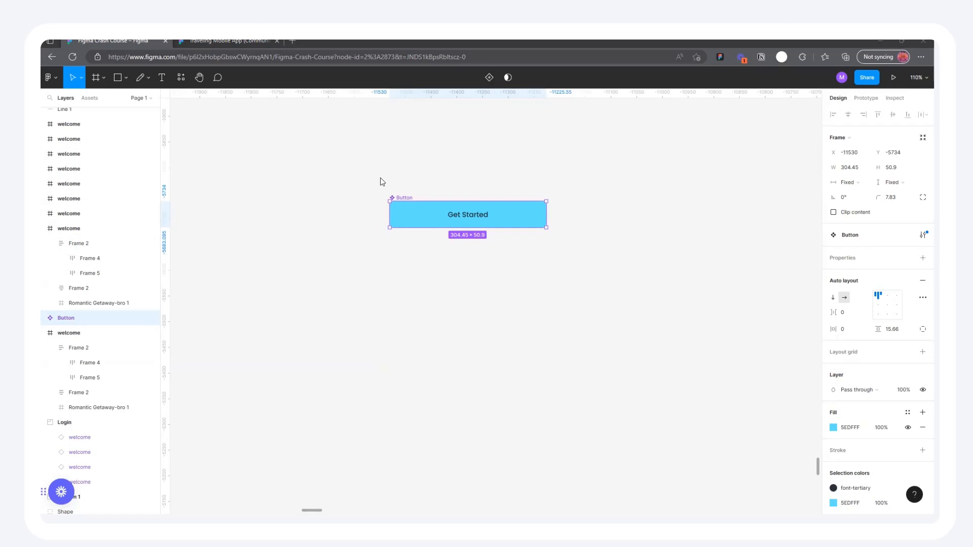
Paste a screenshot of the component's label above the button and position it for a close-up of the component icon
key("ctrl+v")
left_click_drag(512, 223, 408, 174)
scroll(408, 174, "up", 10)
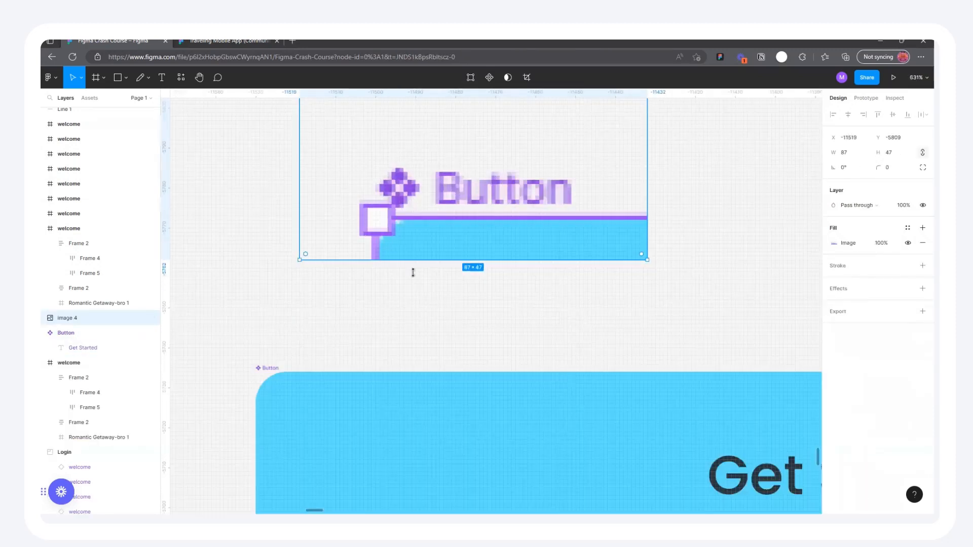
left_click(271, 368)
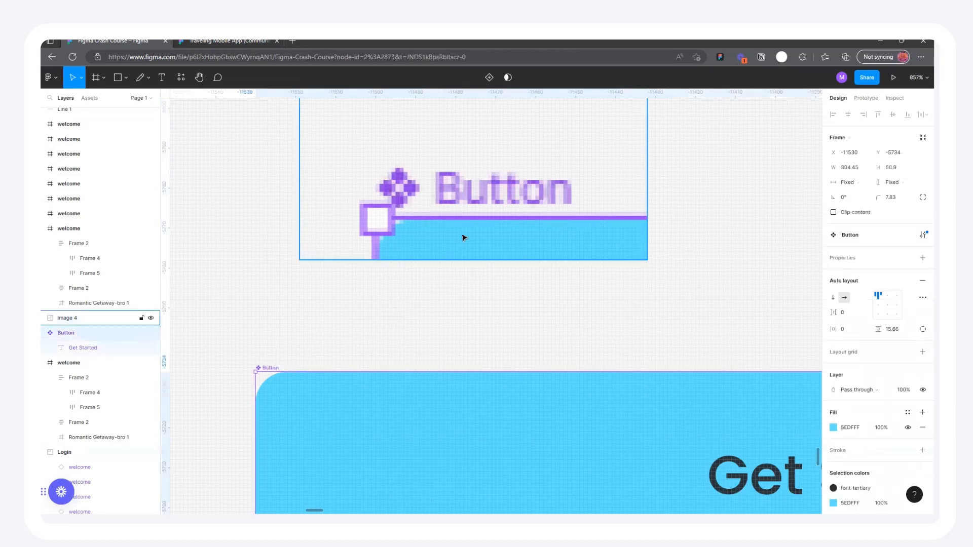
left_click_drag(404, 181, 412, 214)
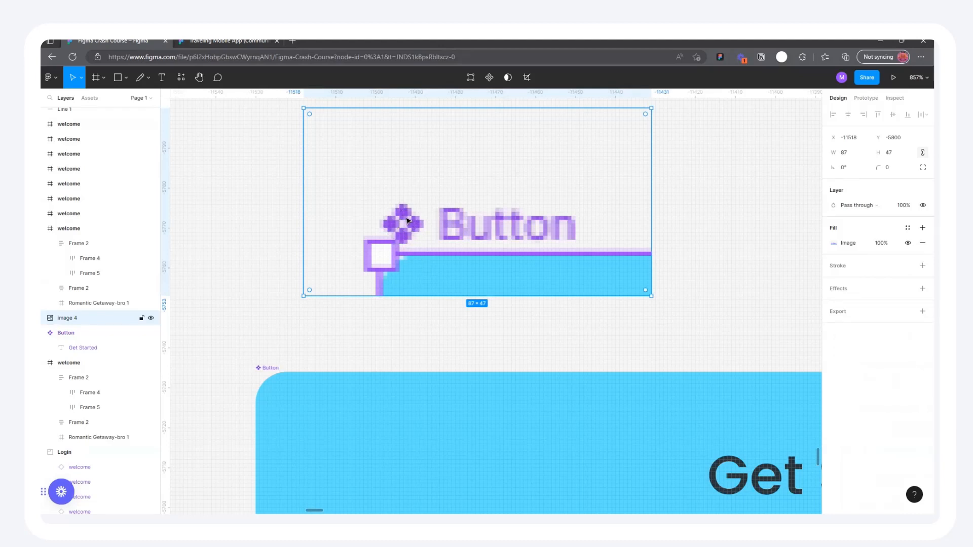
Move the label screenshot aside and shift the Button component up, leaving free space beneath it
scroll(397, 234, "down", 1)
scroll(397, 228, "down", 6)
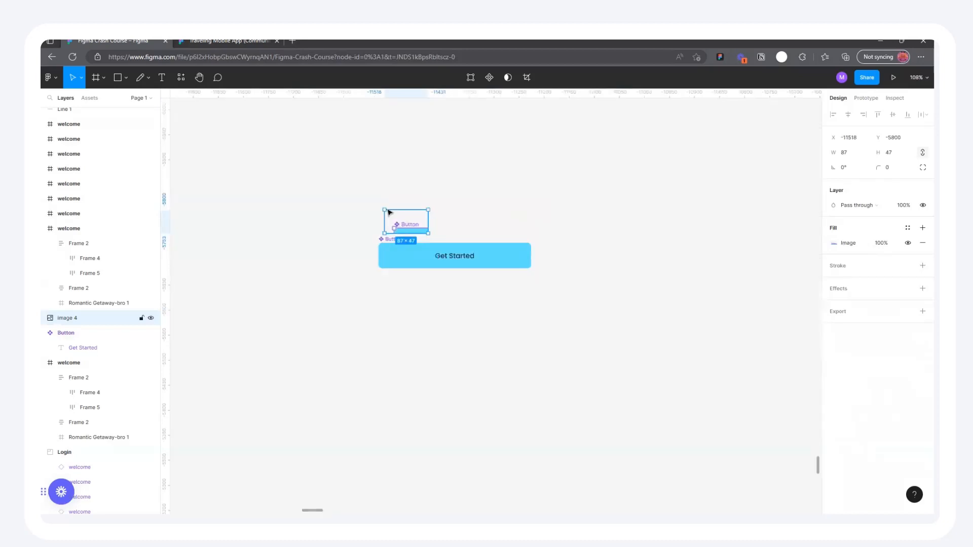
left_click_drag(398, 226, 357, 182)
left_click_drag(395, 237, 455, 174)
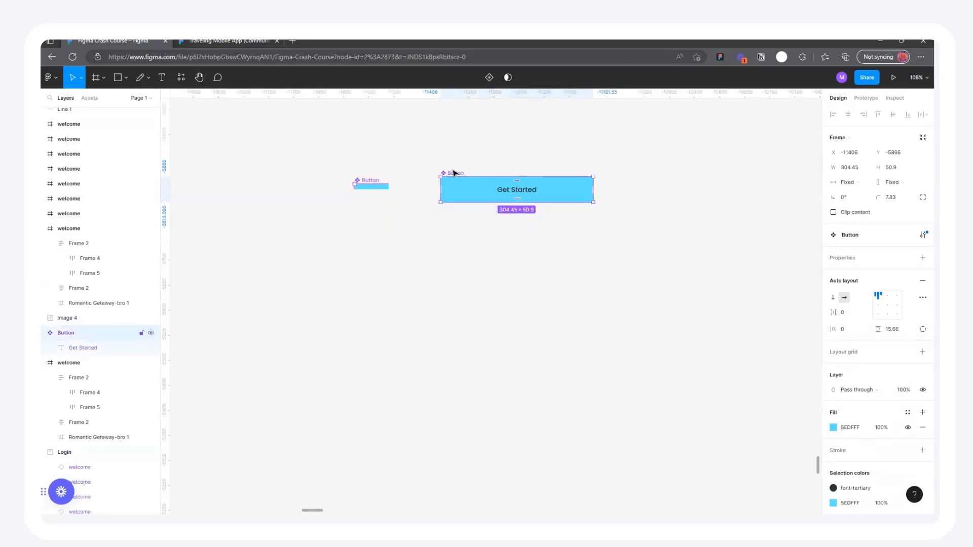
Create two instances of the Button component side by side beneath it and select them to compare with the main component
left_click_drag(454, 174, 654, 282)
left_click(533, 283)
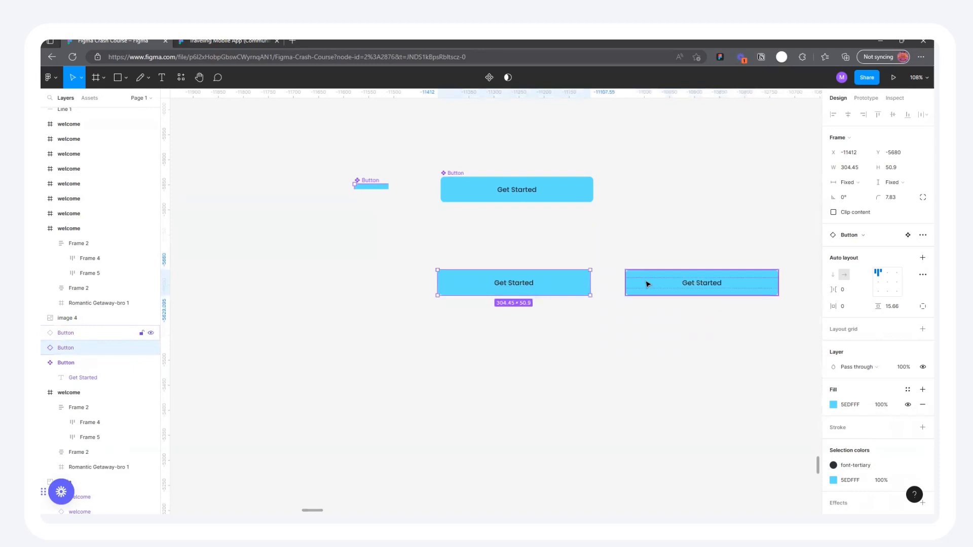
left_click(643, 282, "shift")
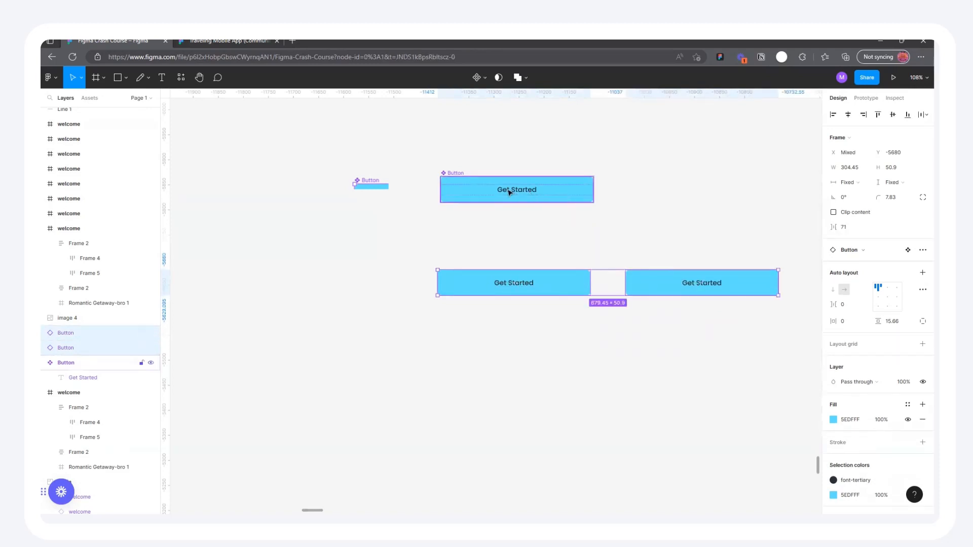
left_click(462, 180)
left_click(489, 285)
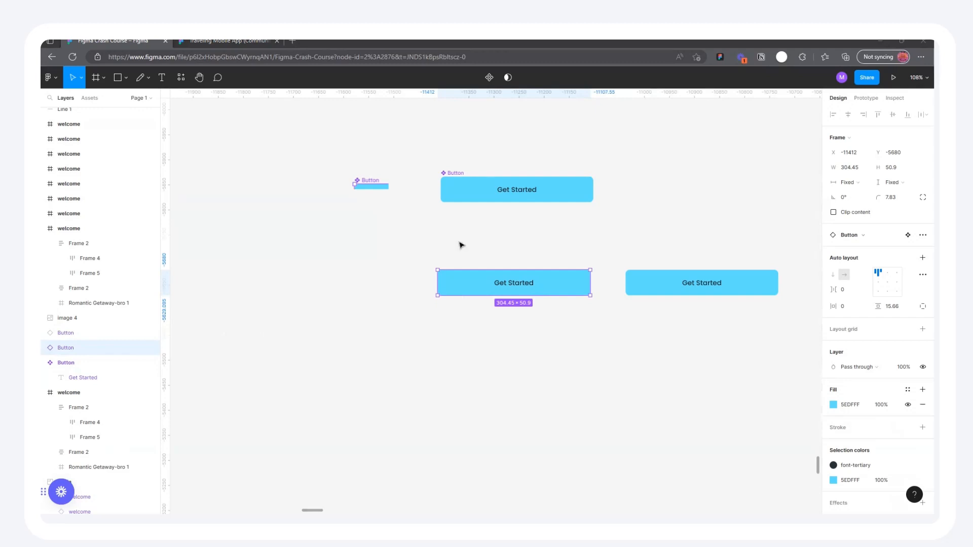
Paste a screenshot of the instance's layer label and place it just above the first instance
key("ctrl+v")
scroll(506, 294, "up", 5)
left_click_drag(479, 309, 461, 223)
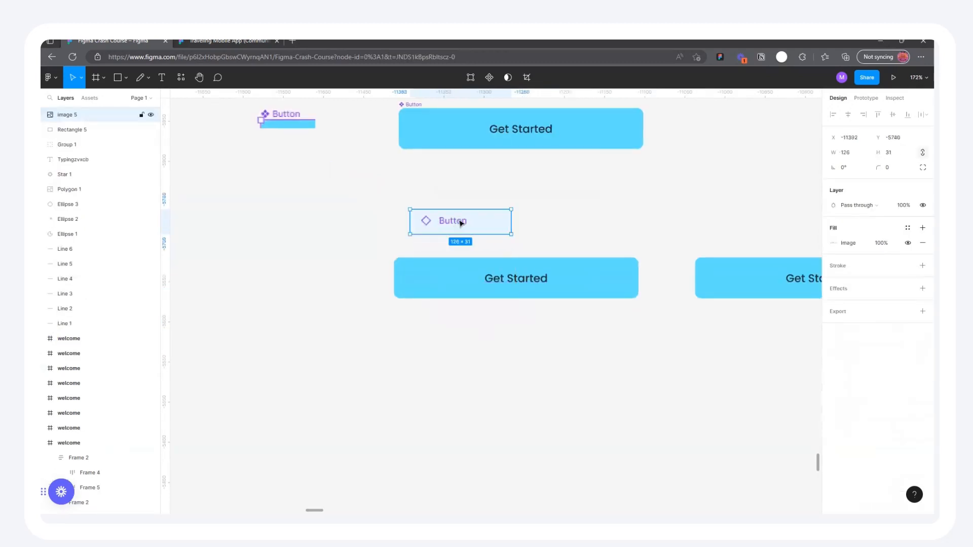
scroll(461, 222, "up", 10)
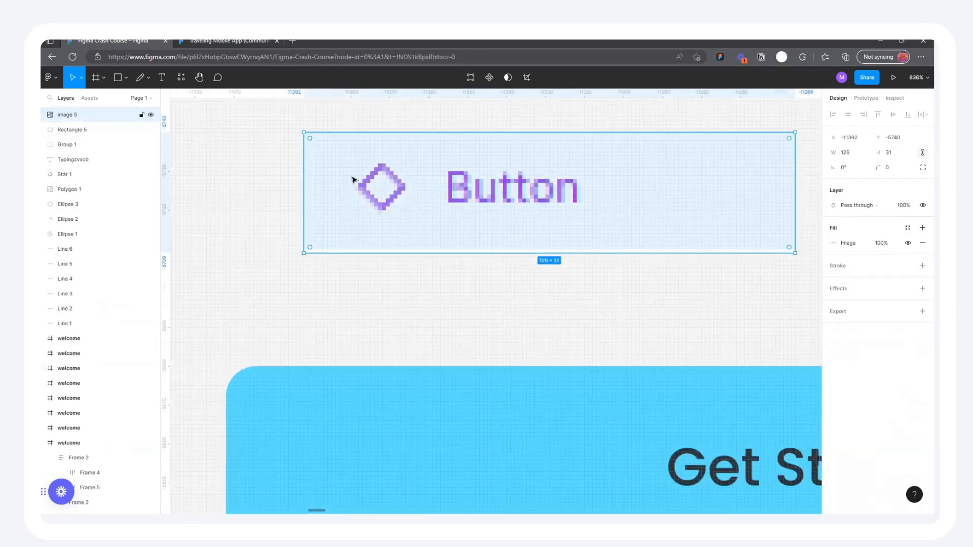
scroll(505, 302, "down", 1)
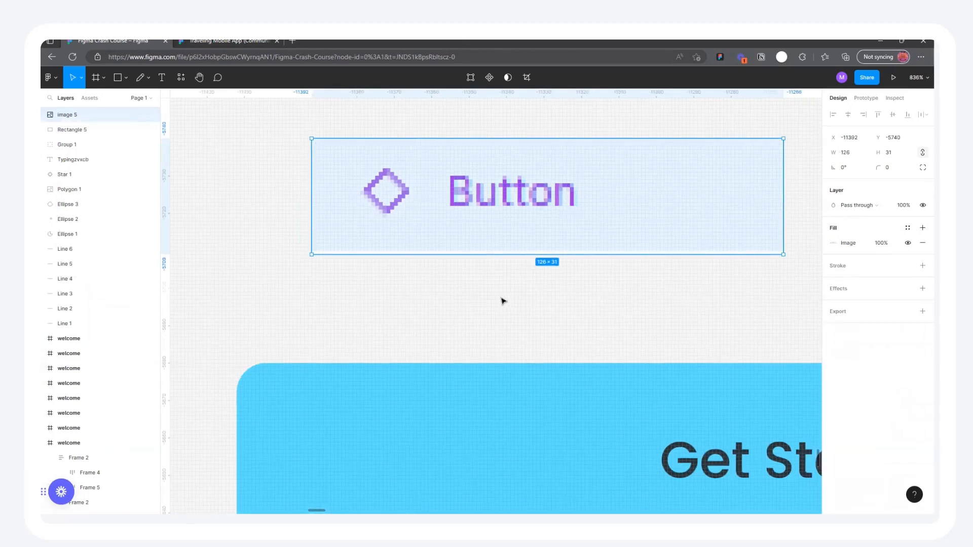
scroll(503, 301, "down", 5)
left_click_drag(482, 269, 461, 291)
Bring the component and instance label screenshots together to compare their icons, and delete both images
left_click(264, 117)
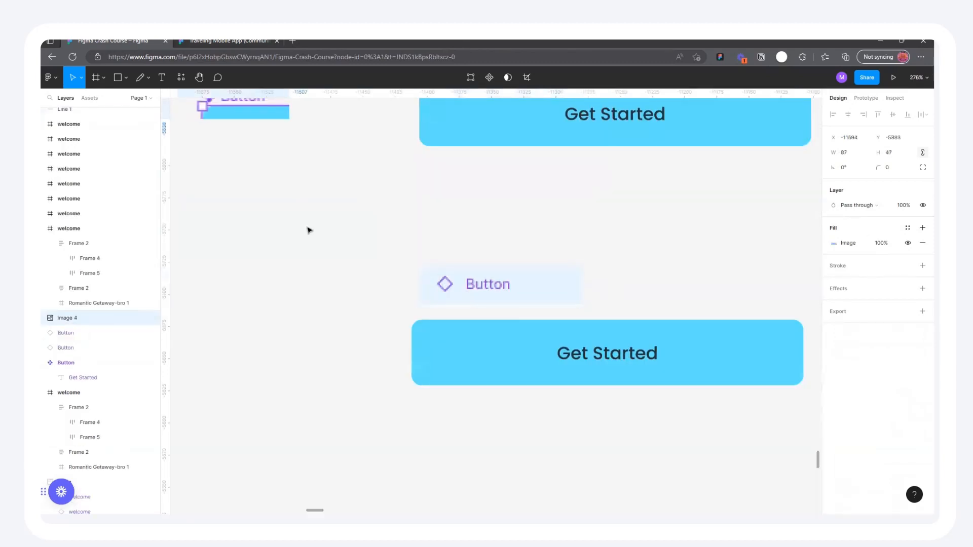
left_click_drag(207, 102, 271, 254)
scroll(283, 251, "up", 6)
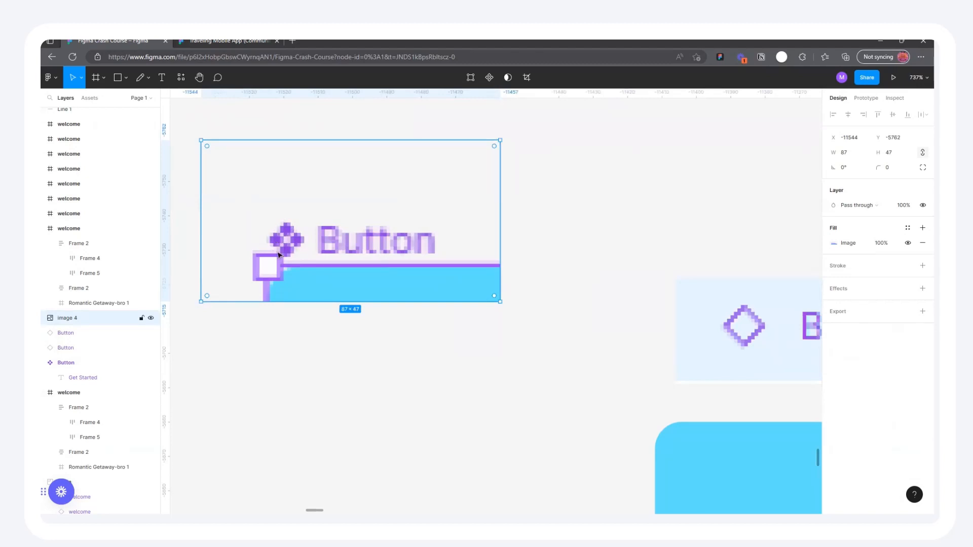
scroll(341, 269, "down", 6)
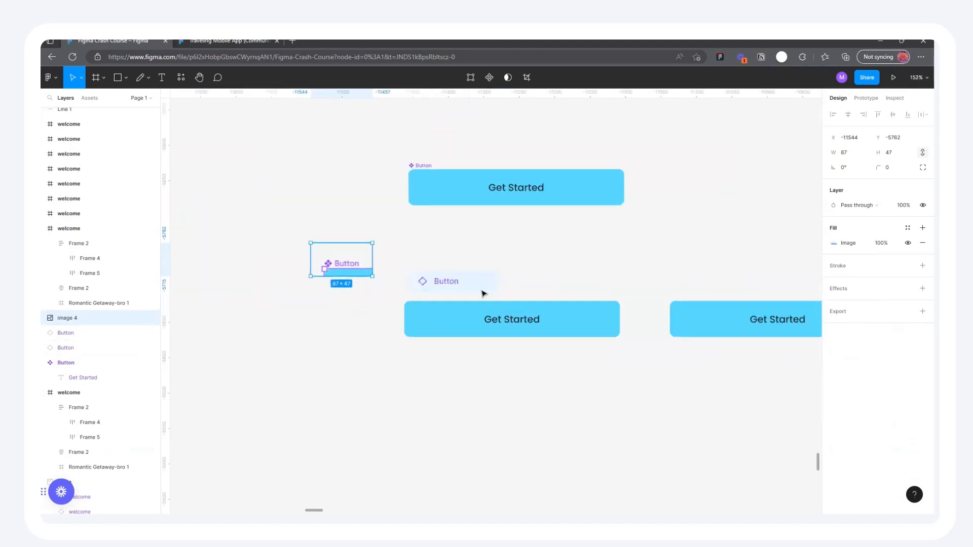
left_click_drag(441, 281, 413, 275)
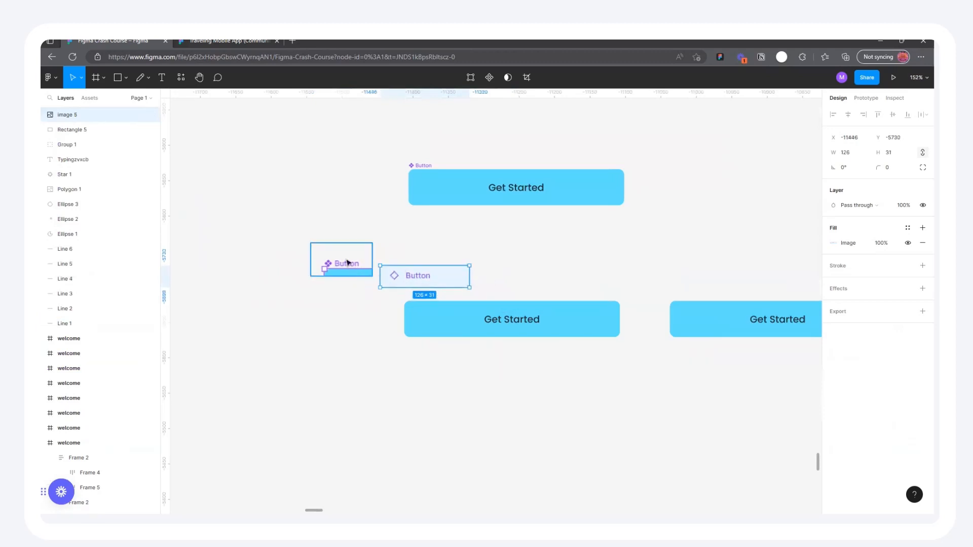
left_click(347, 263, "shift")
key("Delete")
Replace the first welcome screen's purple Get Started button with an instance of the Button component
left_click(434, 311)
scroll(325, 296, "down", 3)
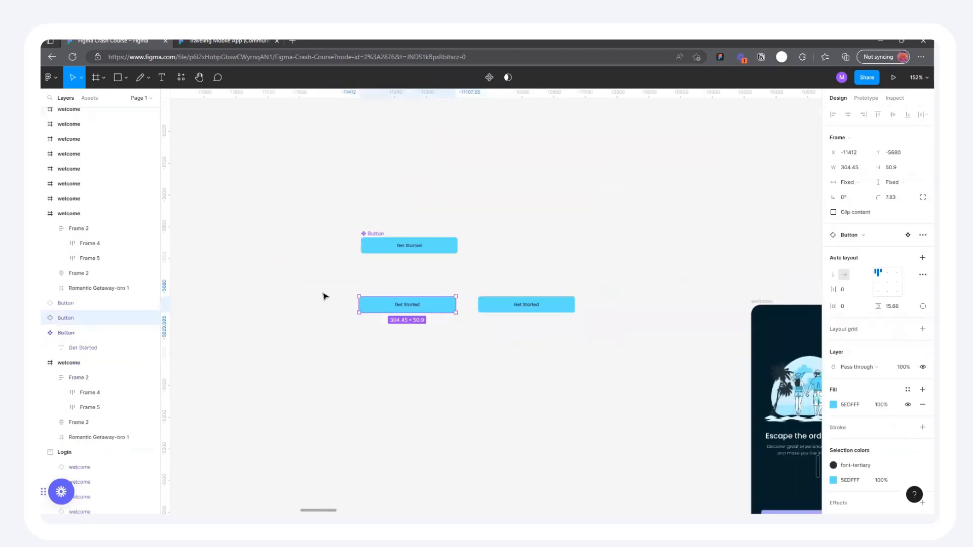
scroll(325, 296, "down", 3)
scroll(509, 388, "down", 3)
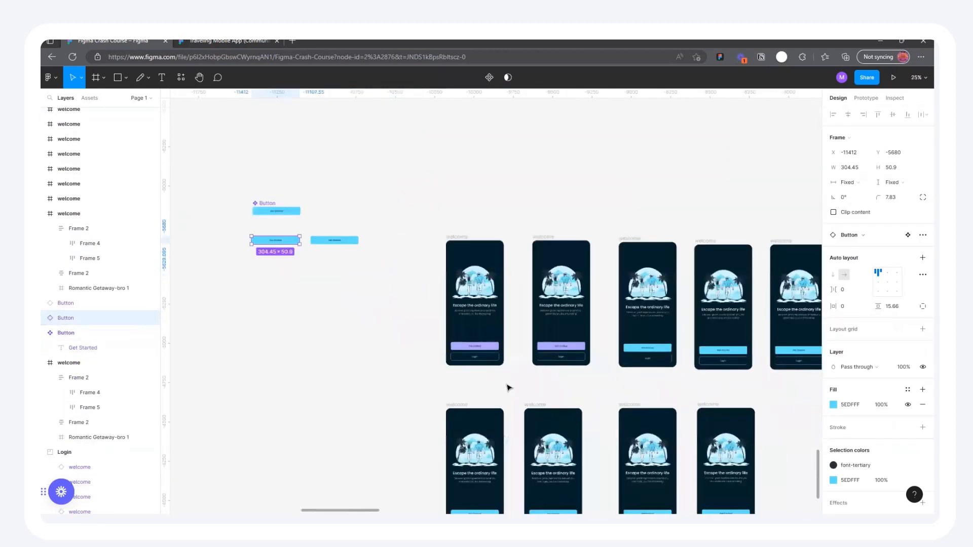
scroll(375, 269, "up", 10)
double_click(369, 242)
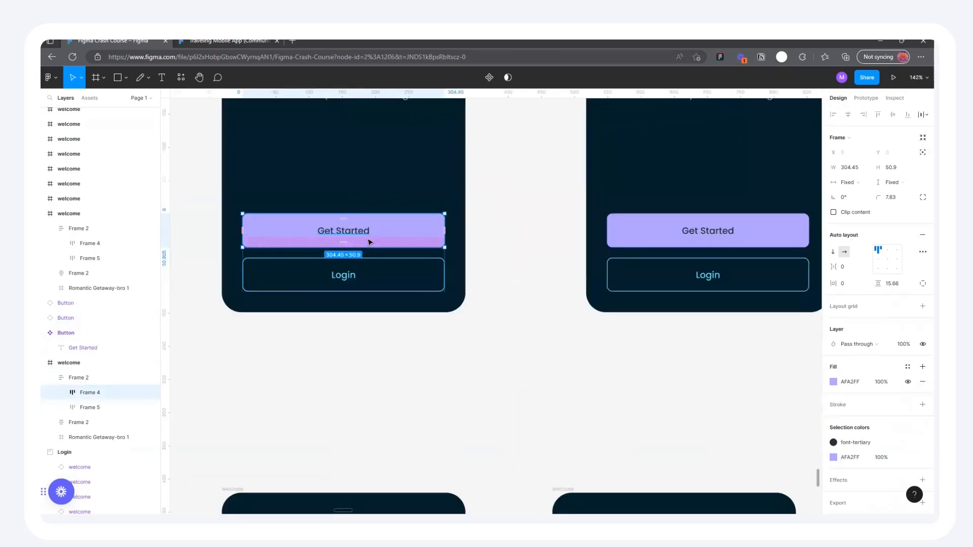
key("ctrl+shift+r")
scroll(375, 210, "down", 5)
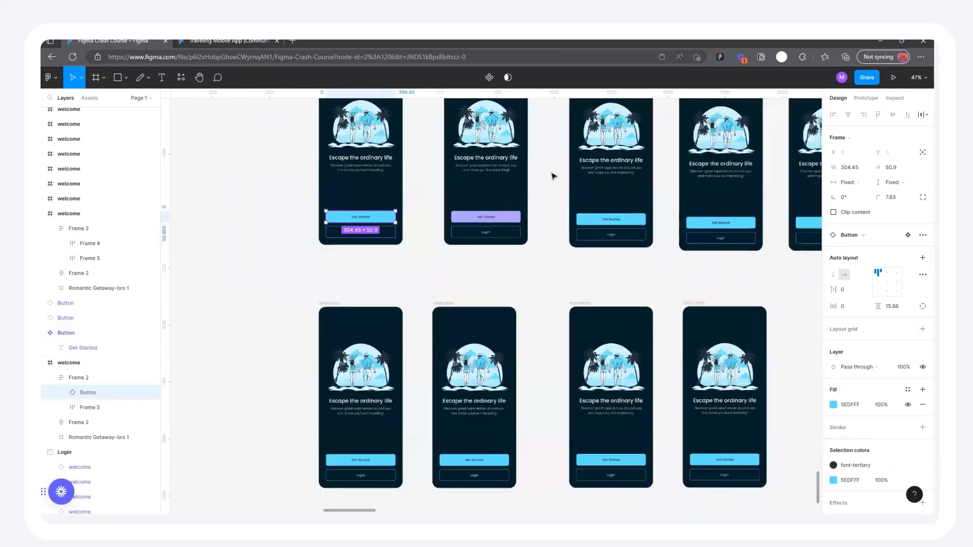
Replace the Get Started buttons on the other four upper-row welcome screens with instances of the Button component
scroll(451, 250, "up", 4)
double_click(448, 256)
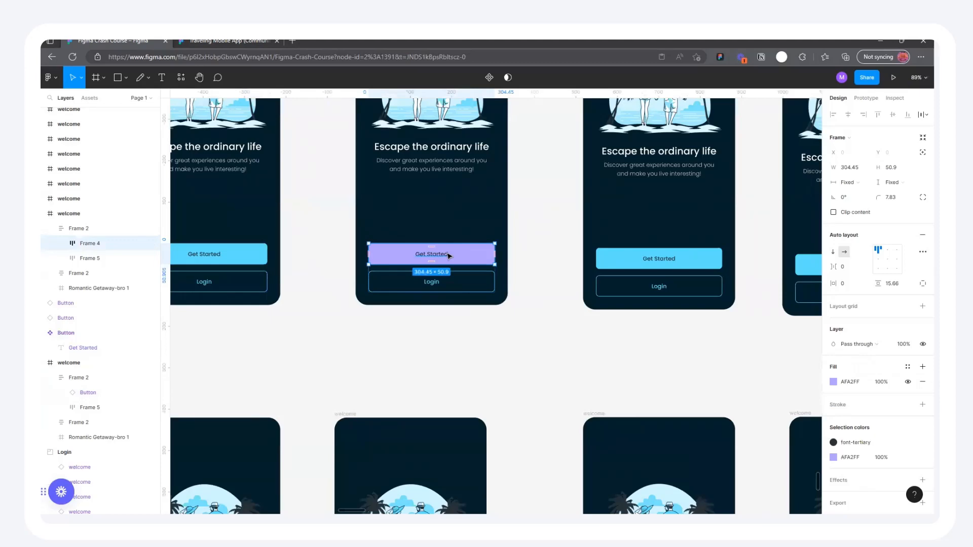
left_click(645, 260, "shift")
scroll(445, 287, "down", 1)
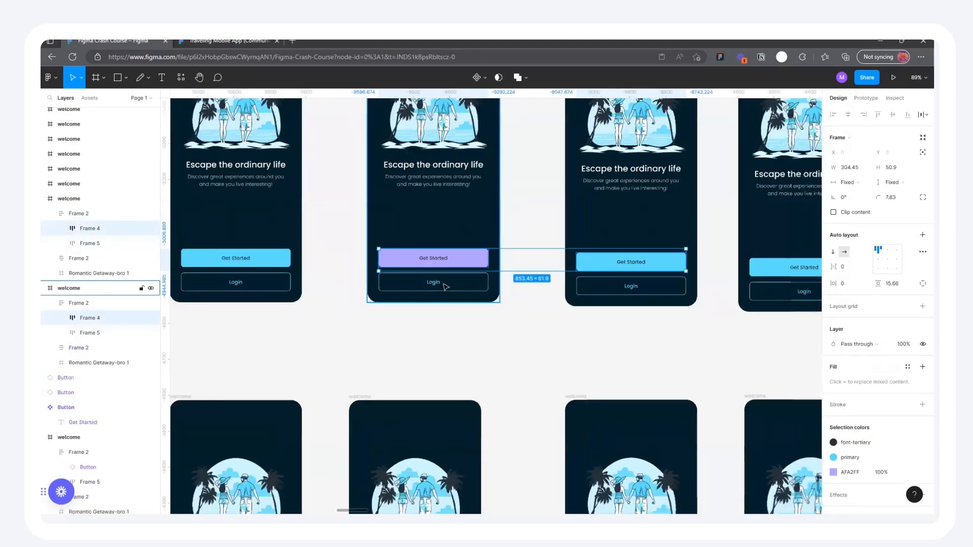
scroll(445, 287, "down", 3)
left_click(790, 273, "shift")
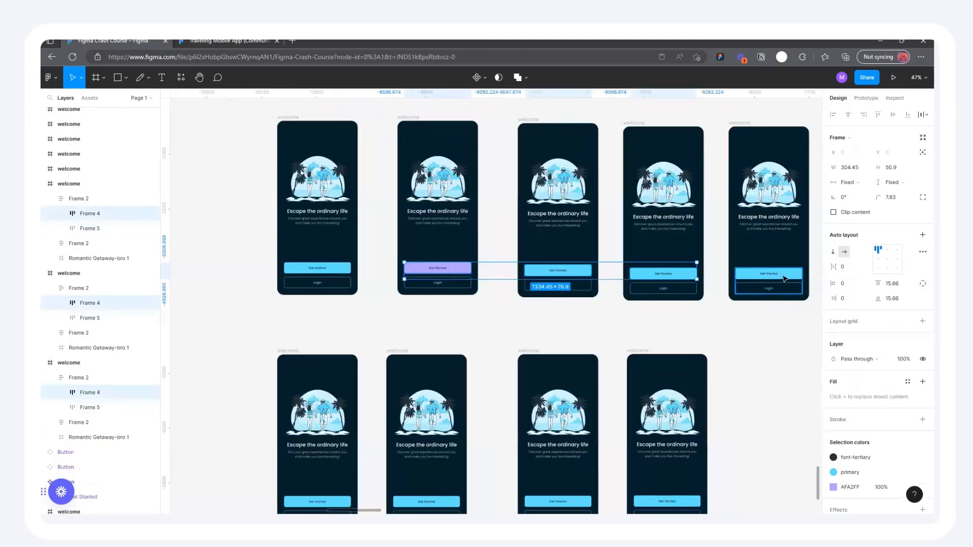
left_click(784, 279, "shift")
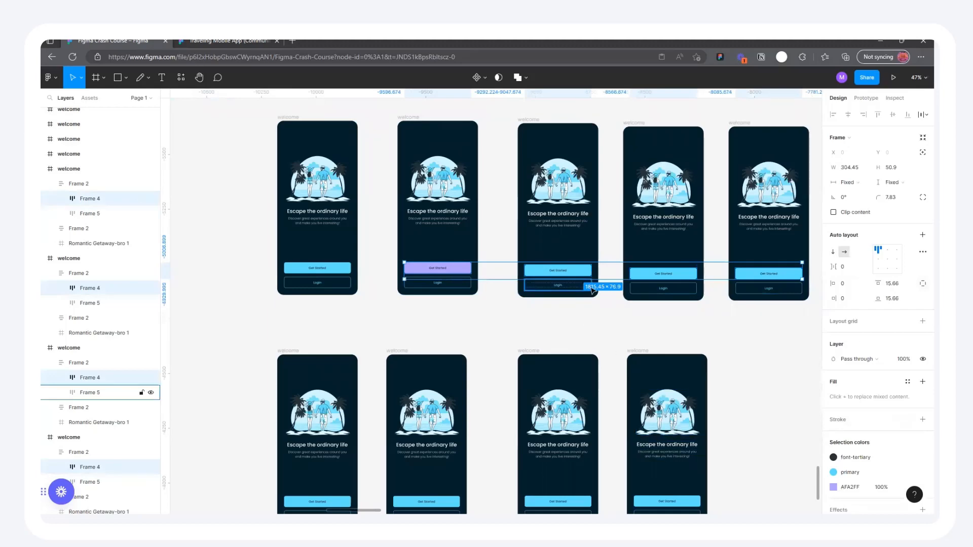
key("ctrl+shift+r")
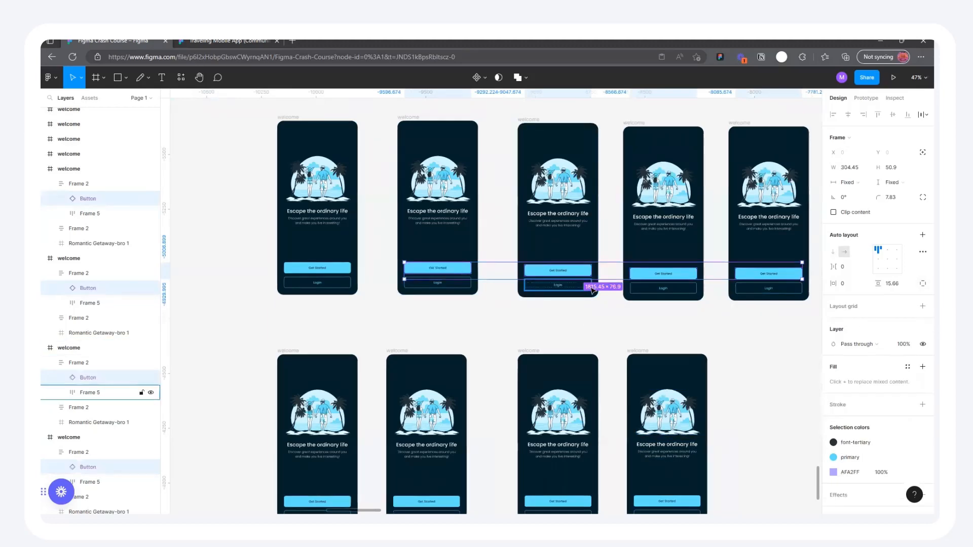
scroll(592, 289, "down", 3)
scroll(384, 247, "up", 6)
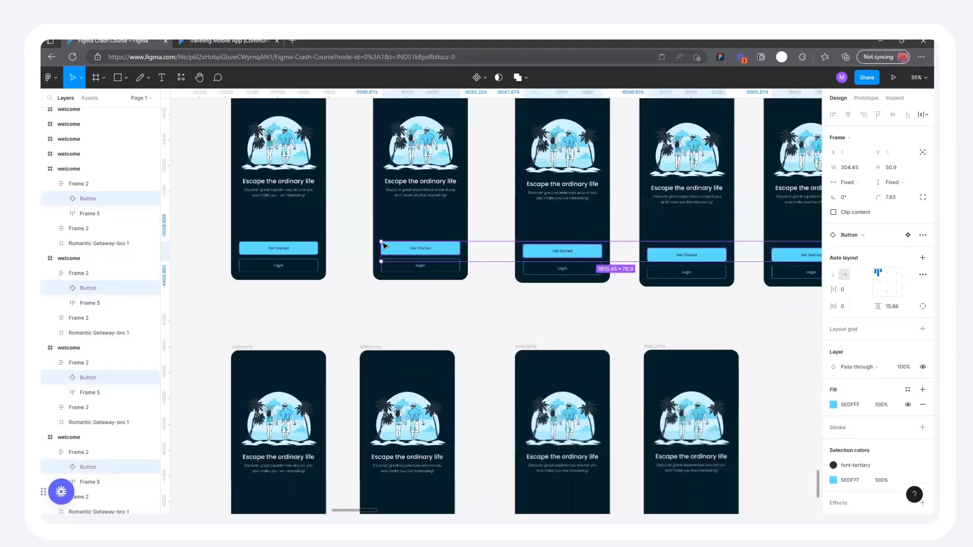
scroll(583, 301, "down", 3)
key("Escape")
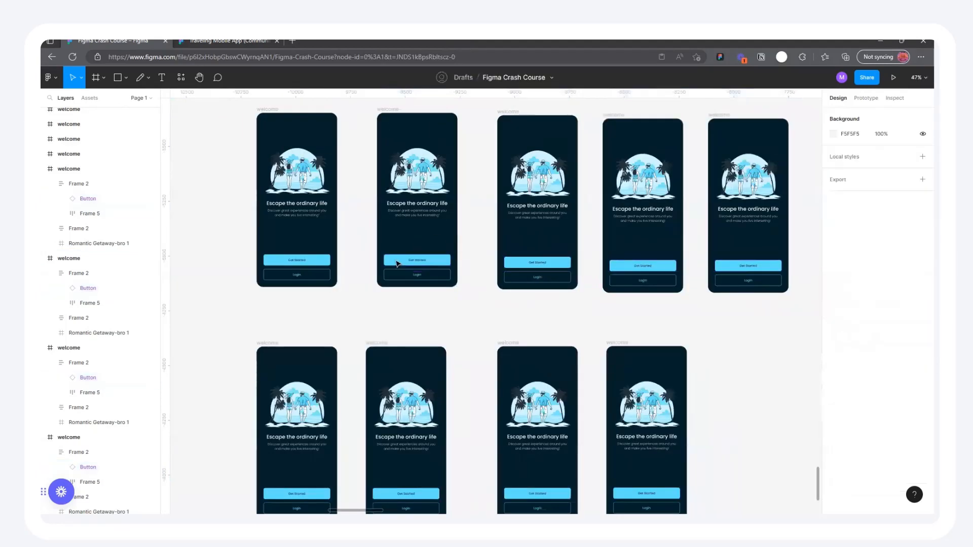
Select the second upper-row welcome screen's Get Started button to check its component link, and deselect it
double_click(418, 267)
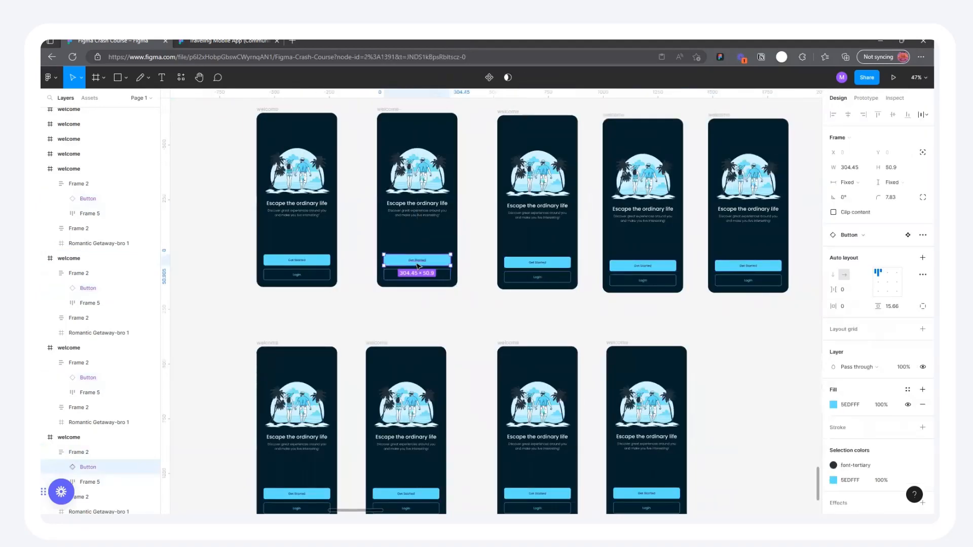
scroll(550, 225, "up", 2)
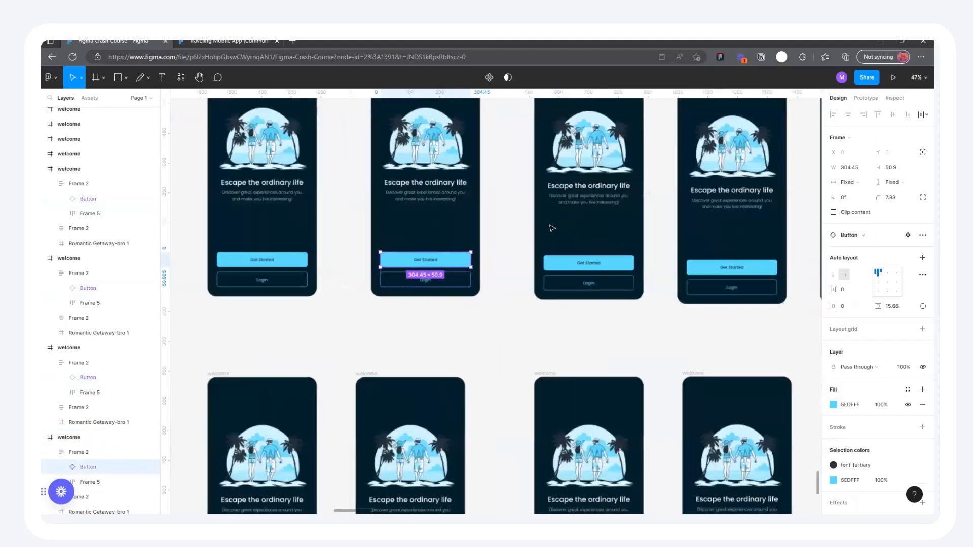
scroll(550, 225, "down", 5)
scroll(545, 243, "up", 1)
left_click(625, 269)
scroll(623, 253, "down", 3)
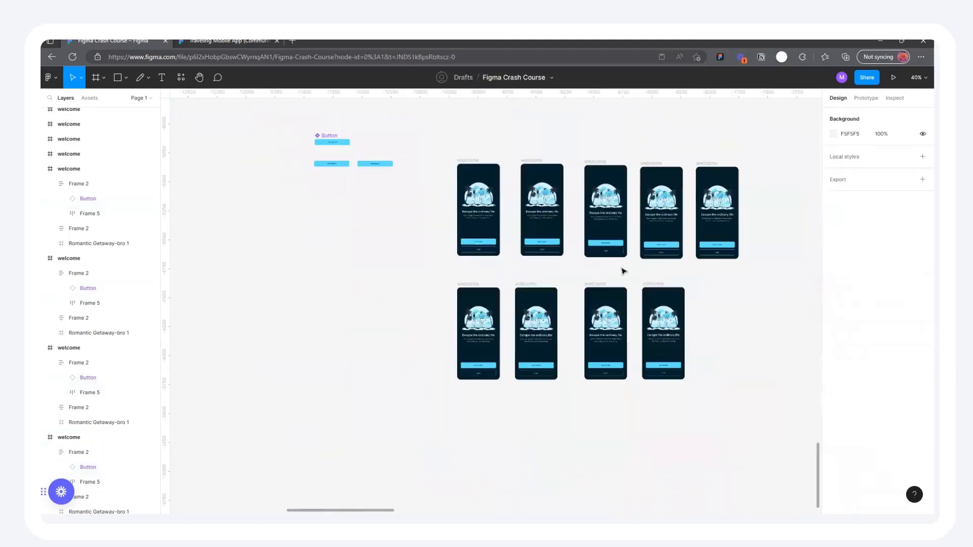
Replace the Get Started buttons on all four lower-row welcome screens with instances of the Button component
scroll(745, 251, "up", 2)
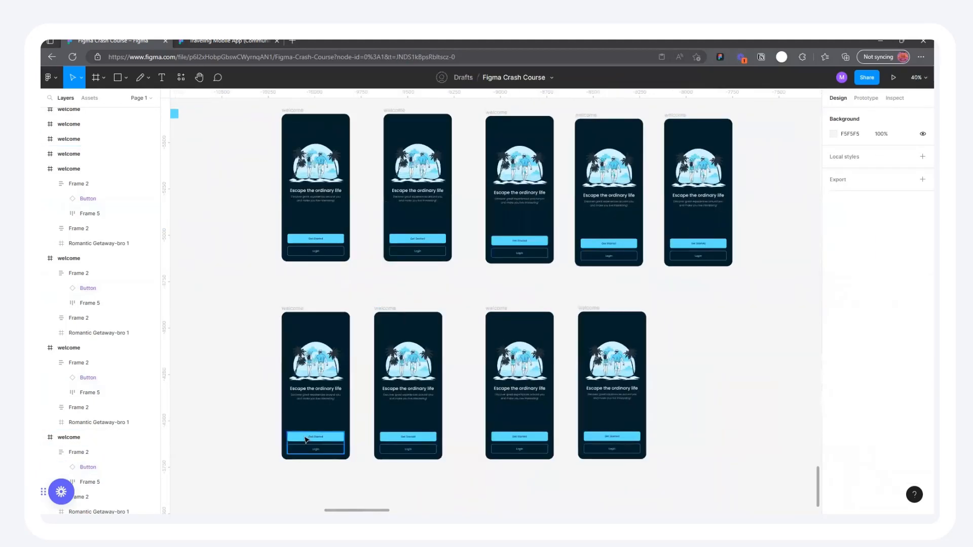
double_click(307, 438)
left_click(414, 446, "shift")
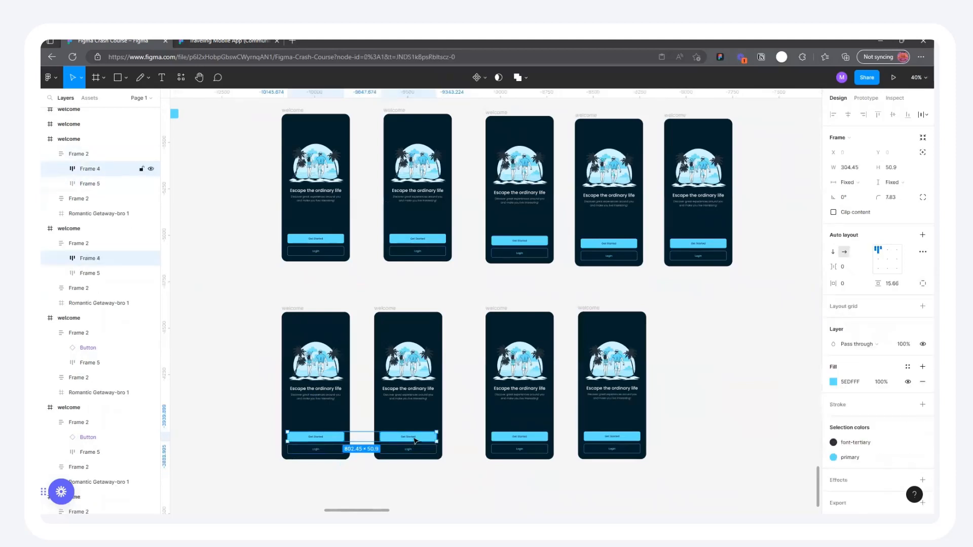
left_click(513, 446, "shift")
left_click(594, 436, "shift")
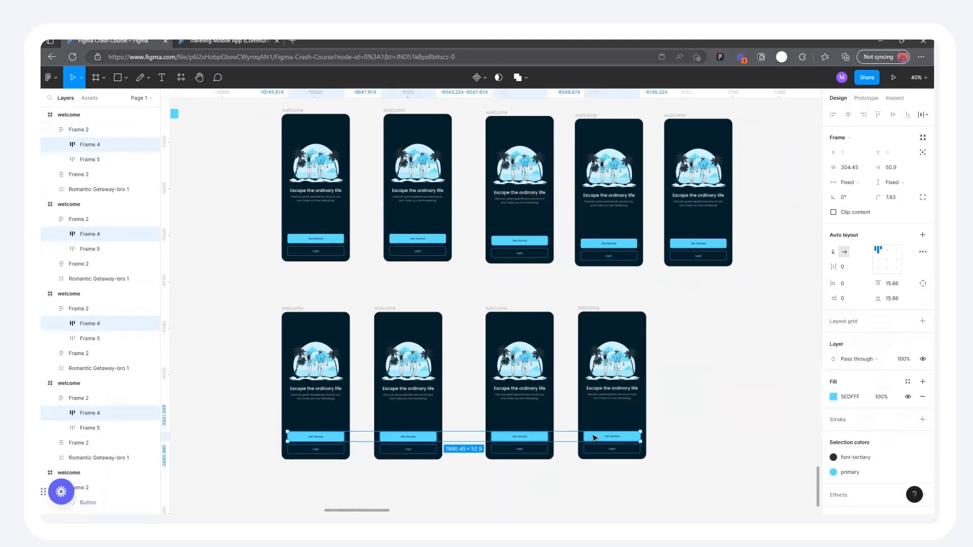
key("ctrl+shift+r")
left_click(760, 351)
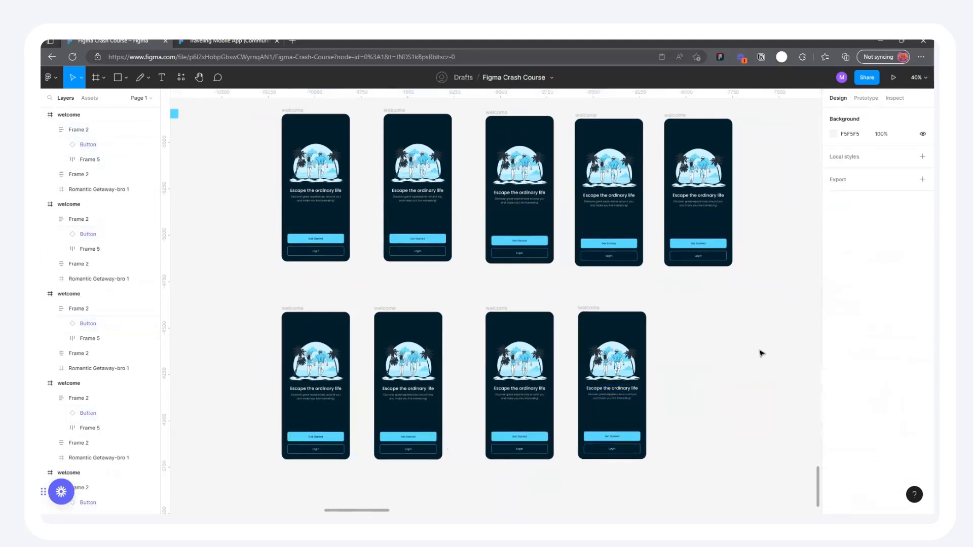
Change the main Button component's fill to purple CB5EFF, leaving its name unchanged
scroll(764, 345, "down", 5)
scroll(563, 259, "up", 6)
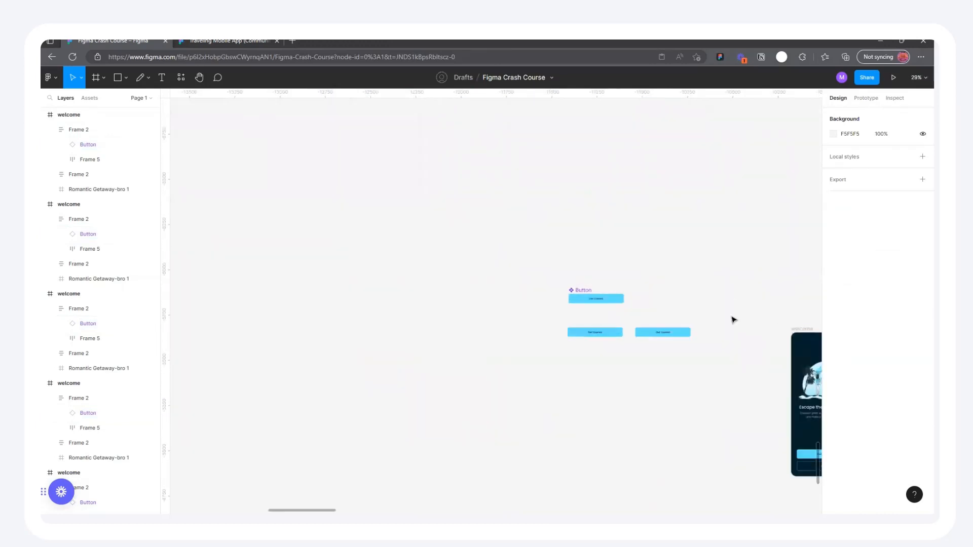
scroll(396, 281, "down", 3)
scroll(396, 282, "down", 3)
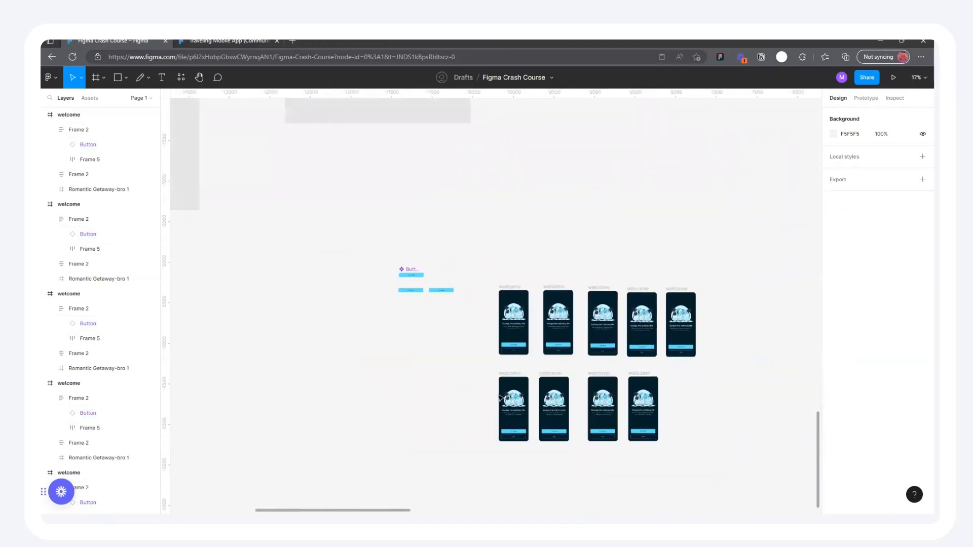
scroll(562, 324, "up", 4)
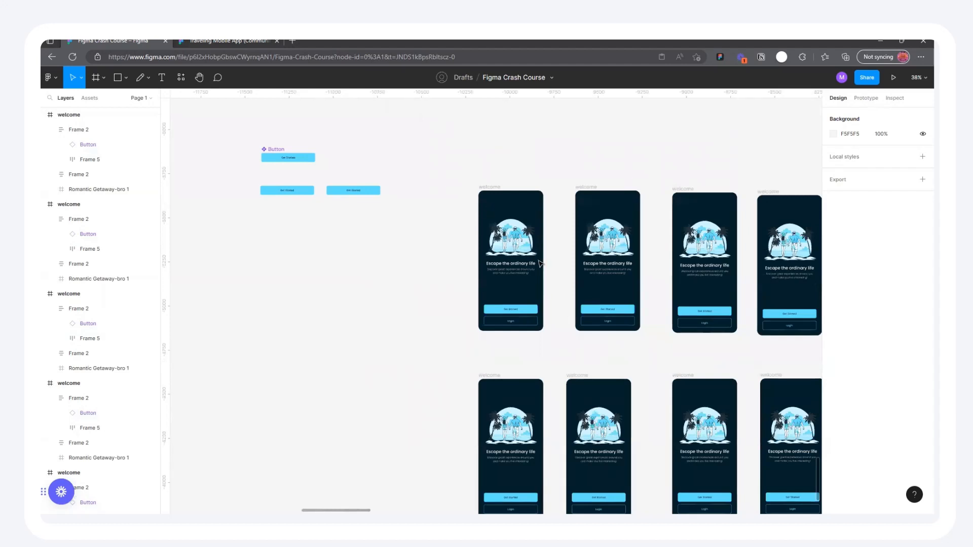
scroll(568, 312, "down", 3)
scroll(443, 169, "up", 4)
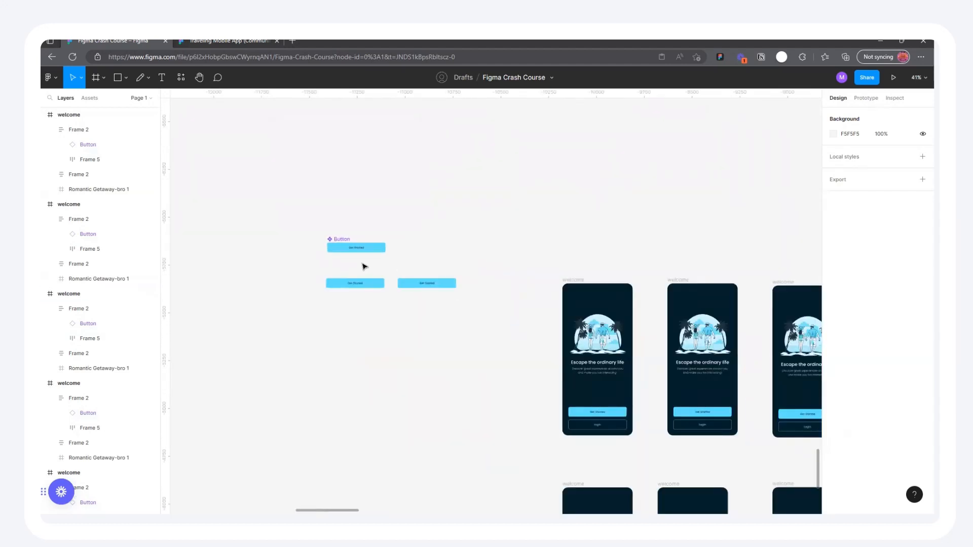
scroll(364, 267, "up", 3)
left_click(309, 224)
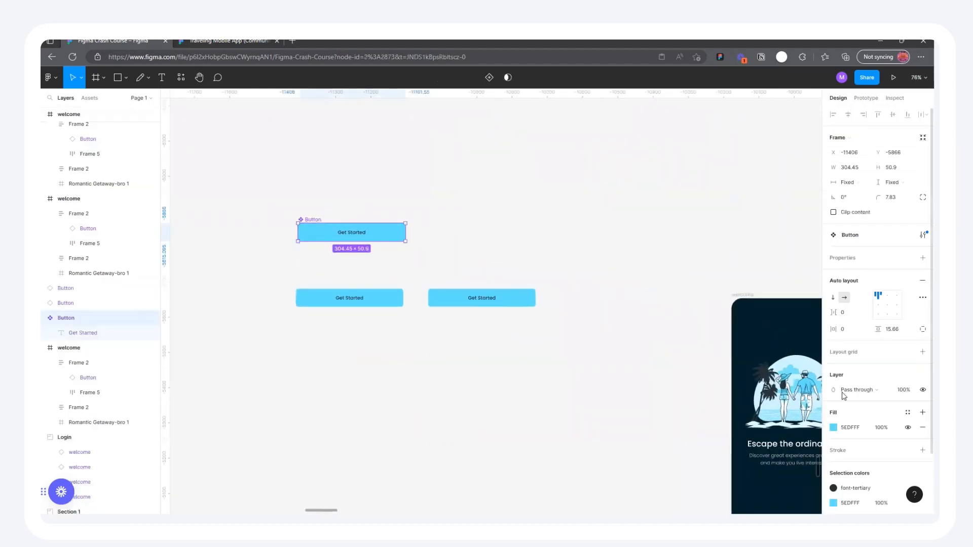
scroll(241, 155, "up", 2)
scroll(324, 231, "up", 1)
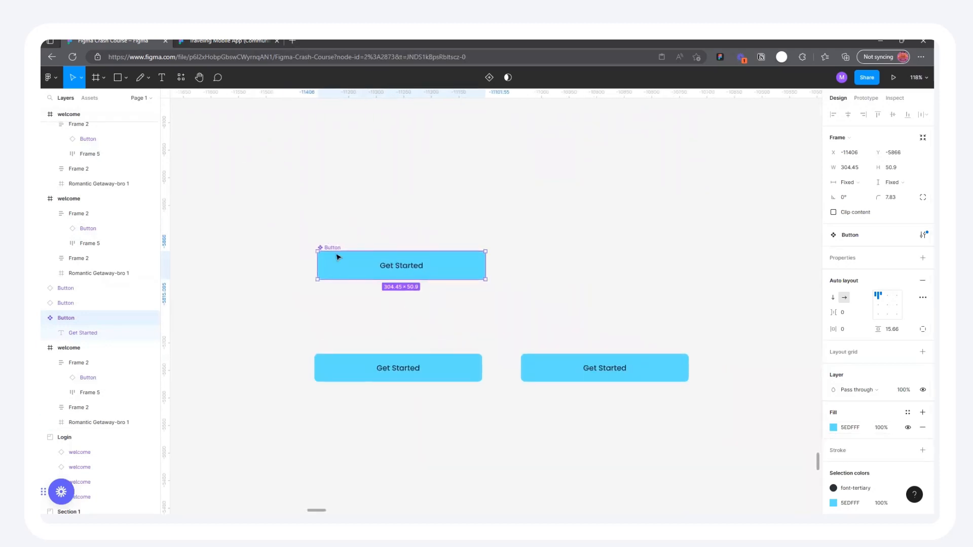
left_click(833, 429)
left_click_drag(779, 404, 797, 408)
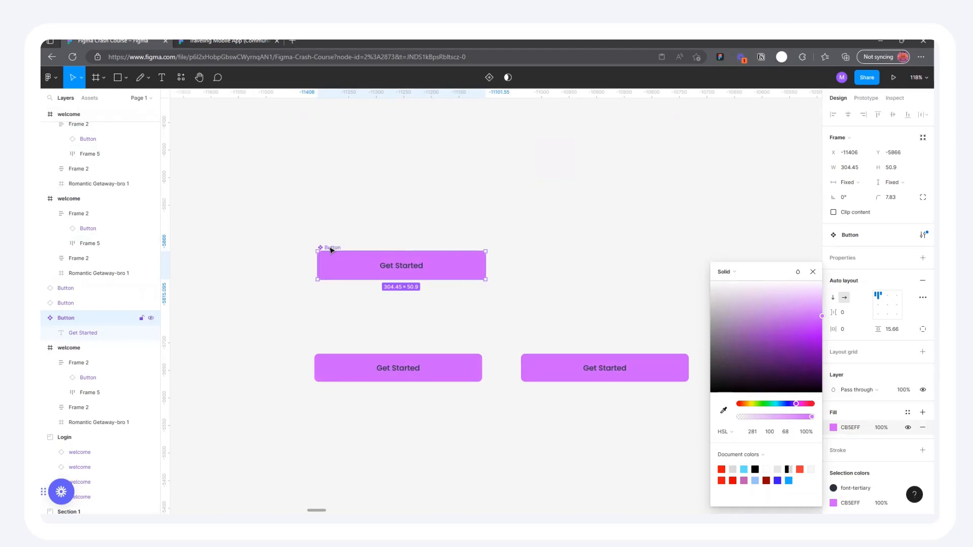
double_click(331, 248)
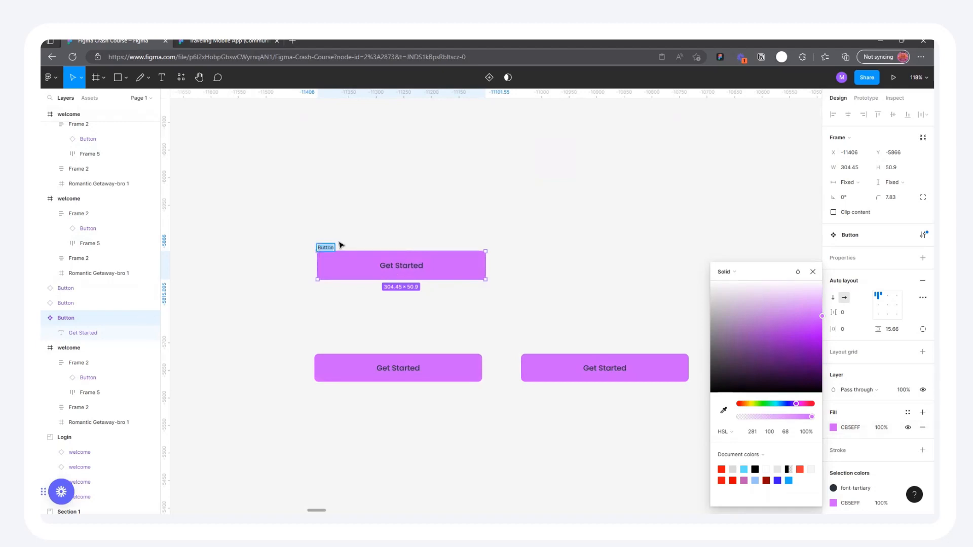
left_click(339, 243)
left_click(335, 247)
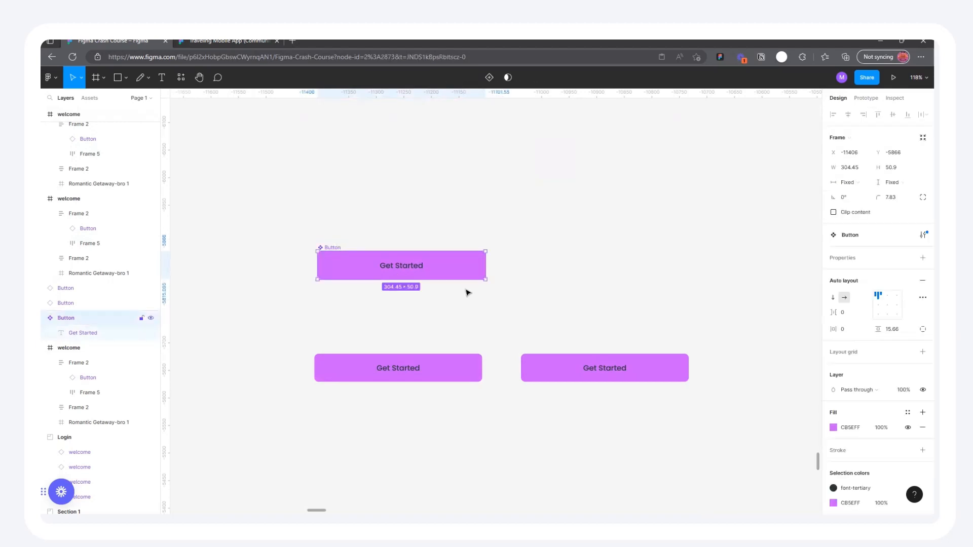
Lighten the main Button component's purple fill to D681FD while viewing the welcome screens
left_click(833, 428)
scroll(438, 302, "down", 10)
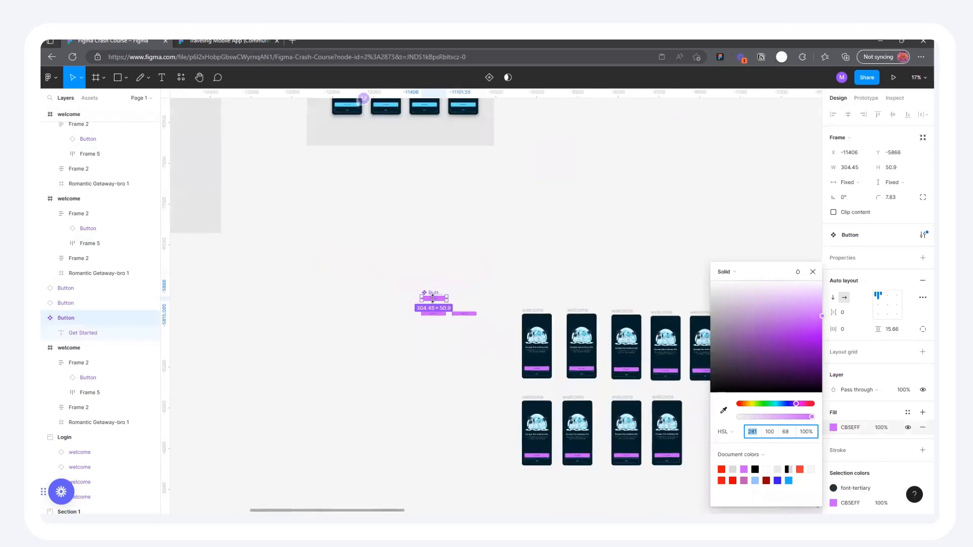
scroll(438, 302, "down", 4)
scroll(403, 303, "up", 5)
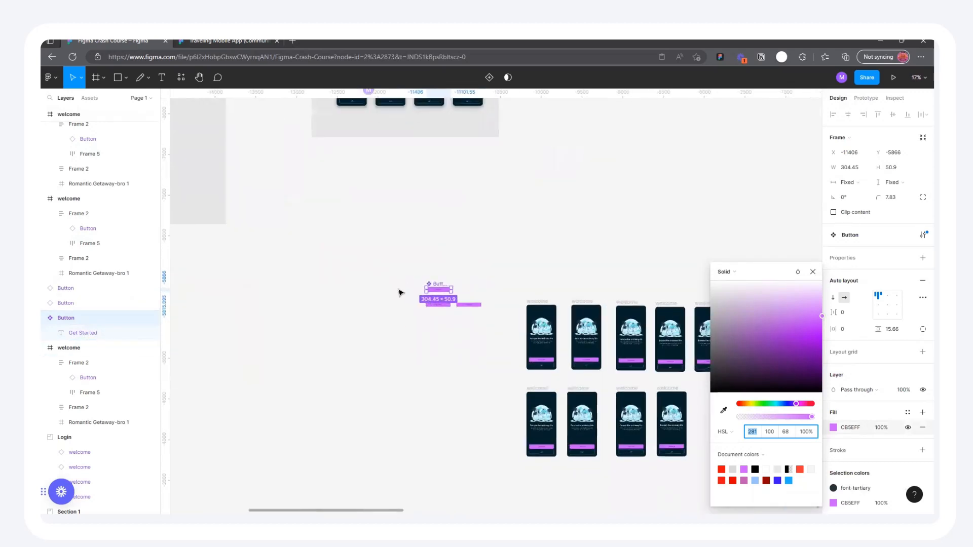
mouse_move(787, 313)
left_mouse_down()
mouse_move(805, 332)
mouse_move(807, 299)
mouse_move(810, 331)
mouse_move(807, 282)
mouse_move(816, 341)
mouse_move(818, 308)
left_mouse_up()
scroll(558, 308, "down", 3)
left_click(641, 259)
Examine the Get Started button colour across the main component, its instances and both rows of welcome screens
scroll(701, 347, "up", 5)
scroll(504, 264, "down", 4)
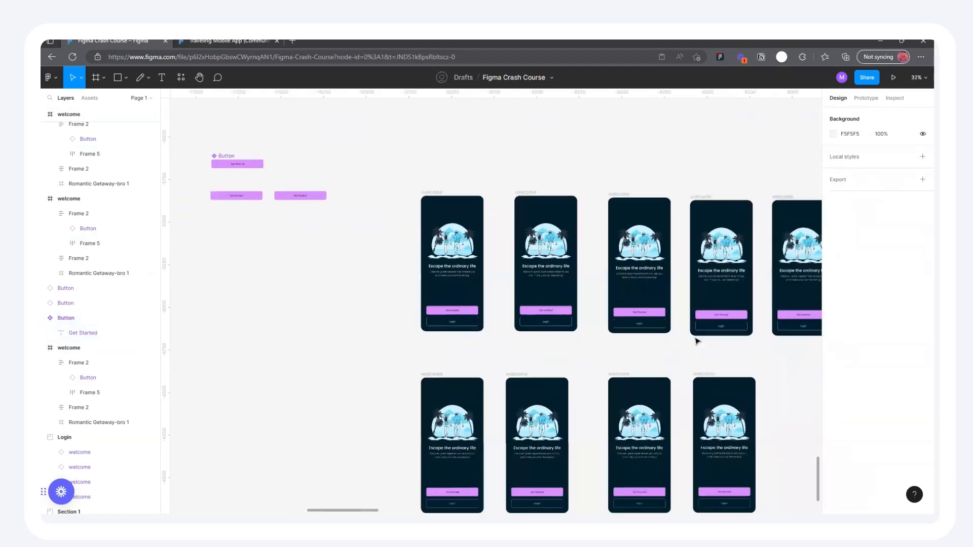
scroll(529, 327, "up", 3)
scroll(529, 326, "up", 2)
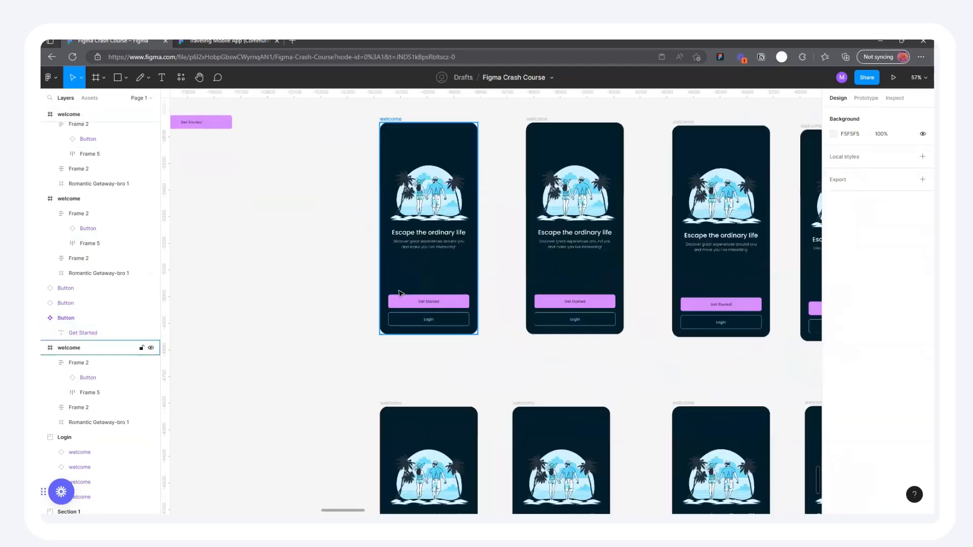
scroll(590, 271, "down", 1)
scroll(598, 276, "up", 2)
scroll(618, 281, "down", 5)
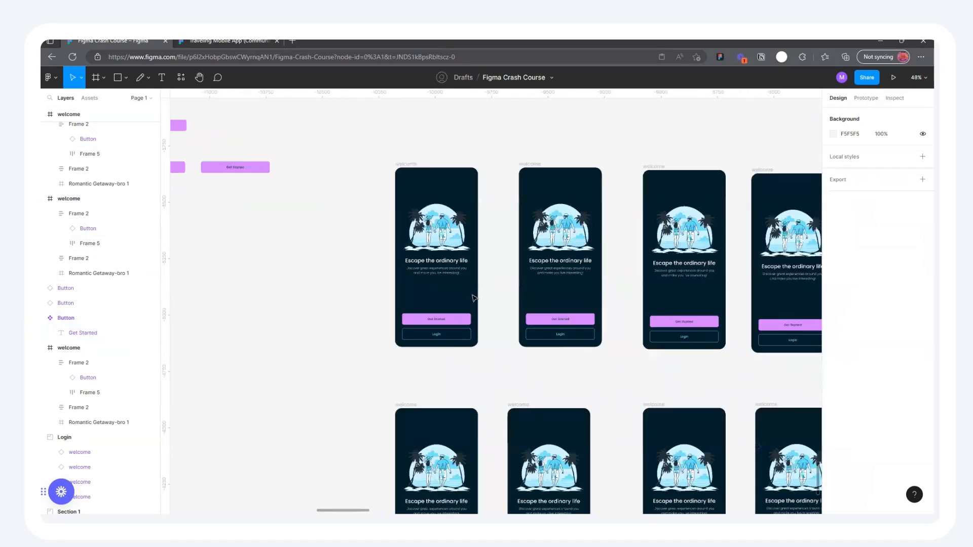
scroll(631, 285, "up", 4)
scroll(479, 250, "down", 4)
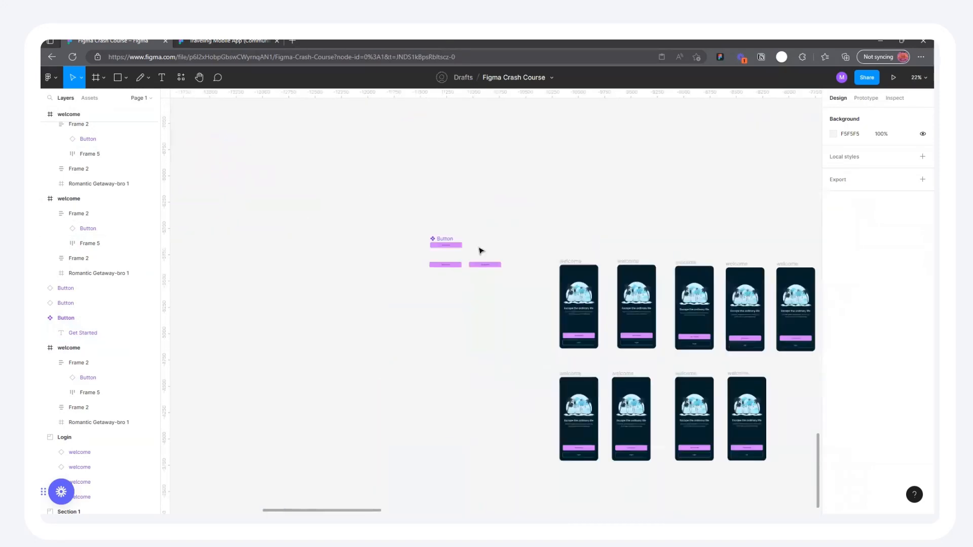
Delete the two loose Button instances beneath the main component
scroll(479, 250, "up", 3)
scroll(562, 333, "up", 3)
left_click_drag(322, 341, 759, 419)
key("Delete")
scroll(478, 288, "down", 4)
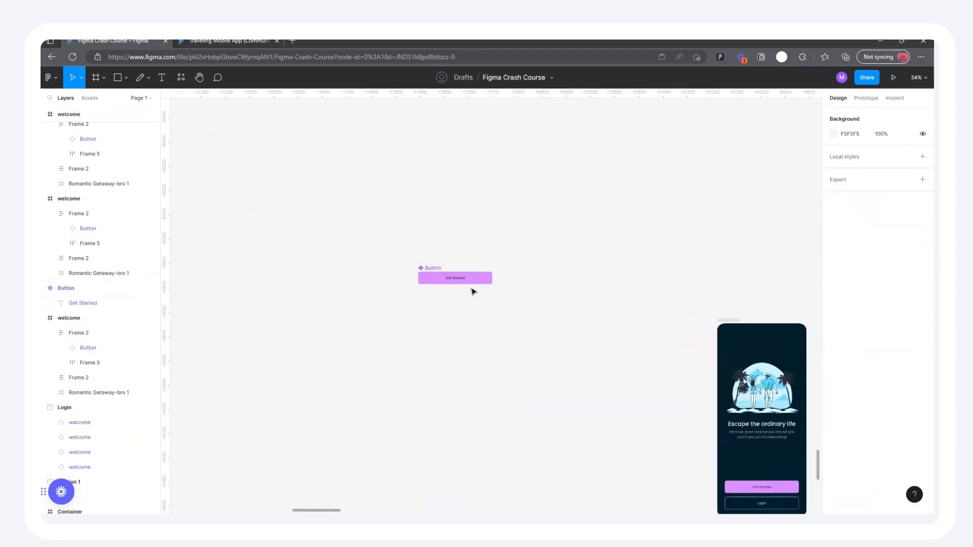
Move the main Button component farther from the welcome screens to X -12534, Y -5974, and create an instance directly beneath it
left_click(441, 277)
left_click_drag(339, 243, 349, 245)
scroll(443, 269, "down", 2)
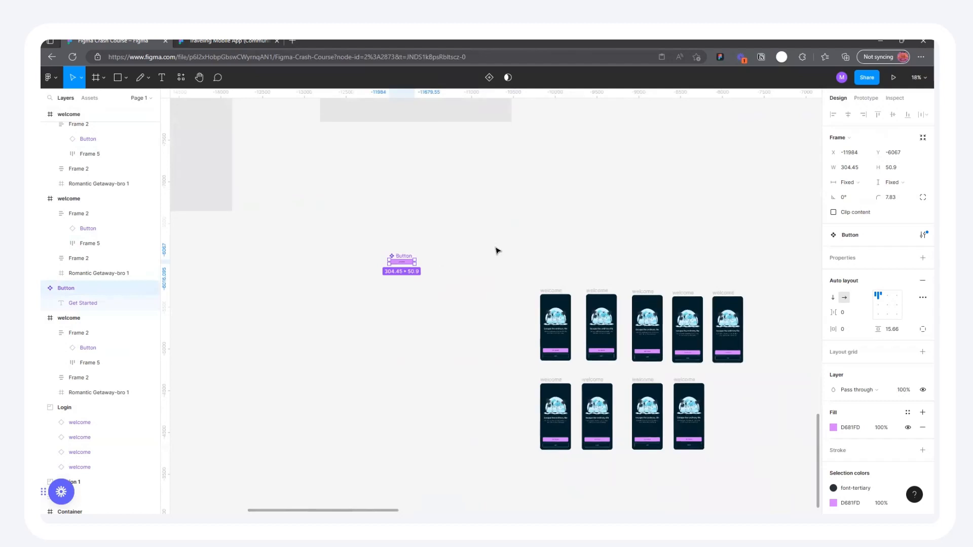
scroll(509, 260, "down", 3)
scroll(507, 268, "up", 4)
scroll(504, 274, "up", 2)
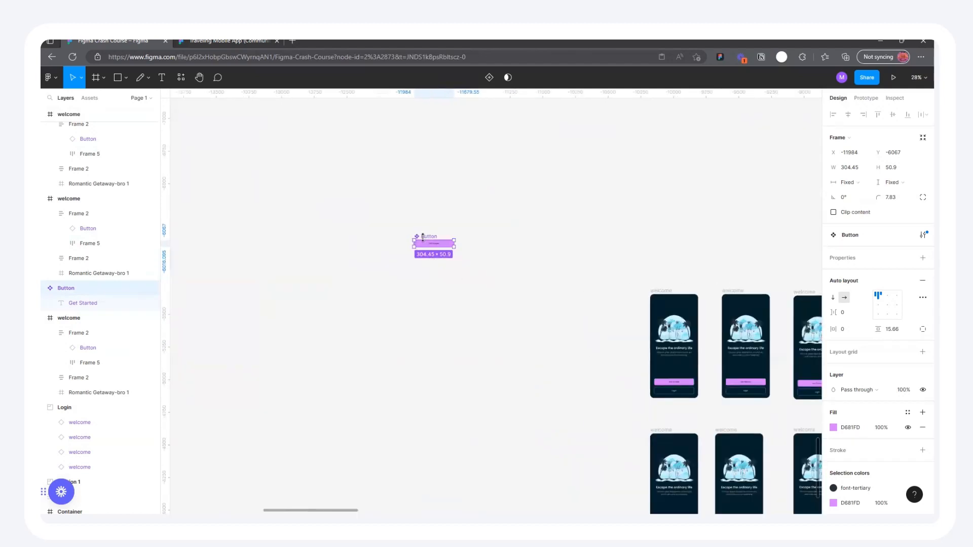
left_click_drag(428, 237, 357, 279)
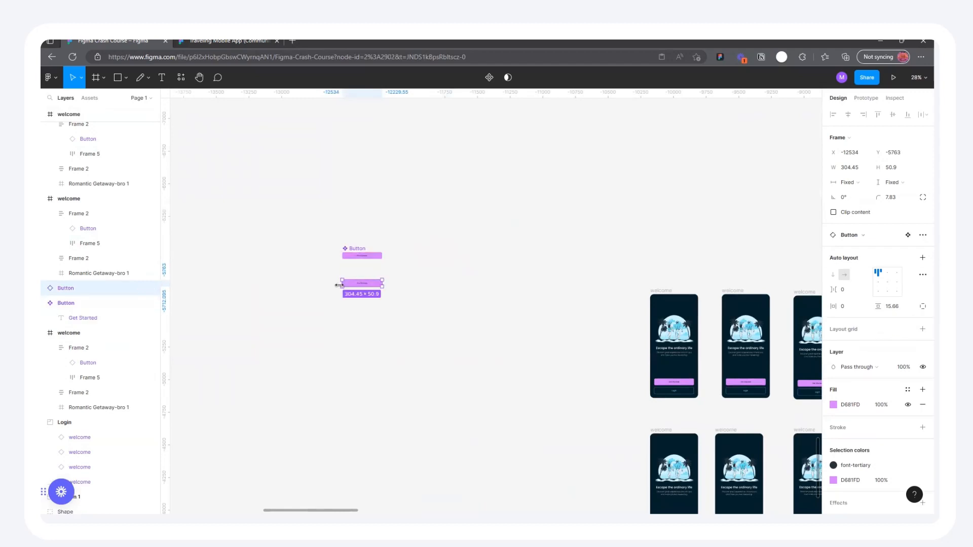
Delete the instance beneath the main Button component and select the main component
scroll(360, 283, "up", 2)
key("Delete")
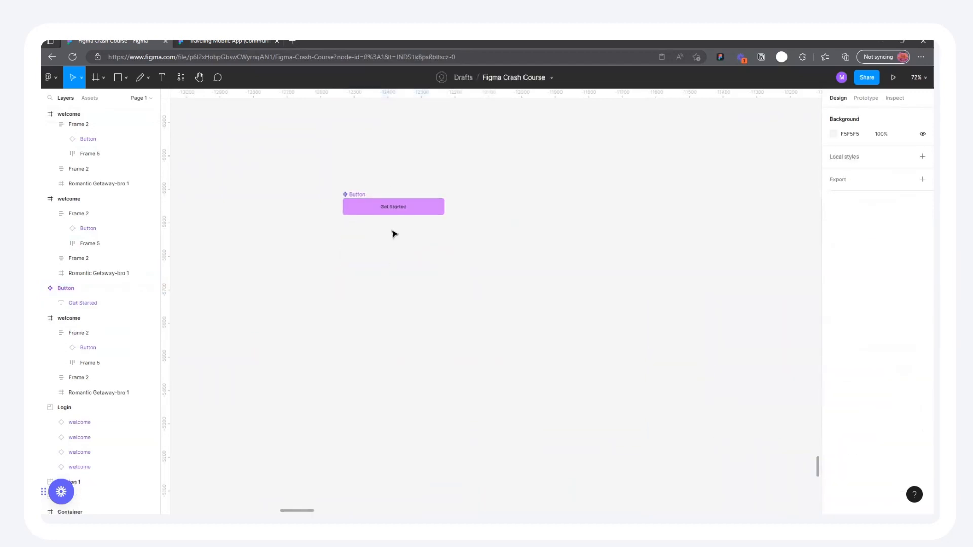
left_click(347, 195)
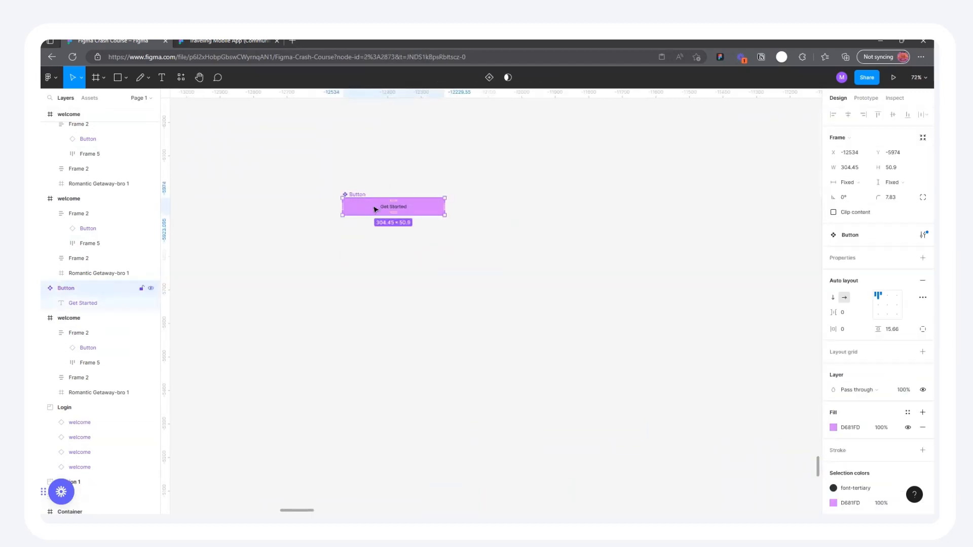
Reposition the main Button component to X -12452, Y -6020 and add a second variant to it
left_click_drag(351, 194, 362, 173)
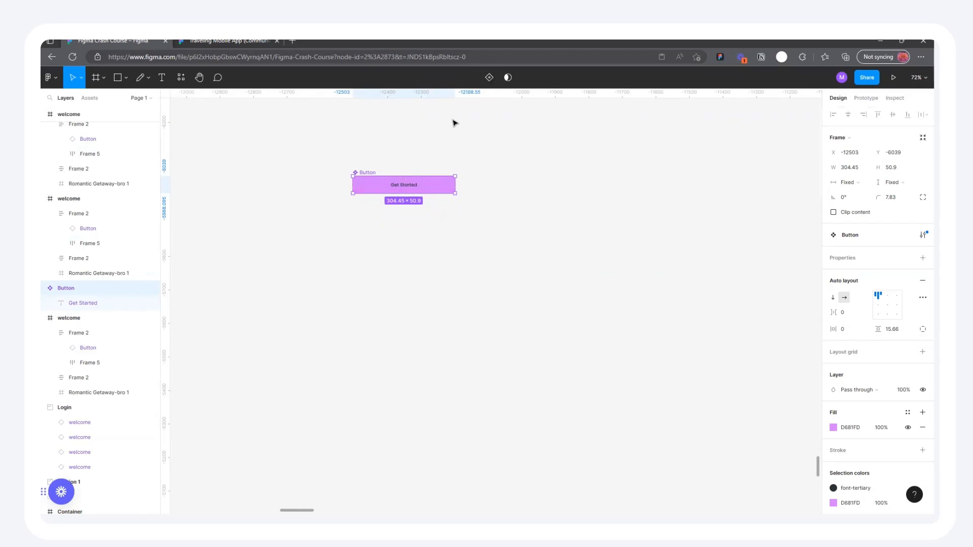
left_click(525, 160)
left_click_drag(368, 173, 384, 179)
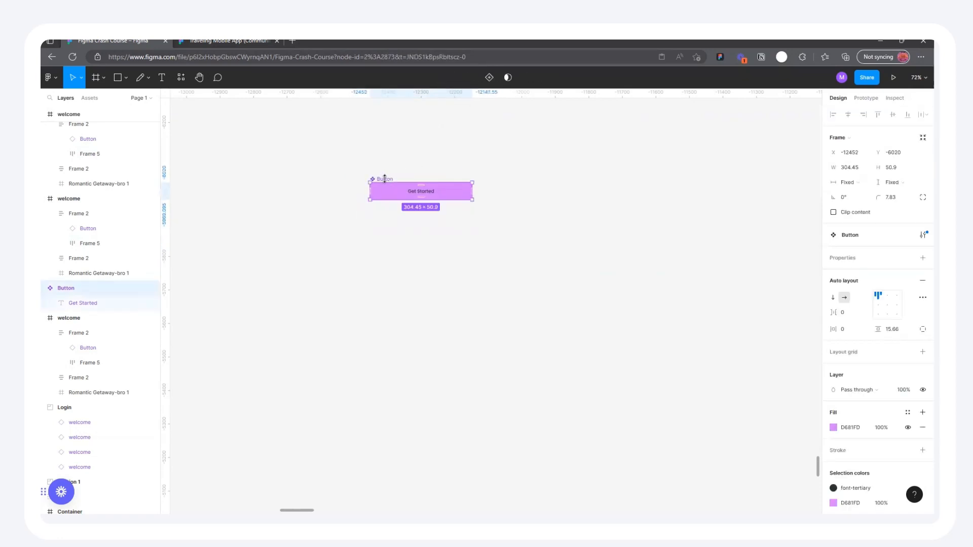
left_click(489, 78)
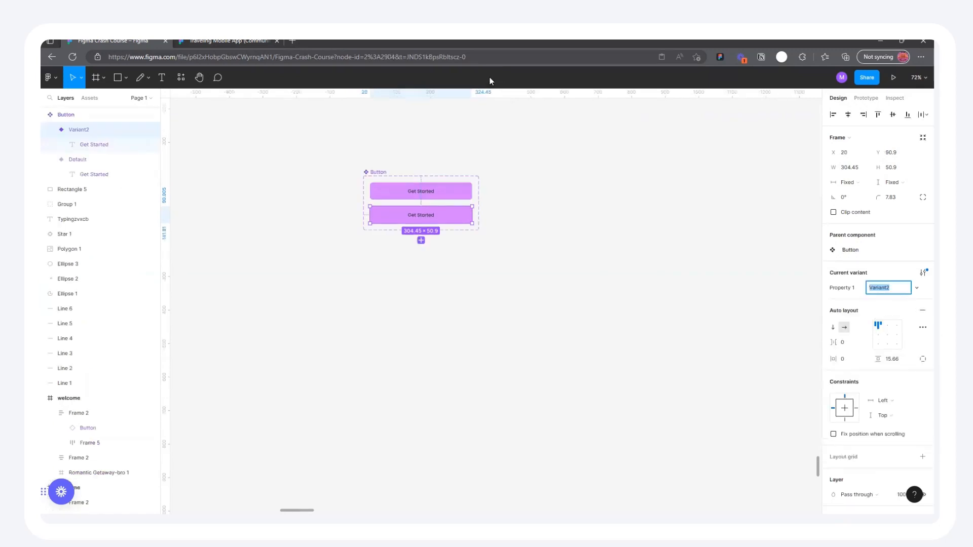
scroll(397, 173, "up", 5)
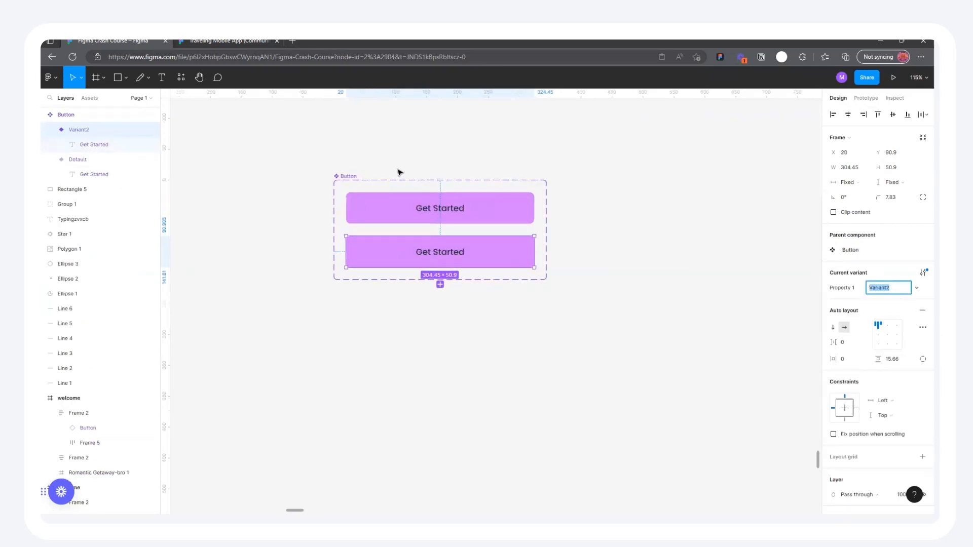
left_click(342, 176)
scroll(348, 152, "down", 1)
scroll(482, 202, "up", 3)
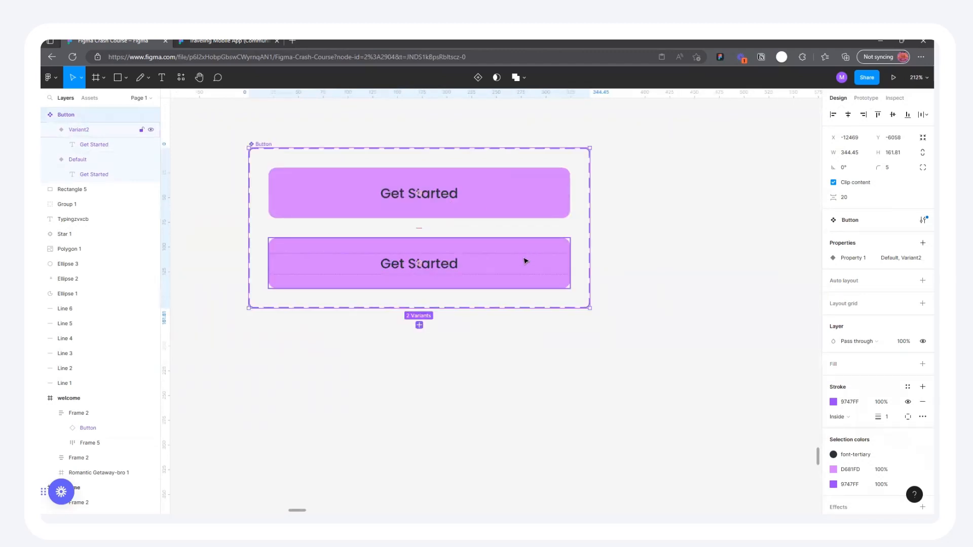
Turn the second Button variant into an outline: remove its fill and add a stroke in the first variant's purple, D681FD
left_click(343, 263)
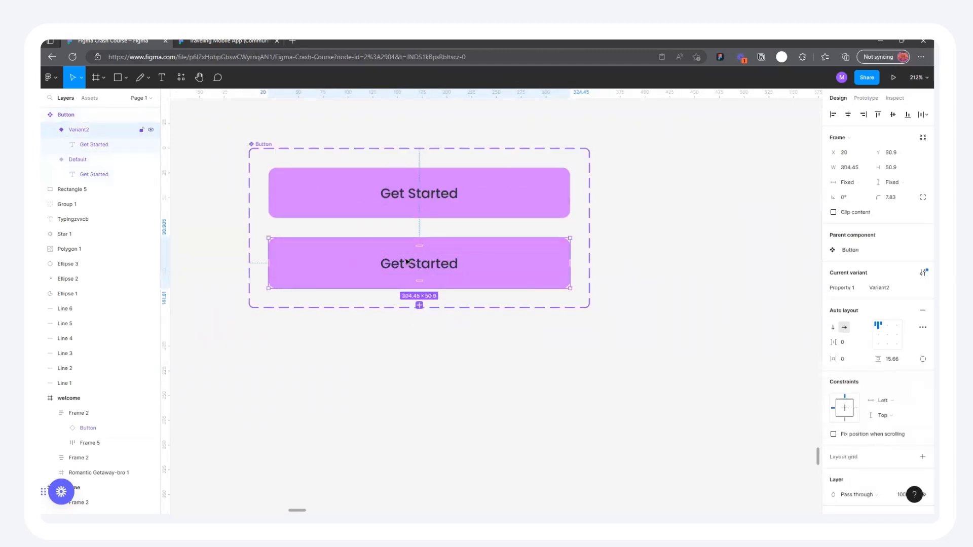
scroll(904, 404, "down", 4)
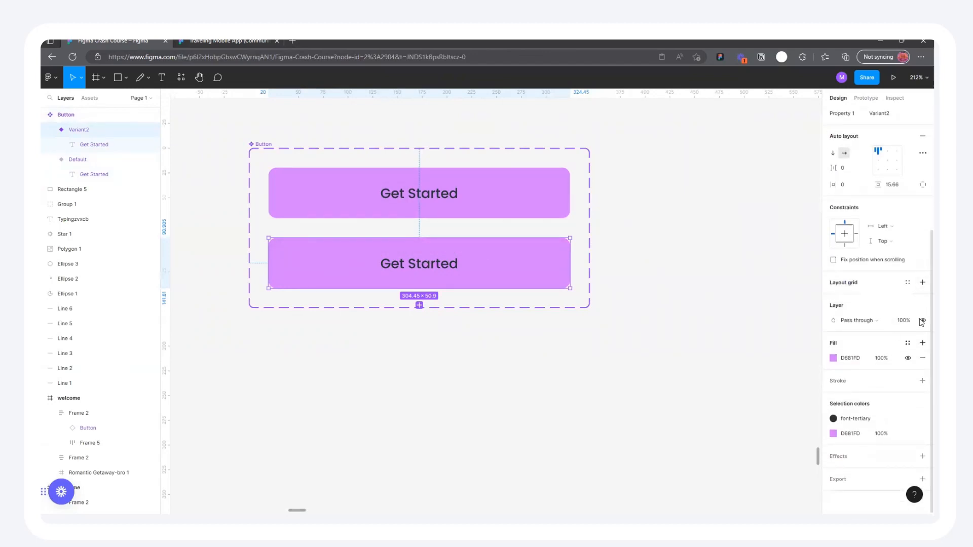
left_click(922, 381)
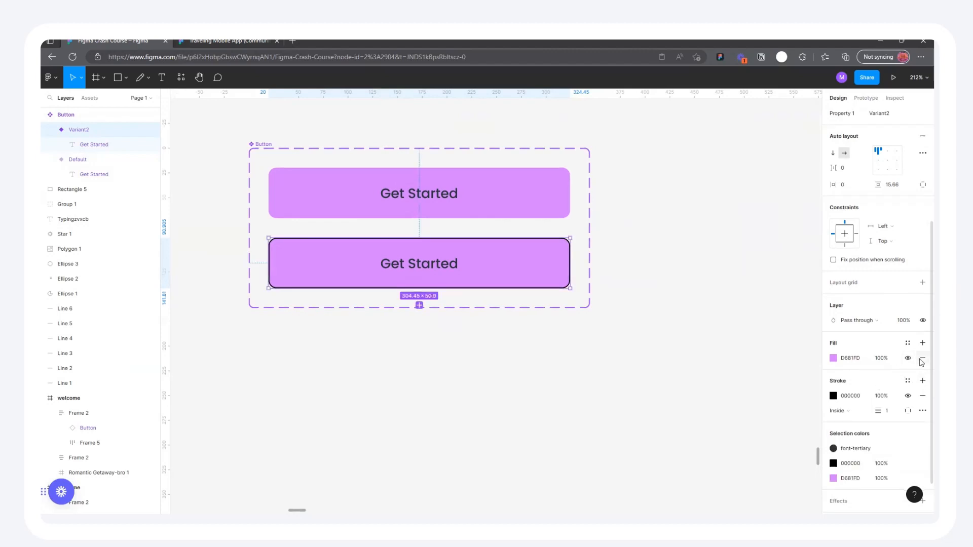
left_click(922, 358)
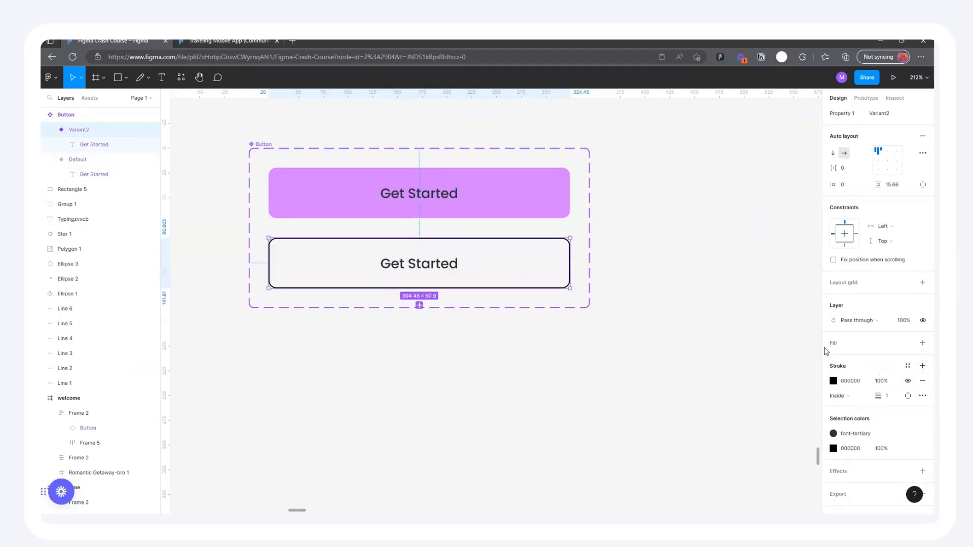
left_click(833, 381)
left_click(725, 411)
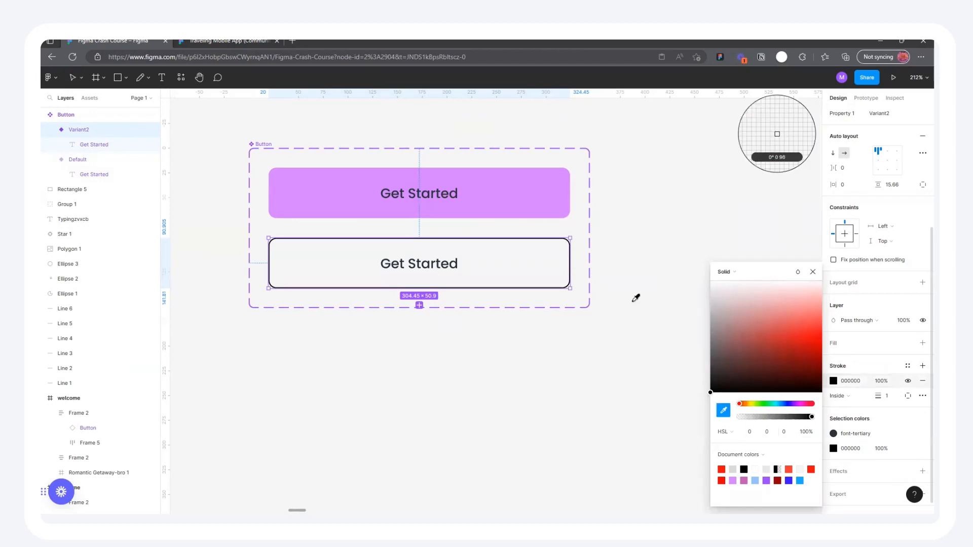
left_click(554, 195)
Recolour the second variant's Get Started text with the purple sampled from the first variant's fill
double_click(473, 261)
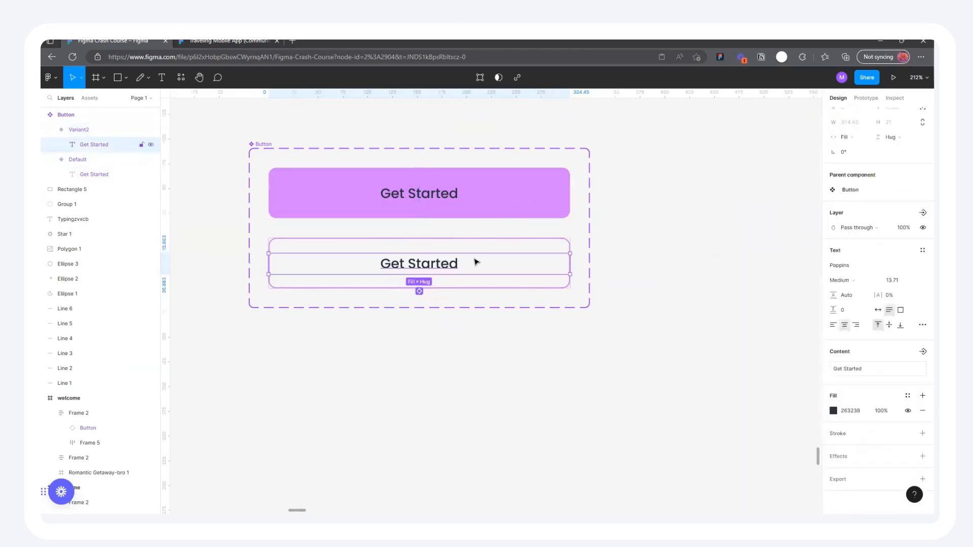
left_click(833, 411)
left_click(723, 410)
left_click(536, 191)
left_click(671, 205)
scroll(671, 206, "down", 5)
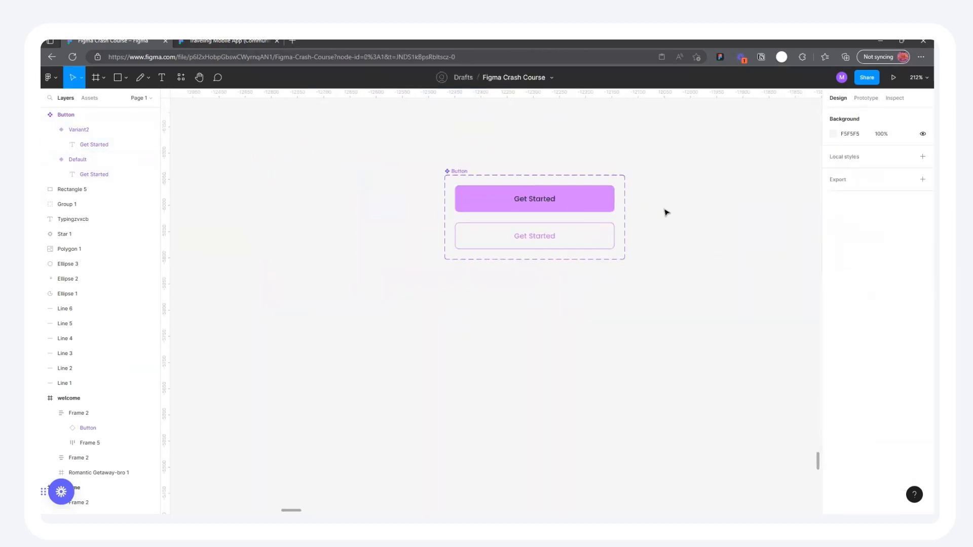
Move the Button component set to about X -12652 and rename its second variant Outlined
left_click_drag(498, 176, 402, 174)
scroll(462, 174, "up", 3)
left_click(448, 209)
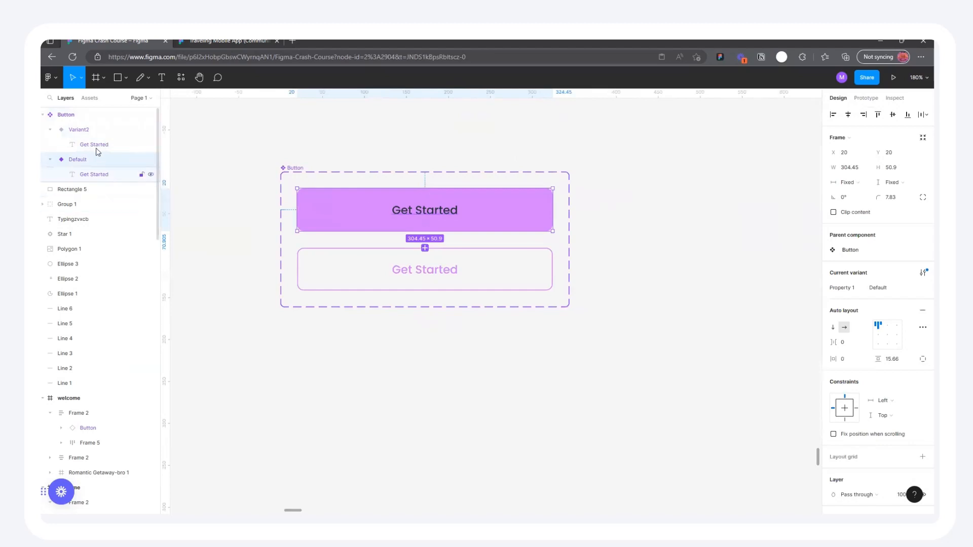
left_click(513, 266)
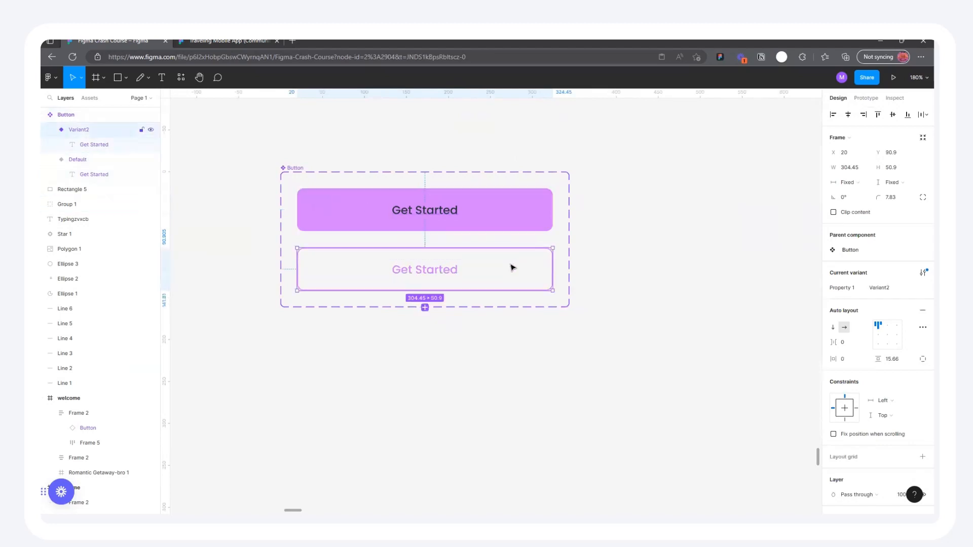
double_click(95, 128)
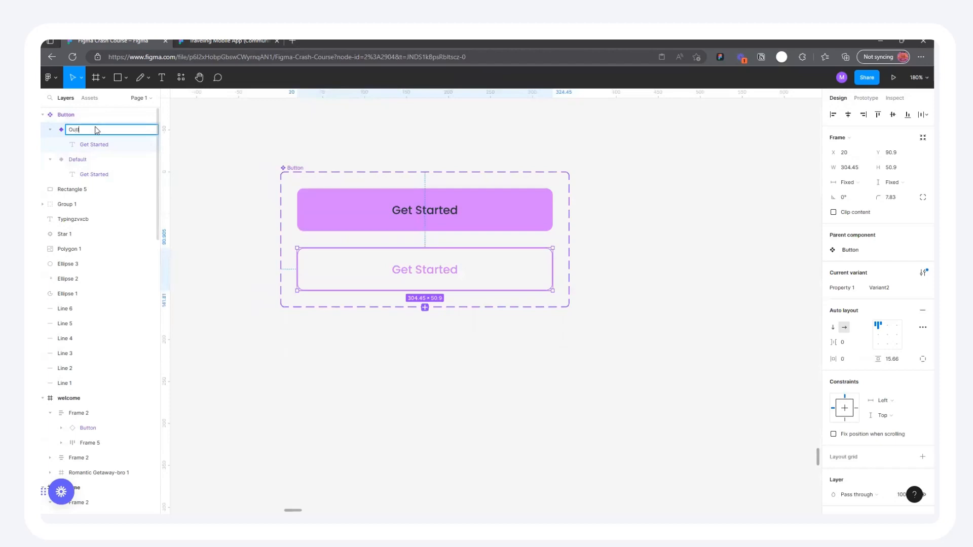
type("Outlined")
left_click(333, 124)
Create an instance of the Default variant beside the component set and cut it from the canvas
scroll(279, 198, "down", 5)
left_click(303, 181)
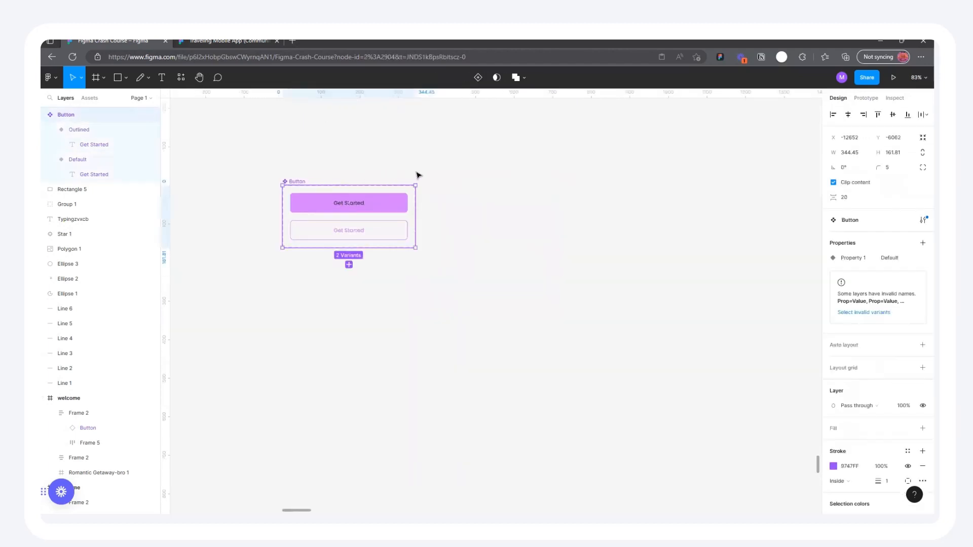
left_click(314, 197)
scroll(303, 204, "down", 2)
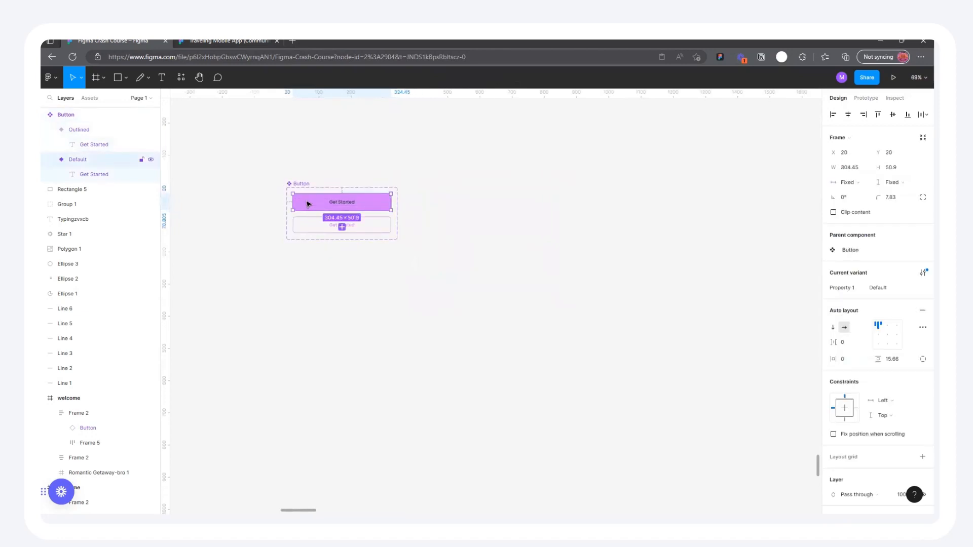
left_click_drag(308, 204, 475, 208)
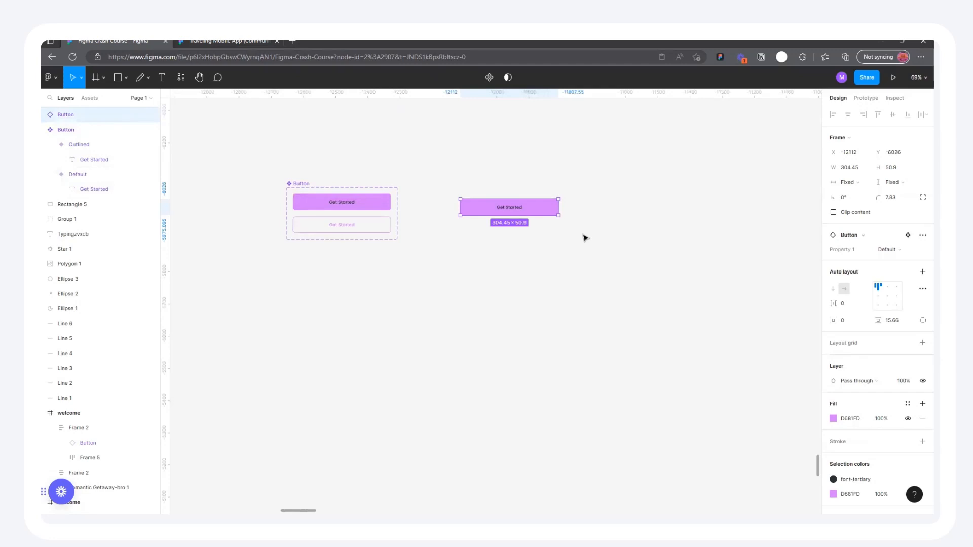
key("Delete")
Duplicate a welcome screen beside the Button component set at X -11595, Y -6196, and delete the copy's Get Started and Login buttons
scroll(432, 226, "down", 8)
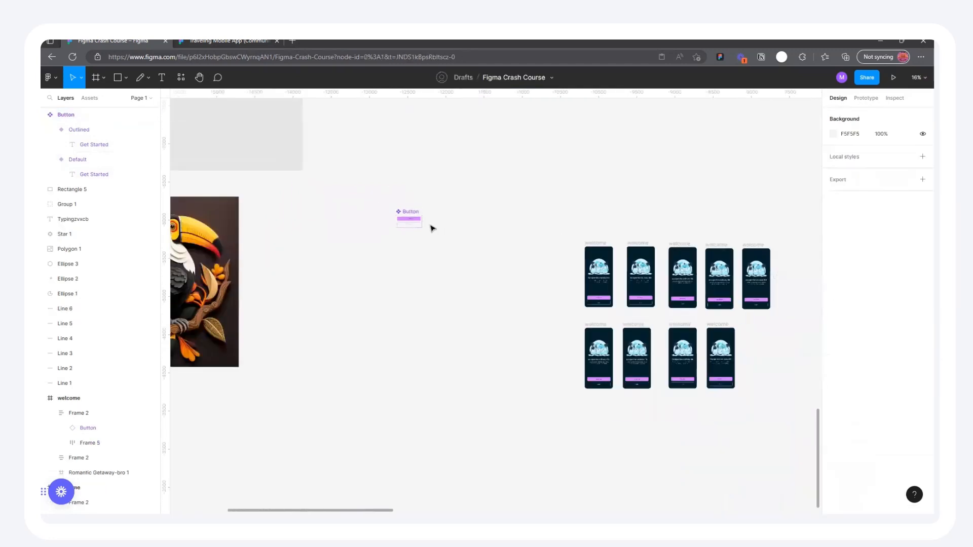
scroll(544, 250, "up", 2)
left_click_drag(548, 234, 420, 186, "alt")
scroll(421, 244, "up", 10)
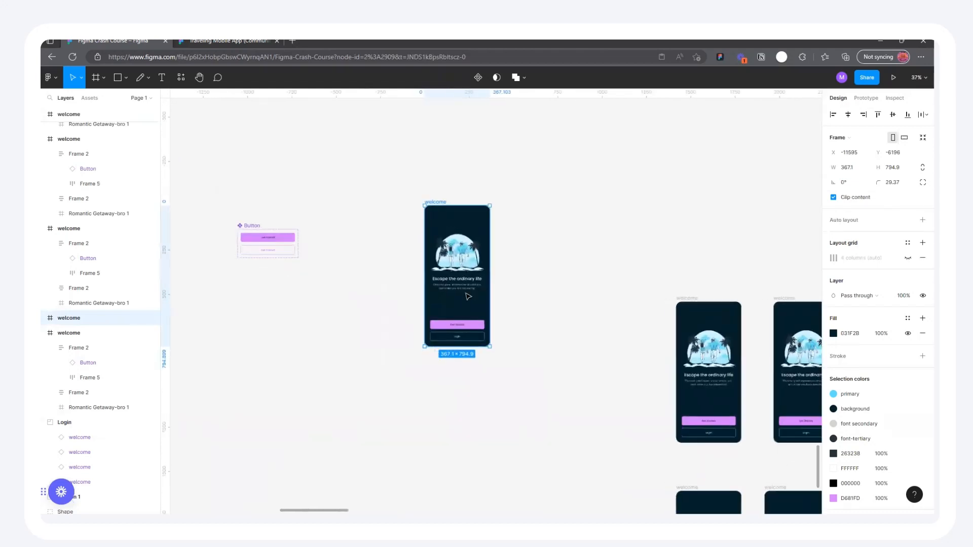
left_click(499, 275)
key("Delete")
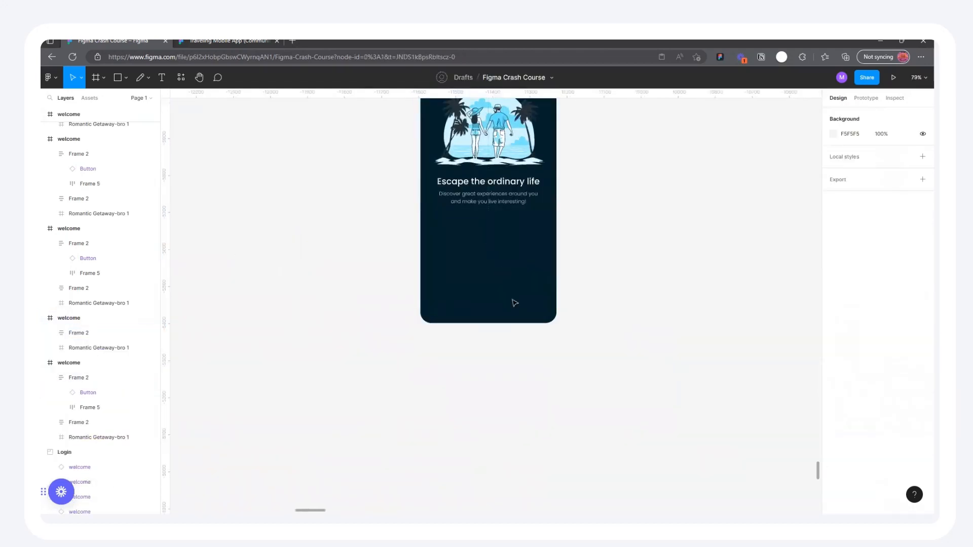
Paste the Button instance into the duplicated welcome screen and position it below the text at about X 30, Y 650
scroll(512, 302, "down", 4)
left_click(492, 158)
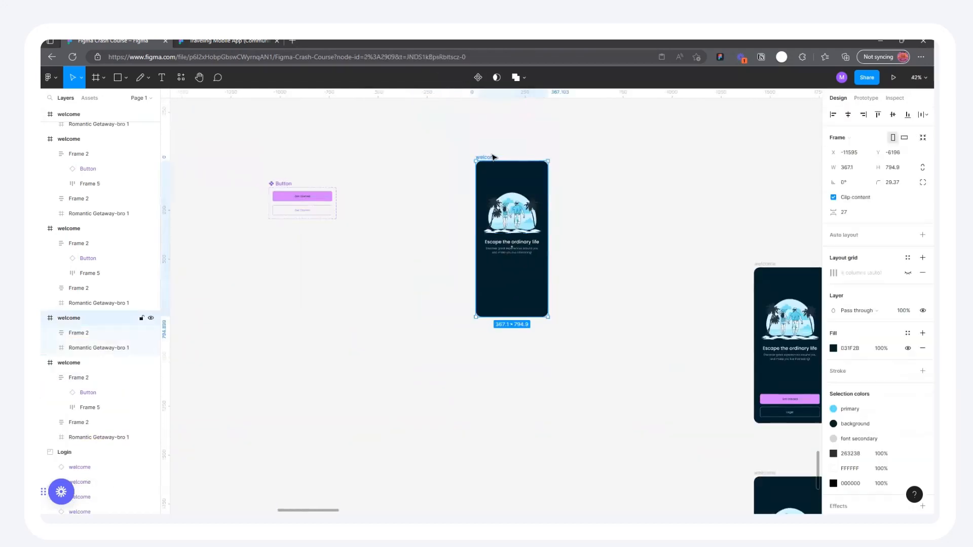
key("ctrl+v")
scroll(513, 240, "up", 5)
left_click_drag(496, 155, 497, 357)
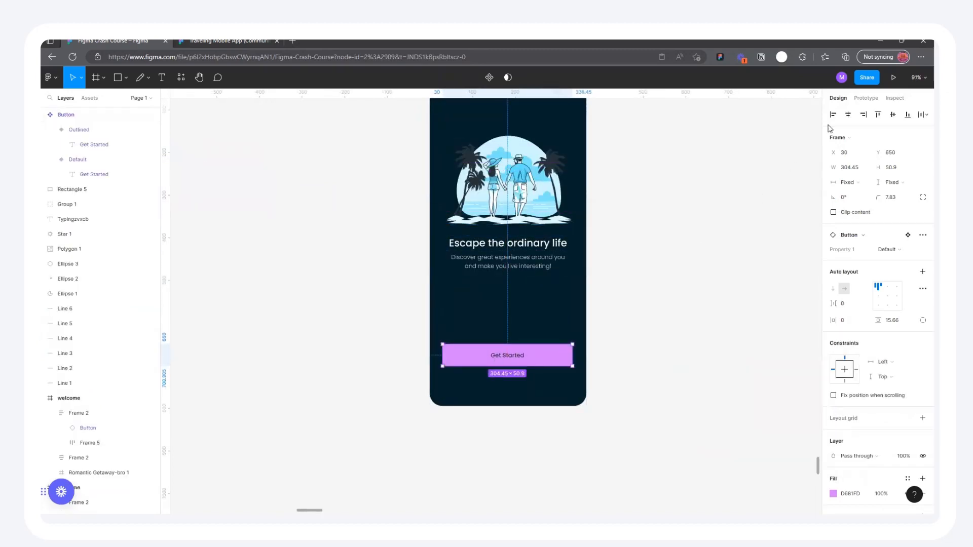
Move the duplicated welcome screen closer to the Button component set, to X -11653, Y -6223
left_click(508, 323)
scroll(508, 319, "down", 5)
scroll(638, 314, "up", 3)
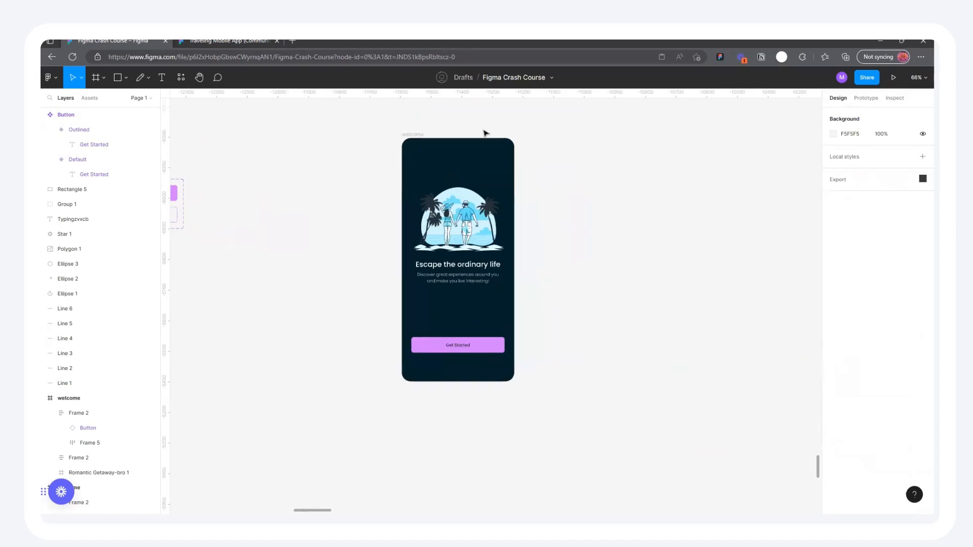
left_click(423, 134)
scroll(568, 177, "down", 3)
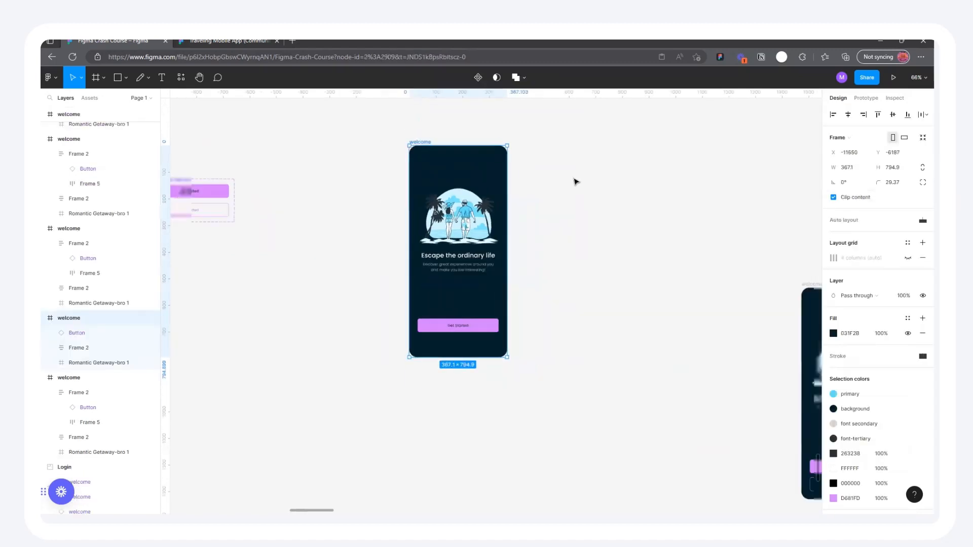
scroll(467, 157, "up", 4)
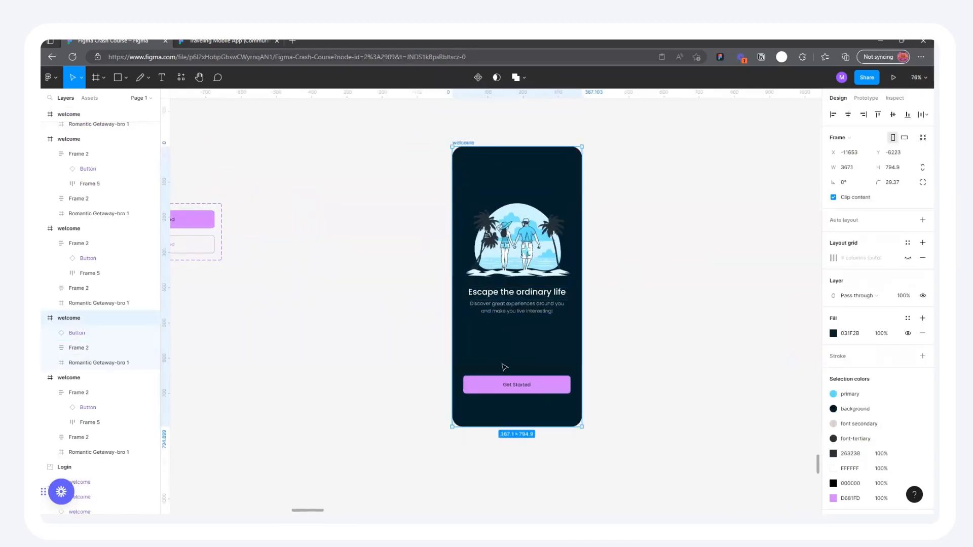
Check the Property 1 variant options of the Button instance on the duplicated welcome screen
left_click(508, 389)
scroll(513, 386, "down", 2)
scroll(513, 386, "up", 4)
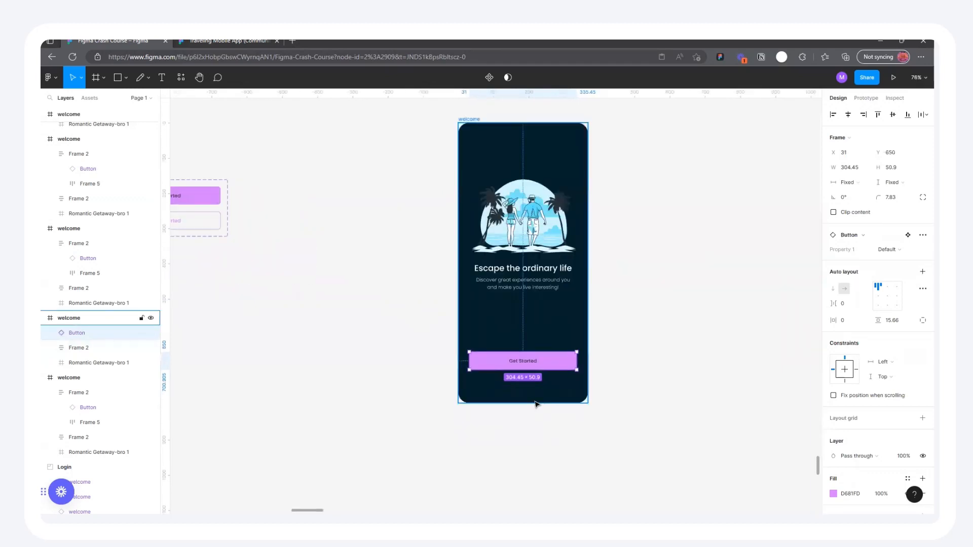
left_click(895, 250)
left_click(895, 251)
left_click(681, 261)
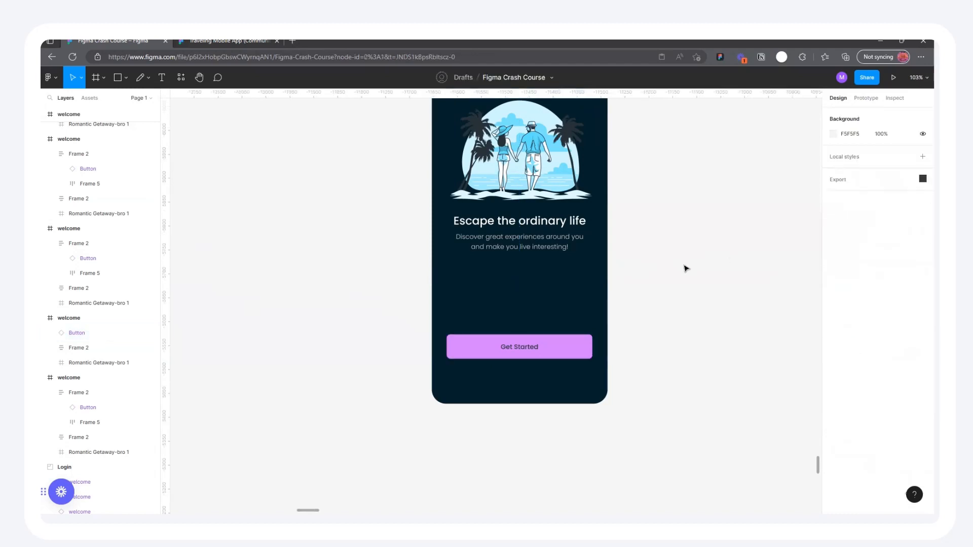
Set the outlined variant's Property 1 value to Outlined in the Button component set
scroll(684, 267, "down", 5)
scroll(467, 218, "up", 10)
left_click(387, 219)
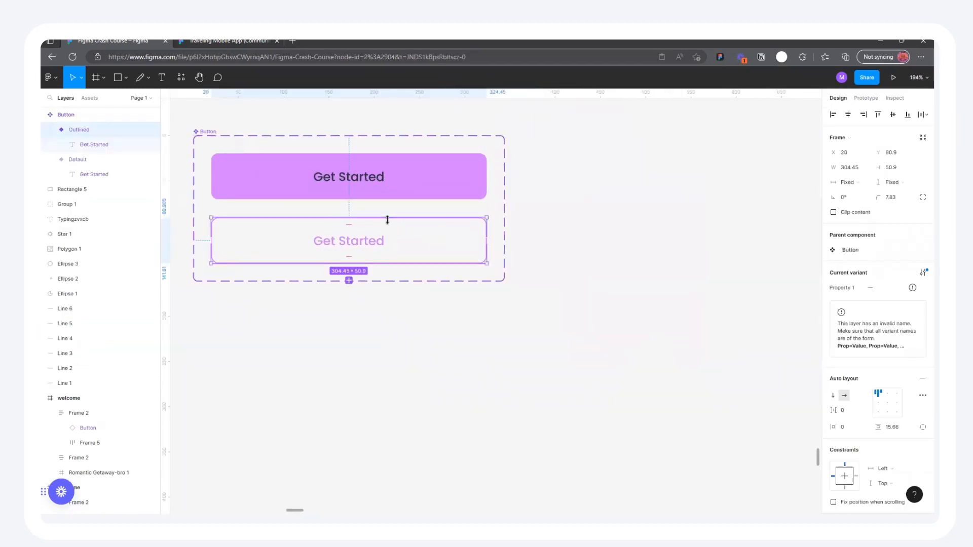
scroll(387, 220, "down", 10)
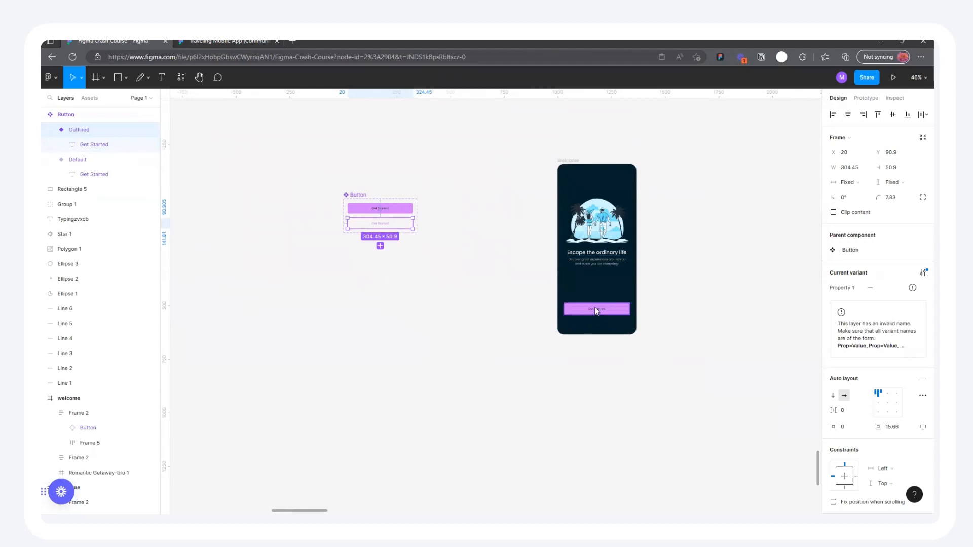
left_click(597, 310)
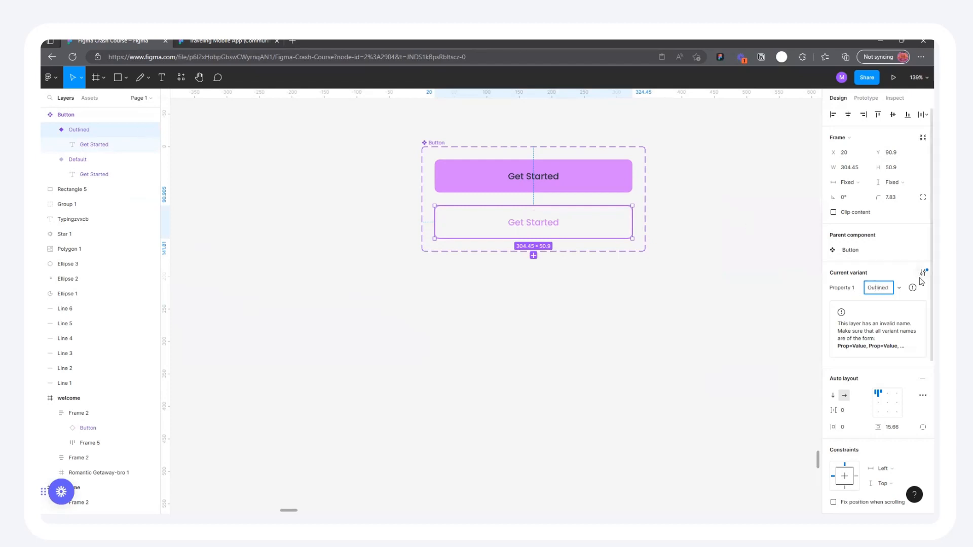
left_click(727, 197)
Compare Property 1 on the duplicated screen's Button instance with the Default variant in the component set
scroll(463, 197, "down", 5)
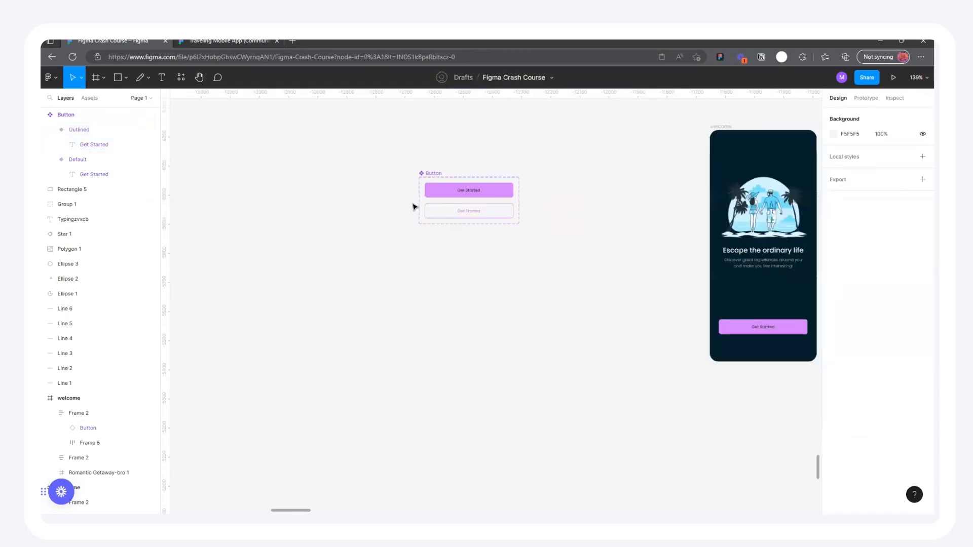
scroll(587, 261, "up", 5)
left_click(536, 258)
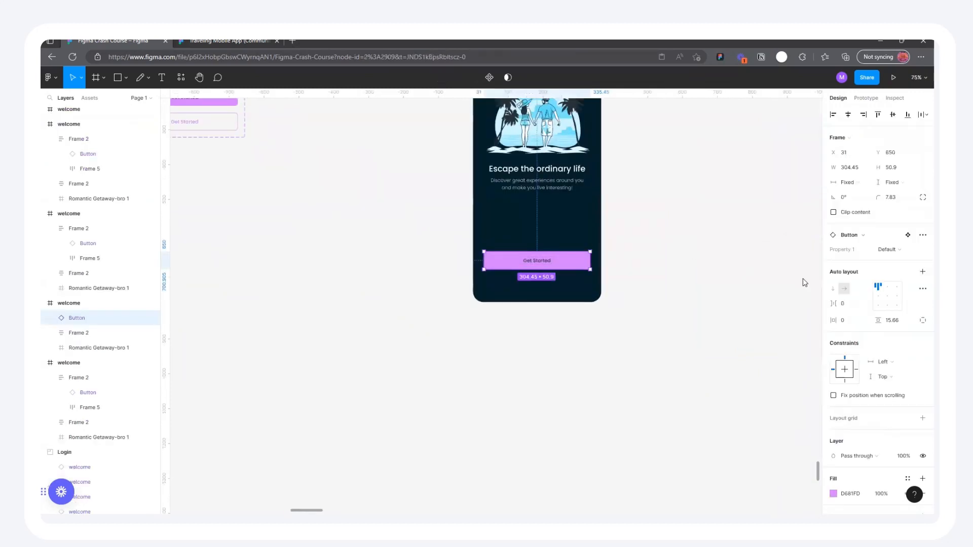
scroll(668, 272, "down", 3)
scroll(356, 172, "up", 5)
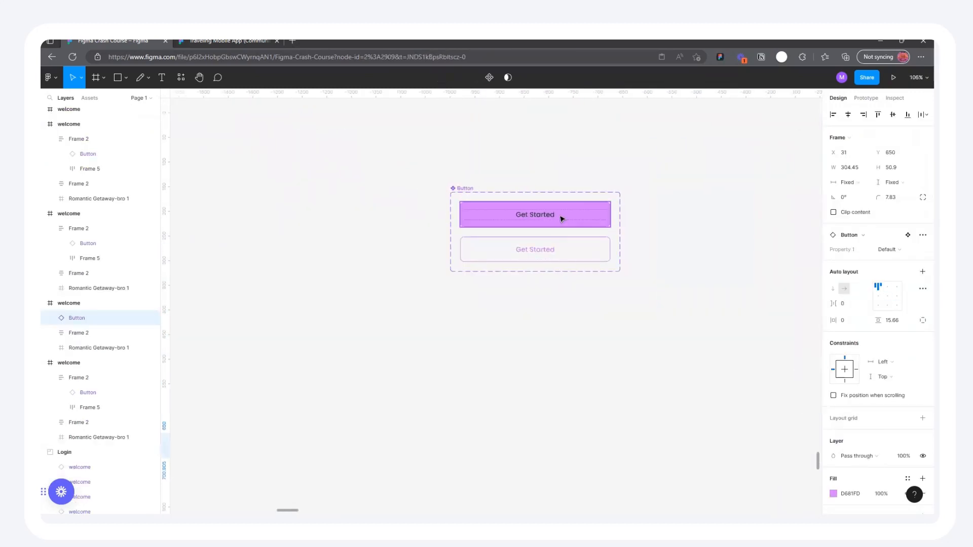
left_click(564, 217)
scroll(574, 213, "up", 3)
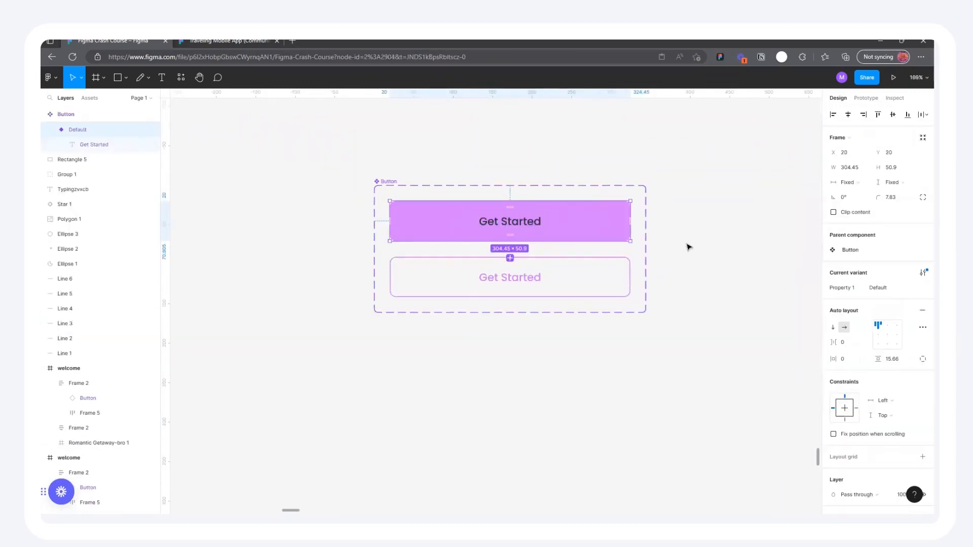
left_click(510, 258)
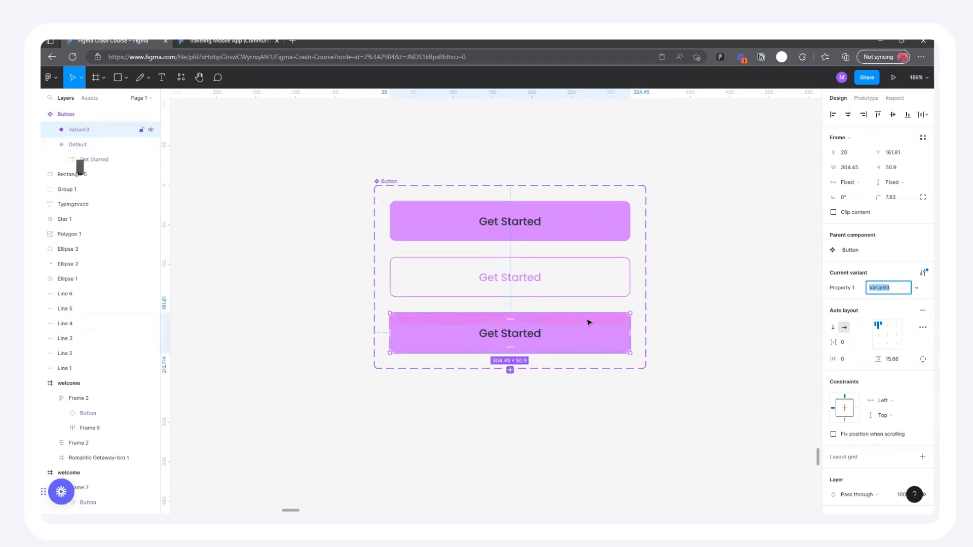
key("ctrl+z")
left_click(602, 270)
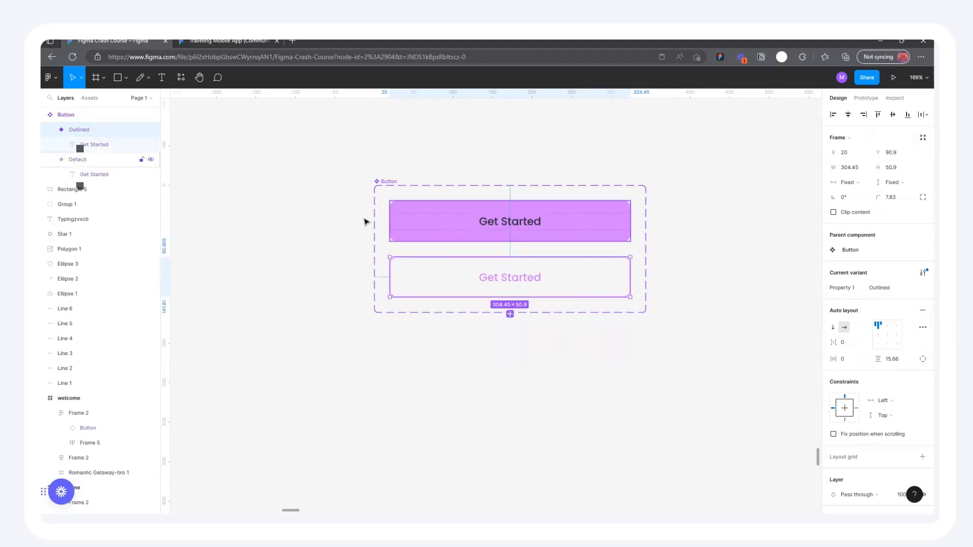
Switch Property 1 of the duplicated welcome screen's Button instance between Outlined and Default, leaving it on Default
scroll(366, 222, "down", 5)
scroll(590, 324, "up", 3)
left_click(598, 310)
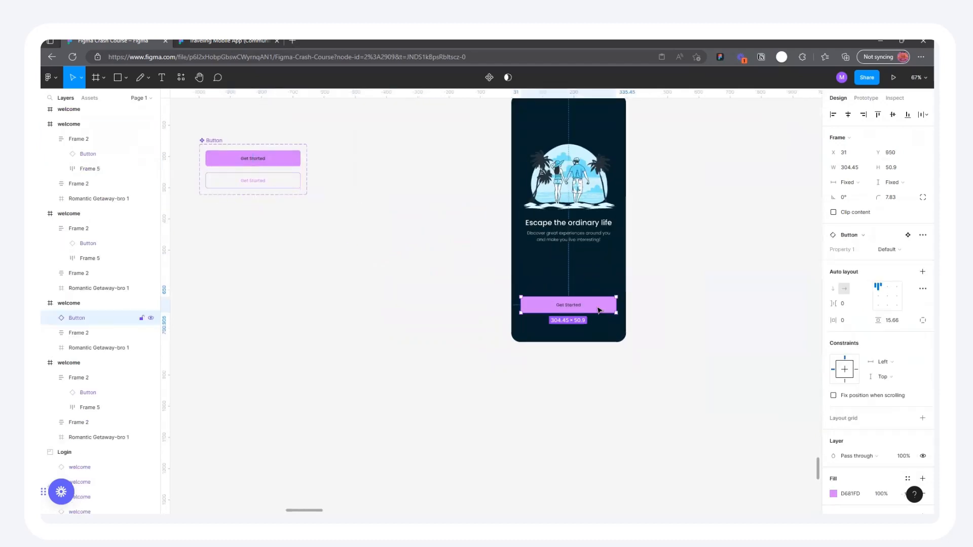
scroll(597, 310, "up", 2)
left_click(888, 249)
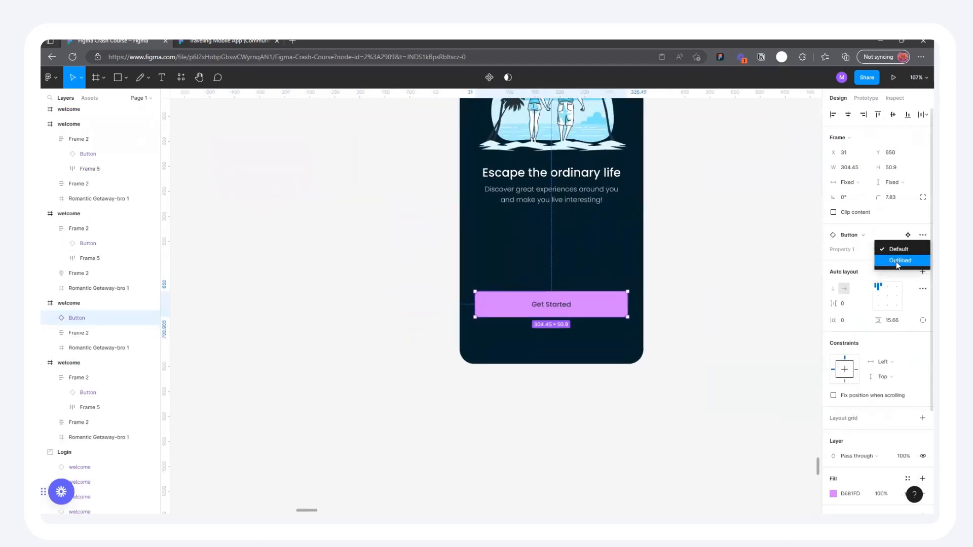
left_click(895, 262)
left_click(894, 249)
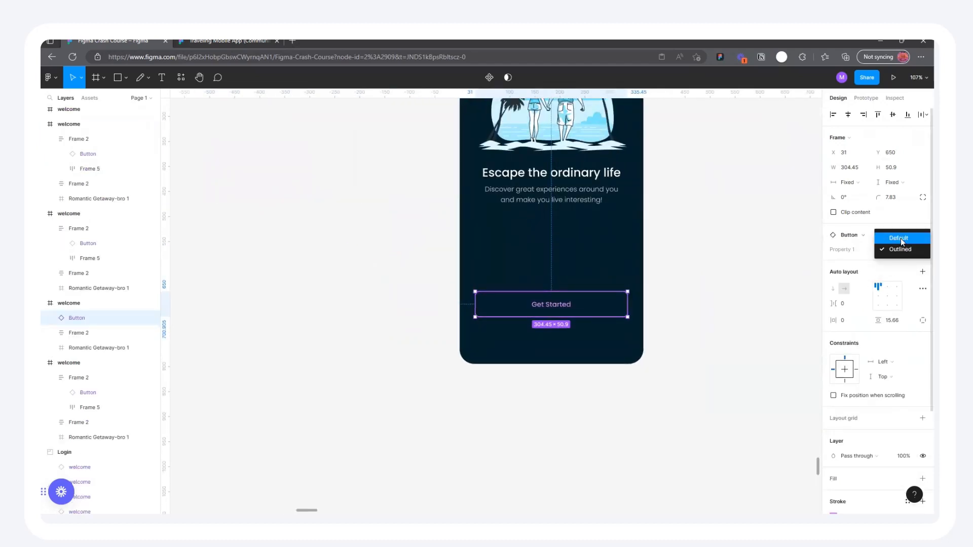
left_click(901, 238)
left_click(905, 251)
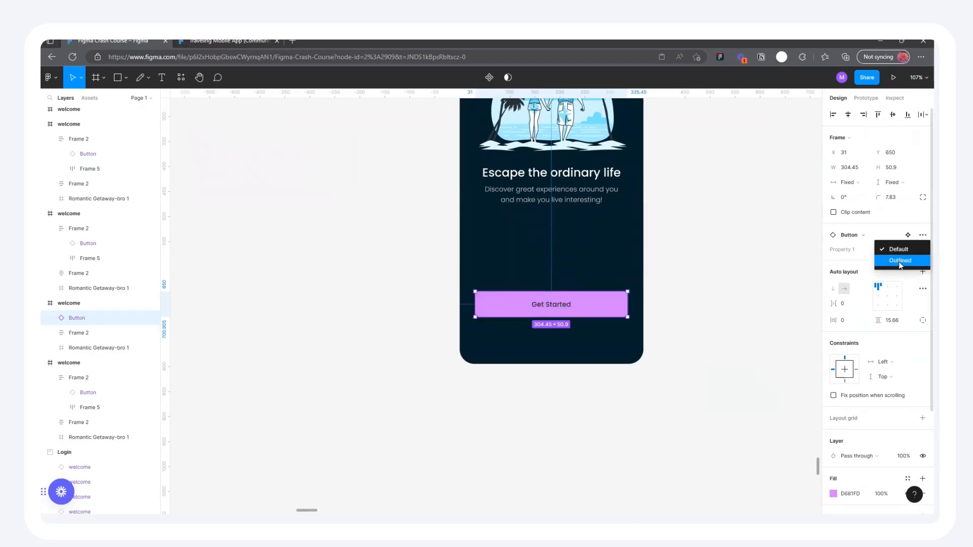
left_click(899, 262)
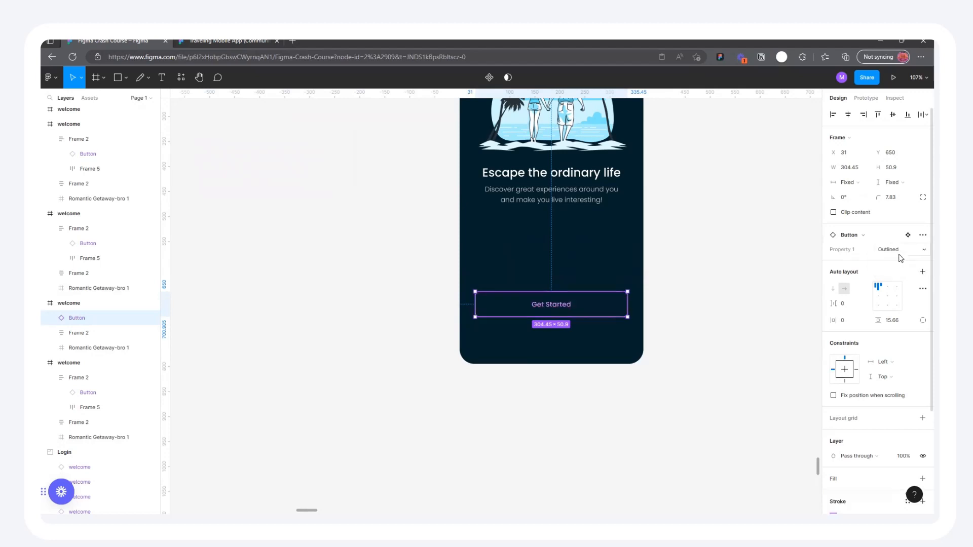
left_click(898, 239)
left_click(689, 257)
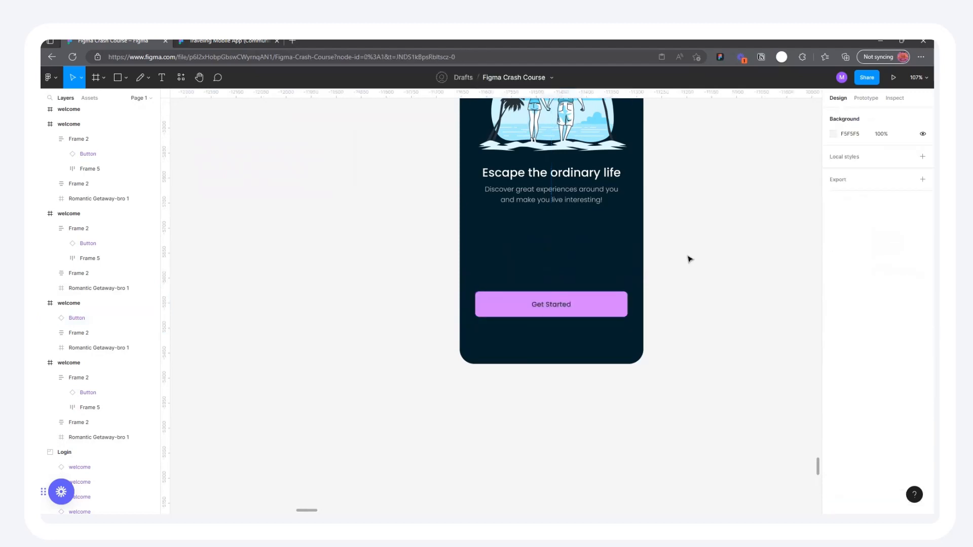
Set Property 1 of the duplicated welcome screen's Button instance to Outlined
scroll(689, 256, "down", 5)
left_click(601, 294)
left_click(898, 249)
left_click(893, 261)
left_click(716, 223)
Place a copy of the welcome screen with the outlined button beside the original, at X -11172, Y -6223
scroll(712, 241, "down", 4)
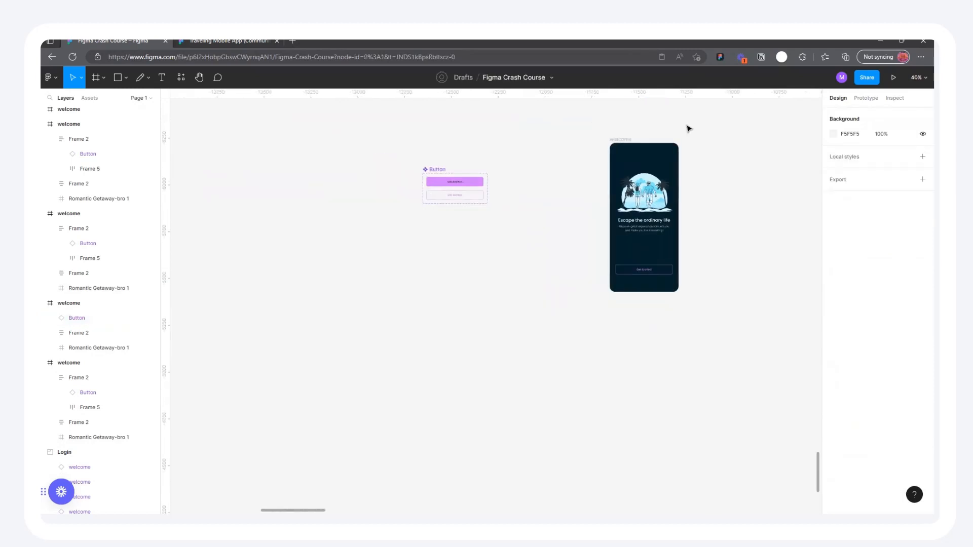
scroll(688, 136, "up", 4)
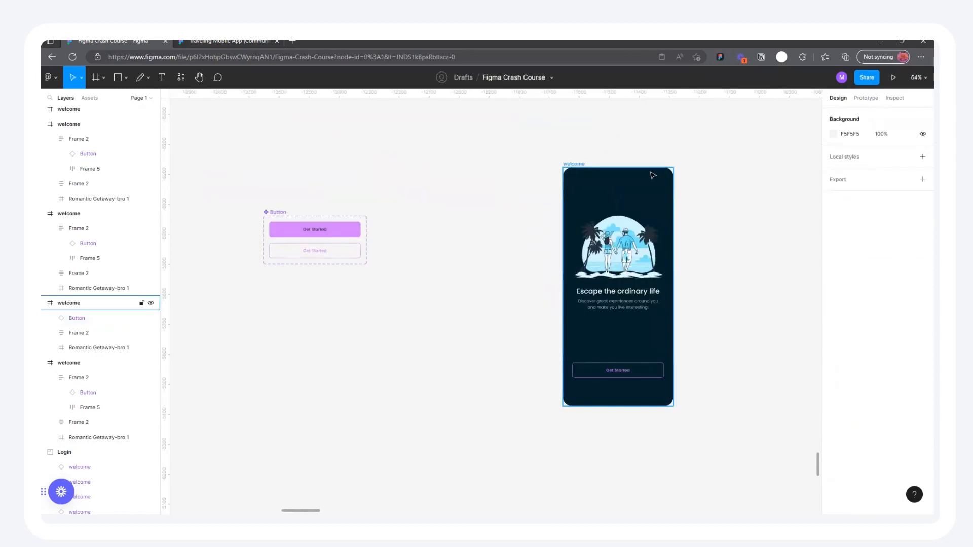
left_click(574, 163)
scroll(586, 147, "down", 4)
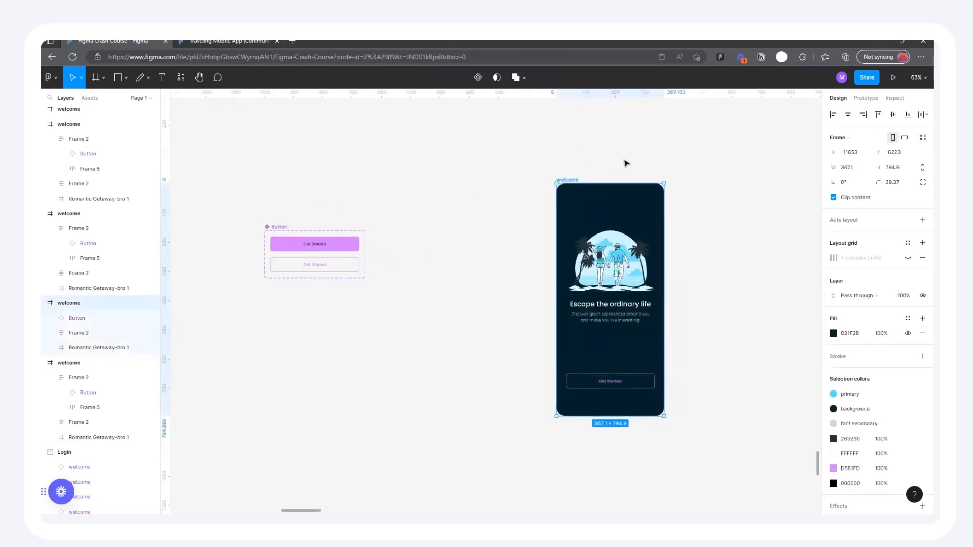
scroll(631, 178, "down", 5)
scroll(524, 188, "up", 4)
scroll(527, 189, "up", 3)
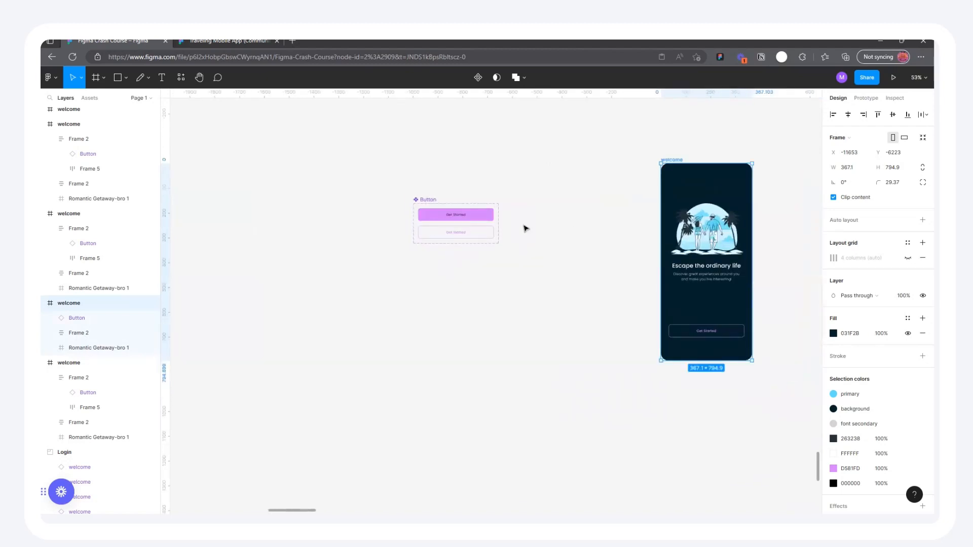
scroll(558, 220, "right", 3)
left_click_drag(540, 164, 667, 163)
left_click_drag(659, 161, 657, 162)
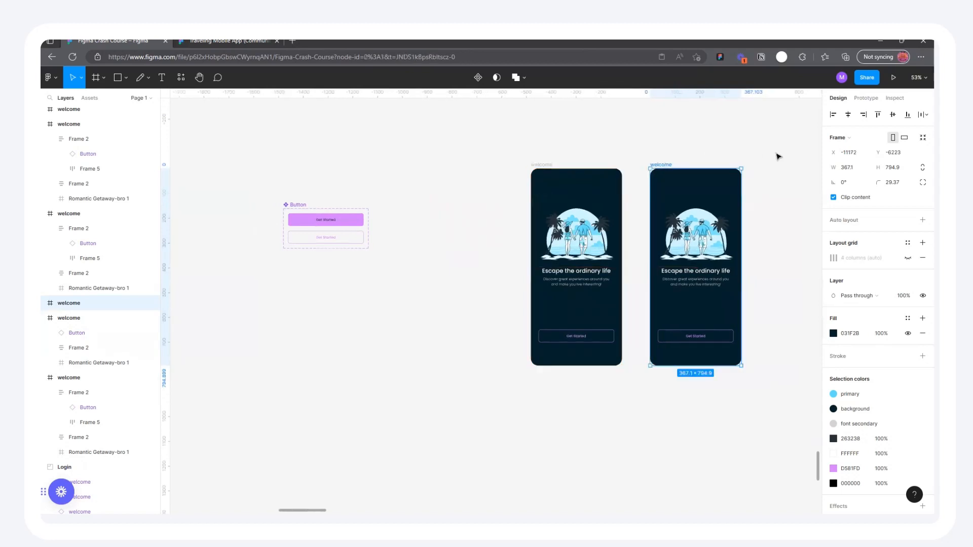
Delete the new copy of the welcome screen beside the original
left_click(777, 154)
left_click(663, 166)
key("Delete")
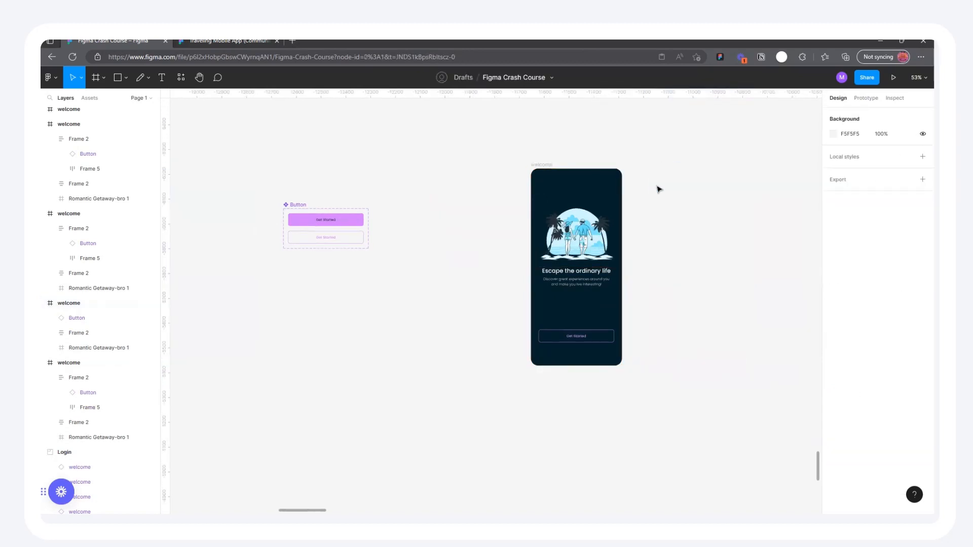
Copy the Get Started button from a welcome screen with a Login button onto the empty canvas at X -11178, Y -5602
scroll(635, 413, "up", 5)
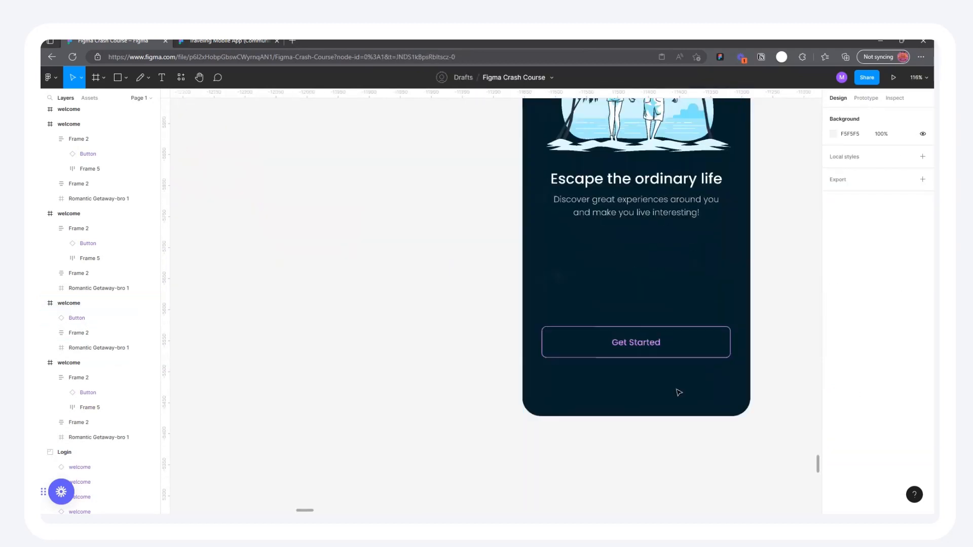
scroll(631, 347, "down", 6)
scroll(630, 353, "up", 4)
scroll(471, 292, "down", 4)
scroll(599, 398, "up", 3)
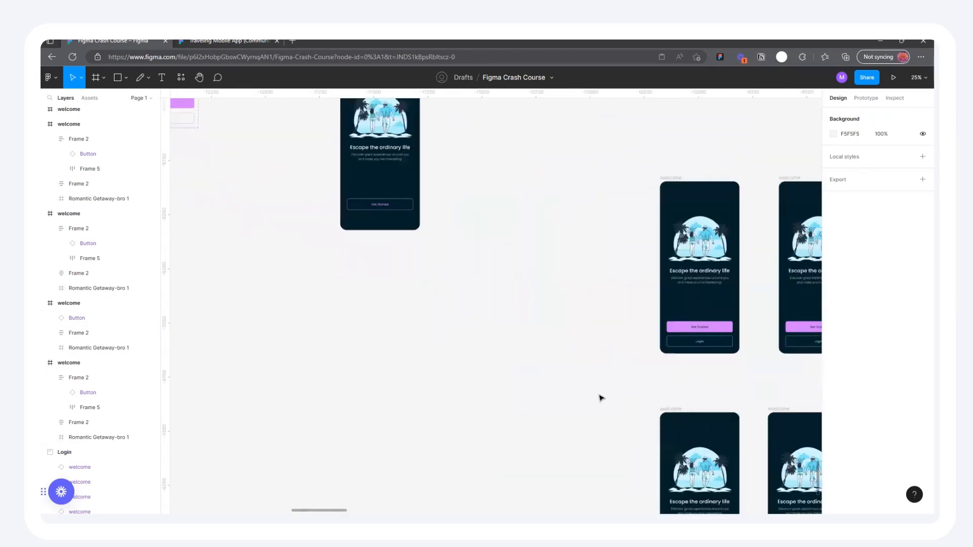
scroll(733, 317, "up", 6)
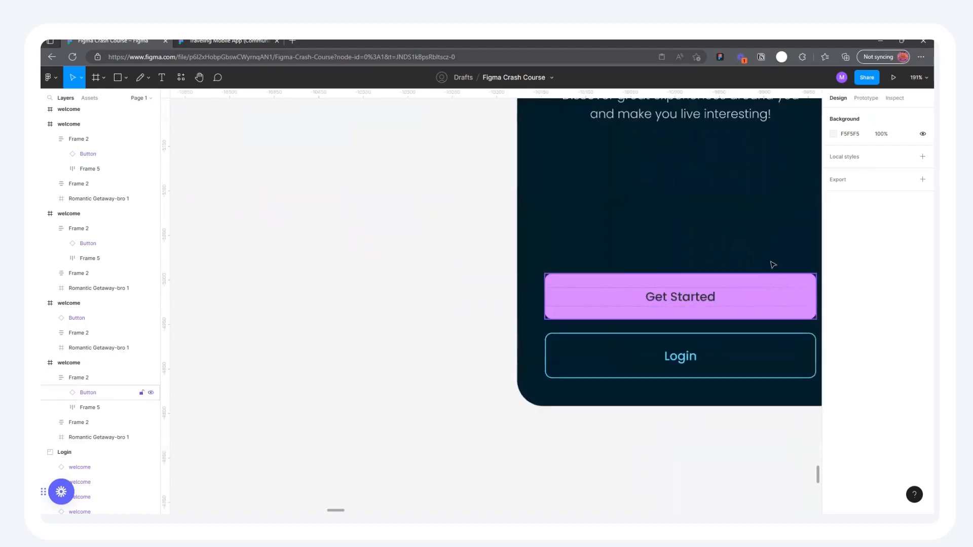
left_click(476, 307)
scroll(659, 310, "down", 4)
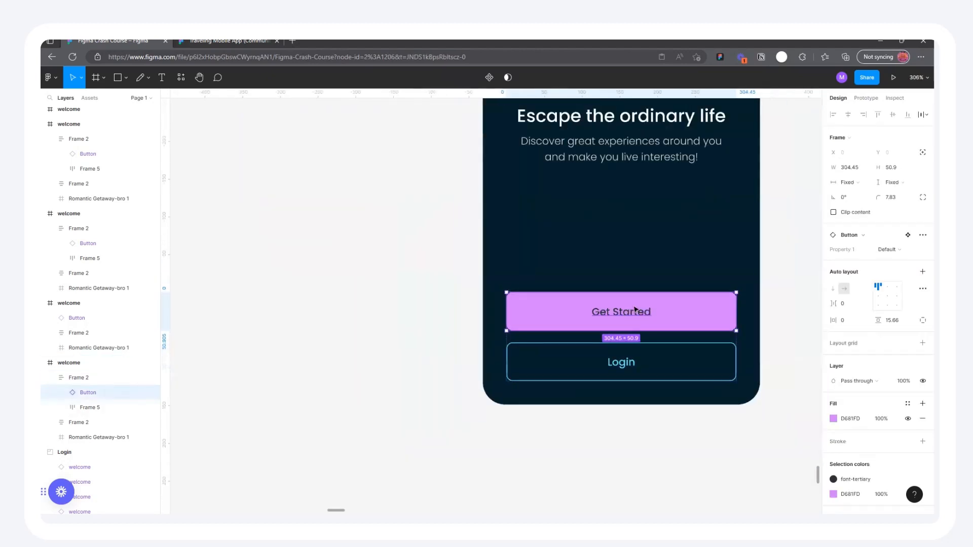
scroll(694, 313, "down", 6)
left_click_drag(653, 310, 404, 166)
Delete the loose Get Started button instance from the canvas beside the outlined welcome screen
scroll(223, 137, "up", 5)
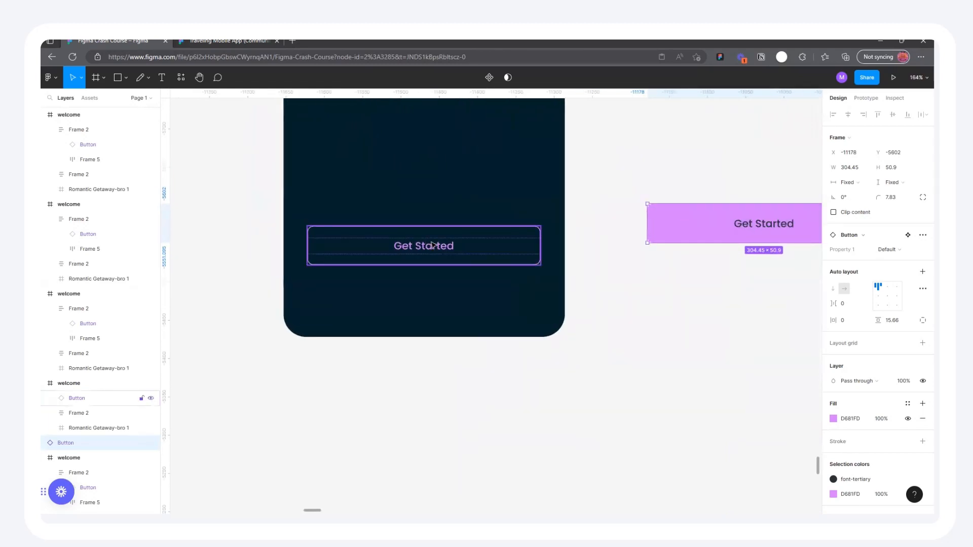
scroll(485, 289, "up", 3)
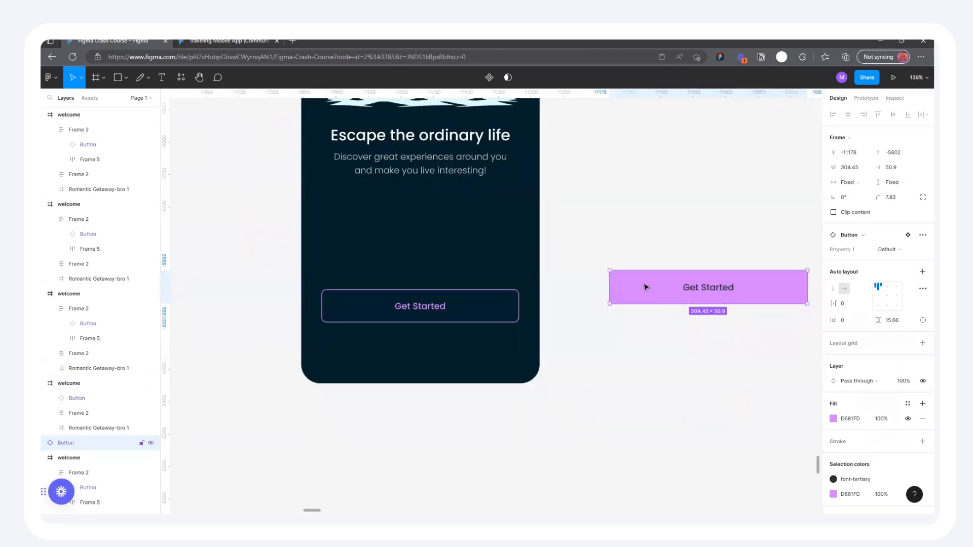
scroll(659, 293, "down", 4)
key("Delete")
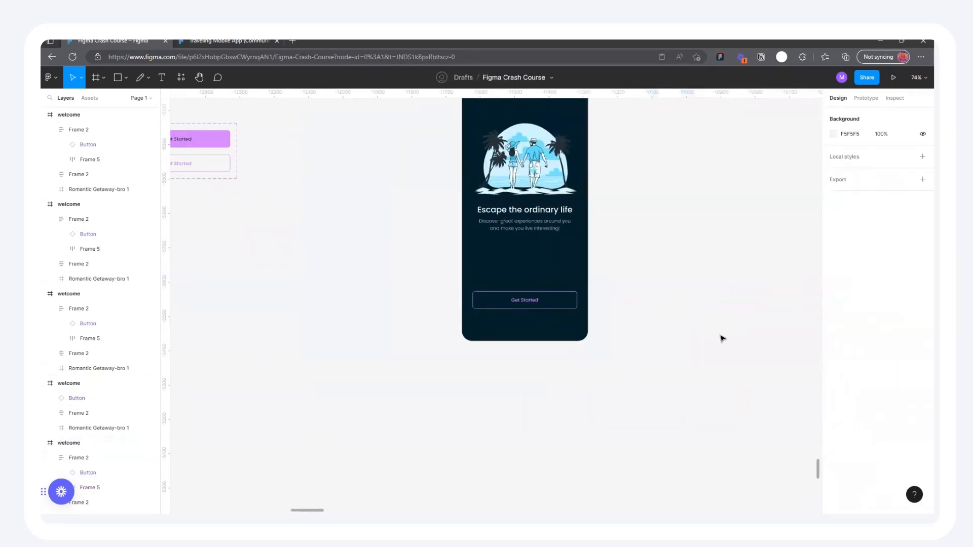
Add a prototype interaction from the Default variant to the Outlined variant in the Button component set
scroll(720, 336, "down", 4)
scroll(618, 308, "up", 10)
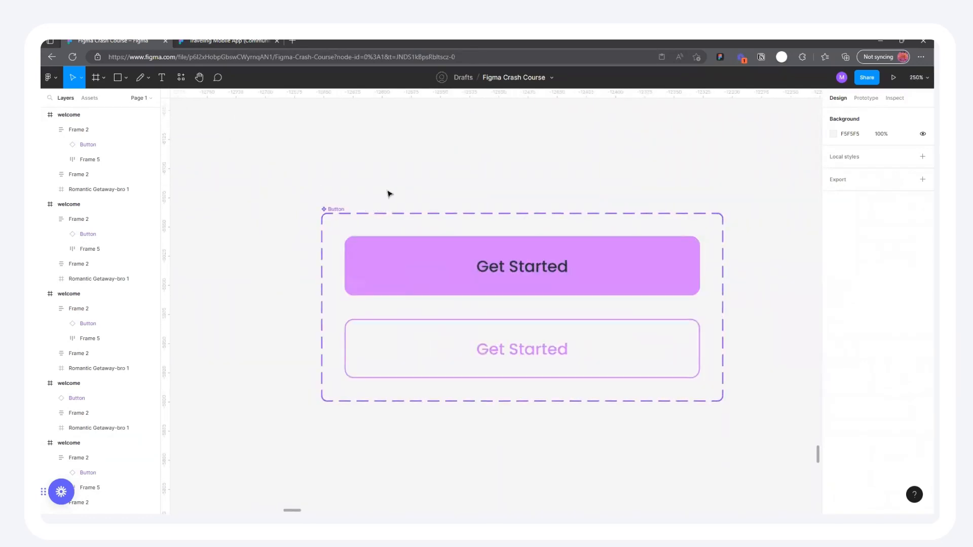
left_click(338, 208)
left_click(866, 97)
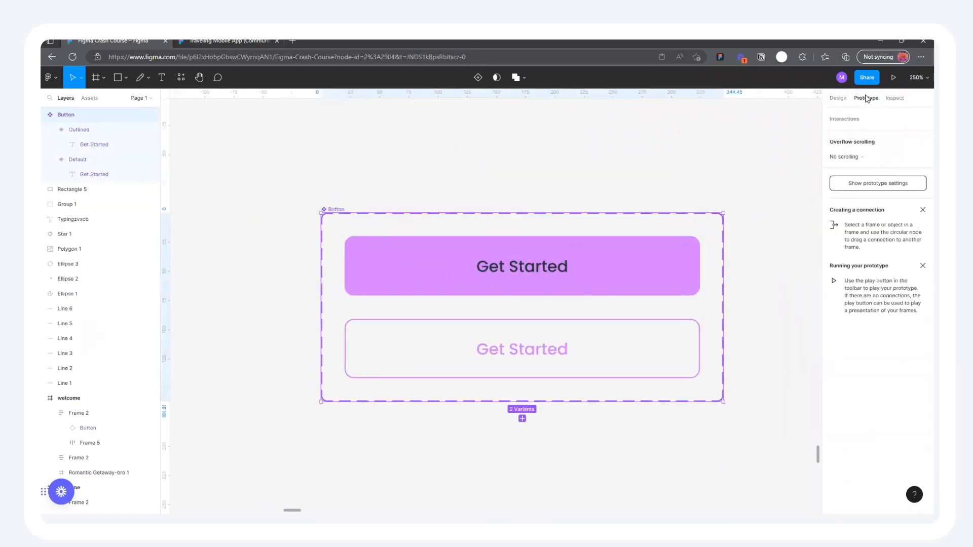
left_click(580, 264)
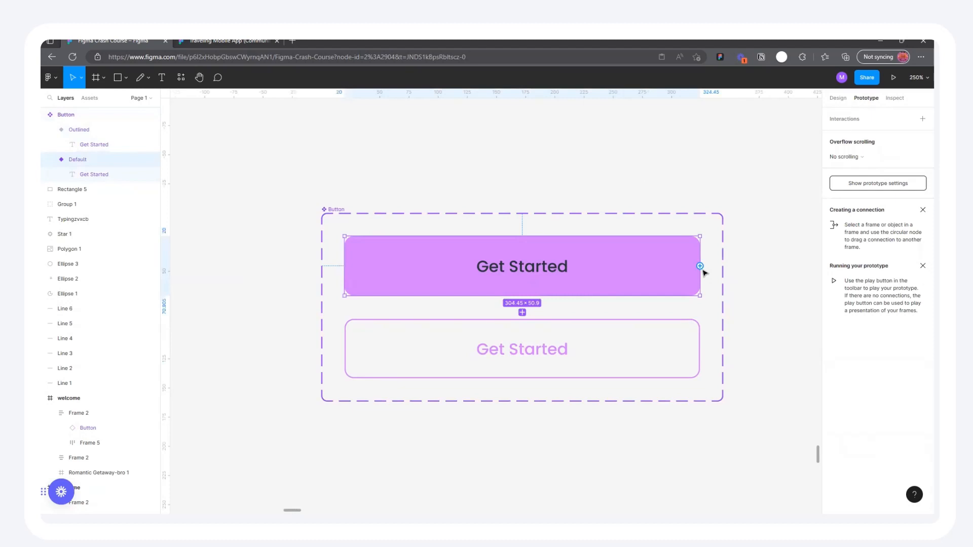
left_click_drag(700, 266, 537, 329)
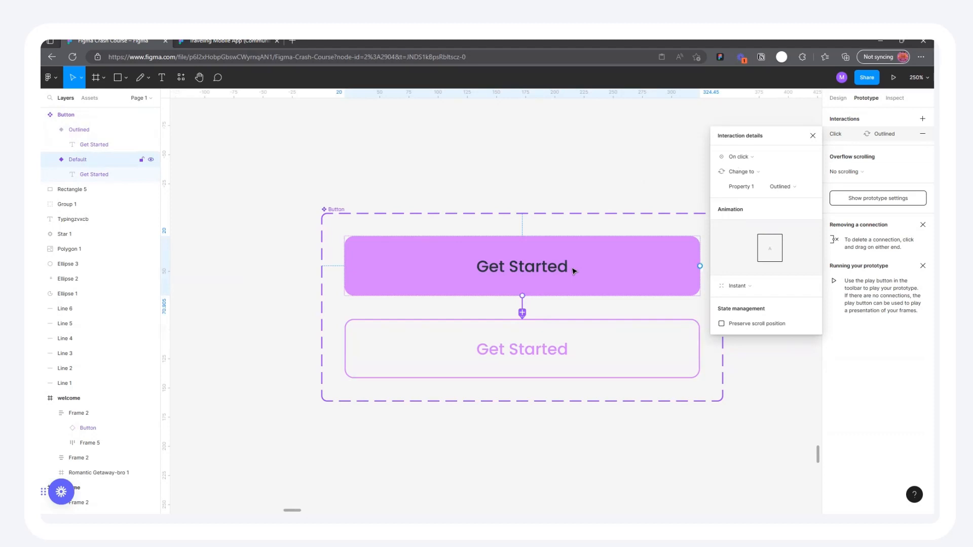
Set the trigger of the Default variant's interaction to While hovering
left_click(754, 157)
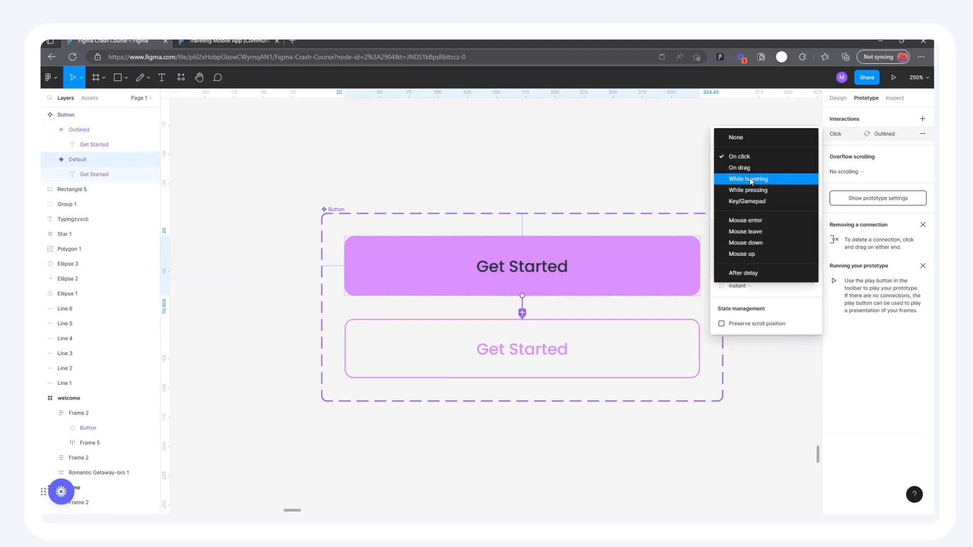
left_click(750, 178)
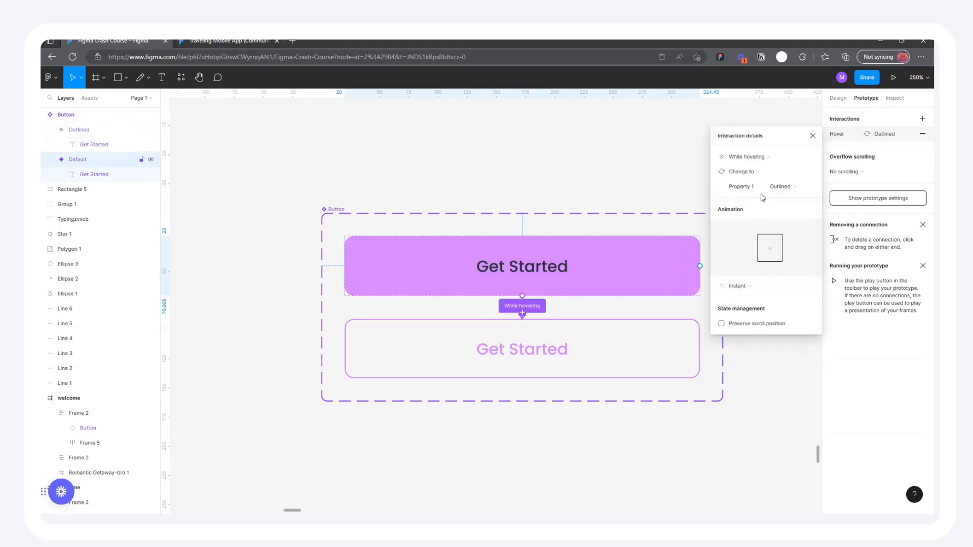
left_click(812, 136)
Remove the While hovering connection that runs from the Default variant to the Outlined variant
left_click(838, 97)
scroll(395, 243, "down", 10)
scroll(430, 274, "up", 10)
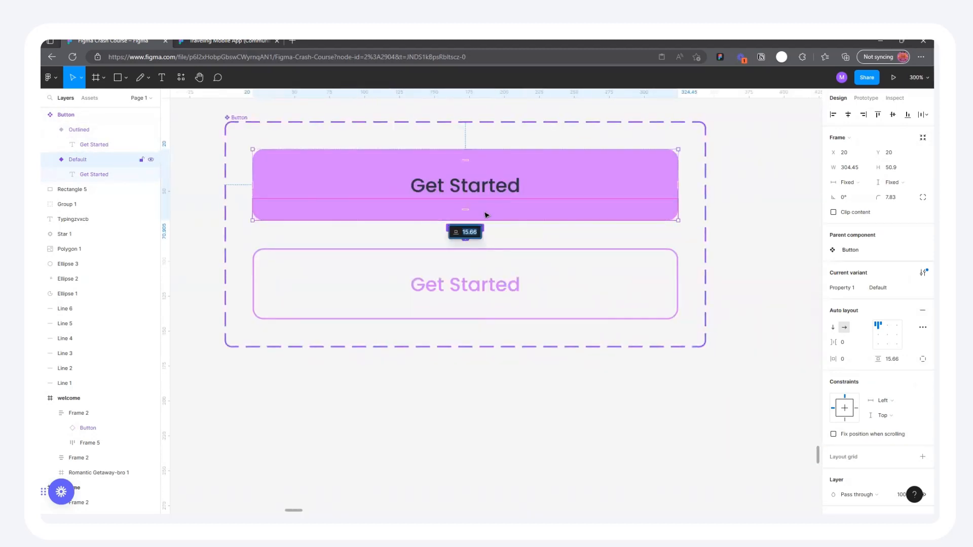
left_click(866, 97)
scroll(549, 204, "up", 1)
scroll(545, 203, "up", 3)
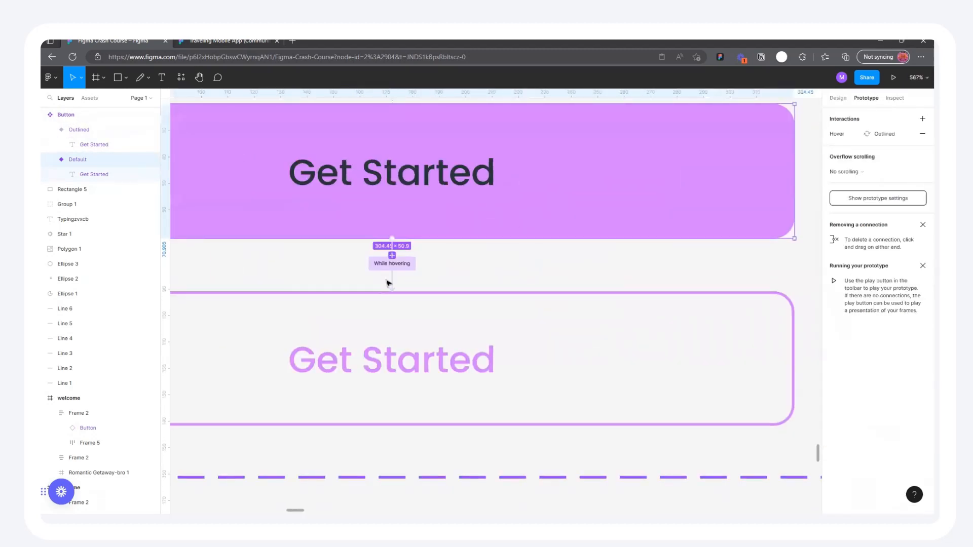
left_click_drag(391, 282, 463, 279)
Add a prototype interaction from the Outlined variant to the Default variant in the Button component set
left_click(463, 301)
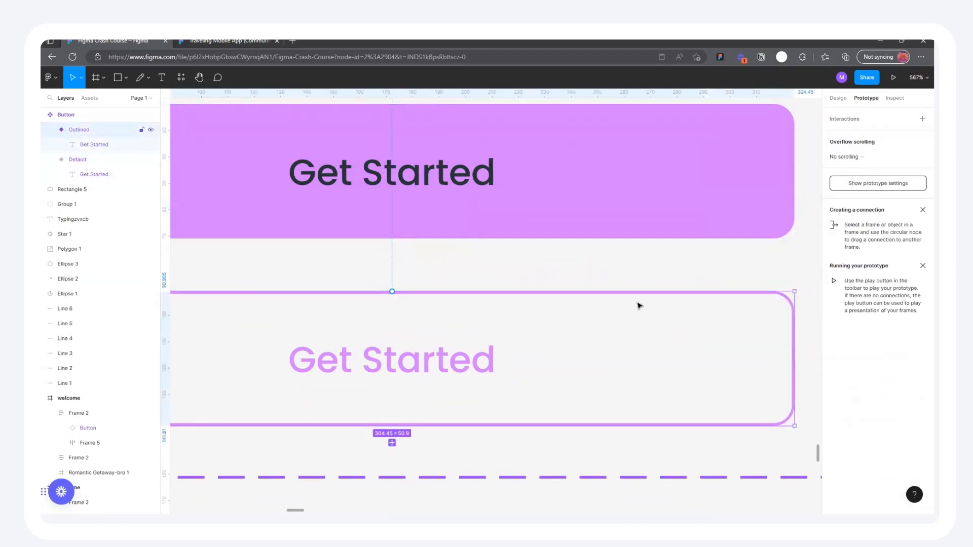
scroll(497, 319, "down", 3)
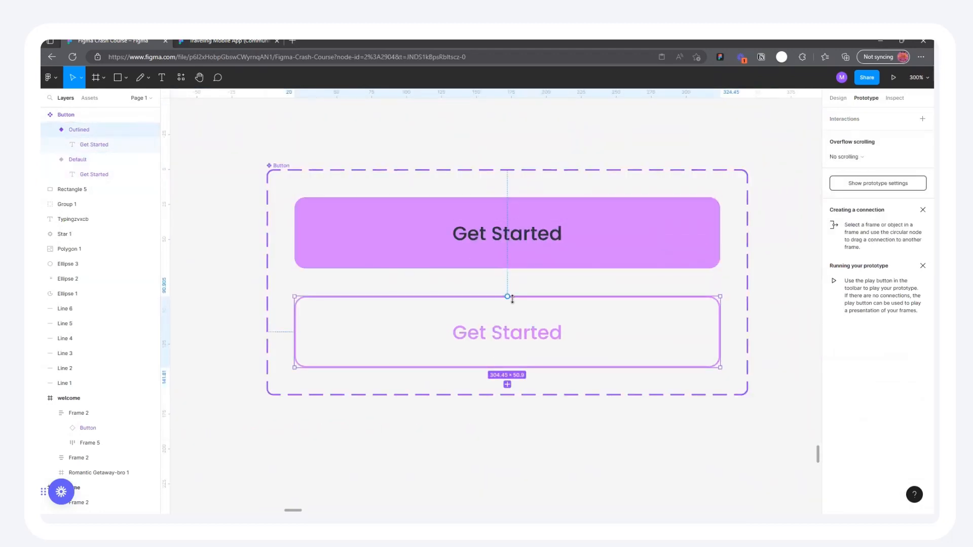
left_click_drag(507, 296, 524, 264)
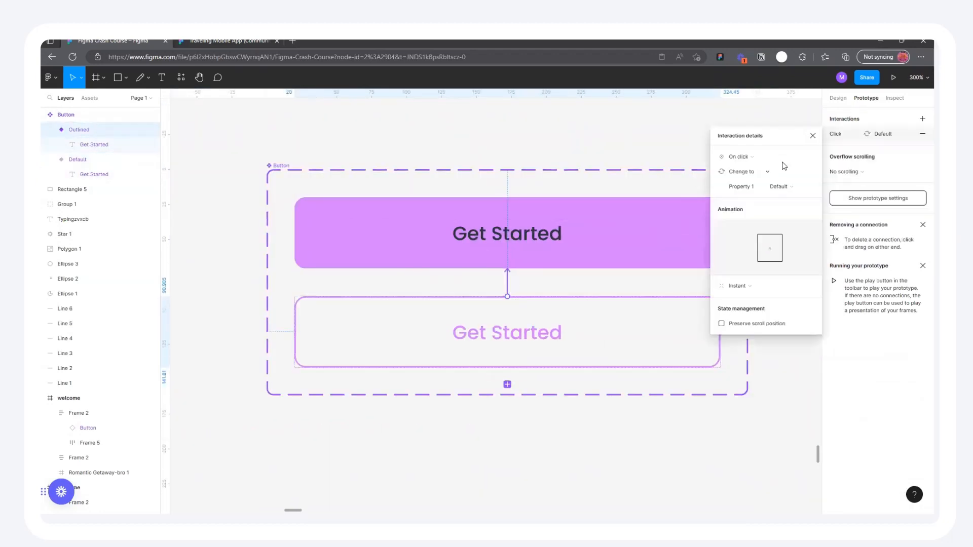
Set the Outlined variant's interaction trigger to While hovering and return to the design properties
left_click(752, 158)
left_click(750, 187)
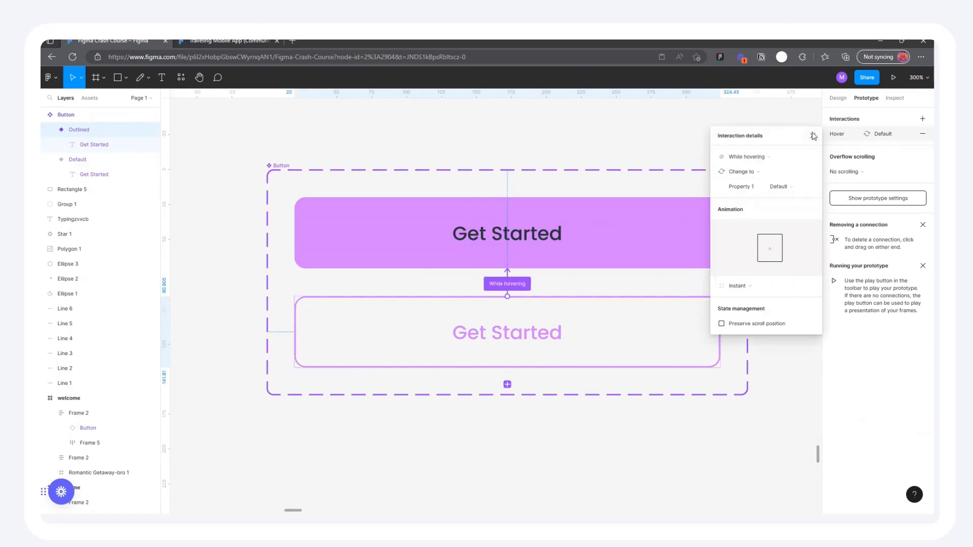
left_click(814, 136)
left_click(837, 98)
scroll(402, 243, "down", 6)
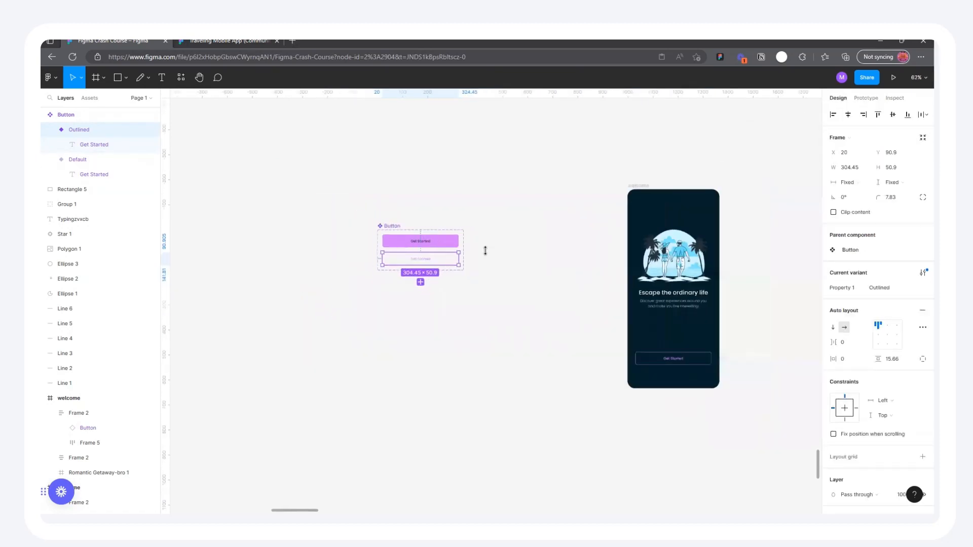
scroll(485, 250, "down", 2)
scroll(686, 275, "up", 4)
left_click(685, 276)
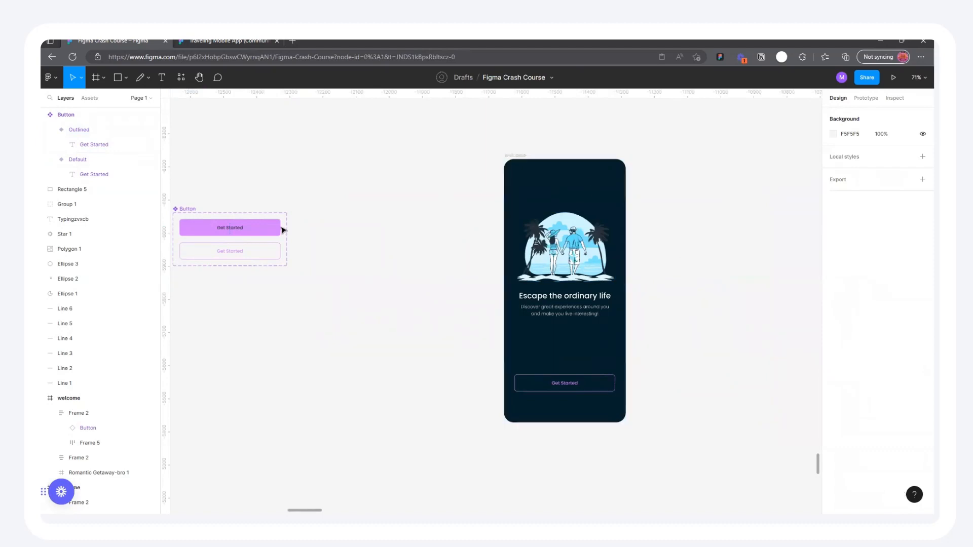
Preview the welcome screen with the outlined button in the prototype presentation, and return to the design file
left_click(512, 152)
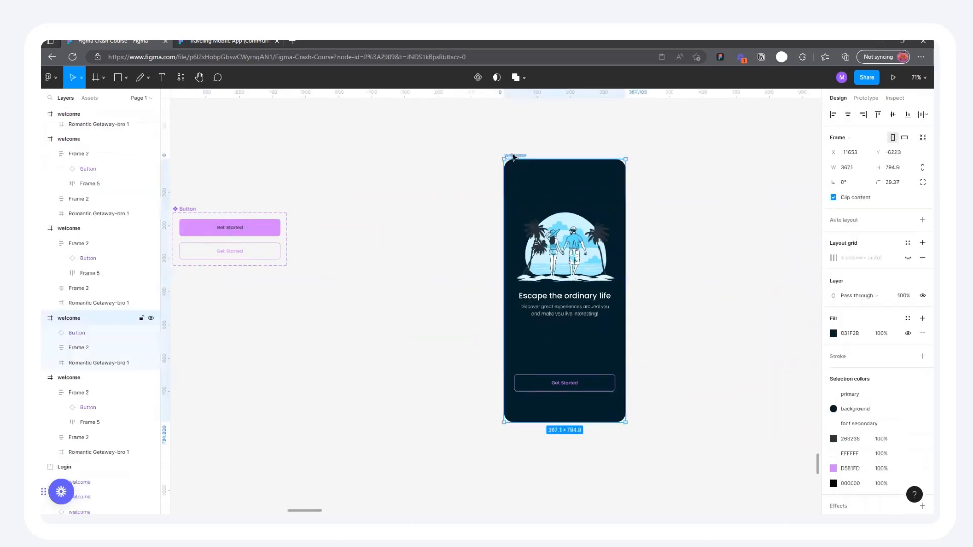
left_click(894, 77)
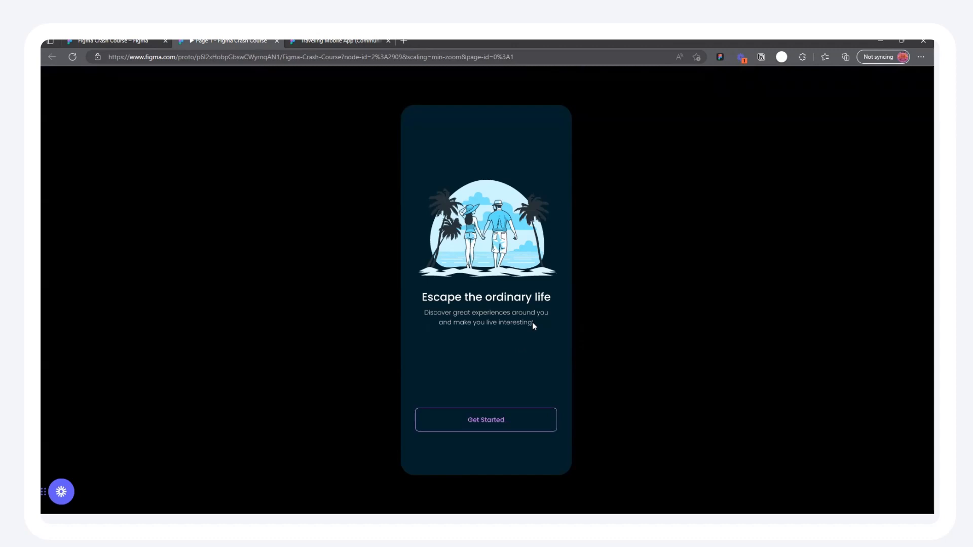
left_click(151, 40)
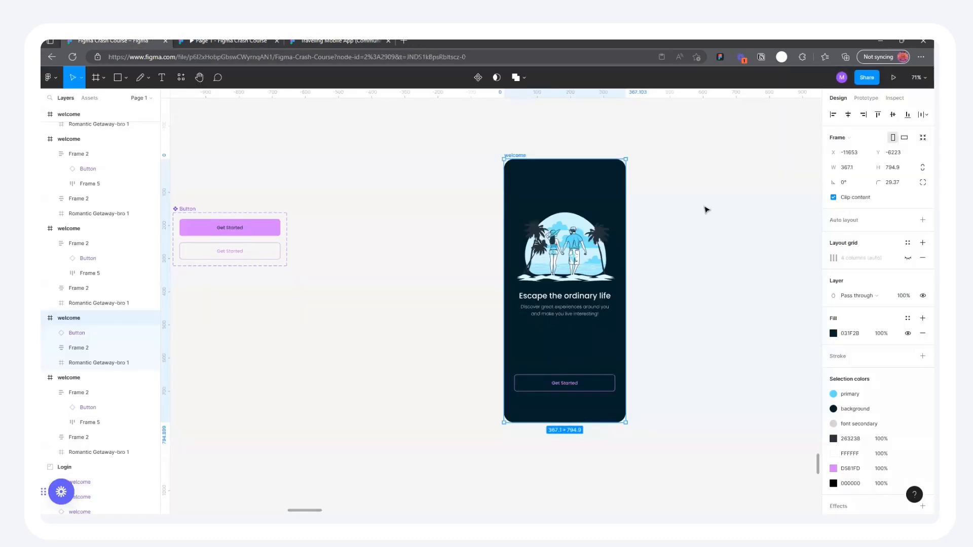
Compare the Button component set and its Outlined variant with the Get Started button in the running prototype
scroll(720, 192, "down", 3)
scroll(382, 226, "up", 5)
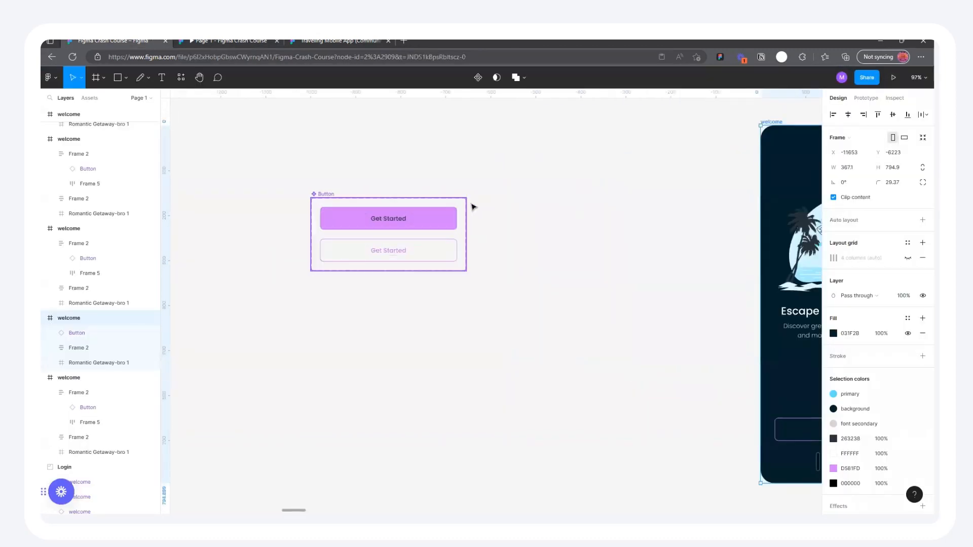
scroll(466, 206, "up", 3)
left_click(235, 191)
scroll(364, 215, "down", 3)
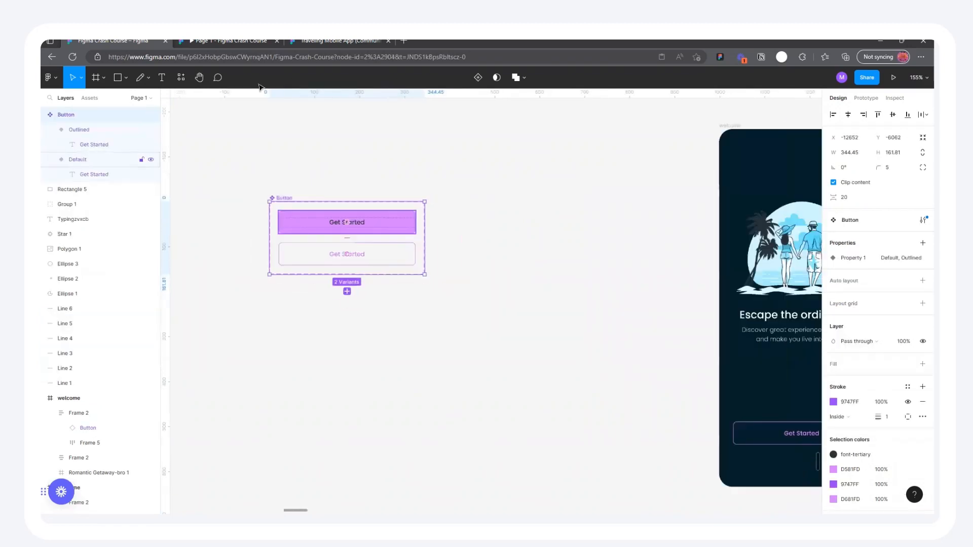
left_click(245, 41)
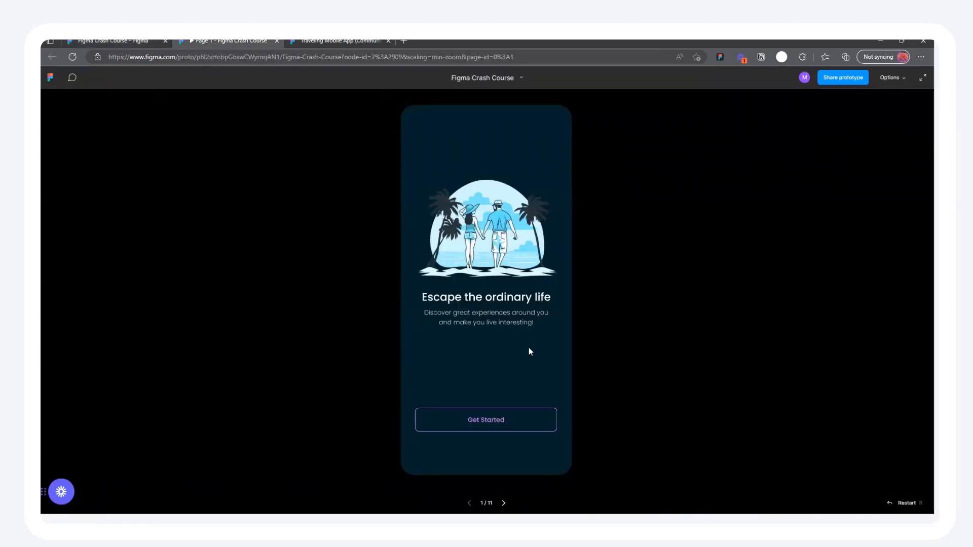
left_click(152, 42)
left_click(354, 245)
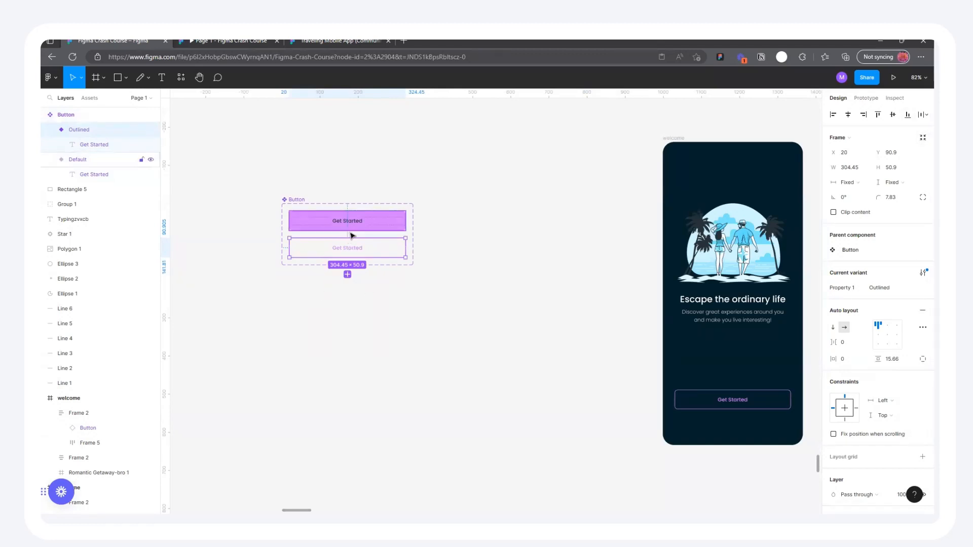
left_click(249, 43)
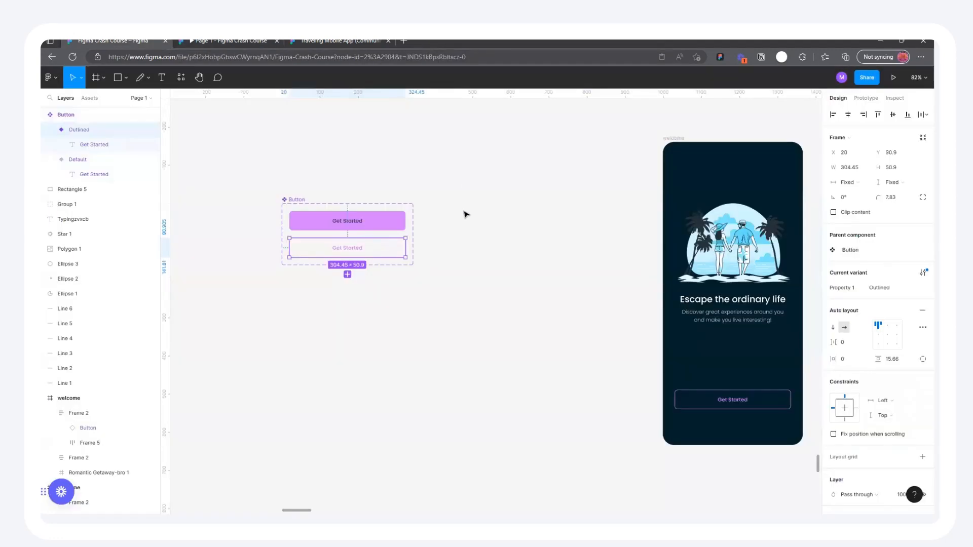
scroll(456, 223, "down", 5)
left_click(527, 233)
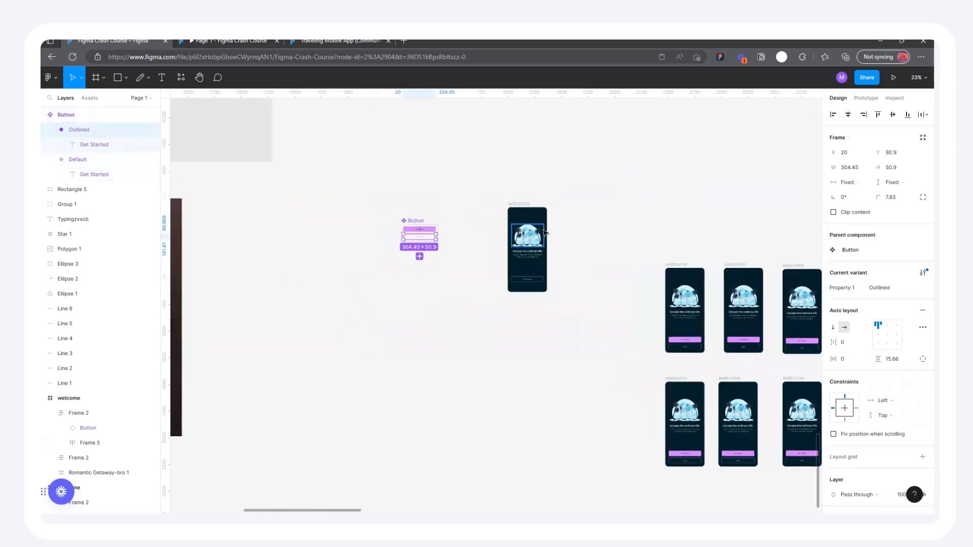
left_click(593, 210)
scroll(430, 221, "up", 5)
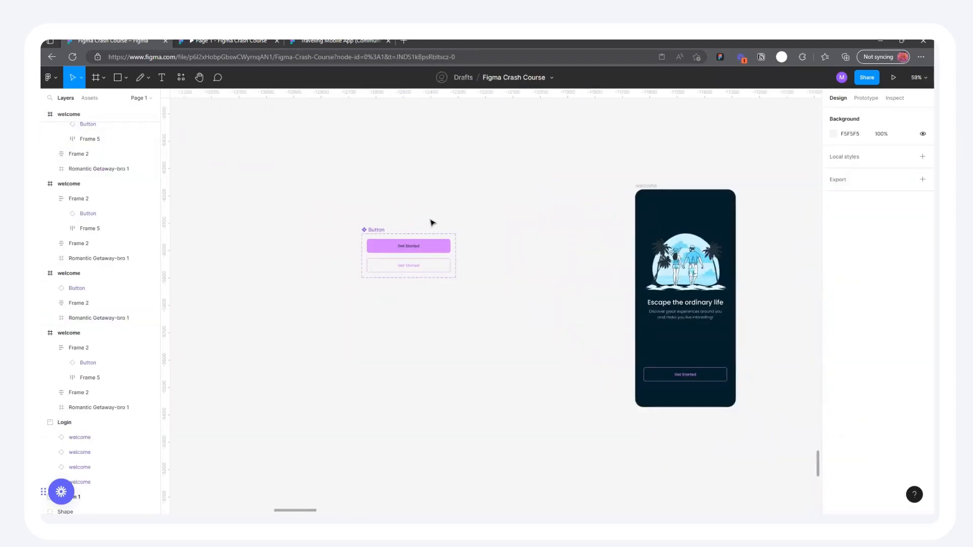
scroll(420, 236, "down", 5)
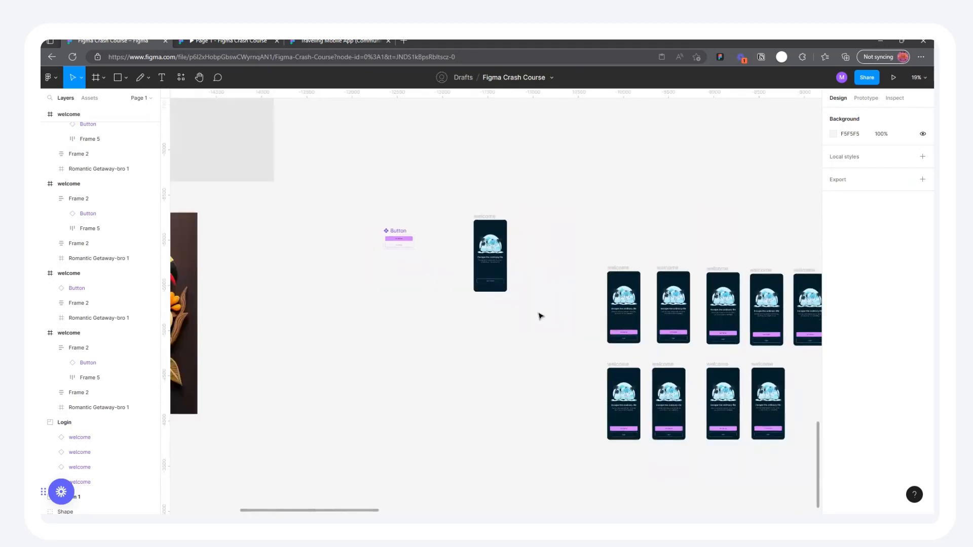
scroll(419, 263, "up", 4)
scroll(618, 261, "down", 3)
scroll(593, 256, "up", 2)
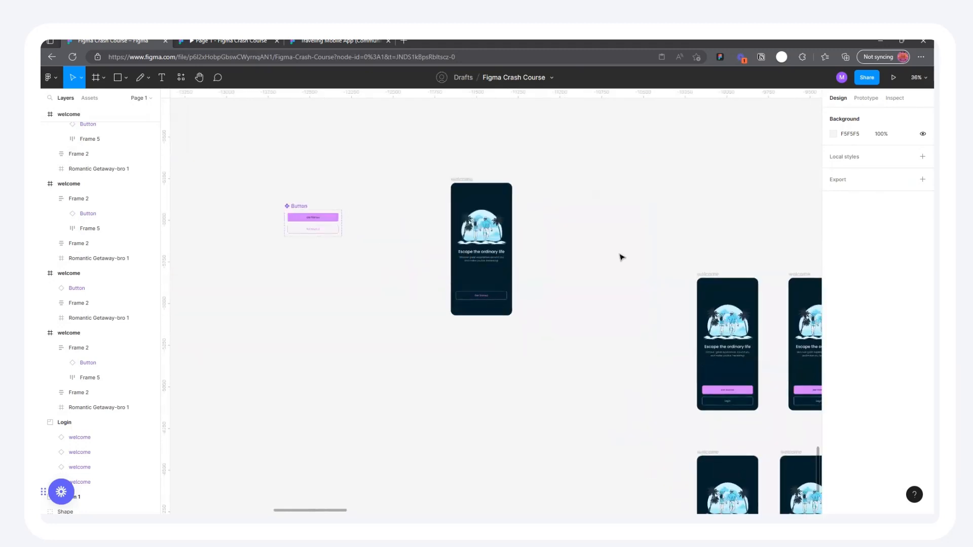
scroll(449, 256, "down", 3)
scroll(559, 225, "up", 4)
Copy the illustration and the text frame out of the welcome screen onto the empty canvas below the Button component set
scroll(660, 253, "up", 2)
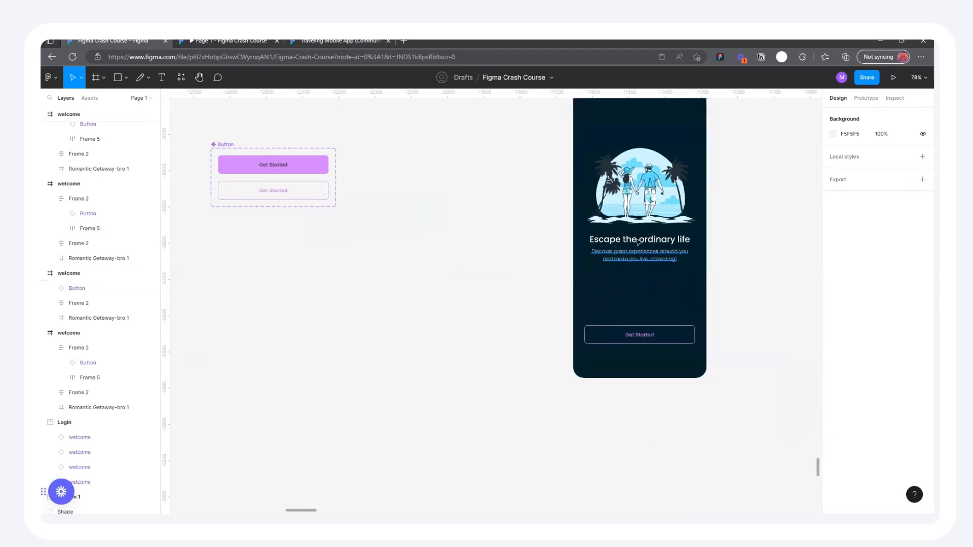
scroll(723, 215, "down", 2)
left_click(700, 224)
left_click(702, 259, "shift")
left_click_drag(683, 226, 449, 288)
Wrap the copied illustration and text in a new frame and name it Card
scroll(427, 300, "up", 5)
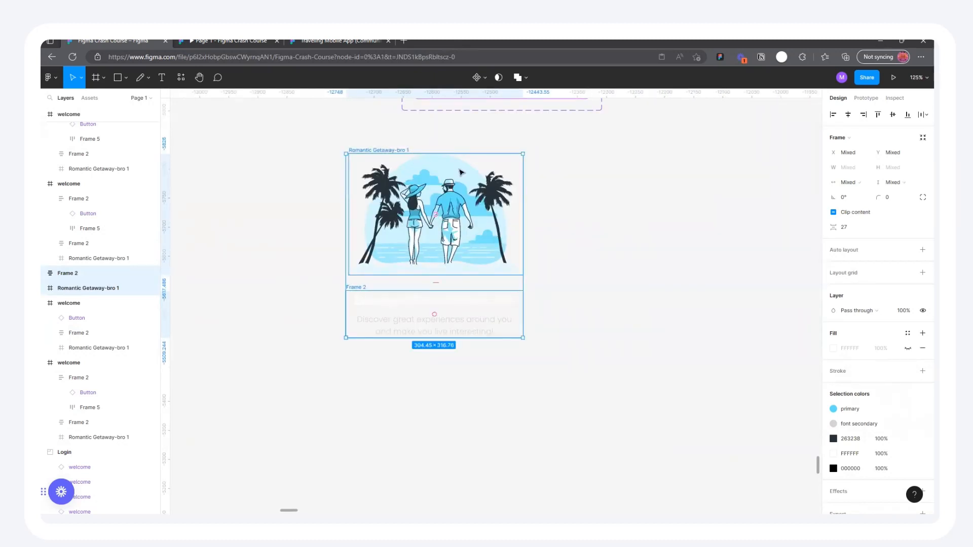
right_click(385, 150)
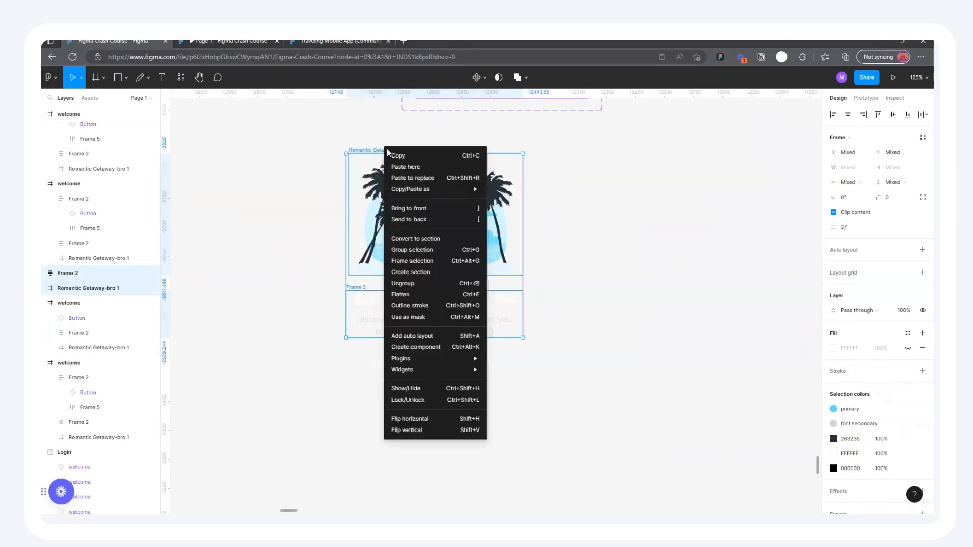
left_click(437, 263)
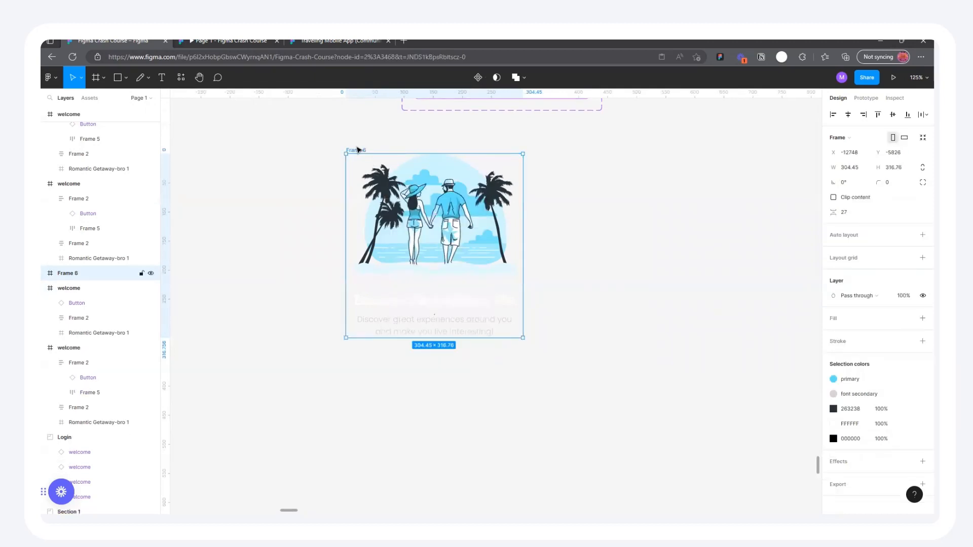
type("Card")
left_click(599, 184)
Duplicate the Card frame and place the copy beside the original at the same height with a 64 px gap
scroll(367, 192, "down", 3)
left_click(358, 165)
left_click_drag(358, 166, 491, 166)
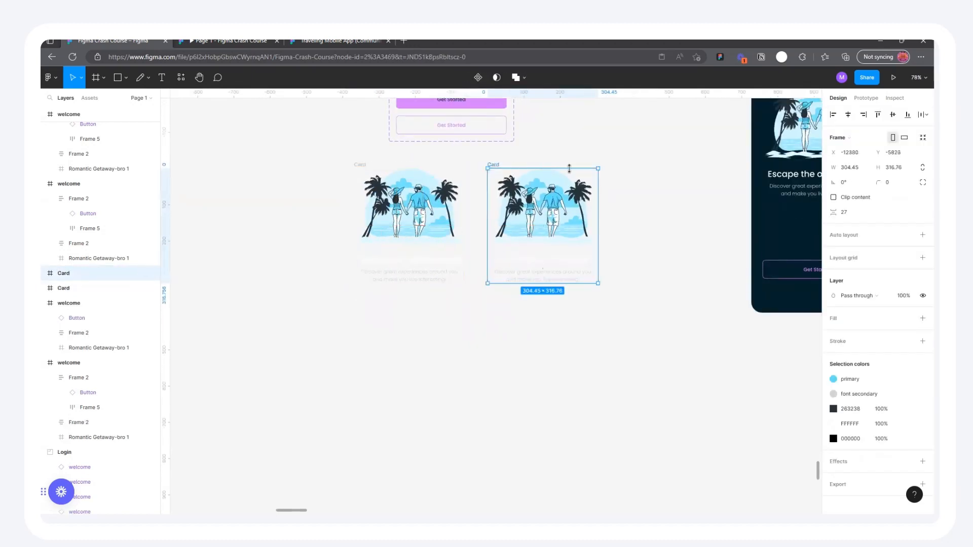
Scale down the Romantic Getaway illustration inside the original Card frame
scroll(571, 190, "up", 3)
left_click(398, 206)
scroll(546, 199, "down", 3)
scroll(349, 223, "up", 2)
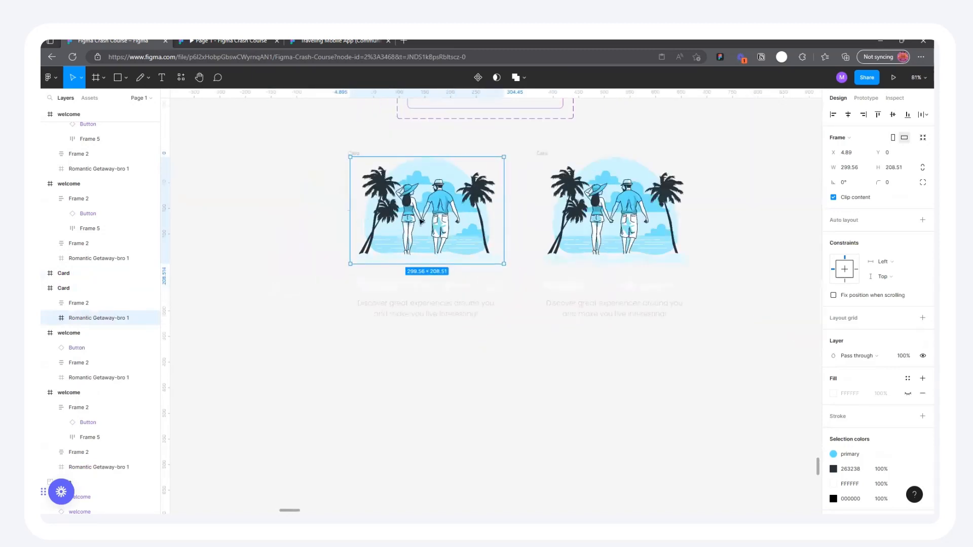
scroll(421, 223, "up", 2)
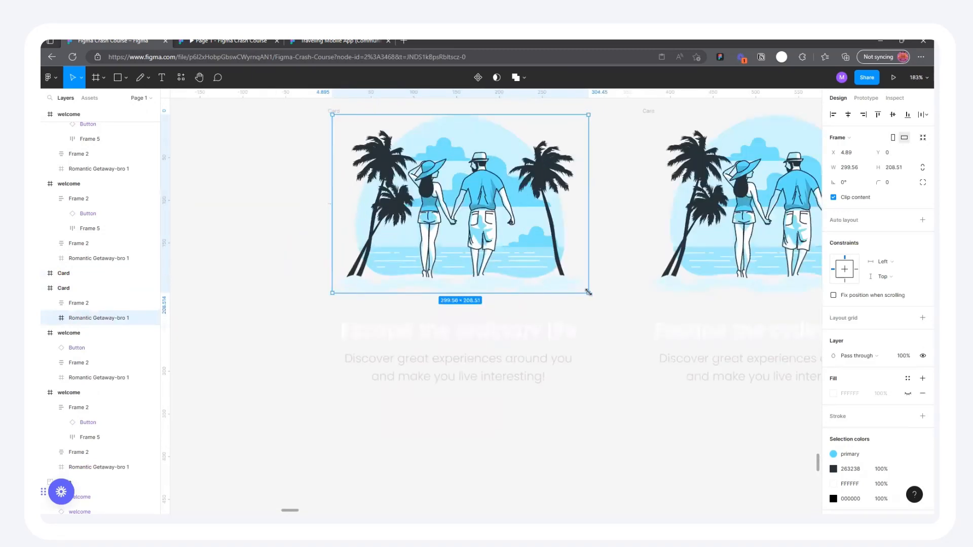
left_click_drag(582, 272, 545, 248)
Move the text frame of the original Card up to Y 185, just beneath the smaller illustration
left_click(476, 335)
left_click_drag(476, 321, 478, 293)
scroll(477, 293, "down", 5)
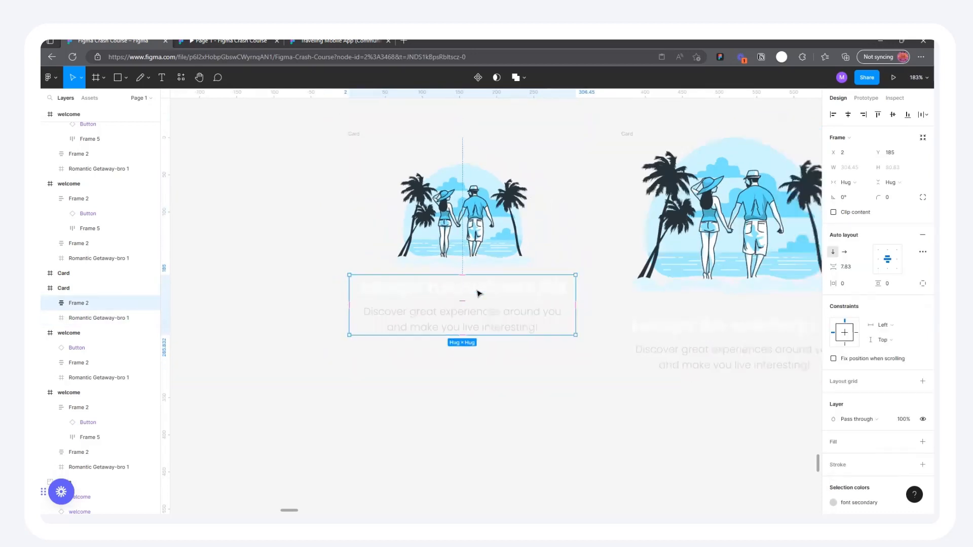
left_click(485, 355)
left_click(404, 197)
left_click(568, 195, "shift")
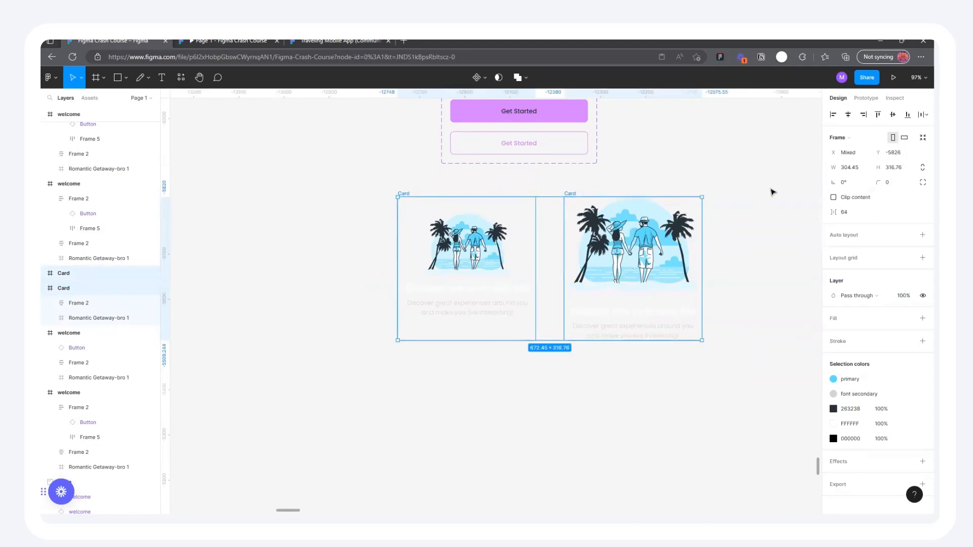
left_click(772, 192)
scroll(634, 195, "up", 3)
scroll(528, 276, "left", 2)
scroll(527, 275, "down", 1)
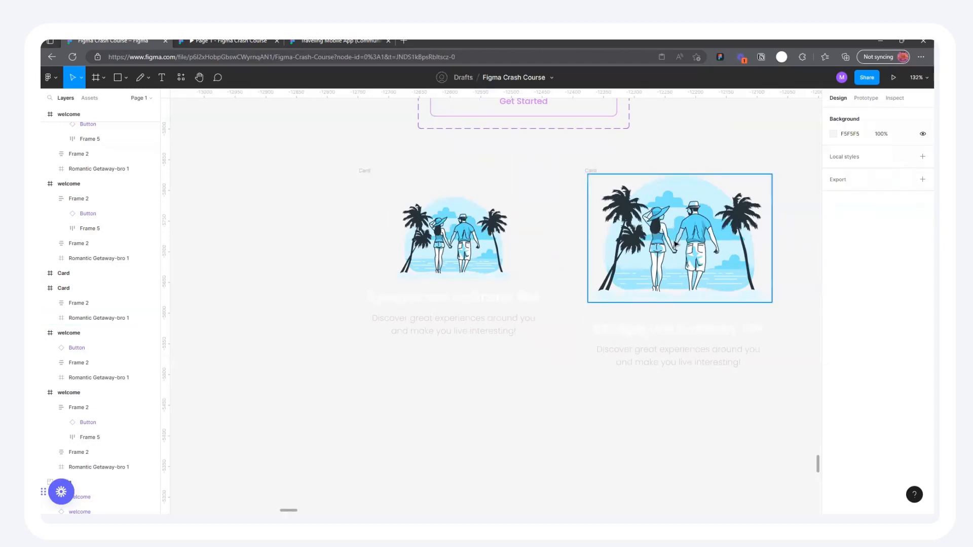
Turn each of the two Card frames into its own component
left_click(367, 170)
left_click(477, 77)
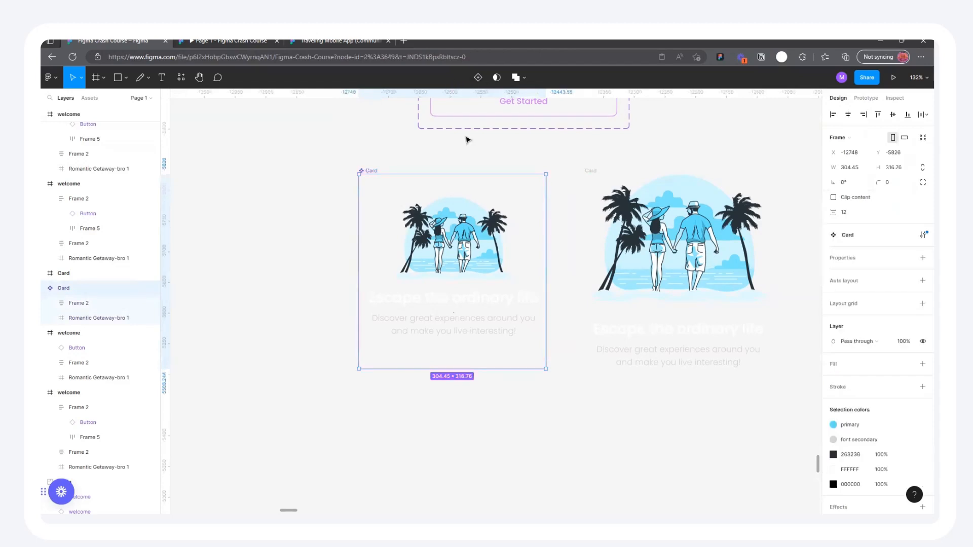
left_click(614, 176)
left_click(478, 77)
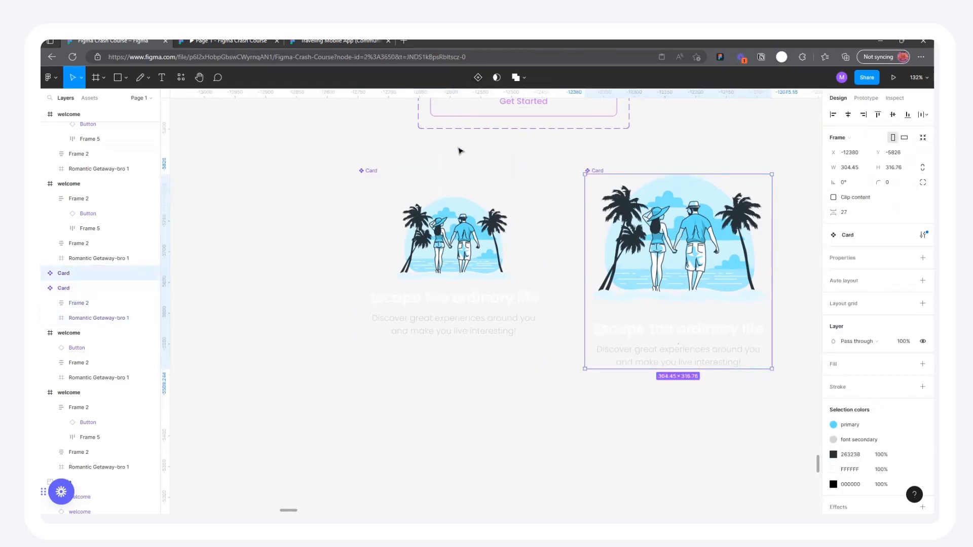
Move both Card components down to Y -5777, further away from the Button component set
left_click(499, 174, "shift")
left_click_drag(592, 168, 592, 197)
left_click(618, 178)
Combine the two Card components as variants of one component set
left_click(596, 201)
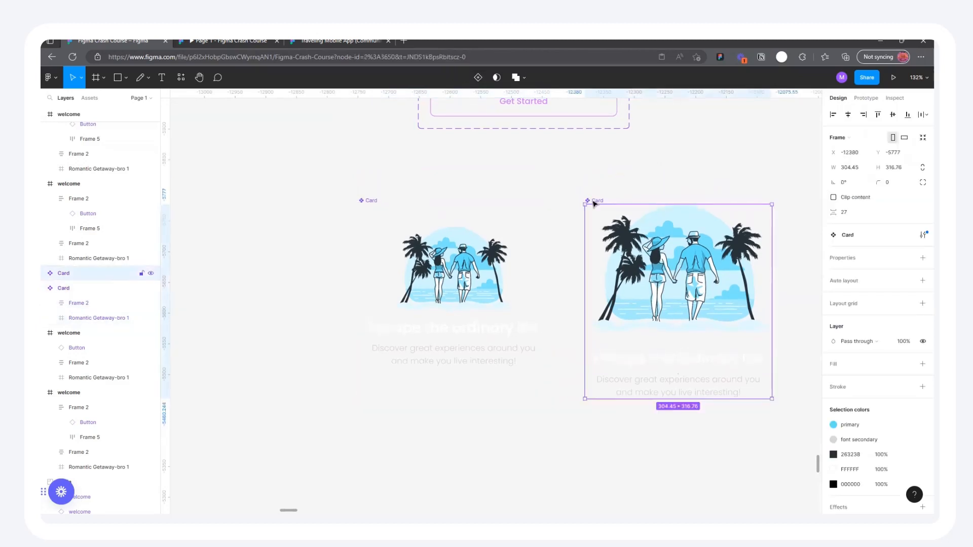
left_click(363, 201)
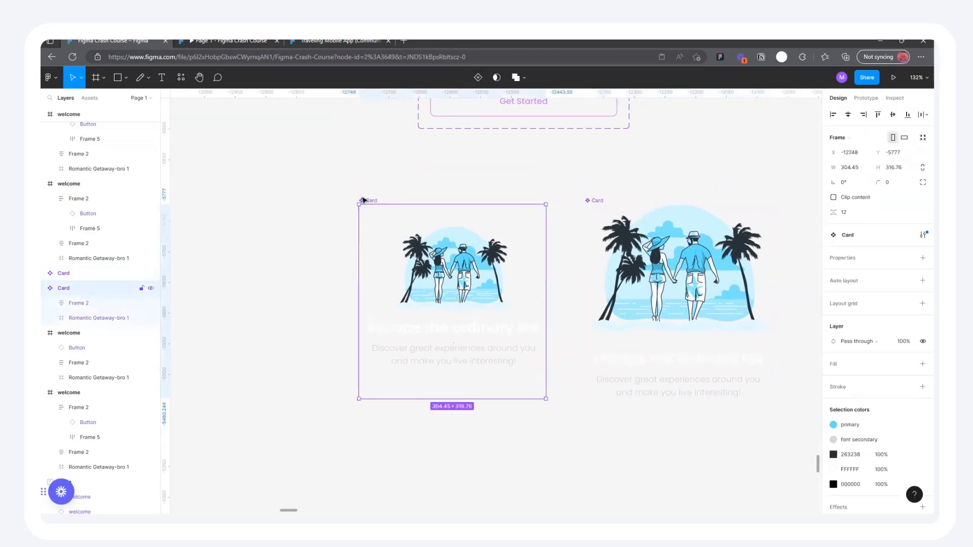
left_click(597, 200, "shift")
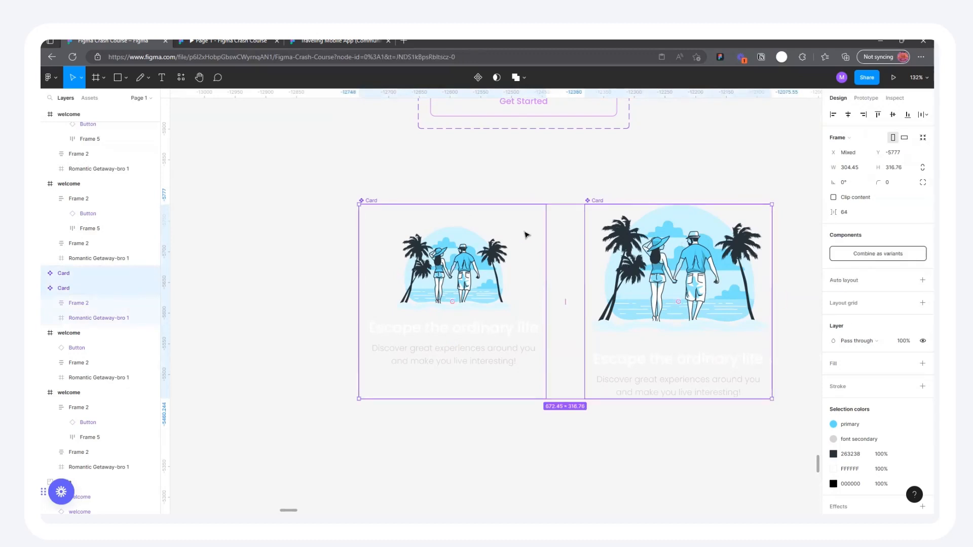
left_click(891, 255)
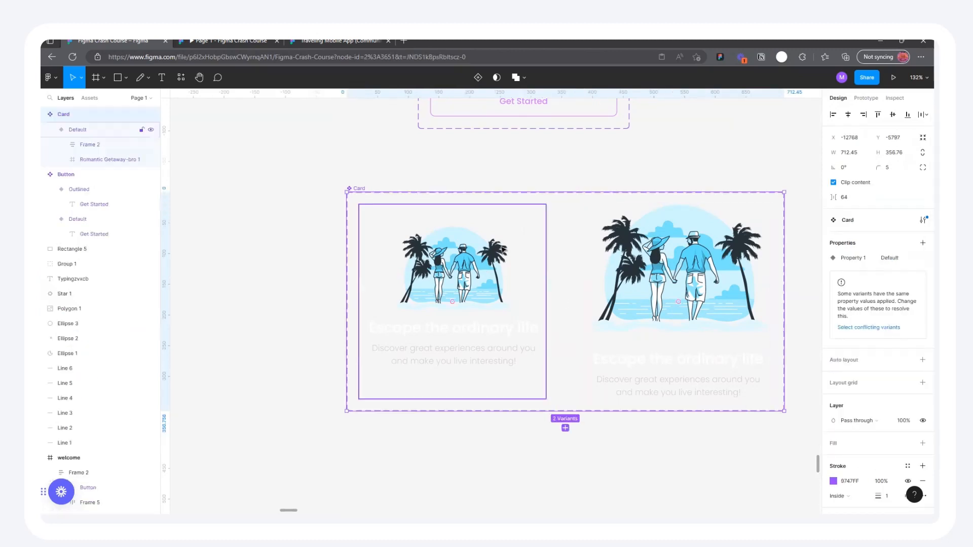
Add a prototype interaction from the Card variant with the small illustration to the variant with the large one
left_click(655, 256)
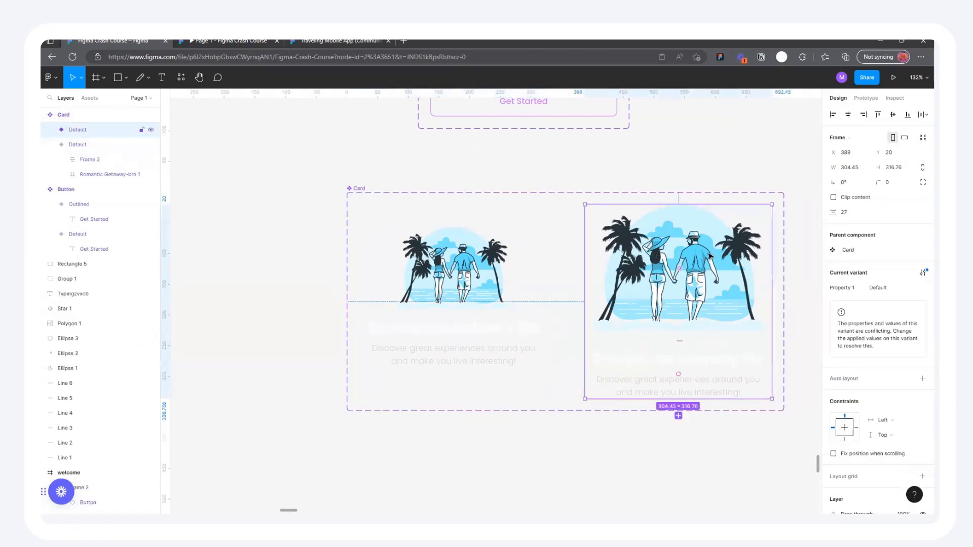
left_click(513, 282)
left_click(865, 97)
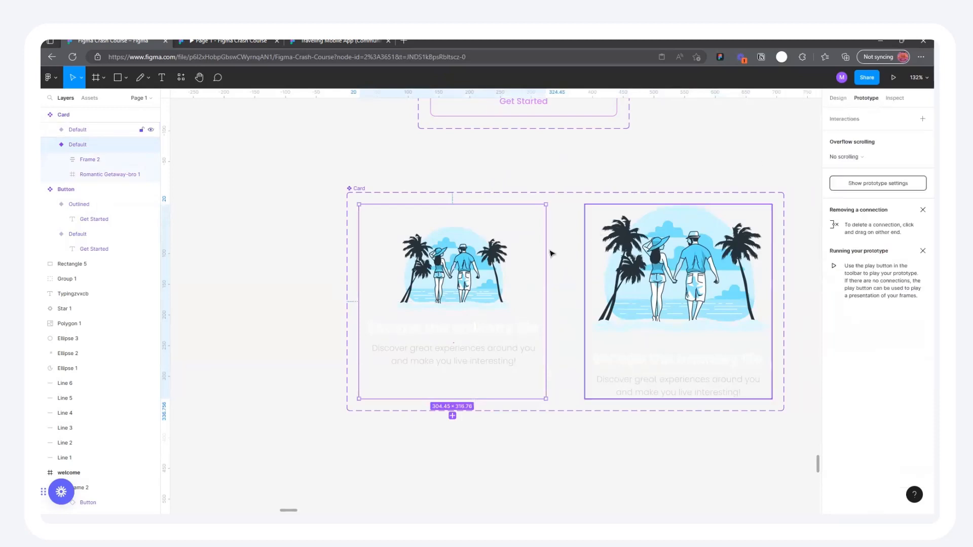
left_click_drag(548, 303, 590, 319)
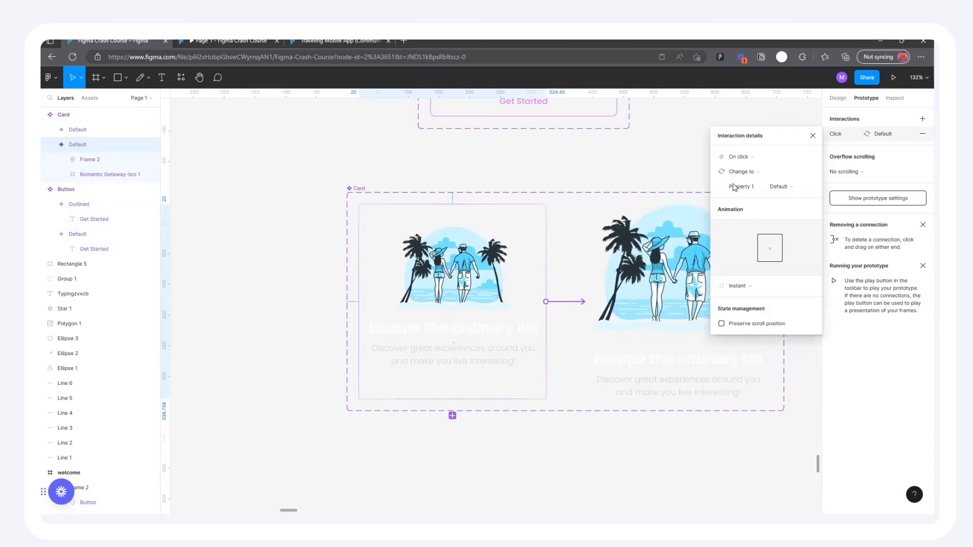
Set the Card interaction's trigger to While pressing and its animation to Smart animate, and return to the design properties
left_click(763, 162)
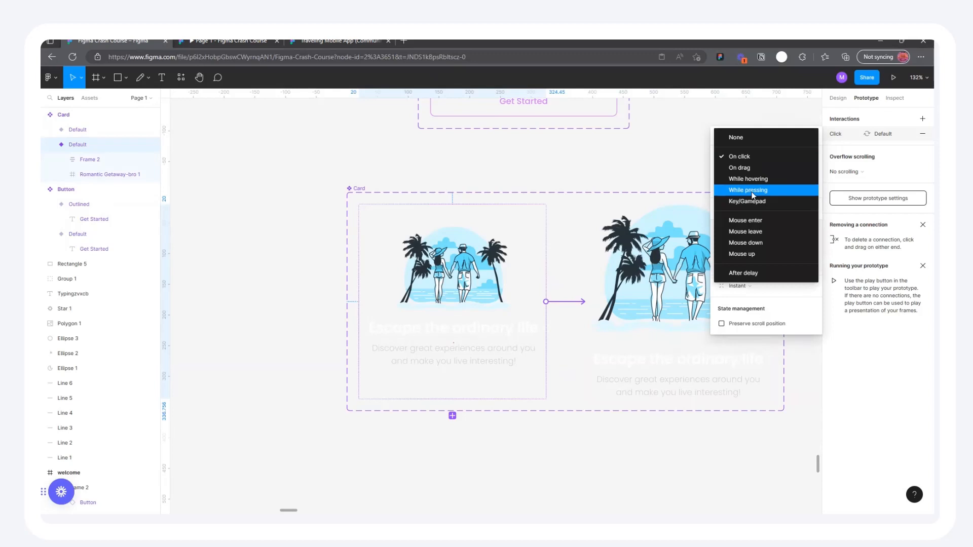
left_click(754, 191)
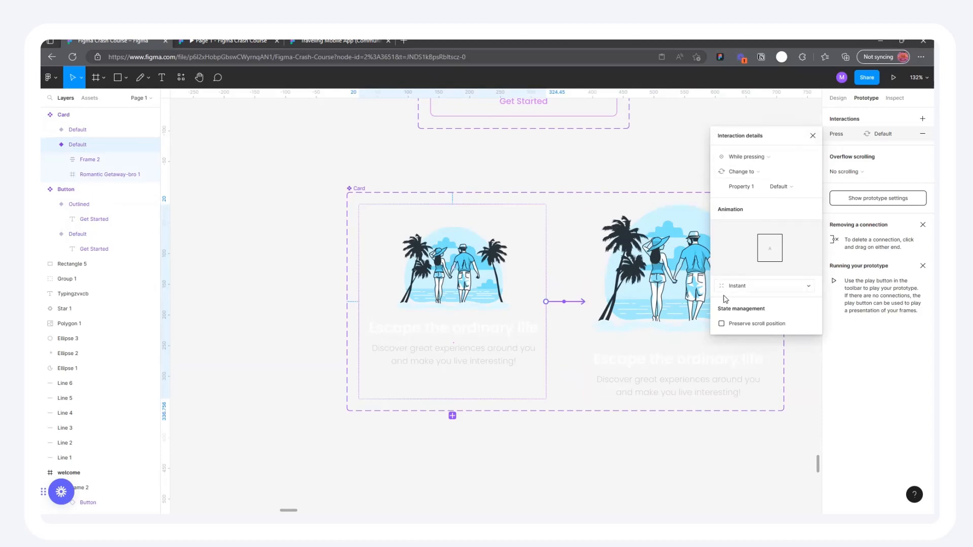
left_click(755, 287)
left_click(757, 307)
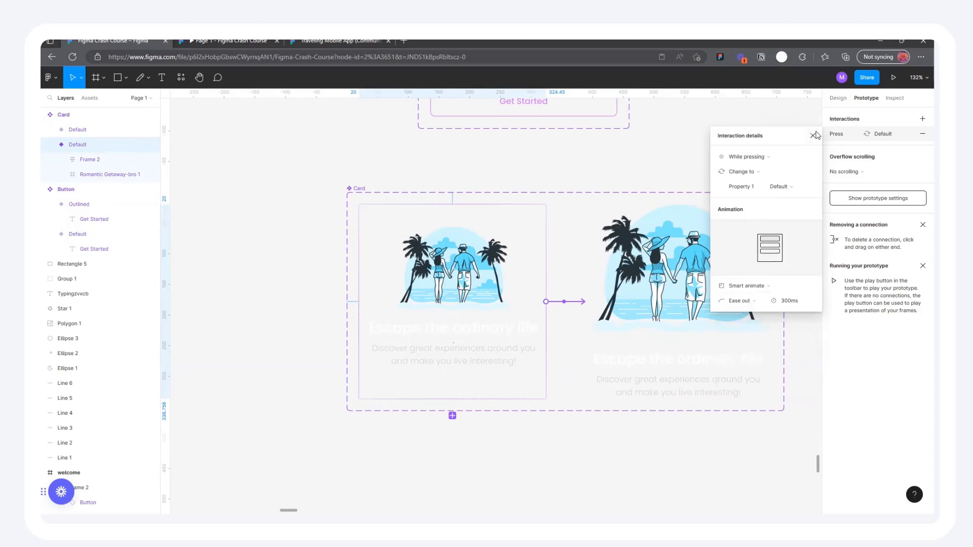
left_click(837, 98)
left_click(838, 98)
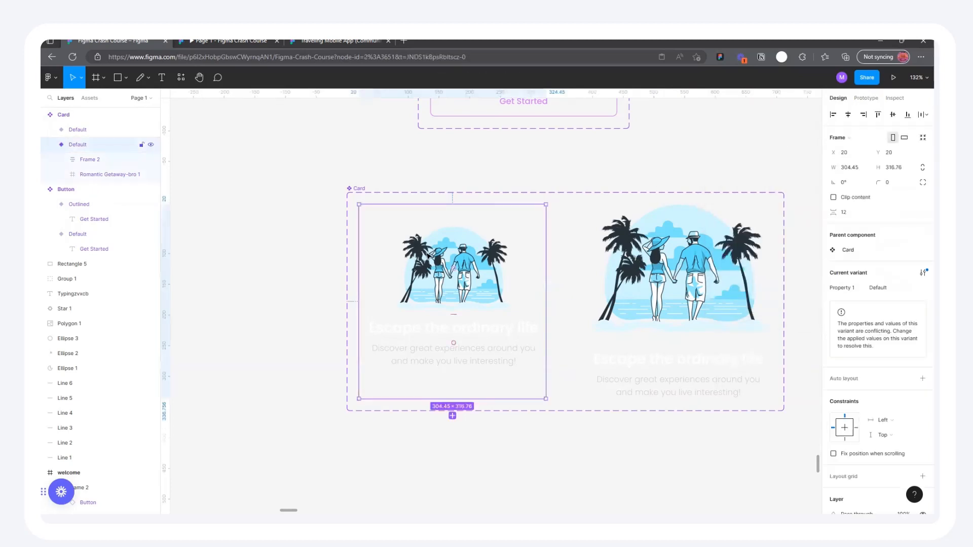
Wrap the illustration and the text block of the standalone welcome screen in one auto layout frame
scroll(323, 271, "down", 10)
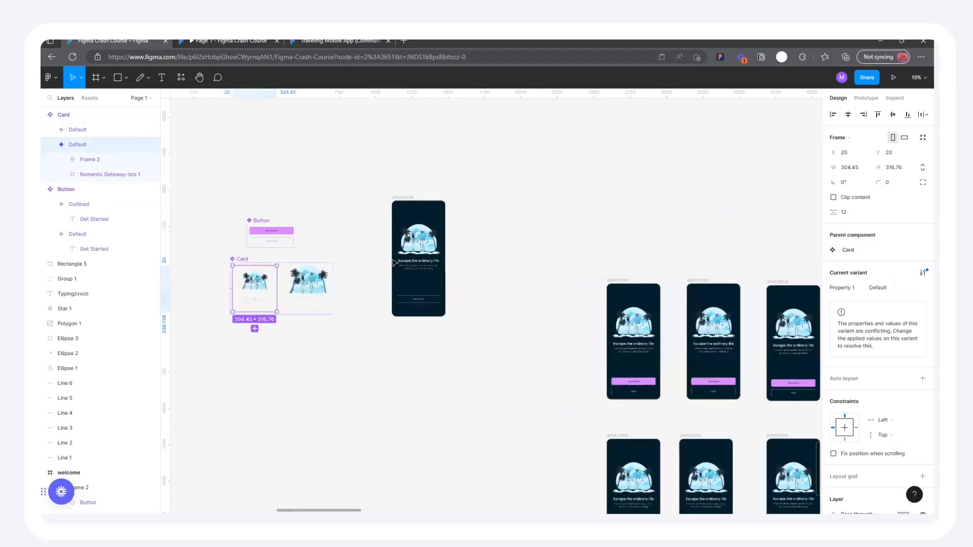
scroll(412, 264, "up", 8)
left_click(479, 237)
left_click(515, 286, "shift")
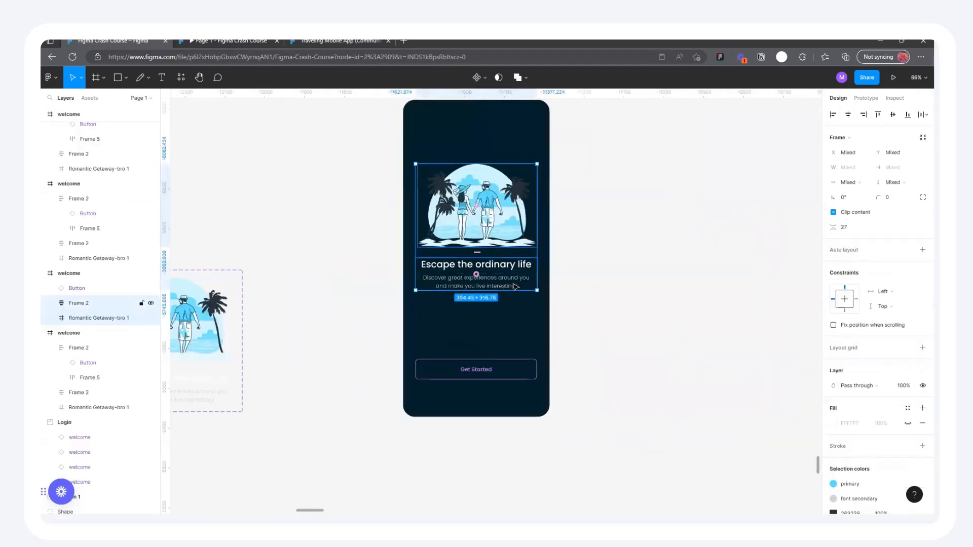
key("shift+a")
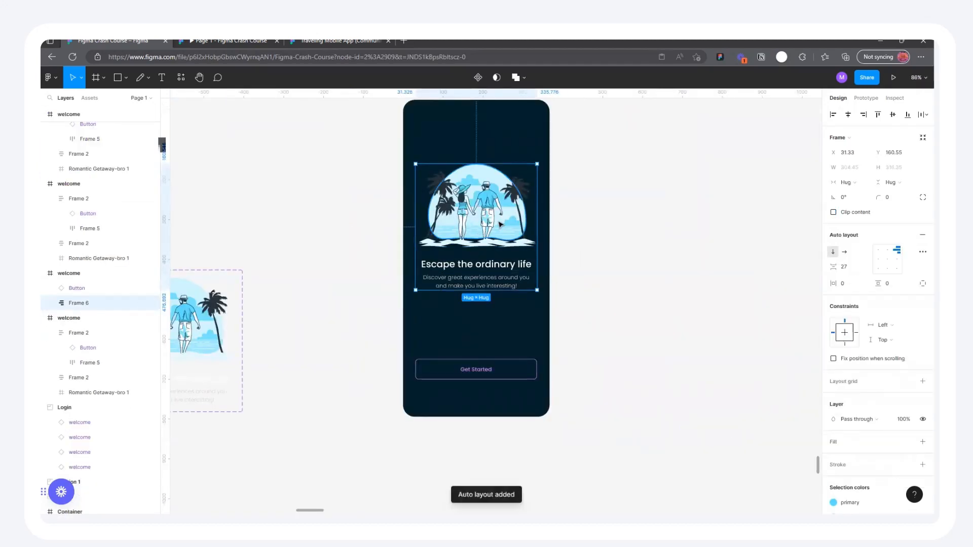
Replace the auto layout frame on the welcome screen with the copied Card variant that has the small illustration
key("ctrl+shift+r")
scroll(496, 227, "up", 4)
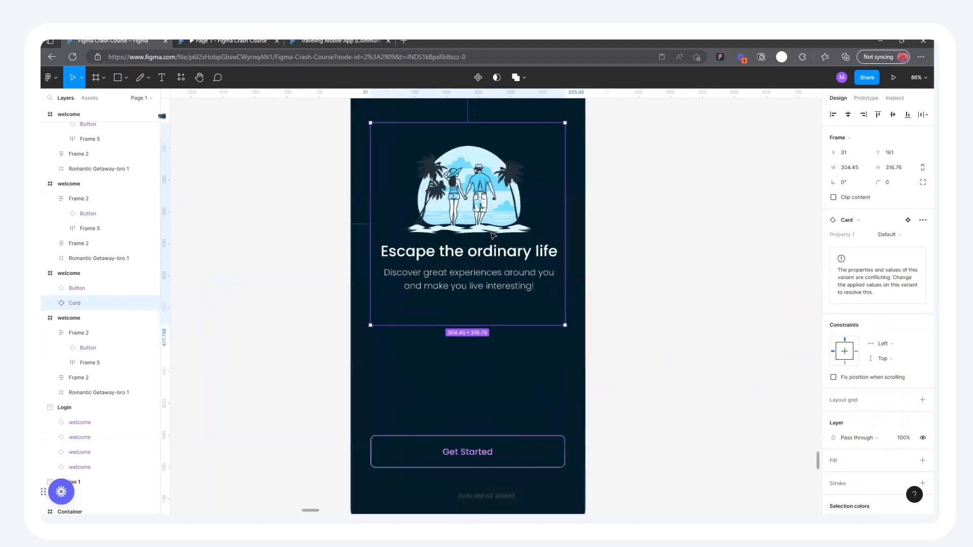
scroll(561, 252, "down", 3)
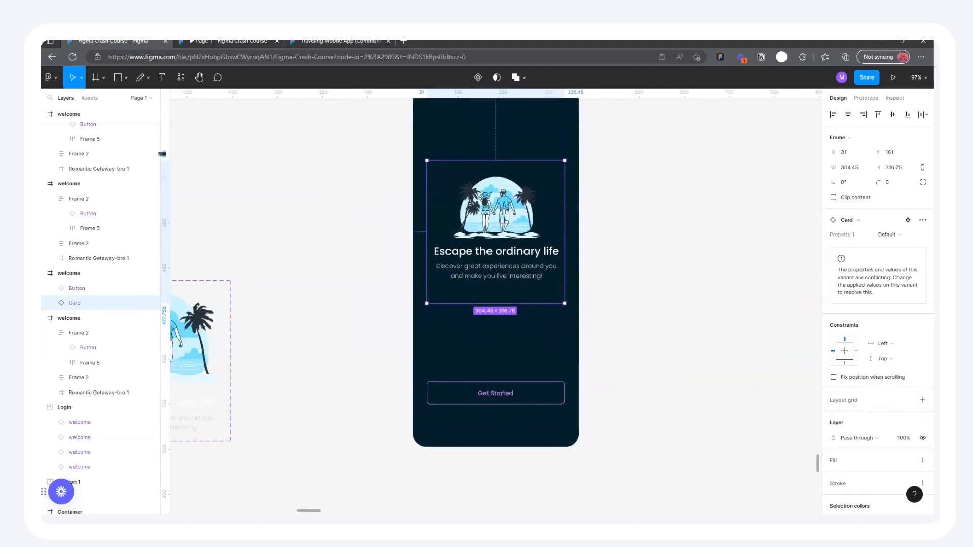
Test the Card's while-pressing interaction on the welcome screen in the prototype preview, and return to the design file
left_click(247, 41)
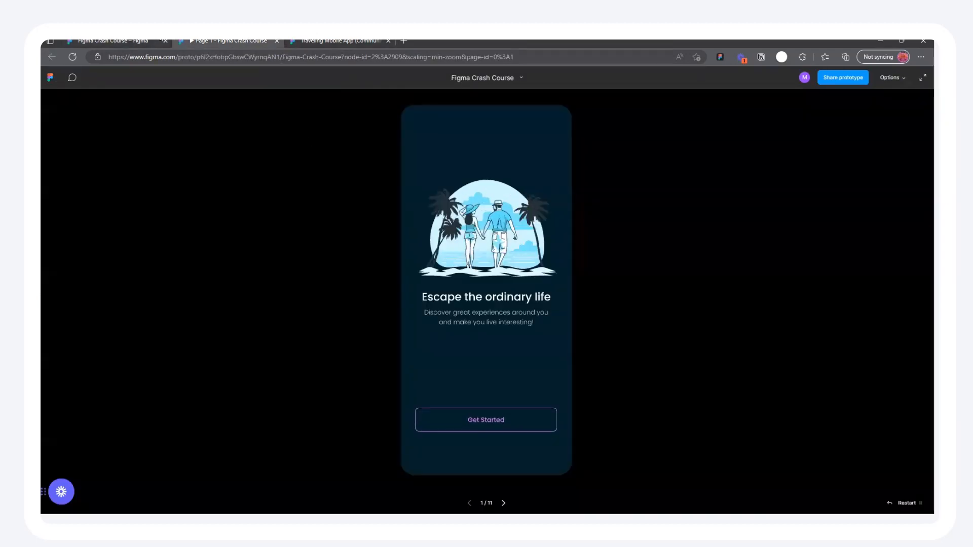
left_click(152, 41)
left_click(243, 40)
left_click(466, 230)
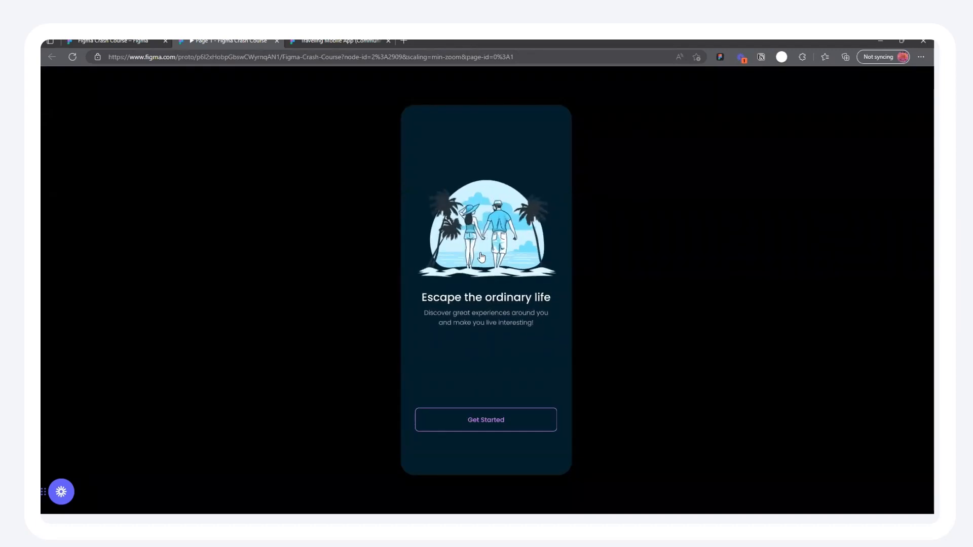
left_click(121, 41)
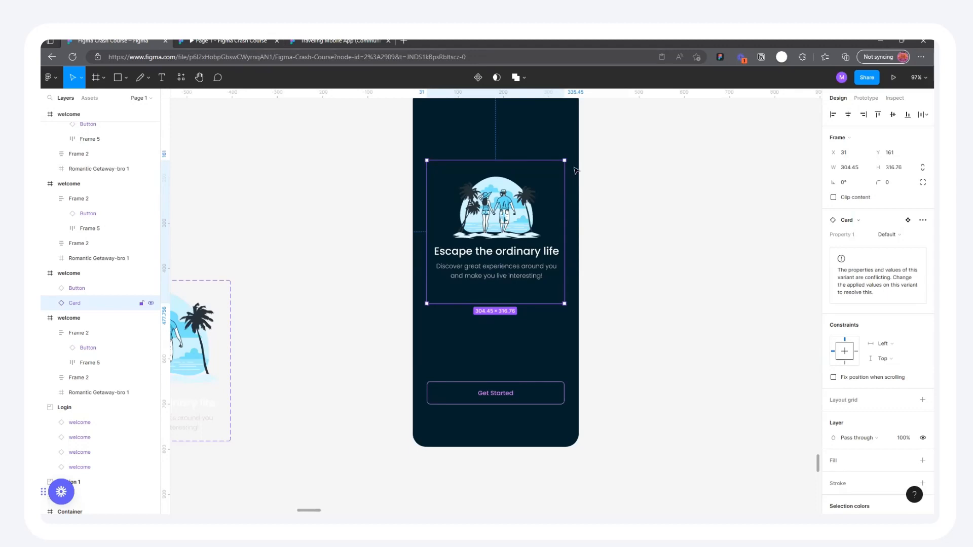
Move the welcome screen with the Card above the rows of other welcome screens, to X -10177, Y -6720
scroll(575, 169, "down", 10, "ctrl")
left_click(588, 248)
scroll(598, 299, "down", 3, "ctrl")
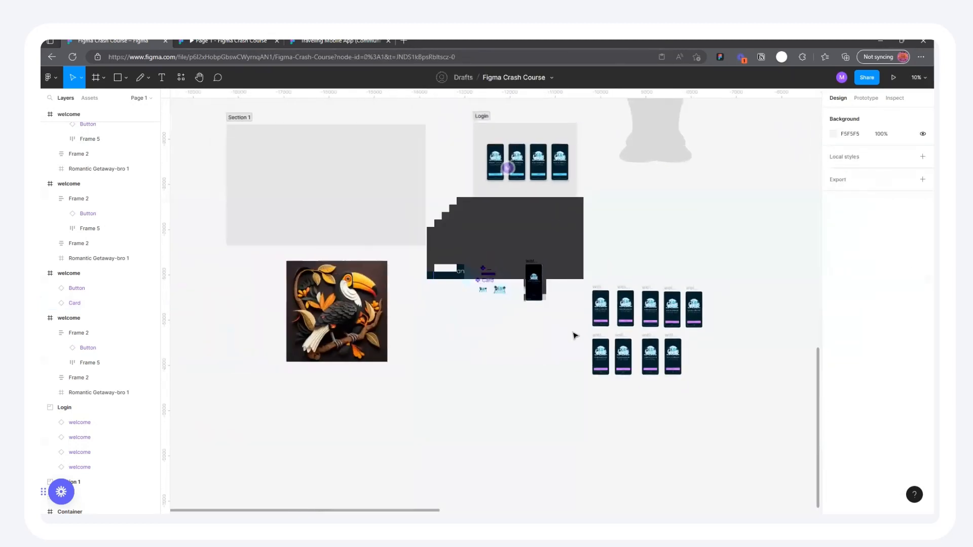
scroll(575, 335, "up", 3, "ctrl")
left_click_drag(509, 228, 620, 198)
scroll(775, 261, "up", 2, "ctrl")
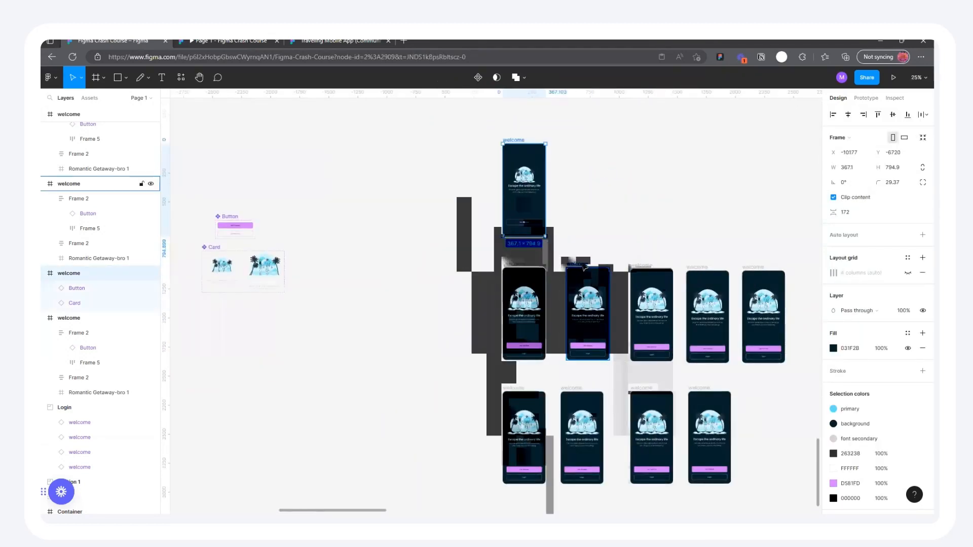
Duplicate a welcome screen from the row beneath and place the copy beside the Card screen at X -9679, Y -6720
left_click_drag(582, 267, 573, 144, "alt")
scroll(571, 145, "up", 4, "ctrl")
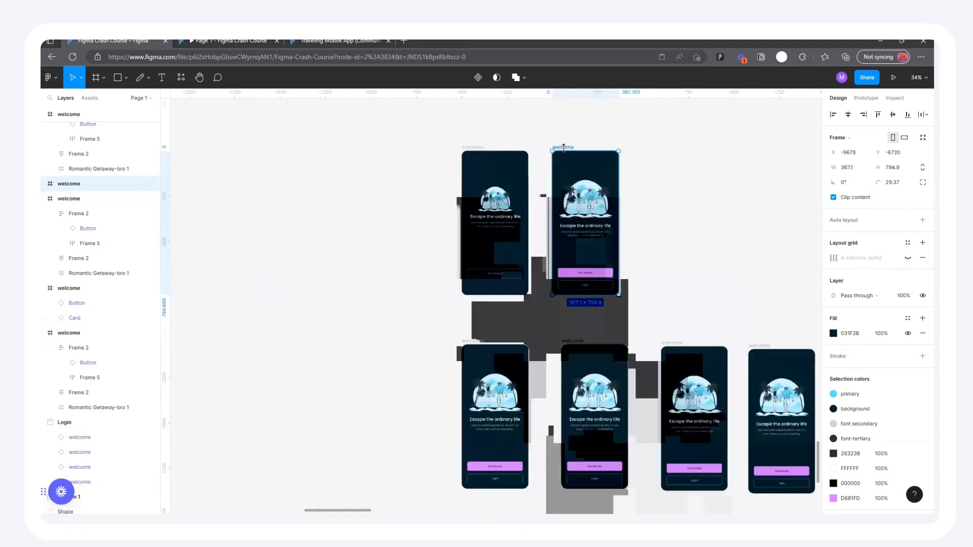
scroll(566, 147, "down", 4, "ctrl")
scroll(590, 268, "up", 2, "ctrl")
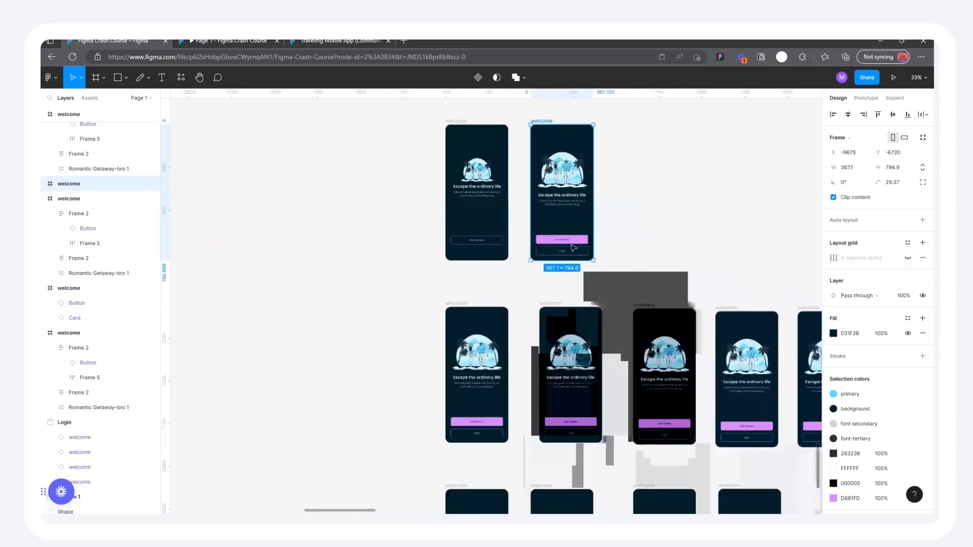
scroll(590, 270, "down", 5, "ctrl")
scroll(538, 174, "up", 2, "ctrl")
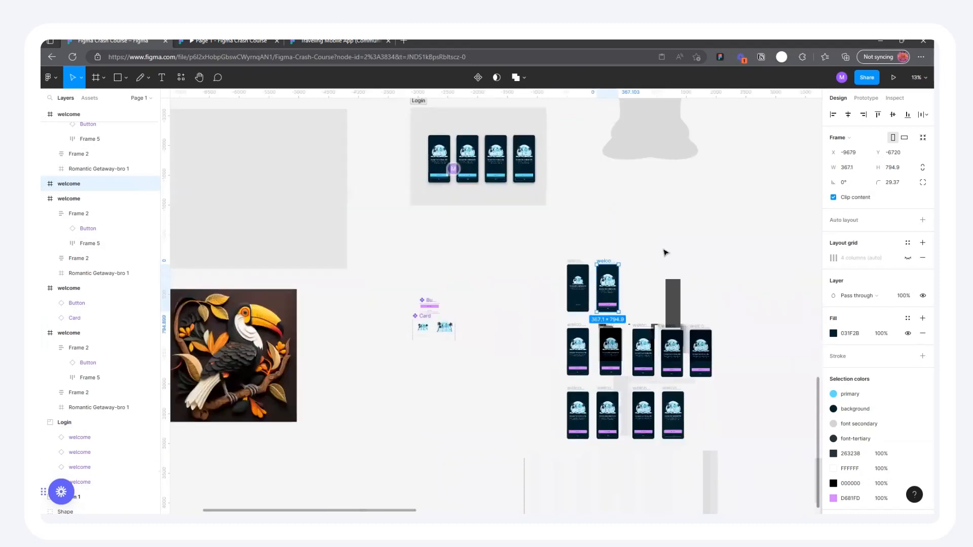
Move the Button component set up beneath the Login section, to X -12475, Y -7456
scroll(428, 183, "up", 3, "ctrl")
scroll(438, 198, "up", 5, "ctrl")
left_click(465, 155)
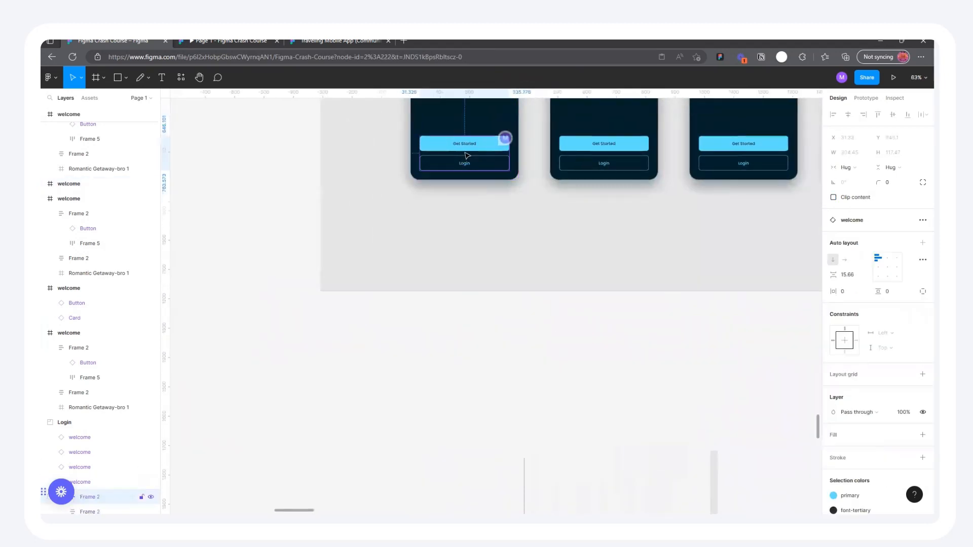
scroll(467, 155, "down", 5, "ctrl")
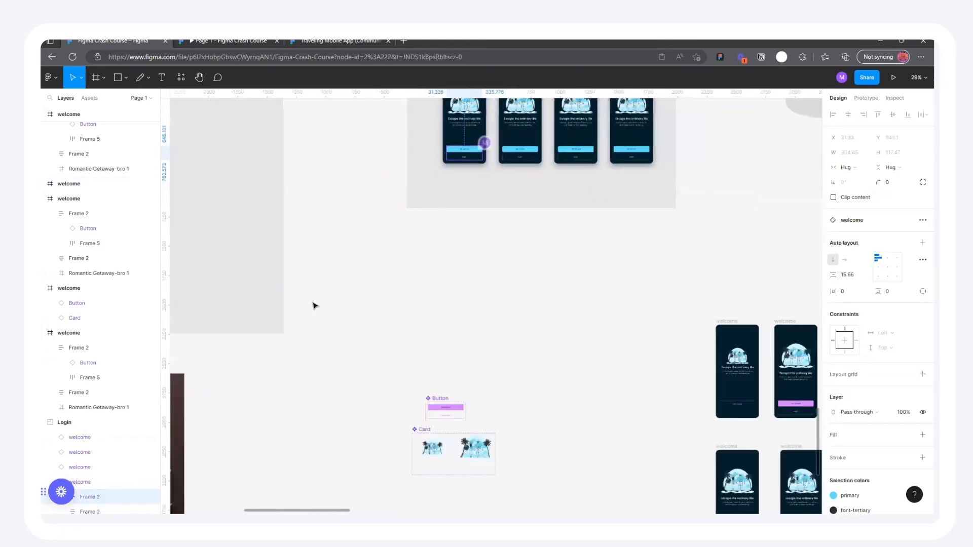
scroll(540, 281, "down", 2, "ctrl")
scroll(540, 281, "up", 4, "ctrl")
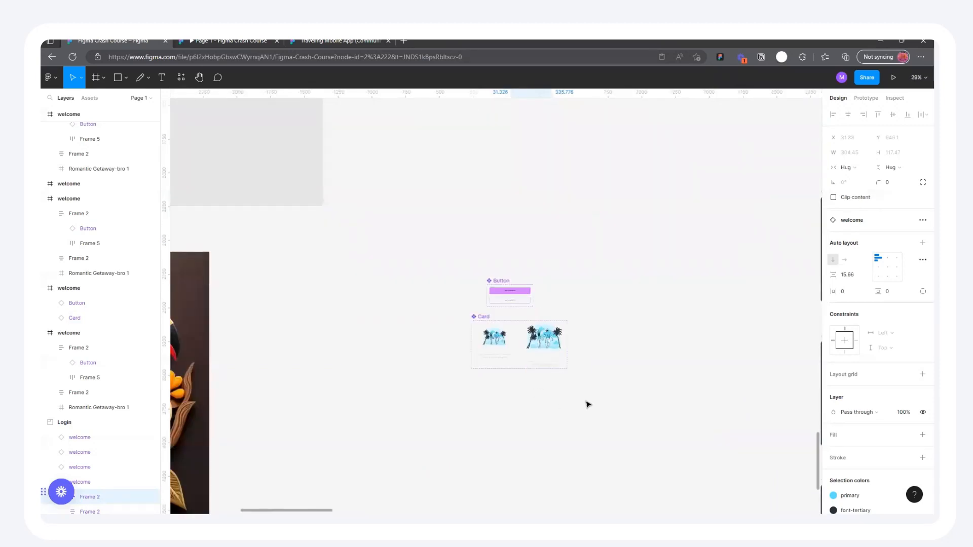
scroll(587, 375, "up", 3)
scroll(569, 387, "down", 4, "ctrl")
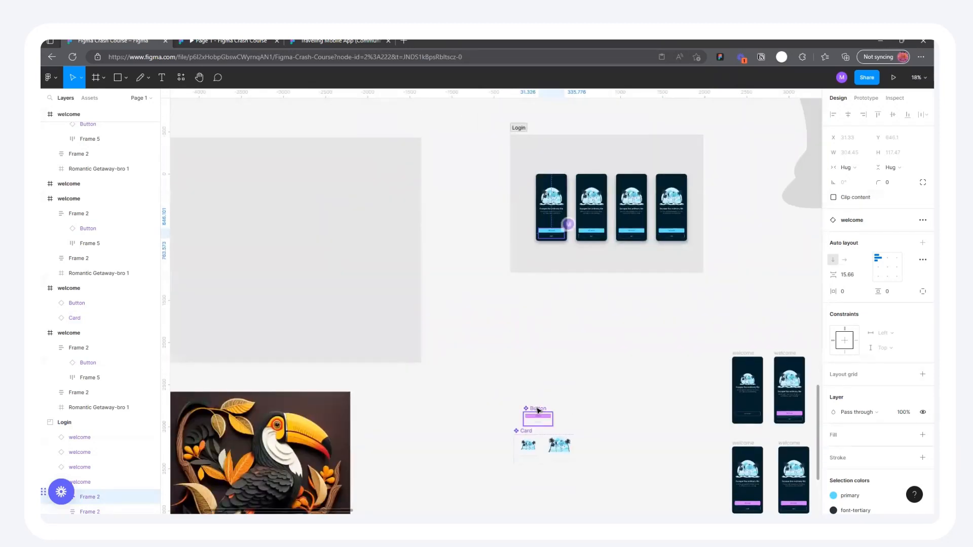
left_click_drag(538, 407, 553, 294)
scroll(561, 256, "up", 3, "ctrl")
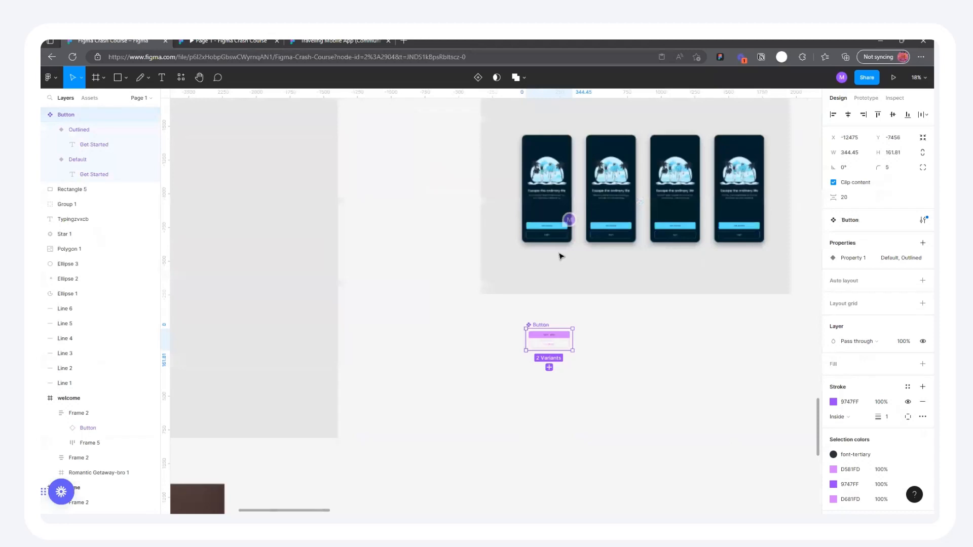
Set the fill shared by the selected Button variants to 5EDFFF, sampled from the Get Started button on a Login screen
scroll(561, 256, "up", 5, "ctrl")
left_click(569, 390)
left_click(571, 399, "shift")
scroll(855, 409, "down", 4)
left_click(834, 315)
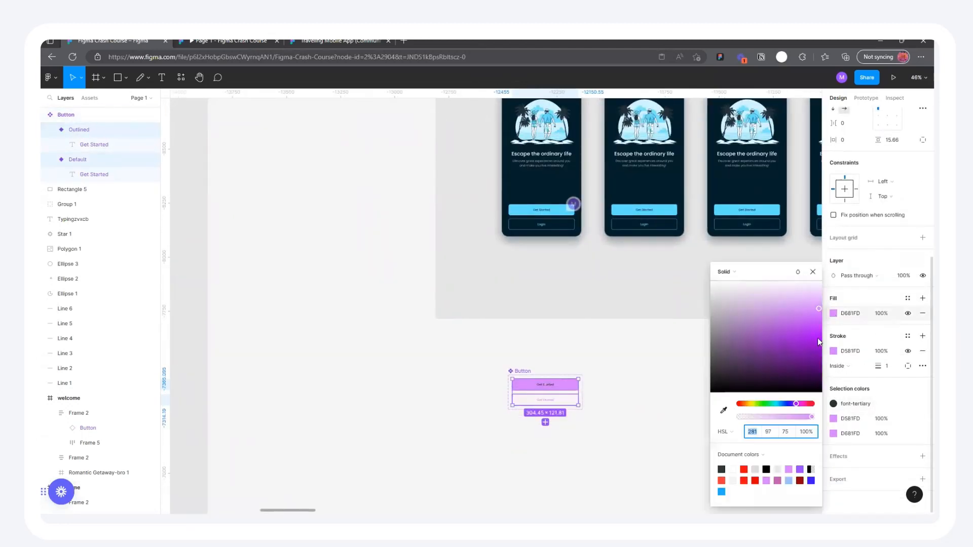
left_click(723, 410)
left_click(569, 207)
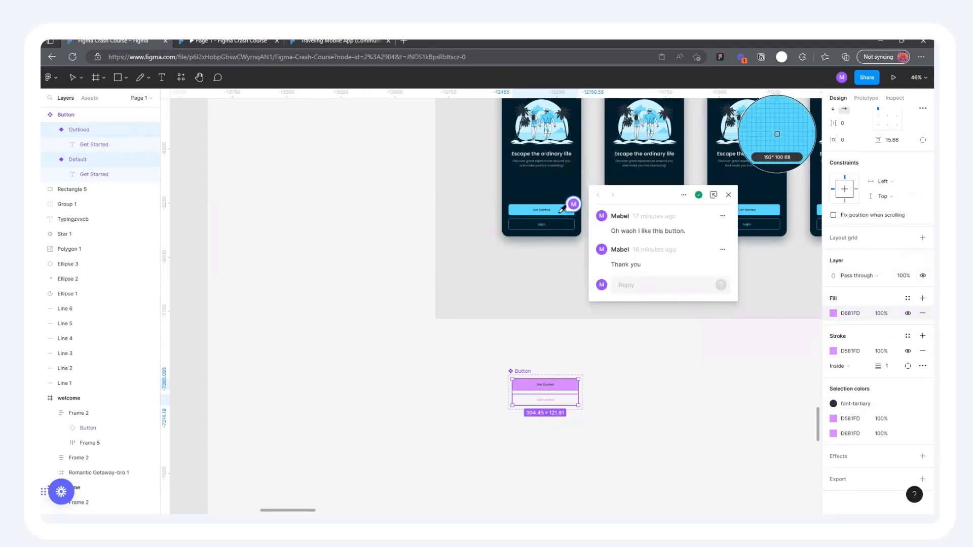
left_click(559, 207)
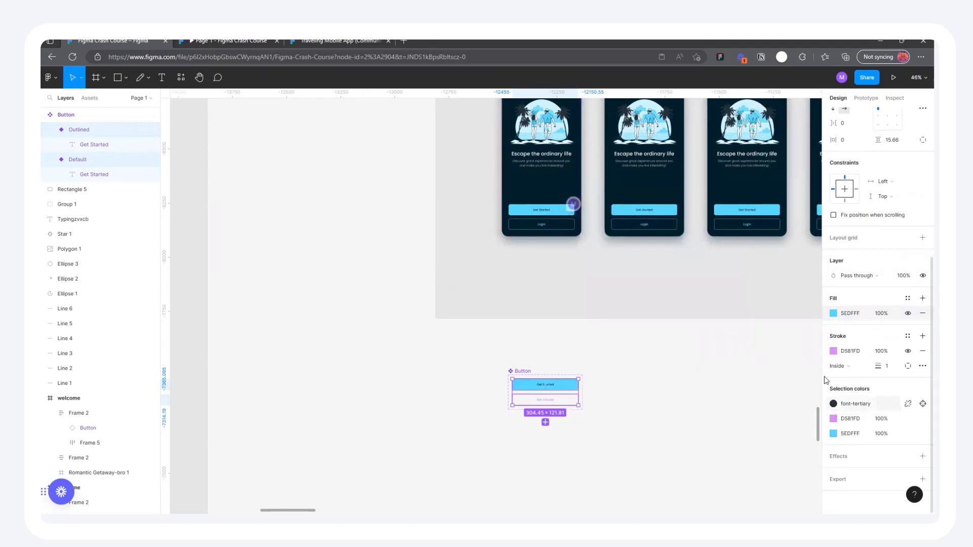
Set the stroke of both Button variants to 5EDFFF, sampled from the same Get Started button
left_click(834, 351)
left_click(724, 410)
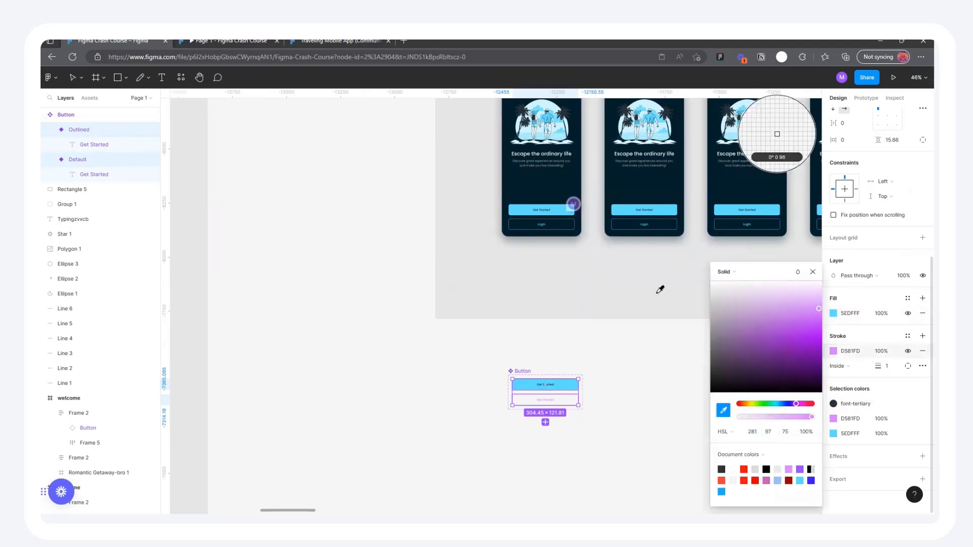
left_click(560, 207)
left_click(619, 313)
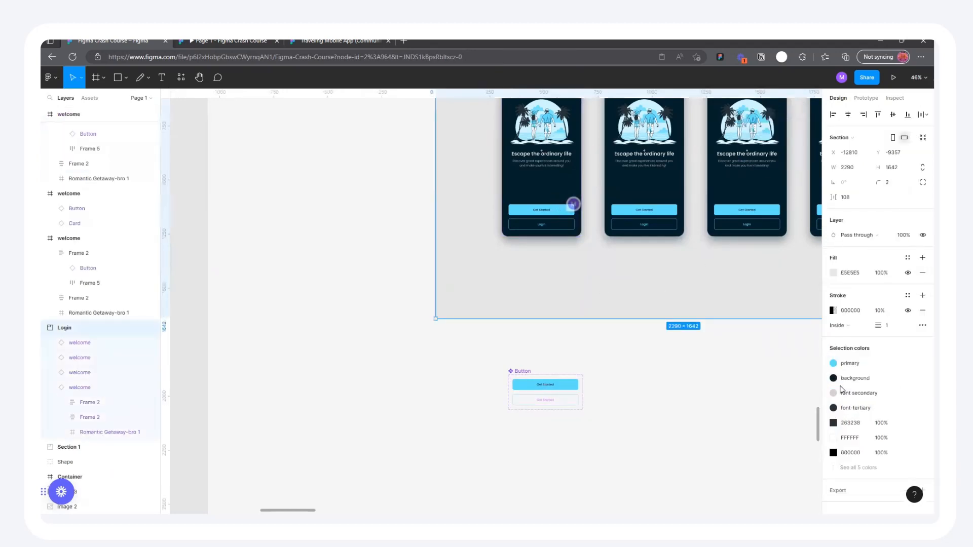
Set the text colour of the Outlined Button variant to 5EDFFF by sampling the blue of the Login screens
left_click(566, 401)
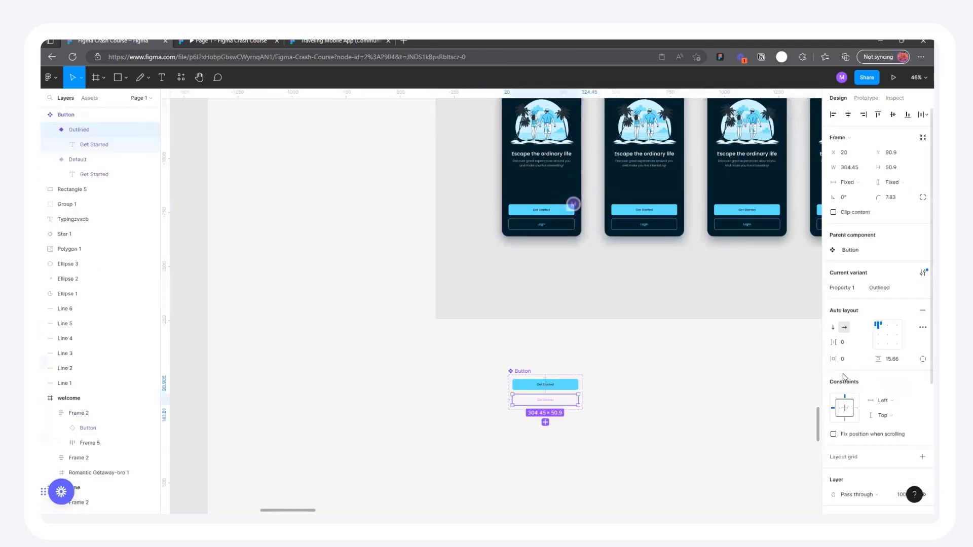
scroll(841, 447, "down", 4)
left_click(833, 434)
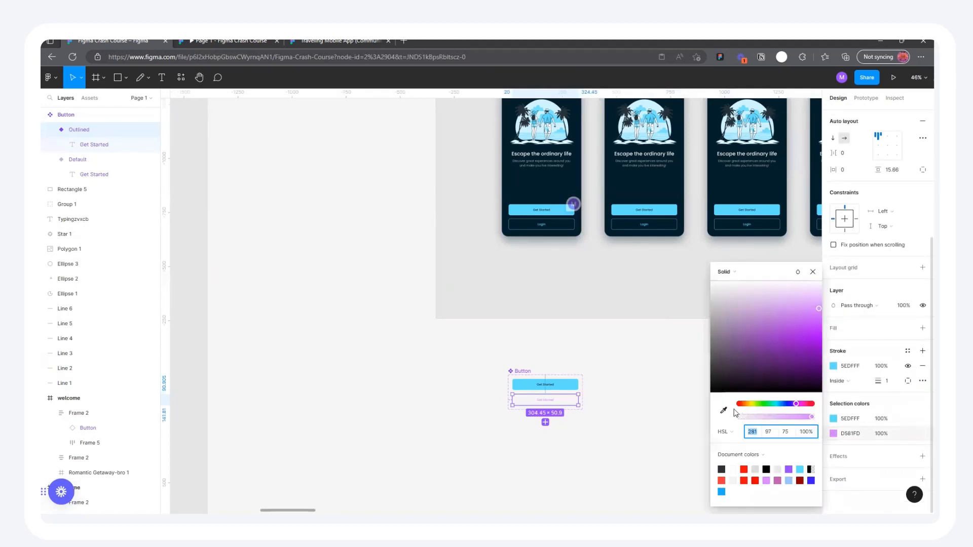
left_click(723, 410)
left_click(776, 133)
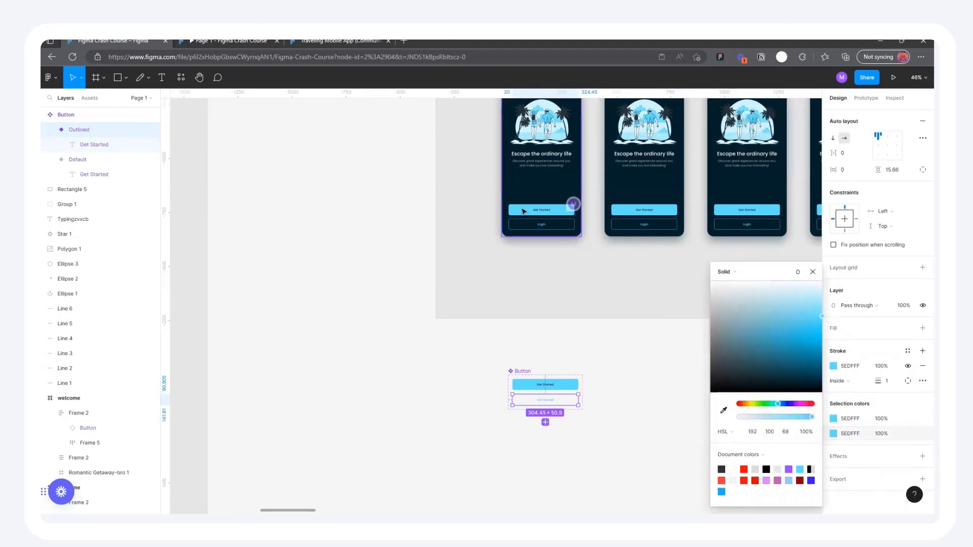
left_click(812, 271)
left_click(423, 318)
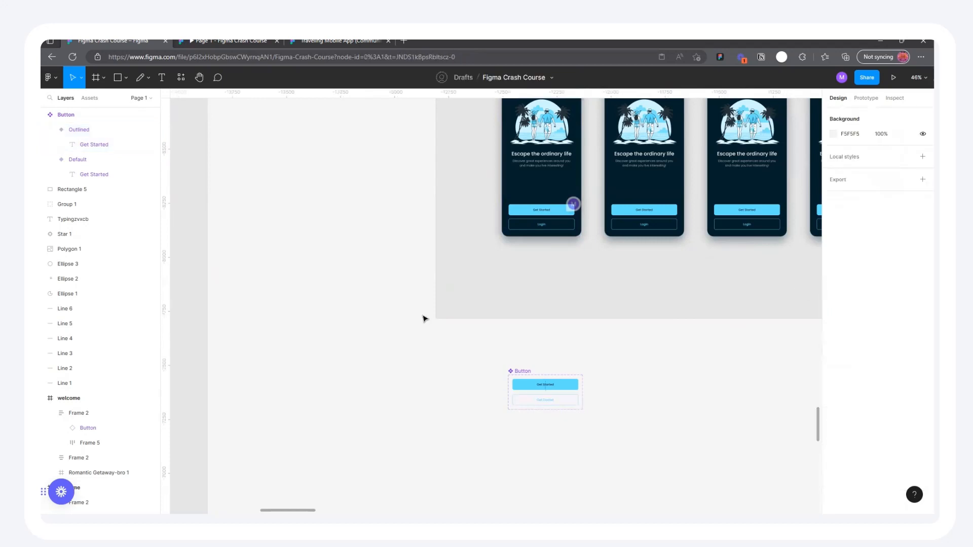
Check the recoloured Button's hover change in the prototype preview, and return to the design file
scroll(423, 317, "down", 3)
left_click(236, 41)
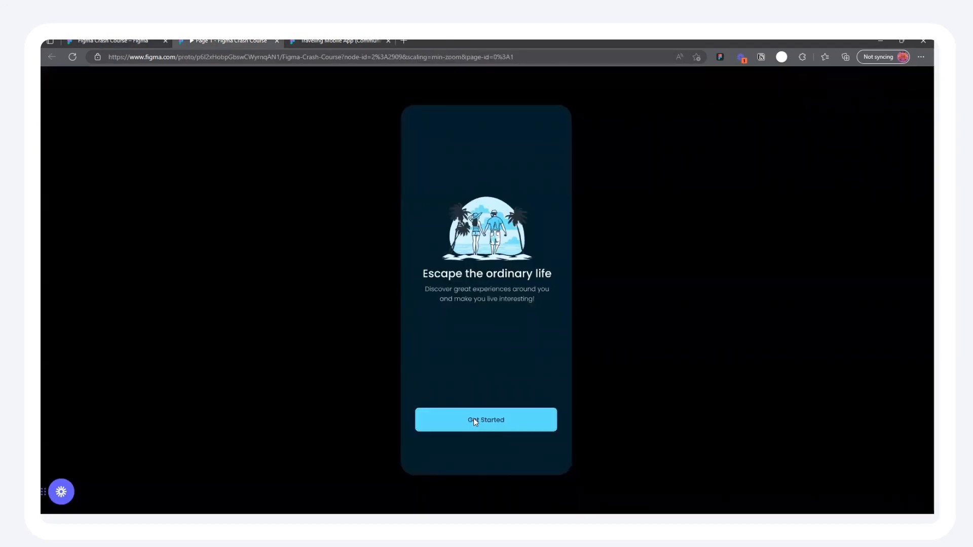
left_click(146, 41)
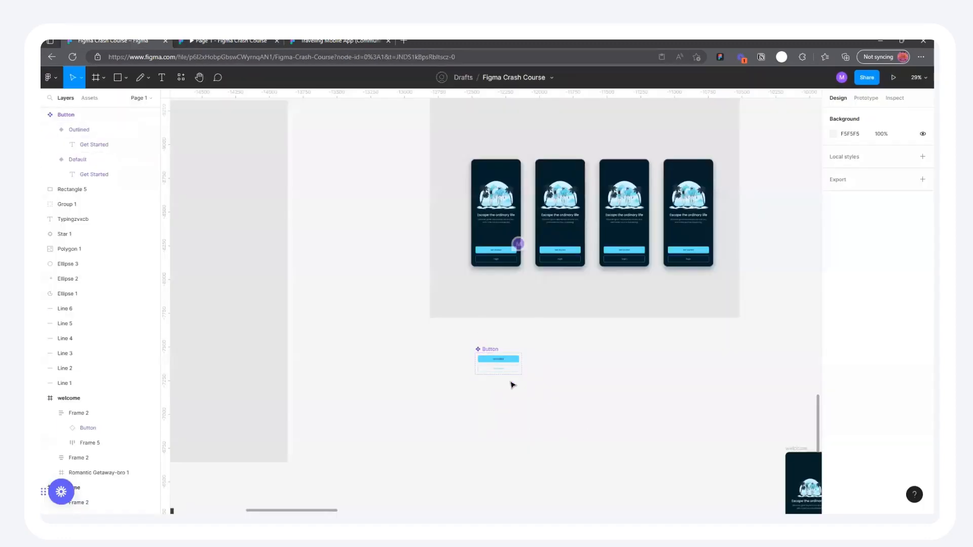
Move the Button component set back above the Card component set, to X -12756, Y -6087
scroll(564, 324, "down", 3)
left_click_drag(531, 337, 511, 433)
scroll(658, 355, "down", 3)
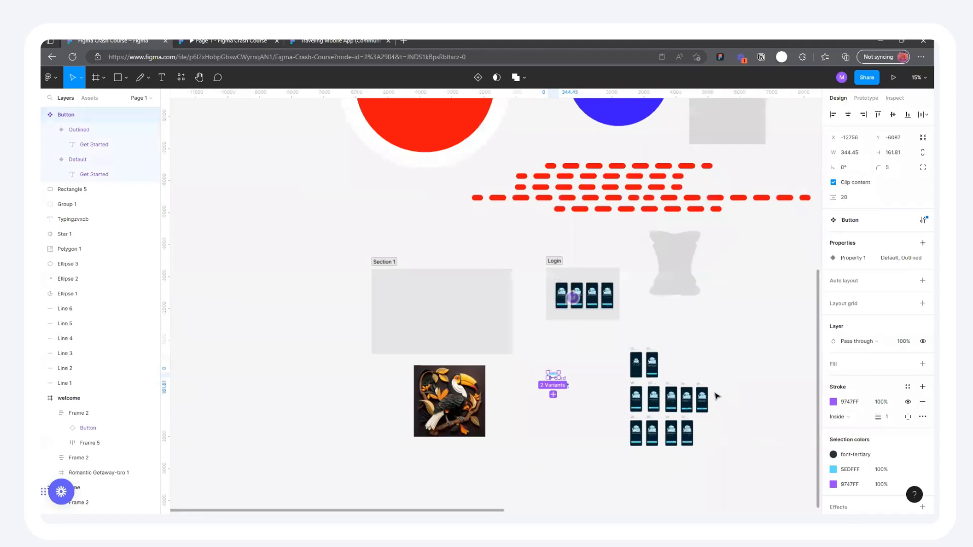
Duplicate the second welcome screen of the upper row and place the copy beside it at X -9193, Y -6720
scroll(603, 375, "up", 5)
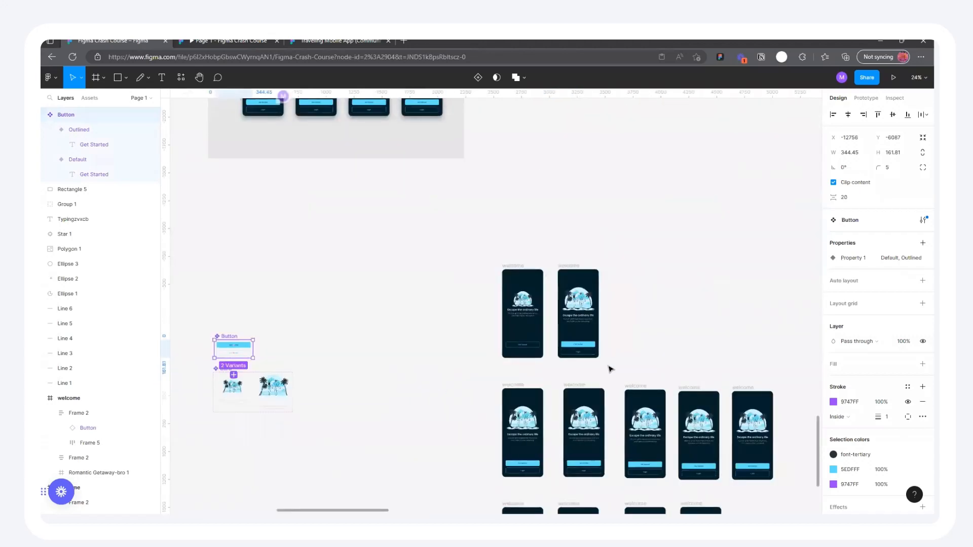
scroll(606, 366, "up", 5)
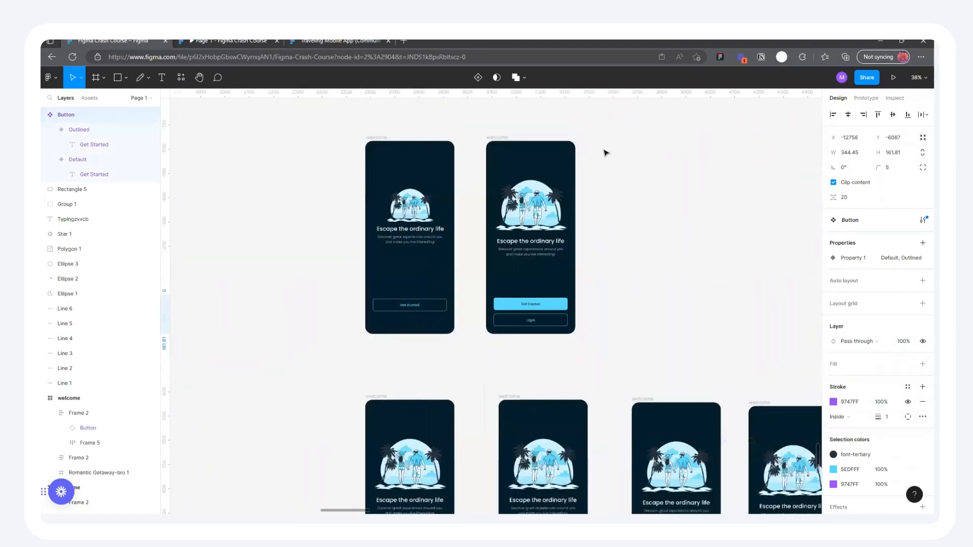
left_click_drag(494, 137, 612, 138)
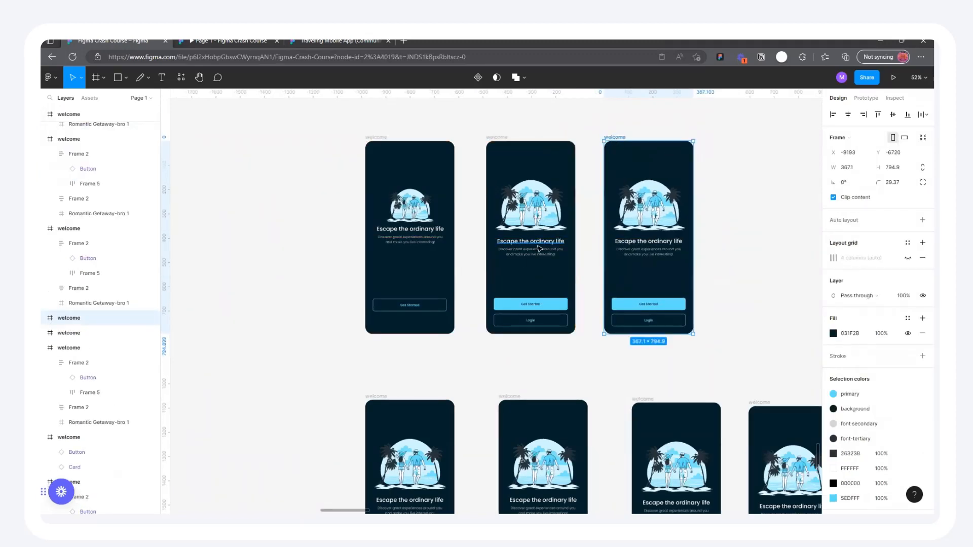
scroll(673, 202, "down", 3)
scroll(608, 243, "up", 3)
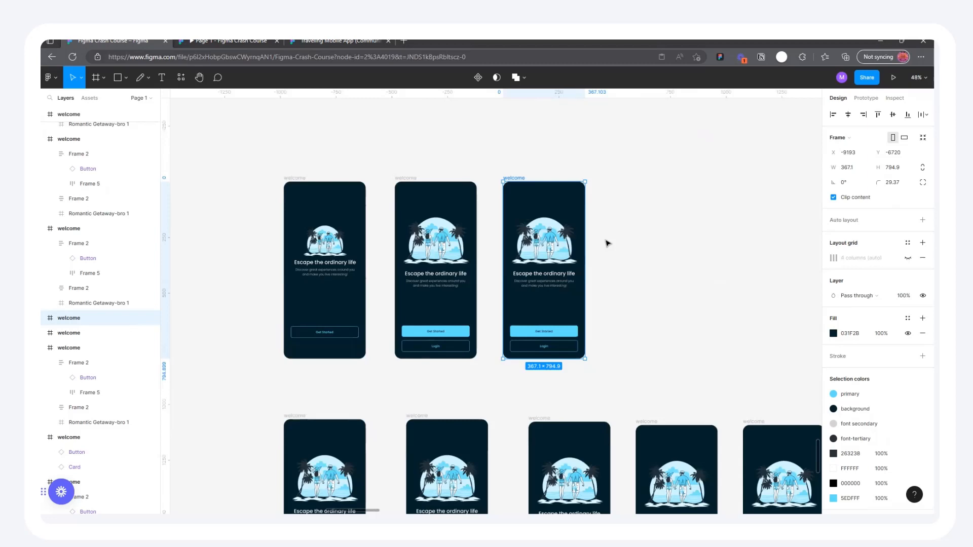
left_click(625, 277)
scroll(627, 223, "down", 3)
scroll(612, 221, "up", 4)
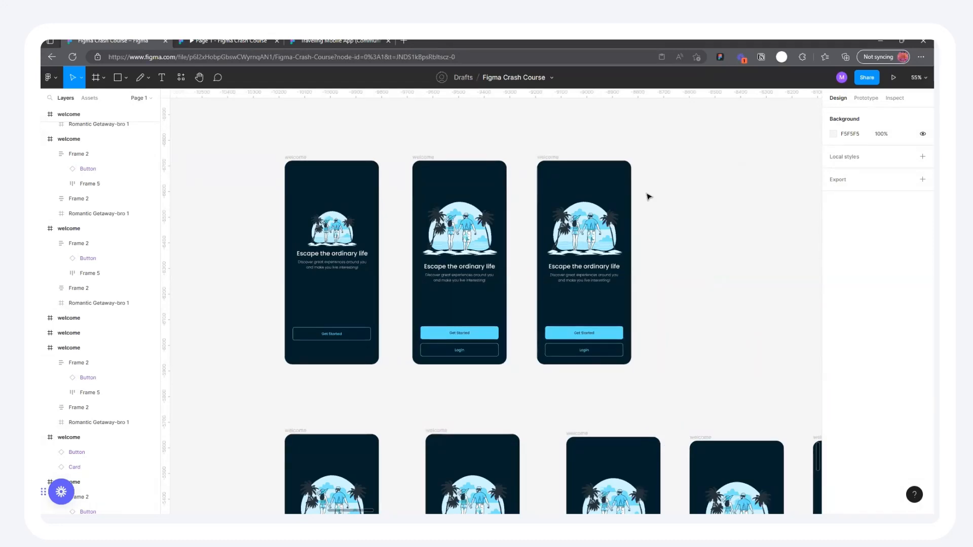
scroll(677, 177, "down", 3)
scroll(619, 209, "up", 5)
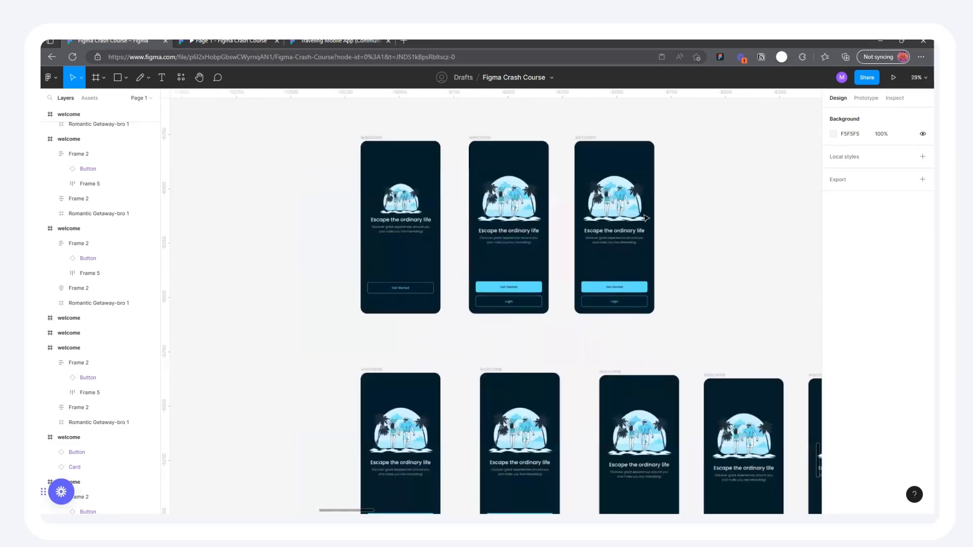
left_click(619, 209)
scroll(619, 208, "down", 3)
scroll(623, 203, "left", 1)
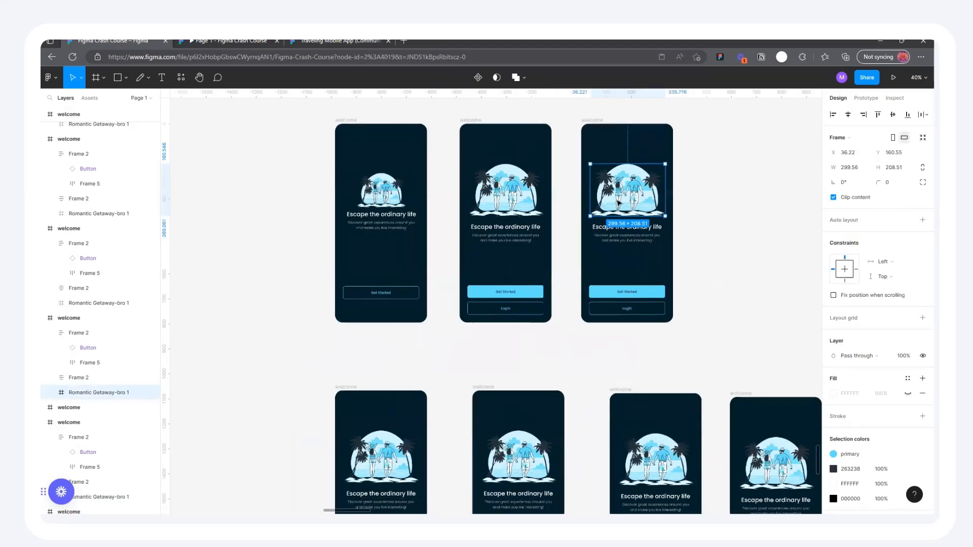
scroll(625, 200, "up", 3)
left_click(762, 187)
scroll(676, 229, "down", 1)
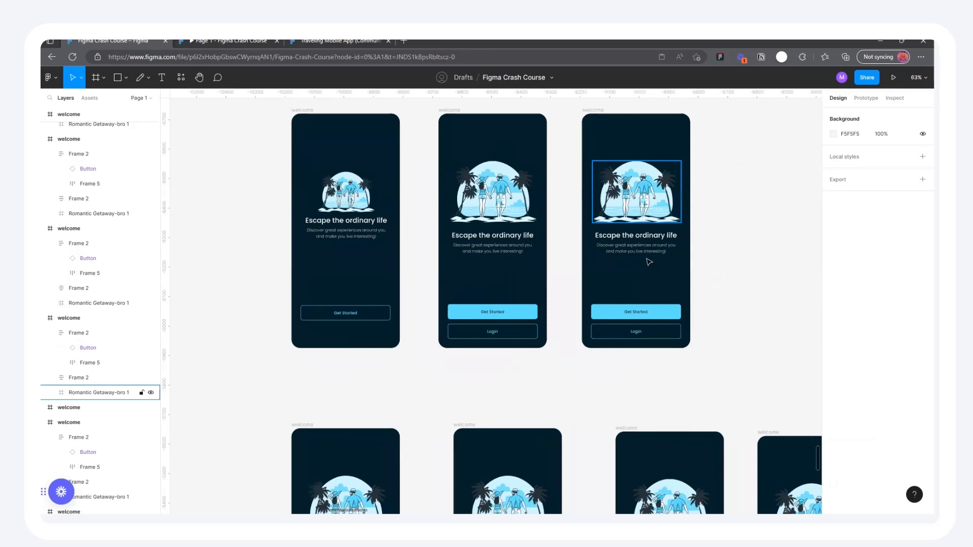
scroll(647, 260, "down", 1)
left_click_drag(555, 208, 674, 279)
scroll(674, 279, "up", 2)
Connect the Get Started button of the first welcome screen to the second welcome screen as a prototype interaction
left_click(865, 98)
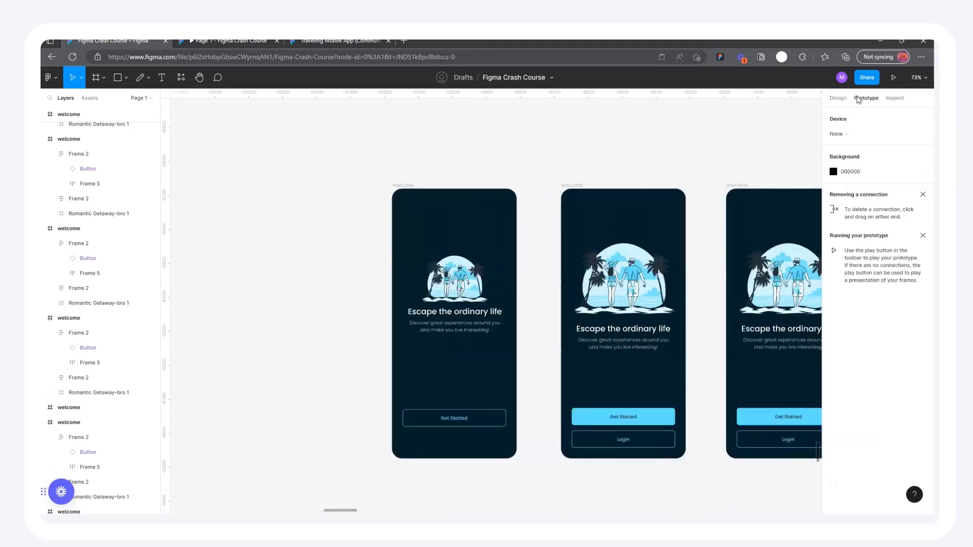
scroll(526, 236, "down", 2)
scroll(728, 258, "up", 5)
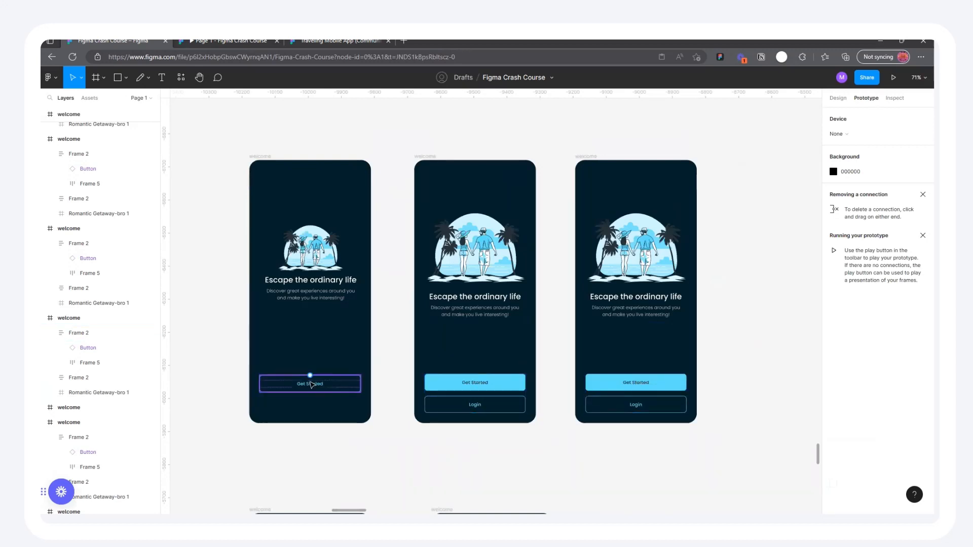
left_click(355, 384)
left_click_drag(360, 384, 445, 228)
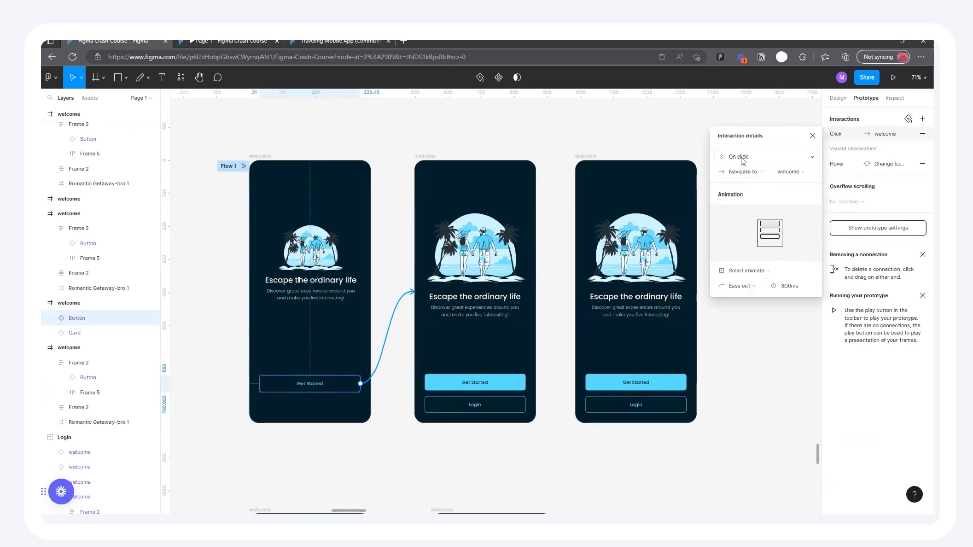
Review the connection's available actions and triggers, keep Navigate to and On click, and close the interaction details
left_click(766, 172)
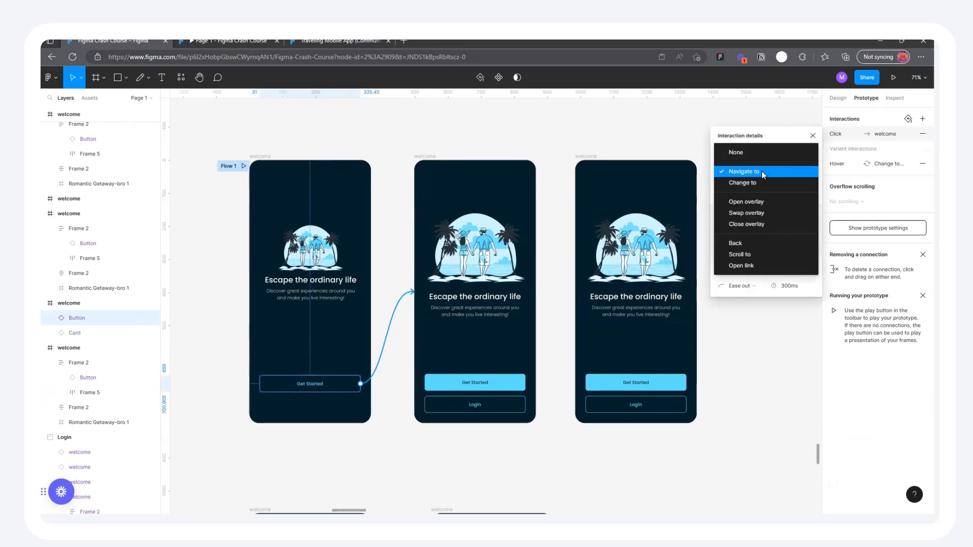
left_click(764, 174)
left_click(741, 157)
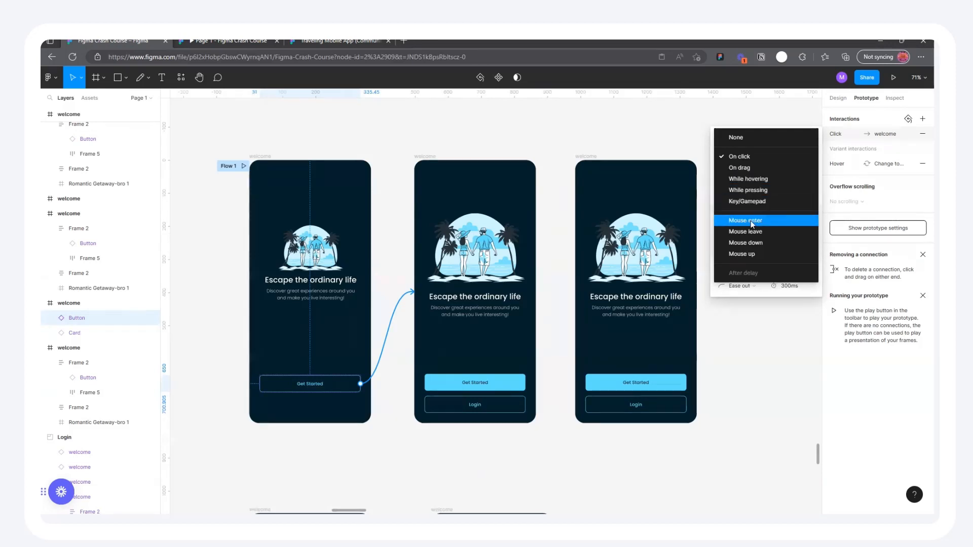
left_click(762, 297)
left_click(754, 159)
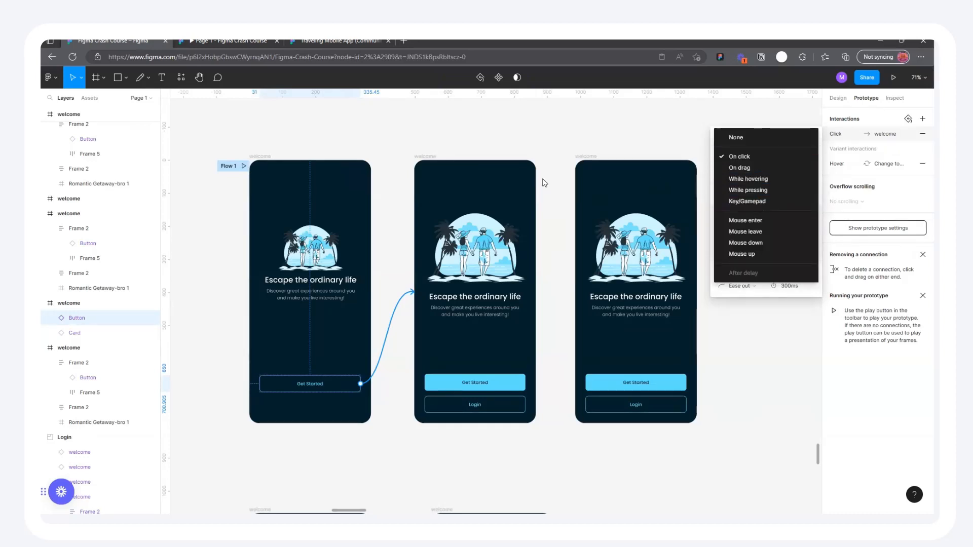
left_click(796, 295)
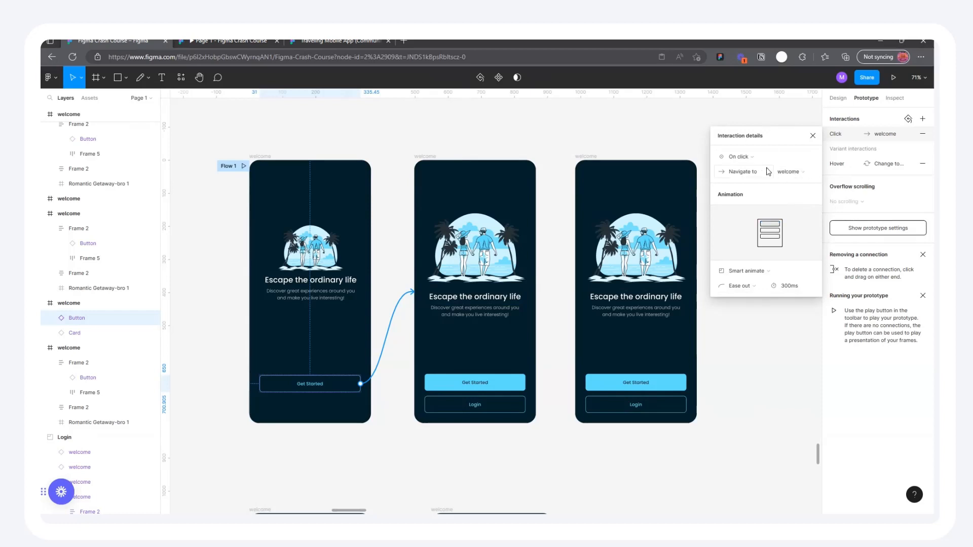
left_click(812, 137)
Connect the second welcome screen's Get Started button to the third welcome screen
left_click(517, 388)
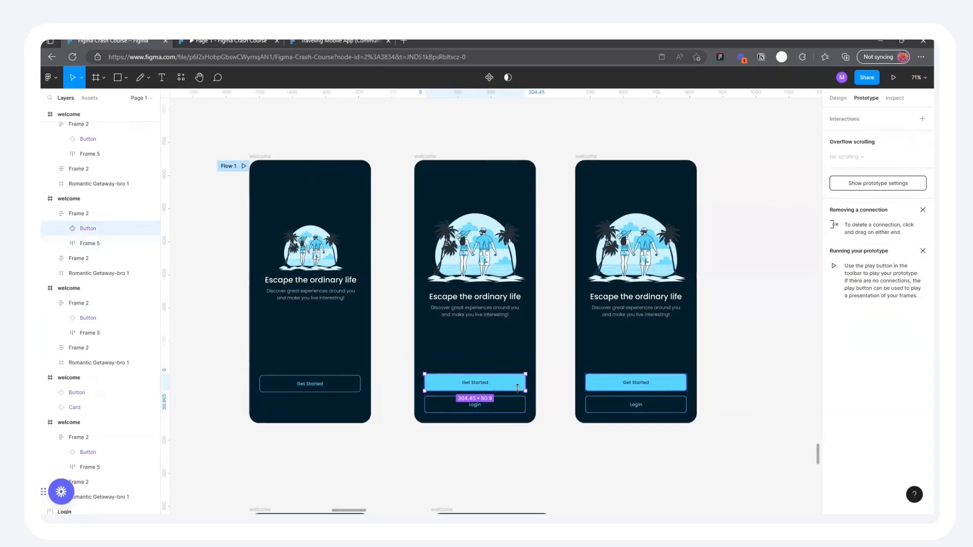
left_click_drag(526, 382, 587, 297)
Delete the frame holding the Get Started and Login buttons from the third welcome screen
left_click(838, 99)
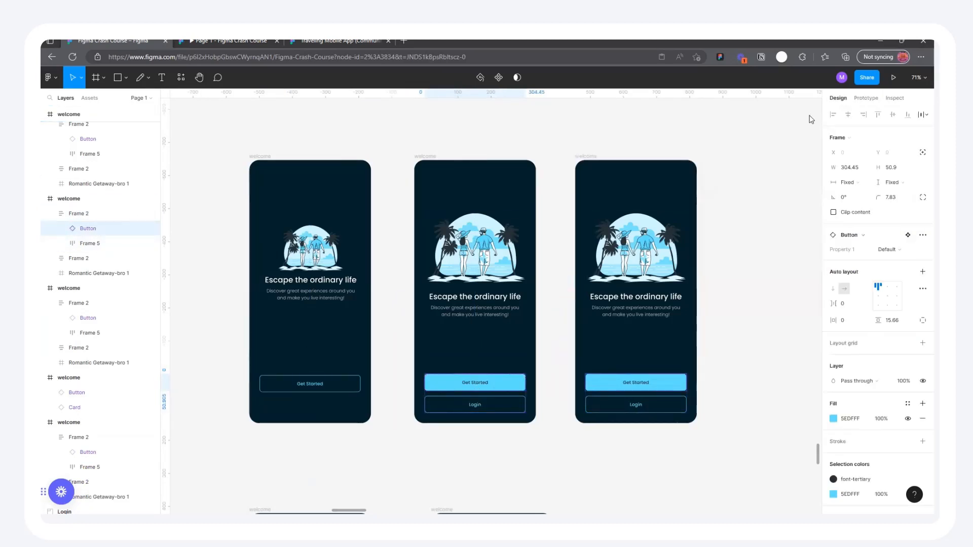
left_click(684, 379)
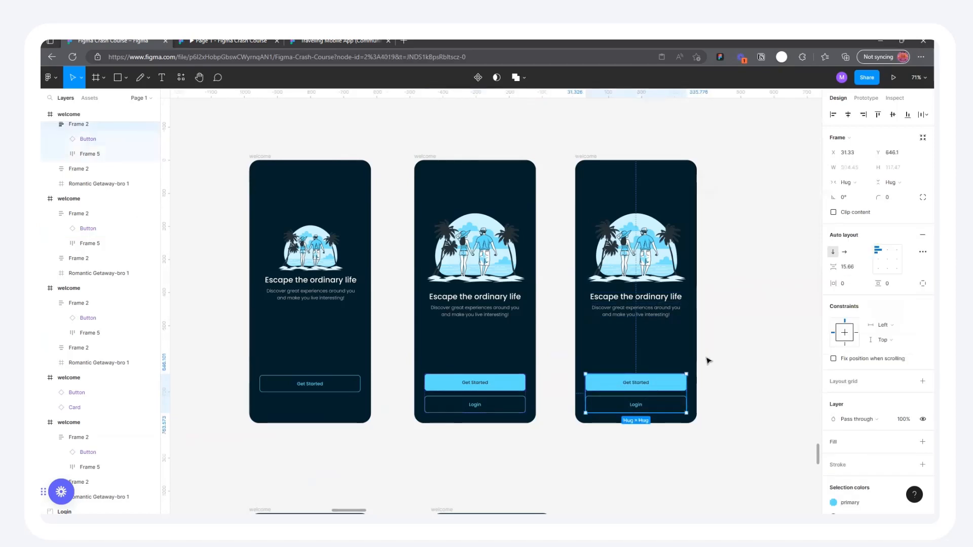
key("Delete")
Wrap the third welcome screen's illustration and text block together in a vertical auto layout frame
left_click(648, 268)
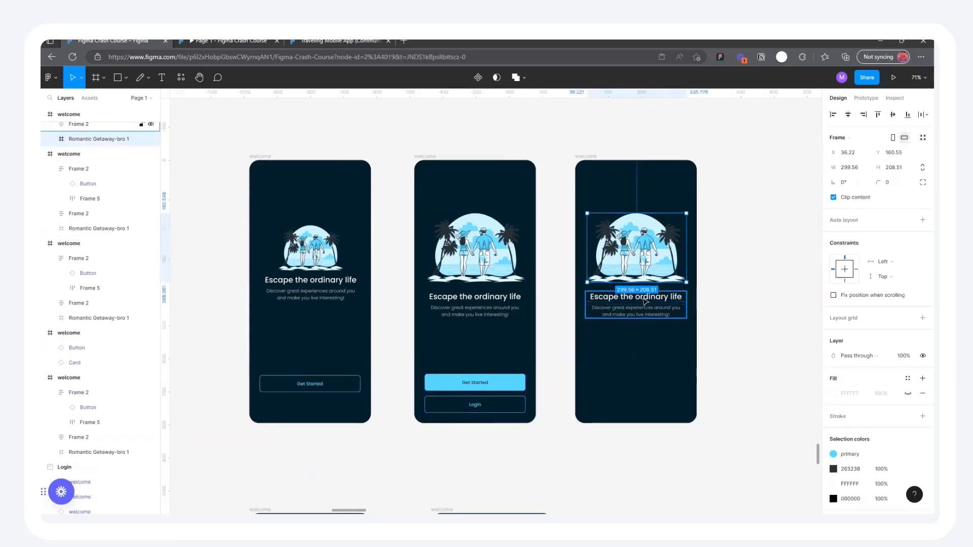
scroll(711, 278, "down", 5)
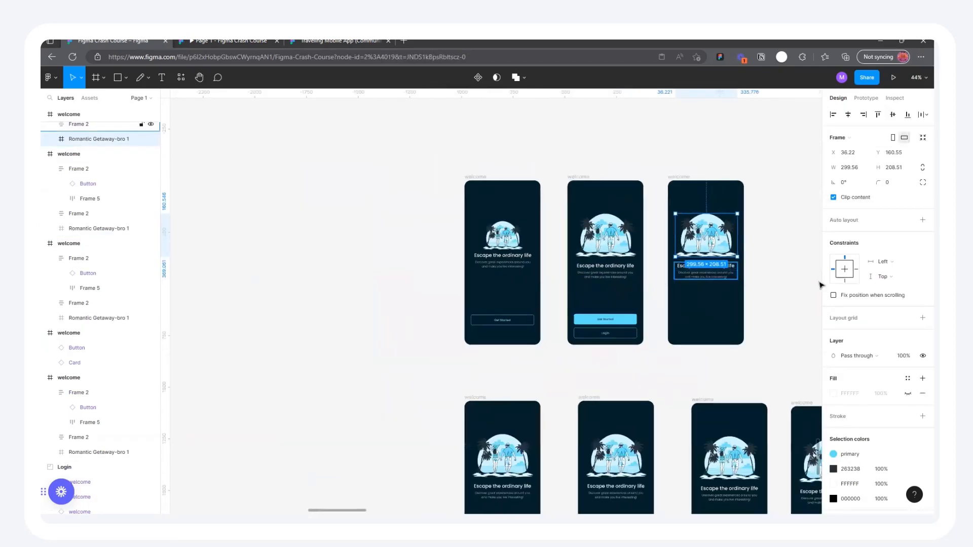
scroll(796, 292, "up", 5)
left_click(616, 256)
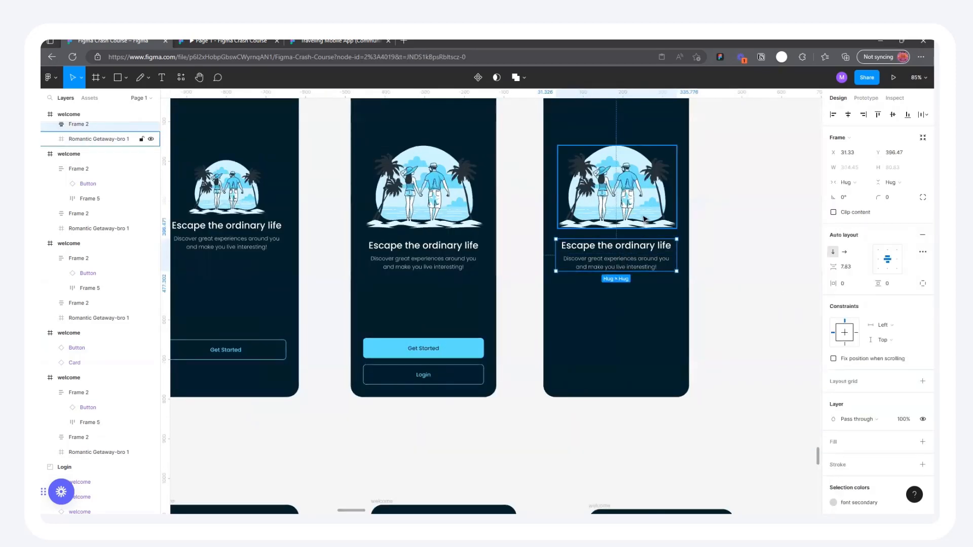
left_click(644, 219, "shift")
key("shift+a")
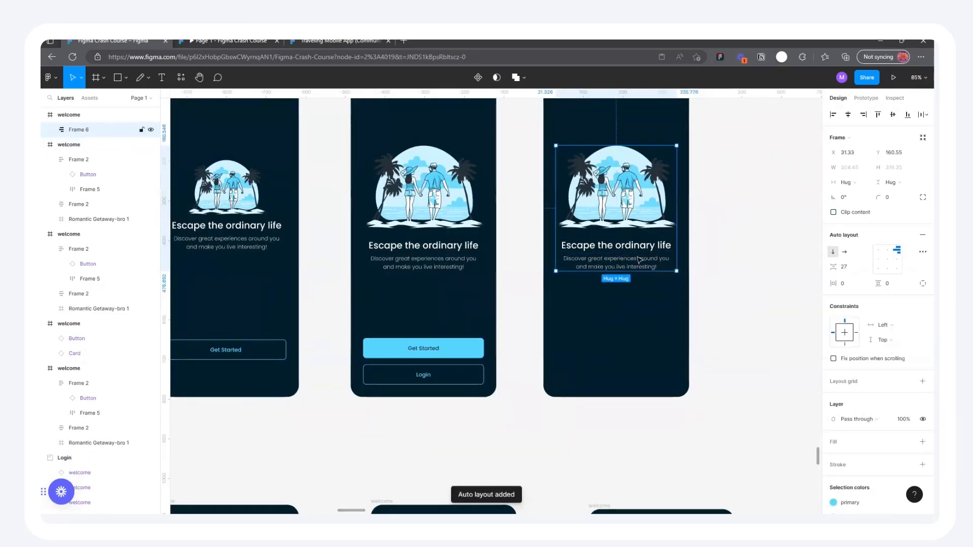
Move the third screen's text block out of the auto layout frame to the bottom of the screen, at X 35, Y 650
left_click_drag(675, 270, 685, 298)
key("ctrl+z")
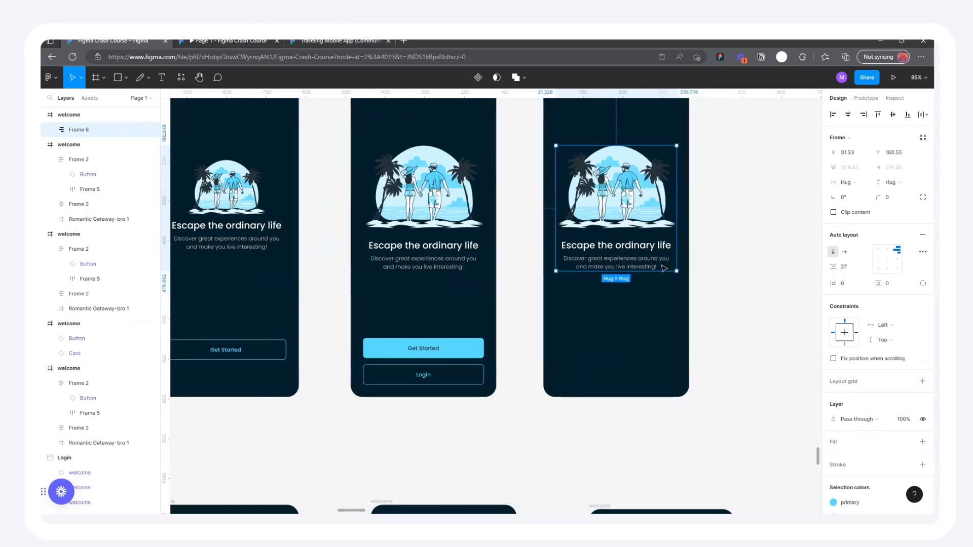
left_click(618, 255)
left_click_drag(618, 256, 617, 353)
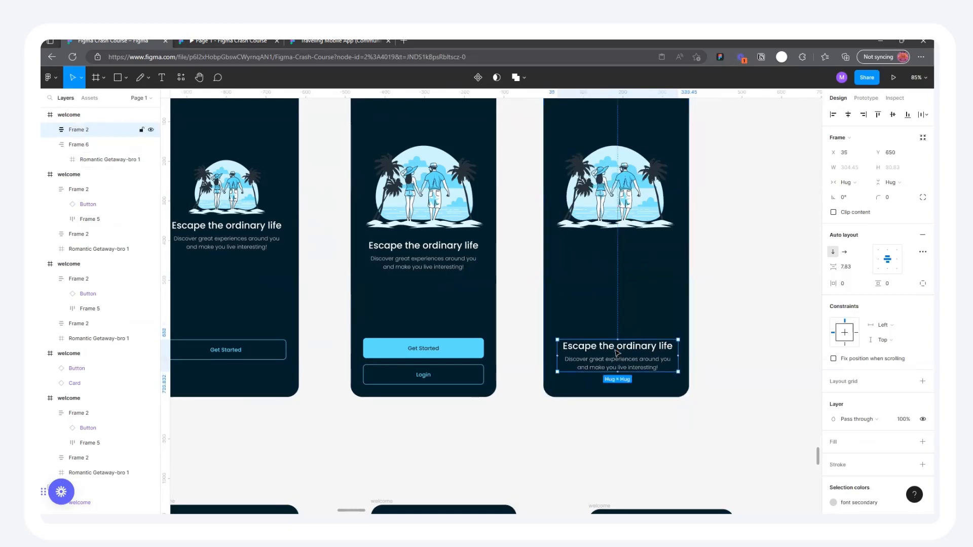
Enlarge the third screen's illustration frame proportionally with the Scale tool to about 852.6 × 593.5, placed above the text
left_click(632, 185)
left_click_drag(675, 229, 719, 285)
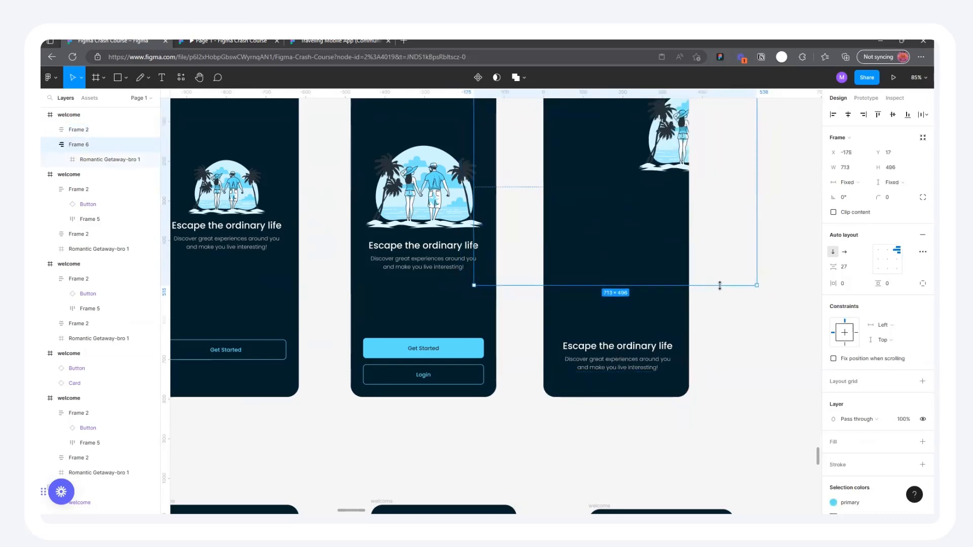
key("ctrl+z")
key("k")
left_click_drag(674, 231, 728, 296)
left_click_drag(633, 238, 591, 256)
left_click_drag(723, 162, 740, 294)
Scale the third screen's illustration frame up further to about 1020.7 × 710.5 and shift it to about X -346, Y -92
scroll(694, 202, "down", 4)
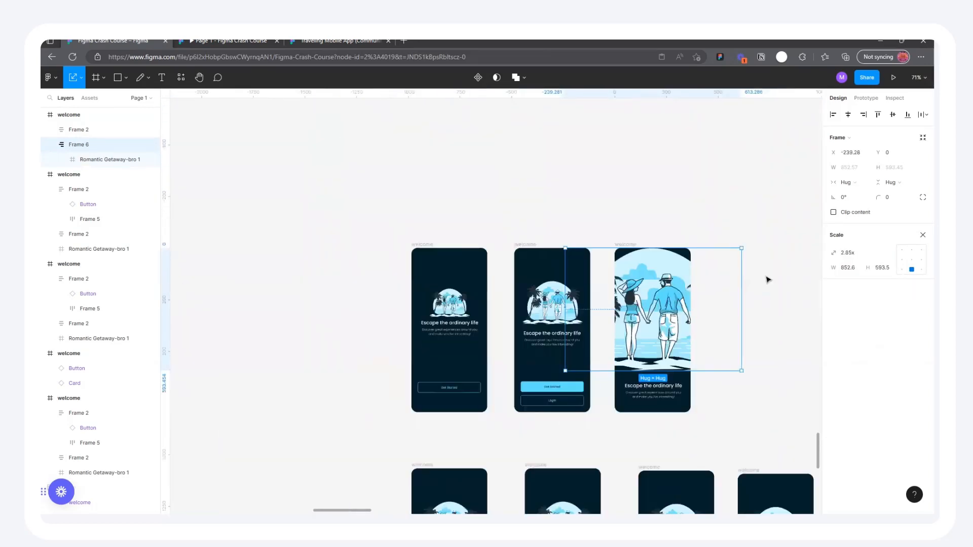
scroll(728, 225, "up", 2)
left_click_drag(729, 221, 755, 186)
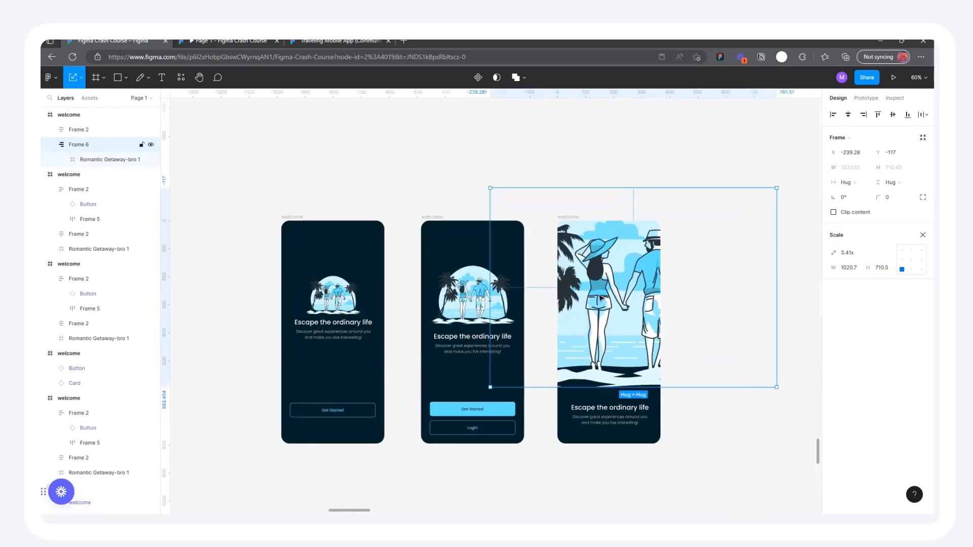
left_click_drag(586, 309, 579, 309)
left_click(603, 158)
scroll(662, 373, "down", 3)
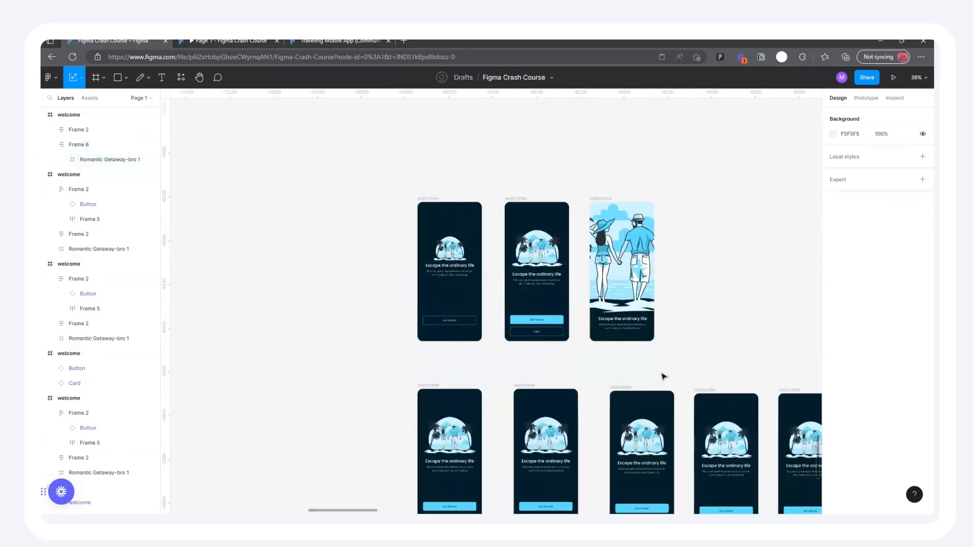
Reposition the enlarged illustration to X -323, Y -60 so the couple sits centrally in the third welcome screen
scroll(614, 182, "up", 5)
left_click(615, 182)
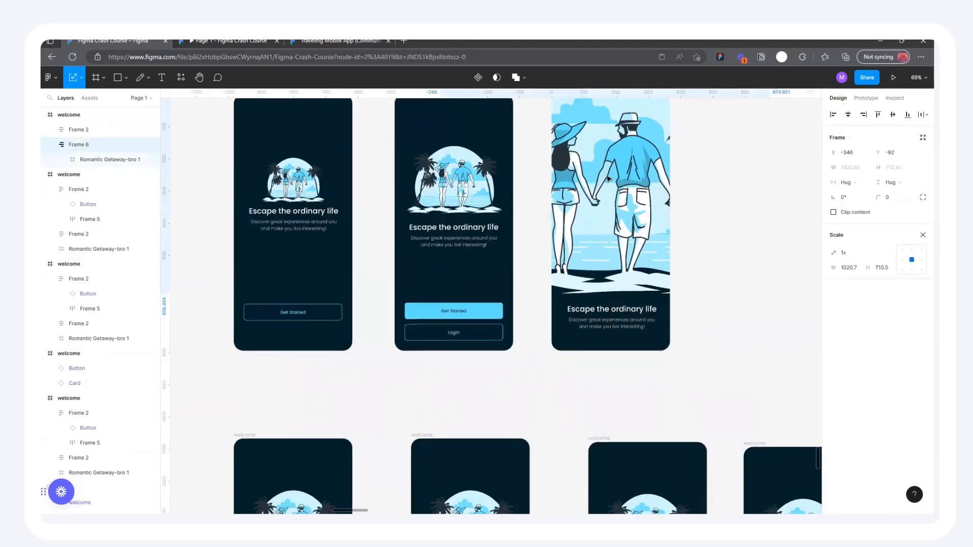
scroll(680, 321, "down", 1)
scroll(679, 318, "down", 3)
mouse_move(640, 274)
left_mouse_down()
mouse_move(639, 260)
mouse_move(645, 279)
left_mouse_up()
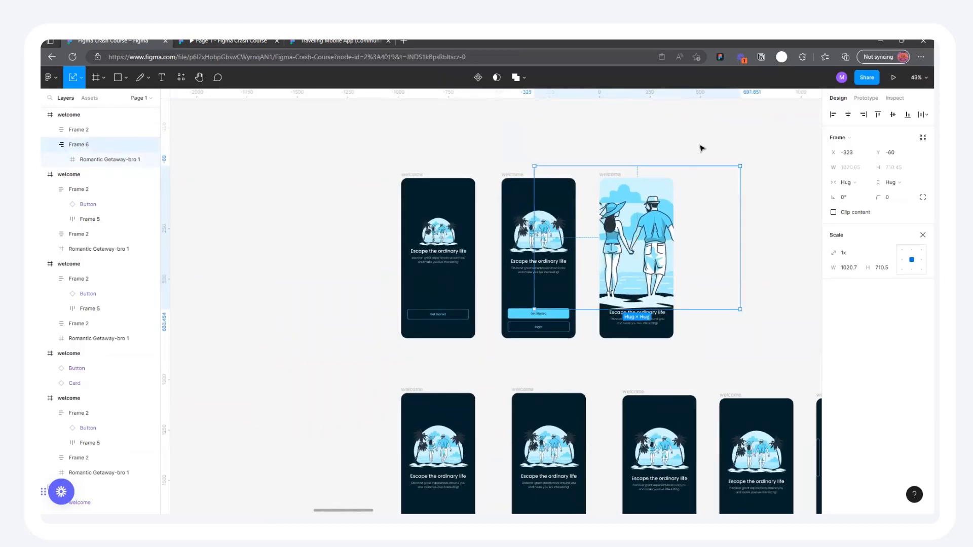
left_click(698, 149)
Wrap the second welcome screen's illustration and text block in an auto layout frame and name it Couple
scroll(595, 222, "up", 2)
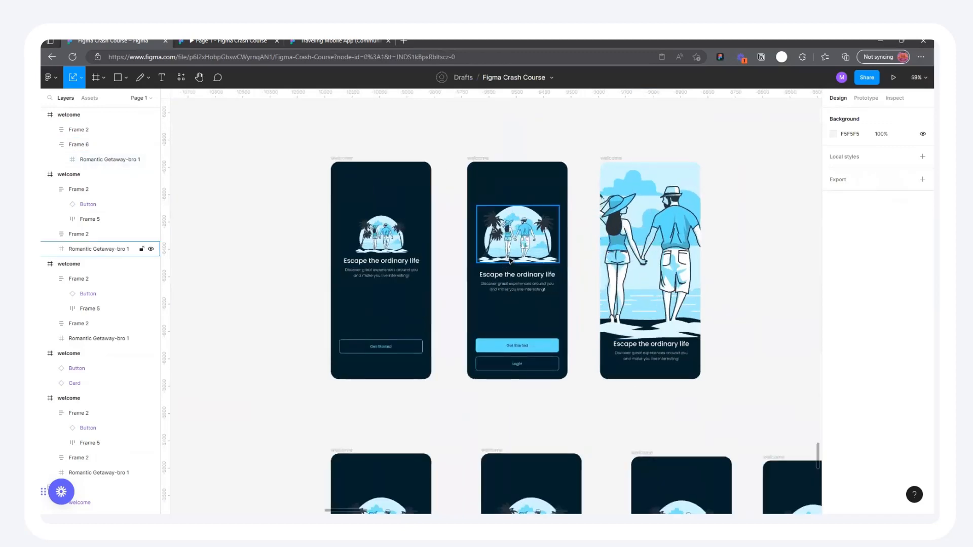
left_click(504, 256)
scroll(521, 250, "up", 2)
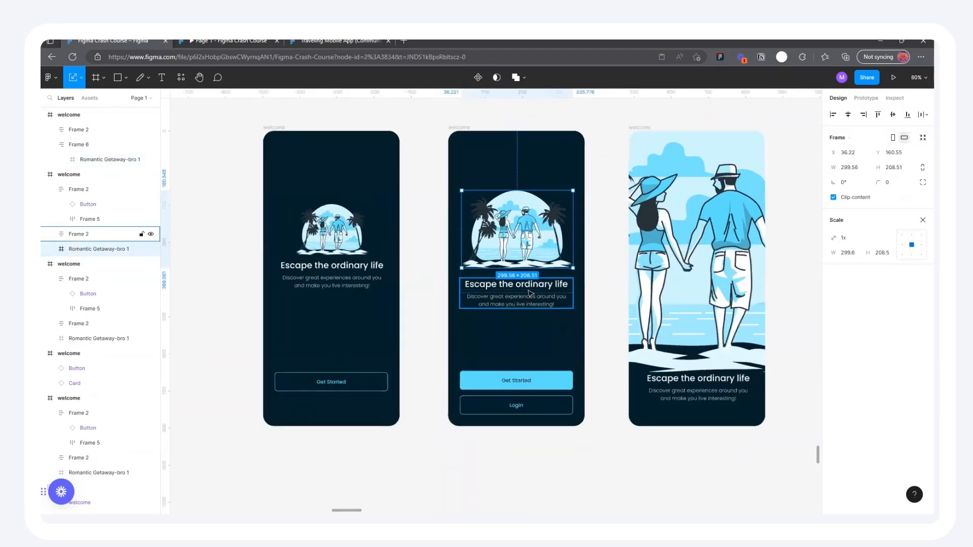
left_click(530, 293, "shift")
key("shift+a")
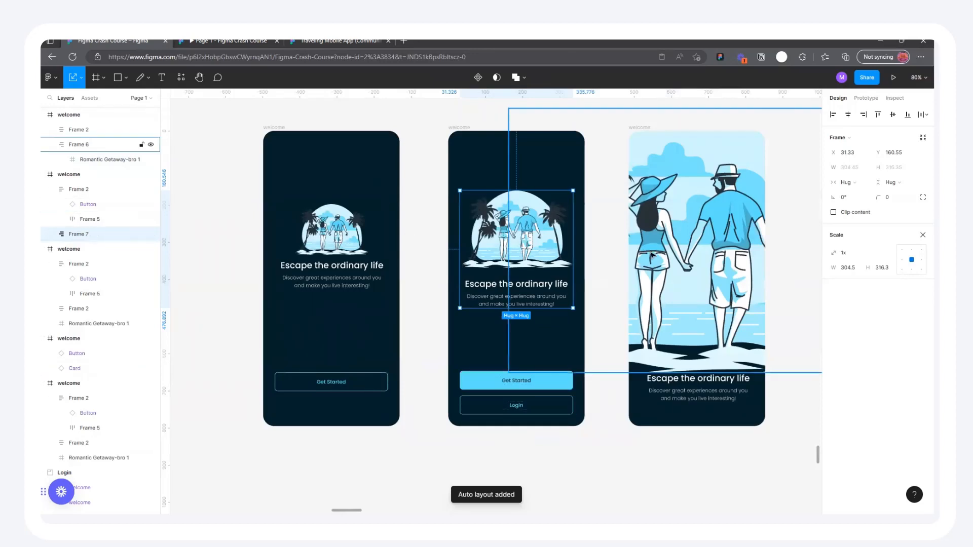
double_click(103, 235)
type("Couple")
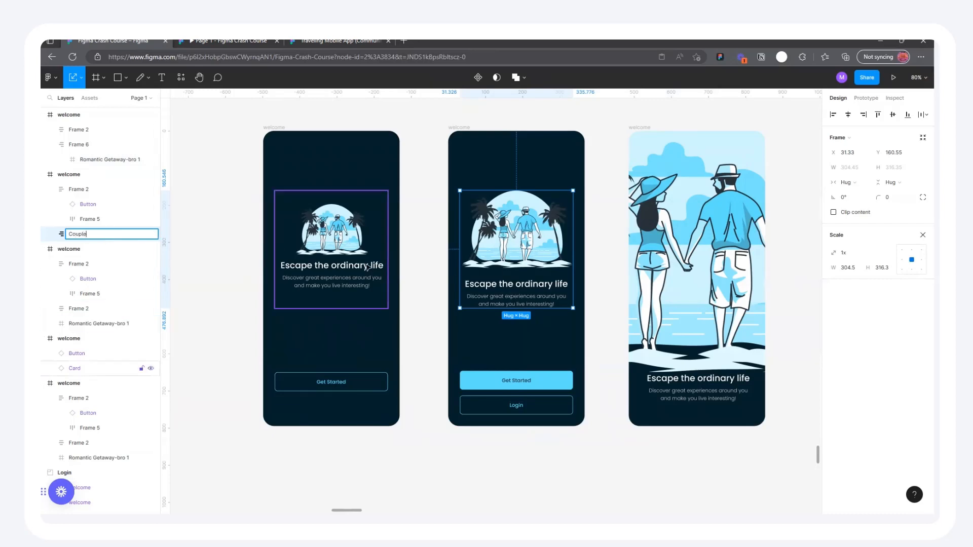
Rename the third welcome screen's enlarged illustration frame as Couple to match the second screen
scroll(530, 218, "down", 6)
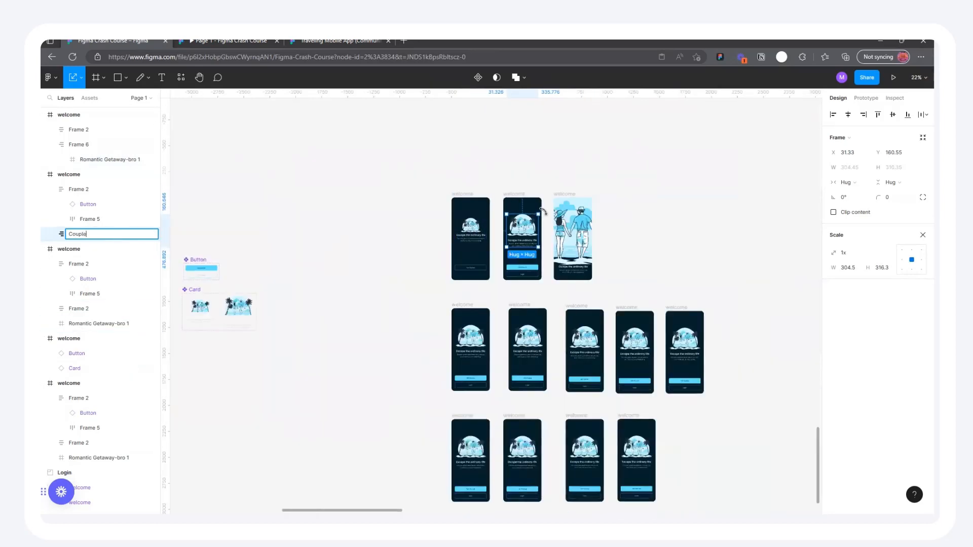
scroll(537, 213, "up", 5)
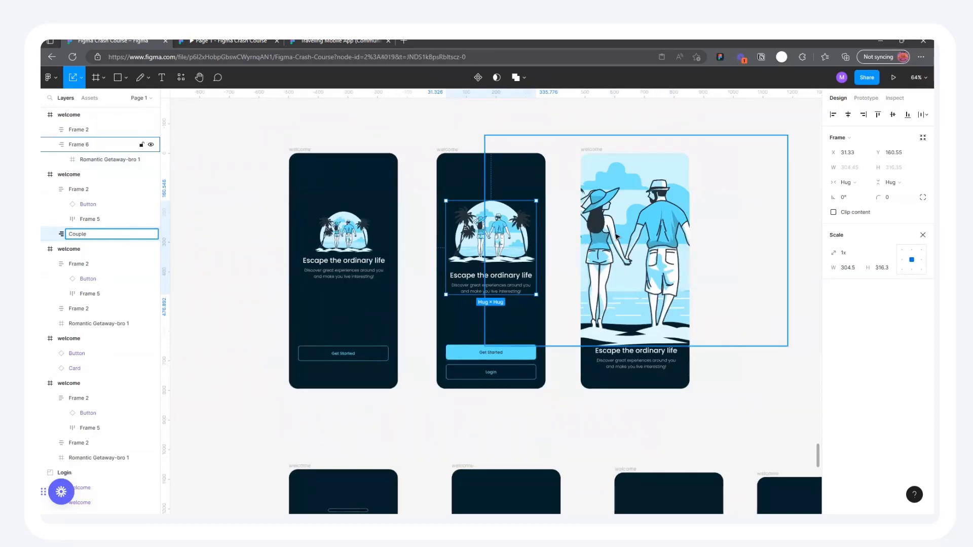
left_click(617, 235)
double_click(95, 144)
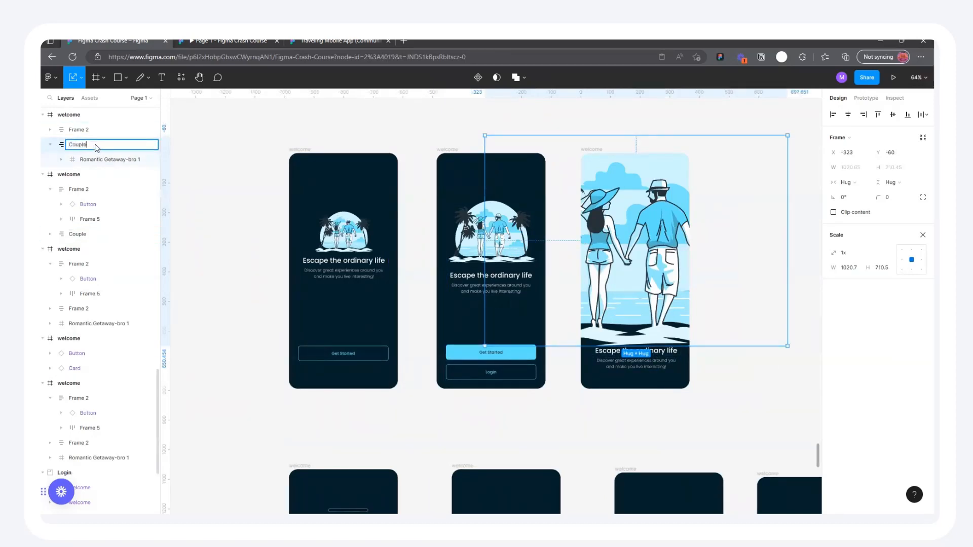
left_click(656, 127)
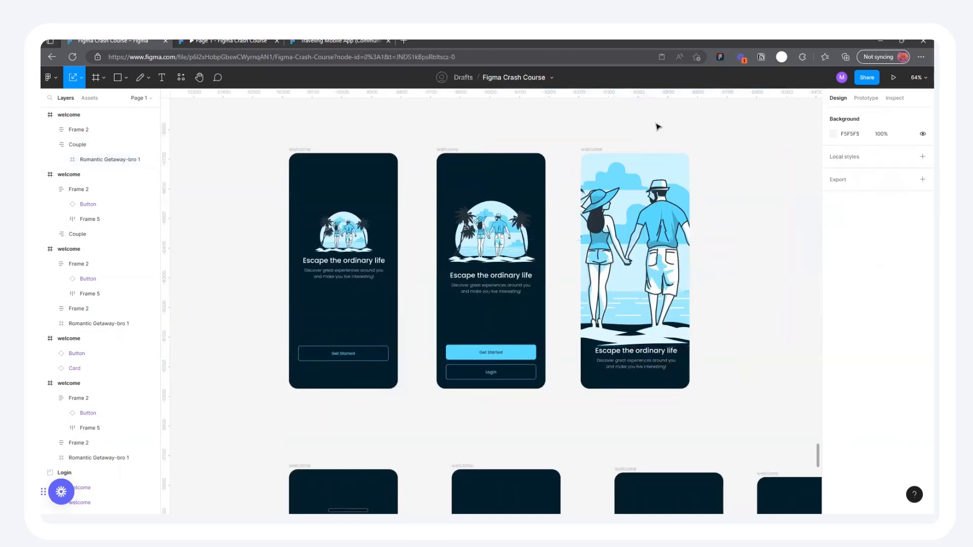
Review the prototype interaction details of the second welcome screen's Get Started button
scroll(700, 193, "down", 3)
left_click(858, 99)
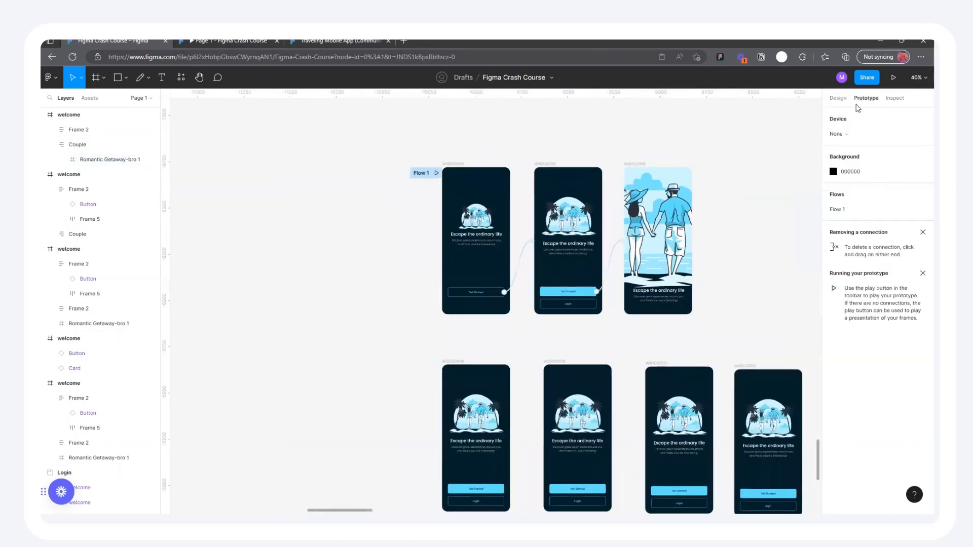
scroll(593, 274, "up", 2)
scroll(602, 292, "up", 2)
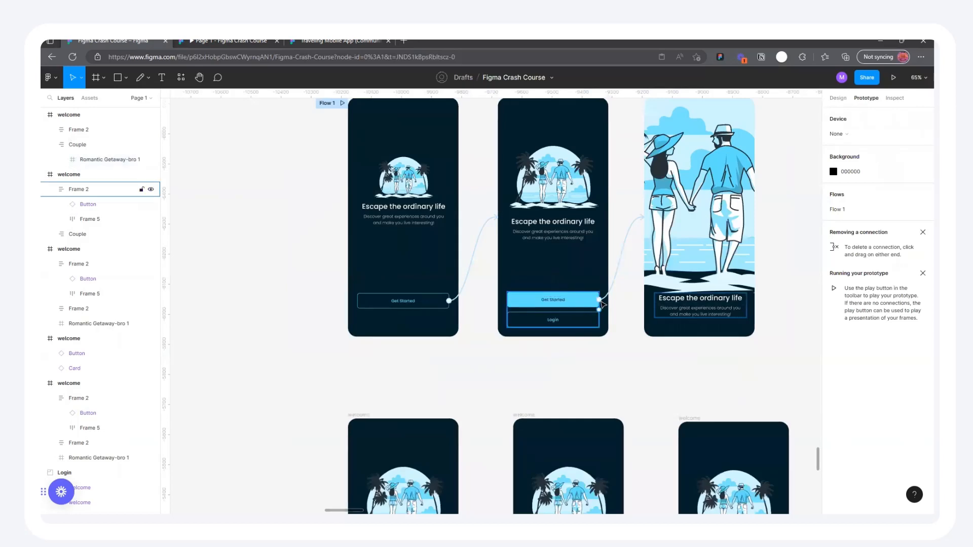
scroll(590, 304, "up", 2)
left_click(626, 257)
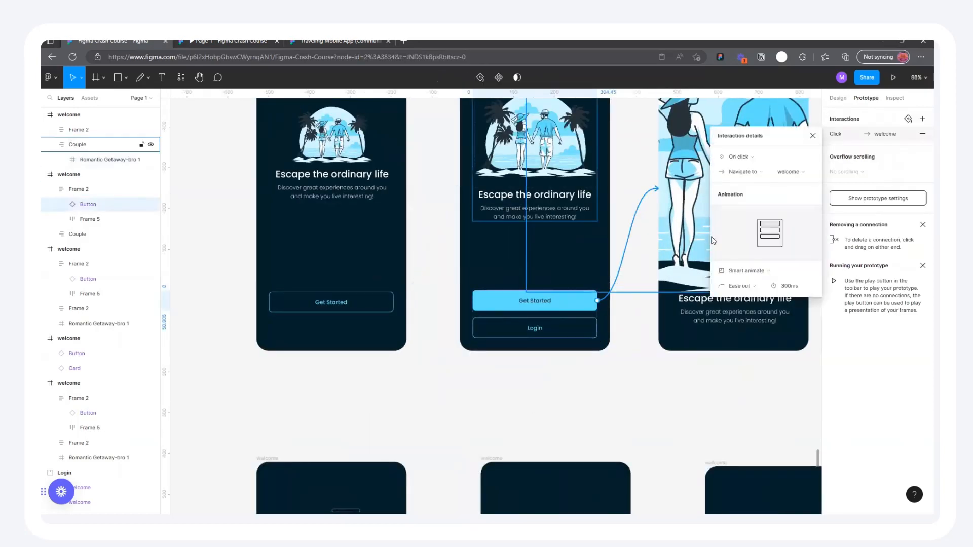
left_click(812, 136)
scroll(628, 292, "down", 3)
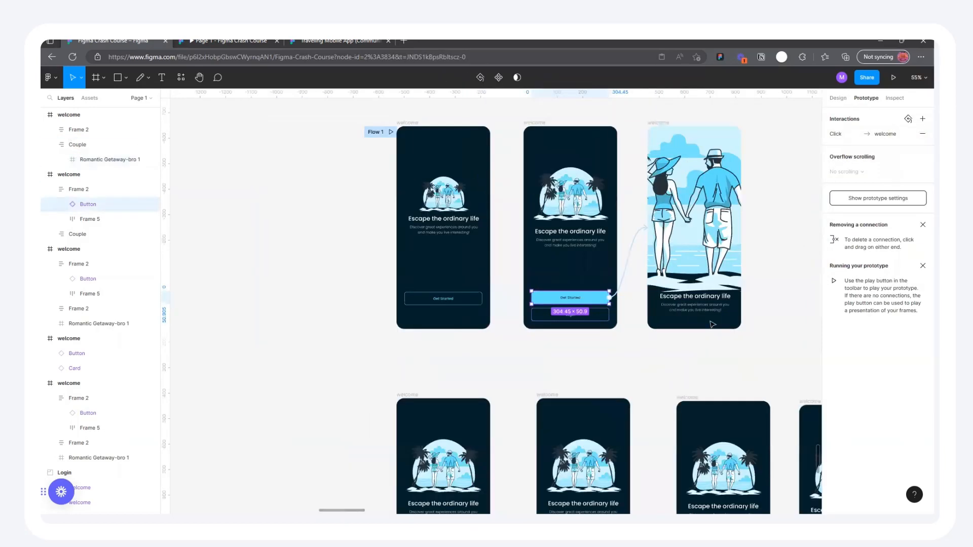
Link the third welcome screen back to the first with an On drag interaction that navigates to it
scroll(712, 324, "up", 1)
scroll(691, 371, "down", 2)
left_click(663, 165)
left_click(664, 165)
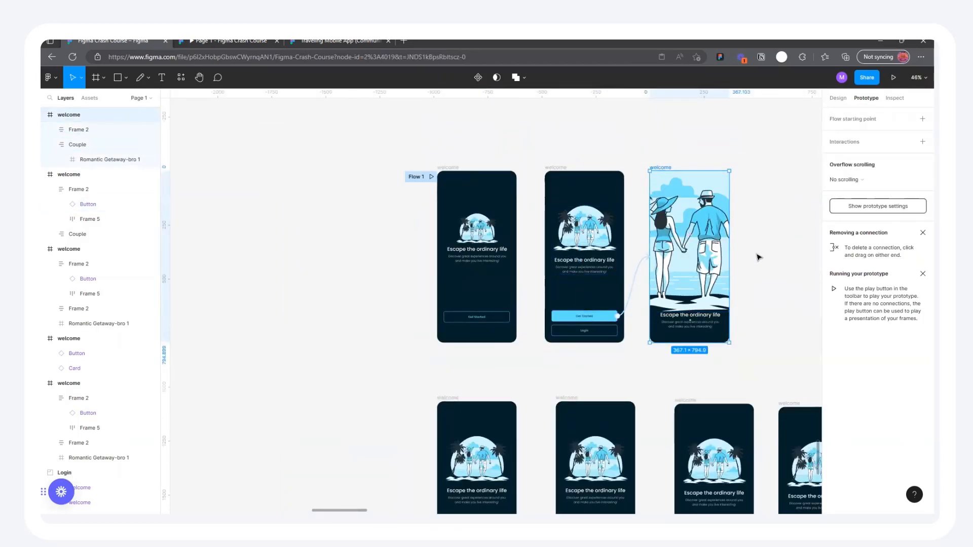
left_click_drag(730, 258, 514, 269)
left_click(746, 186)
left_click(739, 190)
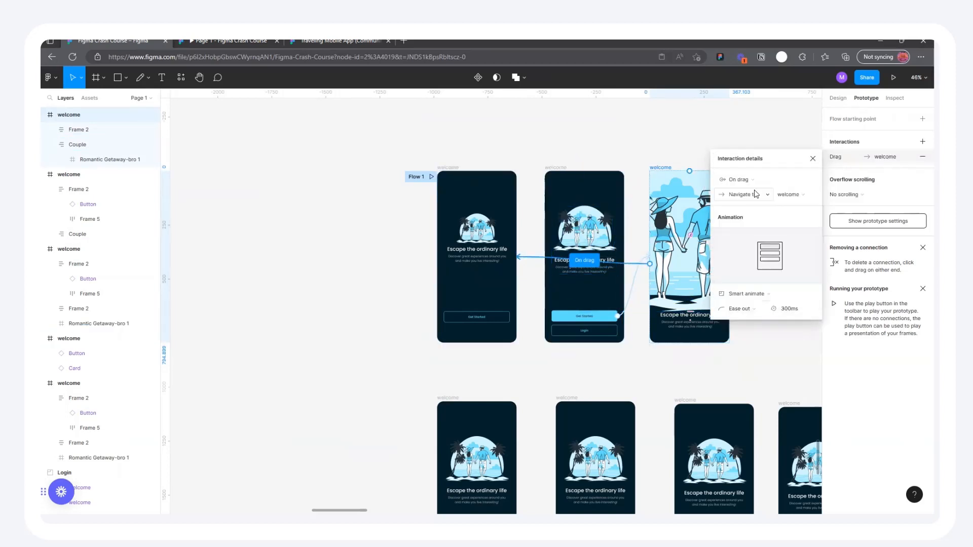
Set the third screen's drag interaction to a Move out animation in the rightward direction
left_click(765, 296)
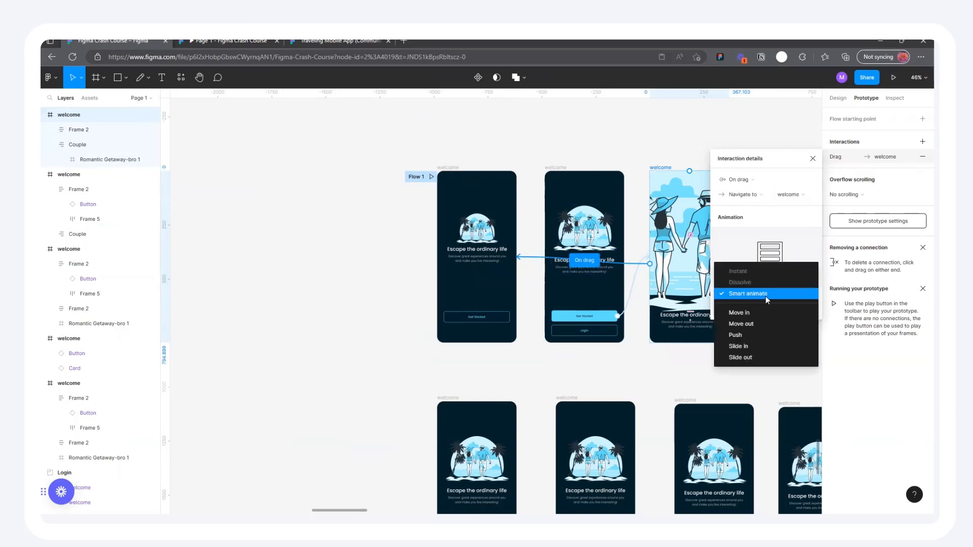
left_click(760, 324)
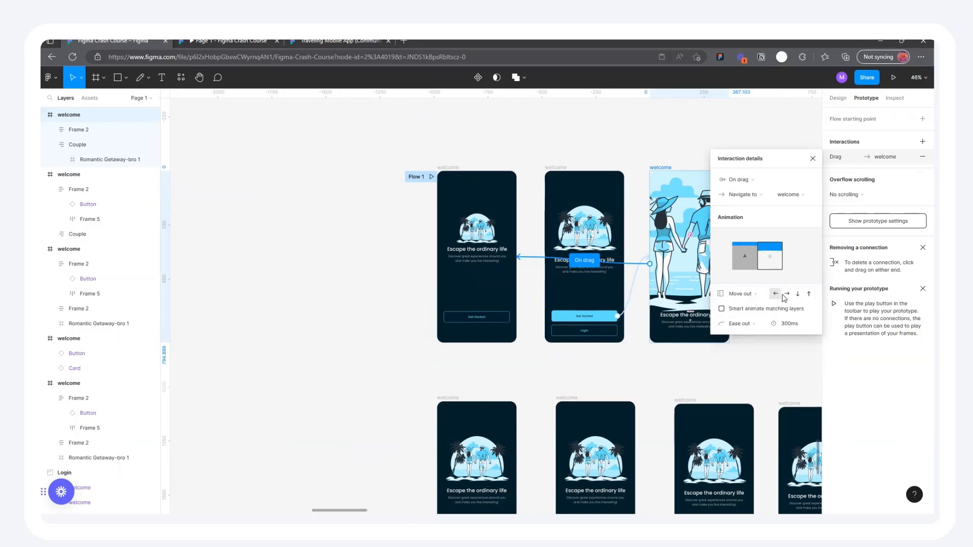
left_click(785, 295)
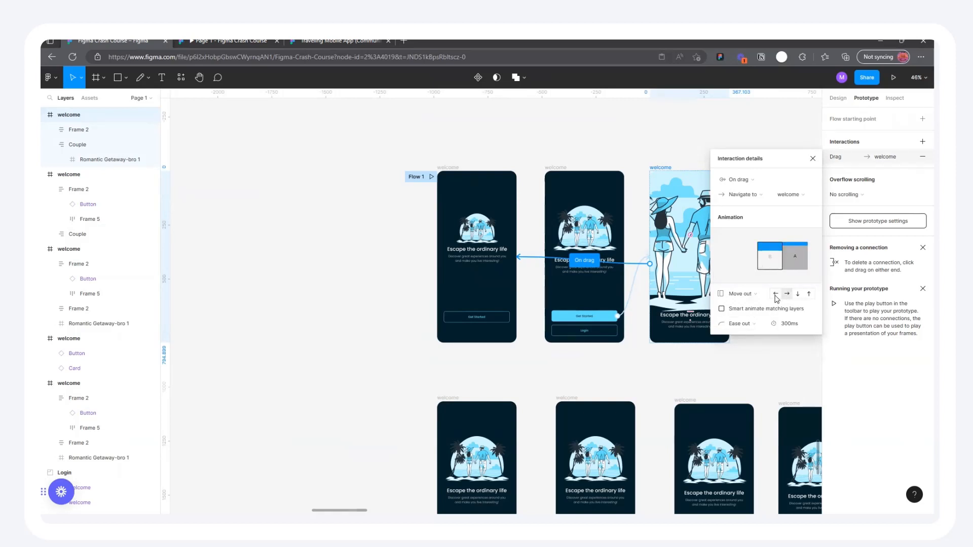
left_click(812, 158)
left_click(837, 98)
Launch the prototype preview with the first welcome screen as the starting frame
left_click(467, 189)
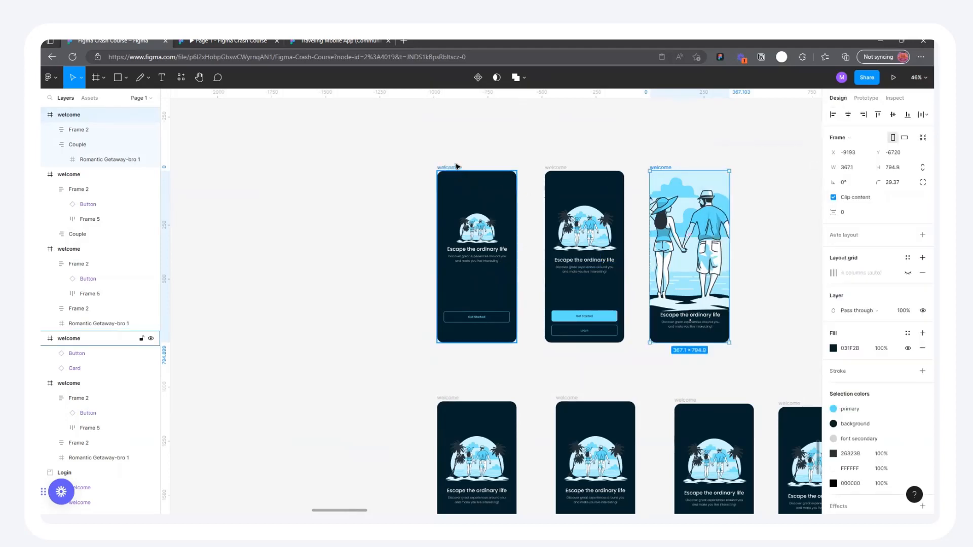
left_click(228, 41)
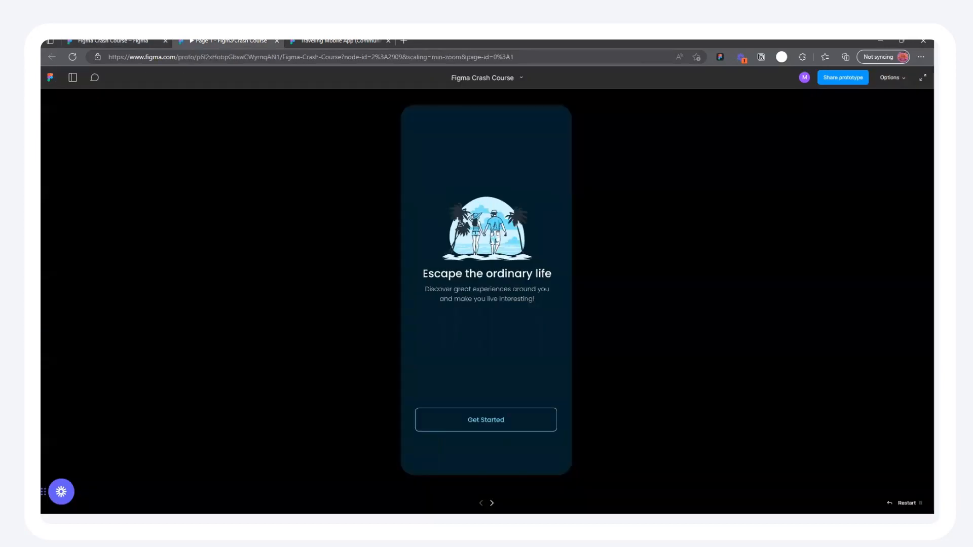
left_click(133, 41)
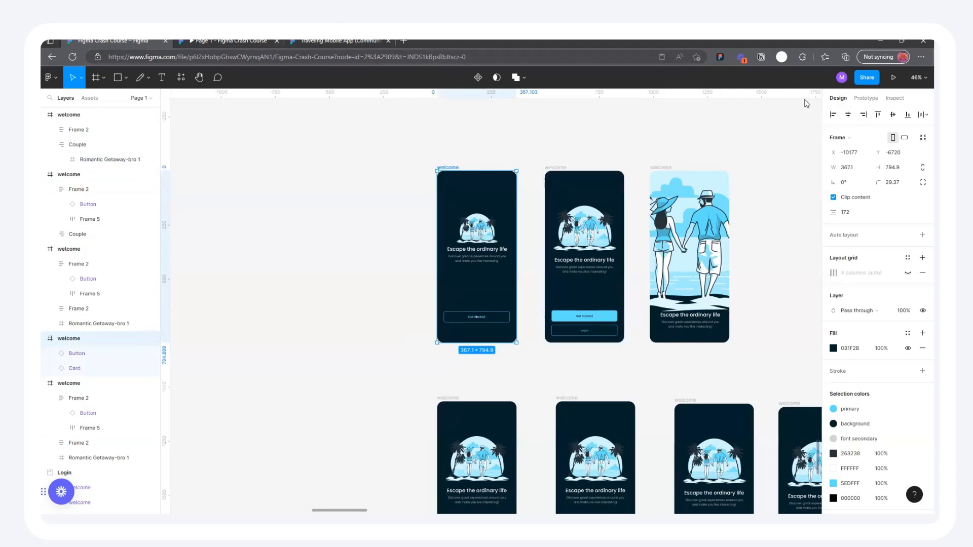
left_click(893, 77)
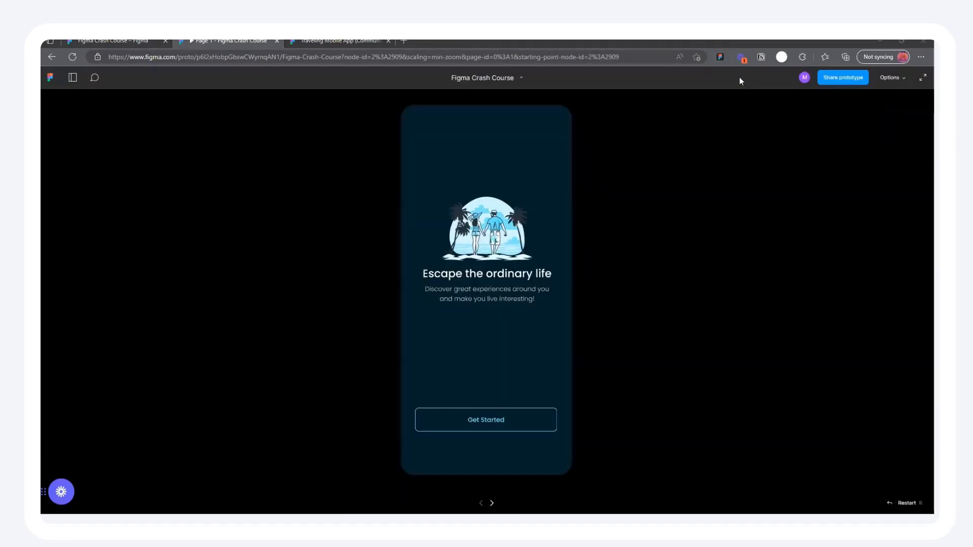
Play the prototype through both Get Started buttons and swipe the third screen rightward to return to the first
left_click(530, 153)
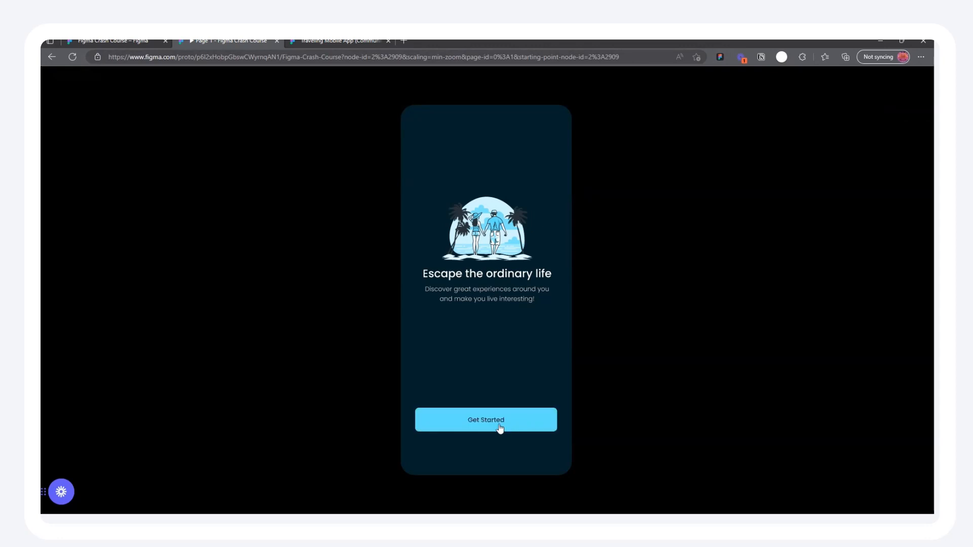
left_click(489, 253)
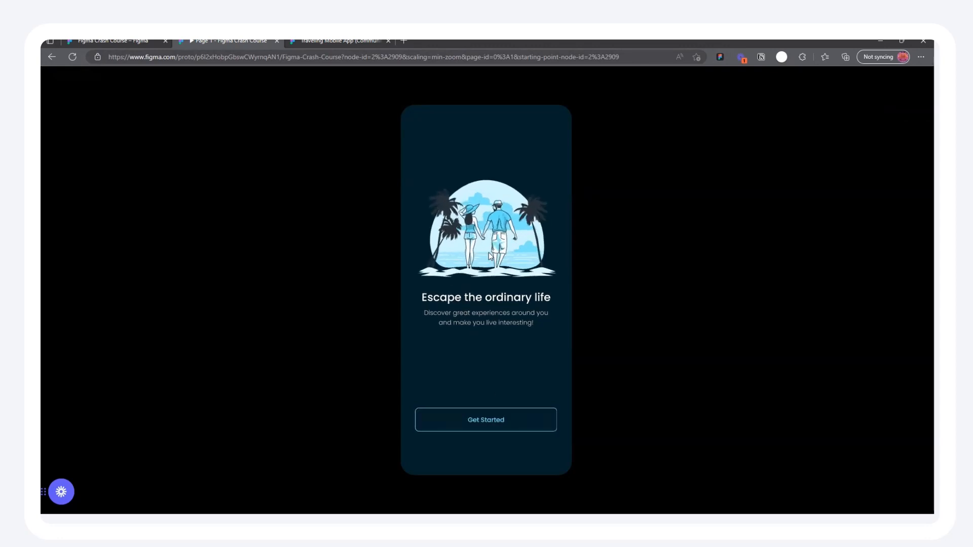
left_click(483, 423)
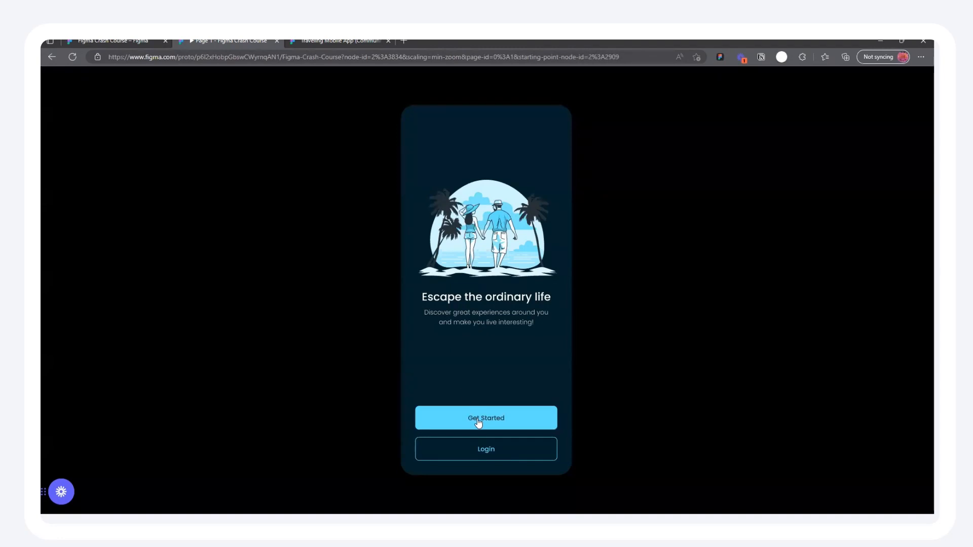
left_click(478, 423)
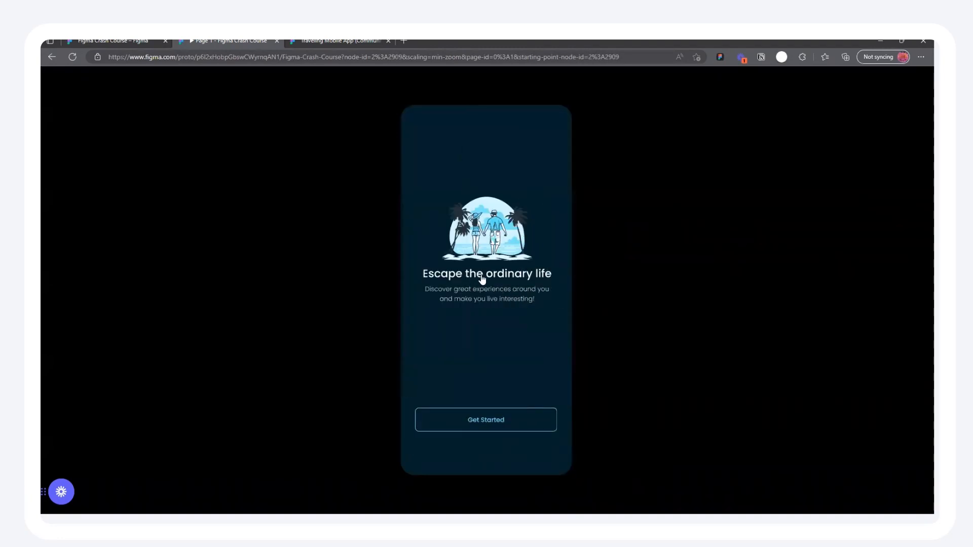
left_click(485, 418)
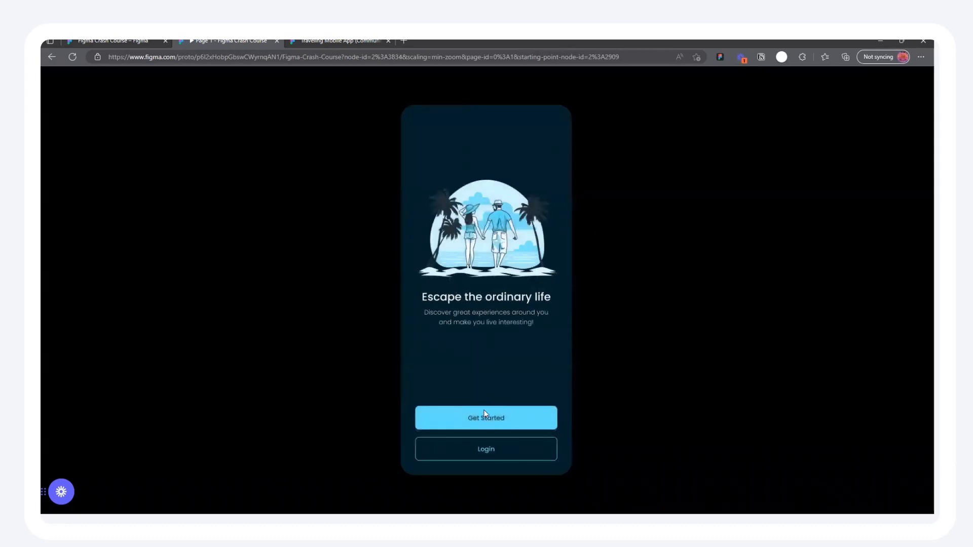
left_click(485, 418)
left_click(487, 418)
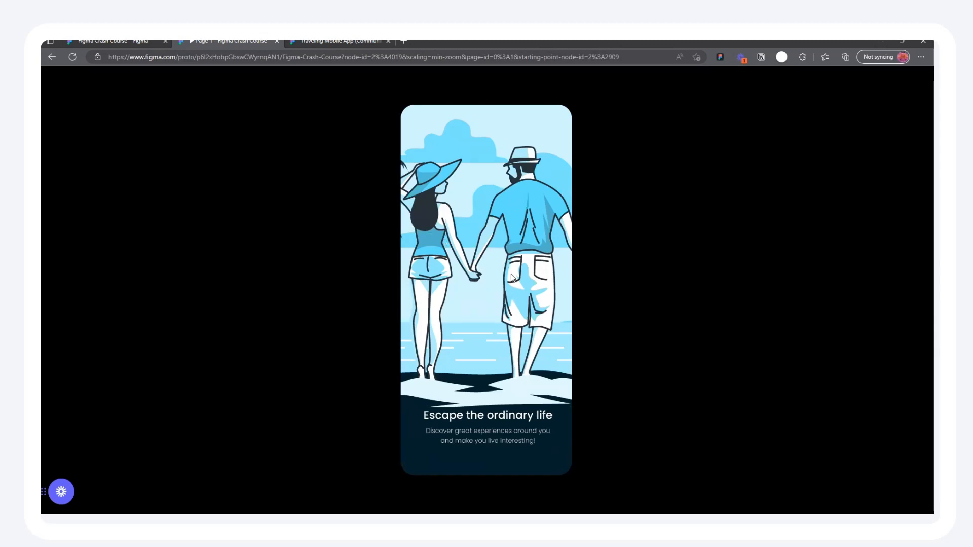
key("r")
left_click_drag(465, 307, 545, 309)
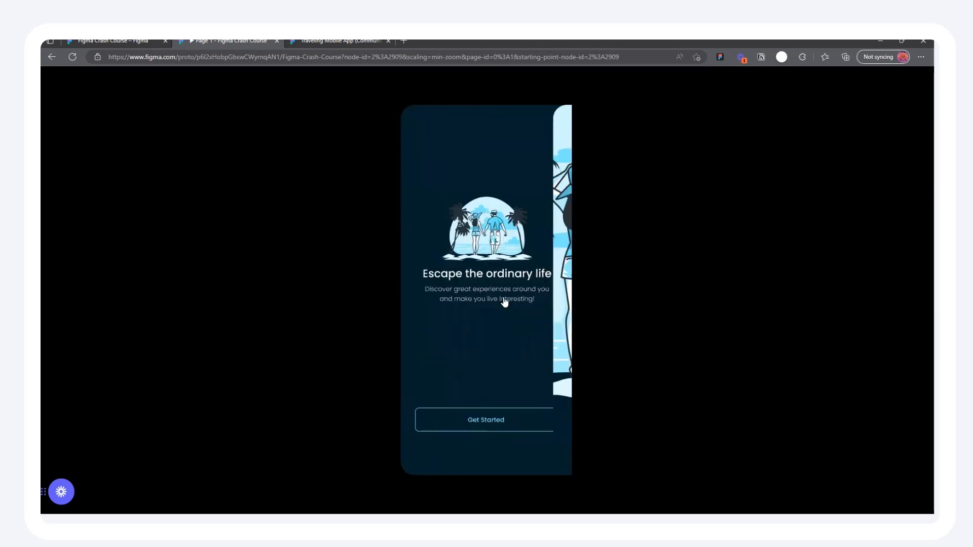
Return to the design file and duplicate the first welcome screen to about X -7980, Y -6748, beyond the third screen
left_click(133, 41)
scroll(596, 200, "down", 5)
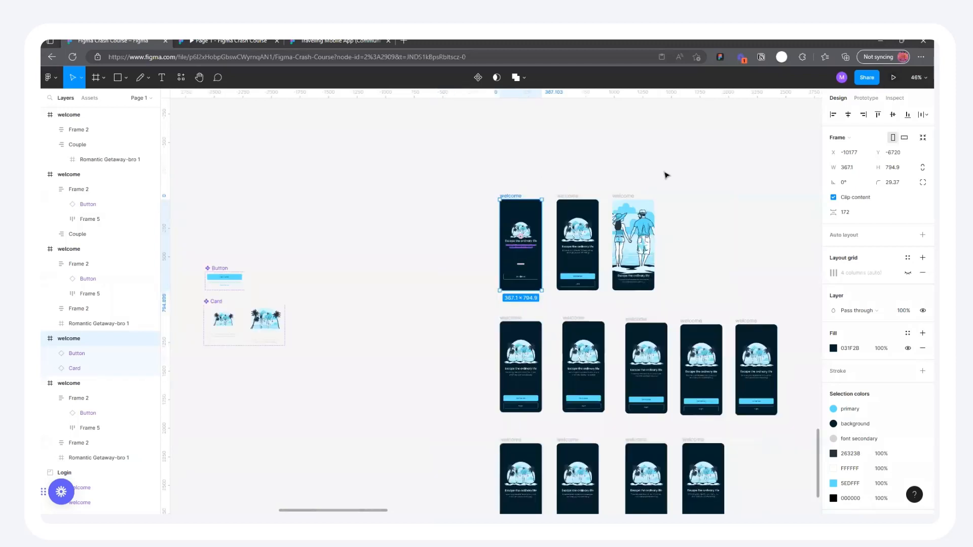
left_click(723, 176)
scroll(499, 211, "down", 3)
scroll(499, 206, "up", 2)
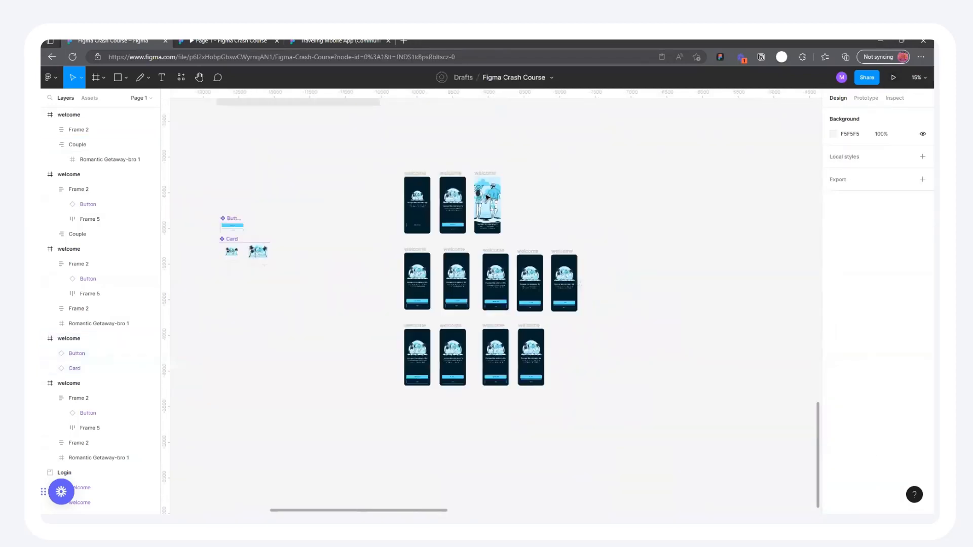
left_click(413, 174)
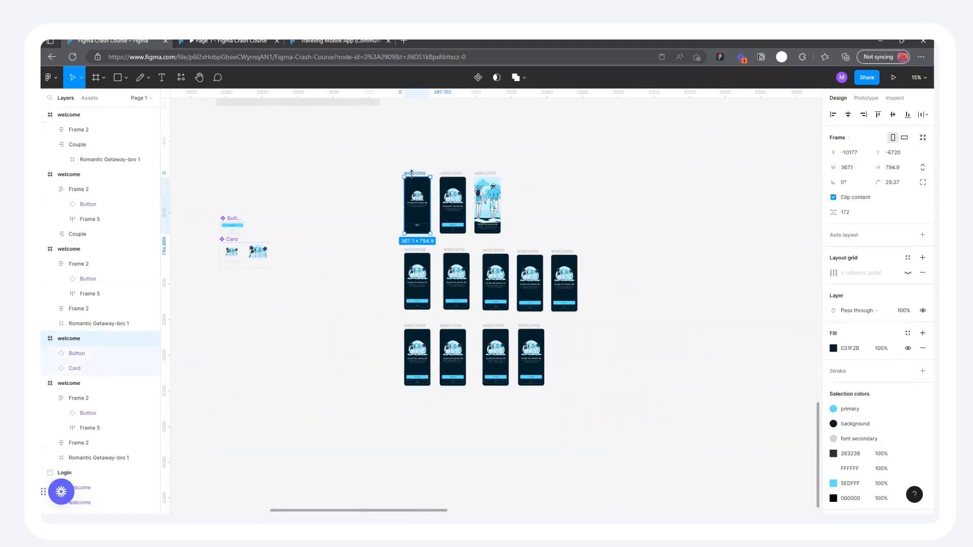
scroll(435, 175, "up", 3)
left_click_drag(394, 179, 684, 176)
scroll(628, 183, "down", 3)
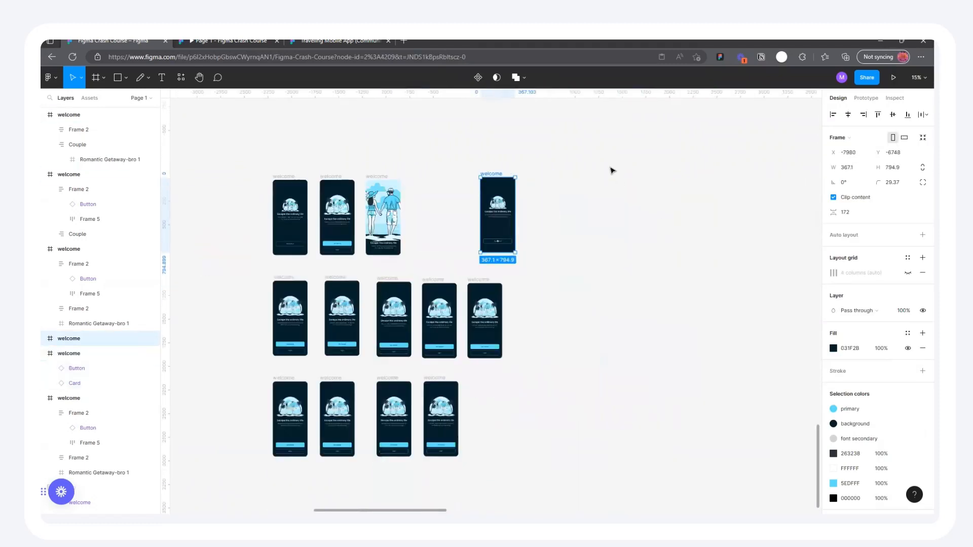
Move the duplicated welcome screen farther into empty canvas, to about X -6857, Y -6592
scroll(633, 192, "up", 3)
left_click_drag(429, 167, 543, 179)
scroll(657, 223, "up", 2)
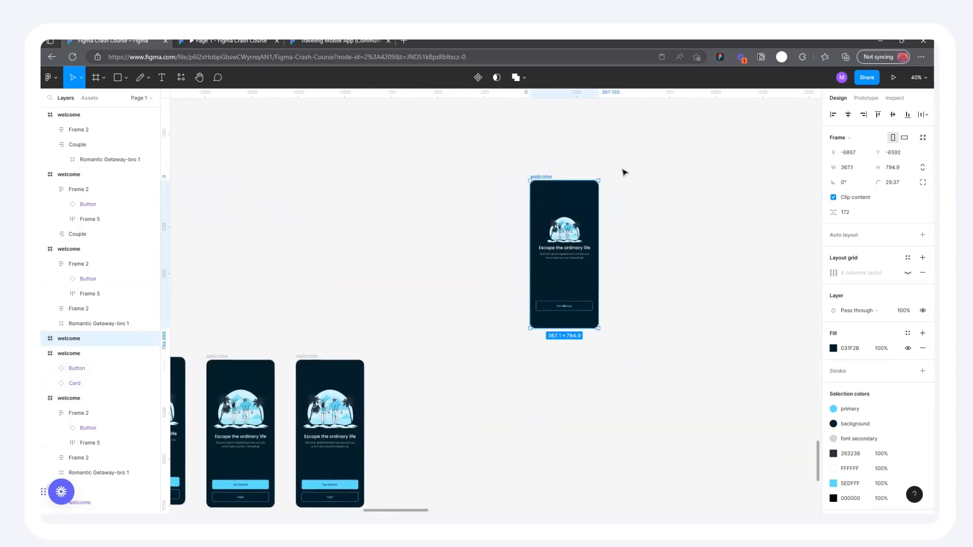
left_click(628, 171)
Add an export setting to the duplicated welcome screen and set its scale to 4x
left_click(541, 176)
scroll(910, 422, "down", 2)
scroll(909, 422, "down", 2)
left_click(921, 480)
left_click(844, 441)
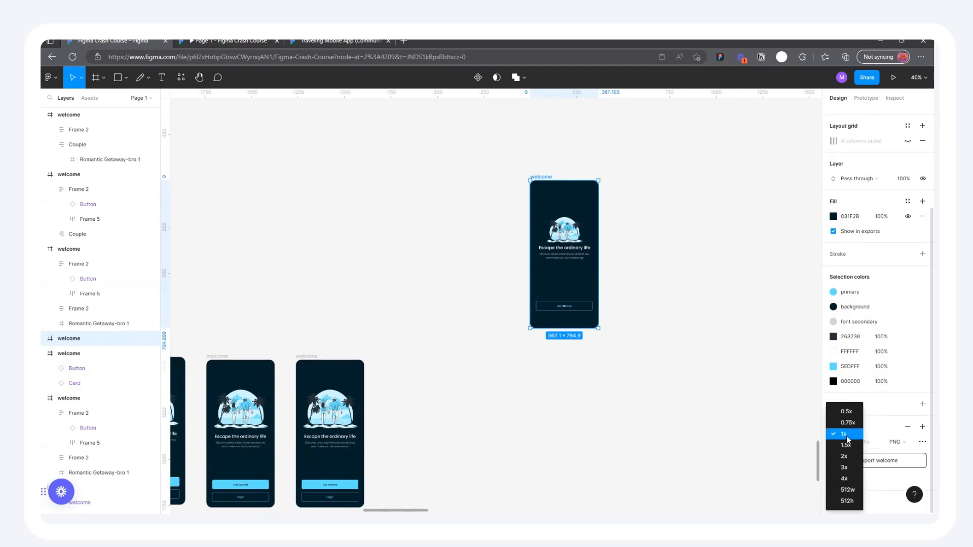
left_click(849, 480)
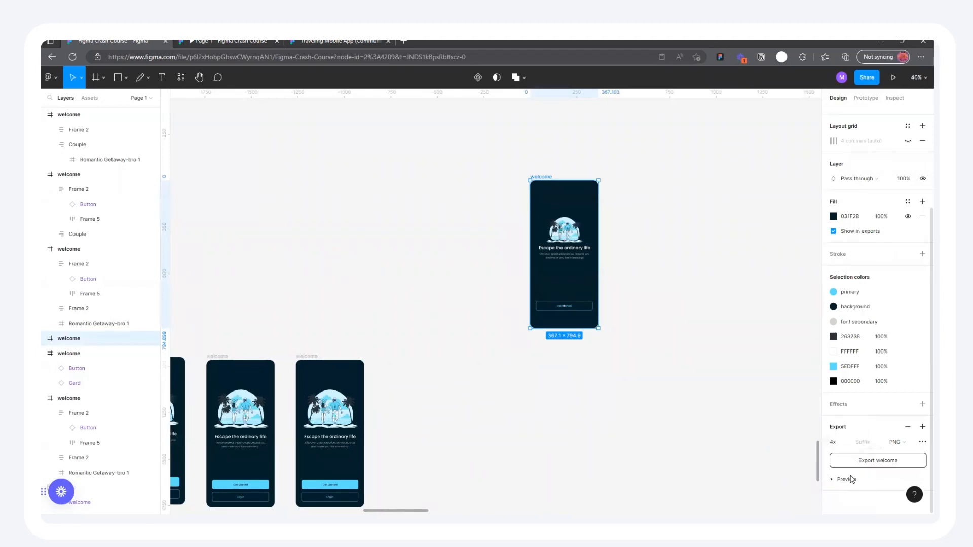
Examine the available export scales and file formats for the duplicated welcome screen, keeping 4x and PNG
left_click(844, 445)
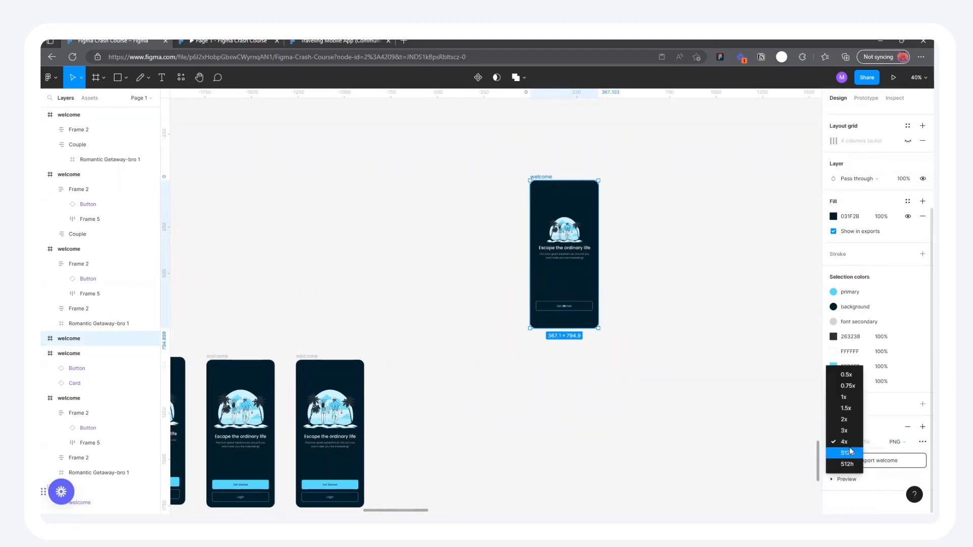
left_click(845, 441)
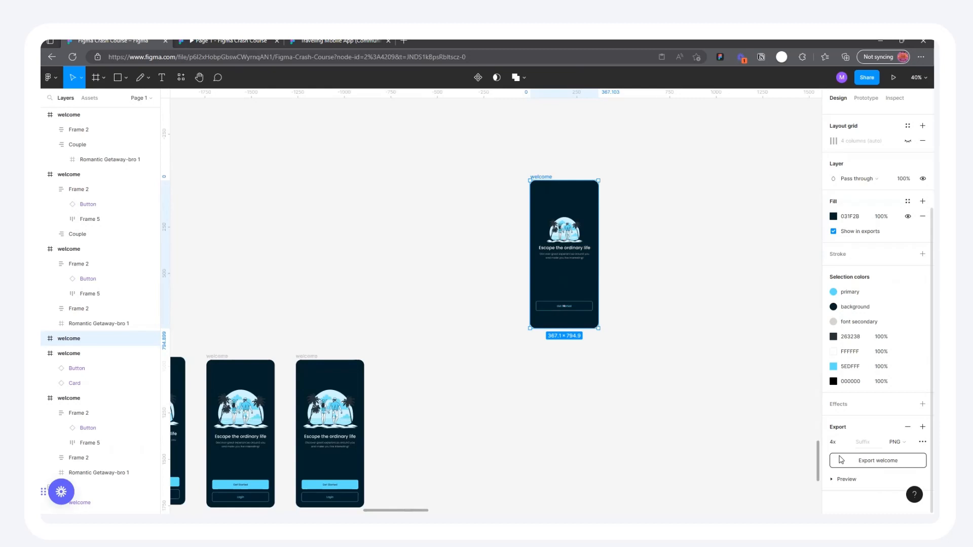
left_click(845, 443)
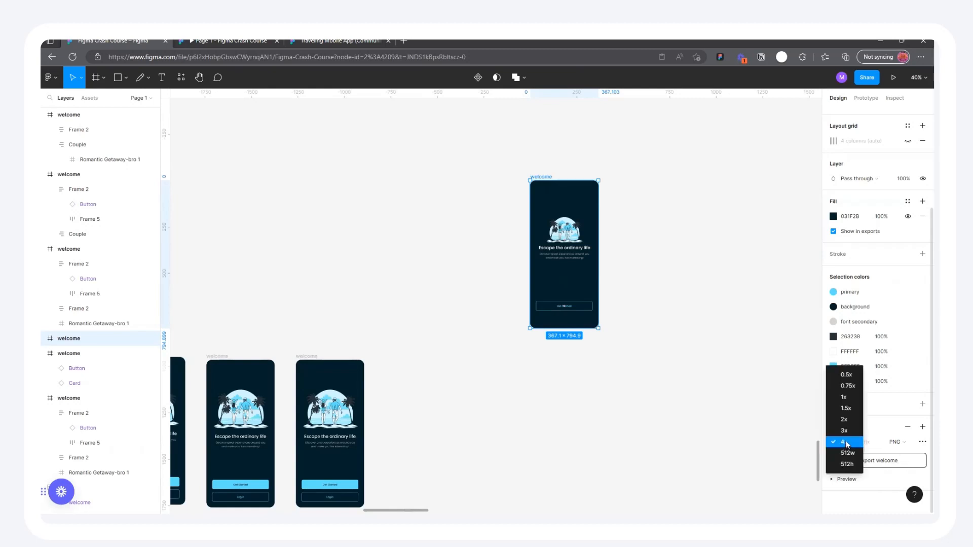
left_click(845, 444)
left_click(901, 443)
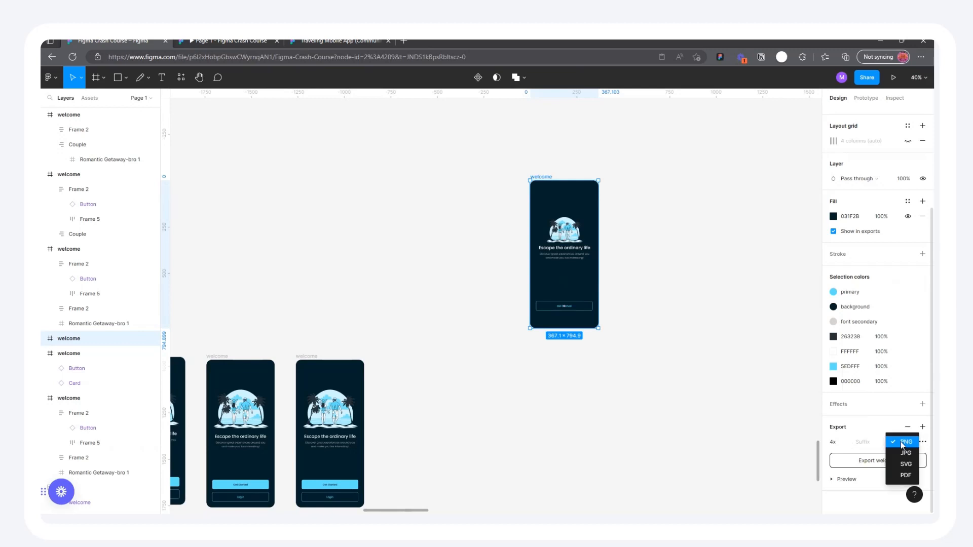
left_click(904, 446)
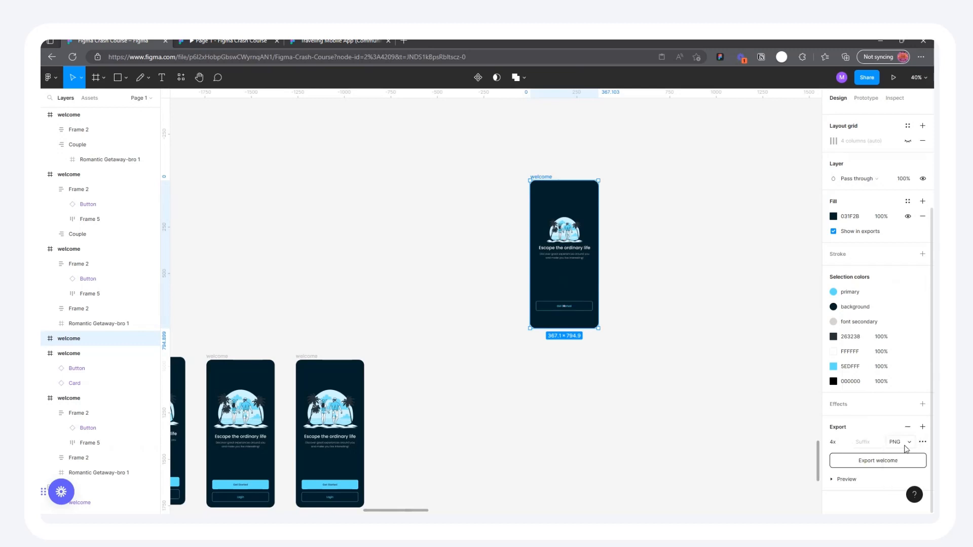
left_click(910, 446)
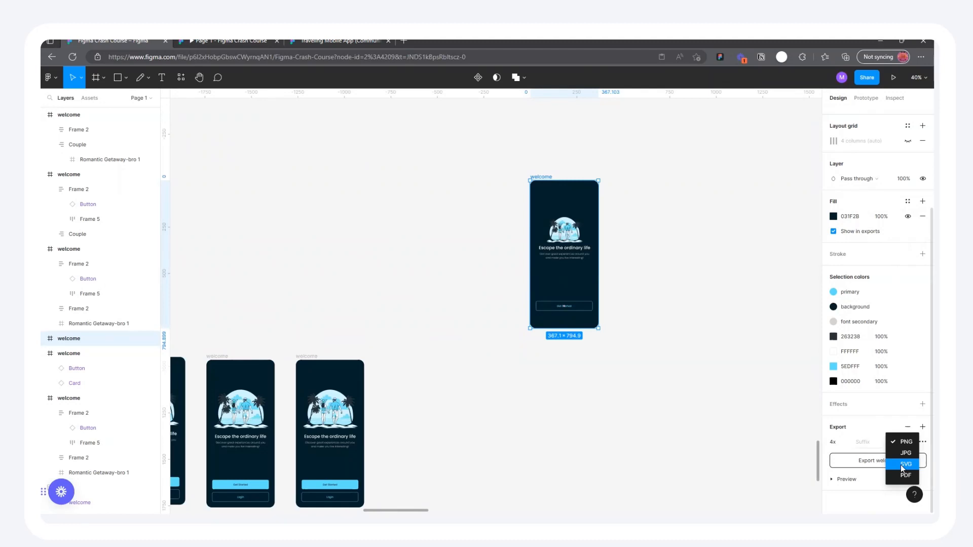
left_click(860, 455)
left_click(904, 444)
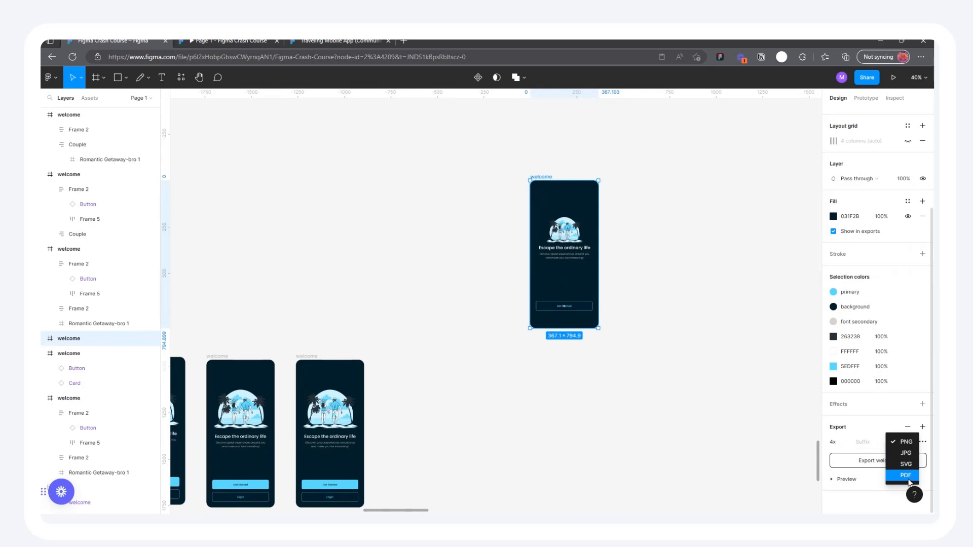
left_click(843, 439)
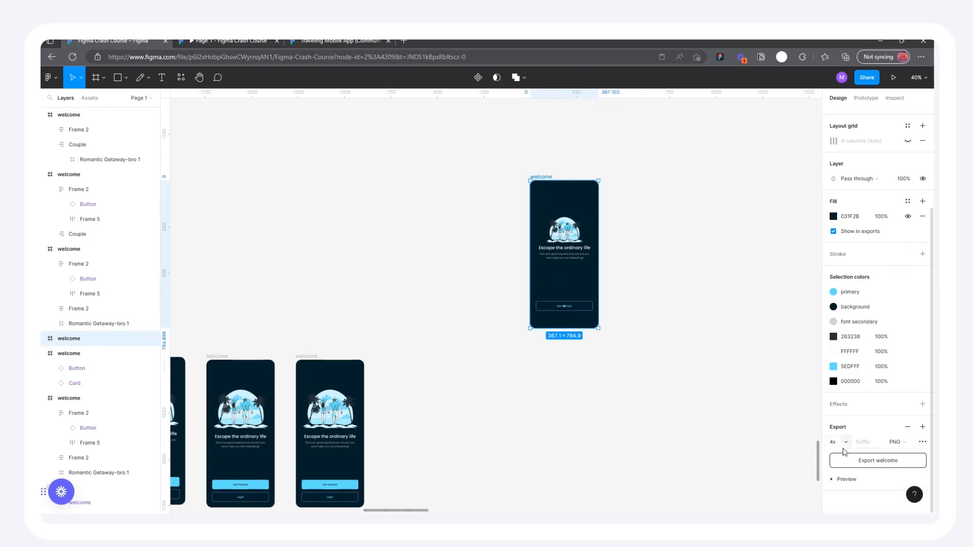
Export the duplicated welcome screen as a 4x PNG and place the exported image on the canvas at about X -13177, Y -4444
left_click(884, 461)
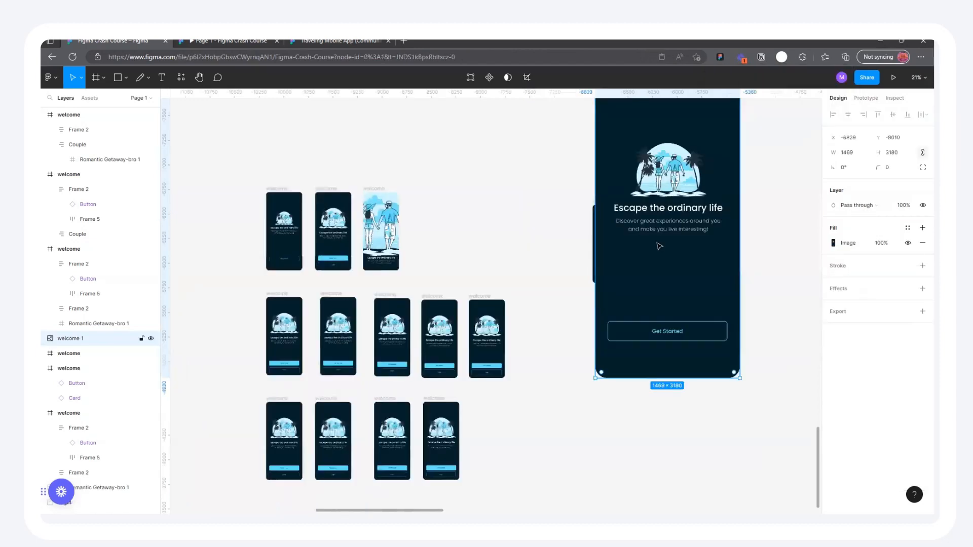
scroll(659, 246, "down", 5)
left_click_drag(659, 246, 415, 387)
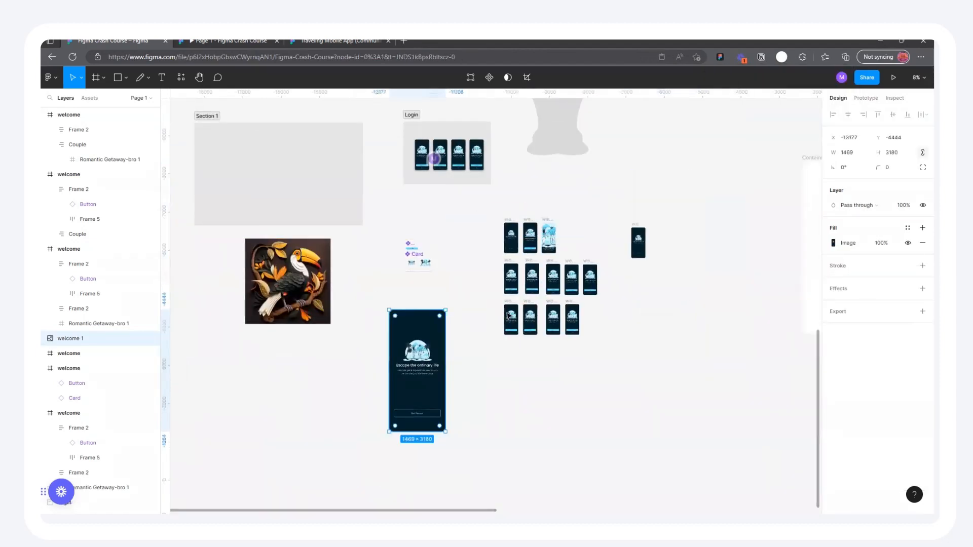
Examine the solid fill colour of the duplicated welcome frame for comparison with the exported image
scroll(528, 333, "up", 5)
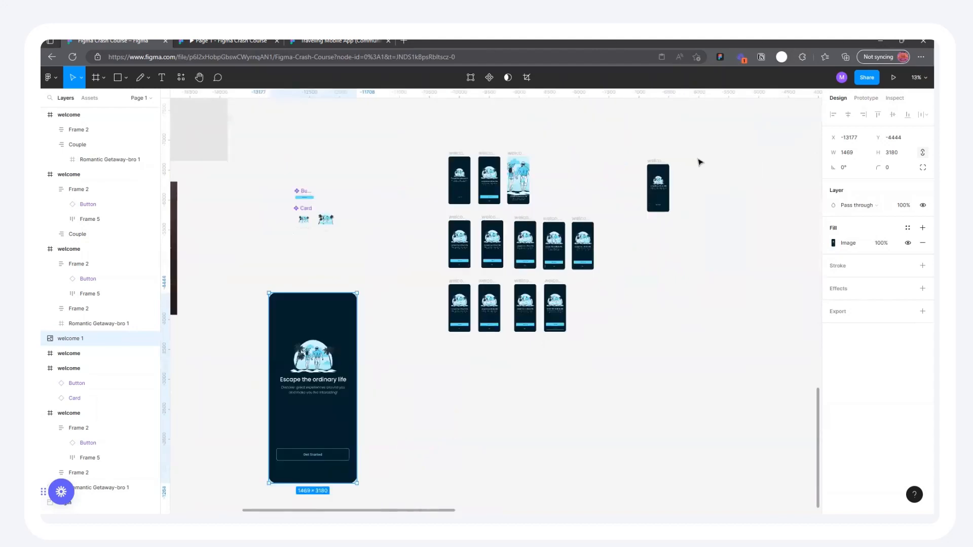
left_click(657, 160)
scroll(861, 402, "down", 3)
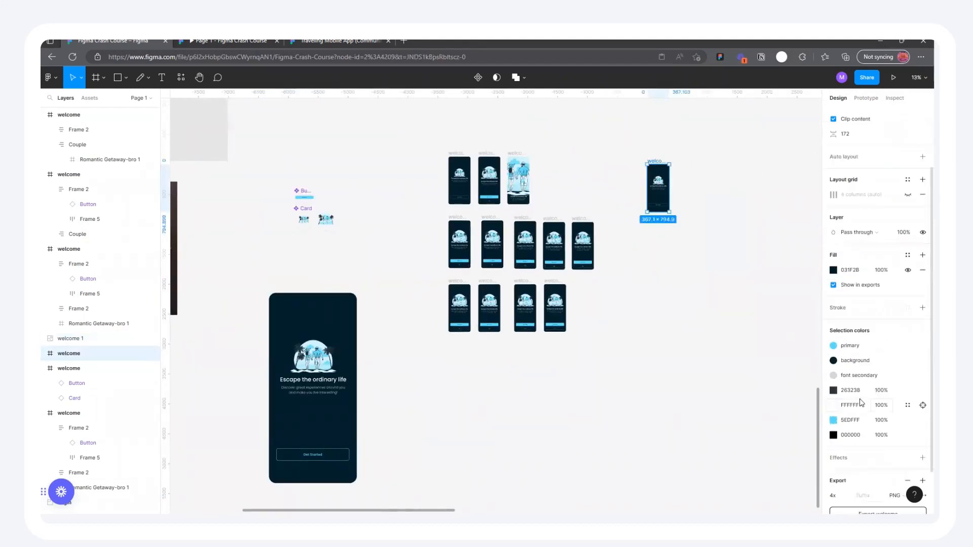
left_click(833, 216)
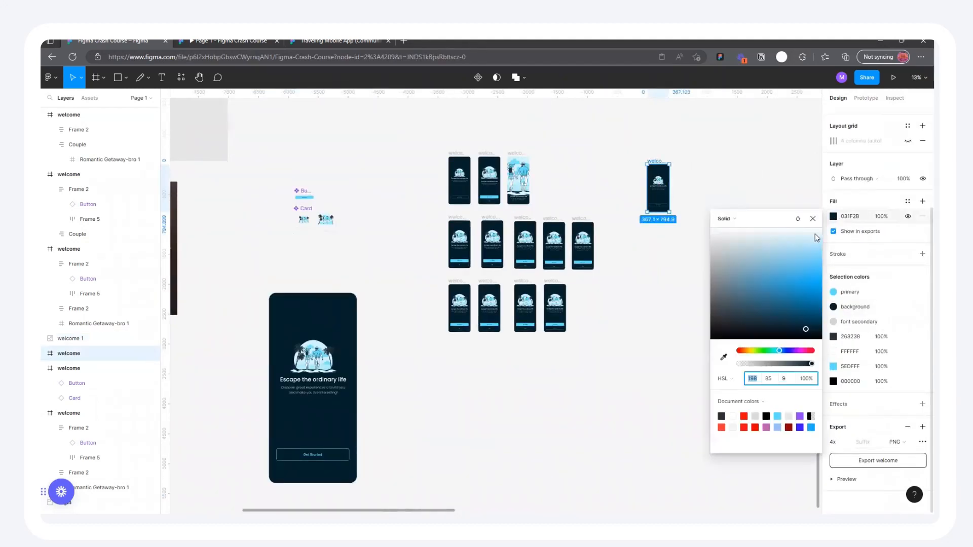
left_click(729, 168)
Move the exported welcome image beyond the duplicated welcome screen, to about X -5259, Y -7666
left_click(293, 341)
left_click_drag(320, 304, 739, 184)
scroll(357, 360, "down", 3)
scroll(728, 260, "up", 3)
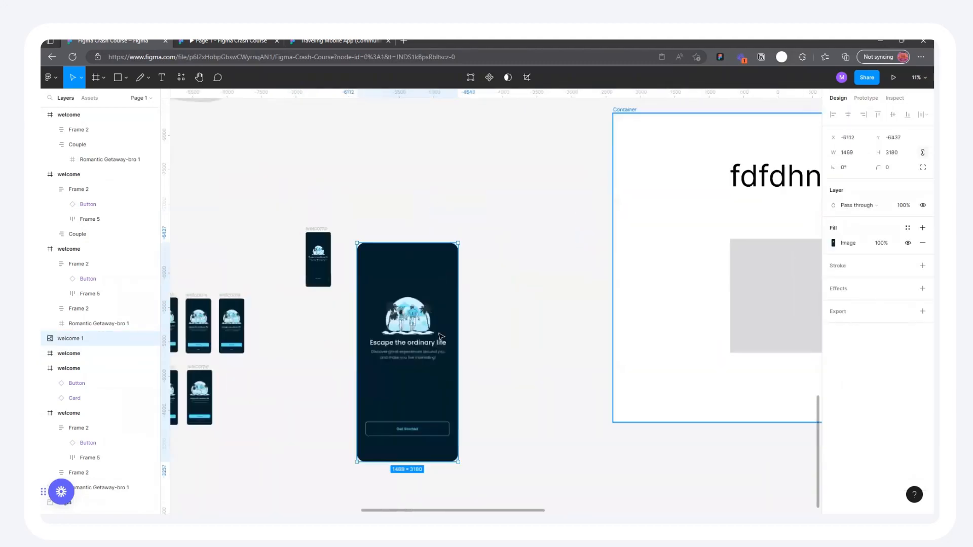
left_click_drag(448, 270, 507, 186)
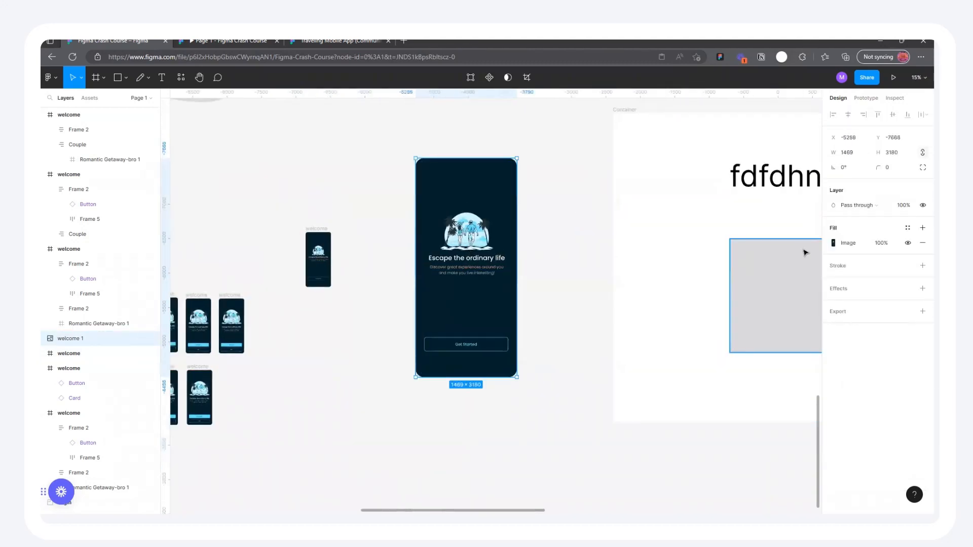
Inspect the exported image's fill settings and reposition the image at about X -4859, Y -7098
left_click(835, 246)
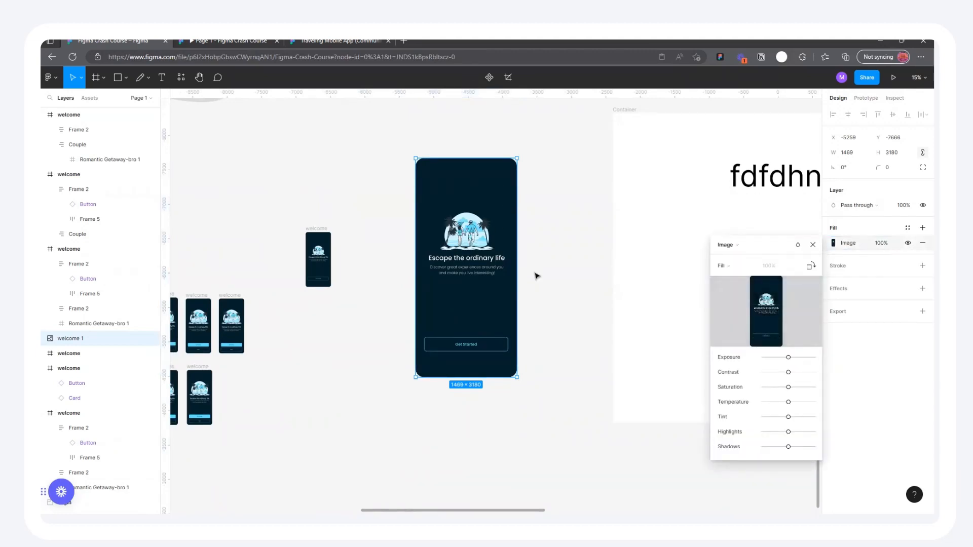
left_click_drag(516, 165, 503, 200)
left_click_drag(448, 250, 493, 254)
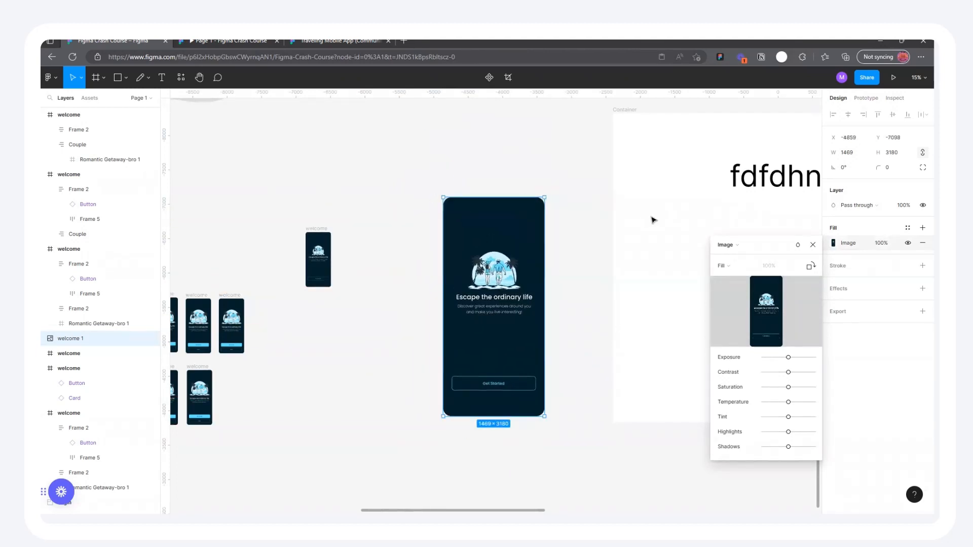
left_click(812, 245)
scroll(645, 274, "down", 5)
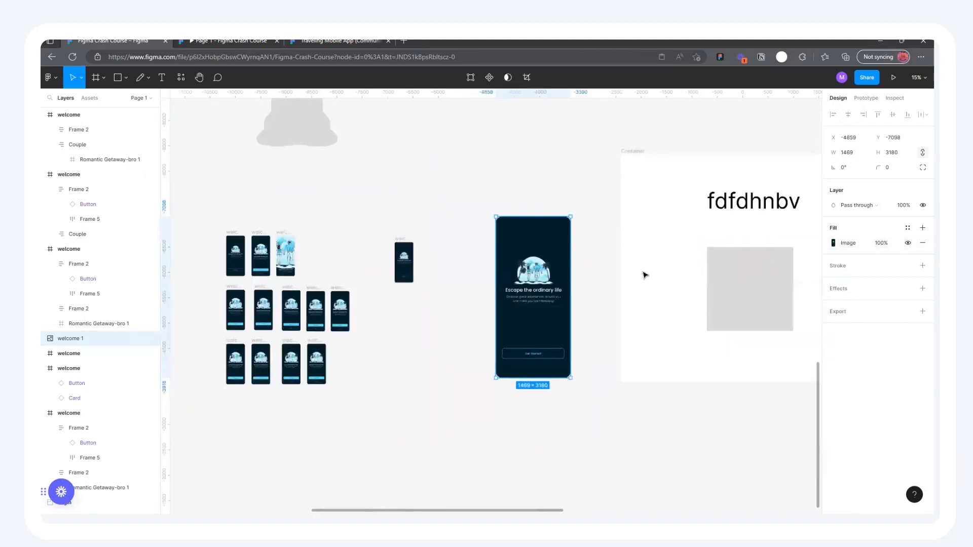
scroll(571, 274, "down", 5)
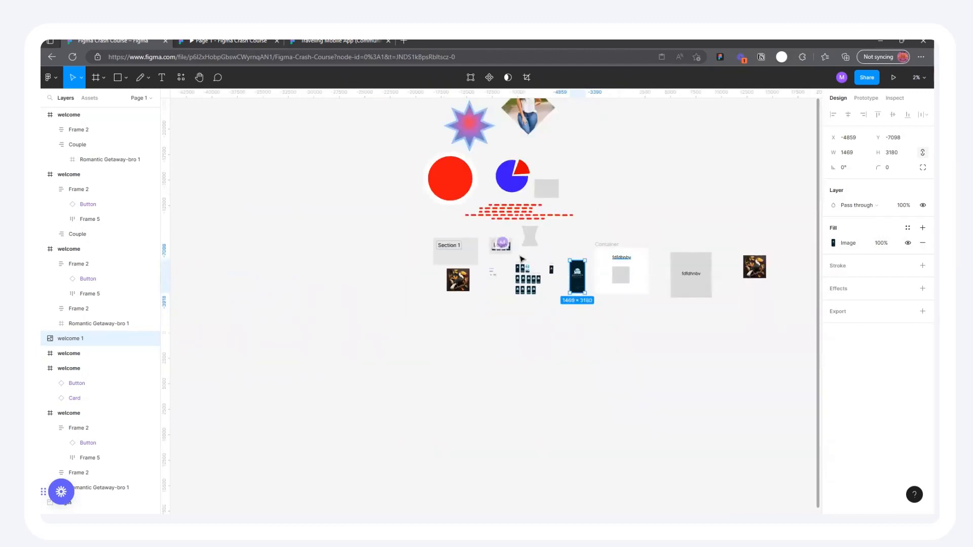
scroll(522, 259, "down", 3)
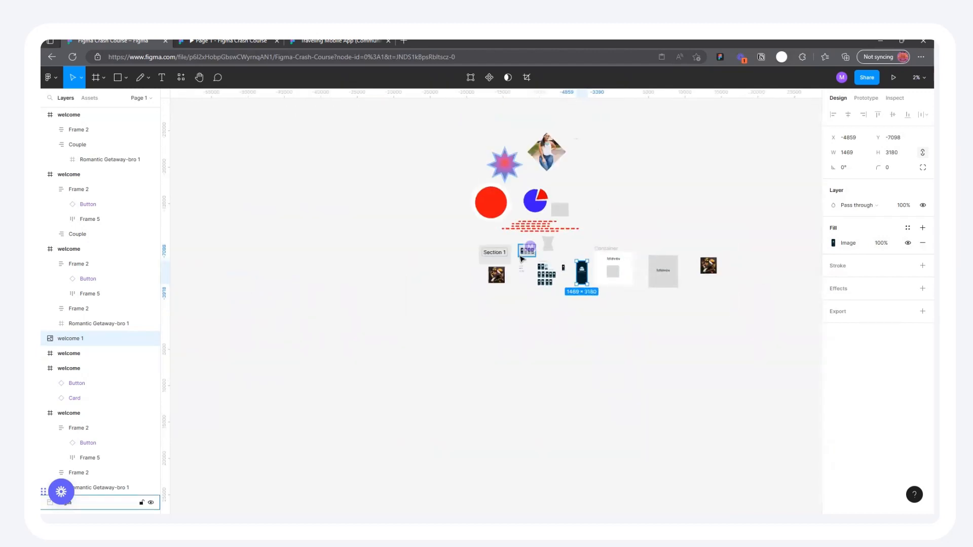